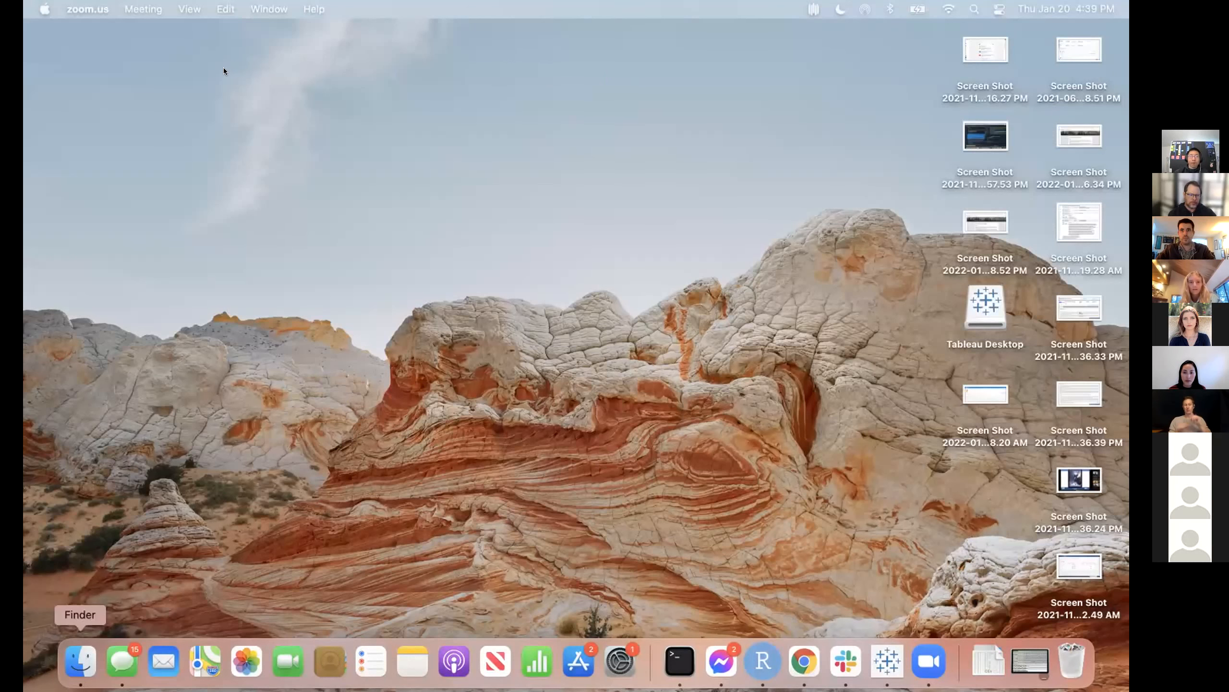
# - Bring up the Finder window and locate Tableau Desktop 2021.4 in the Applications folder
pyautogui.hotkey('ctrl', 'Up')
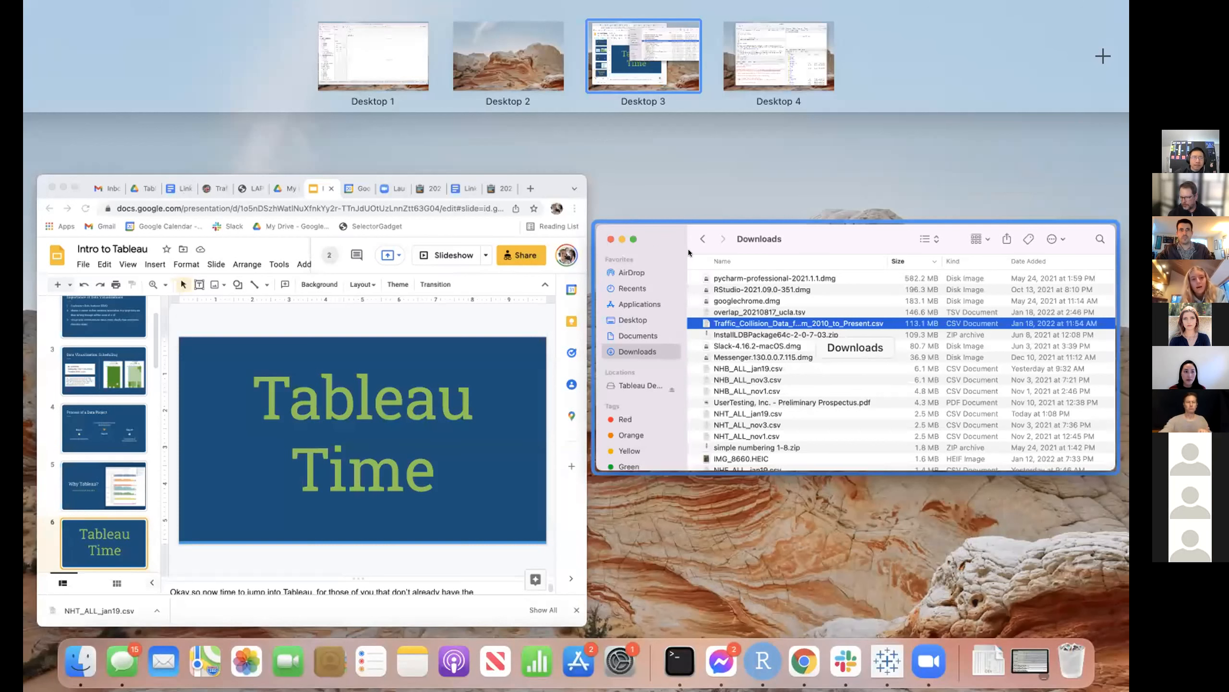
pyautogui.click(508, 56)
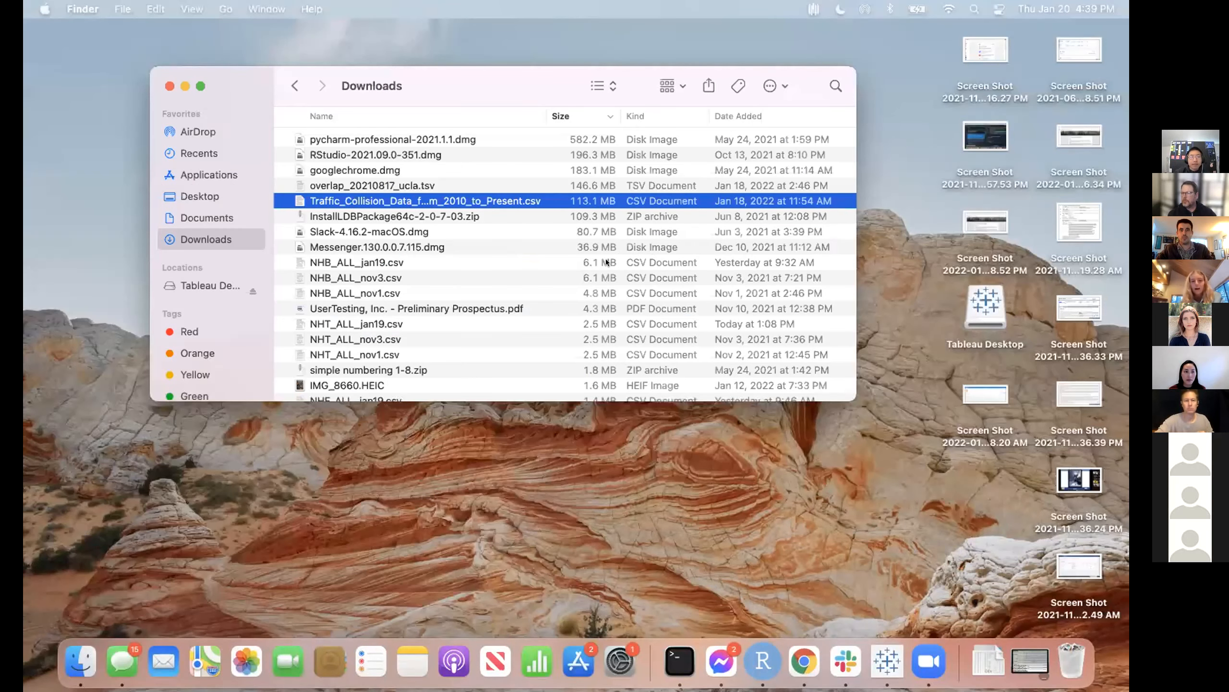
pyautogui.press('super+shift+a')
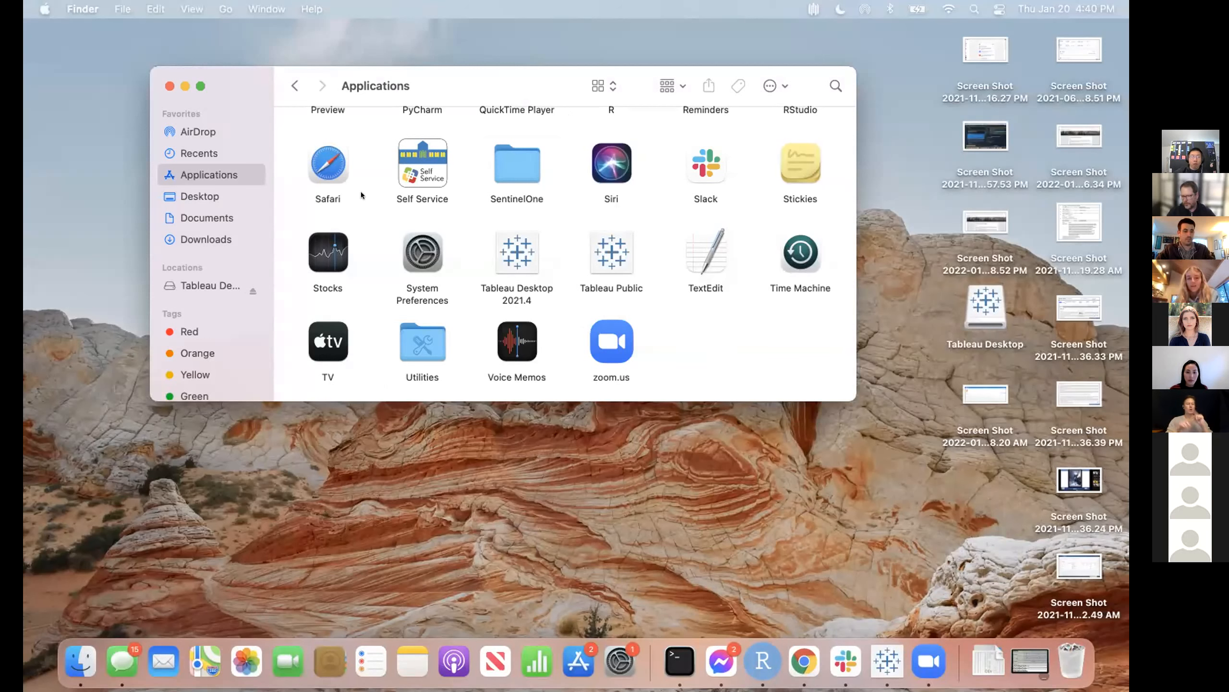
pyautogui.click(518, 253)
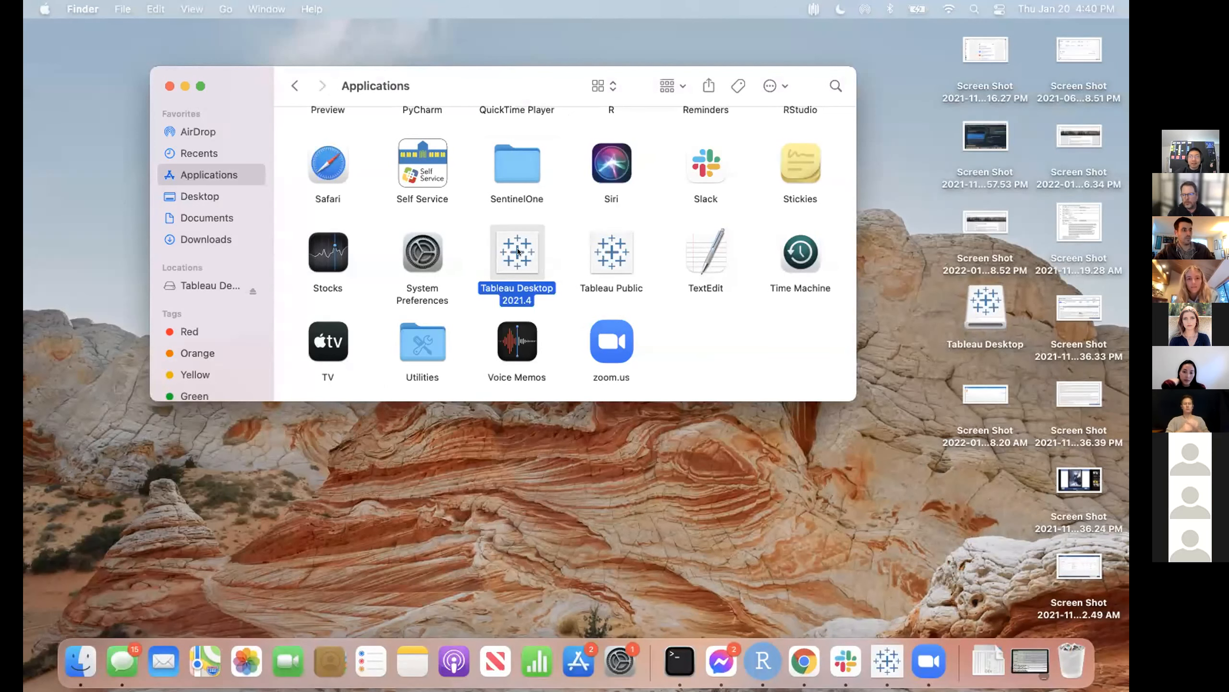
# - Switch to Tableau, create a new workbook, and enlarge its window to fill most of the desktop
pyautogui.press('super+Tab')
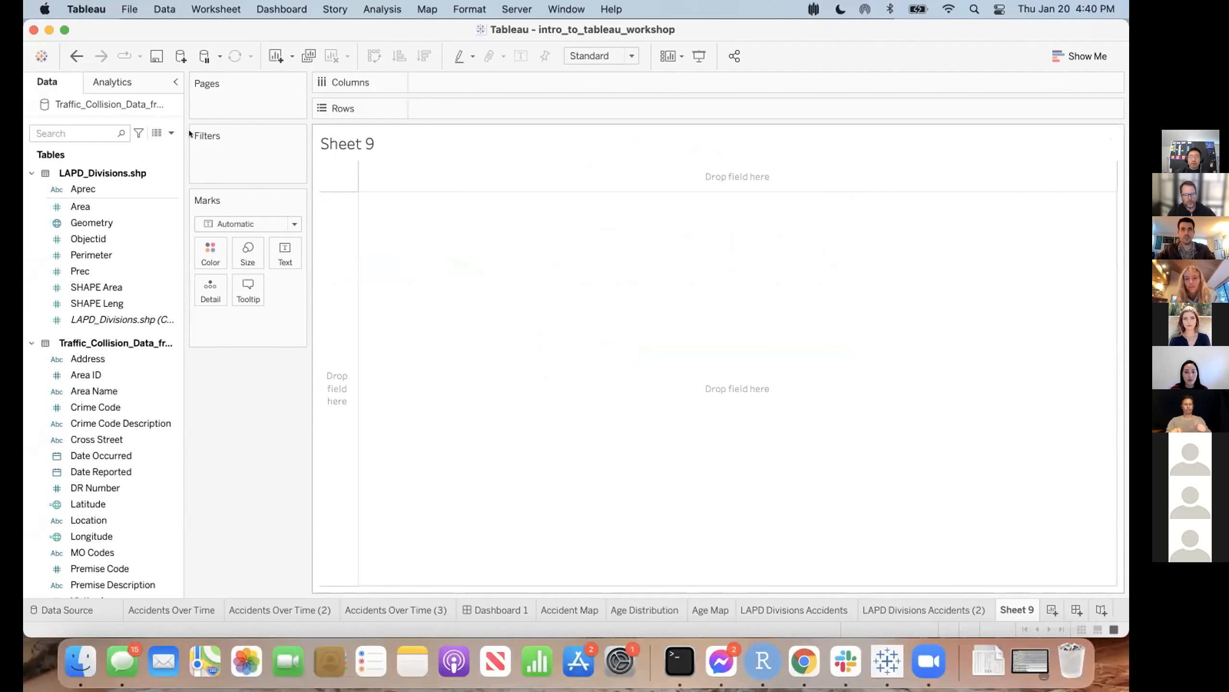
pyautogui.click(125, 7)
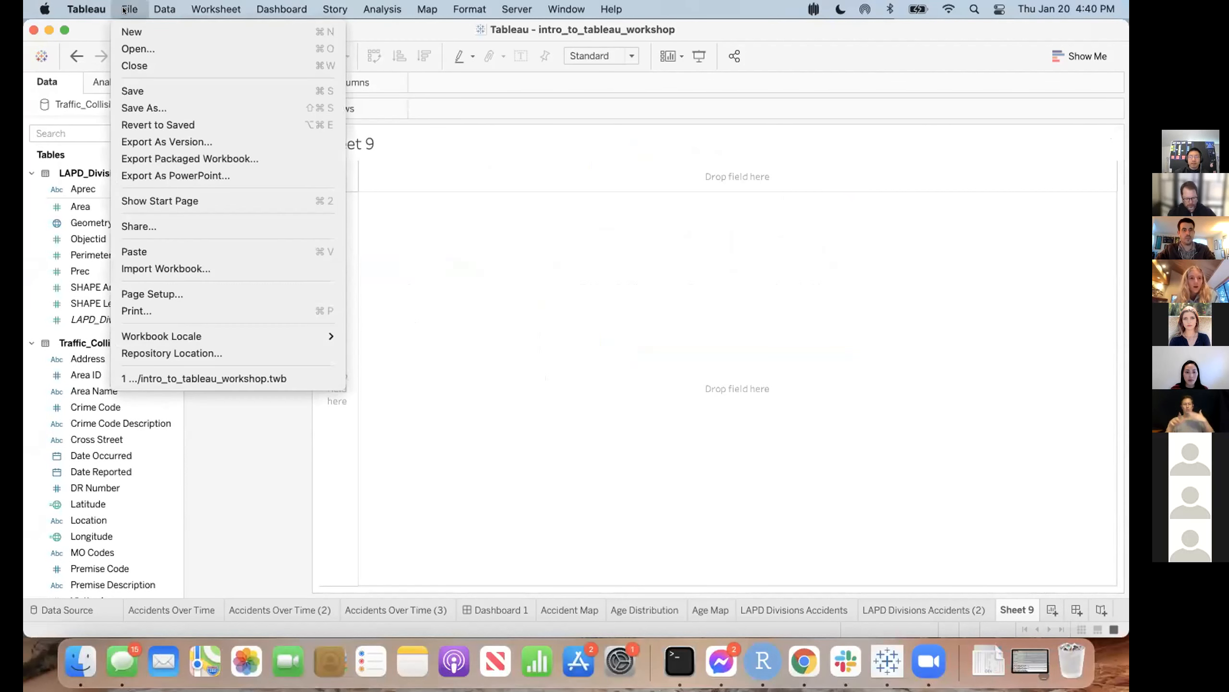
pyautogui.click(175, 31)
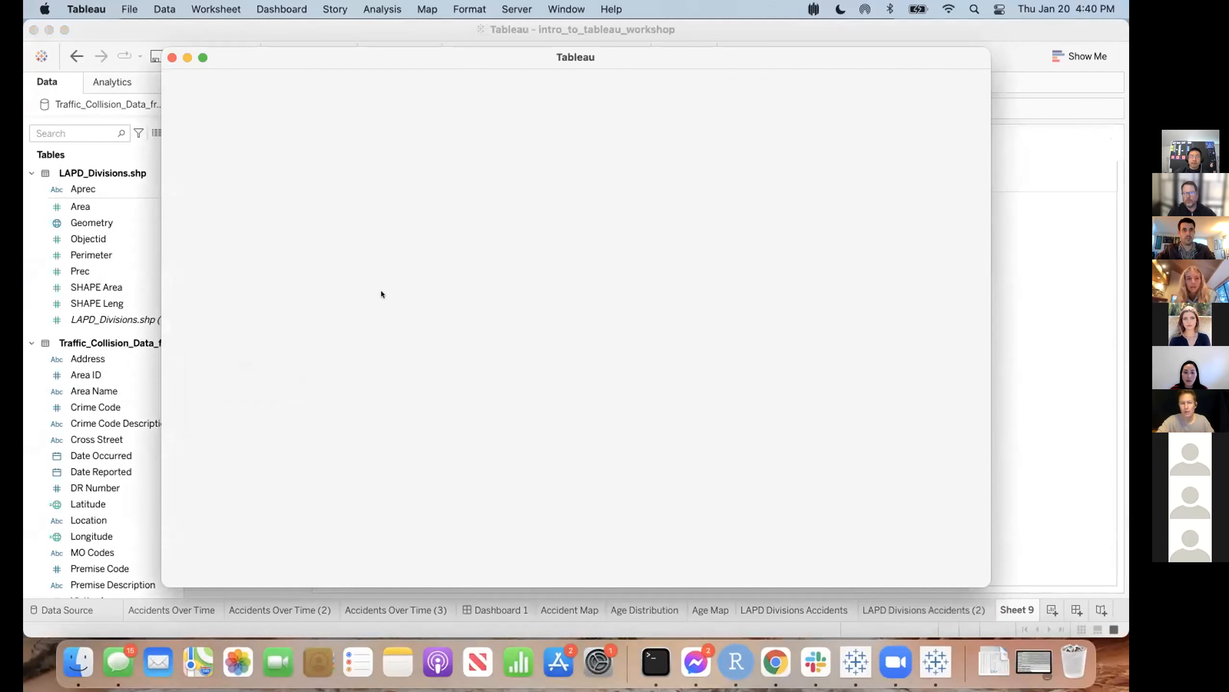
pyautogui.hotkey('ctrl', 'Up')
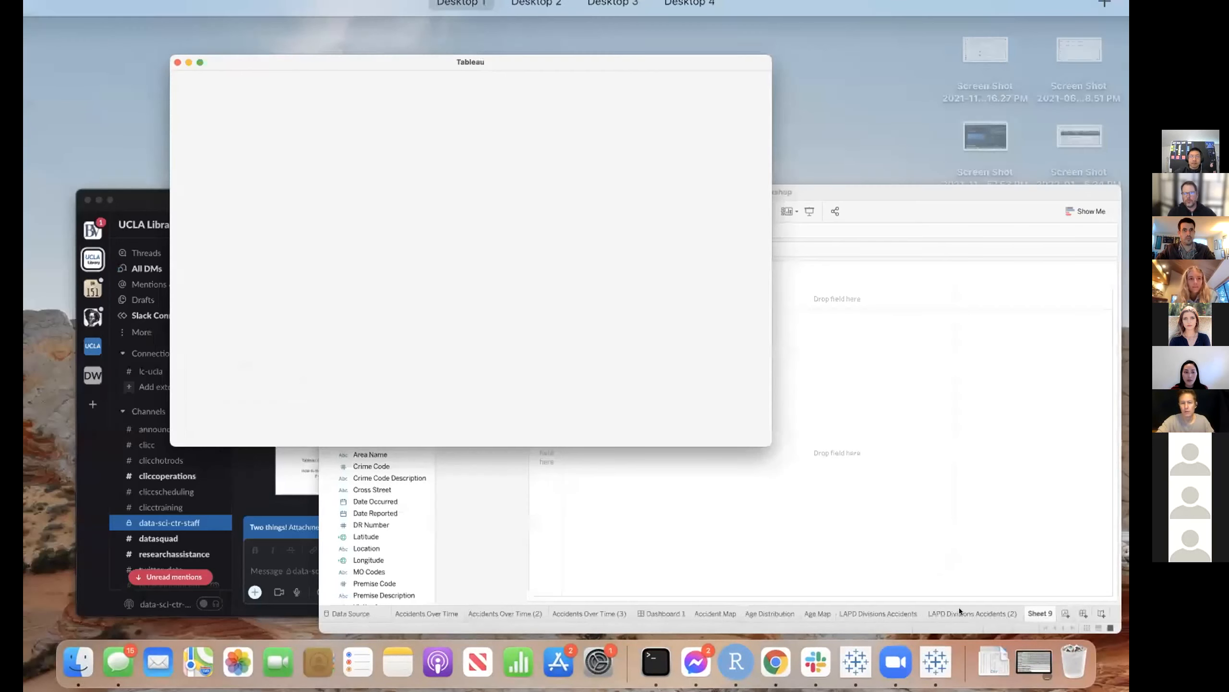
pyautogui.hotkey('ctrl', 'Right')
pyautogui.moveTo(533, 57); pyautogui.dragTo(415, 39)
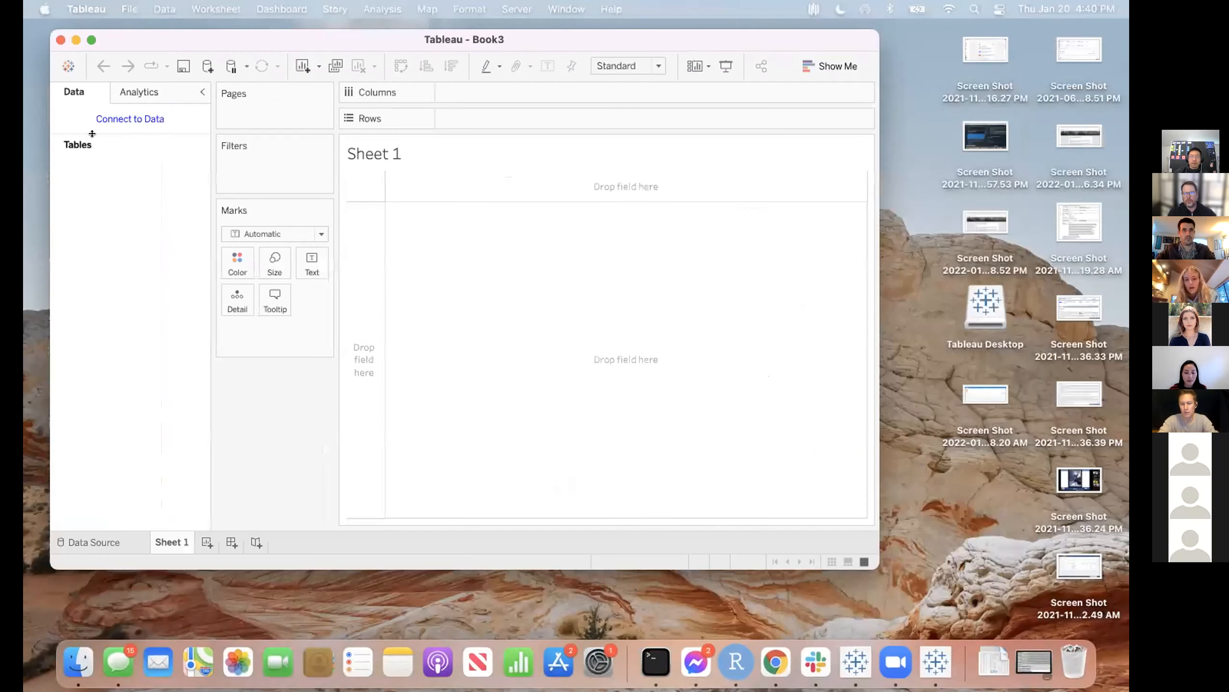
pyautogui.moveTo(145, 30); pyautogui.dragTo(132, 20)
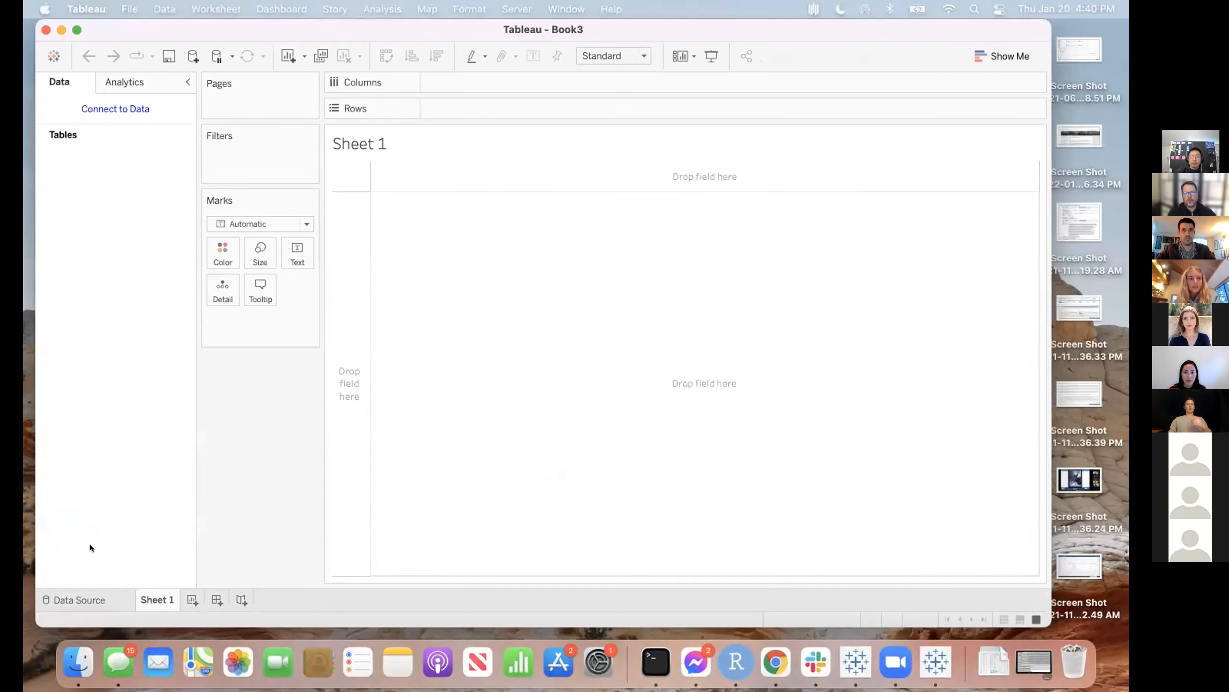
# - Connect the new workbook to Traffic_Collision_Data_from_2010_to_Present.csv from the Downloads folder in Finder
pyautogui.click(92, 593)
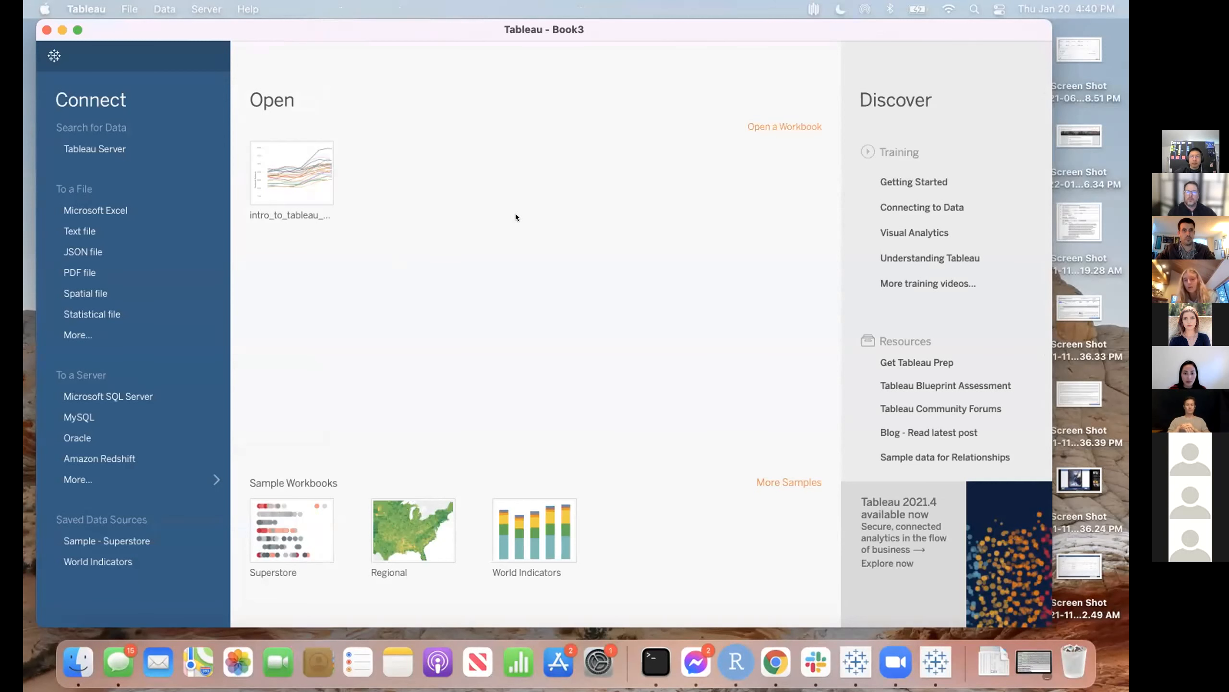
pyautogui.hotkey('ctrl', 'Up')
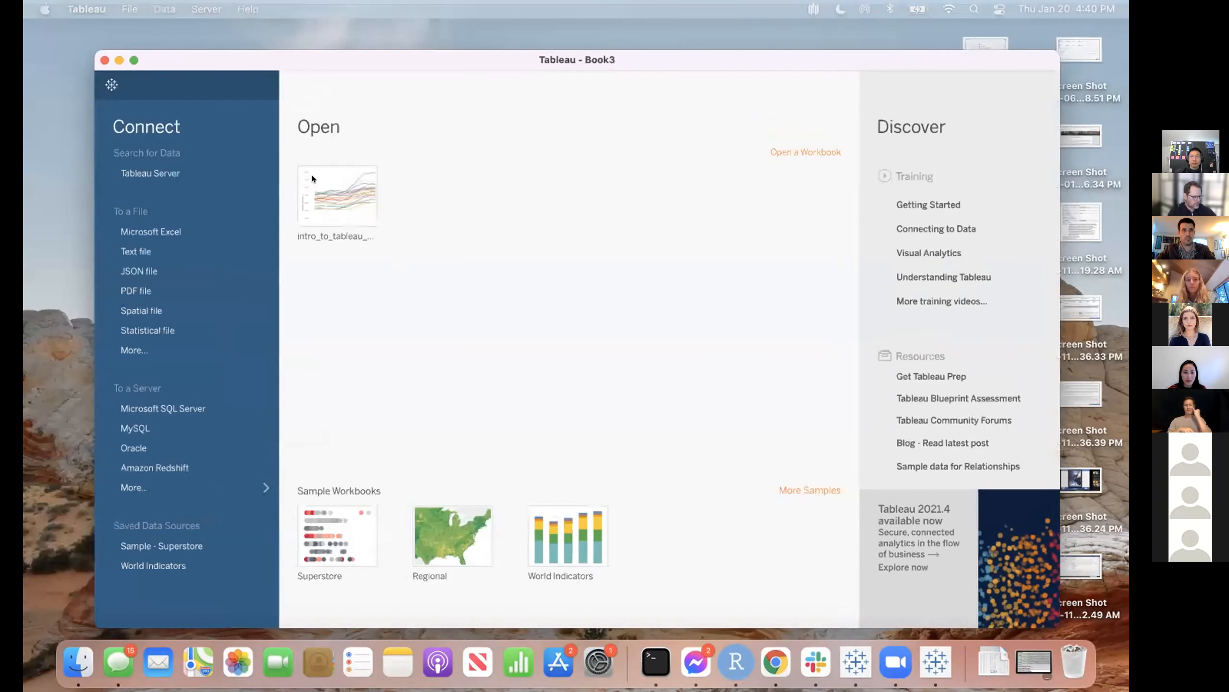
pyautogui.click(134, 232)
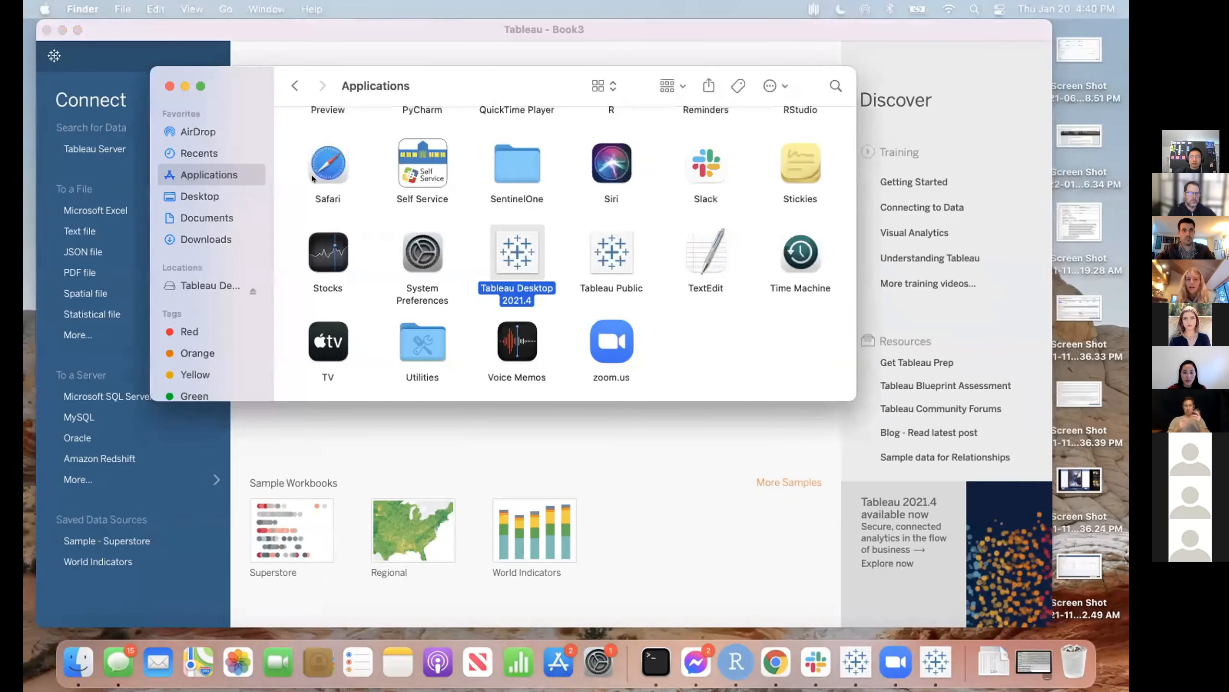
pyautogui.click(198, 240)
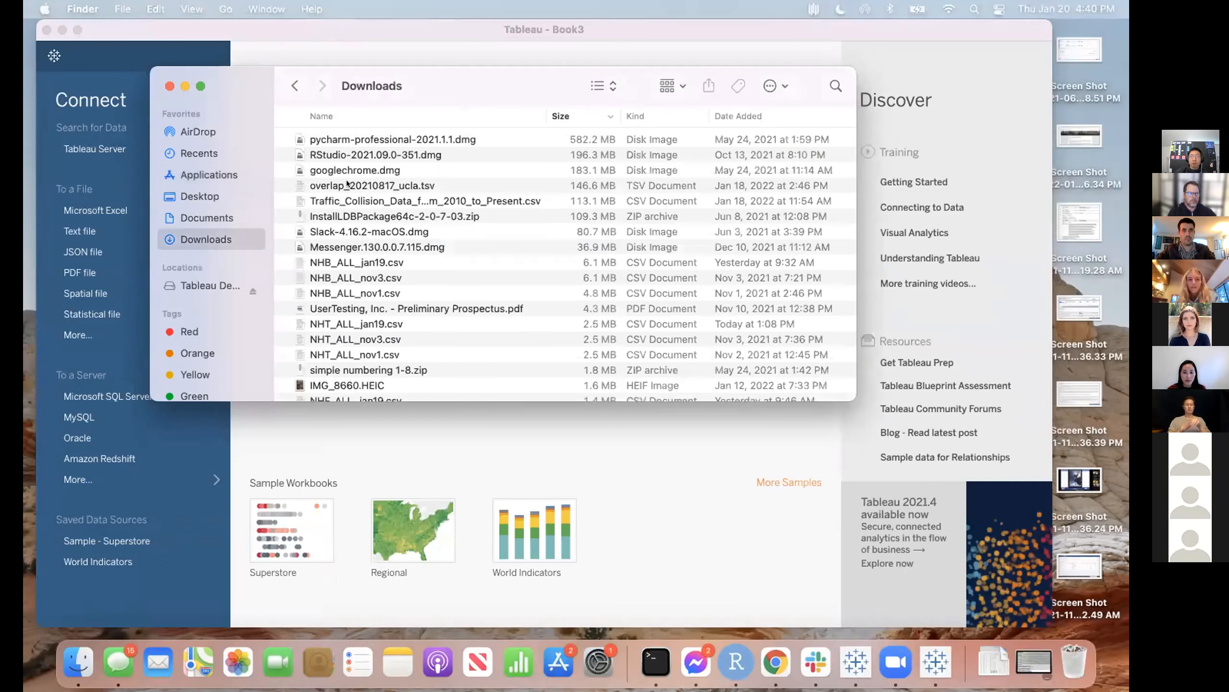
pyautogui.click(393, 199)
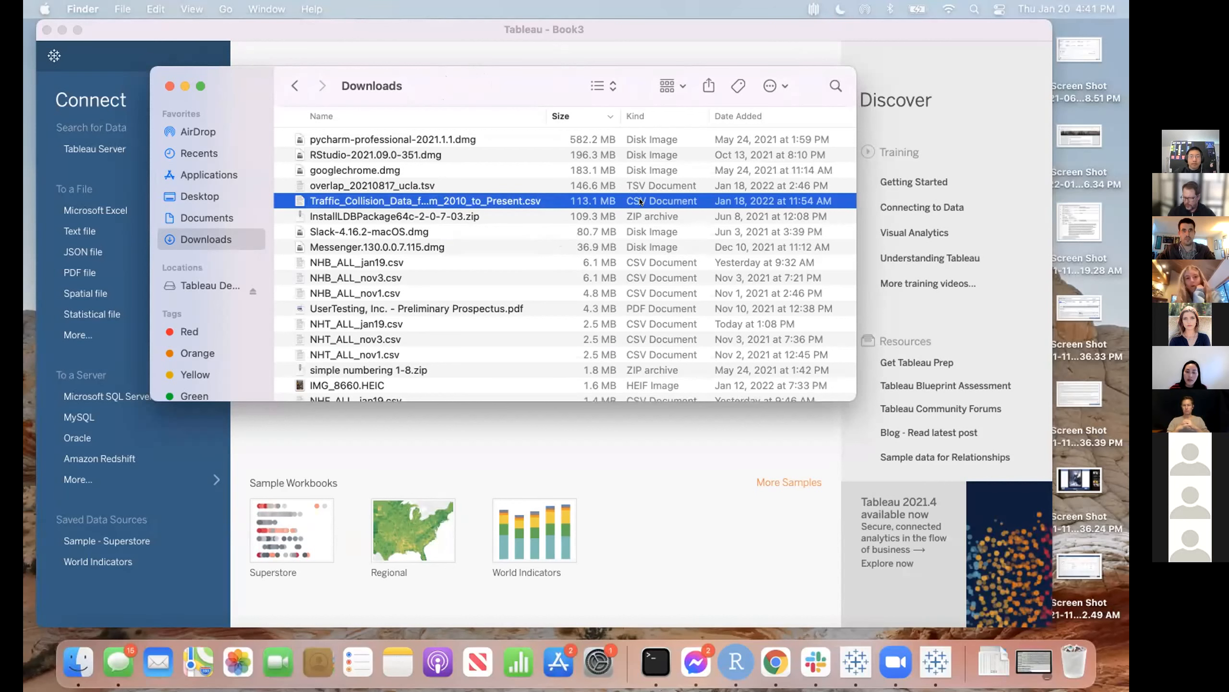
pyautogui.moveTo(640, 201); pyautogui.dragTo(297, 318)
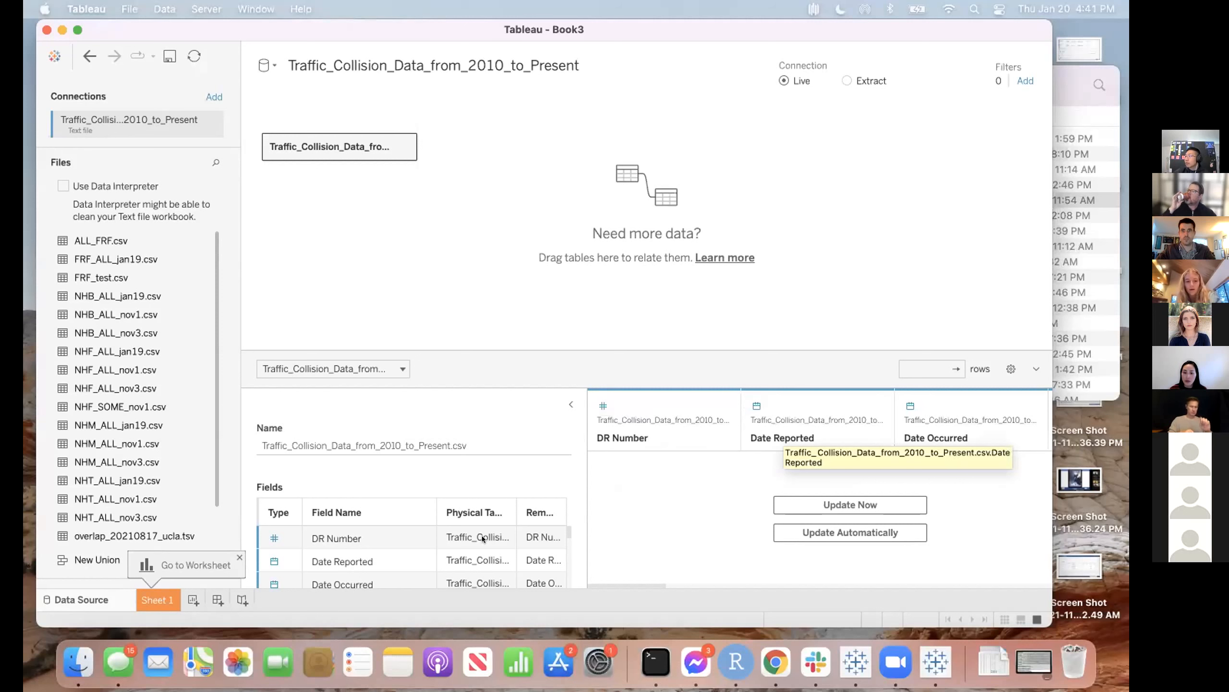
# - Look through the field list and column headers of the traffic collision data source
pyautogui.scroll(-2, 482, 535)
pyautogui.hscroll(10, 749, 484)
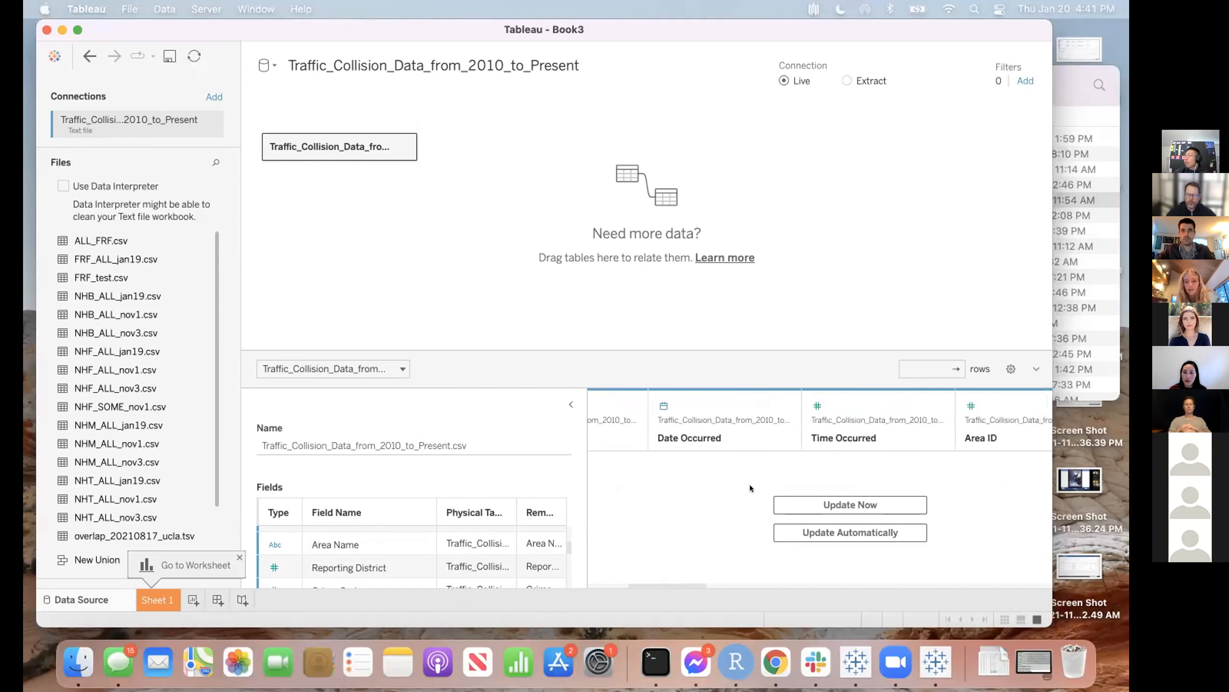
pyautogui.hscroll(6, 750, 484)
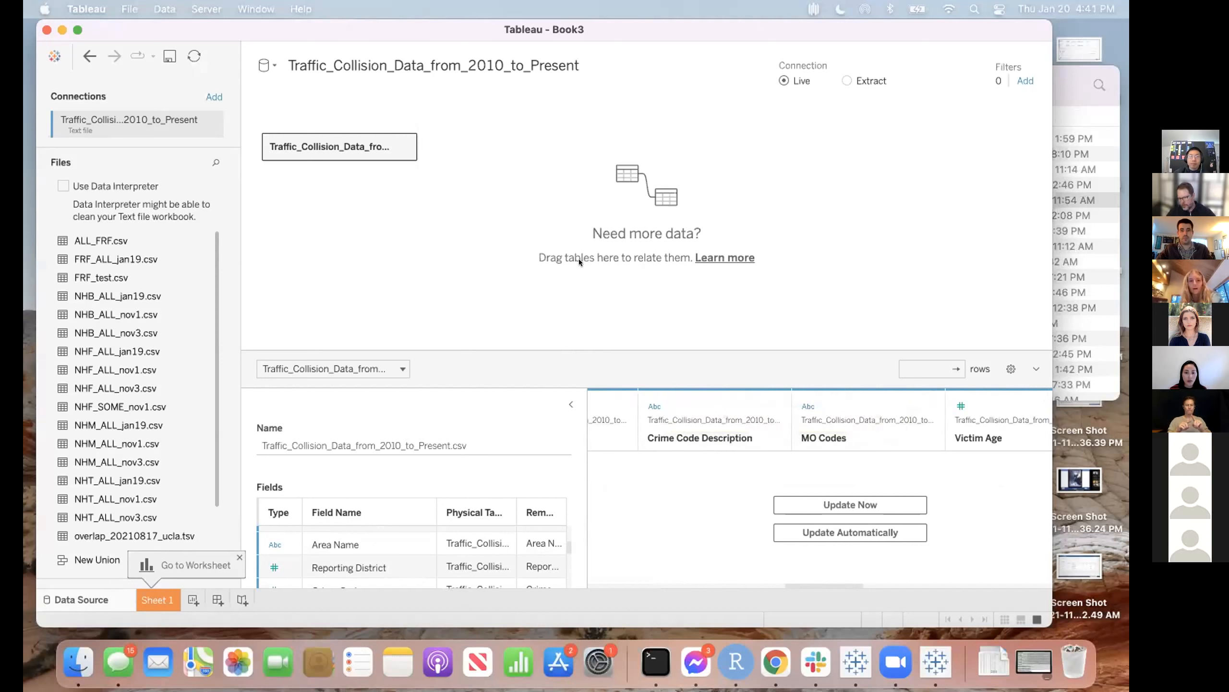
# - Open the Sheet 1 worksheet and extend the workbook window slightly downward
pyautogui.click(162, 597)
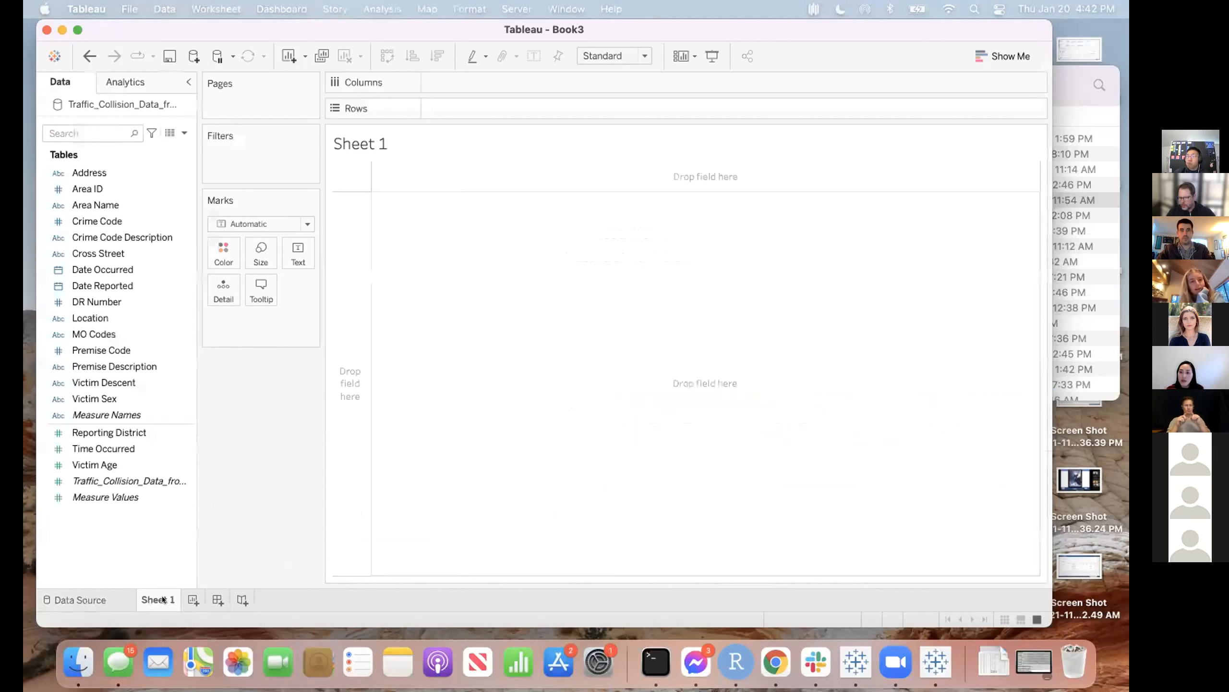
pyautogui.moveTo(121, 173); pyautogui.dragTo(291, 195)
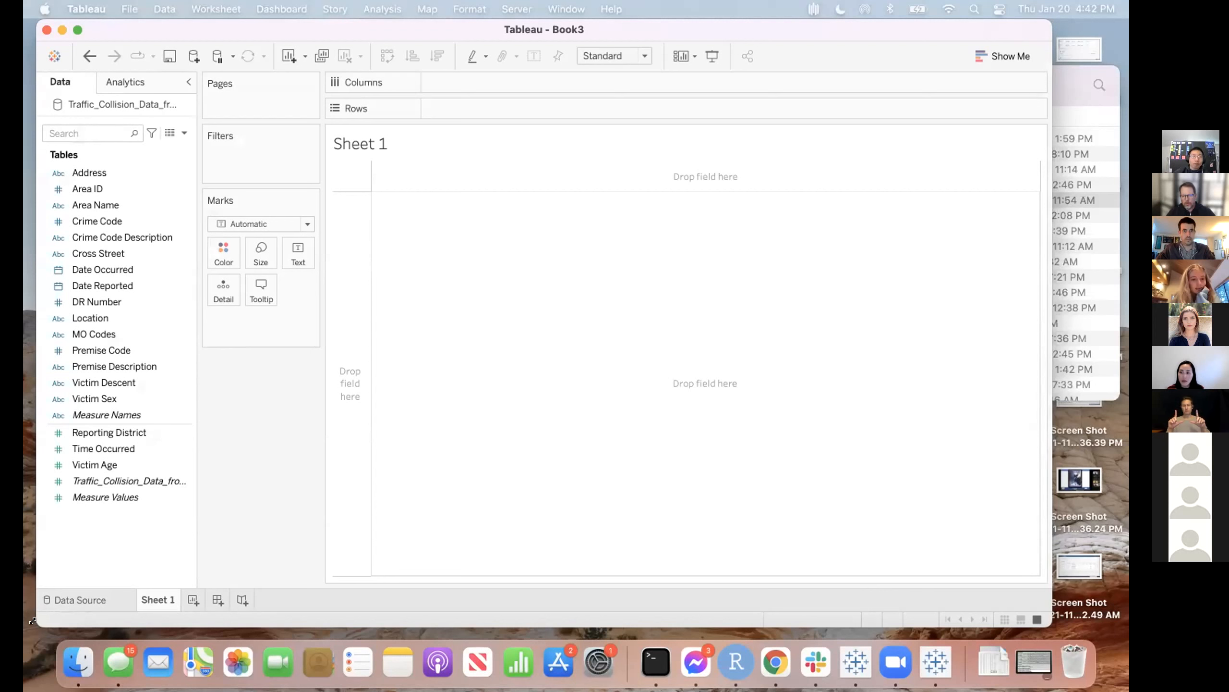
pyautogui.moveTo(33, 625); pyautogui.dragTo(33, 635)
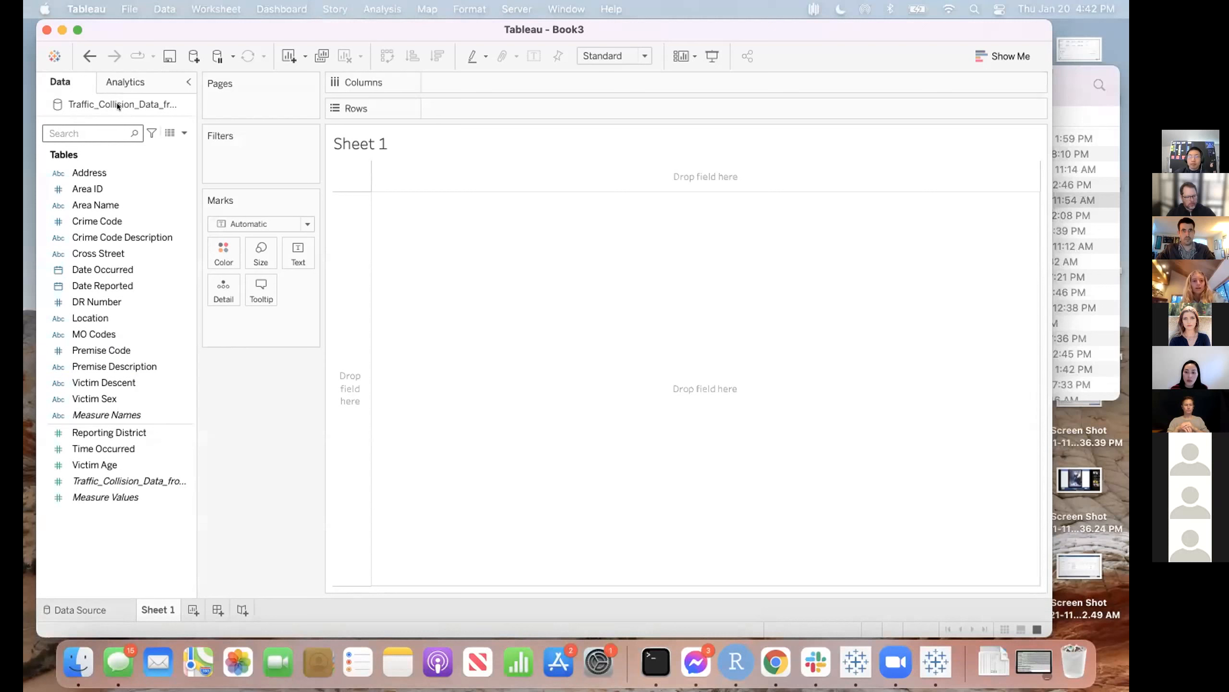
# - Examine the table's dimensions and measures, including their data types, from Address down to Time Occurred
pyautogui.click(88, 171)
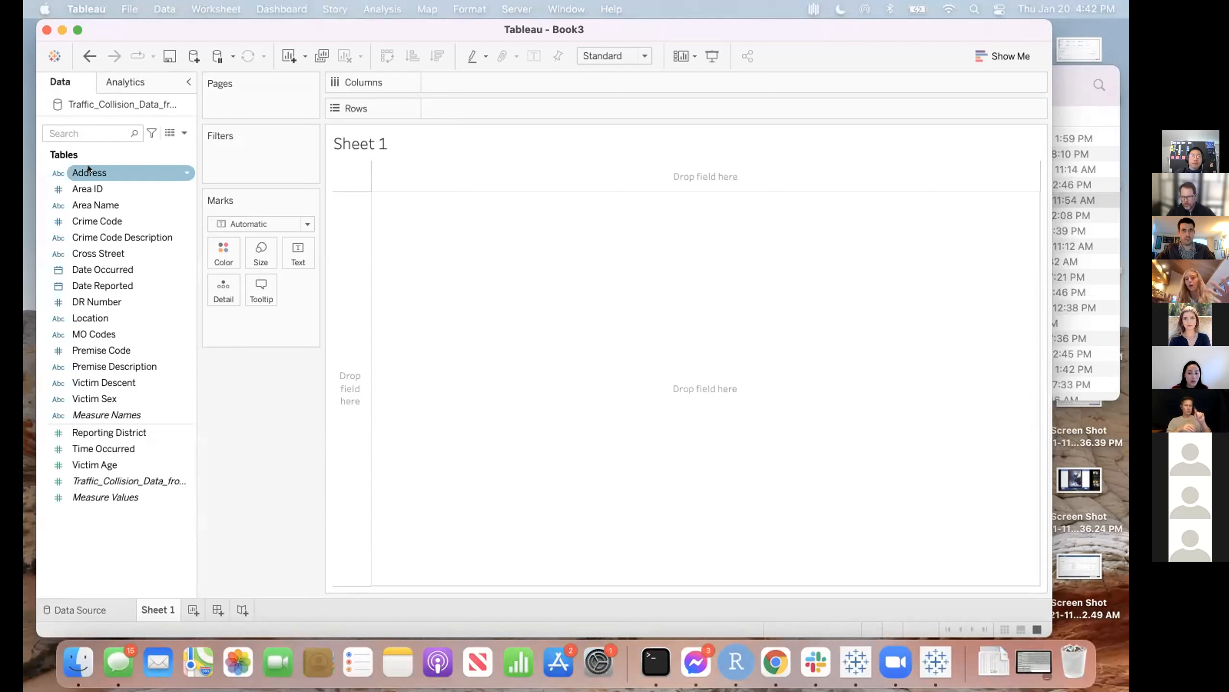
pyautogui.click(190, 483)
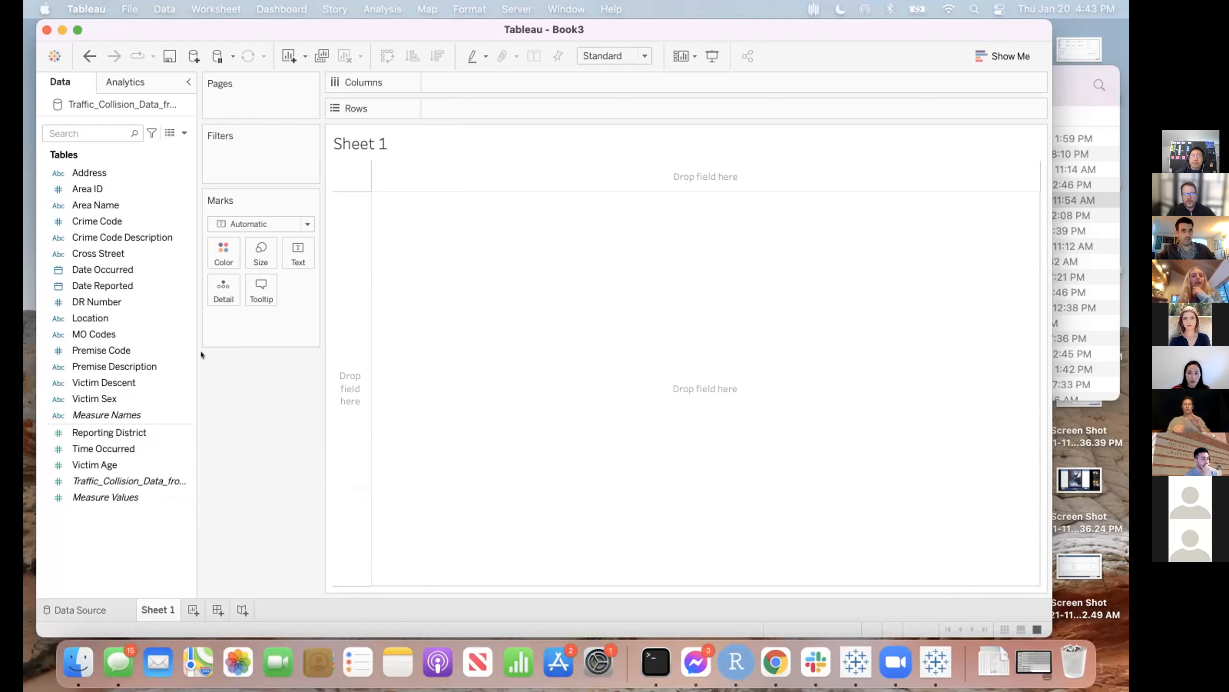
pyautogui.click(88, 171)
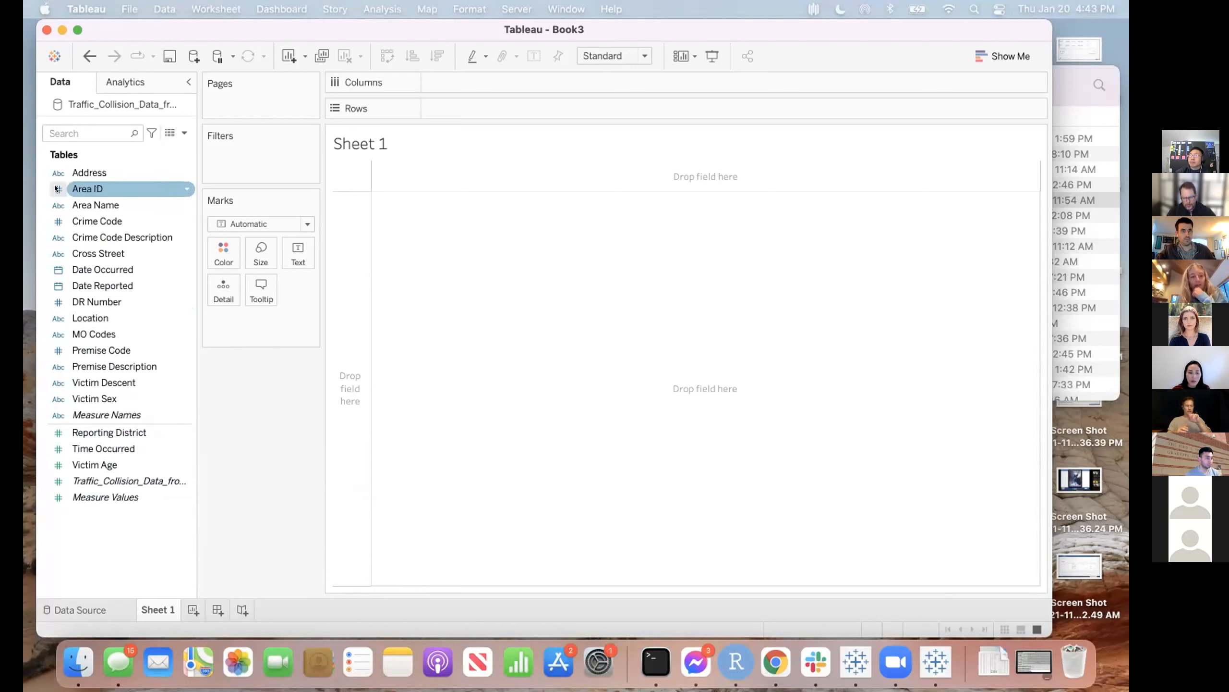
pyautogui.click(140, 448)
pyautogui.click(137, 427)
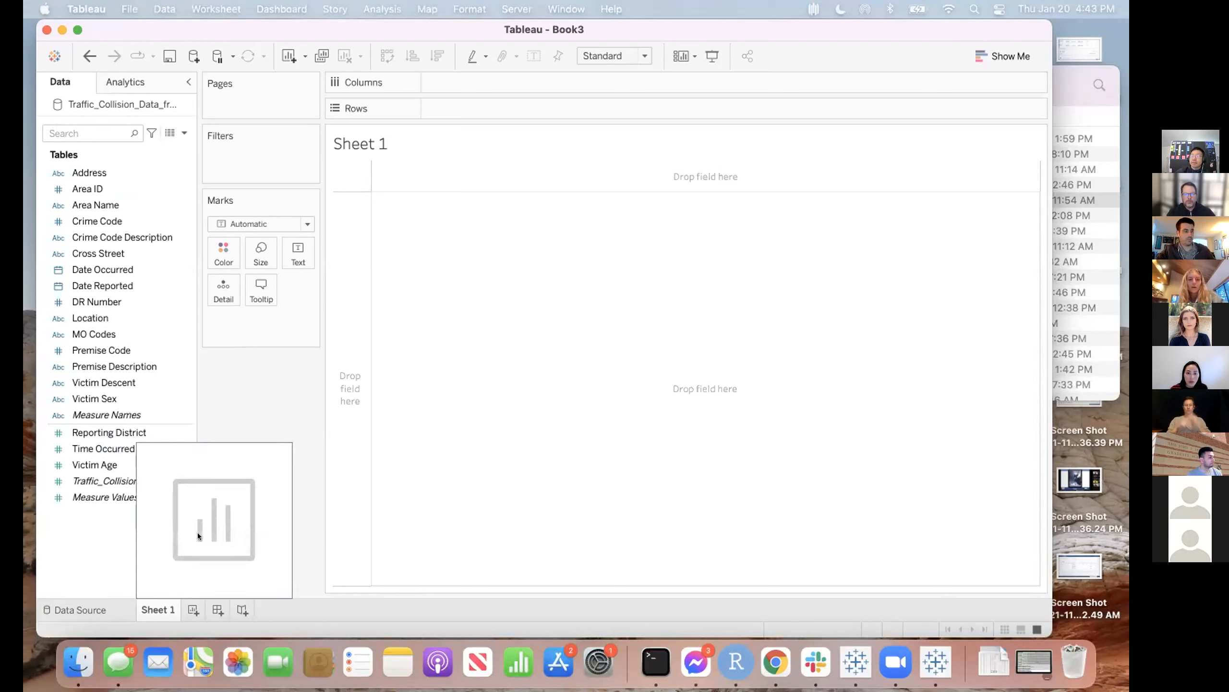
# - Rename Sheet 1 as Accidents Over Time
pyautogui.doubleClick(163, 600)
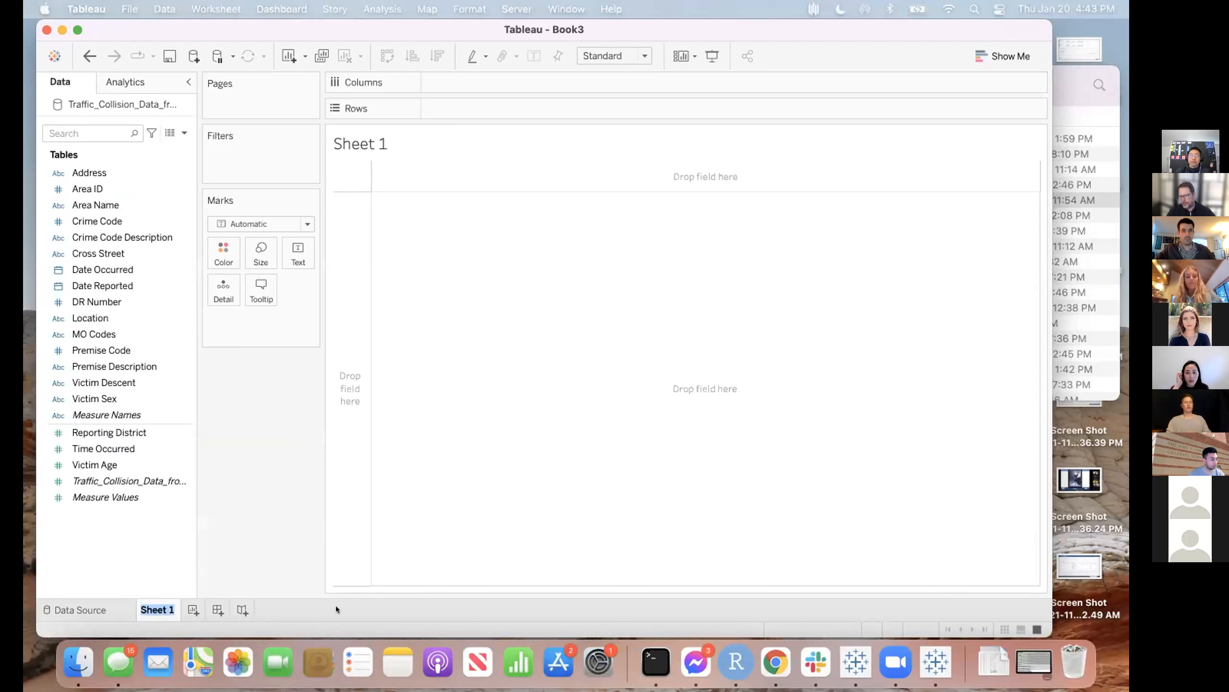
pyautogui.write('Accidents Over Time')
pyautogui.press('Return')
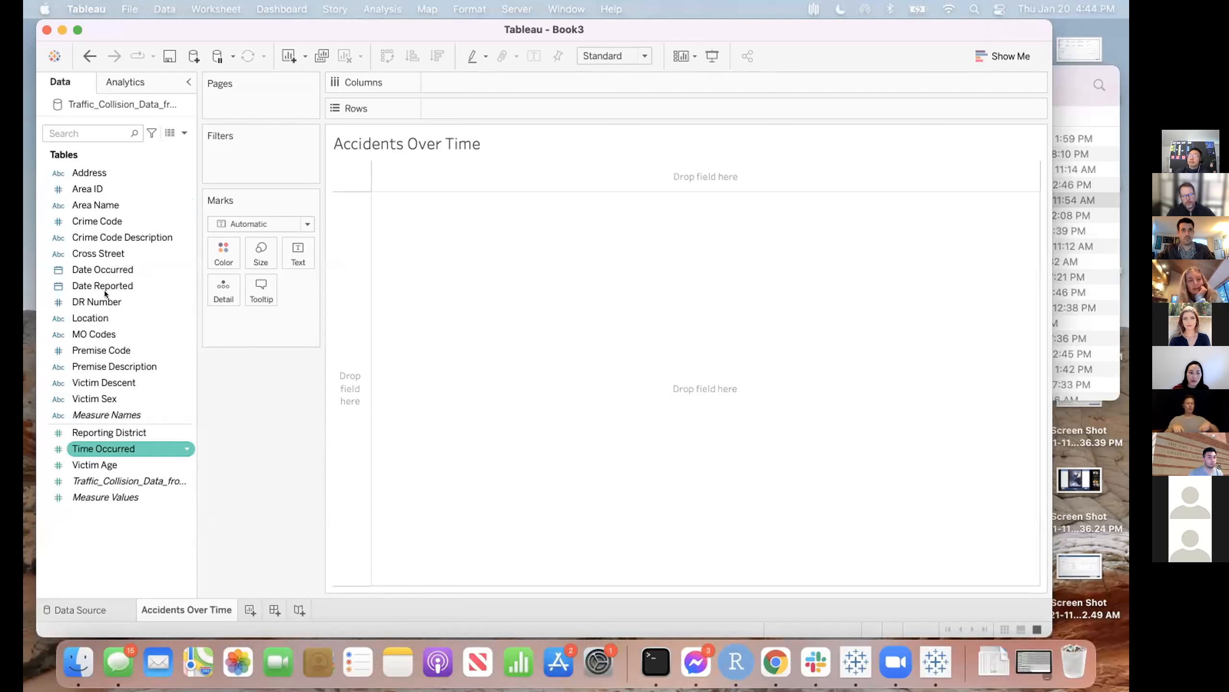
# - Place Date Occurred on the columns and set it to the continuous Year level
pyautogui.click(111, 268)
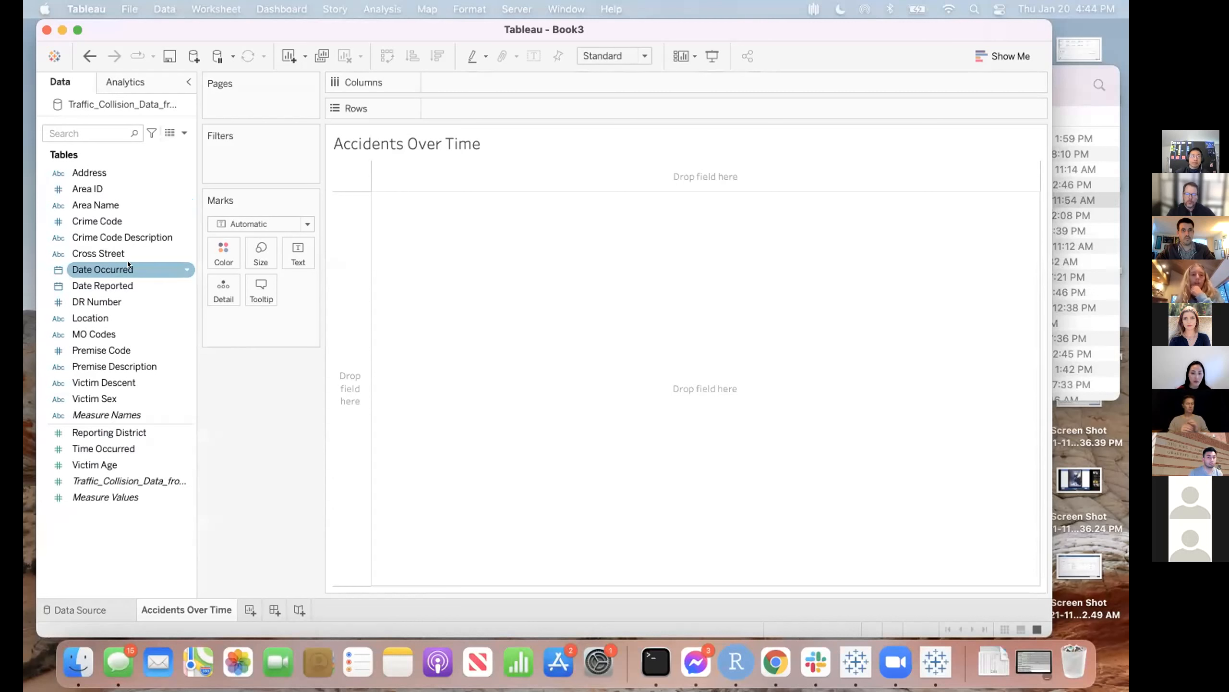
pyautogui.click(112, 267)
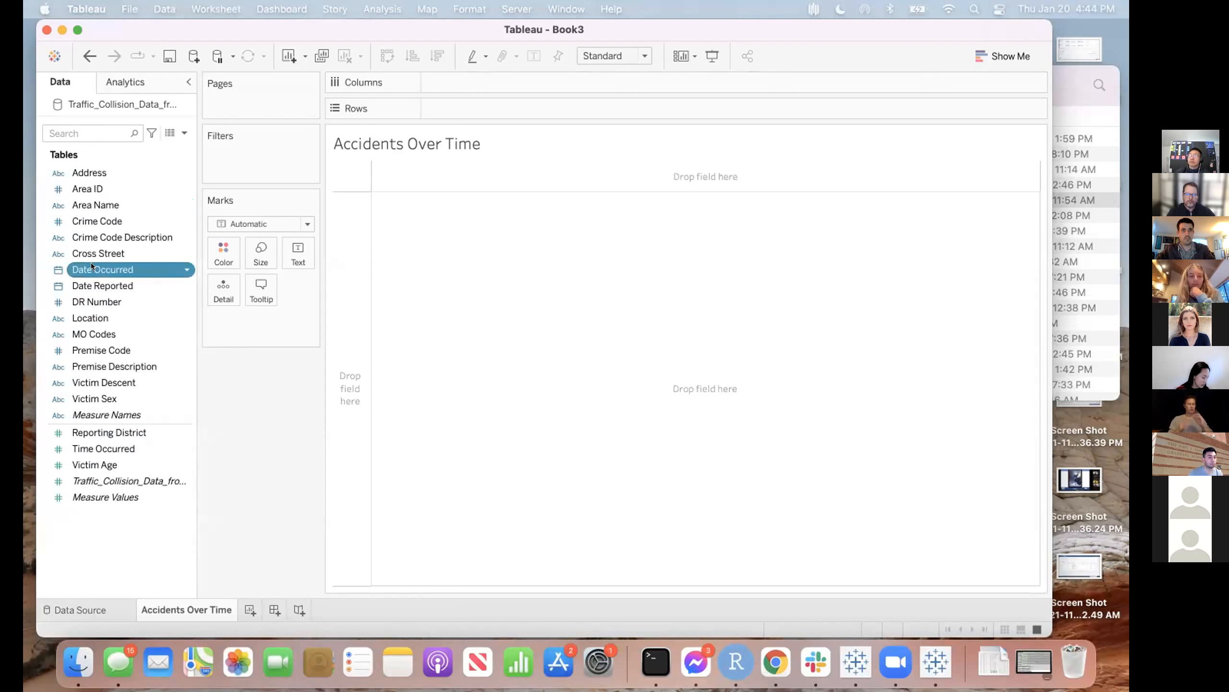
pyautogui.moveTo(91, 264)
pyautogui.mouseDown()
pyautogui.moveTo(339, 167)
pyautogui.moveTo(465, 53)
pyautogui.moveTo(450, 77)
pyautogui.mouseUp()
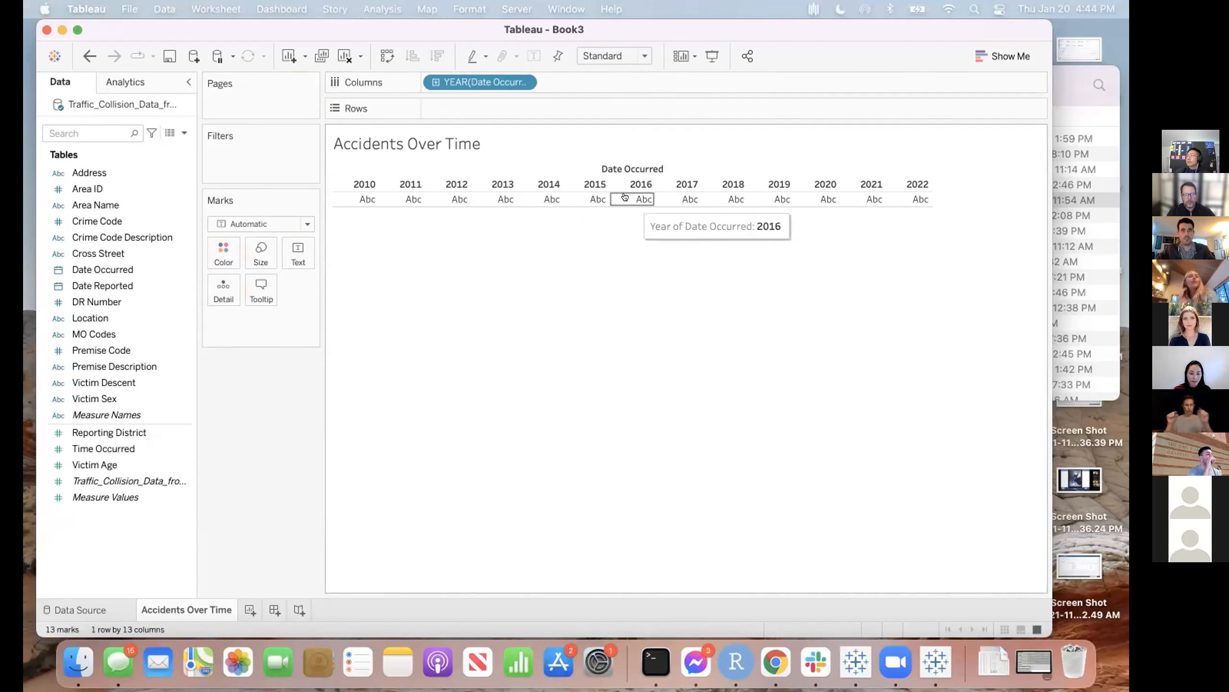
pyautogui.click(516, 81)
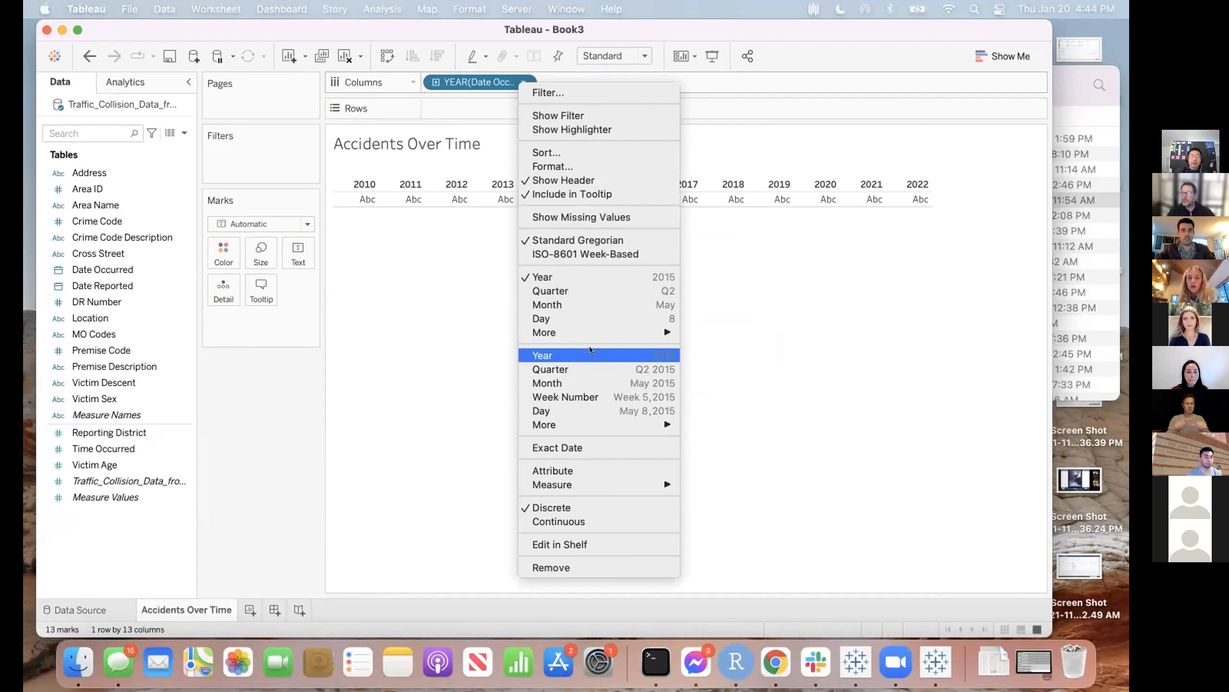
pyautogui.click(566, 353)
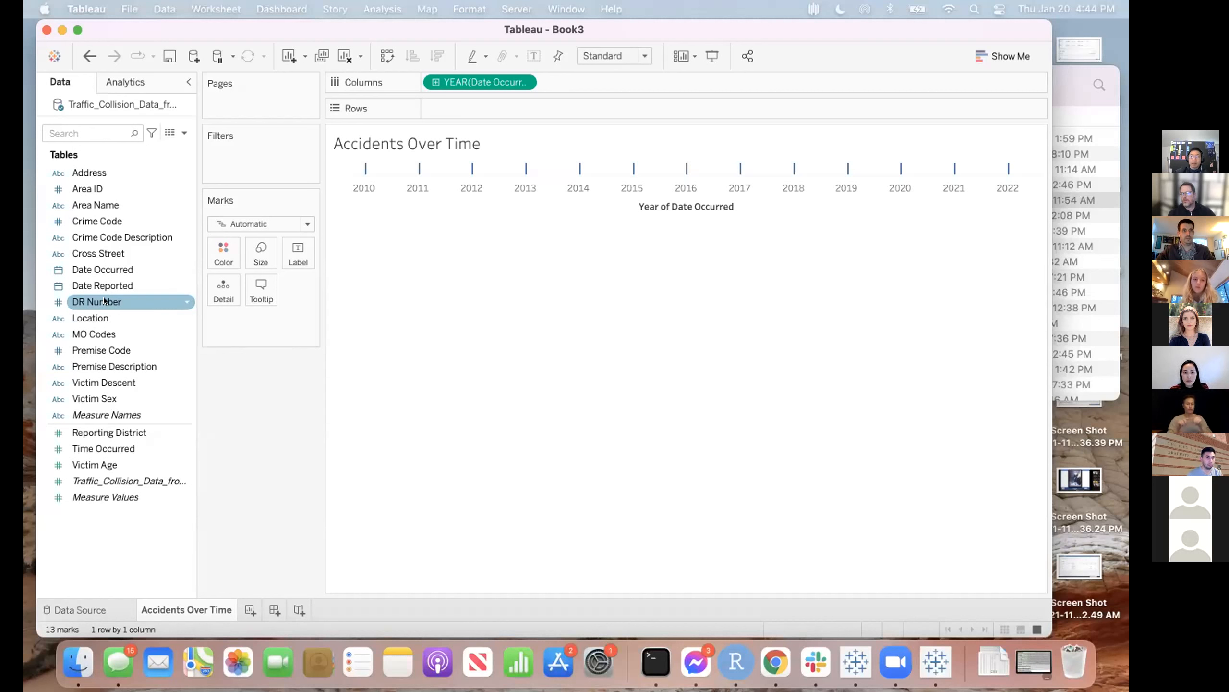
# - Create a calculated field from DR Number with the formula COUNT([DR Number])
pyautogui.rightClick(104, 301)
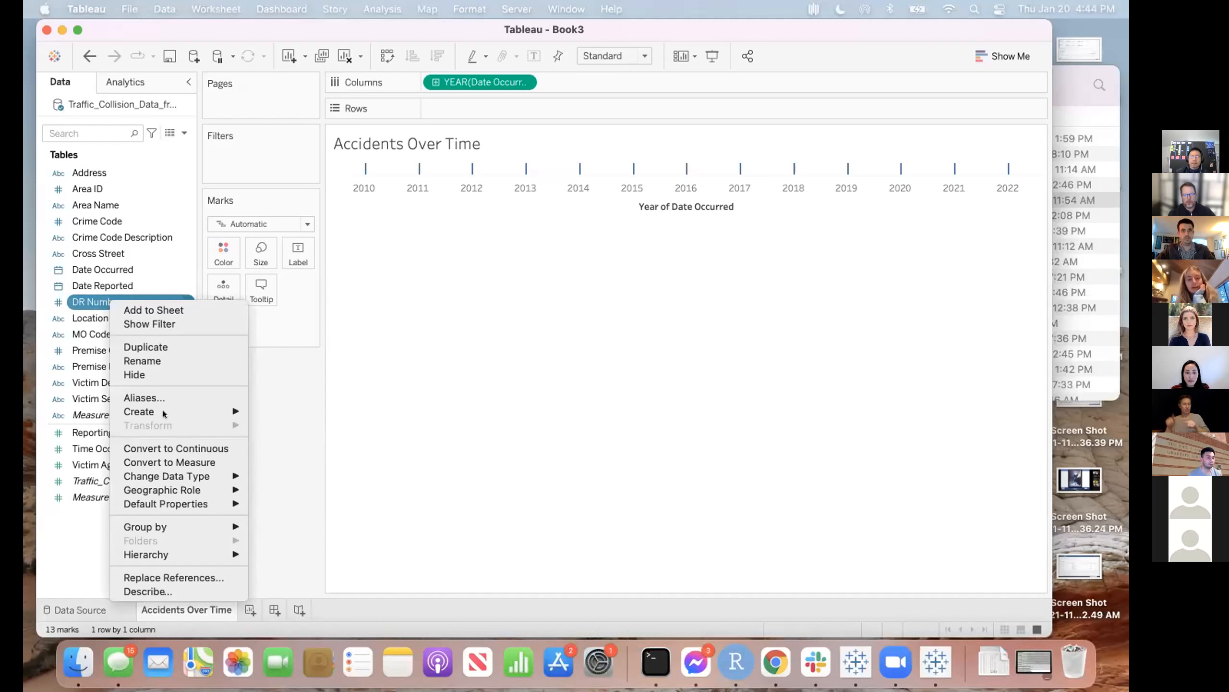
pyautogui.moveTo(165, 412)
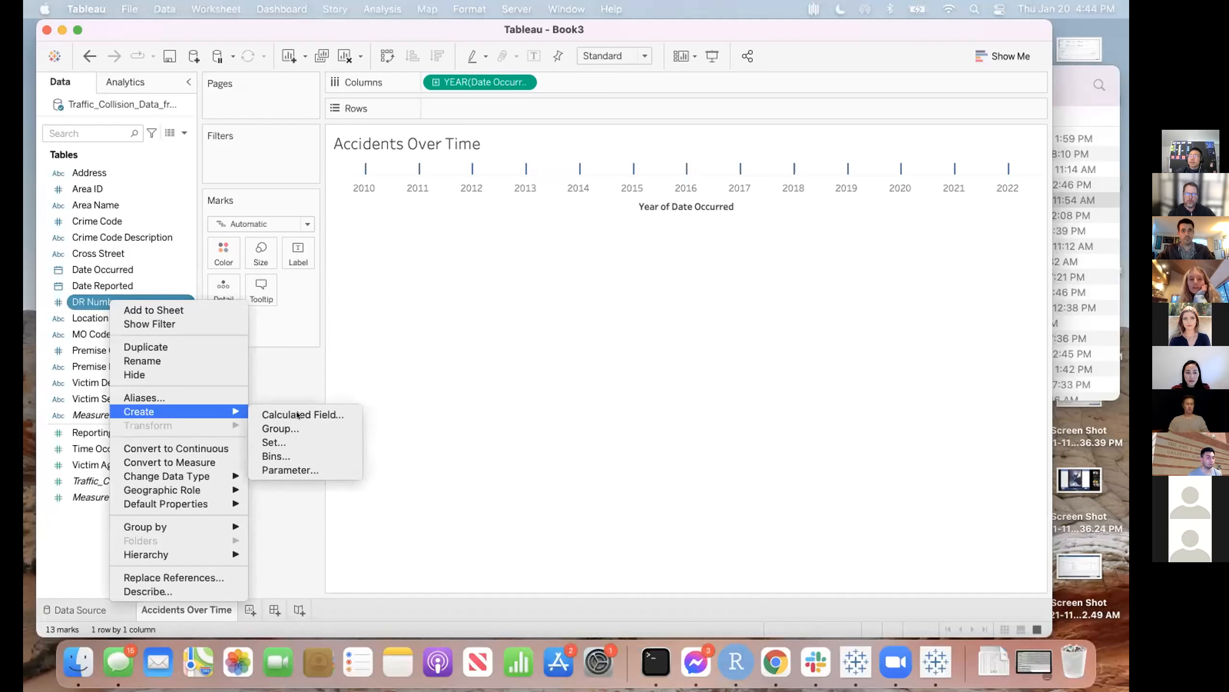
pyautogui.click(263, 414)
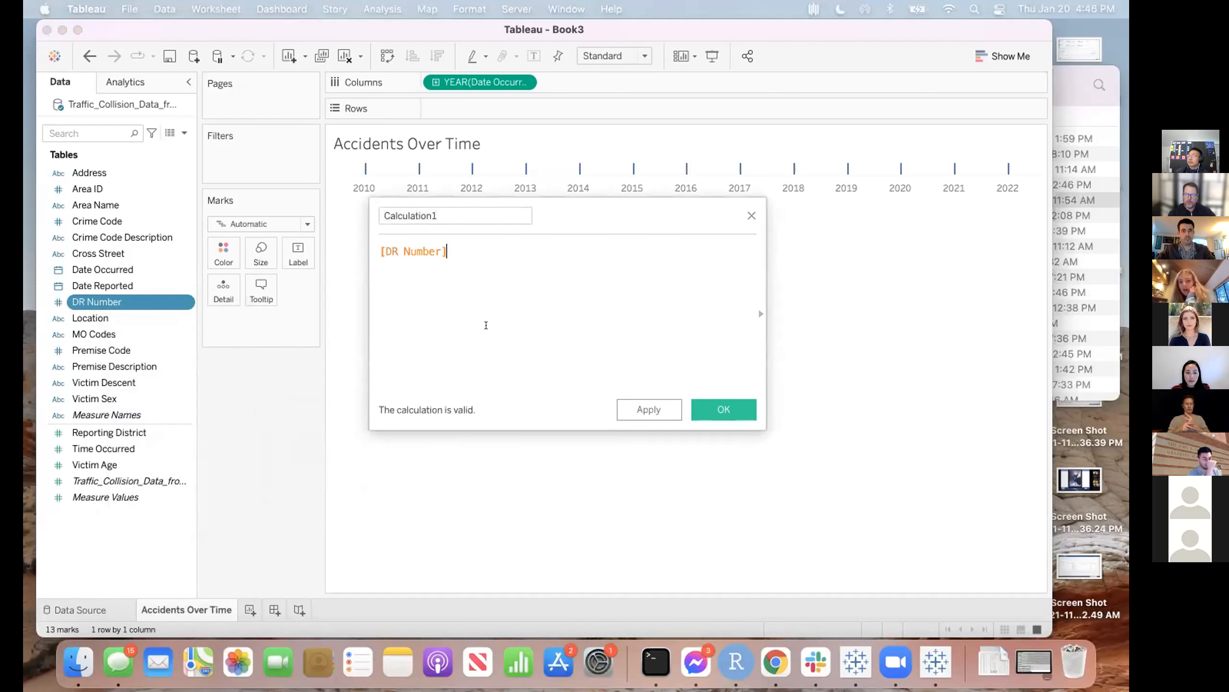
pyautogui.click(373, 251)
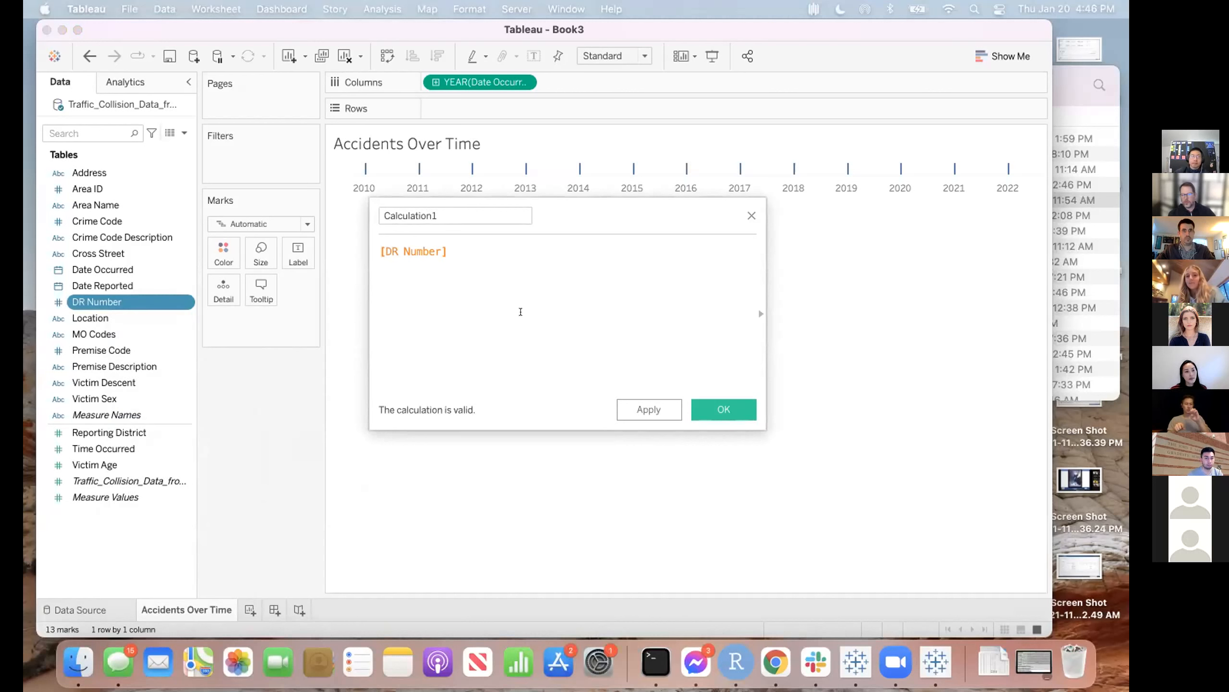
pyautogui.hotkey('ctrl', 'space')
pyautogui.write('COUNT')
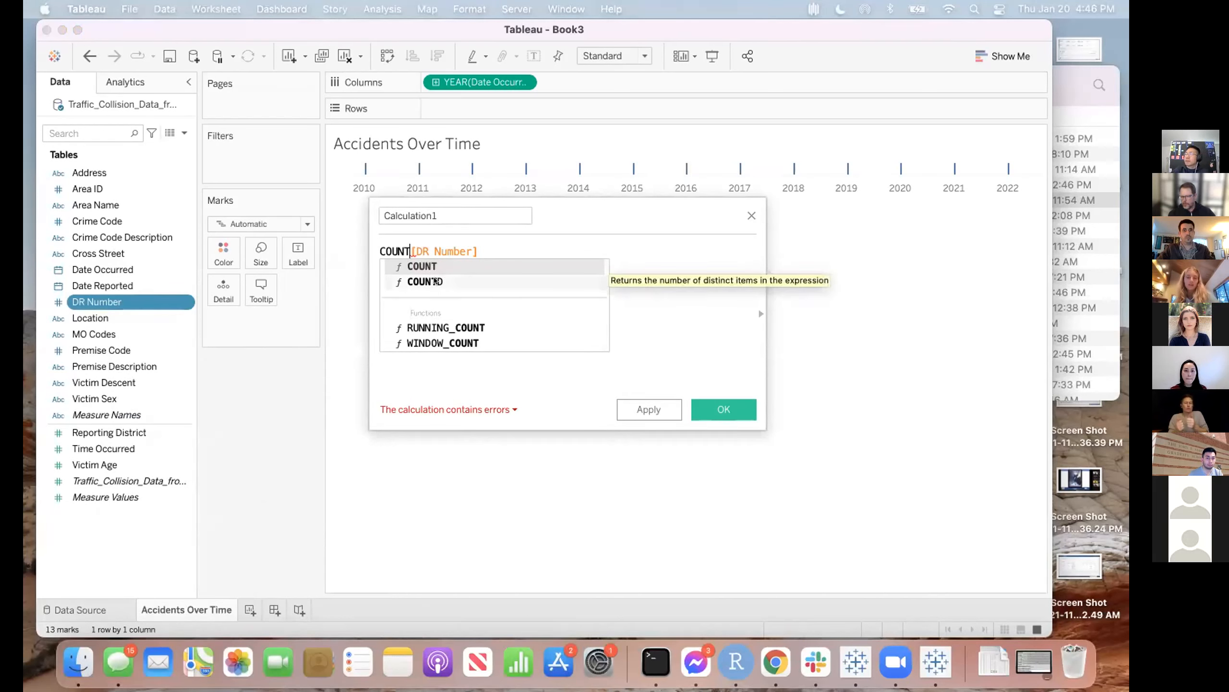
pyautogui.click(419, 266)
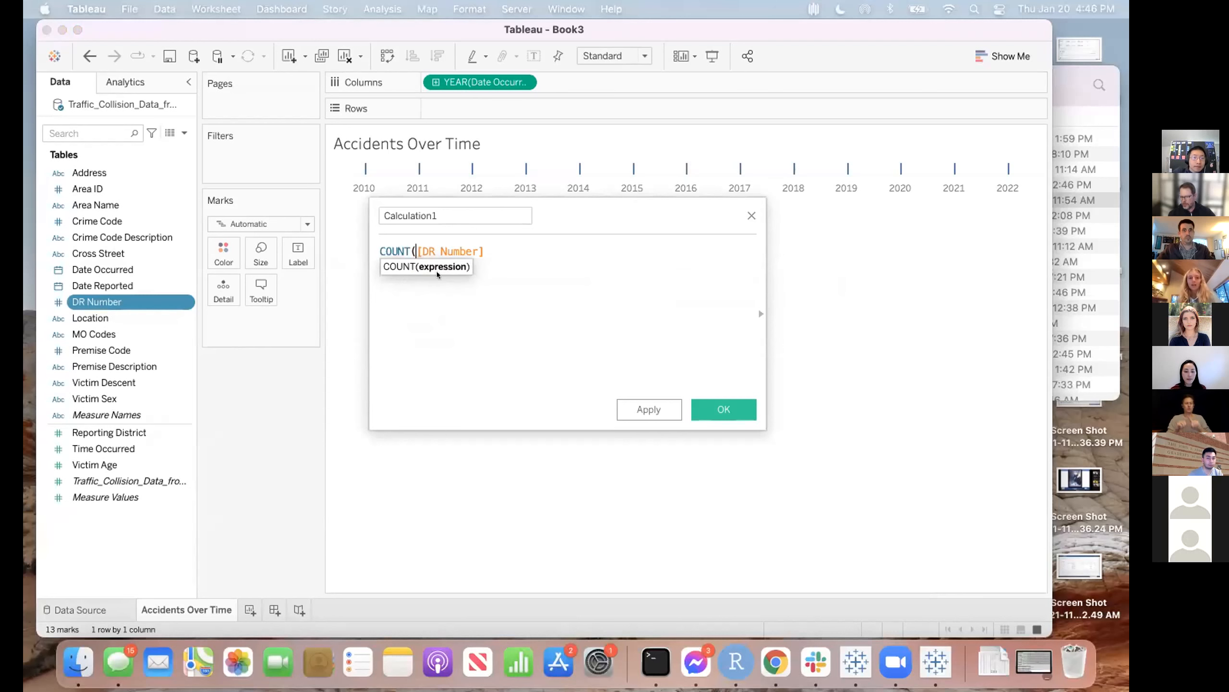
pyautogui.click(506, 244)
pyautogui.write(')')
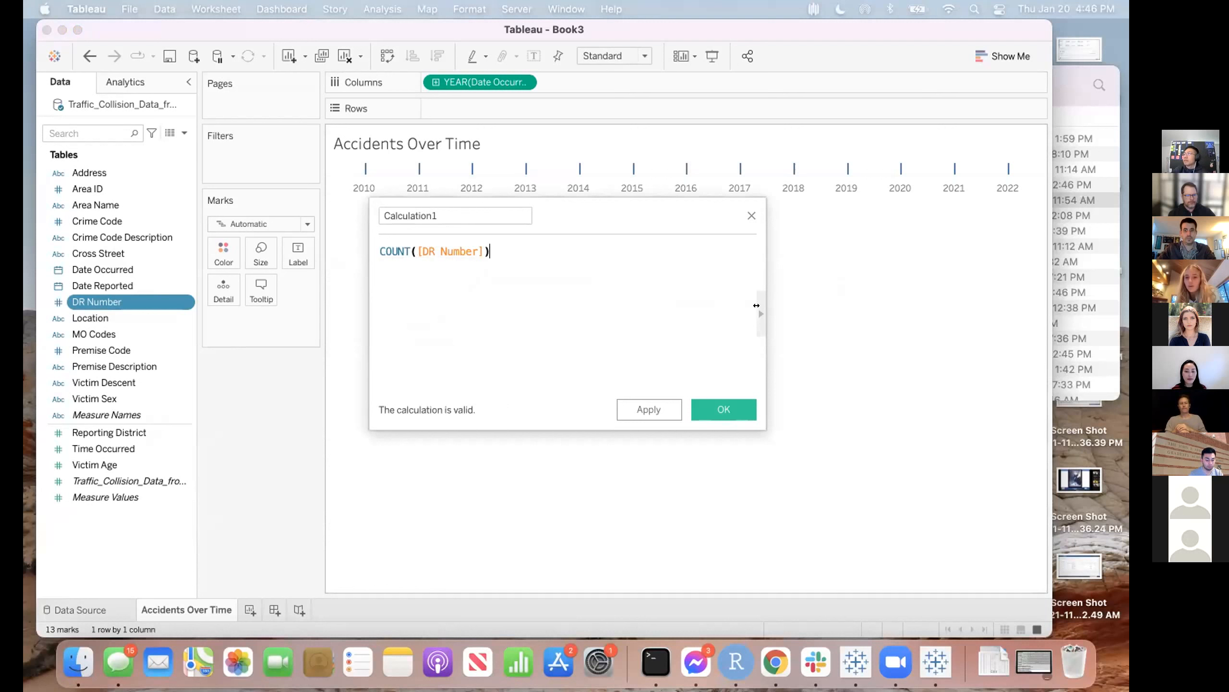
# - Browse the calculation editor's function reference, checking the descriptions of functions such as ASCII, COUNTD, DATEPART and ELSE, and collapse it
pyautogui.click(758, 309)
pyautogui.moveTo(743, 207); pyautogui.dragTo(567, 213)
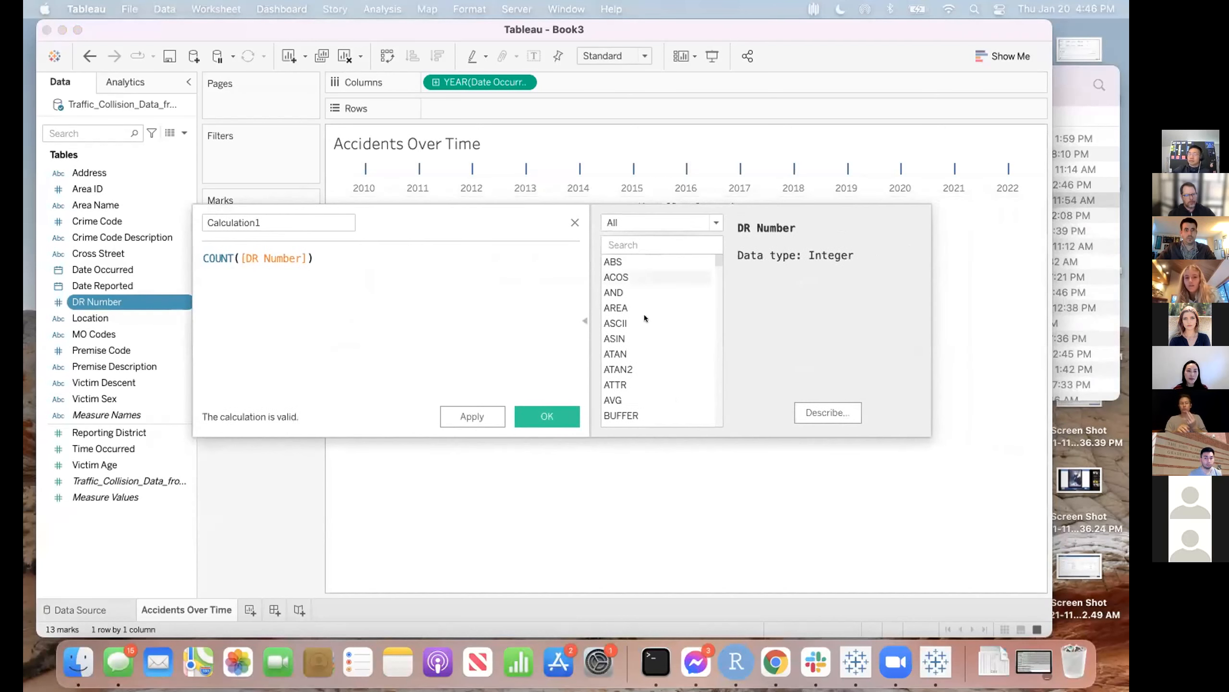
pyautogui.click(643, 315)
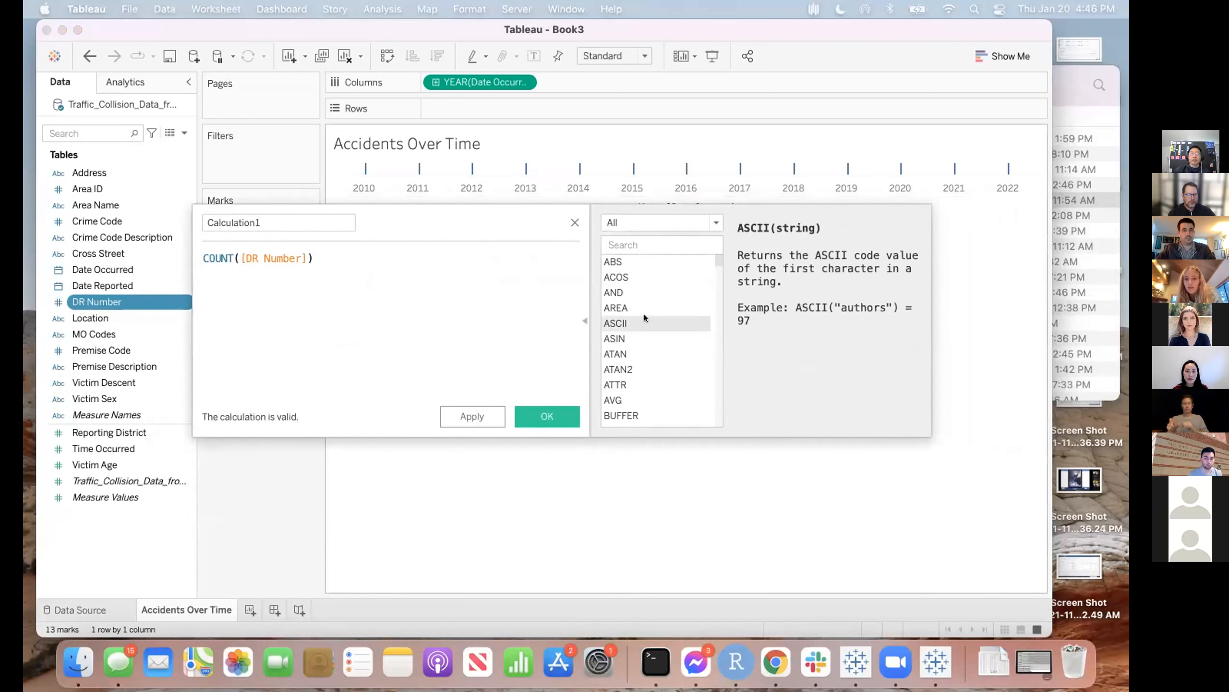
pyautogui.scroll(-5, 644, 314)
pyautogui.click(626, 309)
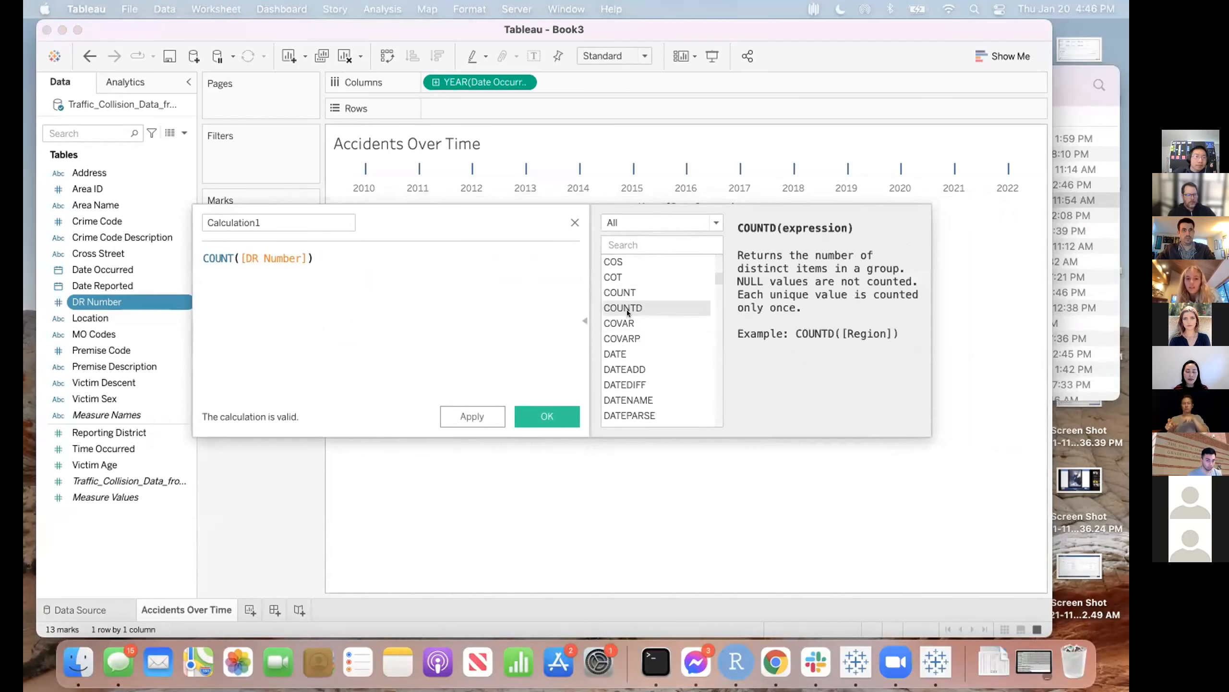
pyautogui.scroll(-3, 626, 309)
pyautogui.click(628, 324)
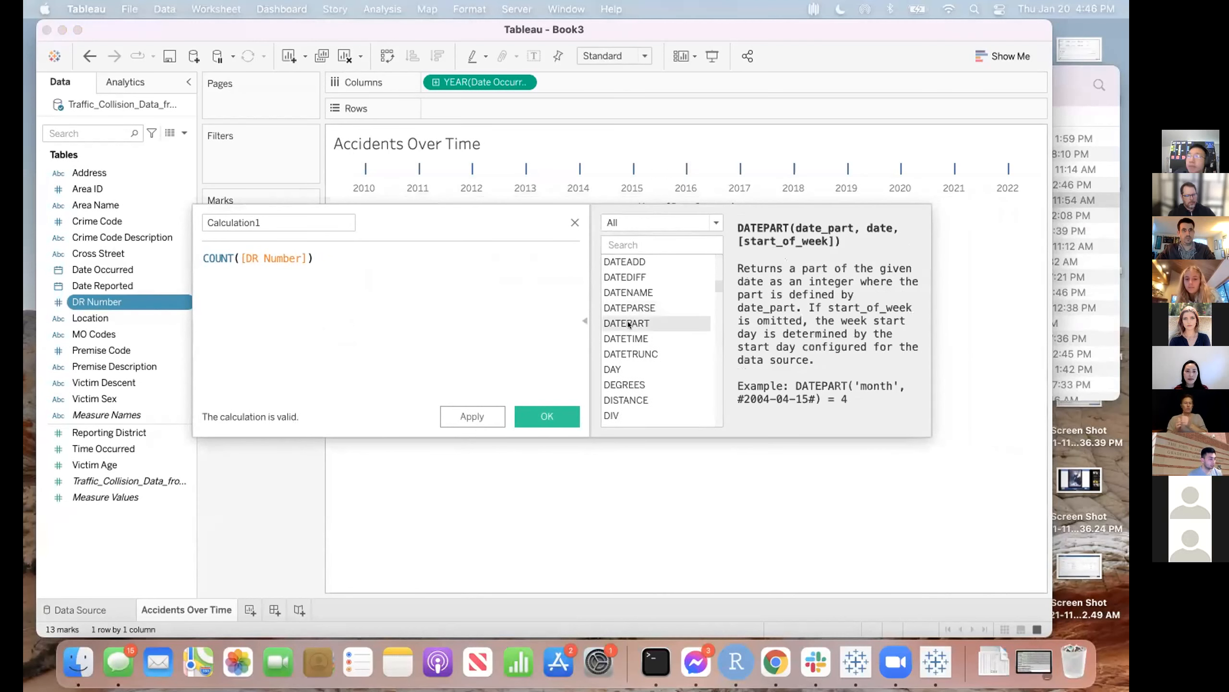
pyautogui.scroll(-2, 627, 362)
pyautogui.click(627, 368)
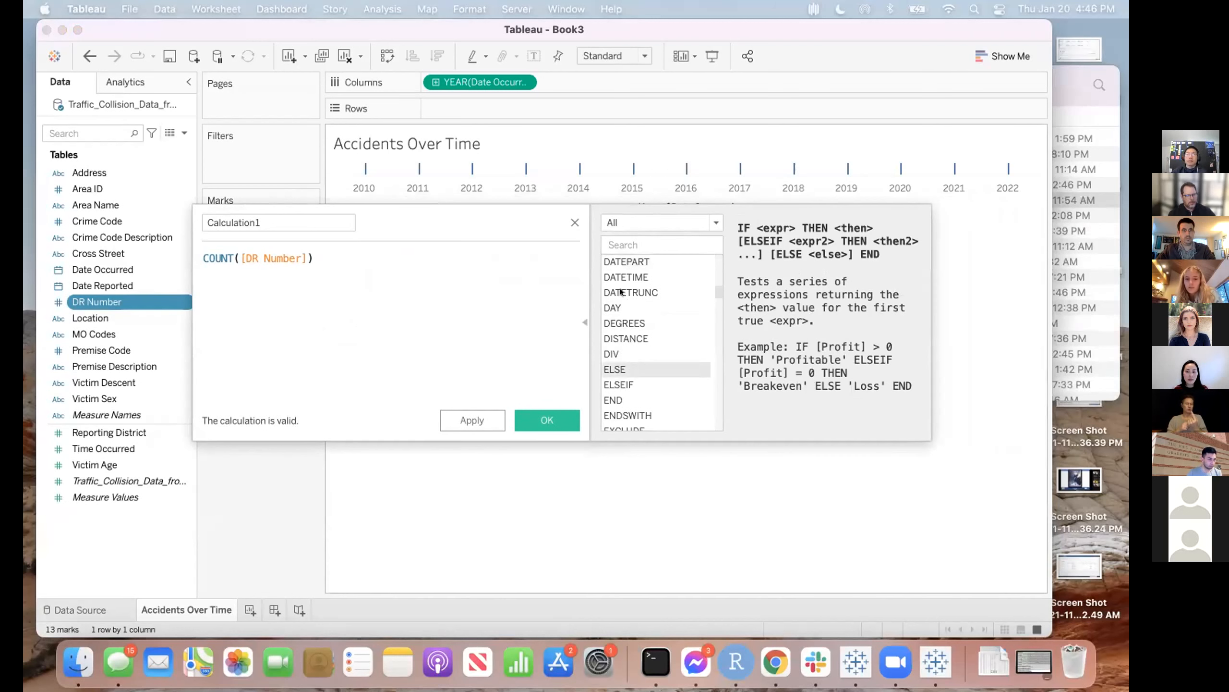
pyautogui.scroll(3, 620, 292)
pyautogui.click(583, 321)
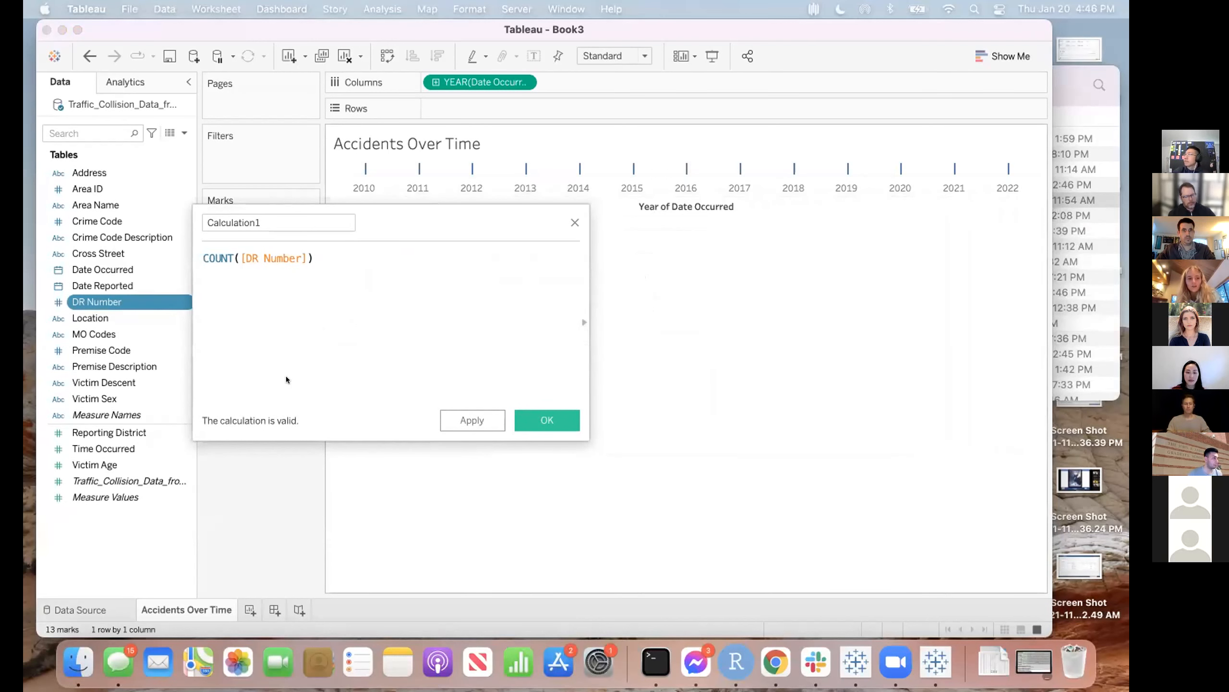
# - Name the calculated field Number of Accidents and save it
pyautogui.moveTo(419, 208); pyautogui.dragTo(599, 252)
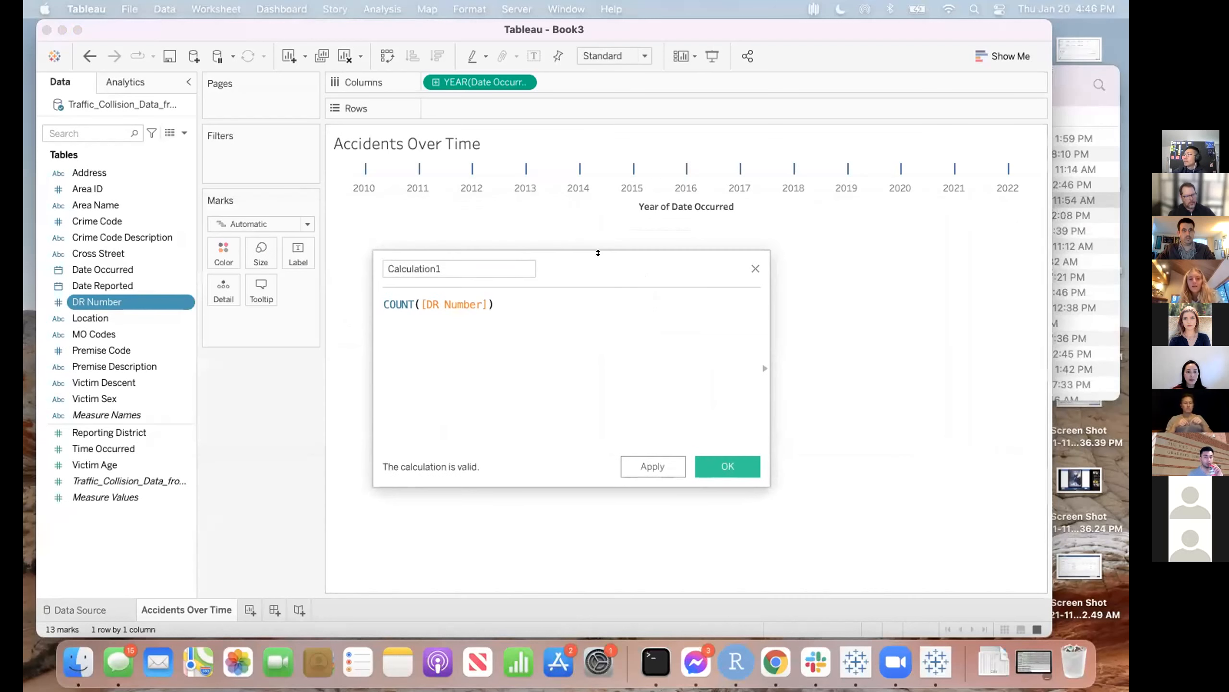
pyautogui.doubleClick(409, 262)
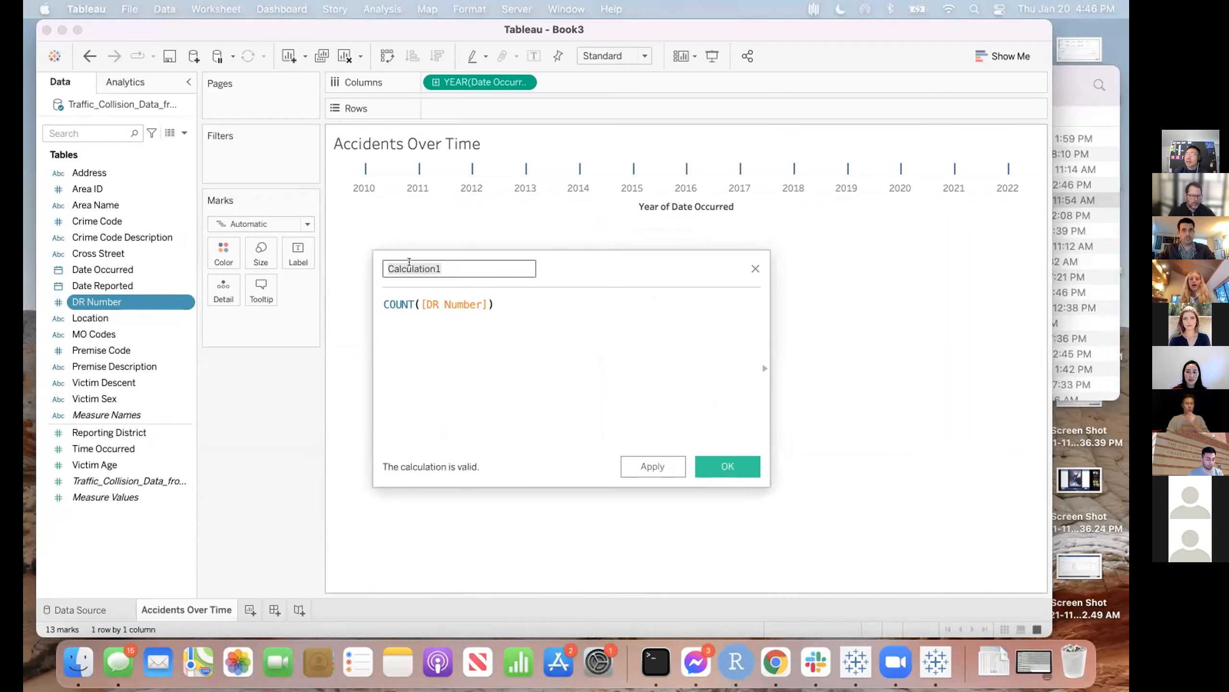
pyautogui.write('Number')
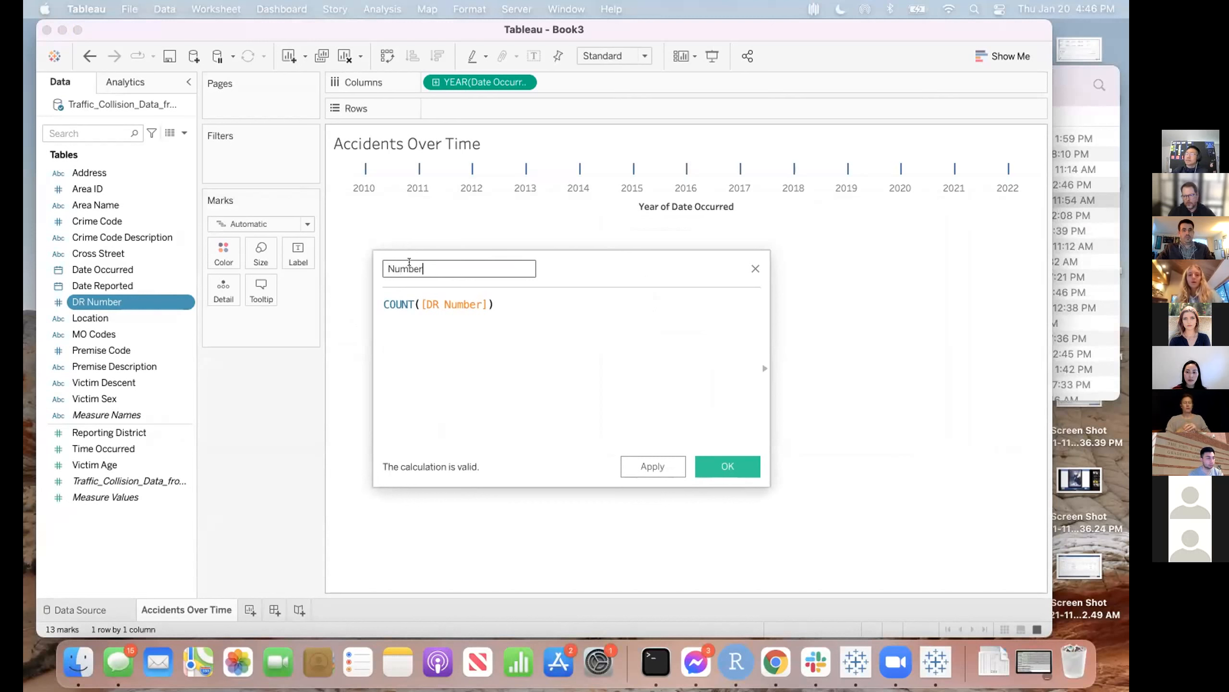
pyautogui.write(' of Accidents')
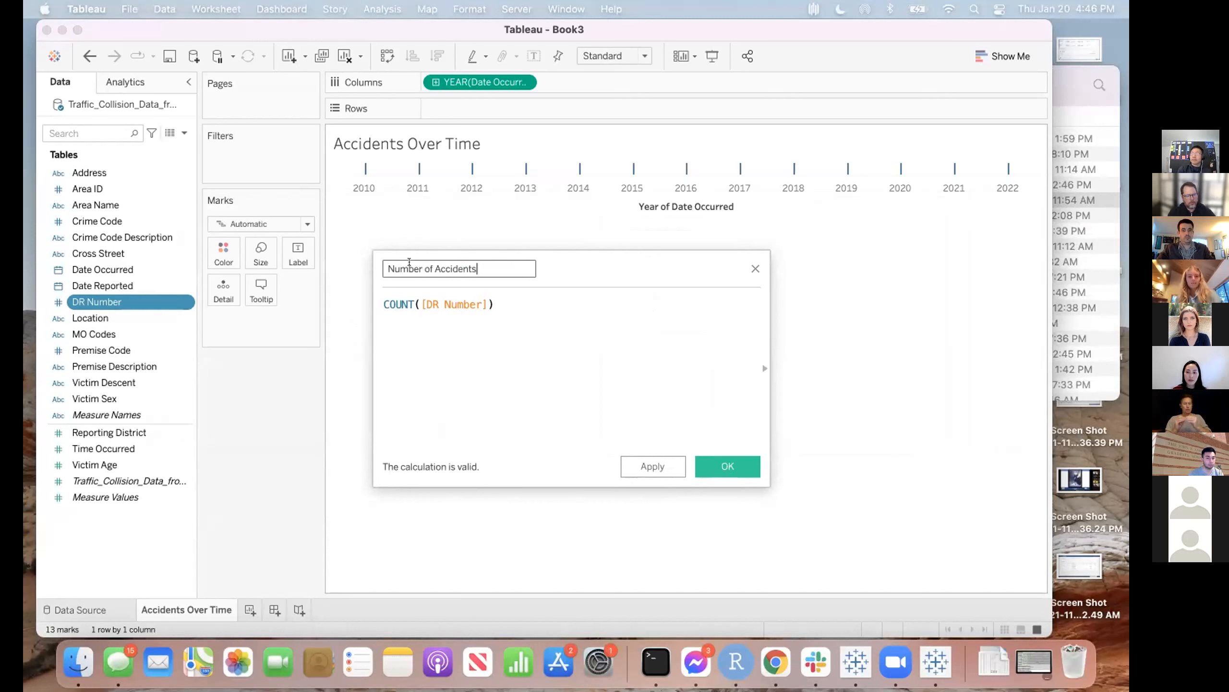
pyautogui.click(705, 461)
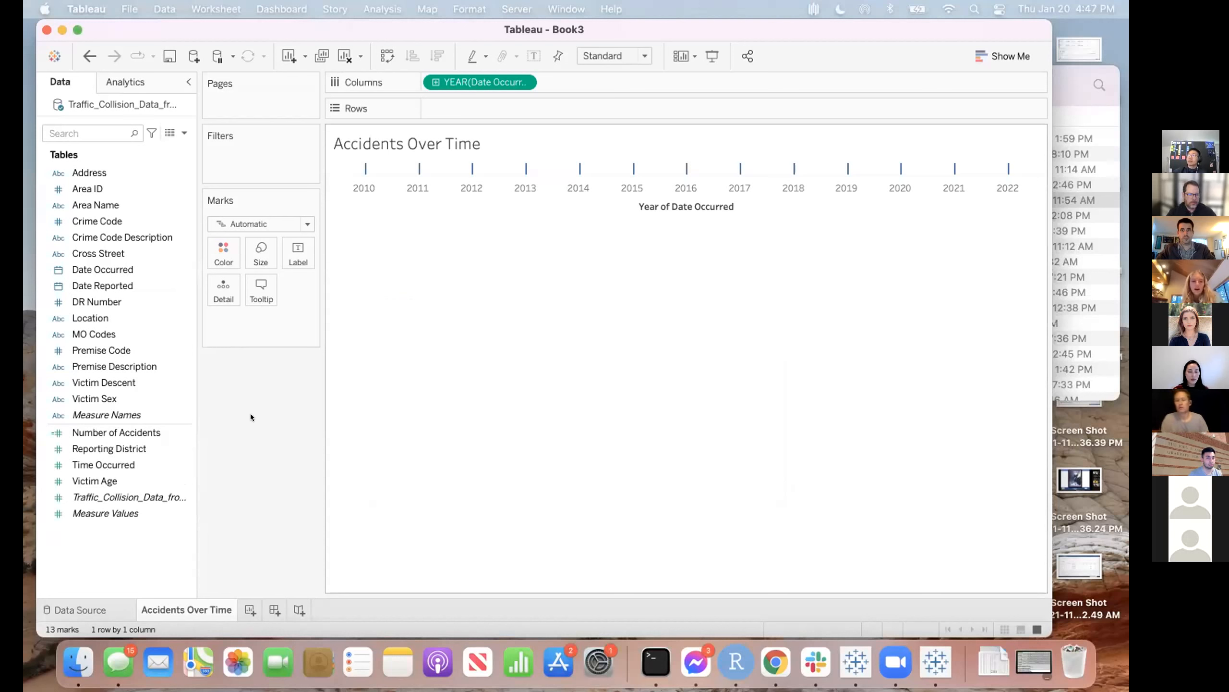
# - Place the Number of Accidents measure on the rows to plot it against the year of occurrence
pyautogui.click(63, 428)
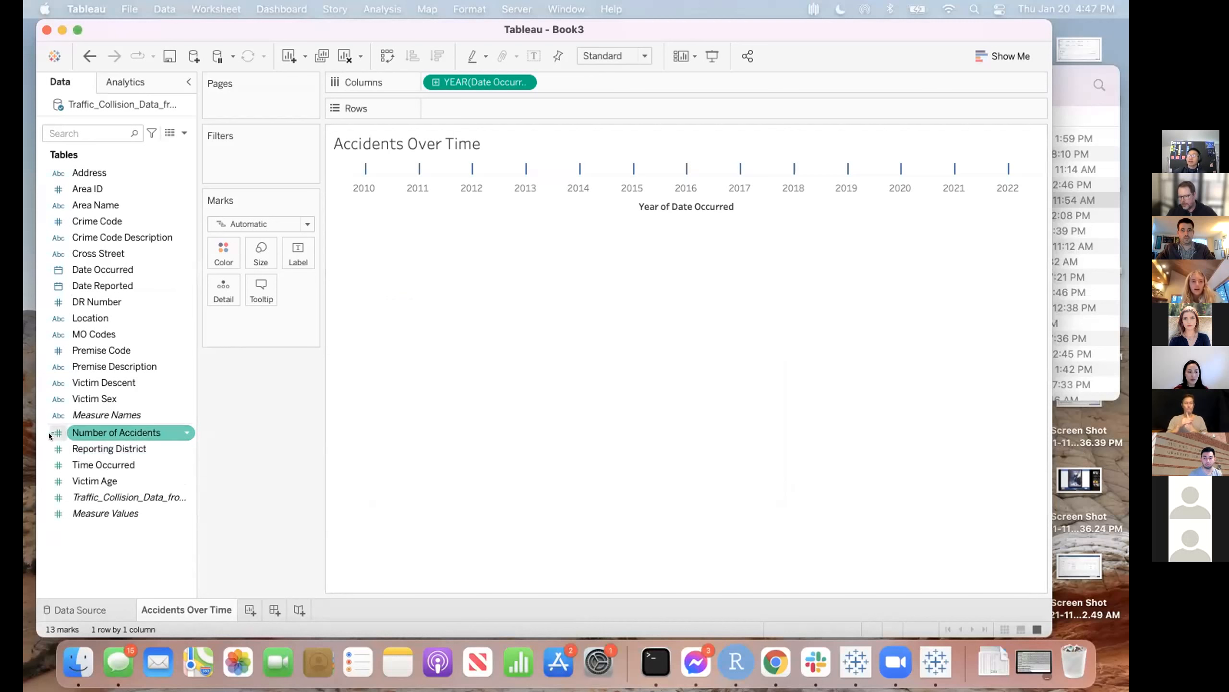
pyautogui.click(236, 435)
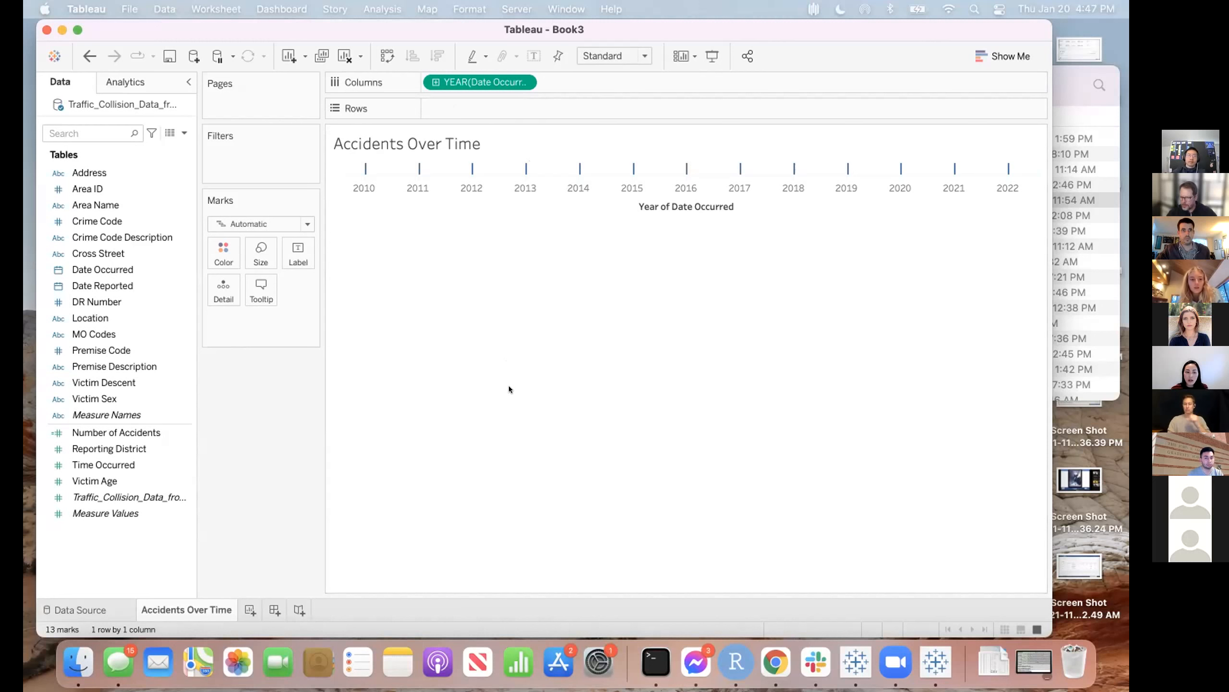
pyautogui.click(72, 463)
pyautogui.click(52, 435)
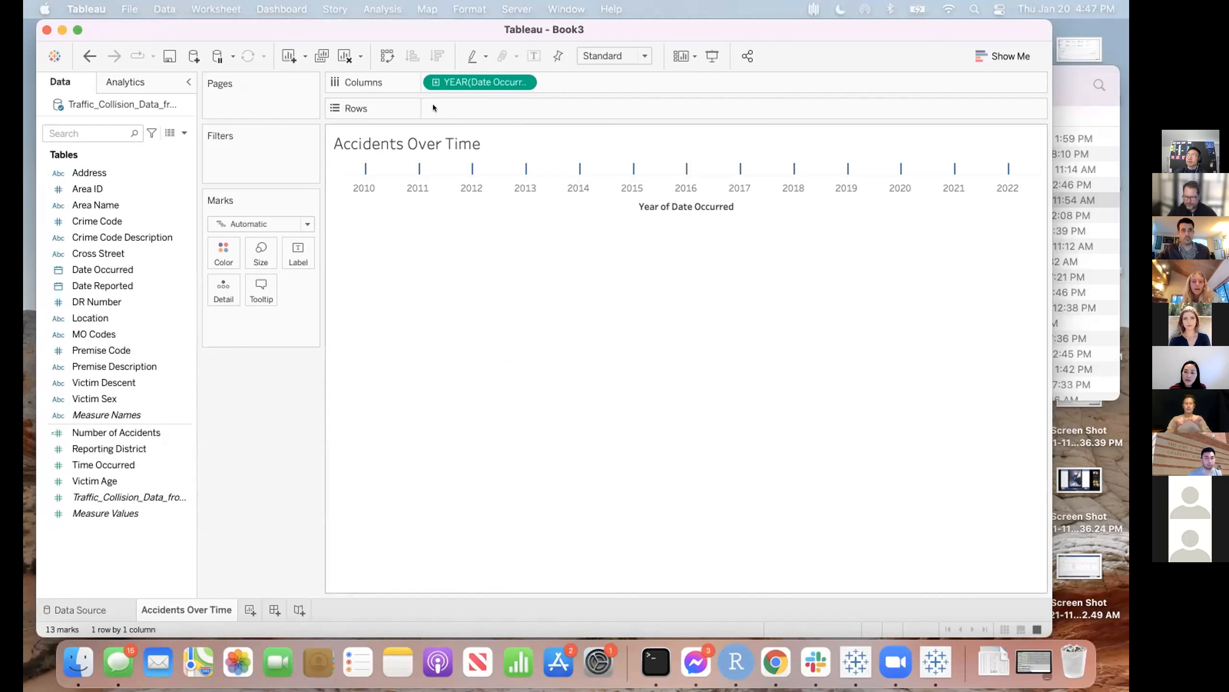
pyautogui.click(118, 434)
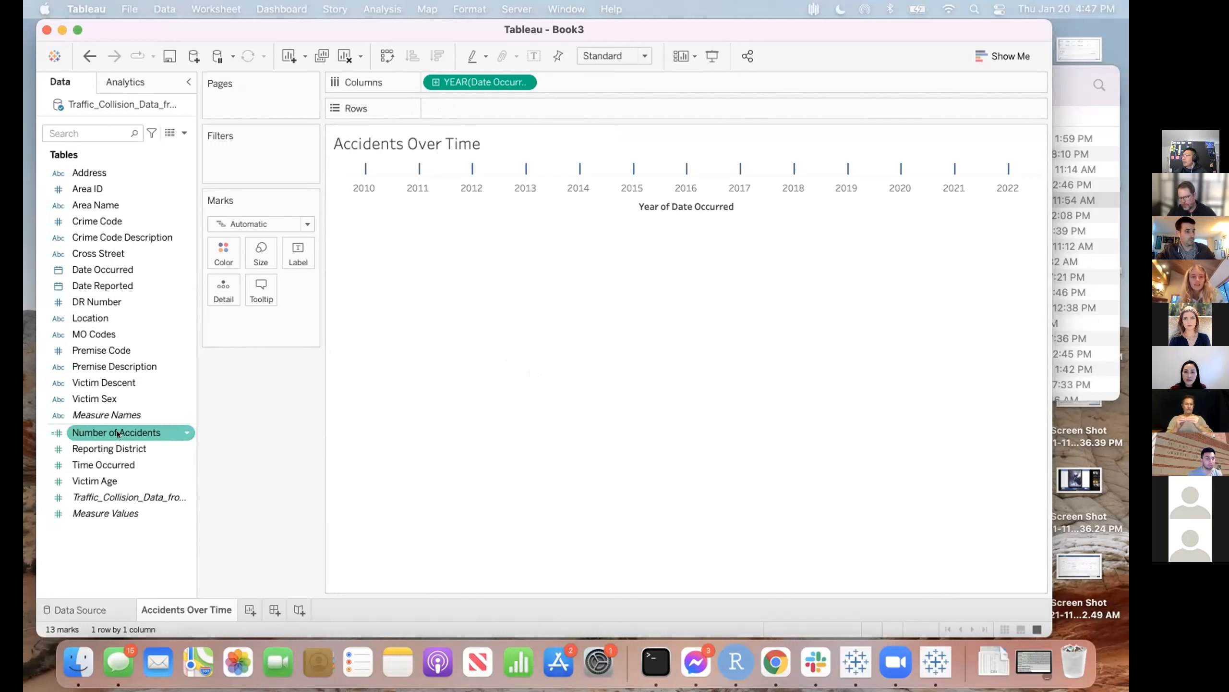
pyautogui.click(117, 434)
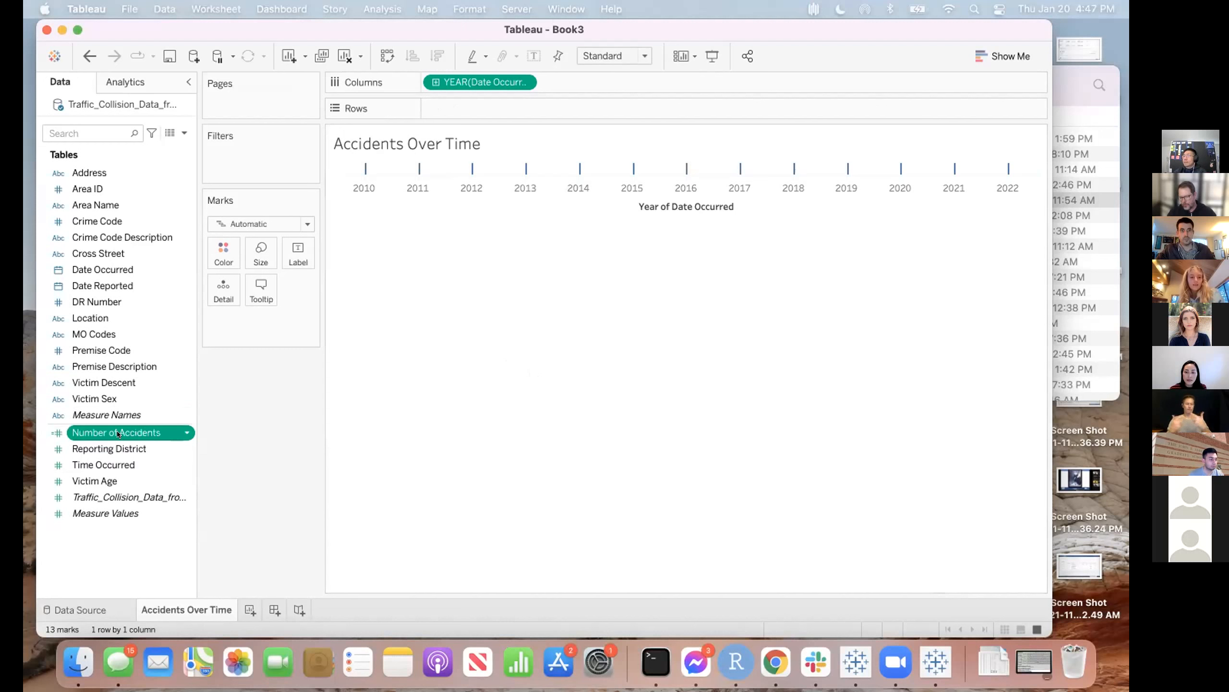
pyautogui.moveTo(117, 434); pyautogui.dragTo(493, 117)
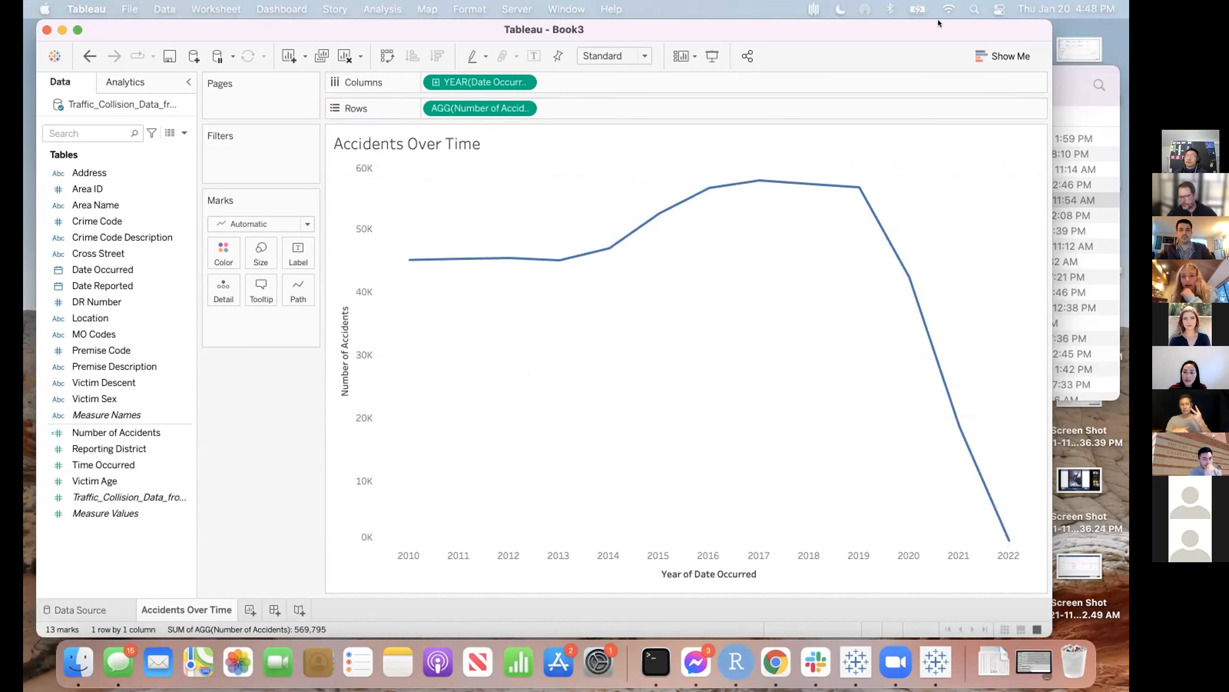
# - Examine the accident line's yearly points, including the flat early years and the stretch from 2019 to 2020
pyautogui.moveTo(935, 22); pyautogui.dragTo(915, 22)
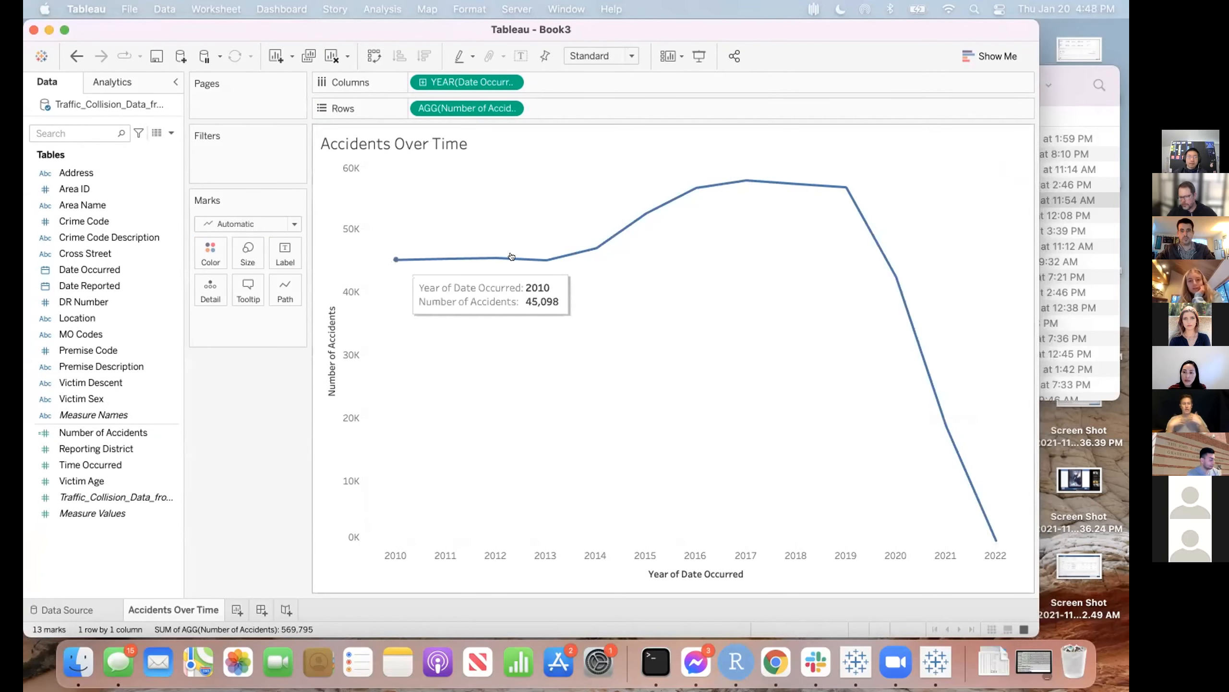
pyautogui.moveTo(552, 259)
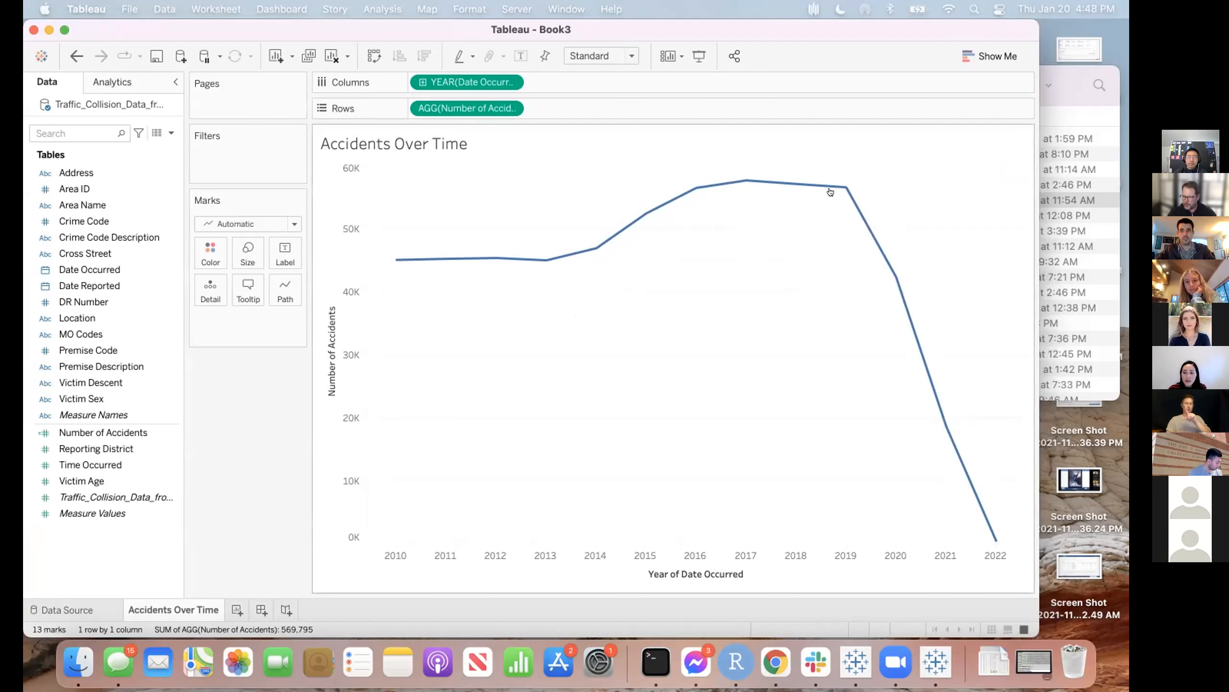
pyautogui.moveTo(835, 191)
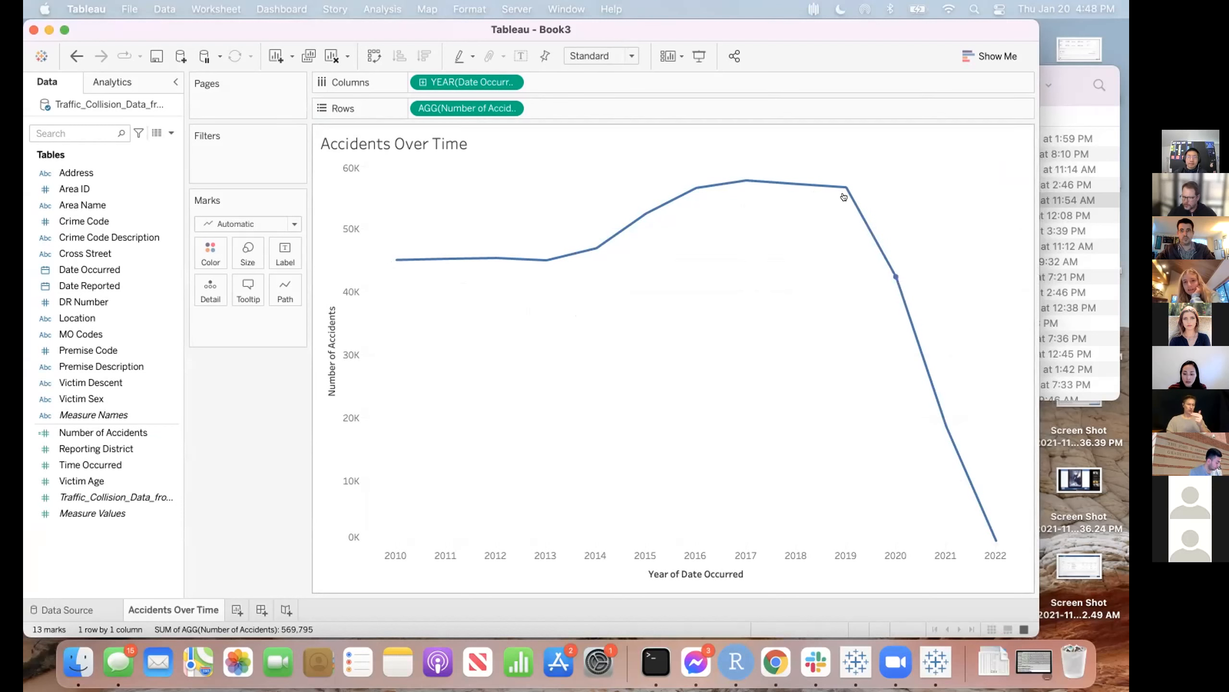
pyautogui.moveTo(904, 292)
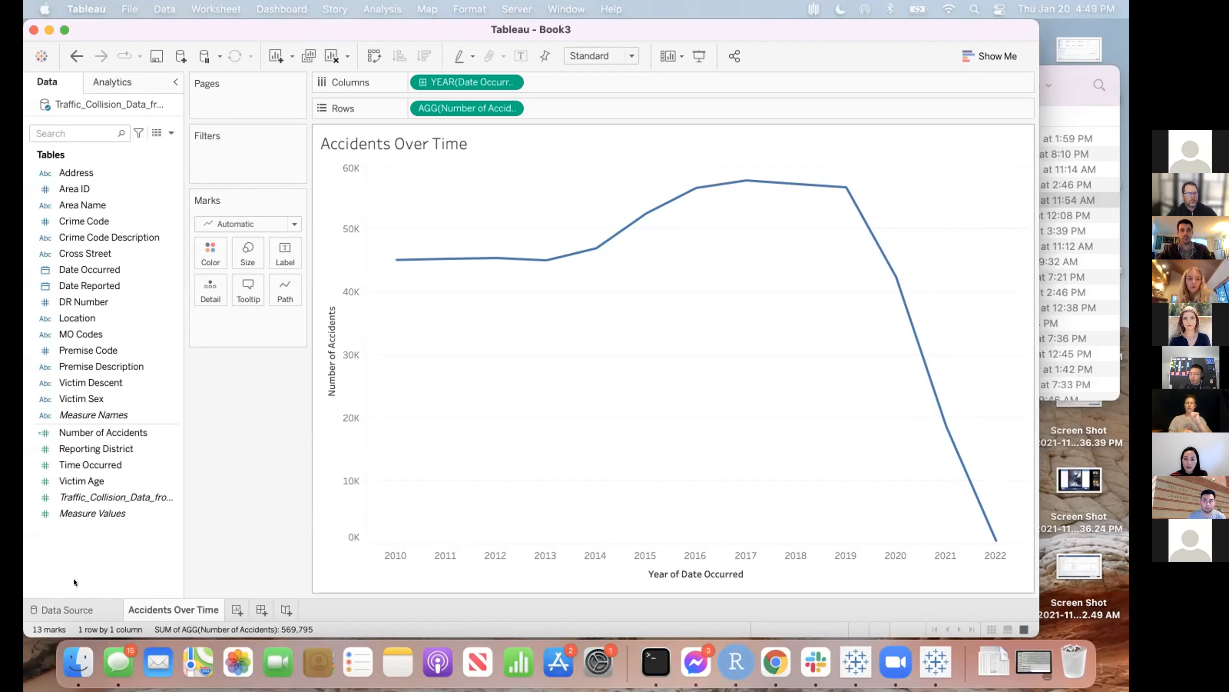
# - Review the connection types that can be added to the data source, then return to the Accidents Over Time worksheet
pyautogui.click(75, 609)
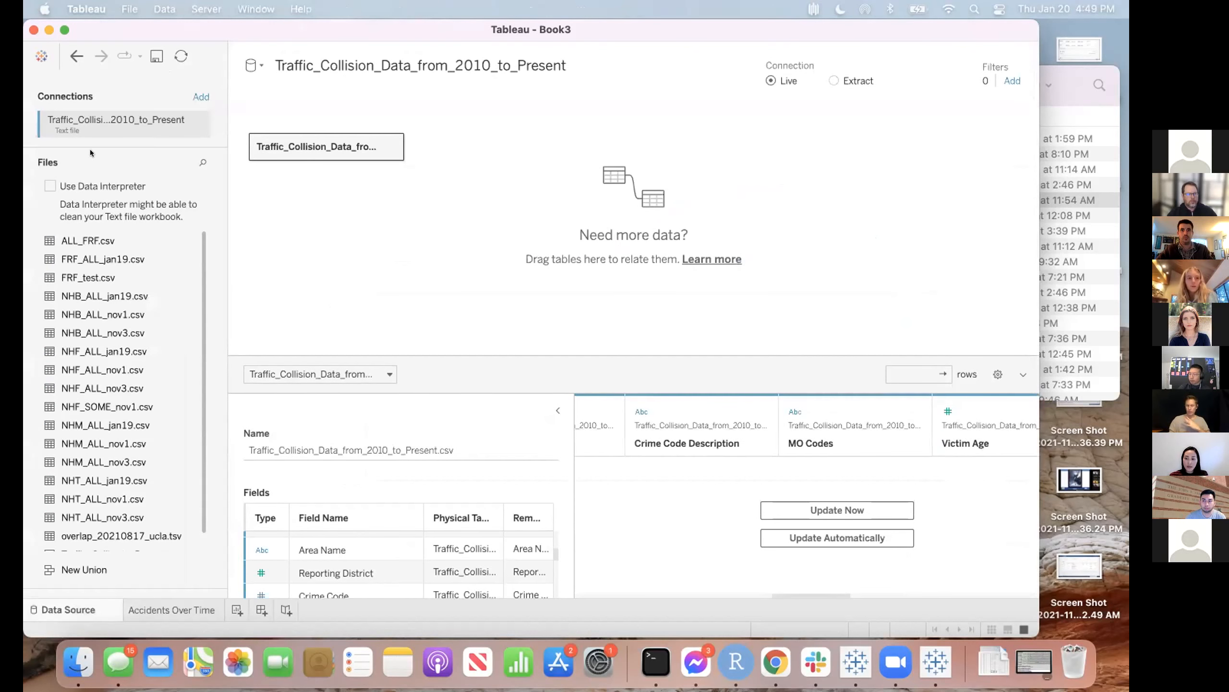
pyautogui.click(200, 94)
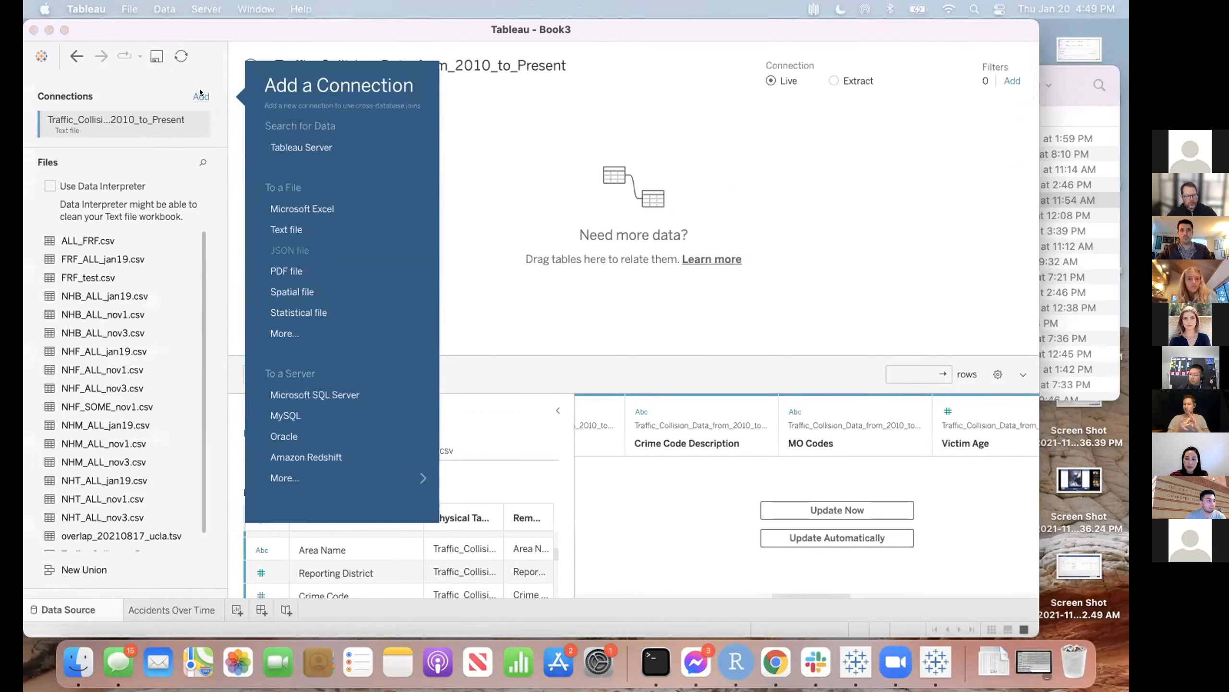
pyautogui.click(202, 63)
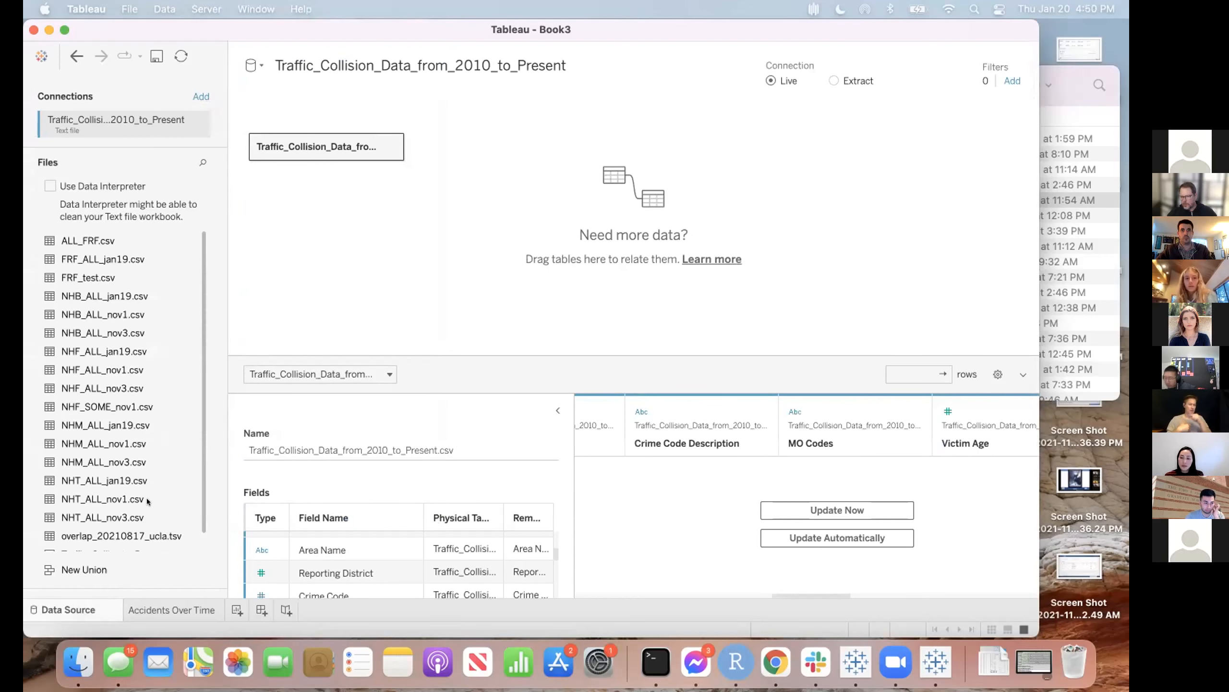
pyautogui.click(184, 608)
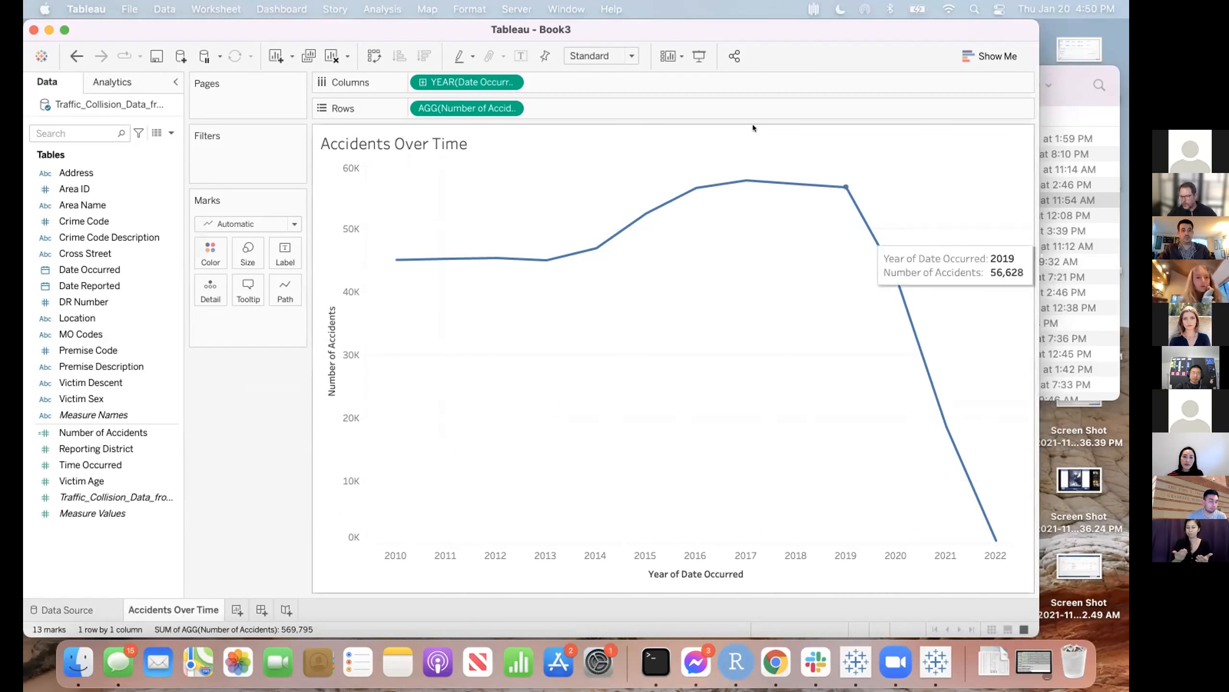
# - Color the accident line by Area Name to split it into one line per area
pyautogui.click(66, 384)
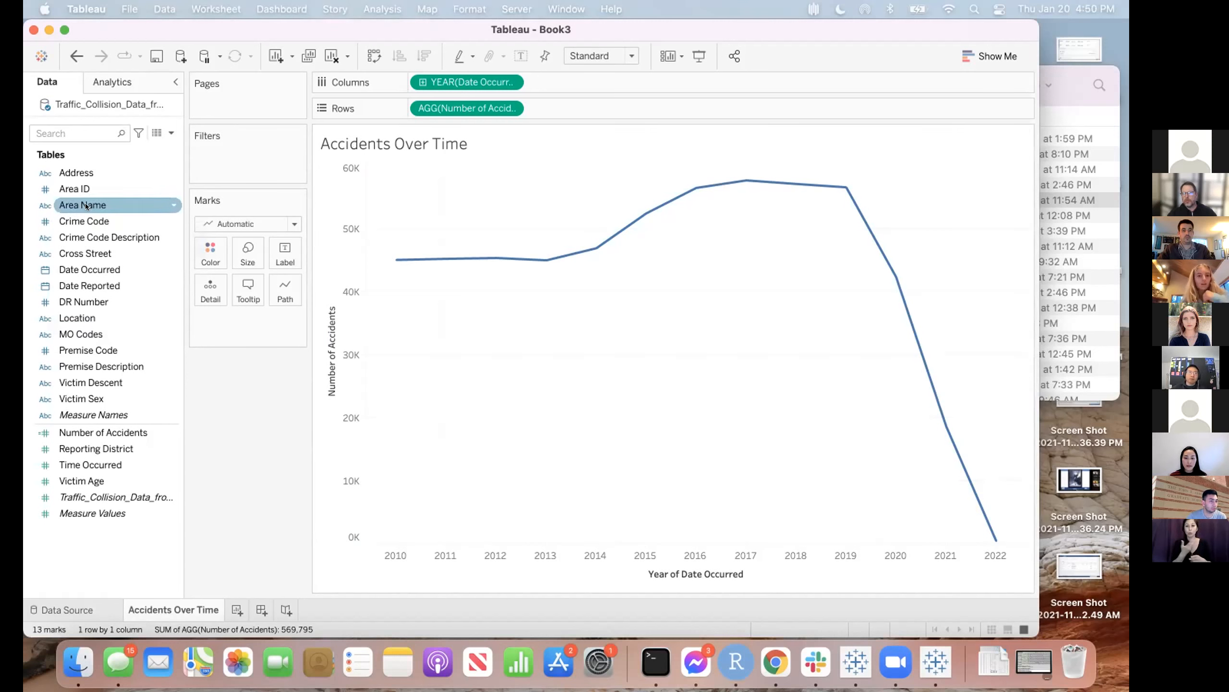
pyautogui.moveTo(79, 205); pyautogui.dragTo(210, 253)
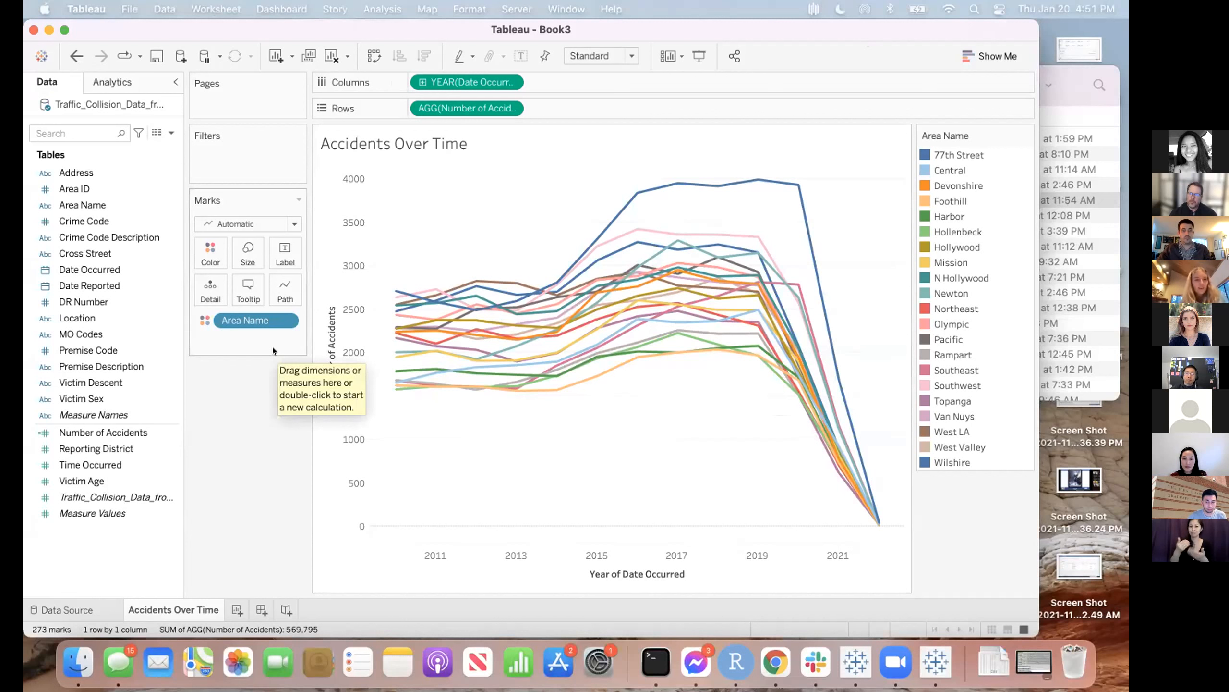
pyautogui.click(99, 301)
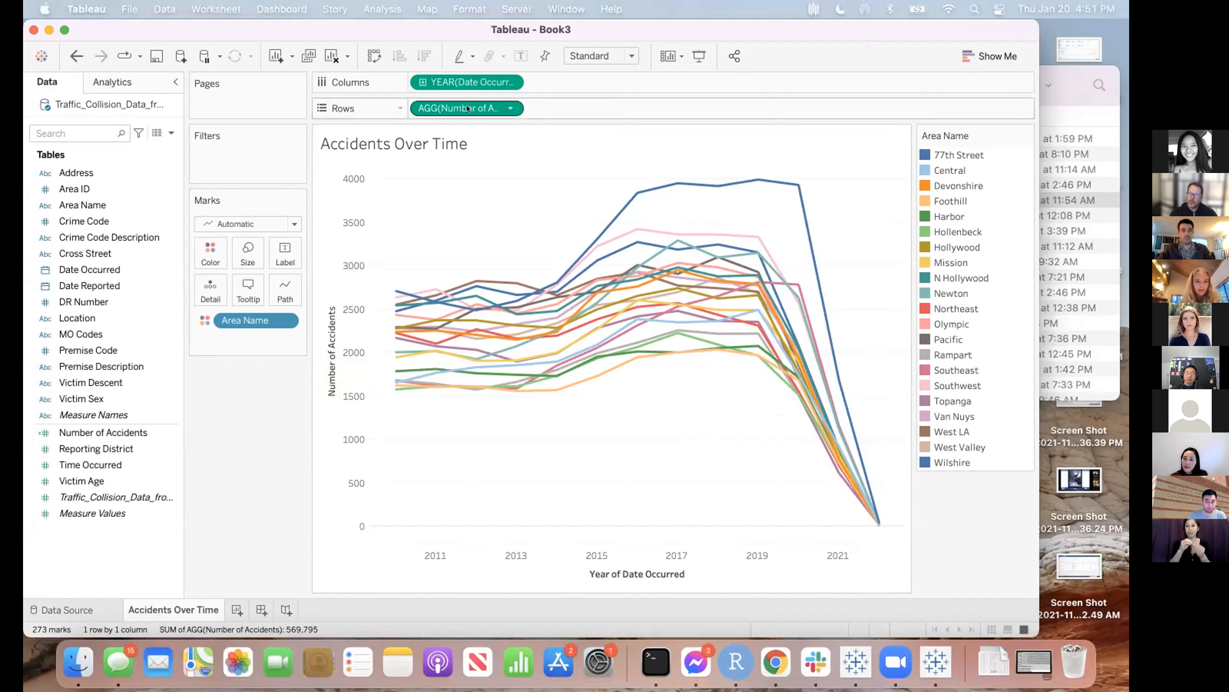
# - Try to create a calculated field from DR Number with the formula COUNT([DR Number])
pyautogui.click(98, 301)
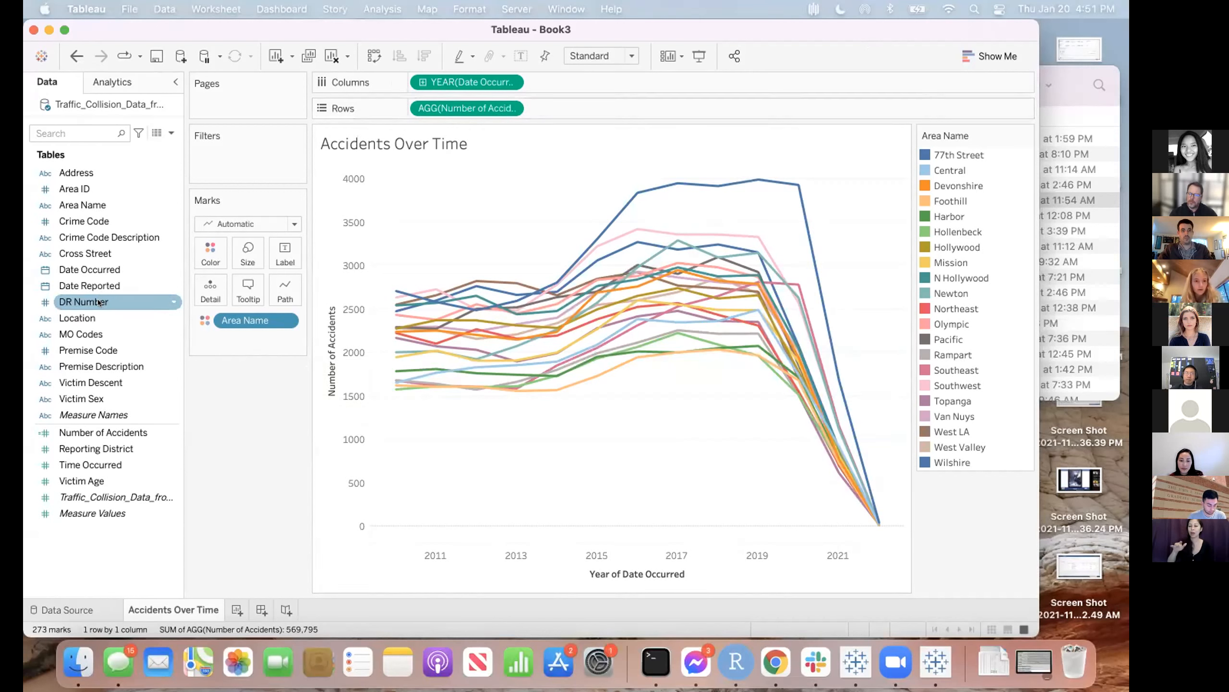
pyautogui.rightClick(99, 302)
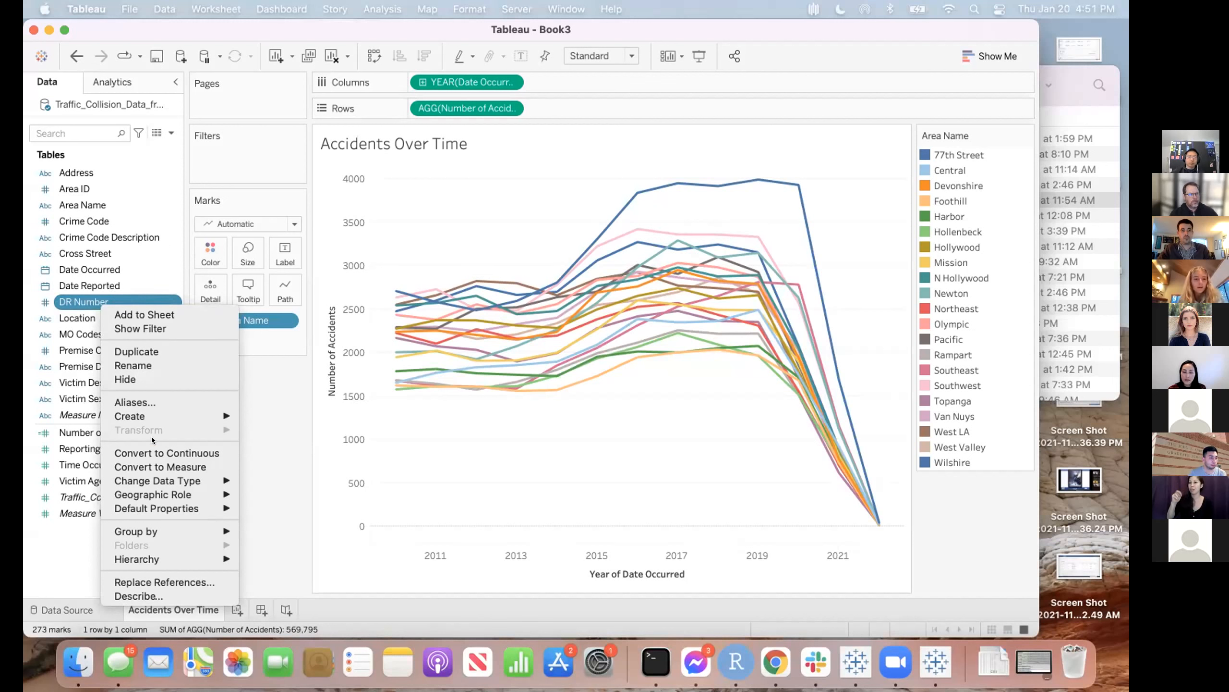
pyautogui.moveTo(151, 410)
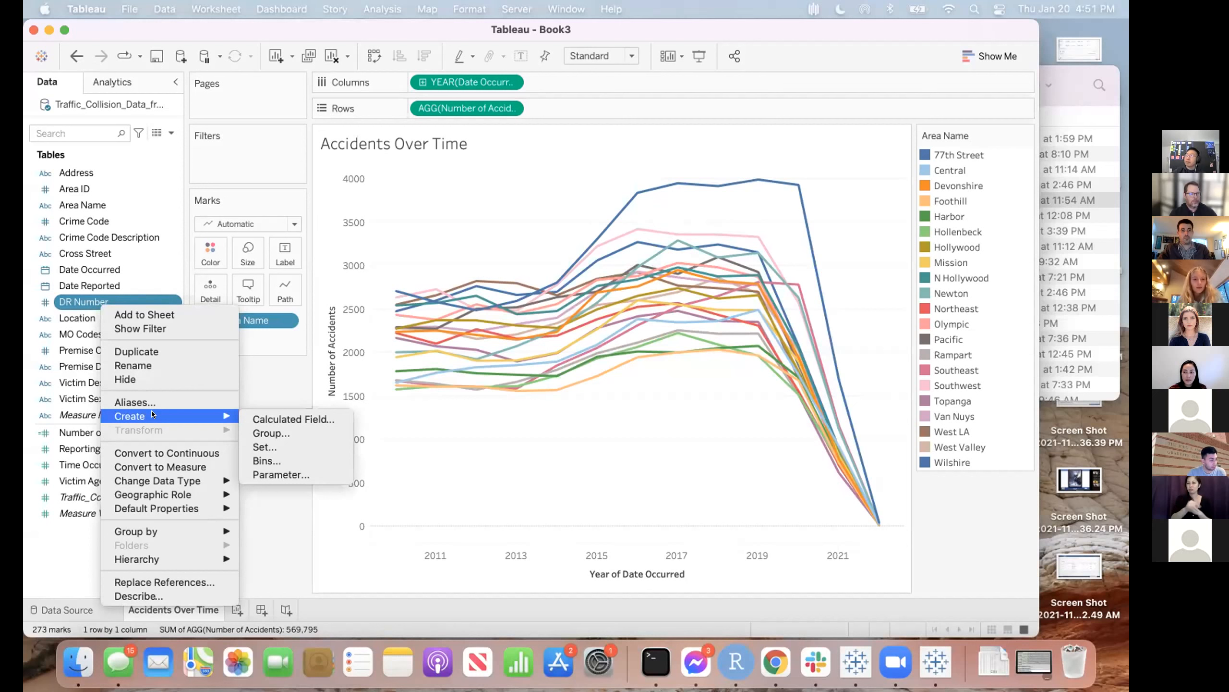
pyautogui.click(249, 417)
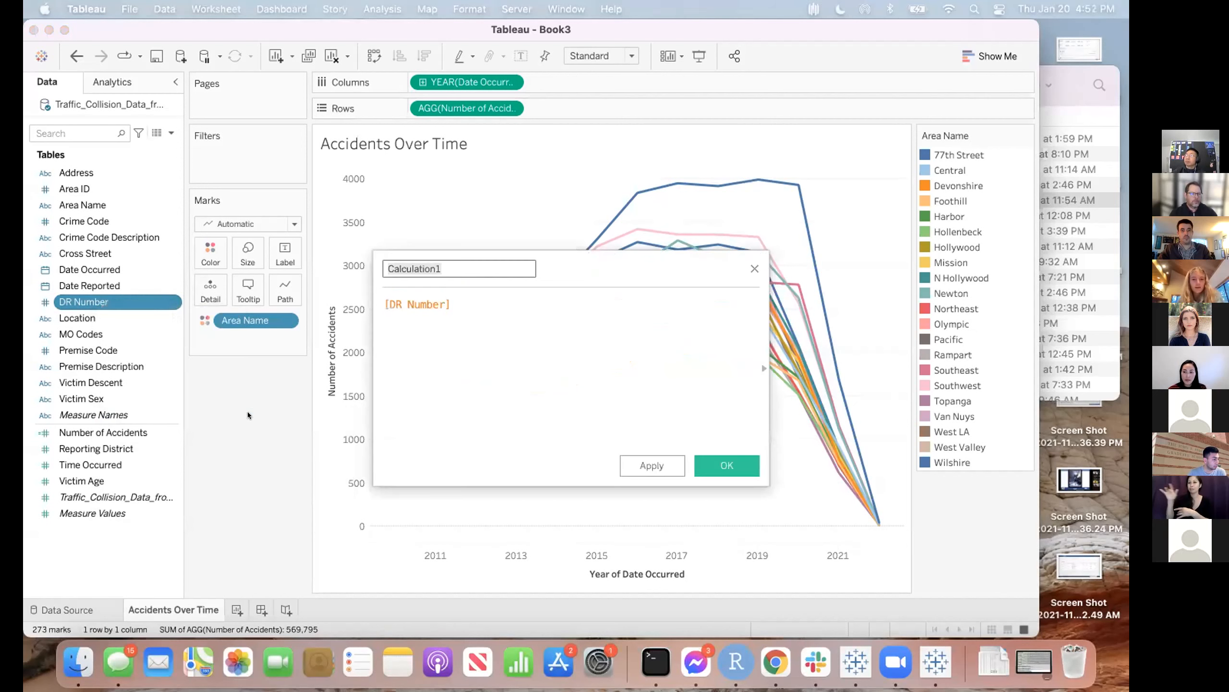
pyautogui.click(385, 302)
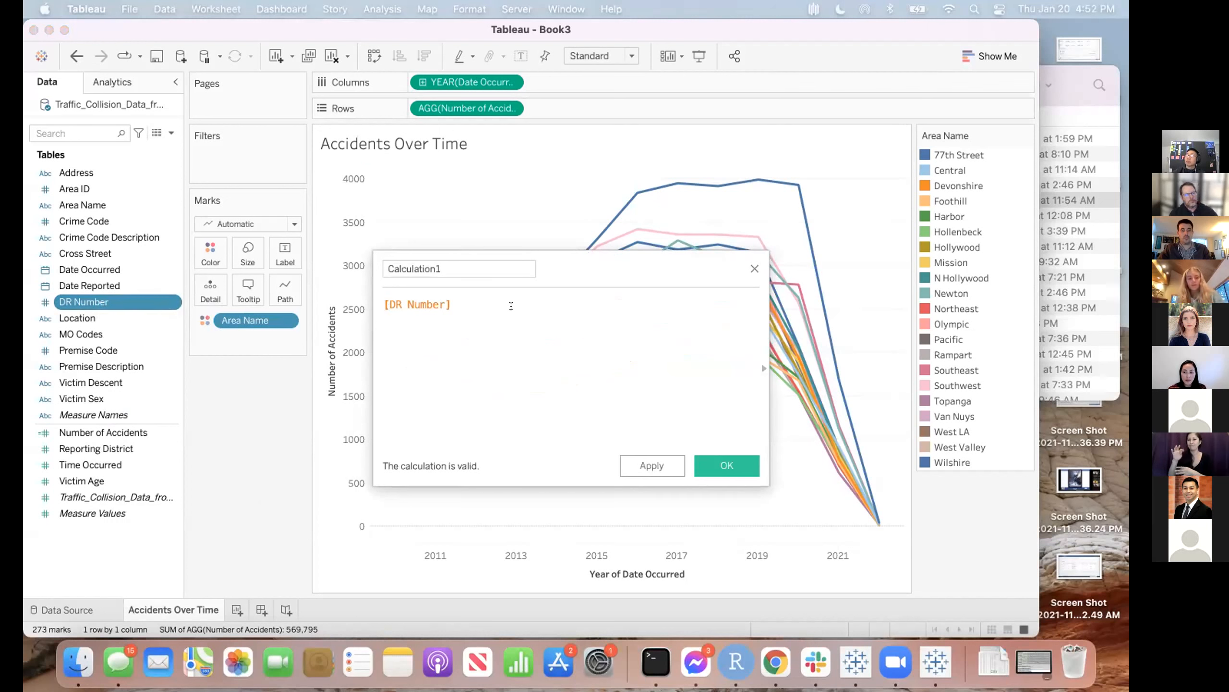
pyautogui.write('COUNT')
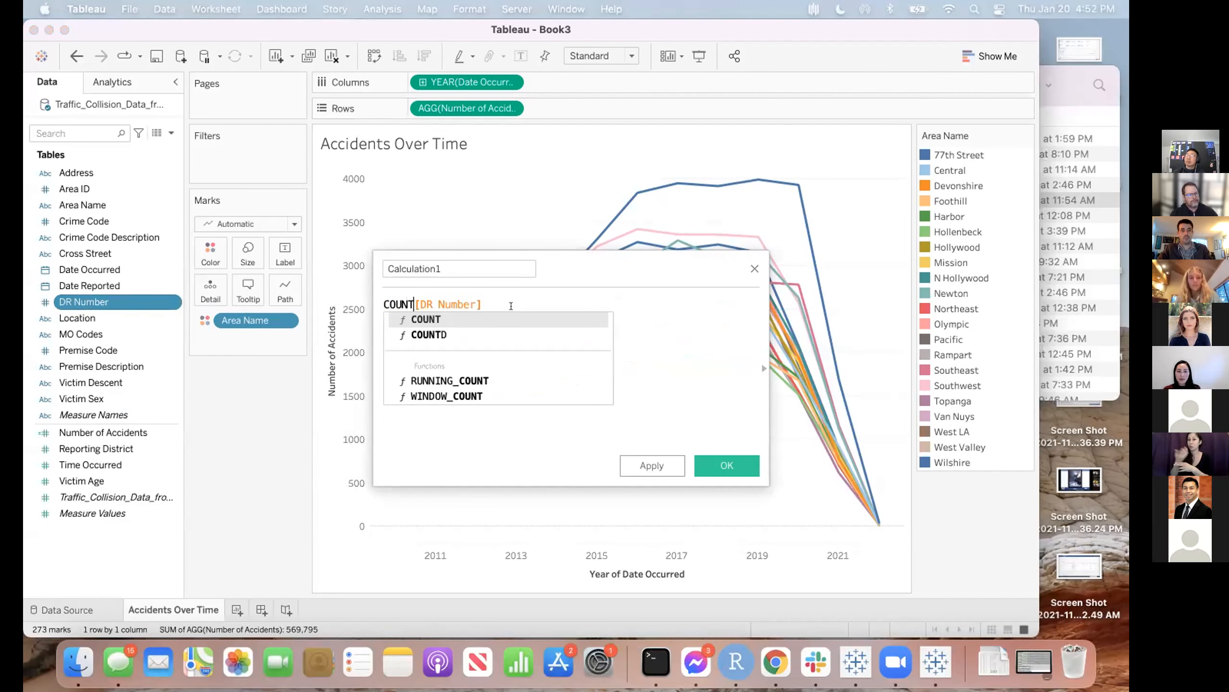
pyautogui.write('(')
pyautogui.write(')')
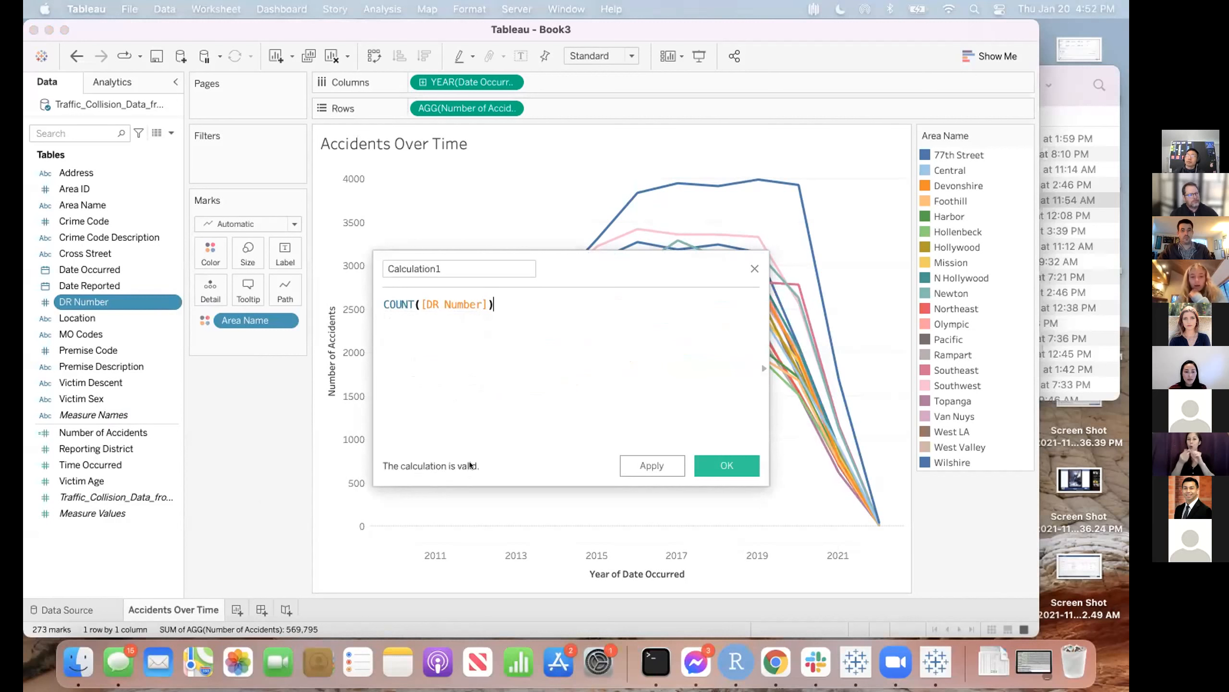
# - Try to name the calculation Number of Accidents, check its error details, and discard the calculation
pyautogui.doubleClick(431, 270)
pyautogui.write('Number of')
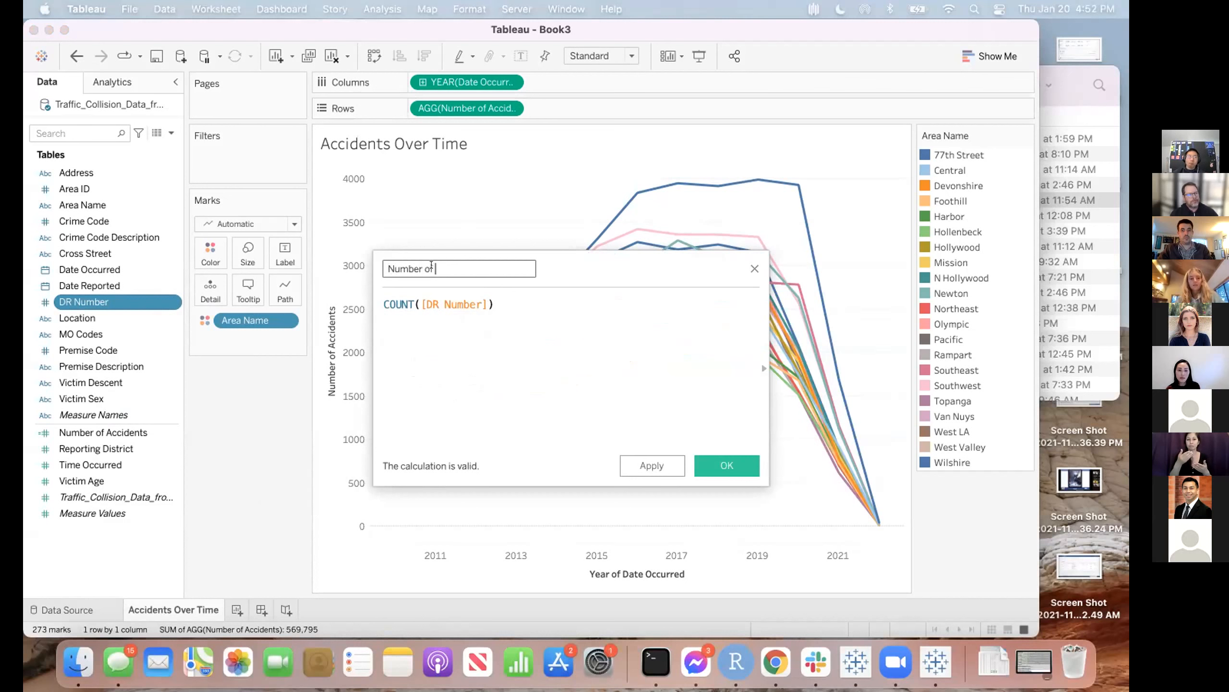
pyautogui.write(' Accidens')
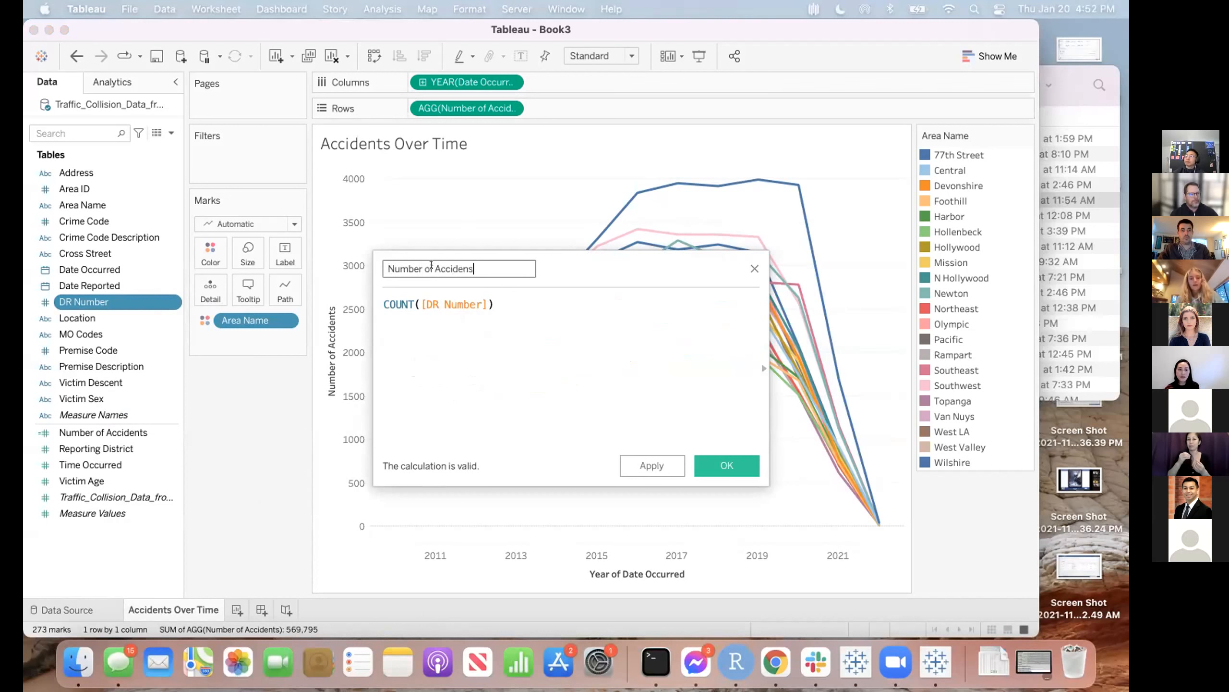
pyautogui.write('t')
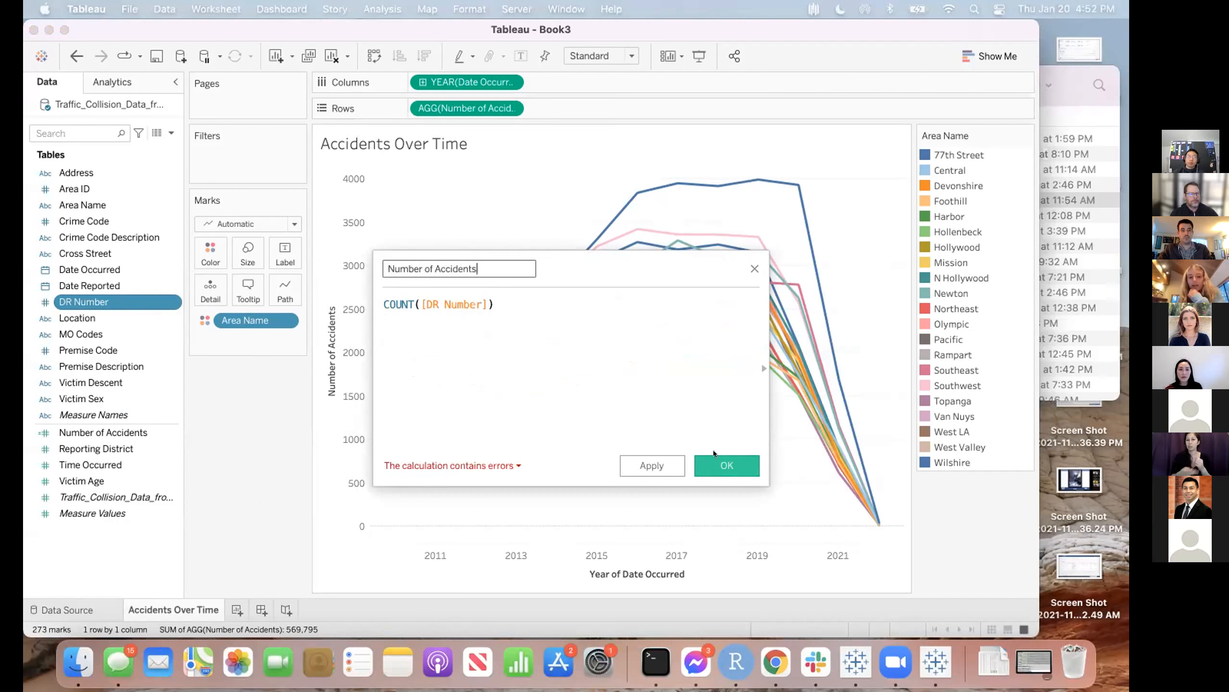
pyautogui.click(505, 465)
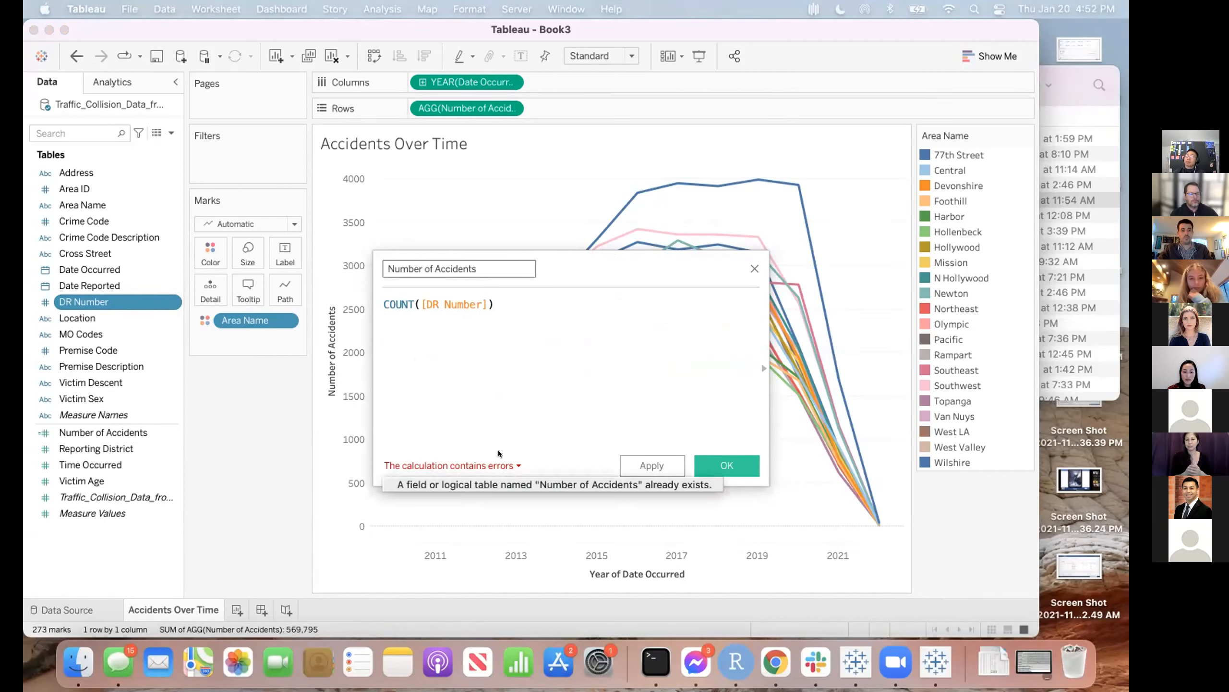
pyautogui.click(459, 250)
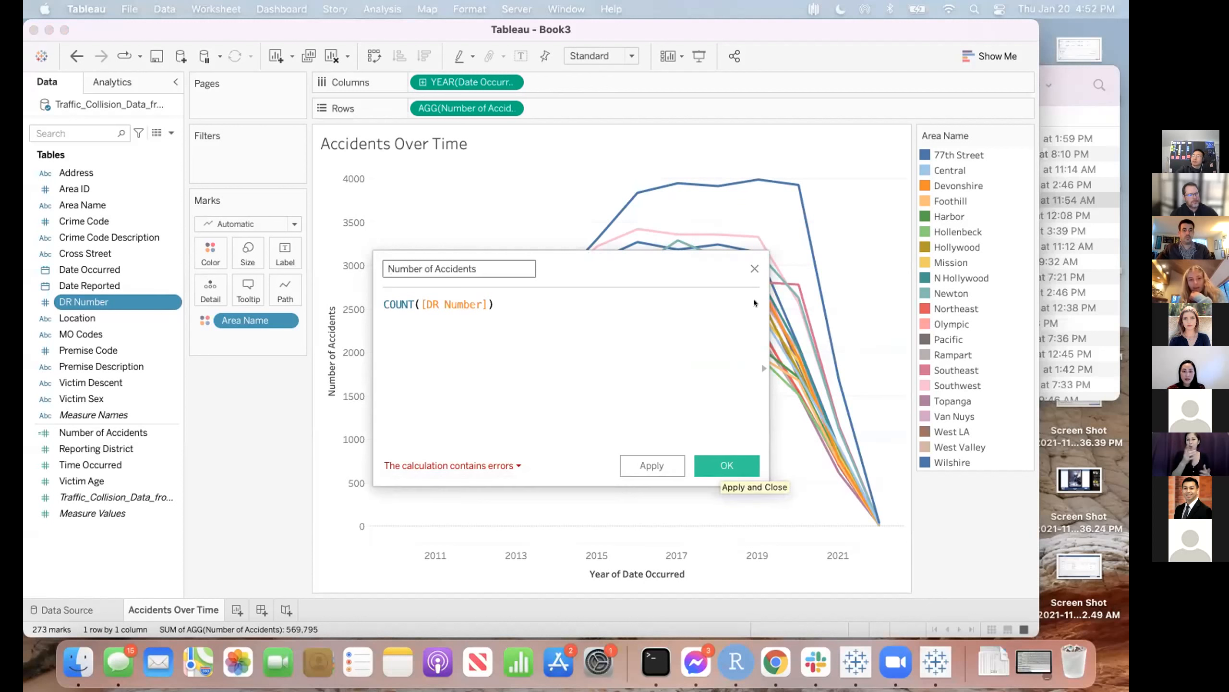
pyautogui.click(745, 268)
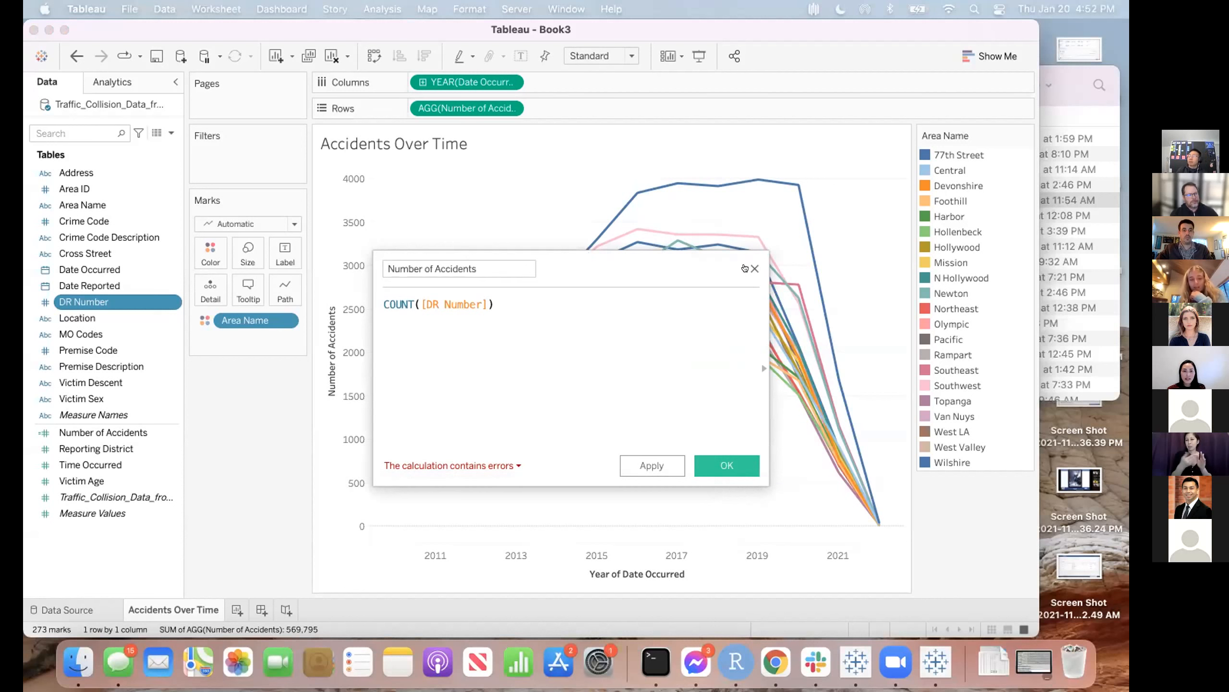
pyautogui.click(92, 427)
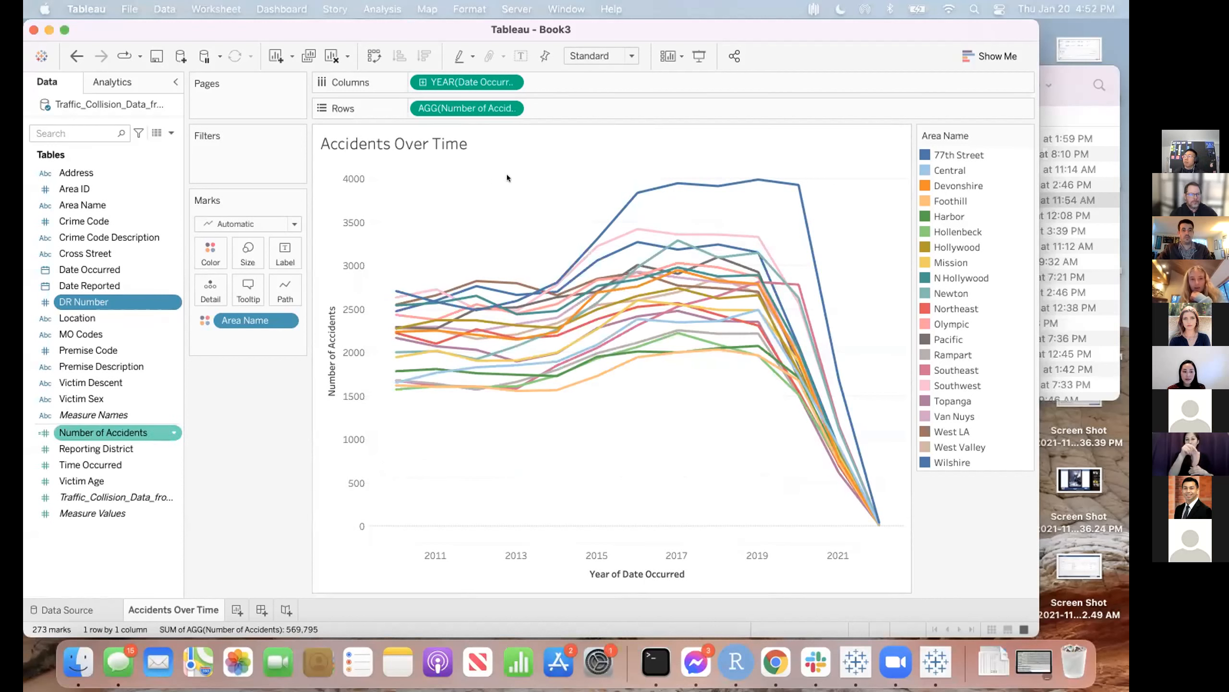
pyautogui.click(463, 108)
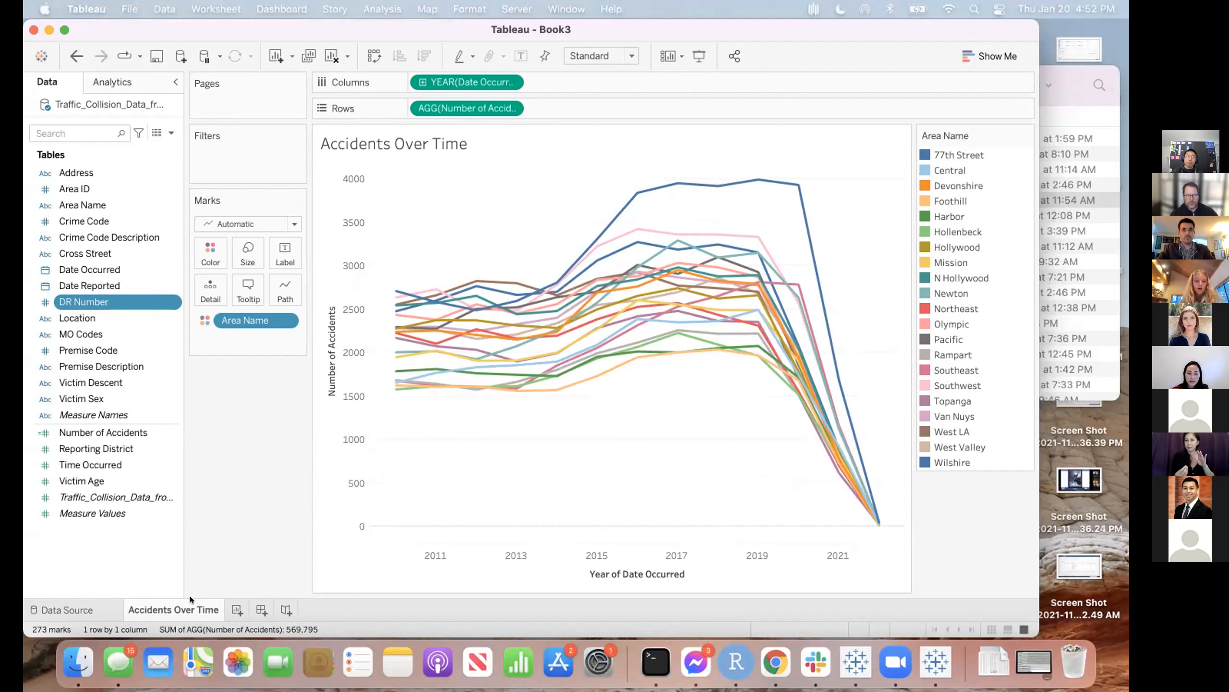
# - Duplicate the Accidents Over Time worksheet and page the copy by the year of Date Occurred
pyautogui.rightClick(184, 607)
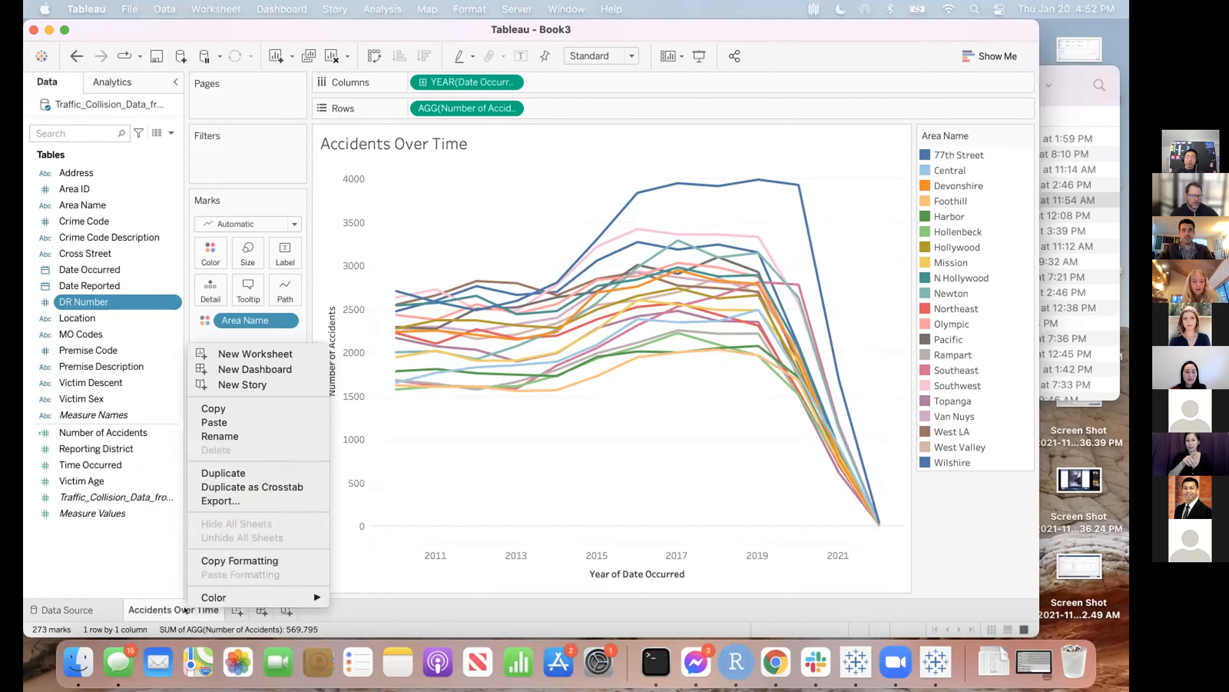
pyautogui.click(234, 474)
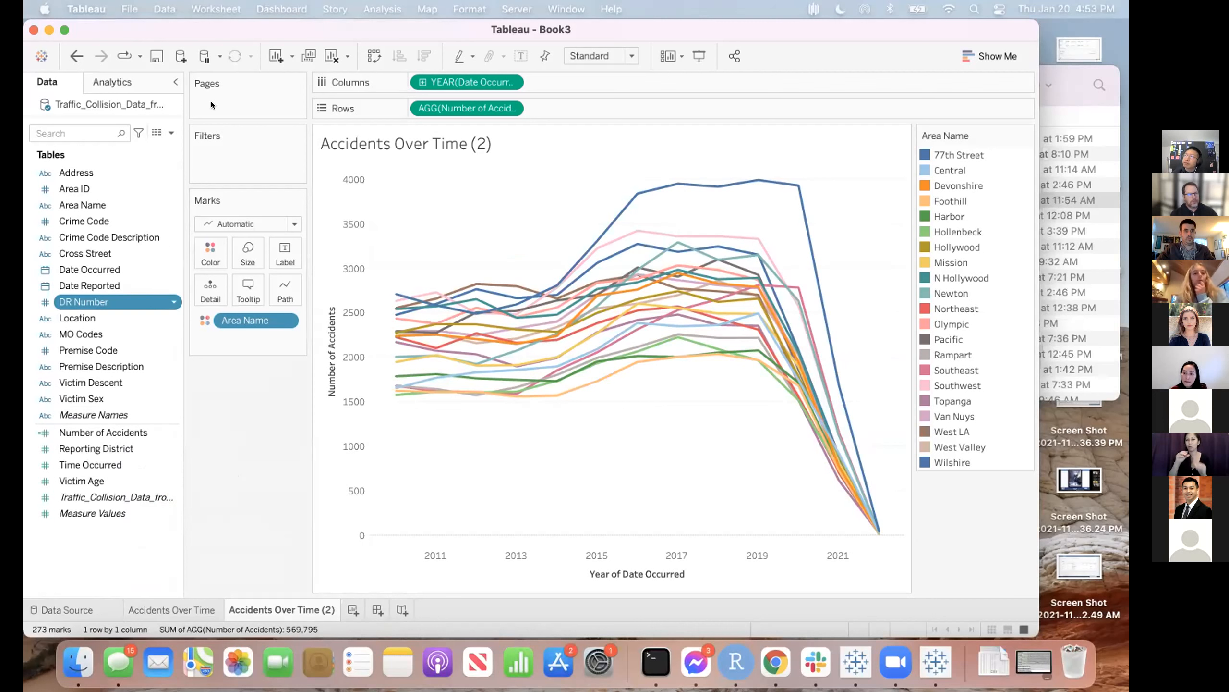
pyautogui.keyDown('super'); pyautogui.click(75, 318); pyautogui.keyUp('super')
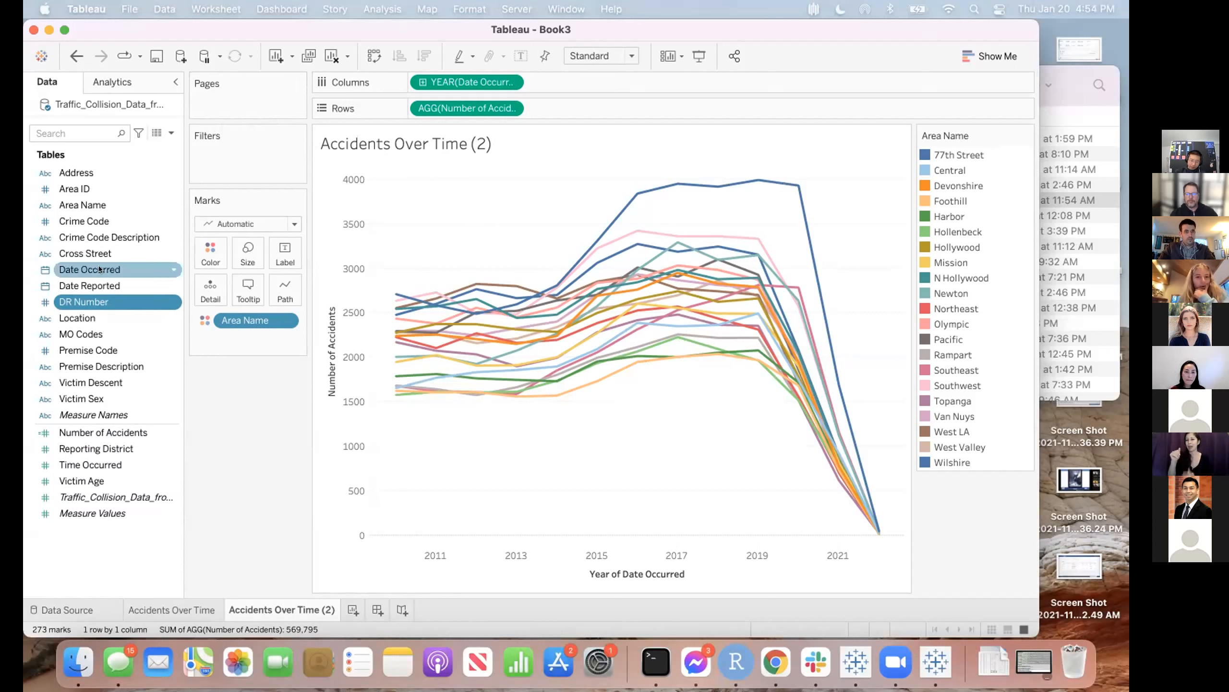
pyautogui.moveTo(100, 270); pyautogui.dragTo(247, 102)
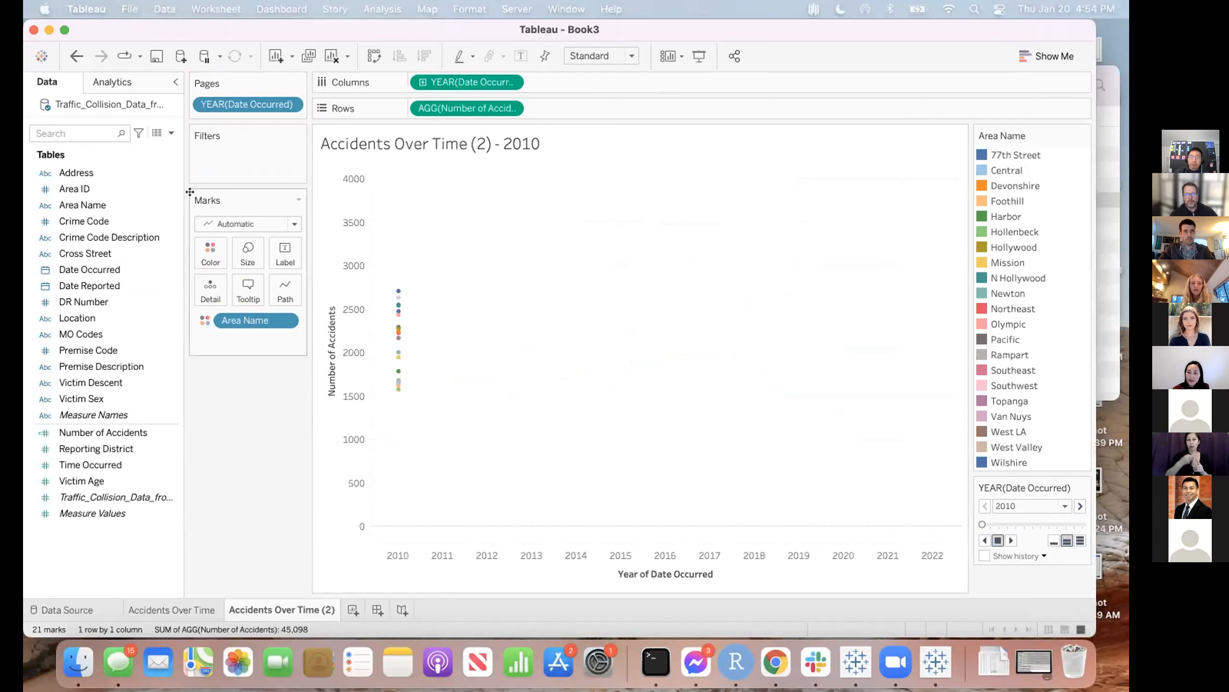
# - Change the mark type of the duplicated chart from Automatic to Circle
pyautogui.click(277, 223)
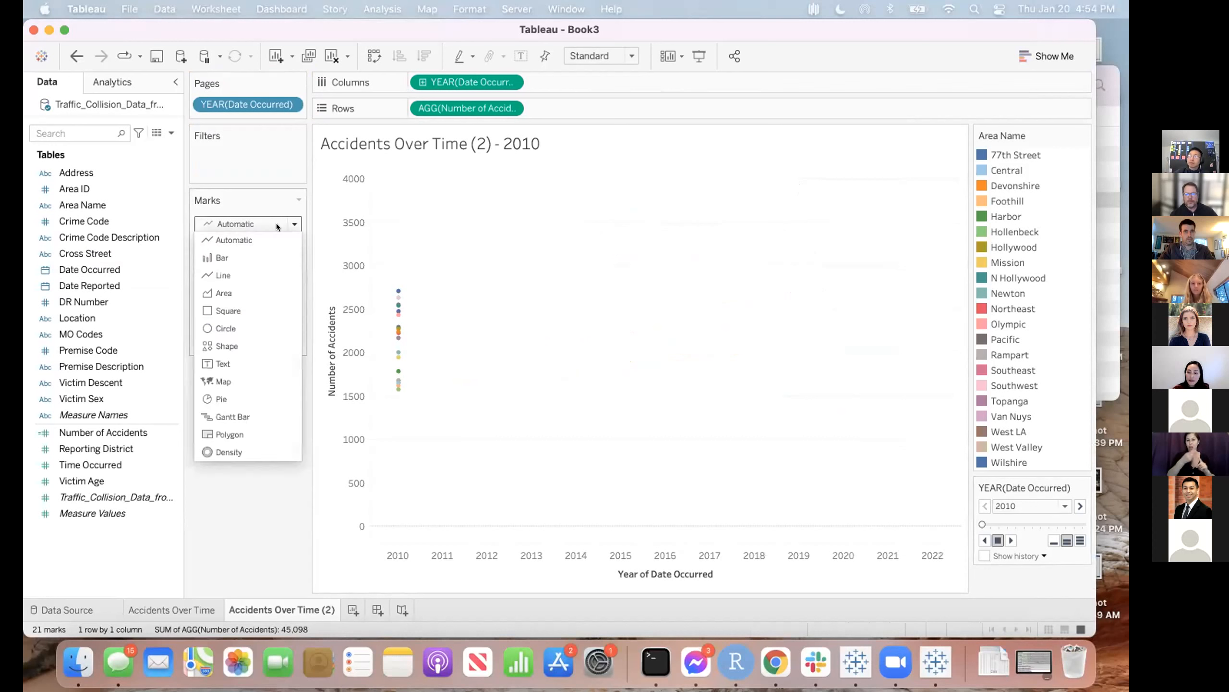
pyautogui.click(246, 327)
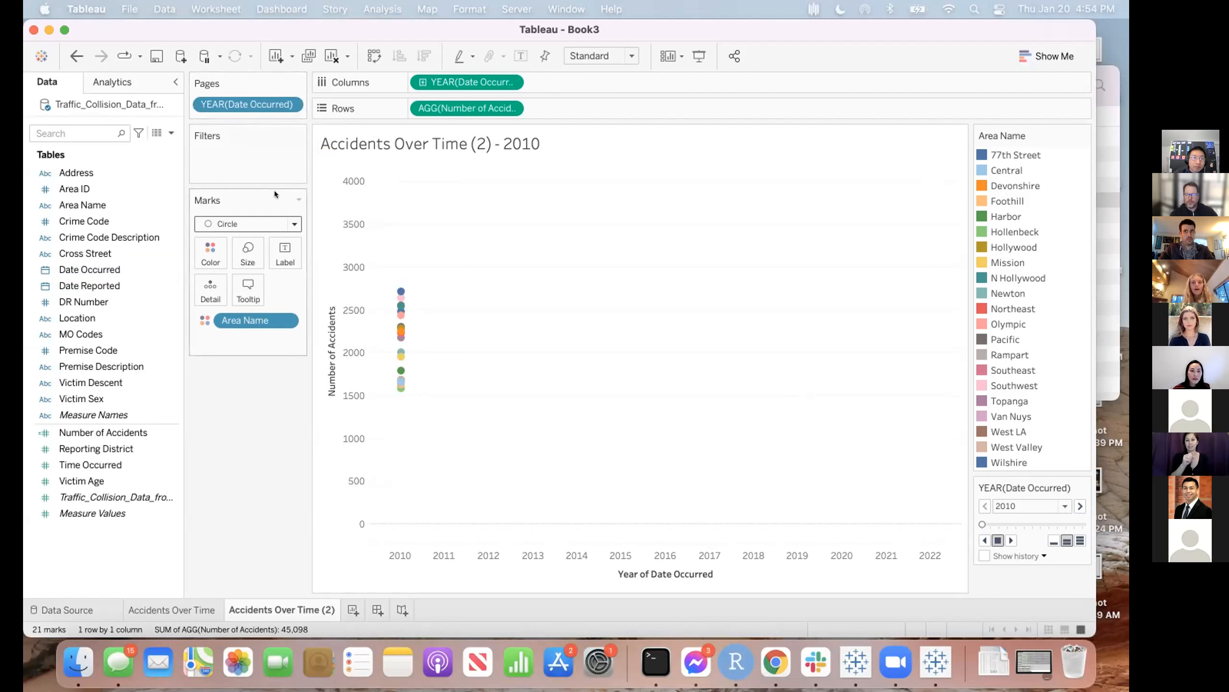
pyautogui.click(270, 223)
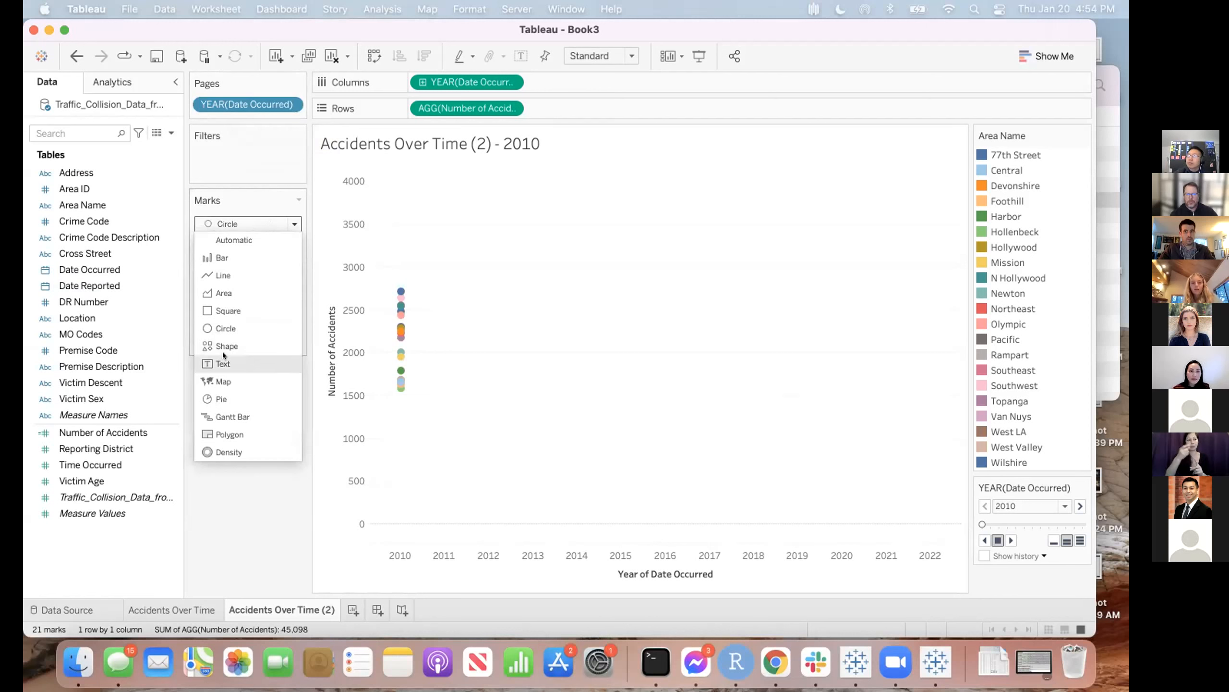
pyautogui.click(297, 330)
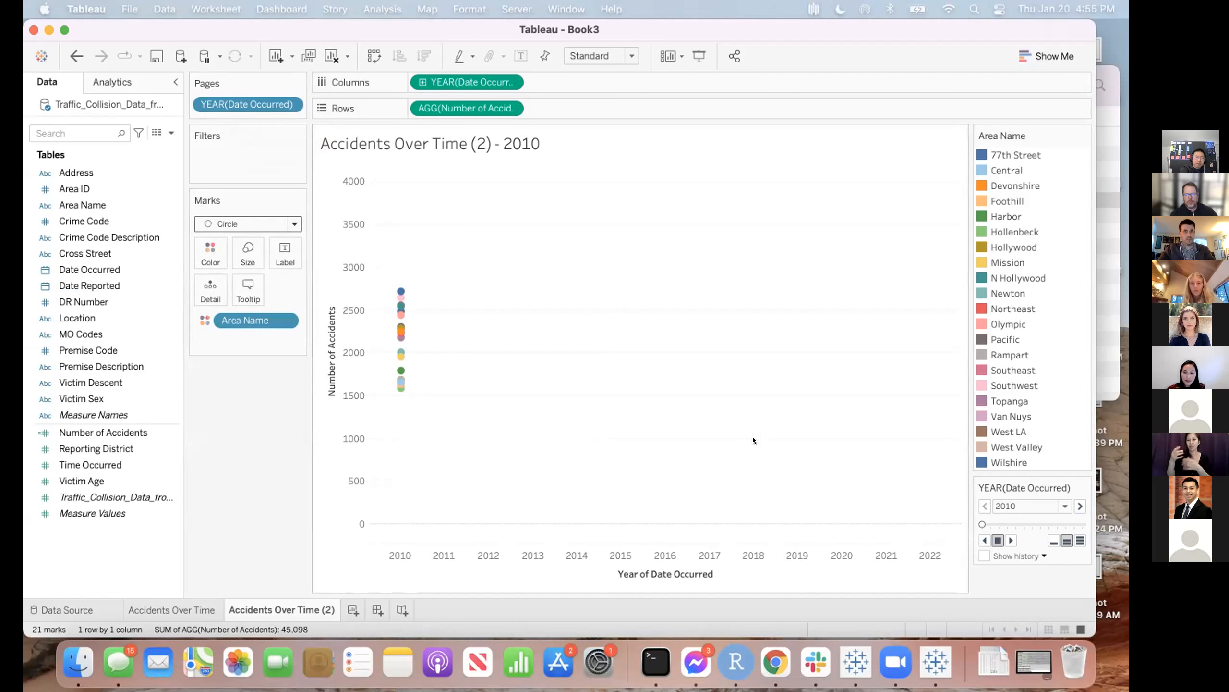
# - Show the page history for all marks as trails only, and play the yearly animation from 2010 to 2022
pyautogui.click(1023, 558)
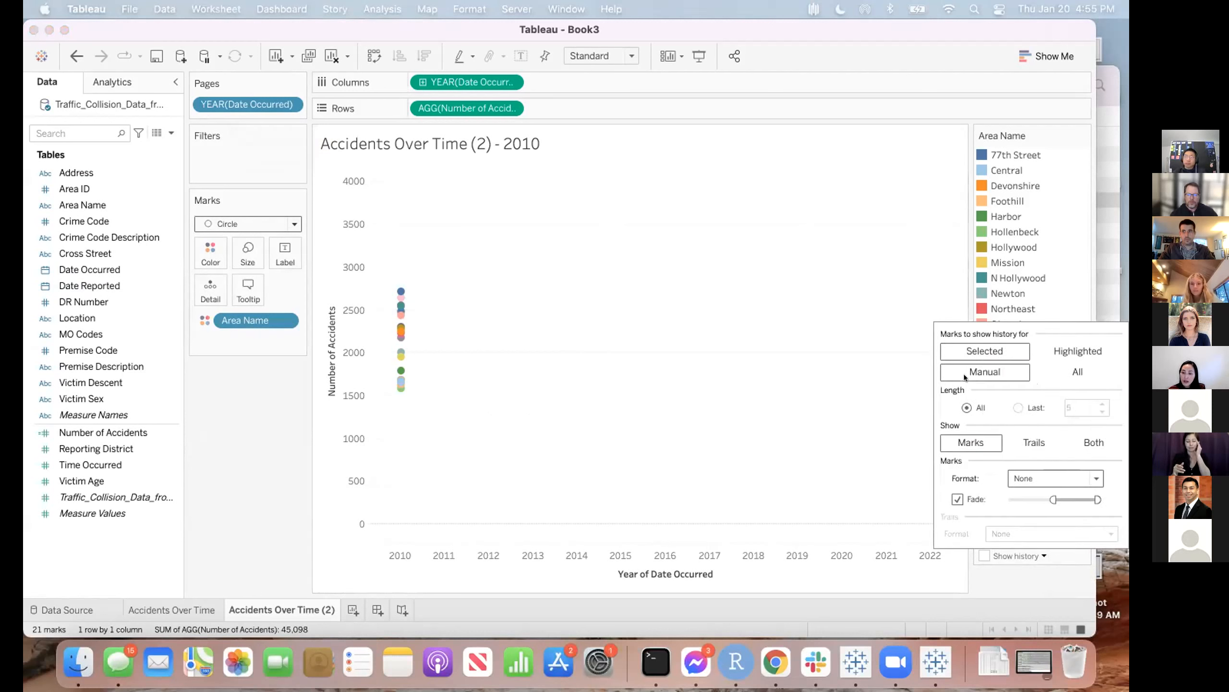
pyautogui.click(1063, 372)
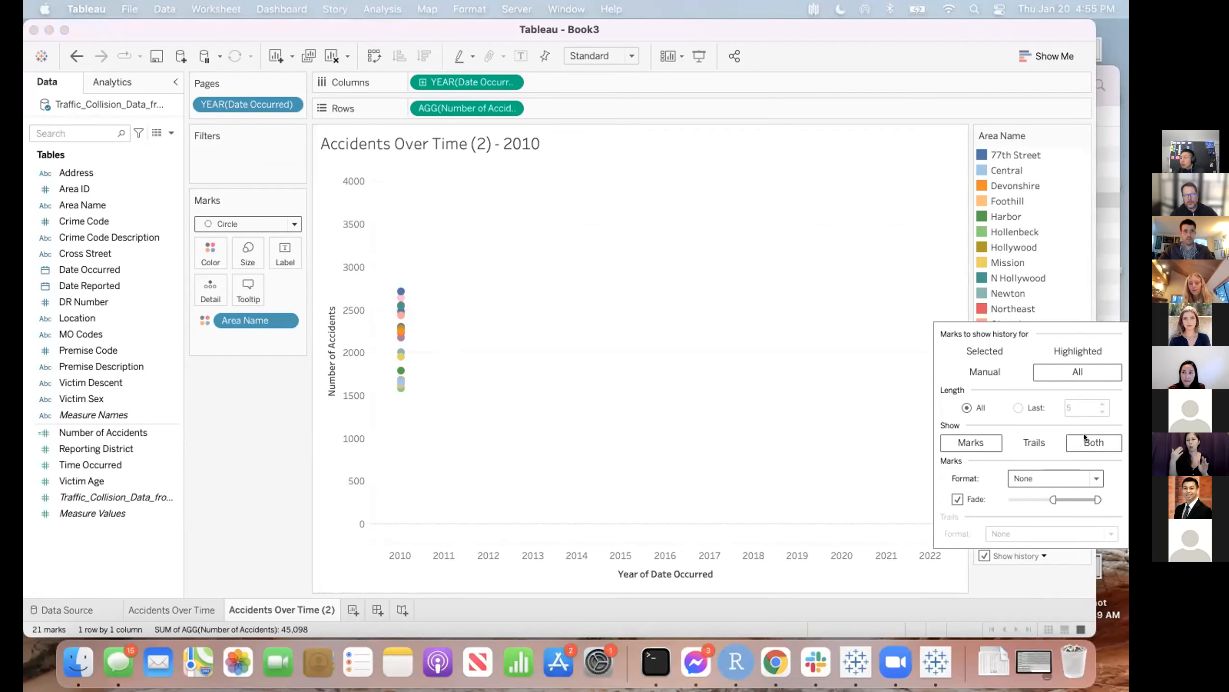
pyautogui.click(1032, 442)
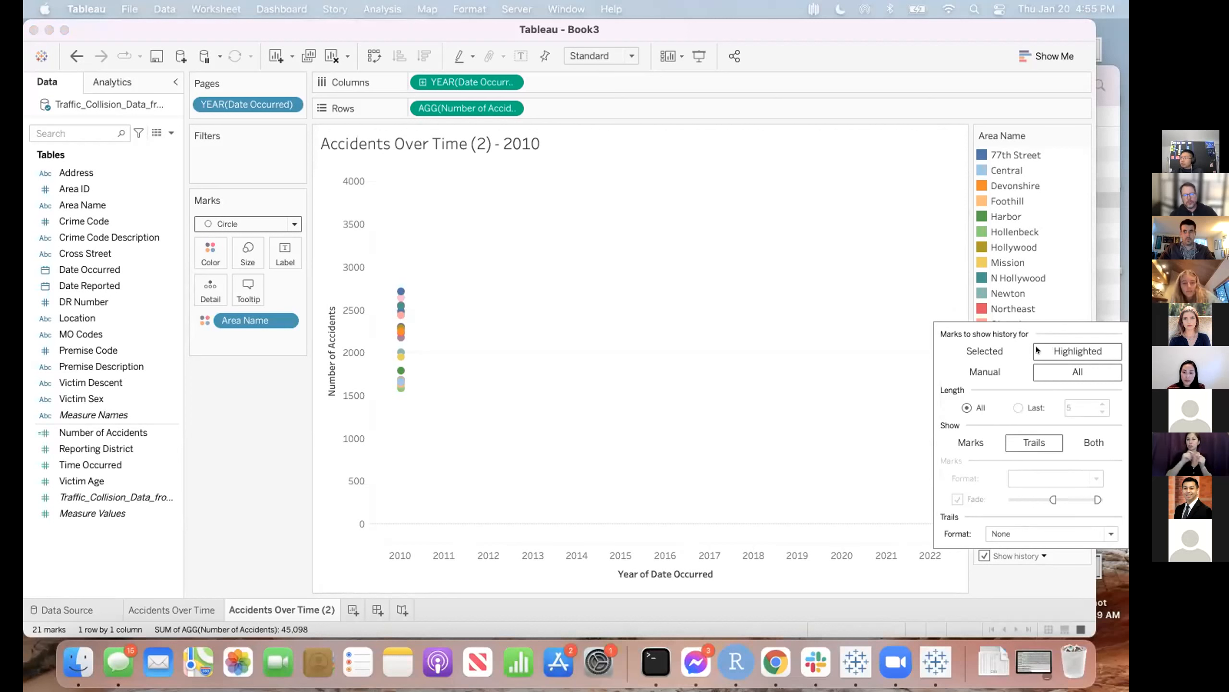
pyautogui.click(962, 265)
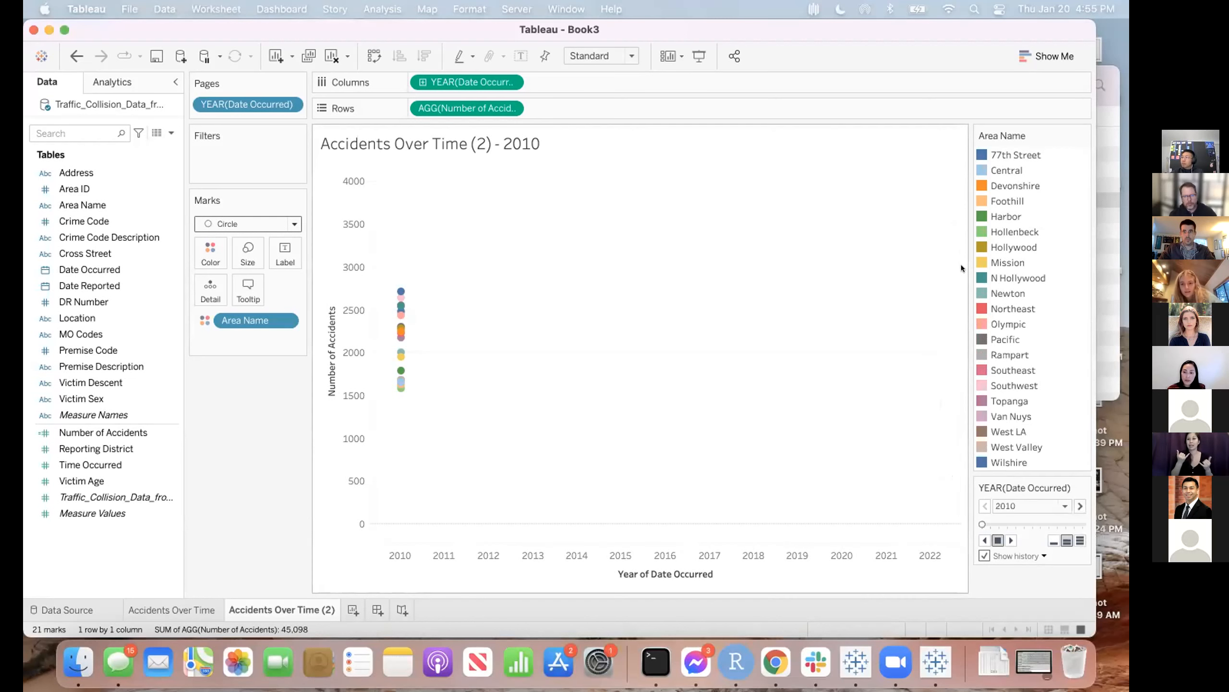
pyautogui.click(1010, 543)
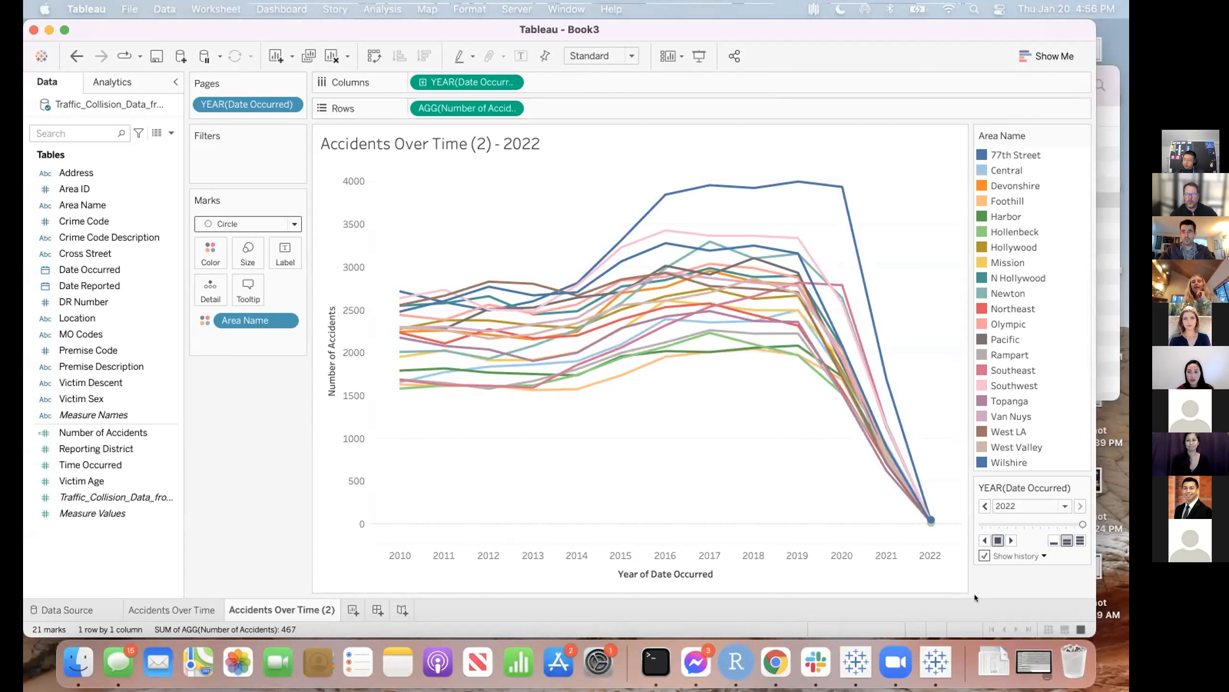
# - Label the circles with Area Name and replay the yearly animation from 2010 to 2022
pyautogui.click(90, 225)
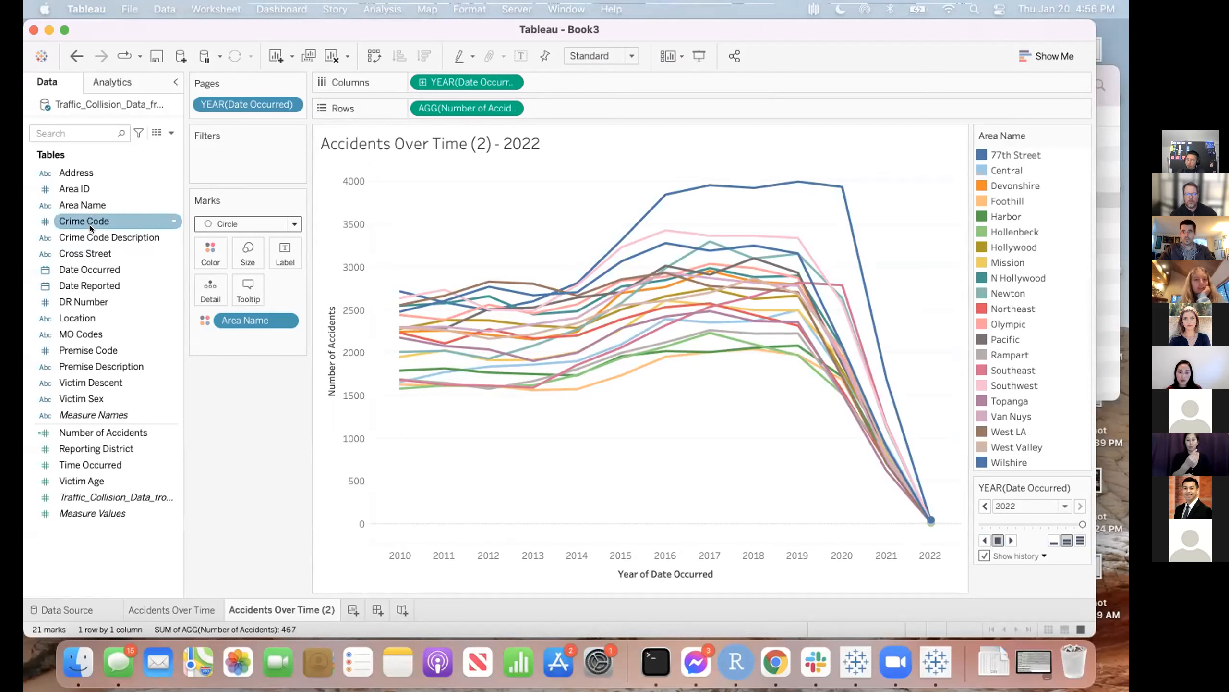
pyautogui.click(87, 205)
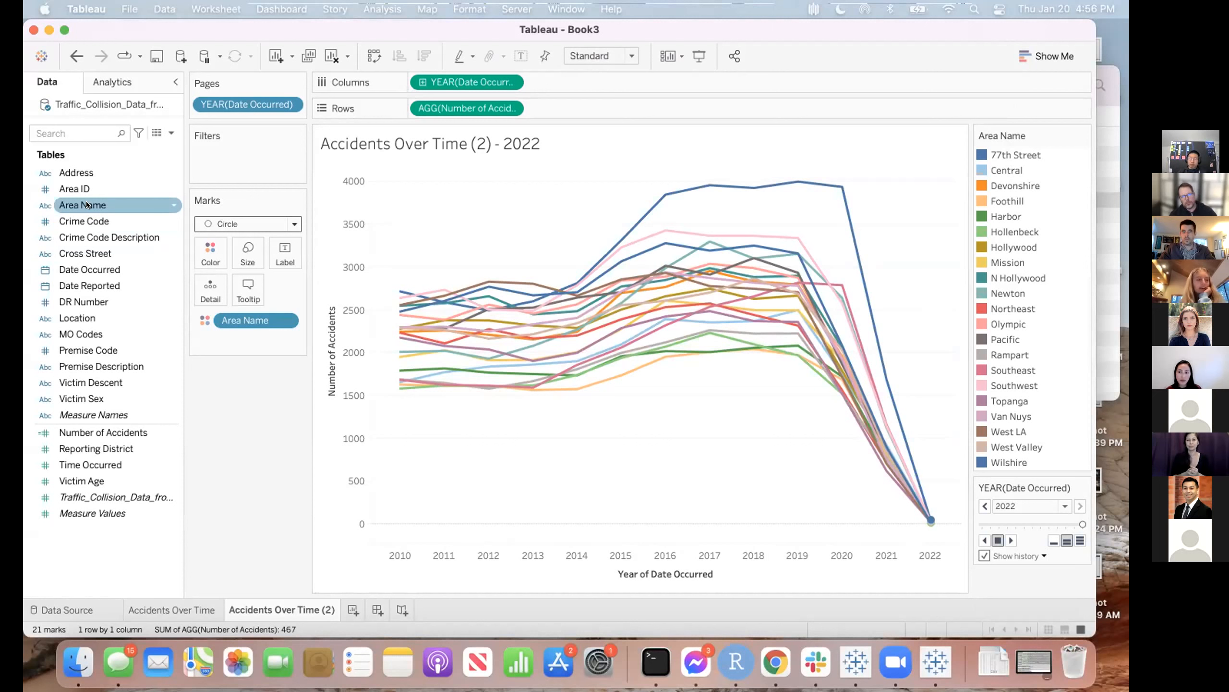
pyautogui.moveTo(87, 206); pyautogui.dragTo(287, 254)
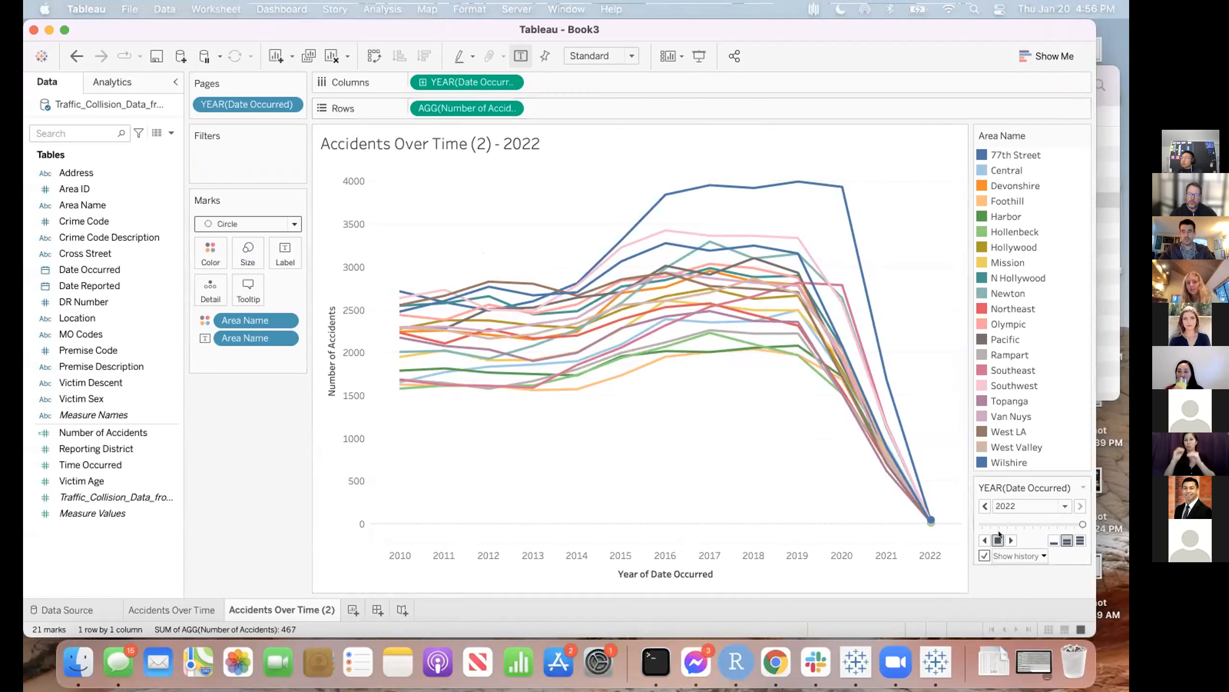
pyautogui.click(977, 521)
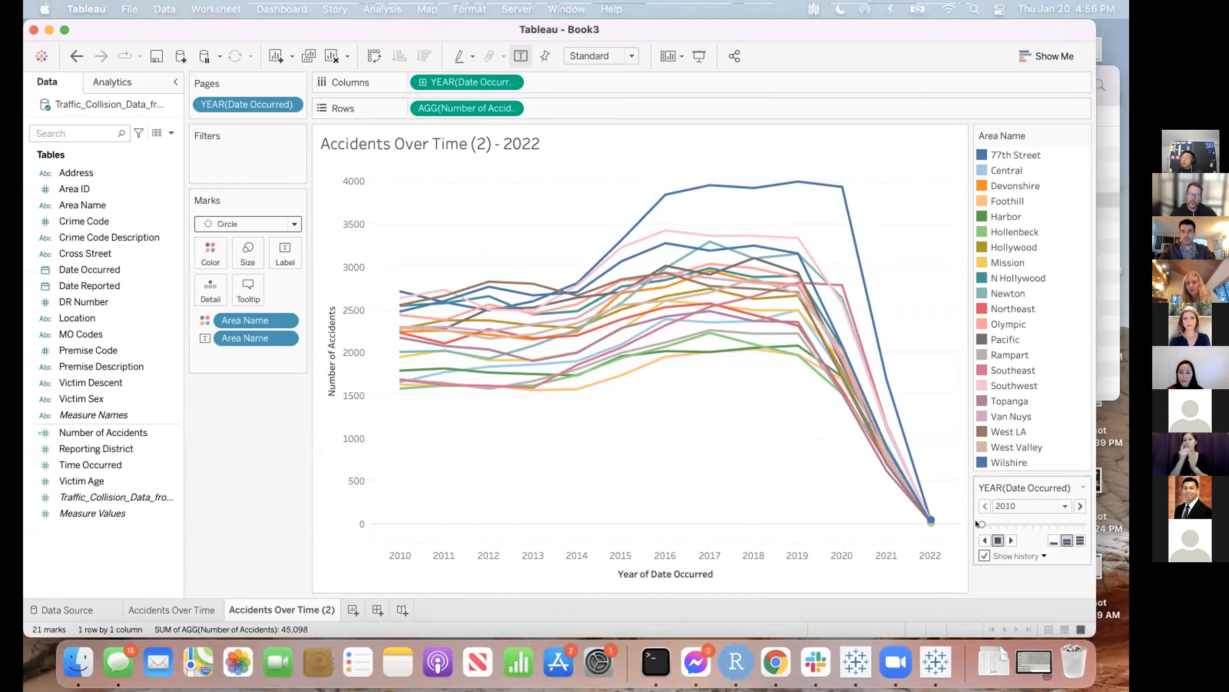
pyautogui.click(1010, 538)
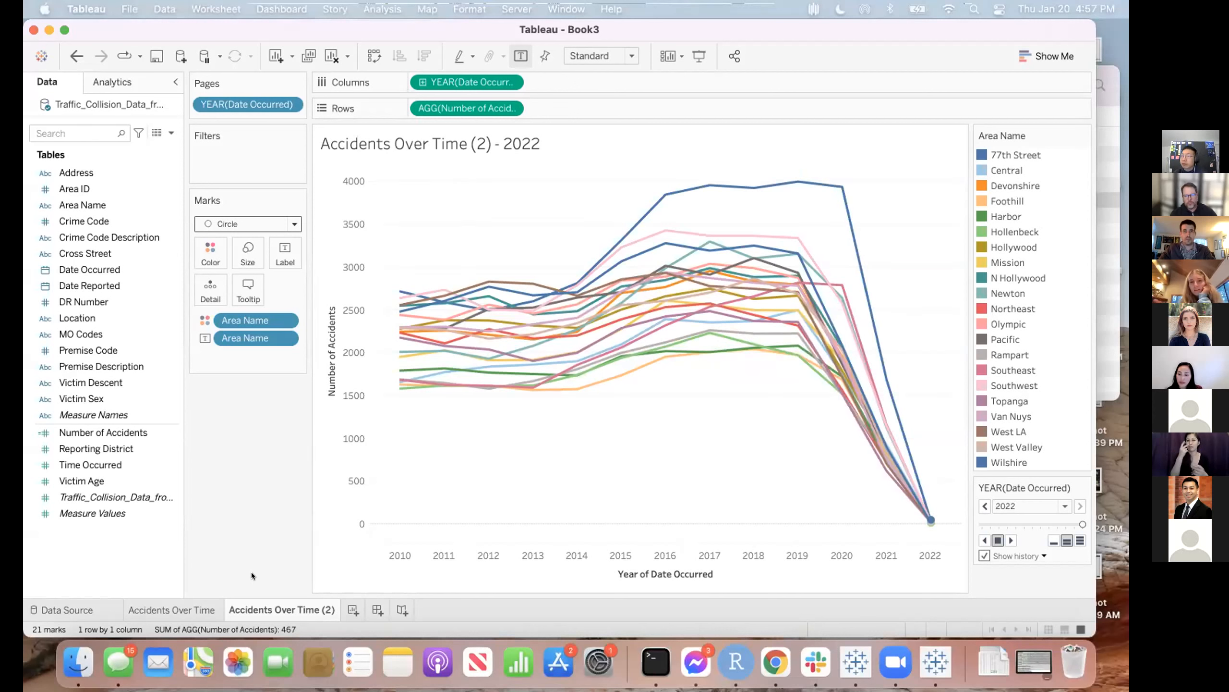
# - Duplicate the animated Accidents Over Time (2) worksheet
pyautogui.rightClick(271, 608)
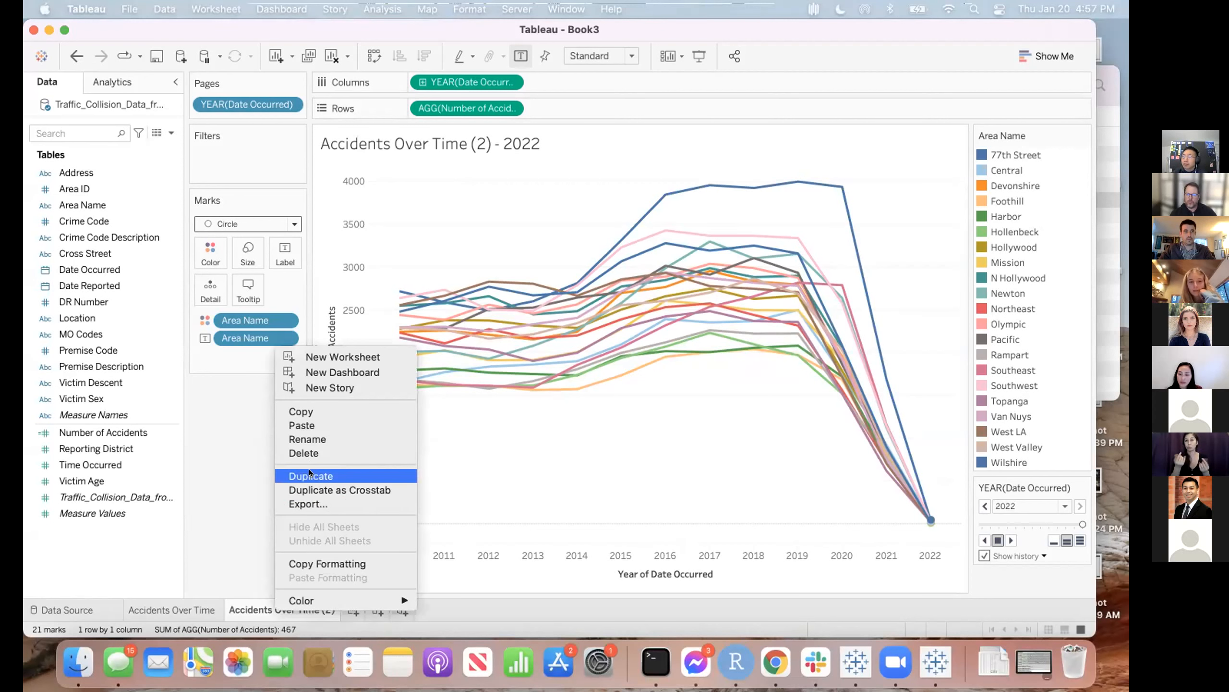
pyautogui.click(309, 470)
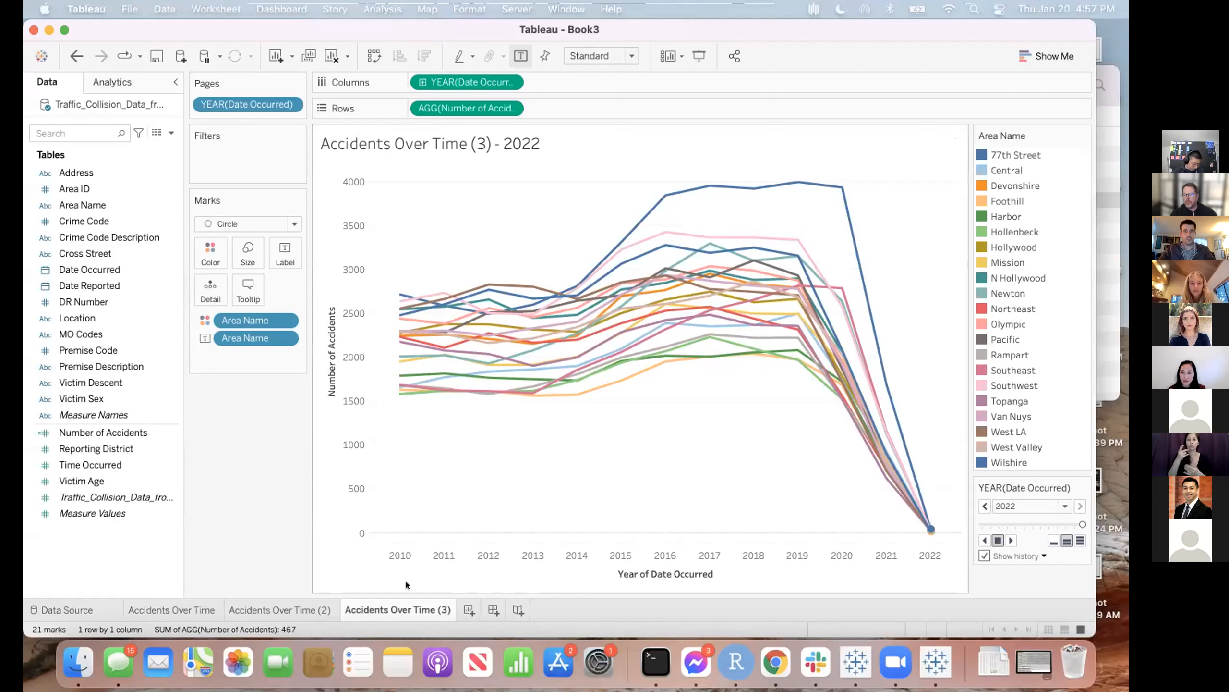
# - Rename the duplicated worksheet as Running Total Accidents Over Time and widen the window
pyautogui.doubleClick(387, 609)
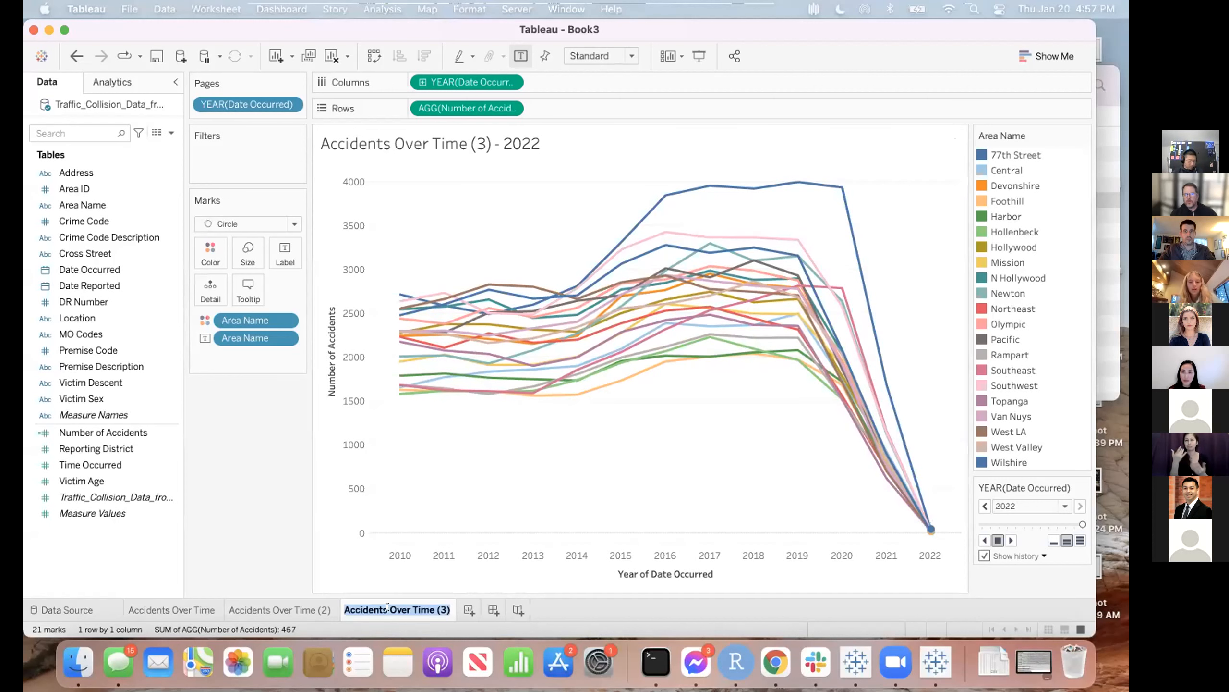
pyautogui.write('Running Total Ac')
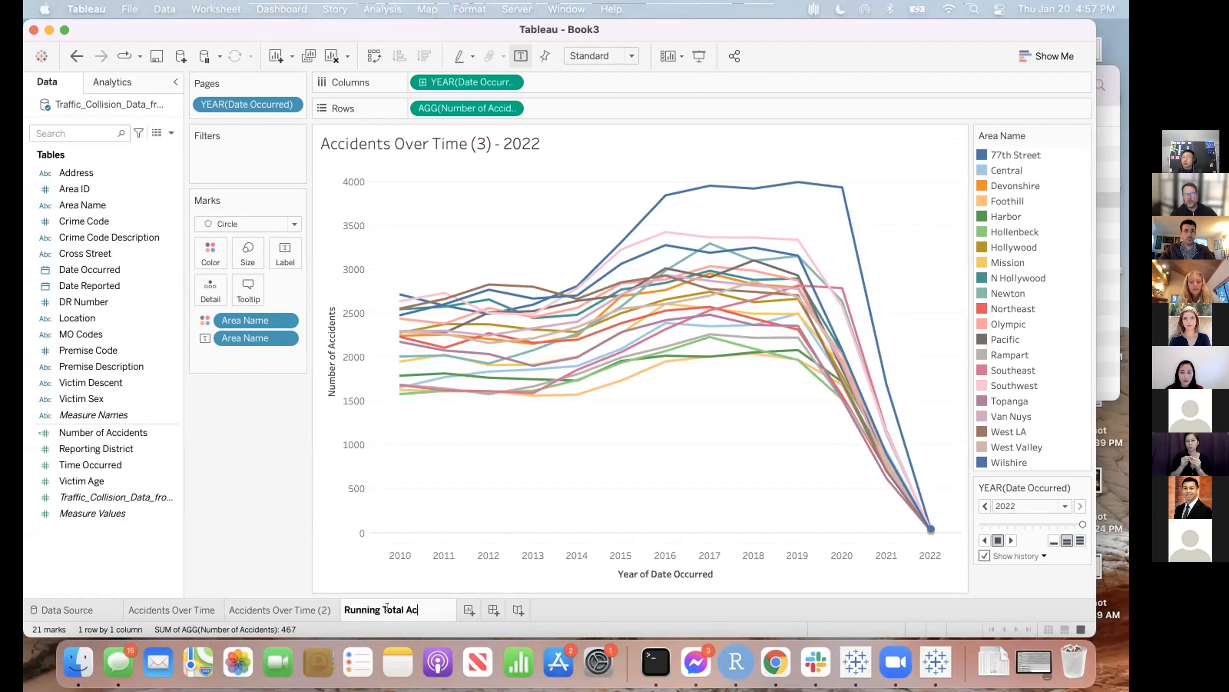
pyautogui.write('cidents Over Time')
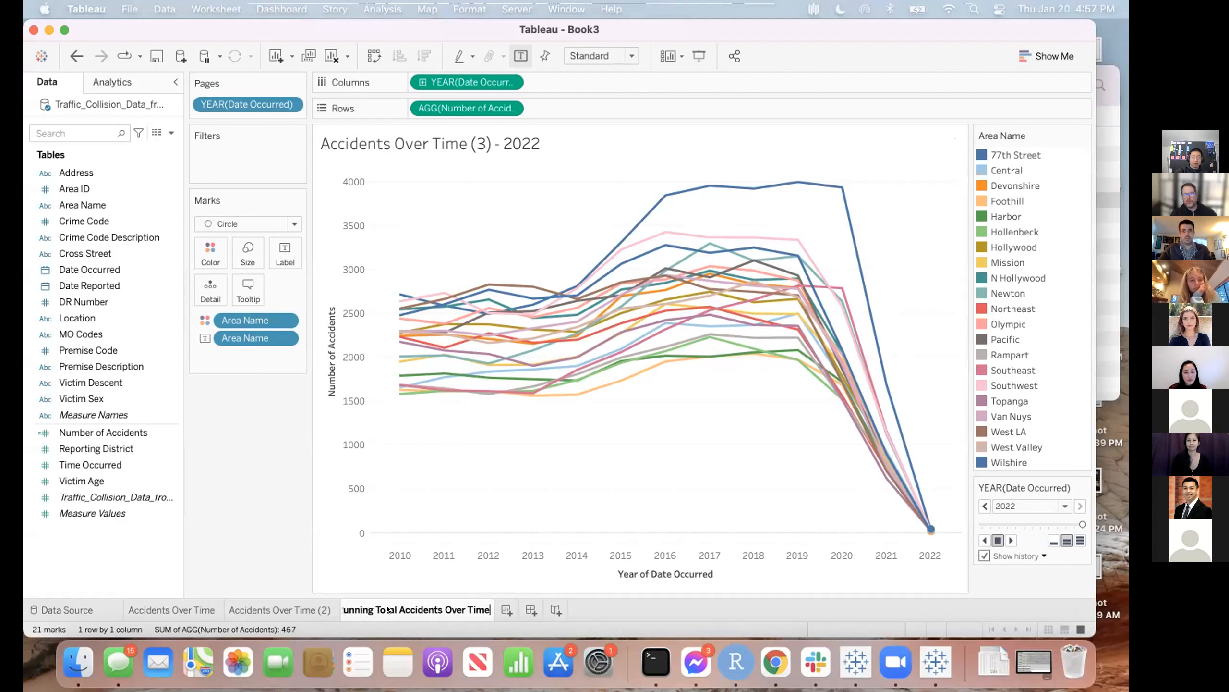
pyautogui.press('Return')
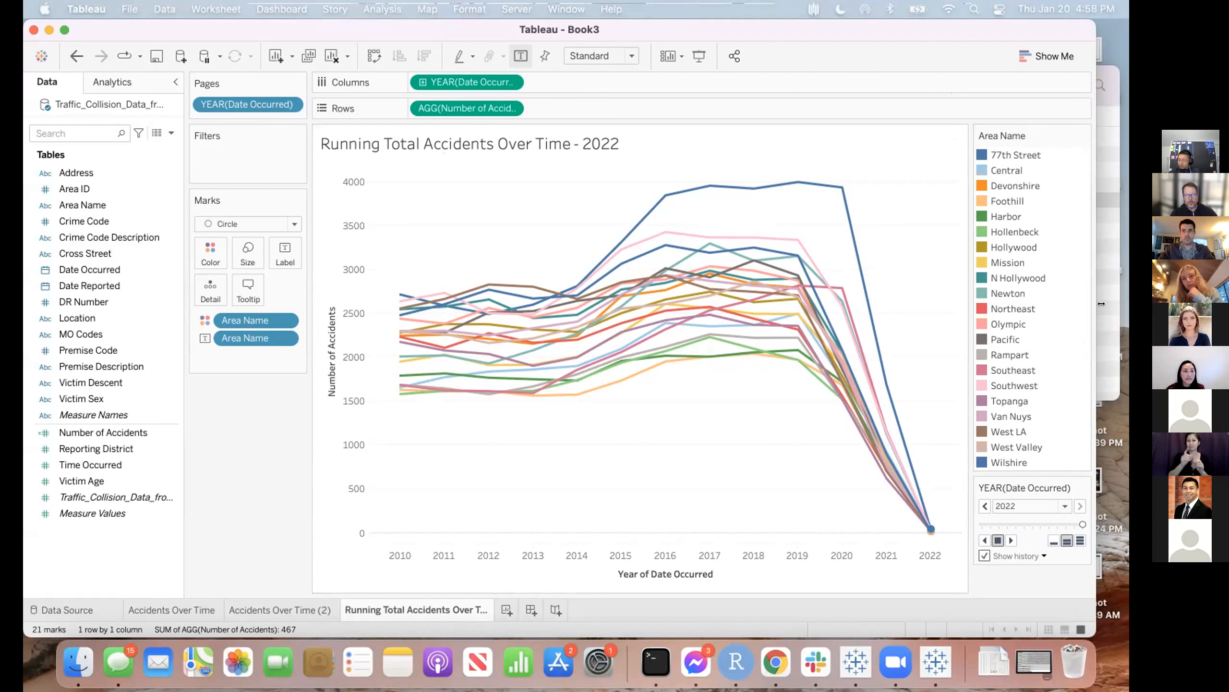
pyautogui.moveTo(1111, 303); pyautogui.dragTo(1111, 303)
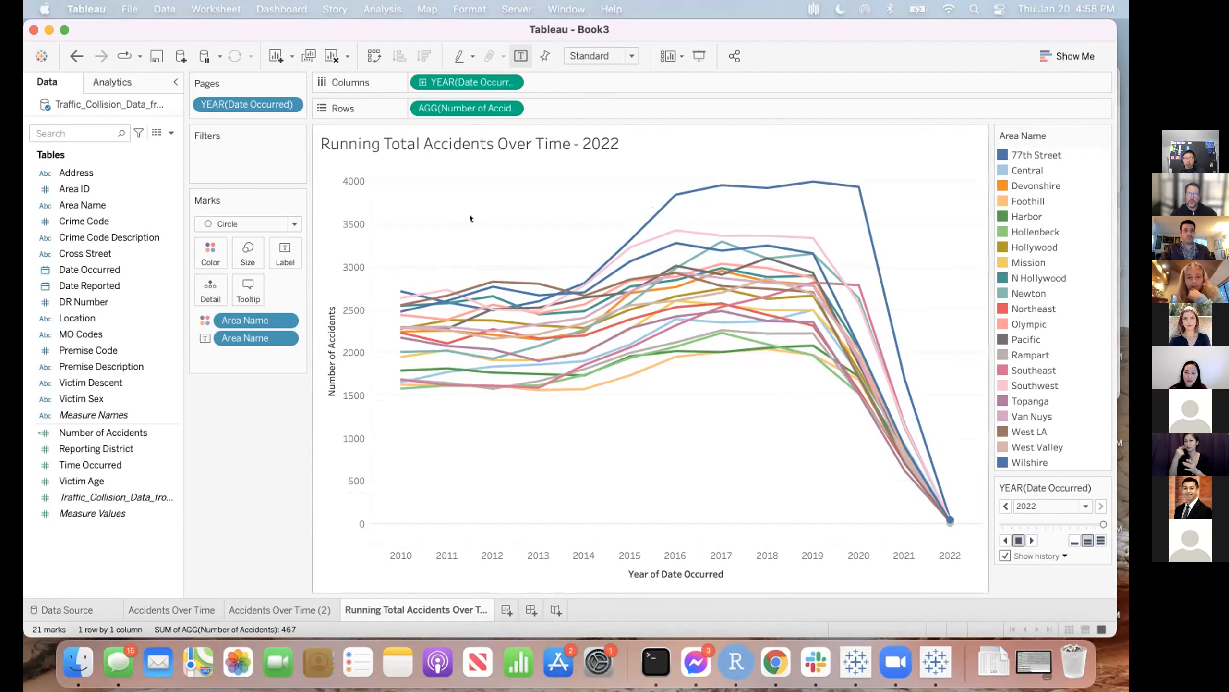
# - Review the Accidents Over Time (2) worksheet and its duplication option, and return to the Running Total Accidents Over Time worksheet
pyautogui.click(444, 152)
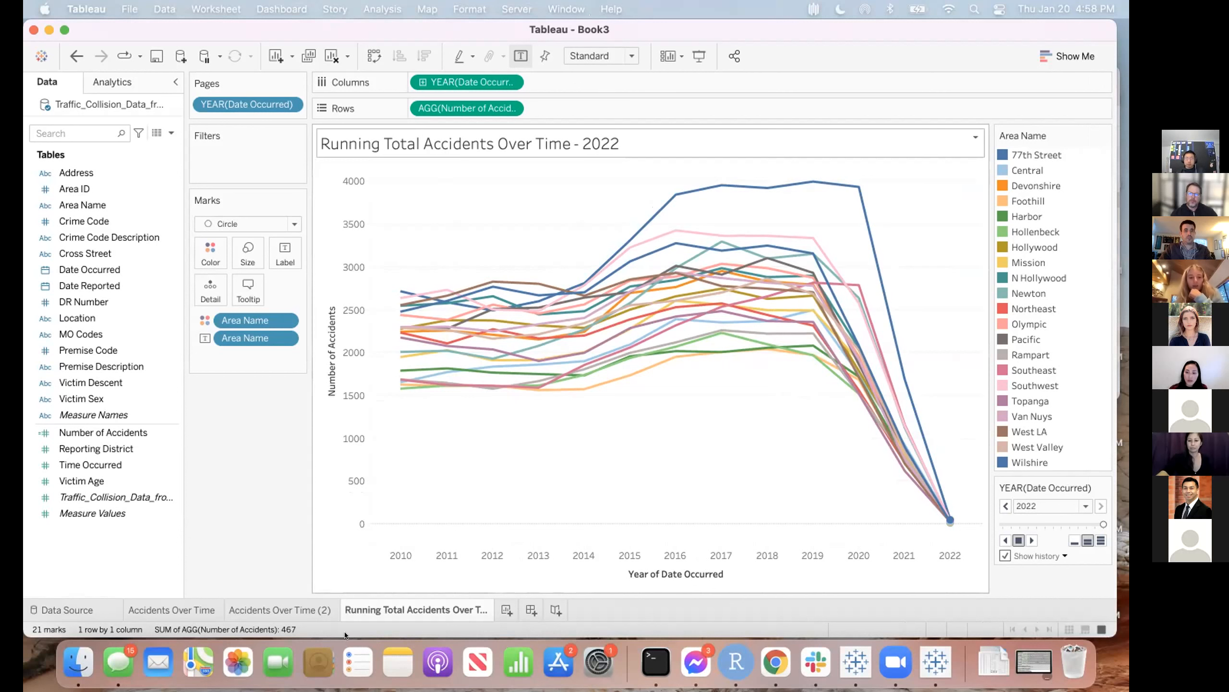
pyautogui.click(312, 610)
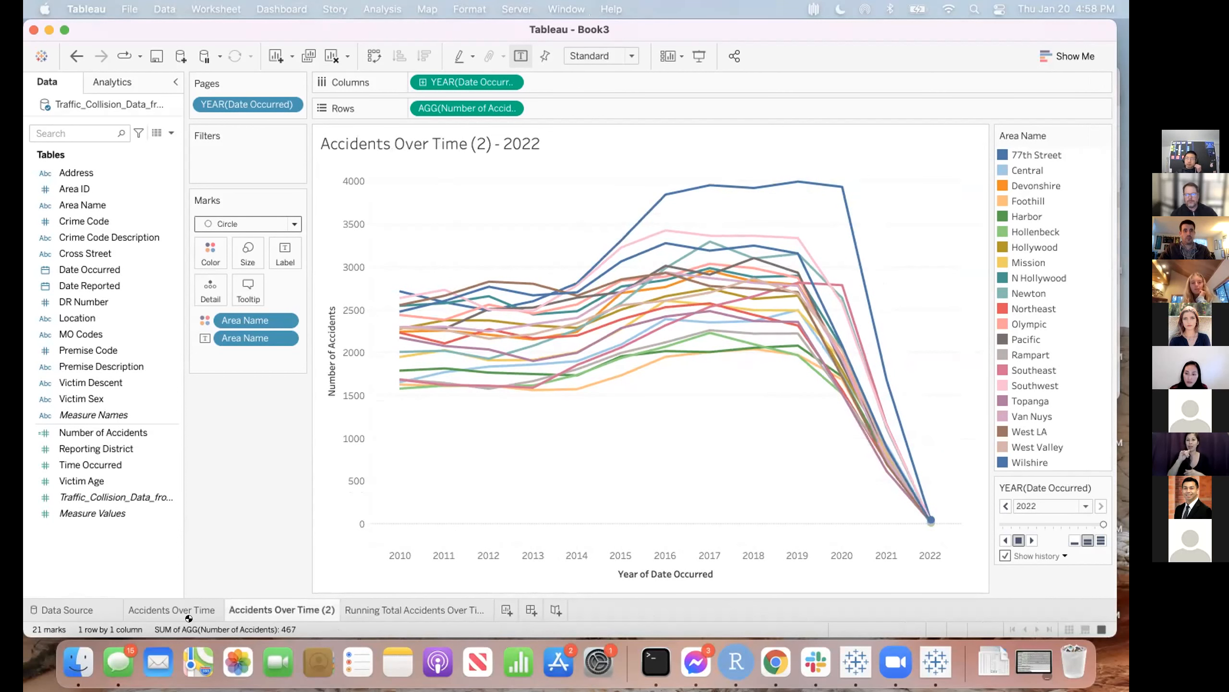
pyautogui.rightClick(287, 608)
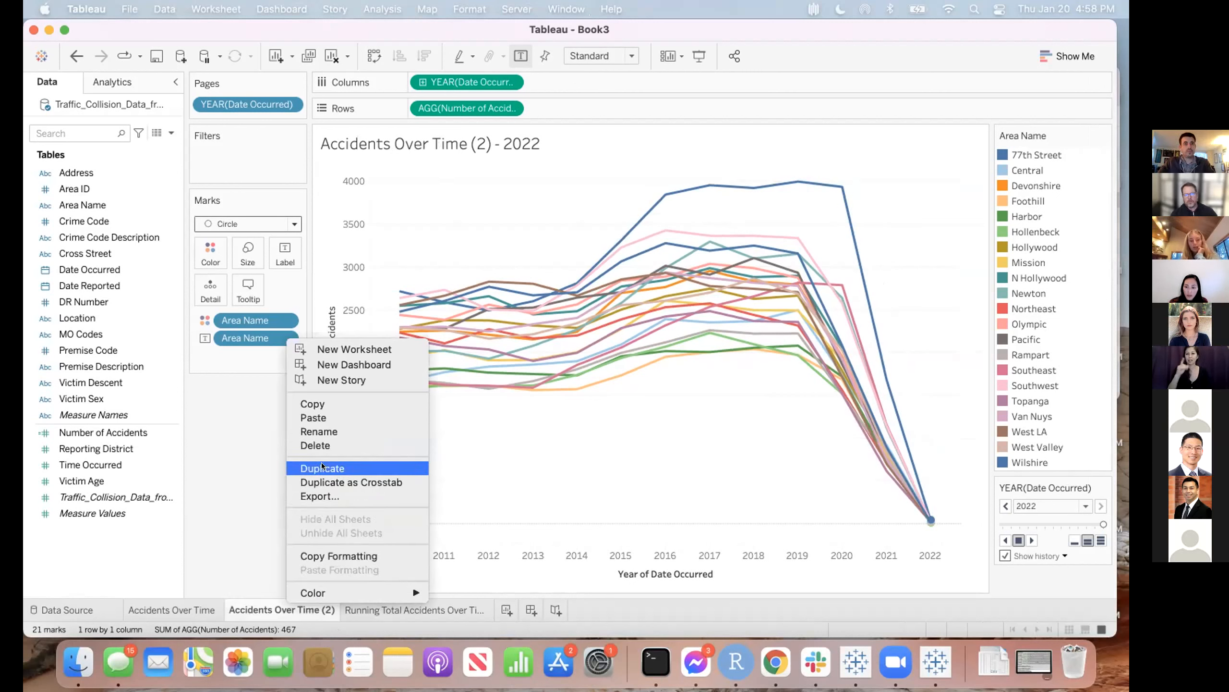
pyautogui.click(331, 469)
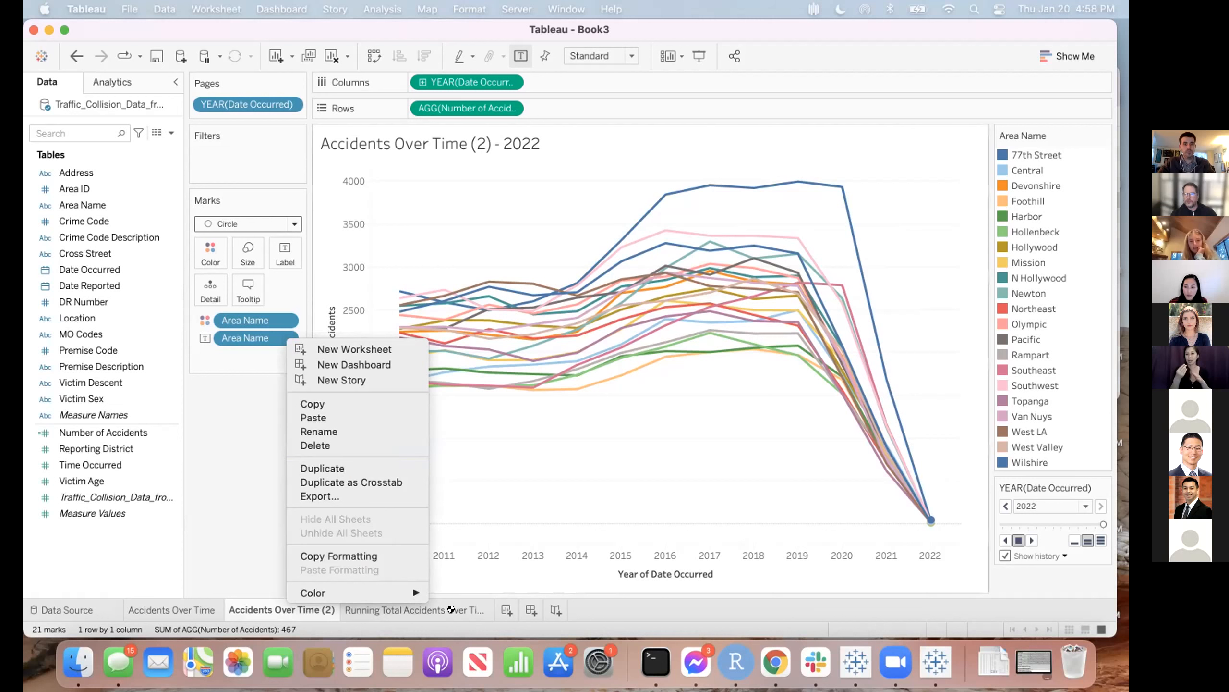
pyautogui.click(438, 609)
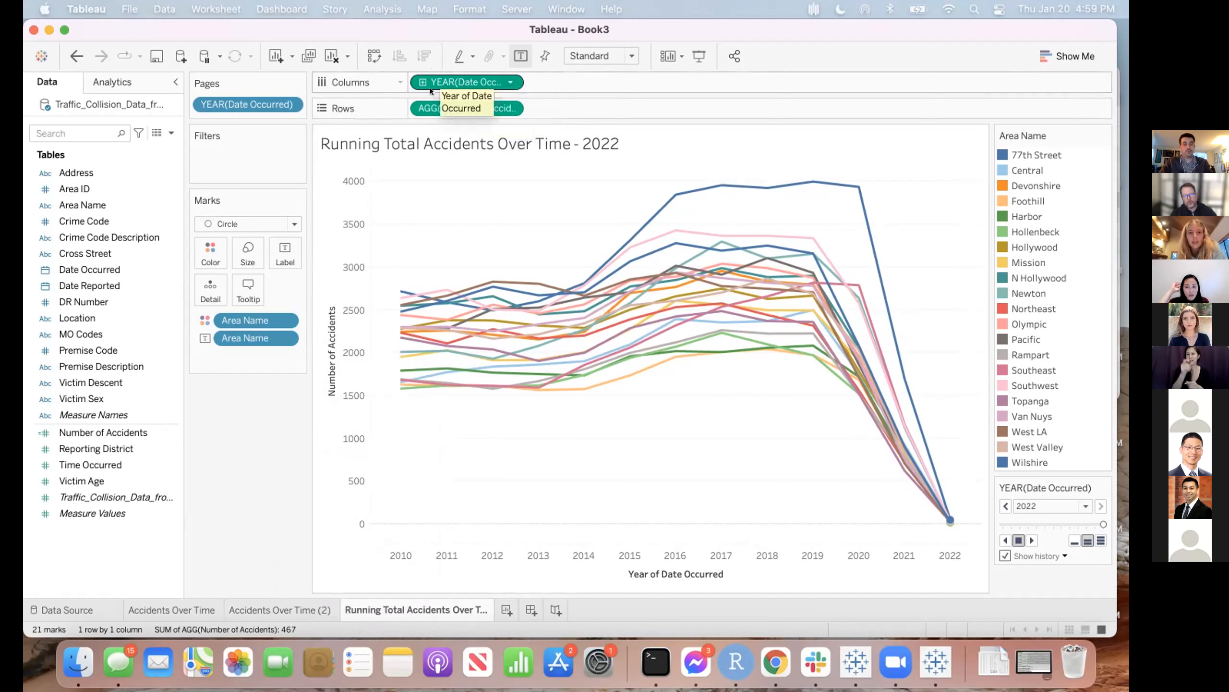
# - Add a Running Total quick table calculation to the Number of Accidents measure in the rows
pyautogui.rightClick(423, 101)
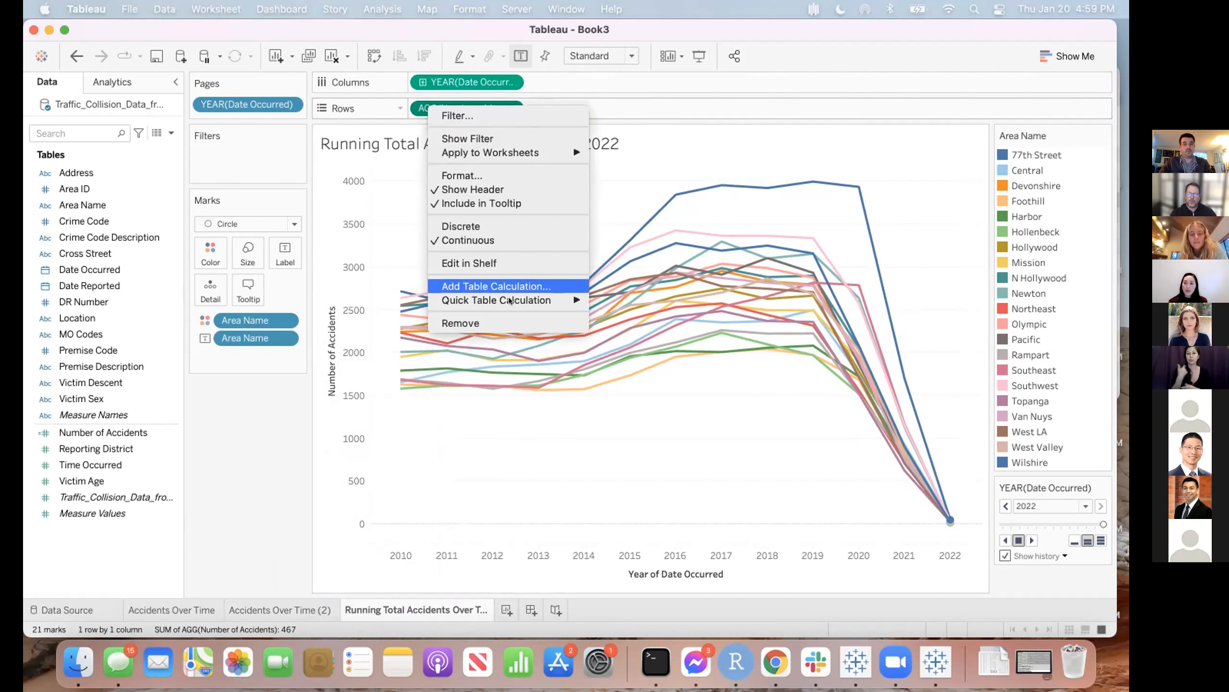
pyautogui.moveTo(509, 300)
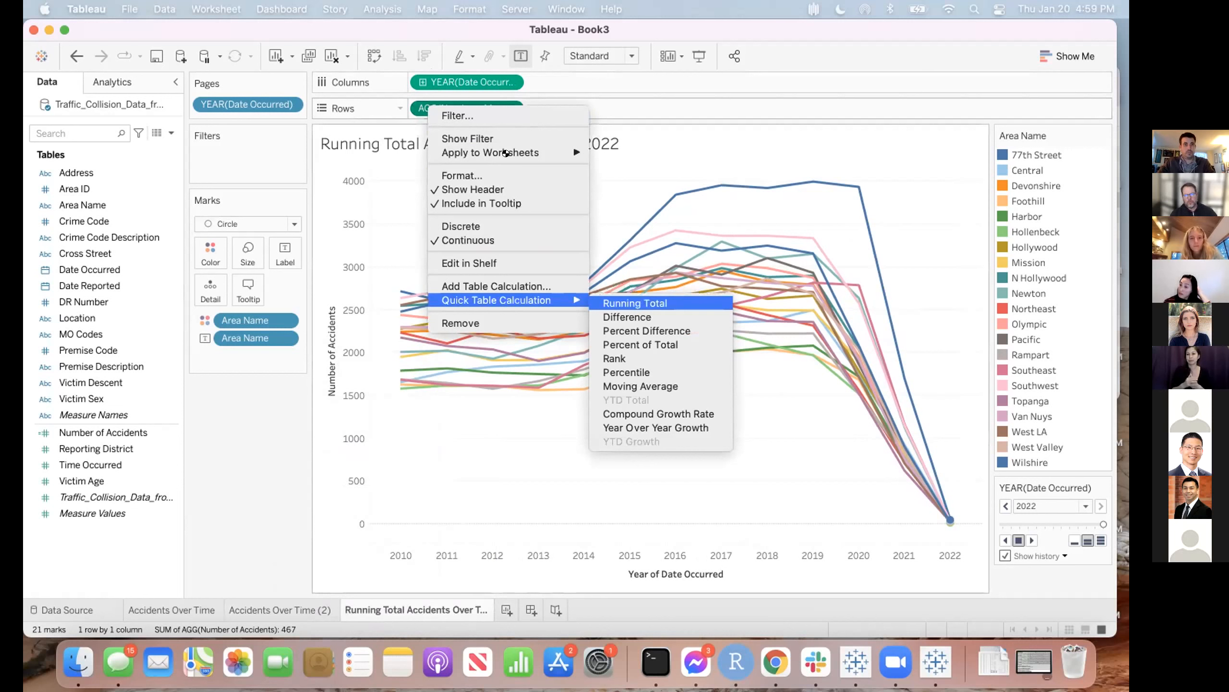
pyautogui.click(634, 302)
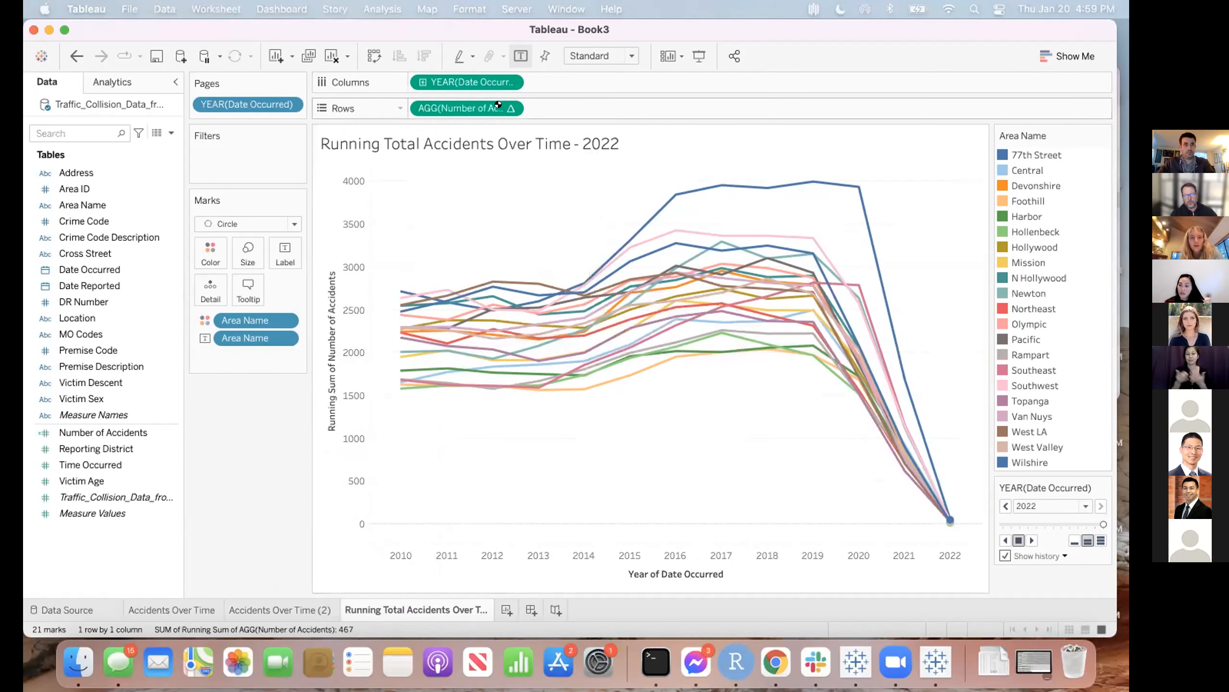
# - Compute the running total of accidents using Date Occurred and check that setting
pyautogui.rightClick(495, 106)
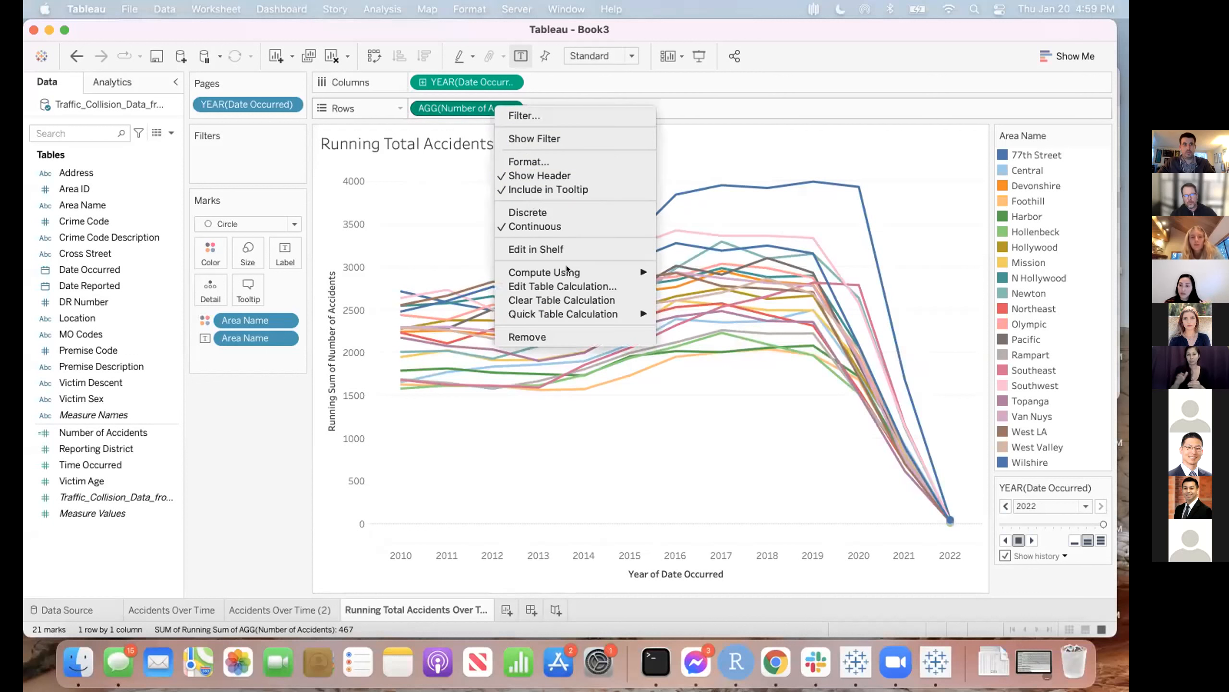
pyautogui.moveTo(567, 268)
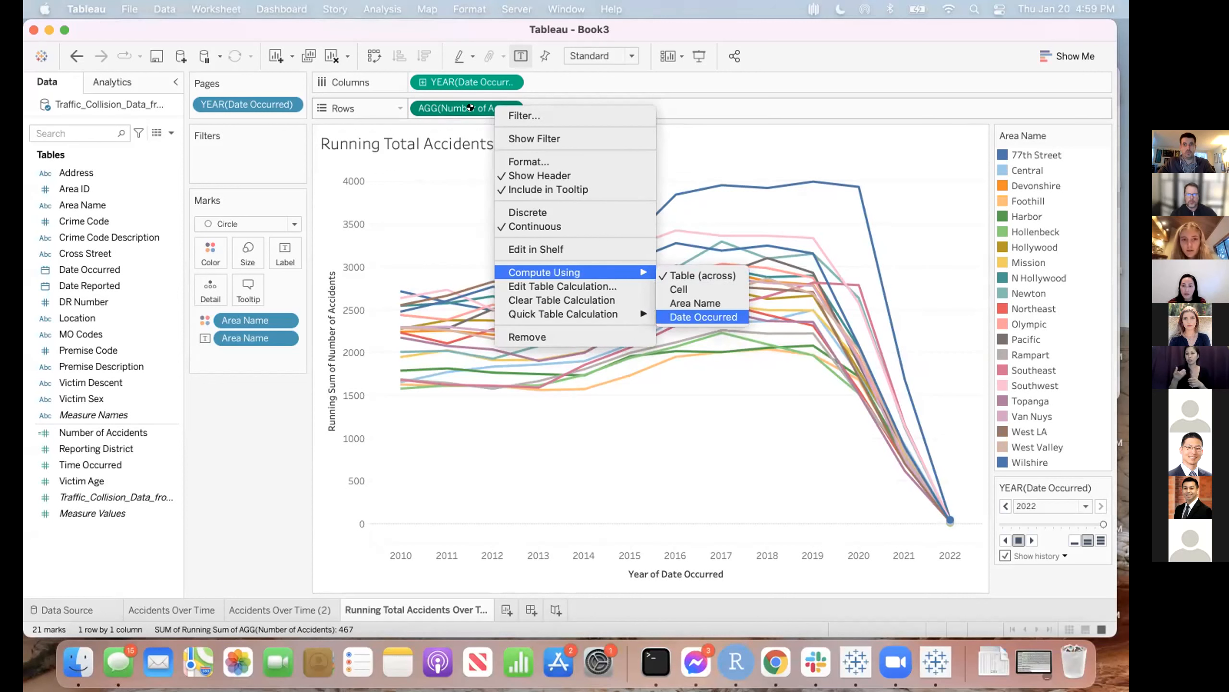
pyautogui.click(703, 317)
pyautogui.rightClick(471, 109)
pyautogui.moveTo(568, 317)
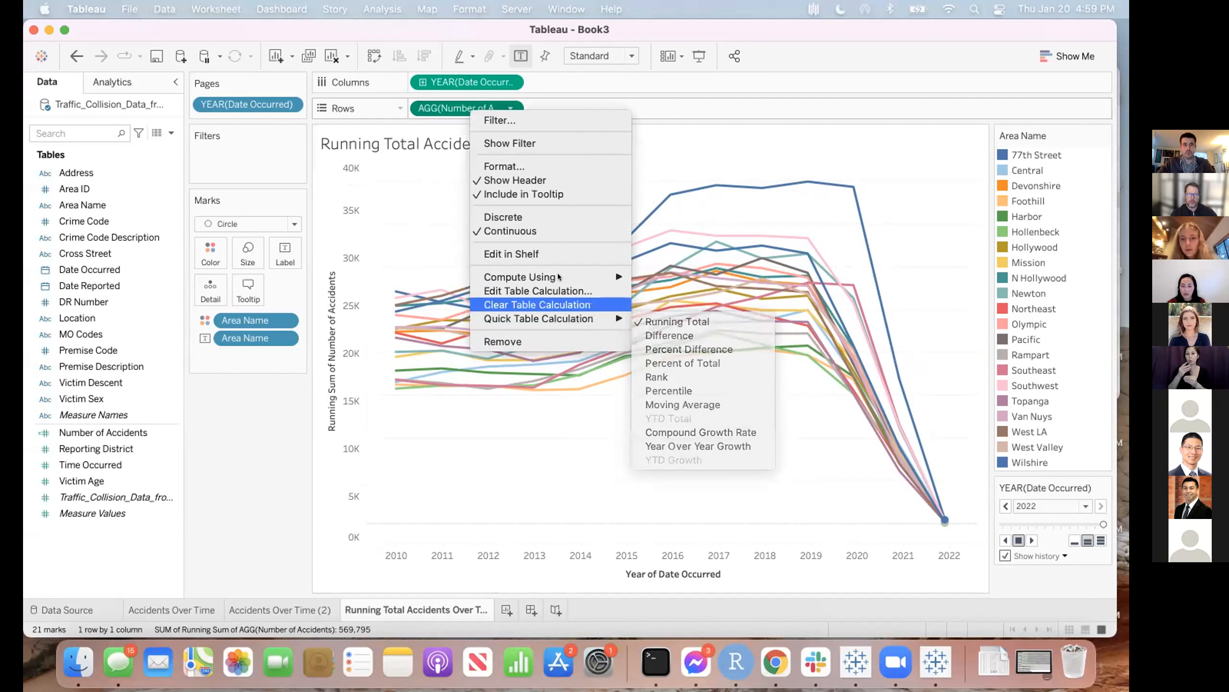
pyautogui.moveTo(561, 277)
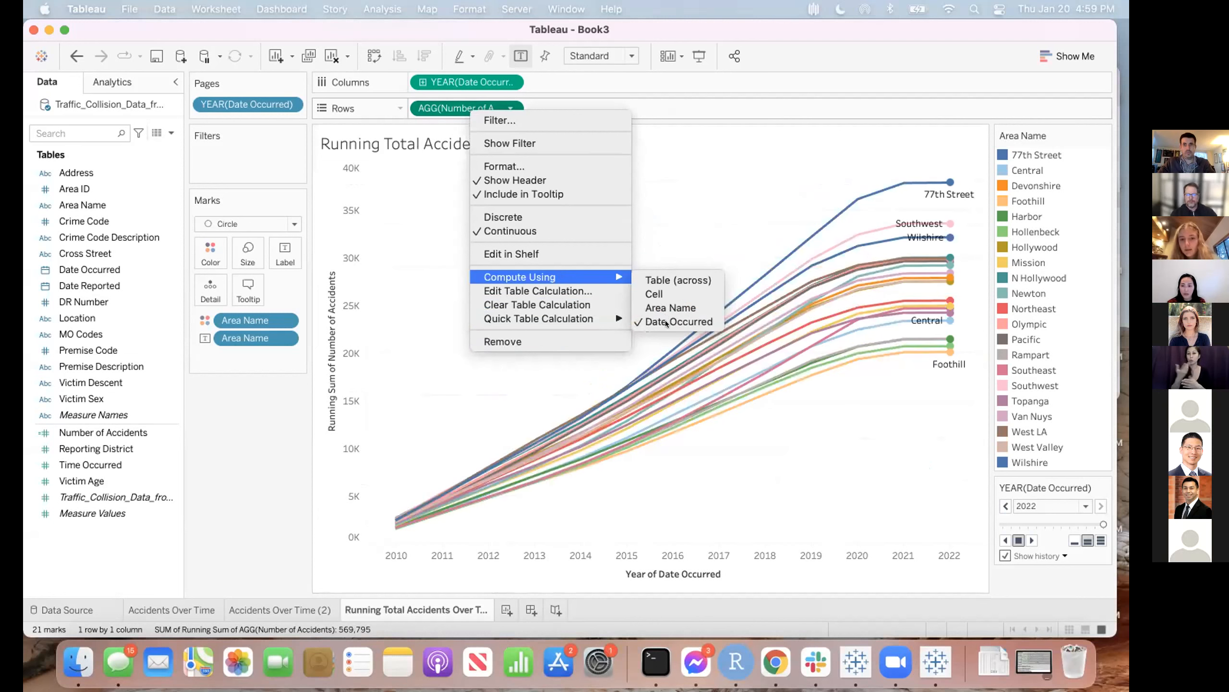
pyautogui.click(682, 151)
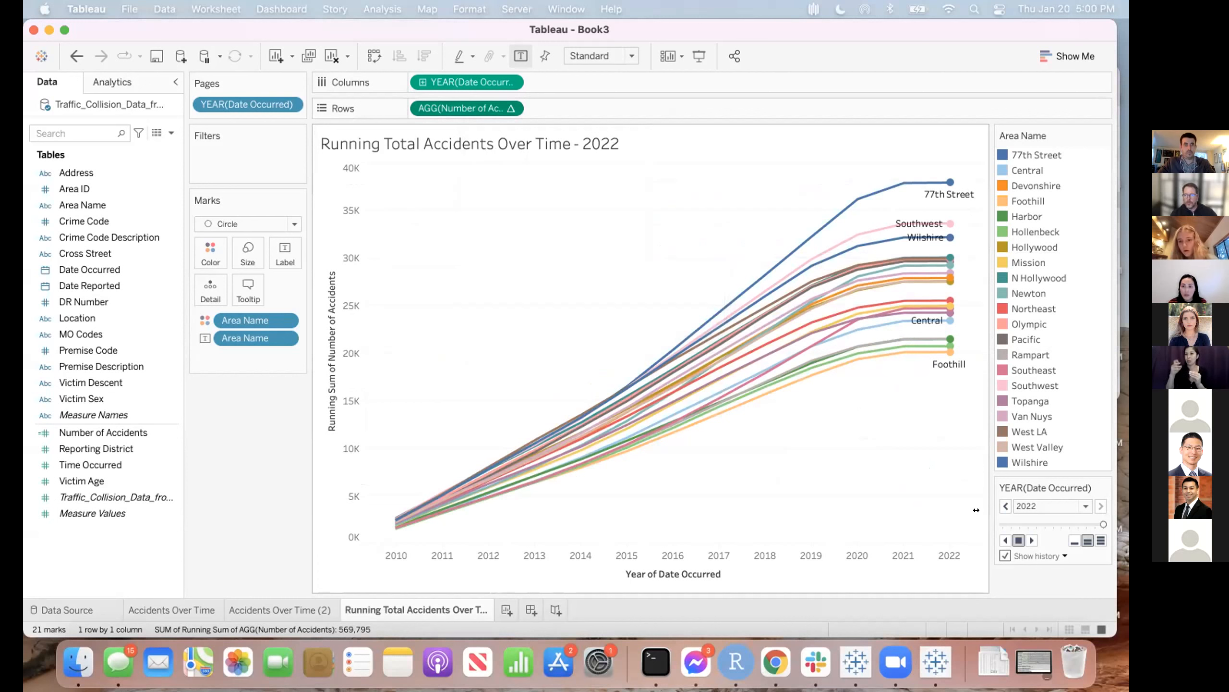
# - Set the year page of the running total chart back to 2010
pyautogui.click(997, 520)
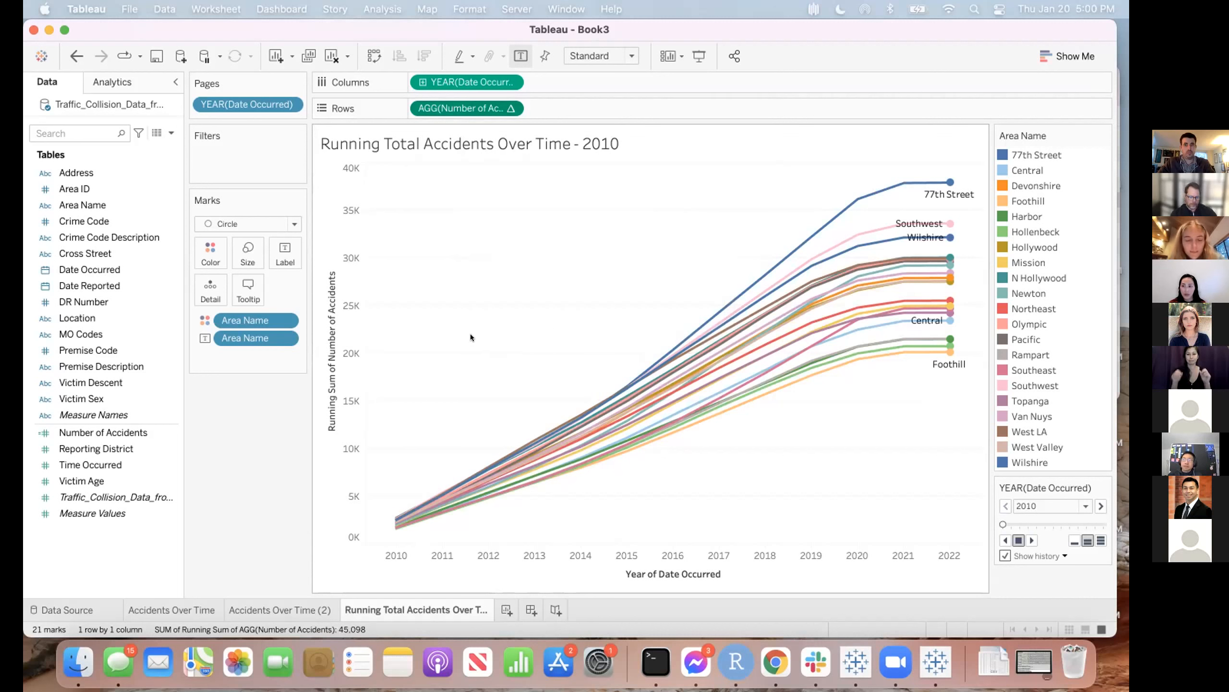
pyautogui.click(517, 324)
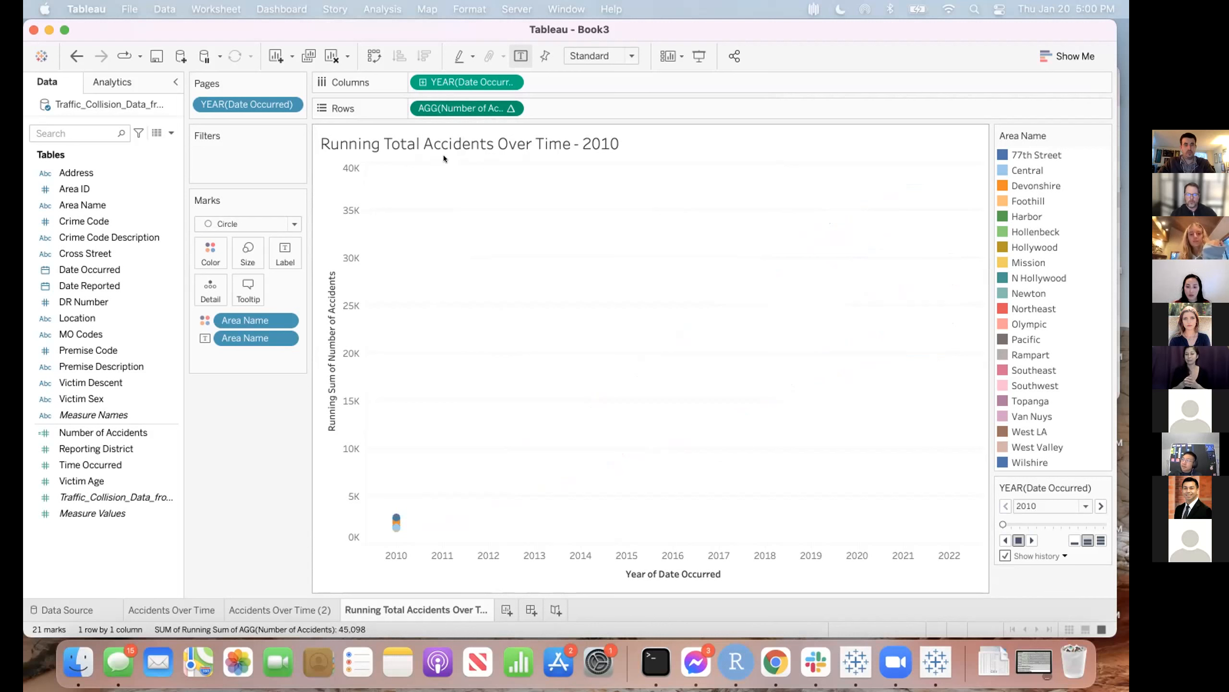
# - Recheck that the running total is computed using Date Occurred, and play the yearly animation from 2010 to 2022
pyautogui.rightClick(492, 111)
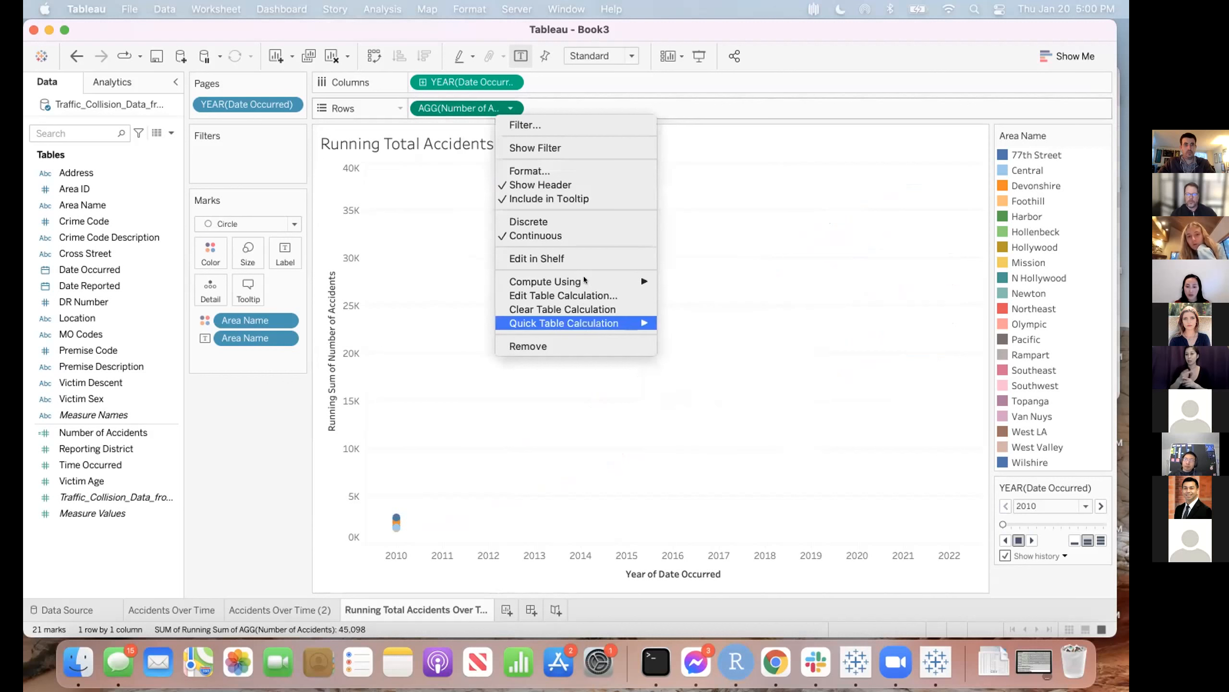
pyautogui.moveTo(601, 282)
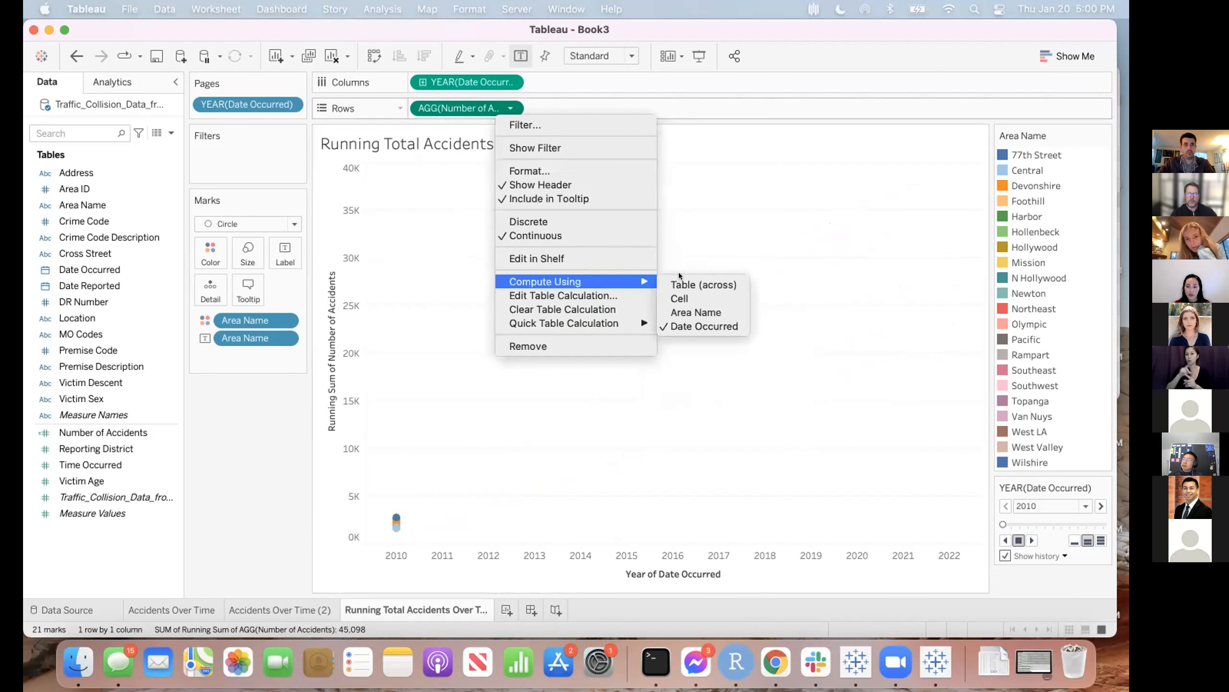
pyautogui.click(690, 327)
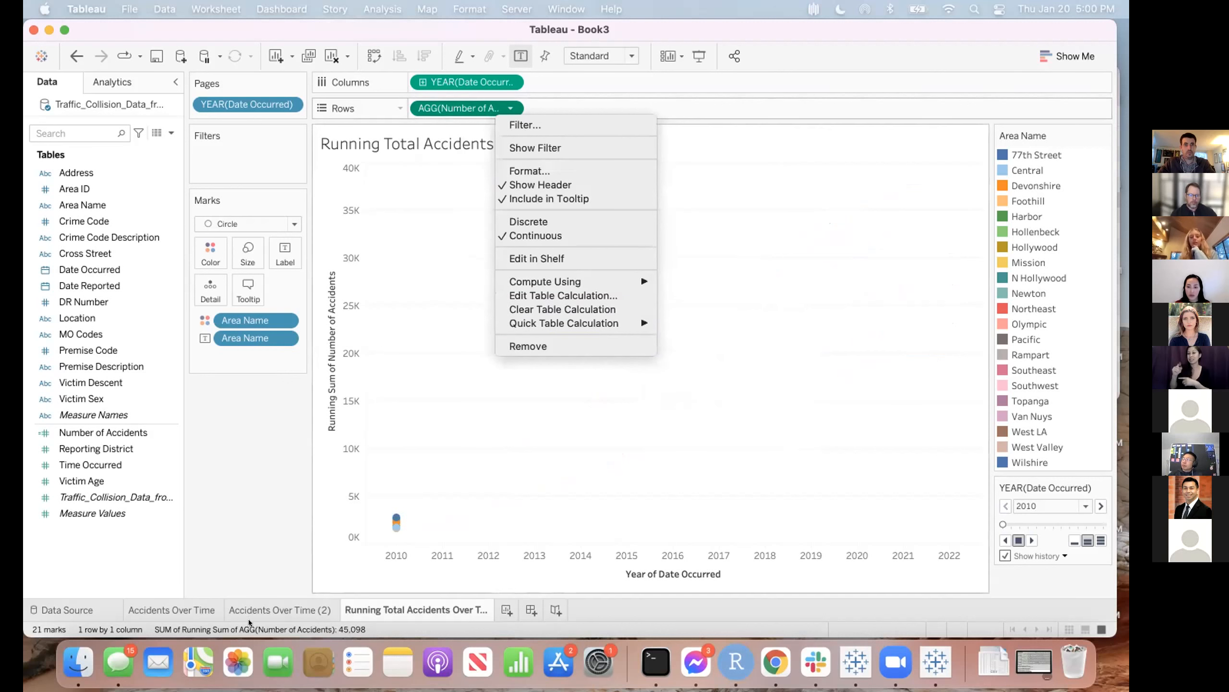
pyautogui.click(285, 609)
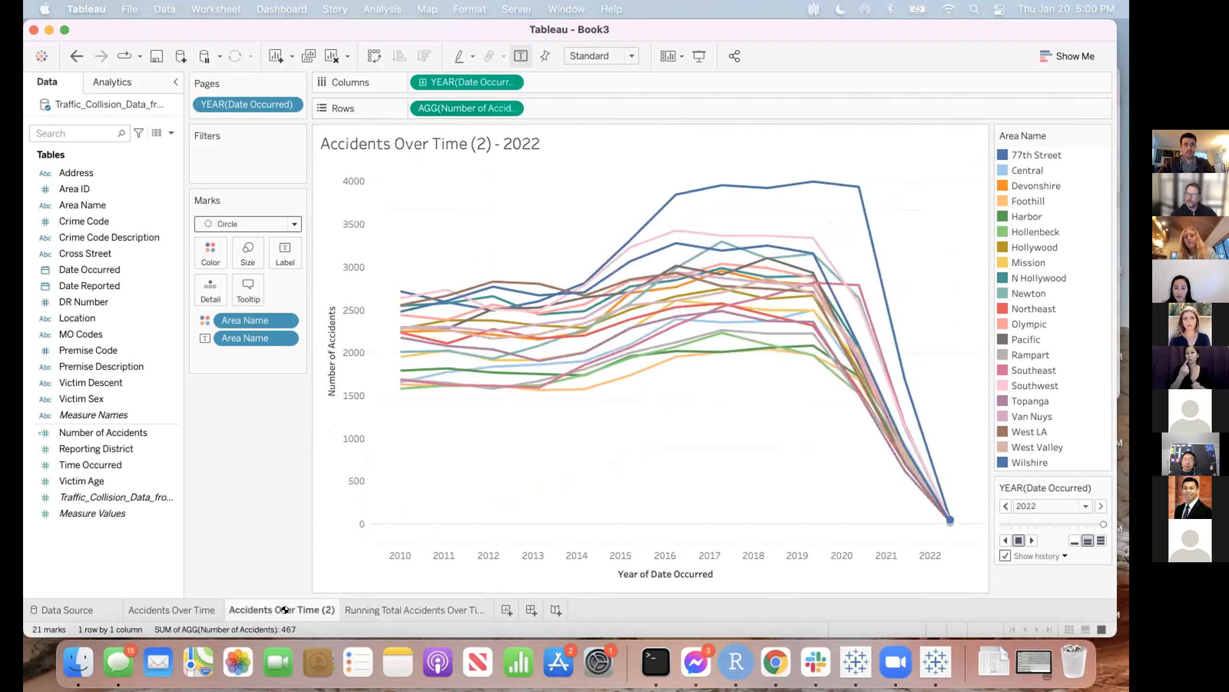
pyautogui.click(375, 609)
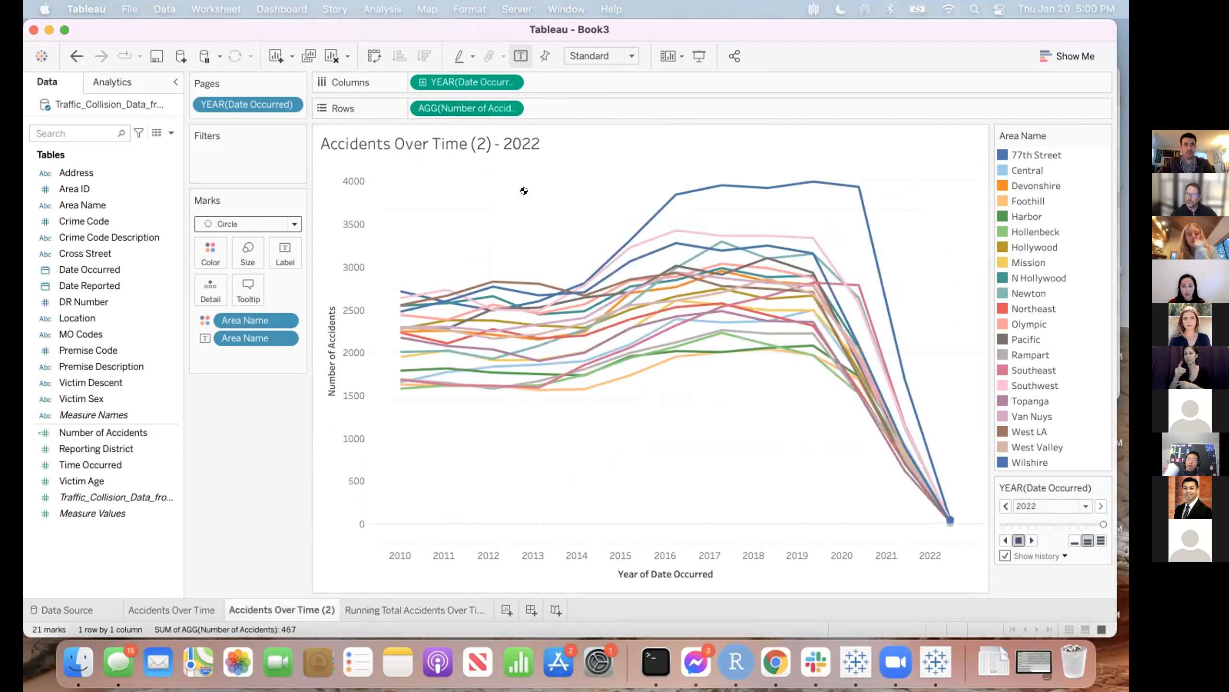
pyautogui.rightClick(508, 102)
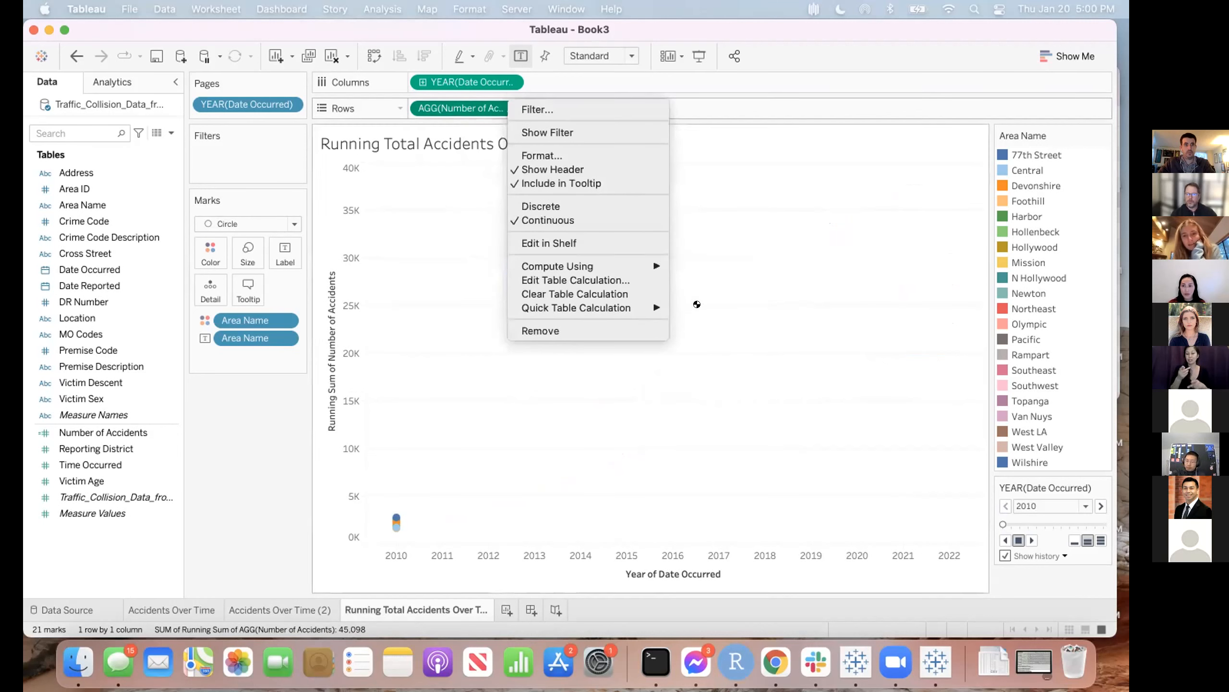
pyautogui.moveTo(634, 264)
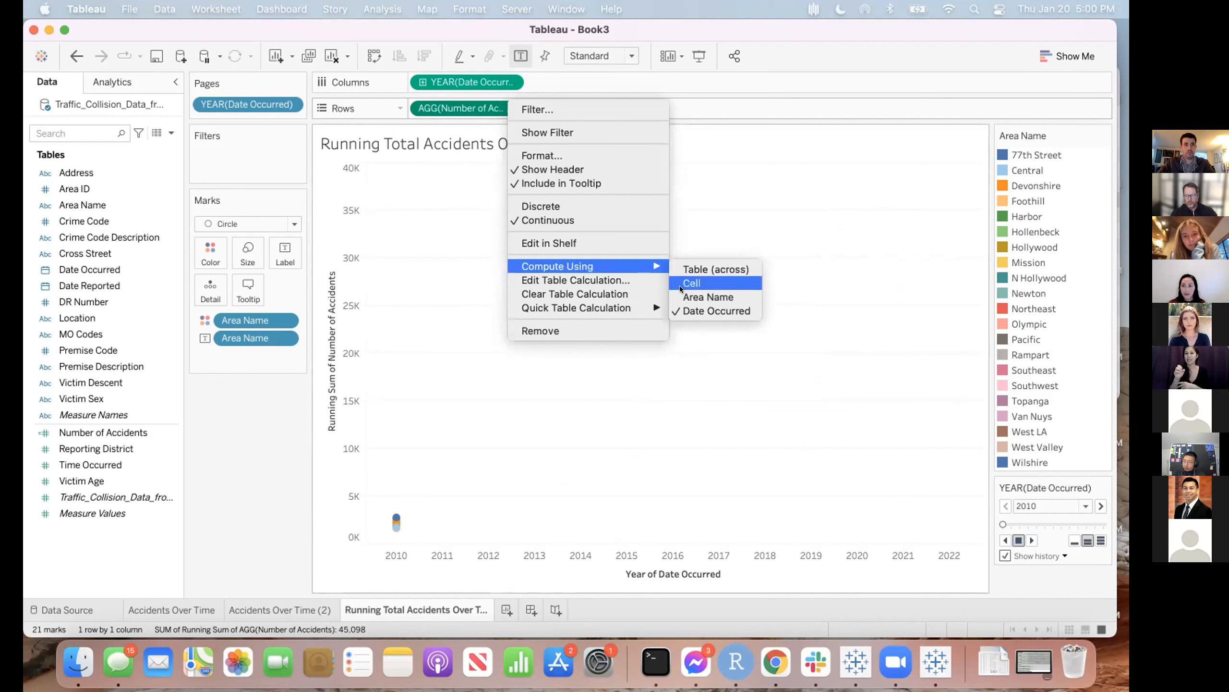
pyautogui.click(703, 225)
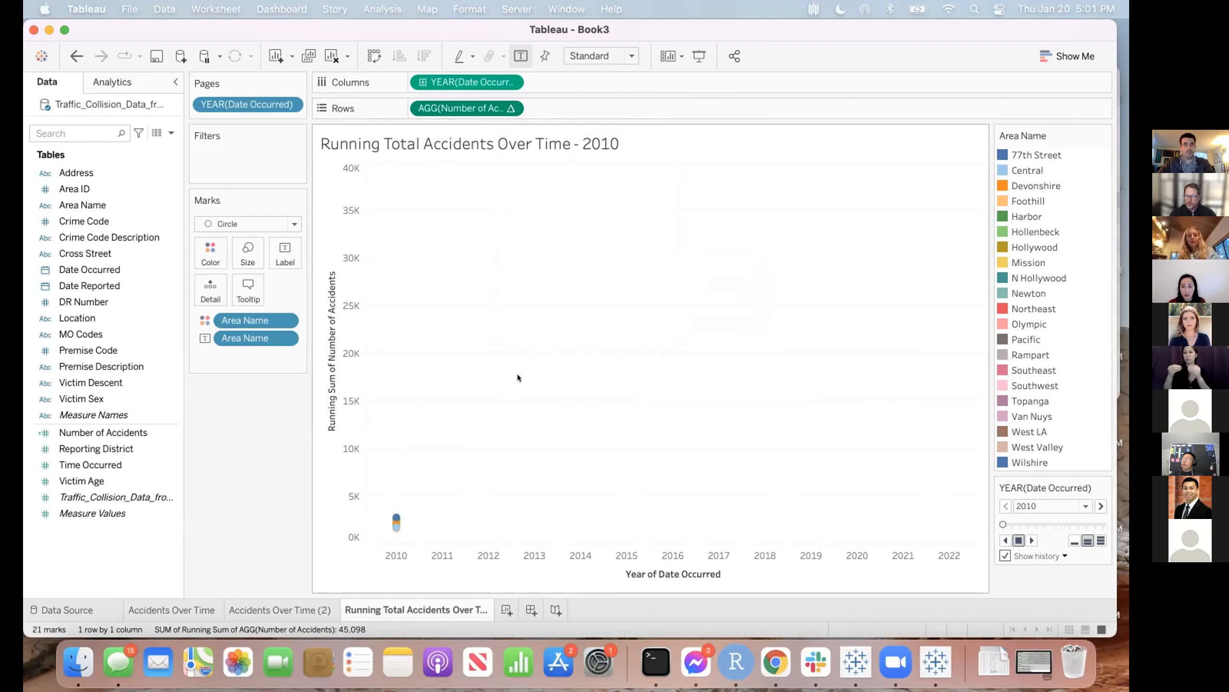
pyautogui.click(1028, 539)
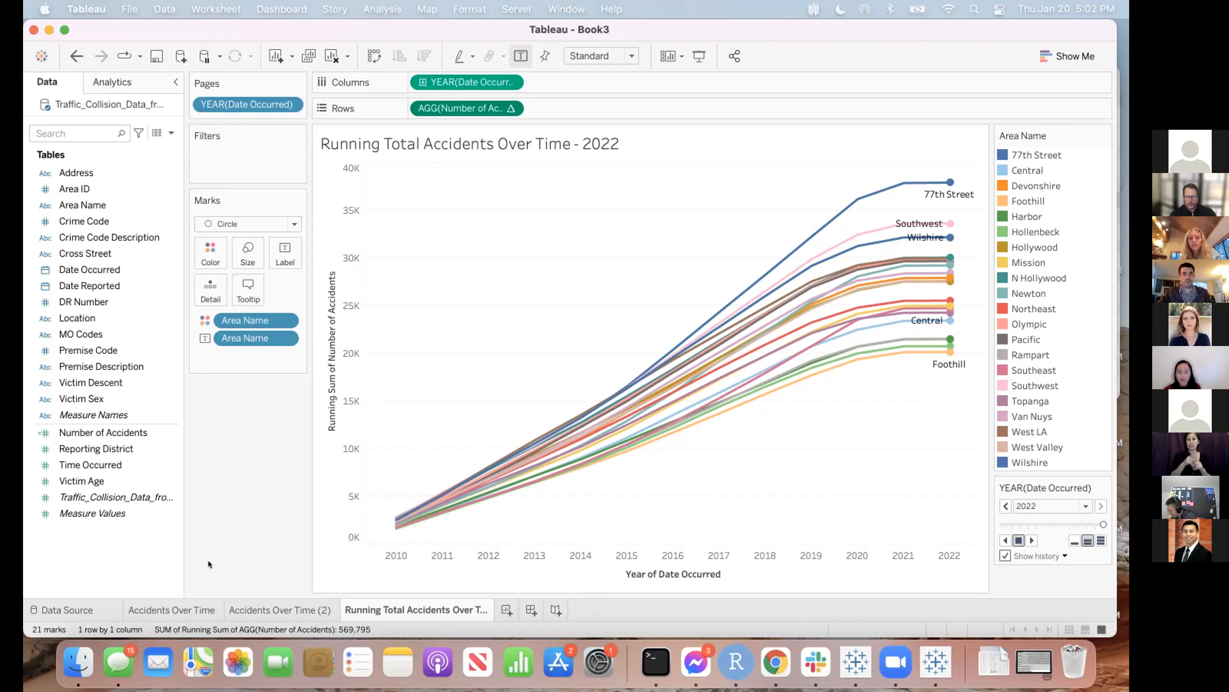
# - Create a dashboard with Accidents Over Time (2) placed above Running Total Accidents Over Time
pyautogui.click(531, 608)
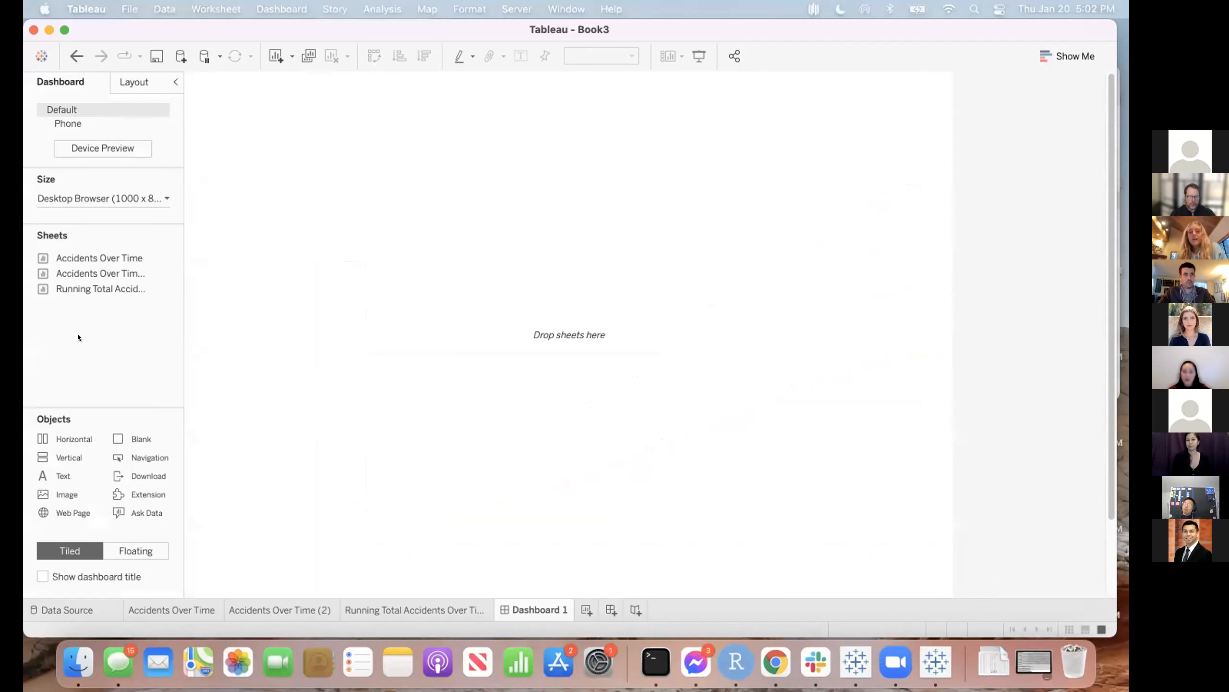
pyautogui.moveTo(113, 262)
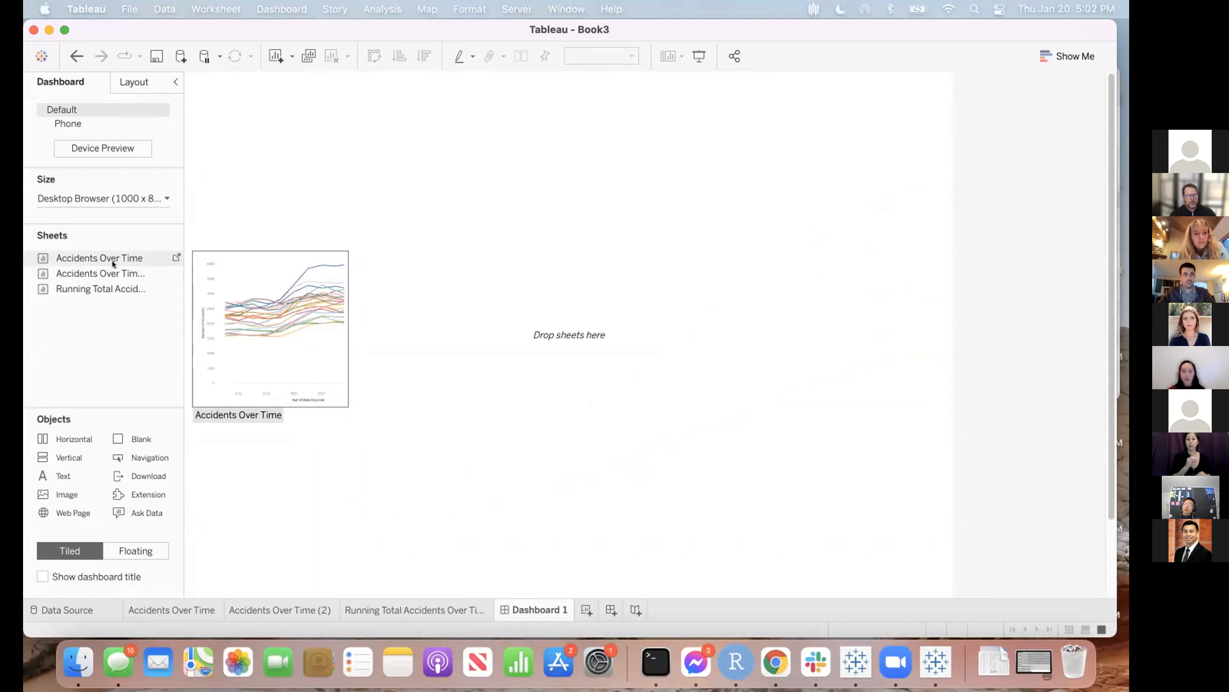
pyautogui.moveTo(117, 273); pyautogui.dragTo(452, 174)
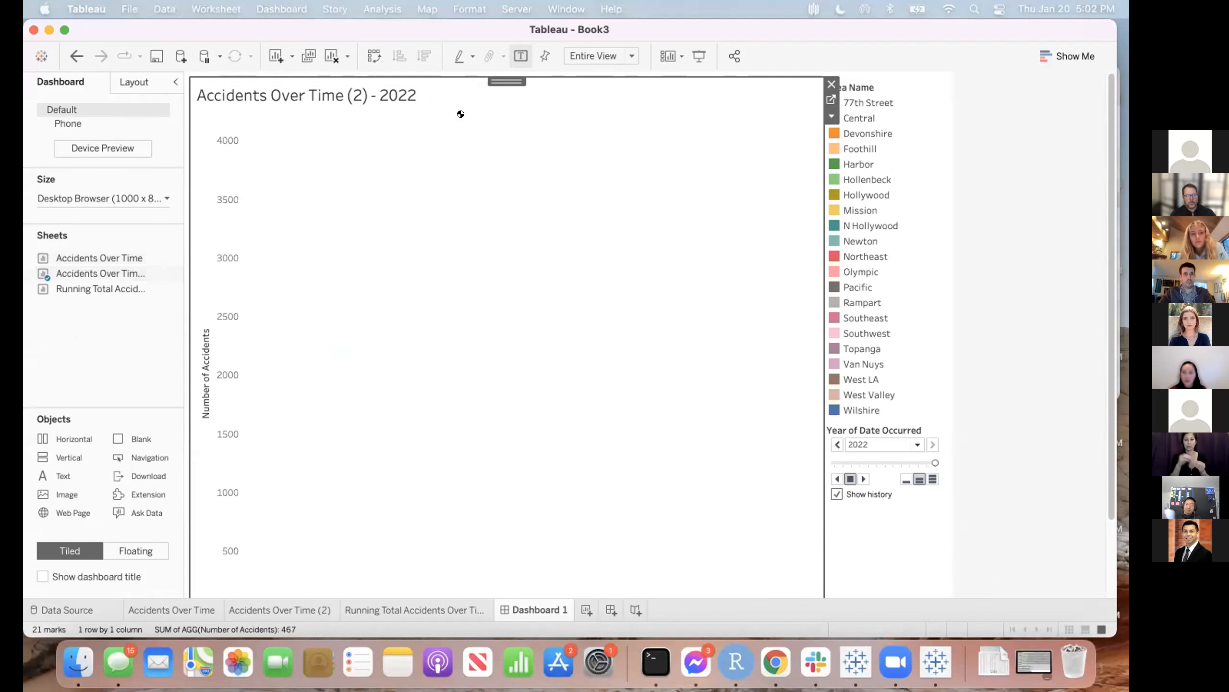
pyautogui.moveTo(126, 289); pyautogui.dragTo(530, 439)
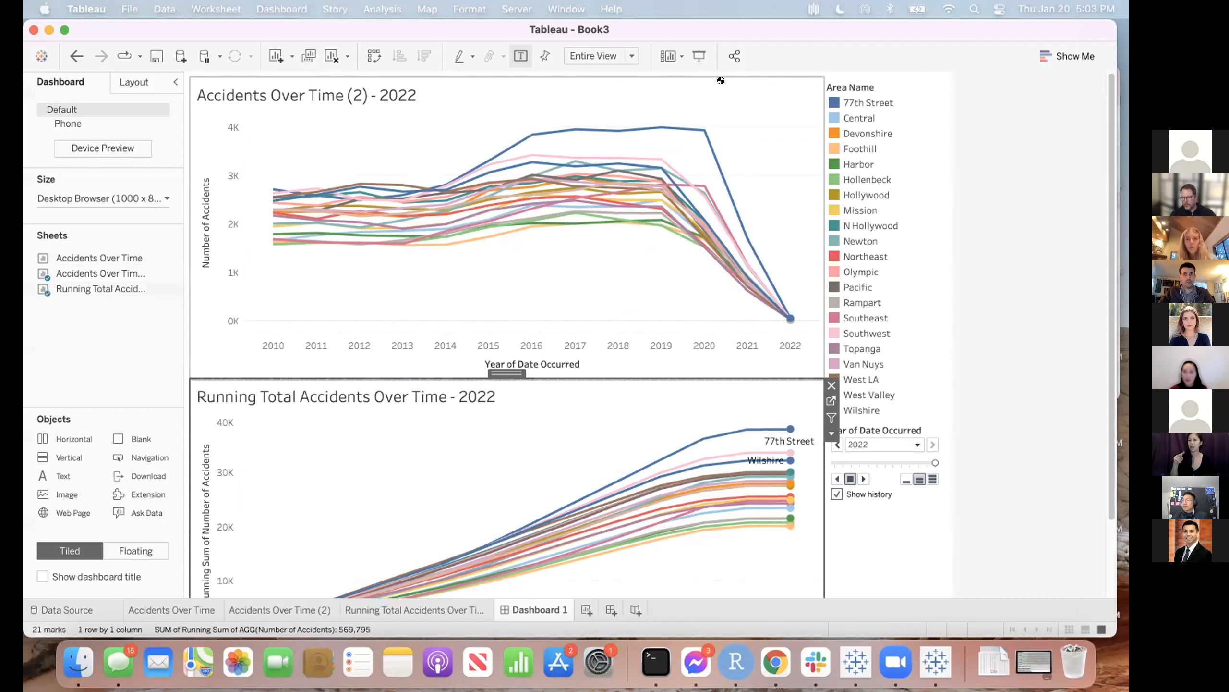
# - Use both Accidents Over Time (2) and the running total chart as dashboard filters, and check the dashboard size settings
pyautogui.click(641, 183)
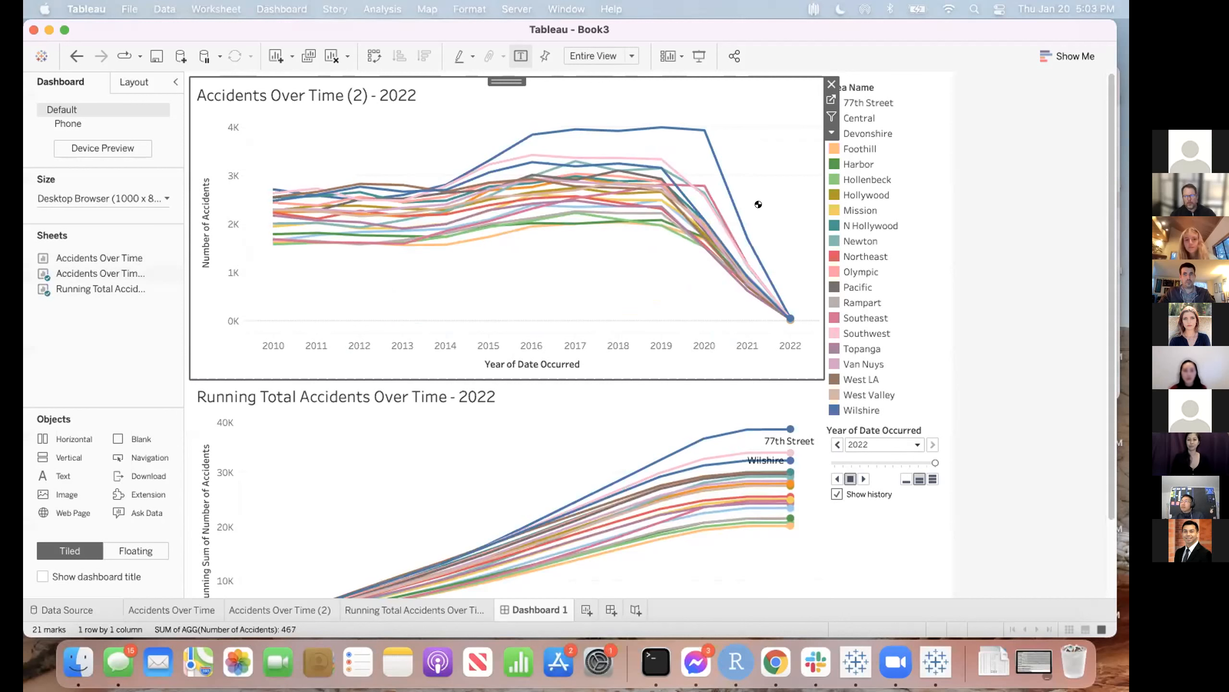
pyautogui.click(681, 402)
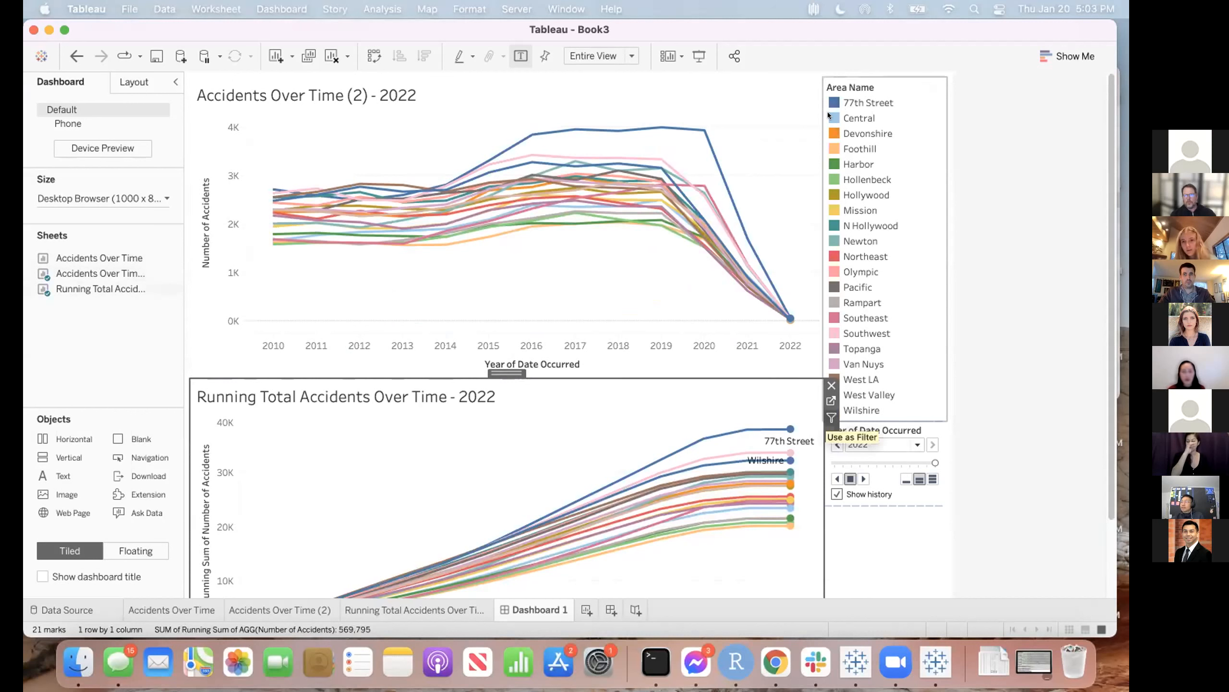
pyautogui.click(751, 200)
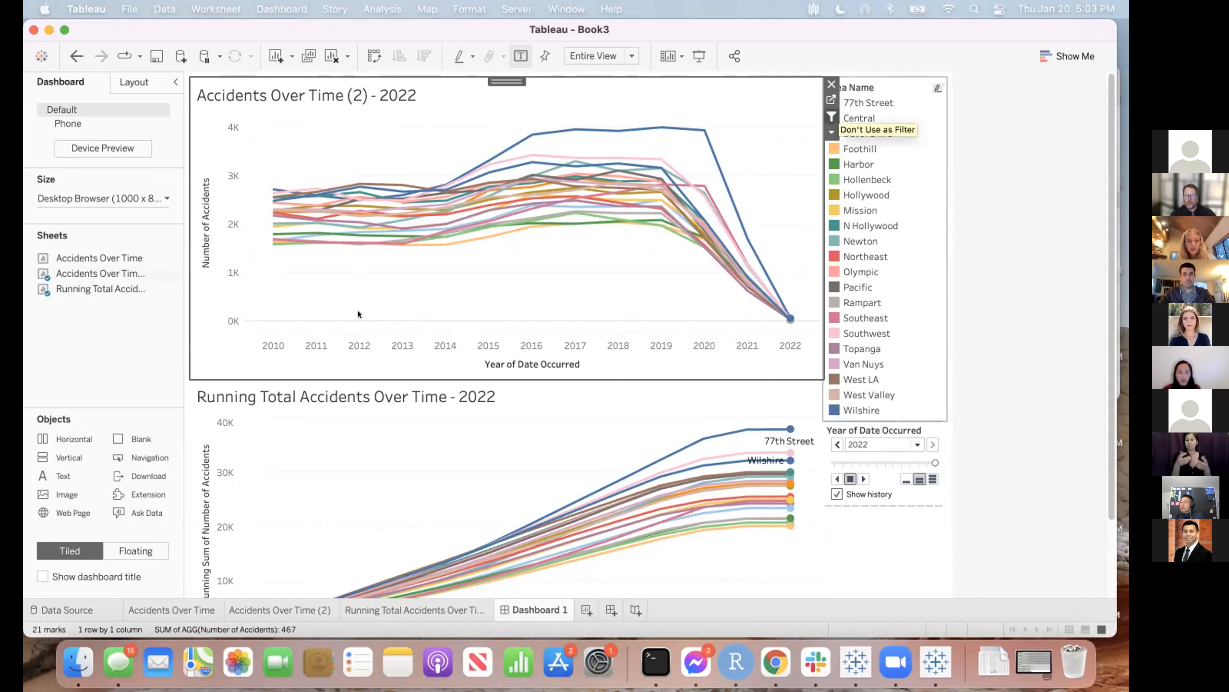
pyautogui.click(163, 195)
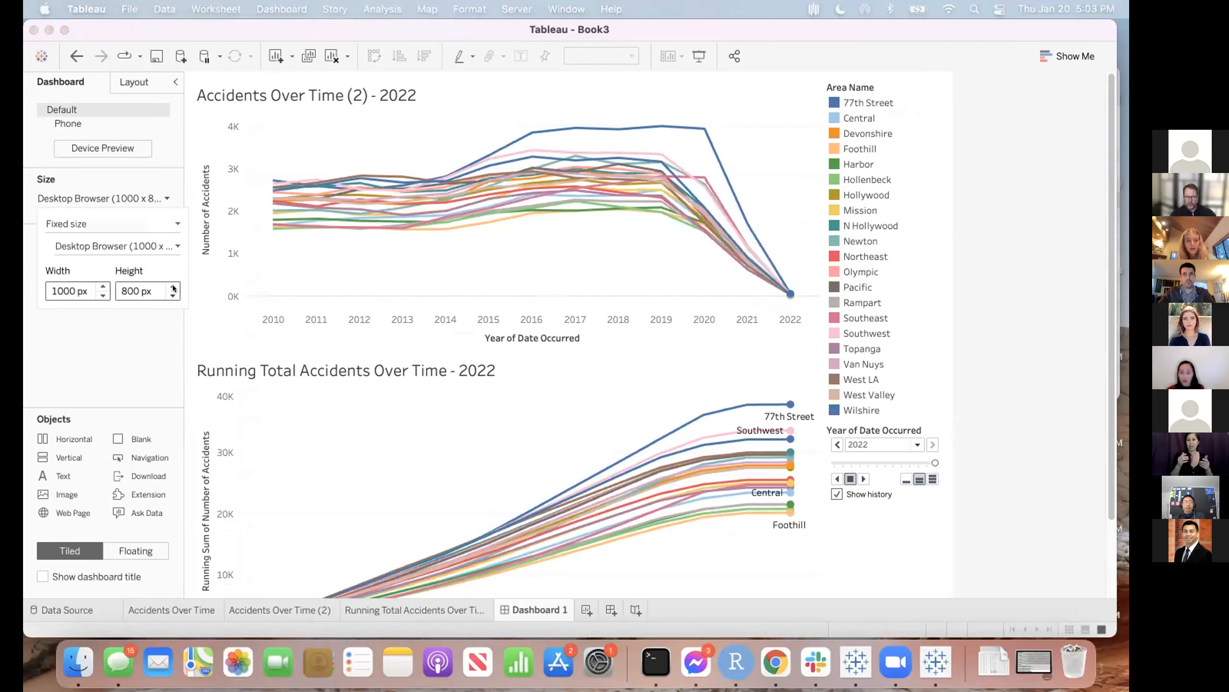
pyautogui.click(670, 370)
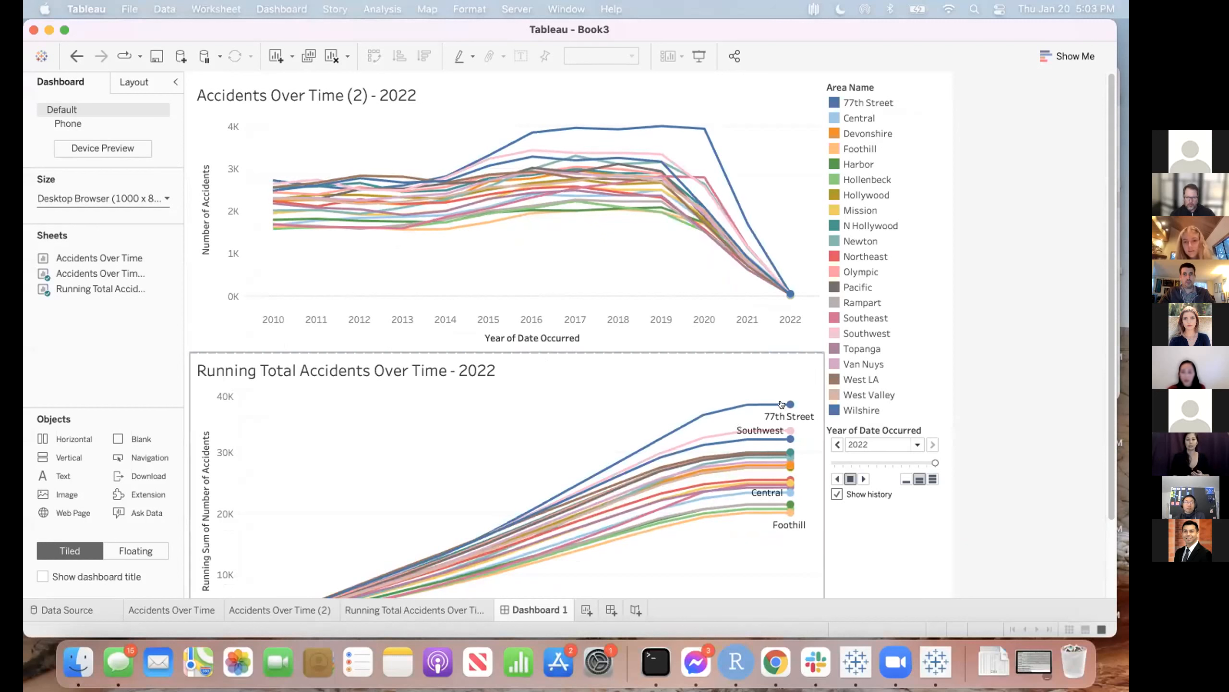
# - Test filtering the dashboard by the 2022 mark for 77th Street in the running total chart, and clear the selection
pyautogui.moveTo(781, 404)
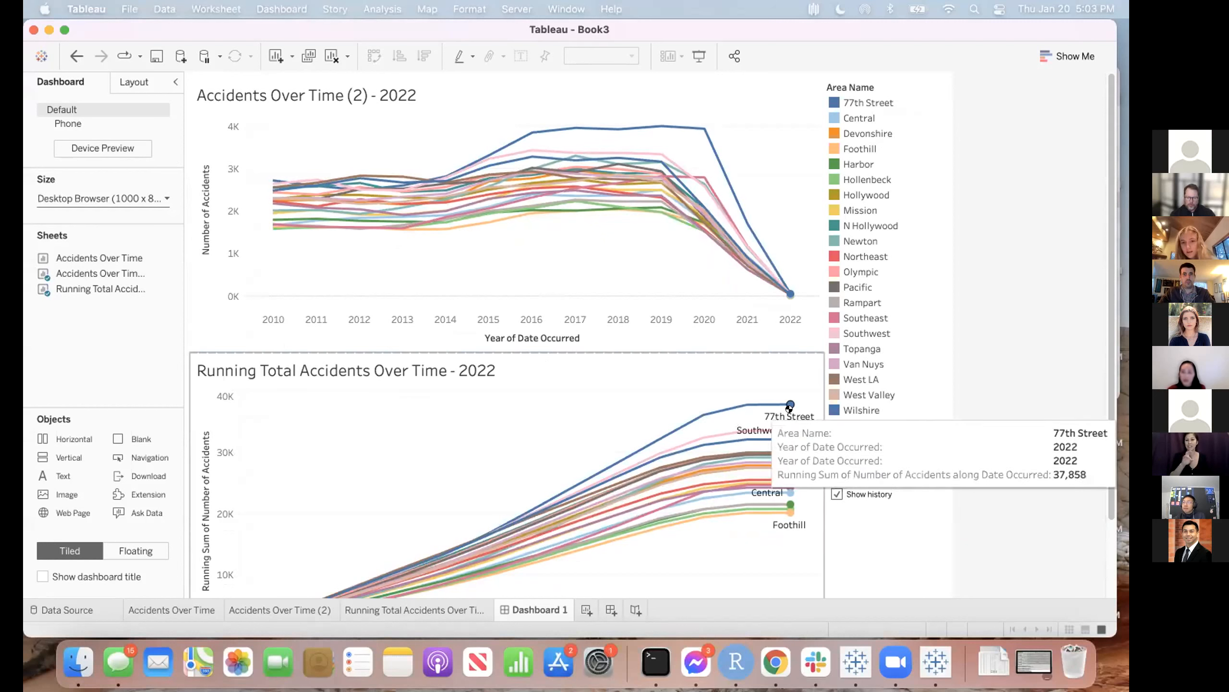
pyautogui.click(790, 407)
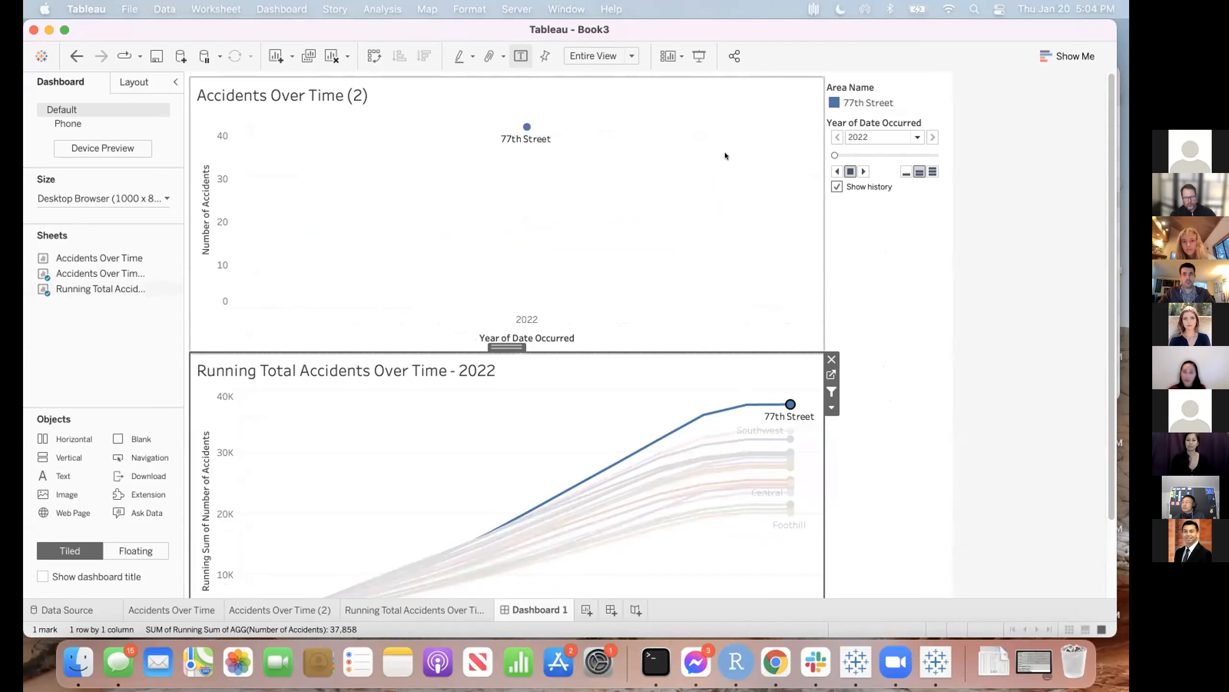
pyautogui.moveTo(522, 131)
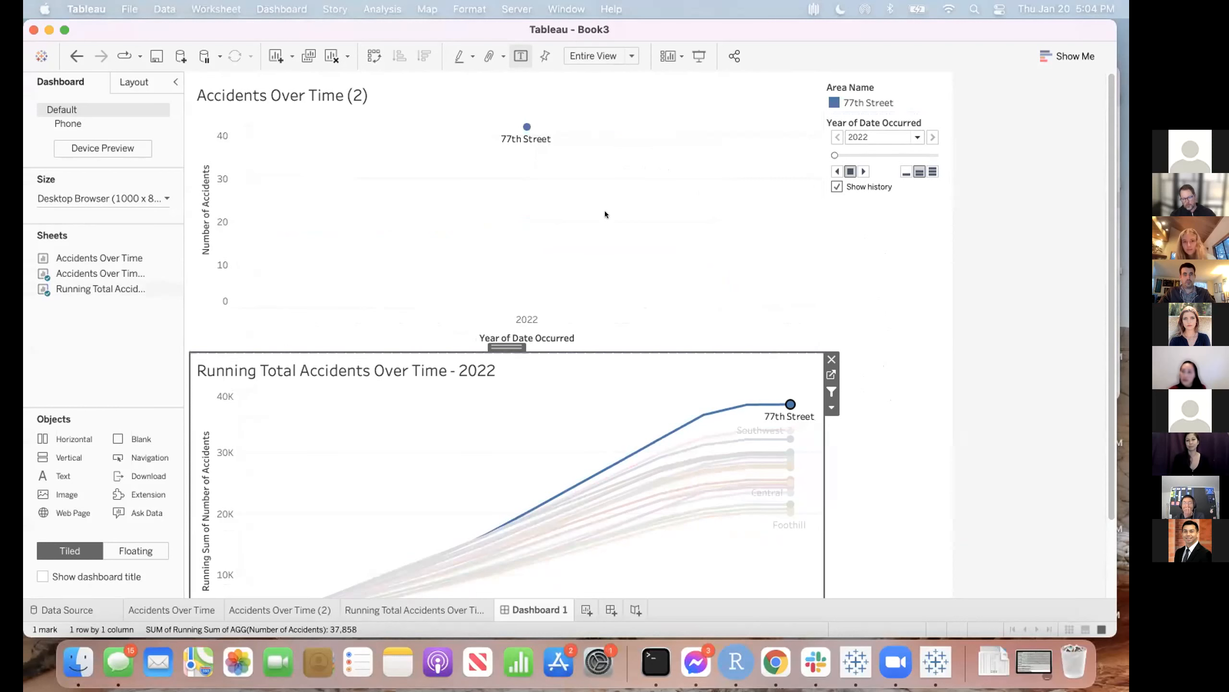
pyautogui.moveTo(782, 410)
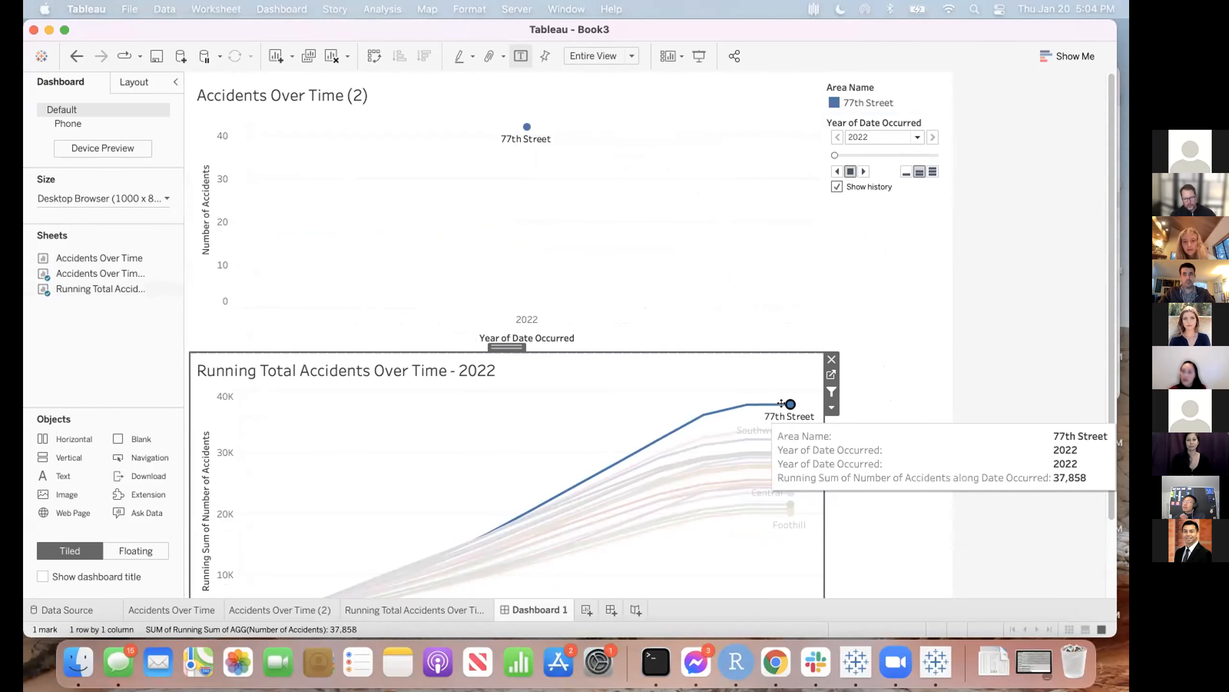
pyautogui.rightClick(731, 383)
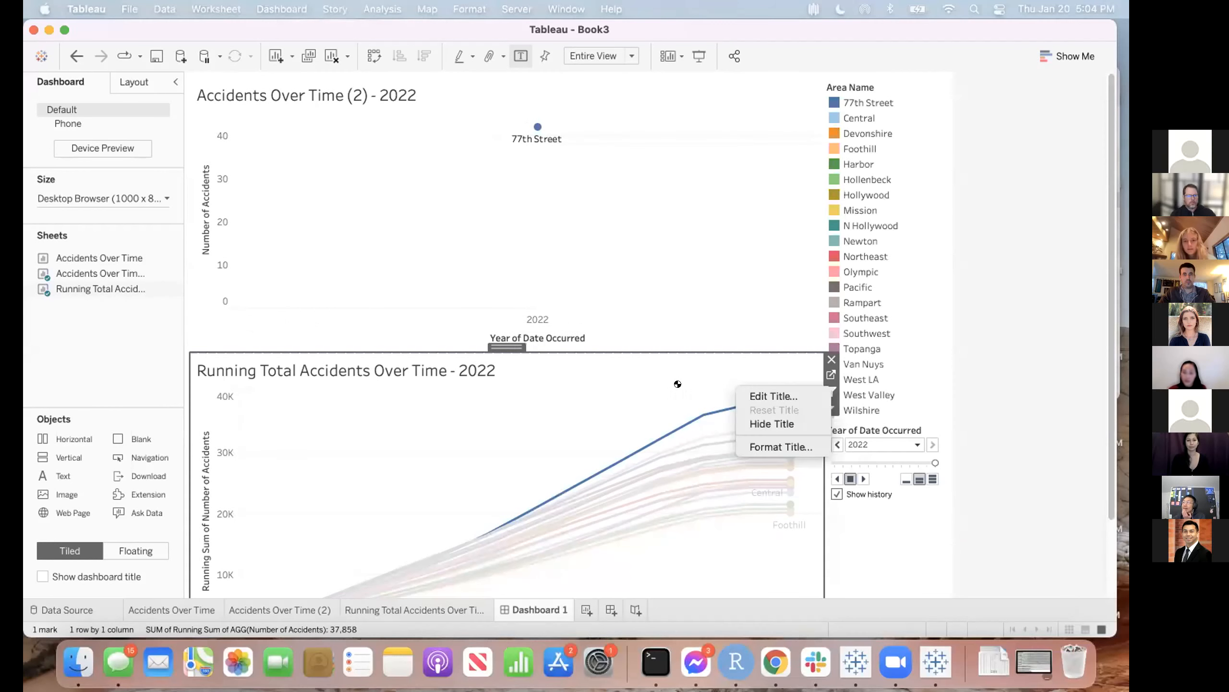
pyautogui.click(656, 382)
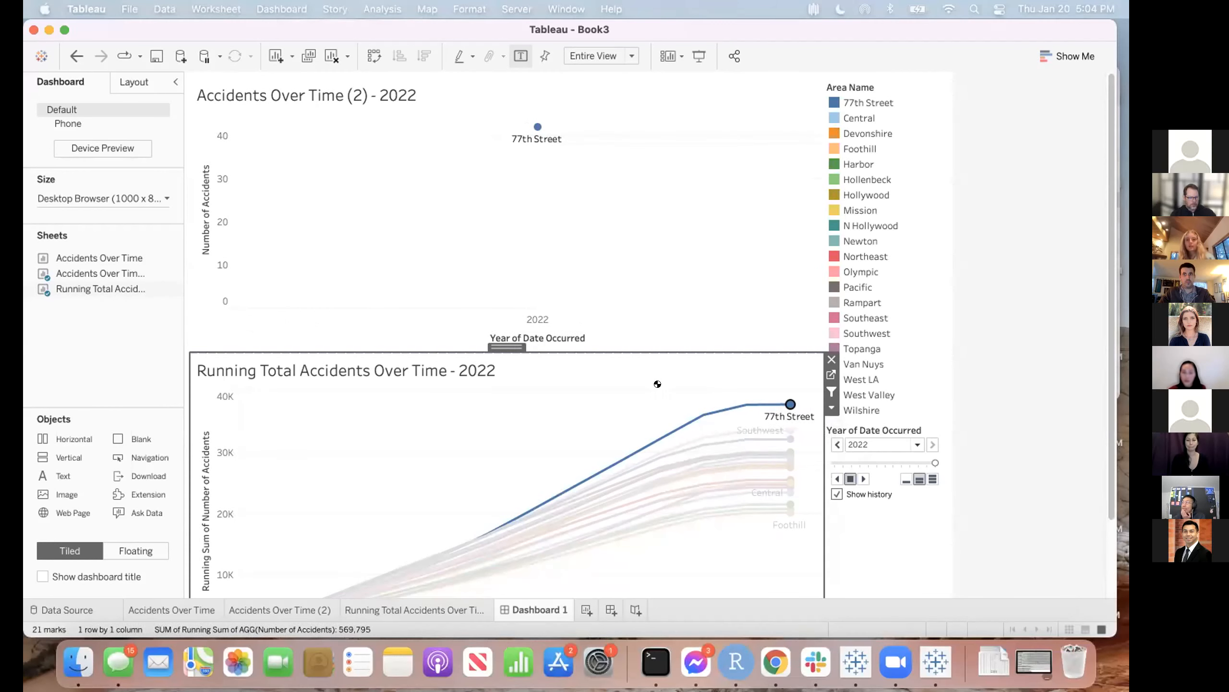
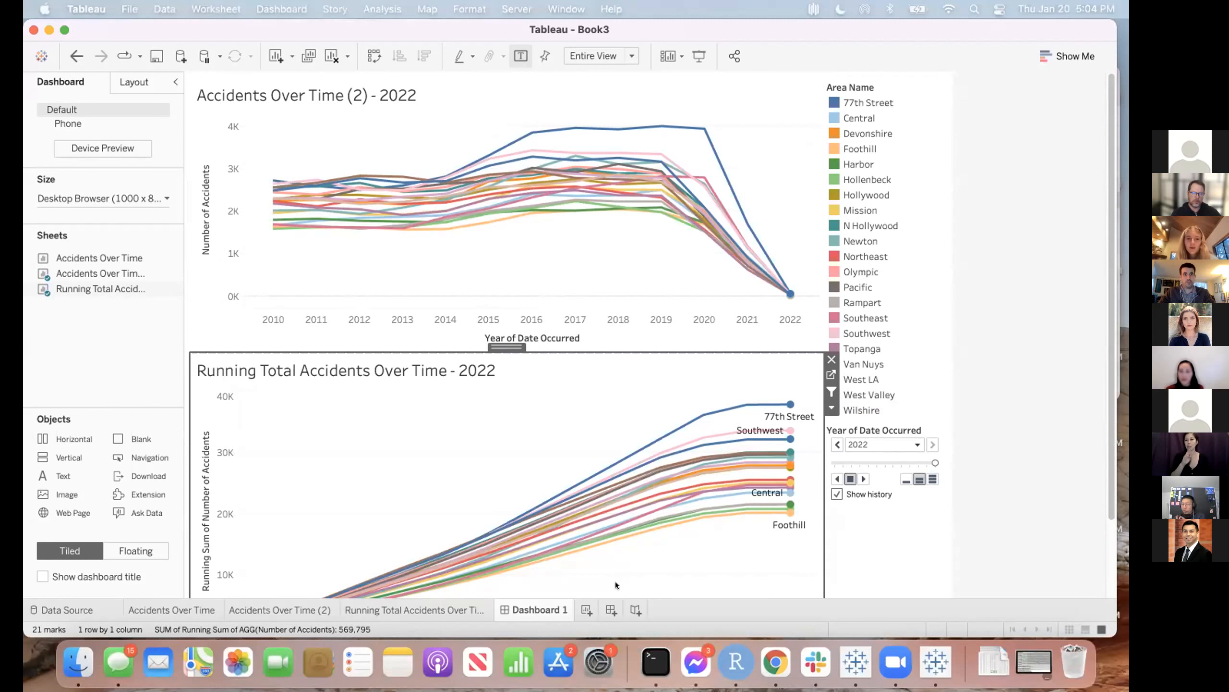
# - Add a new worksheet and turn on automatic updates for the data source preview to show the Location values
pyautogui.click(585, 609)
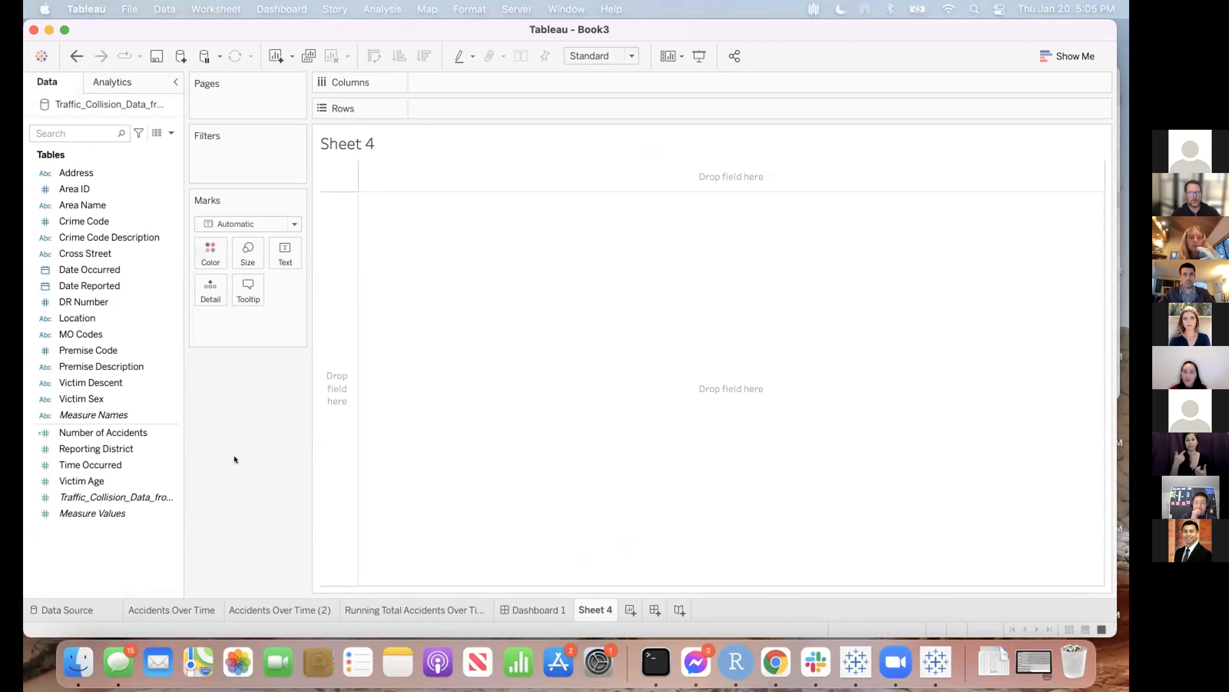
pyautogui.click(67, 610)
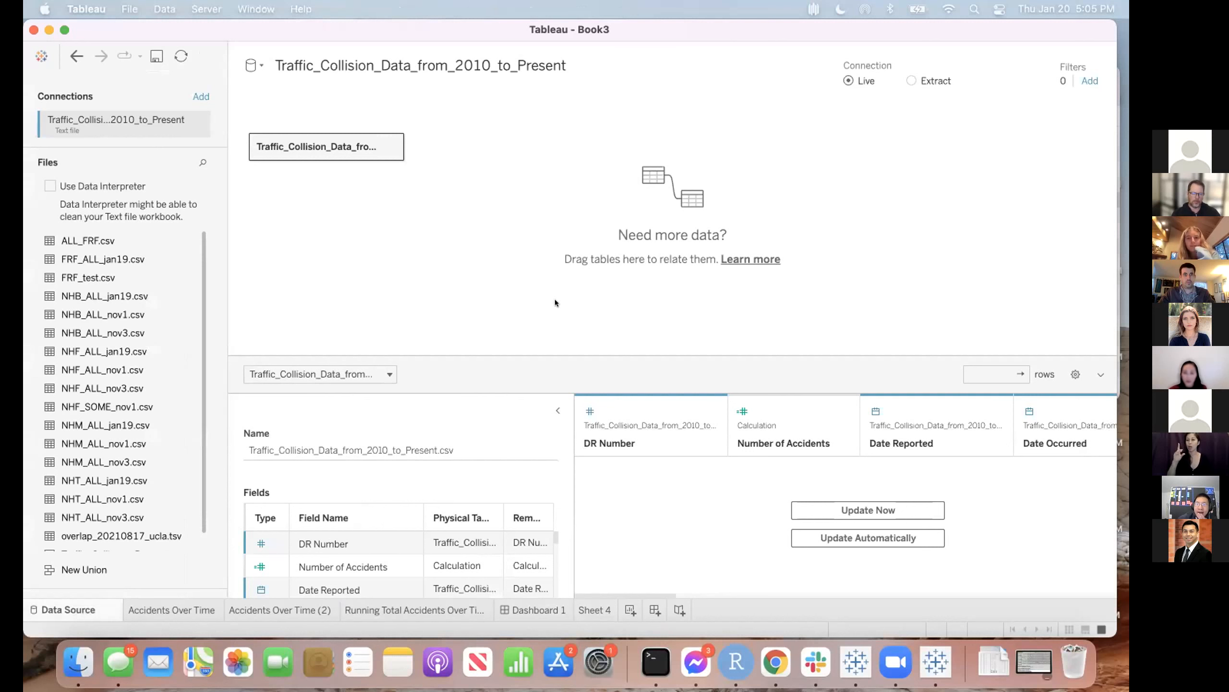
pyautogui.hscroll(10, 745, 443)
pyautogui.hscroll(6, 755, 450)
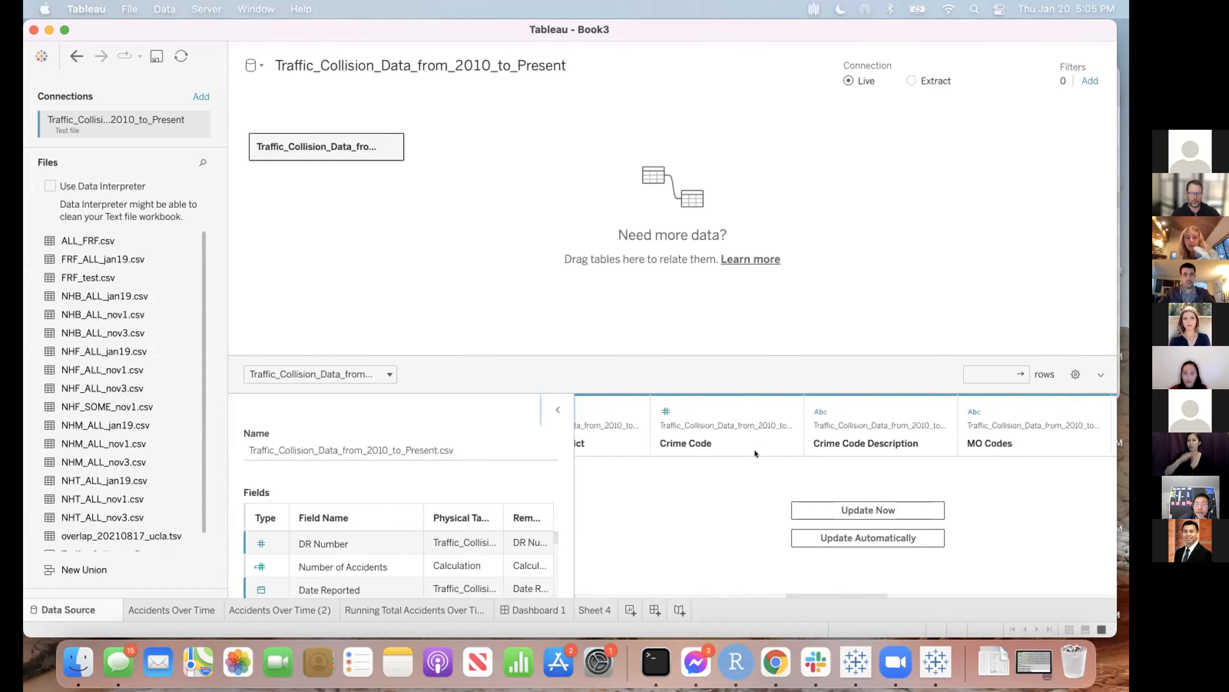
pyautogui.hscroll(8, 754, 450)
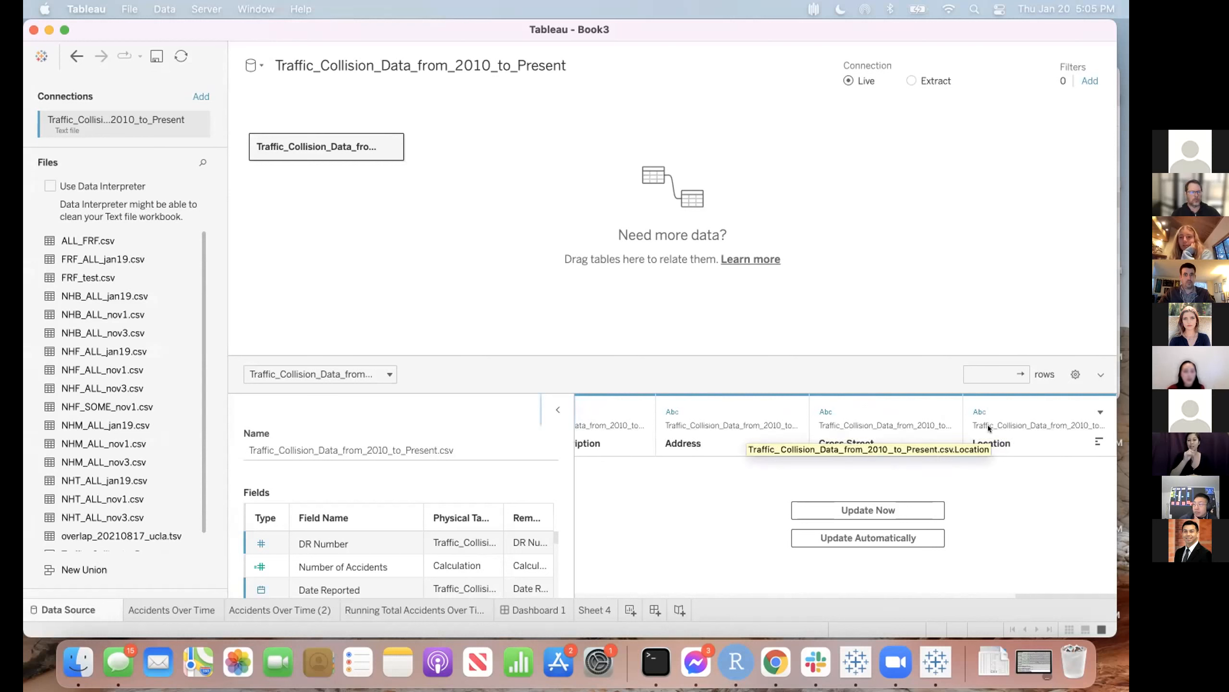
pyautogui.click(885, 537)
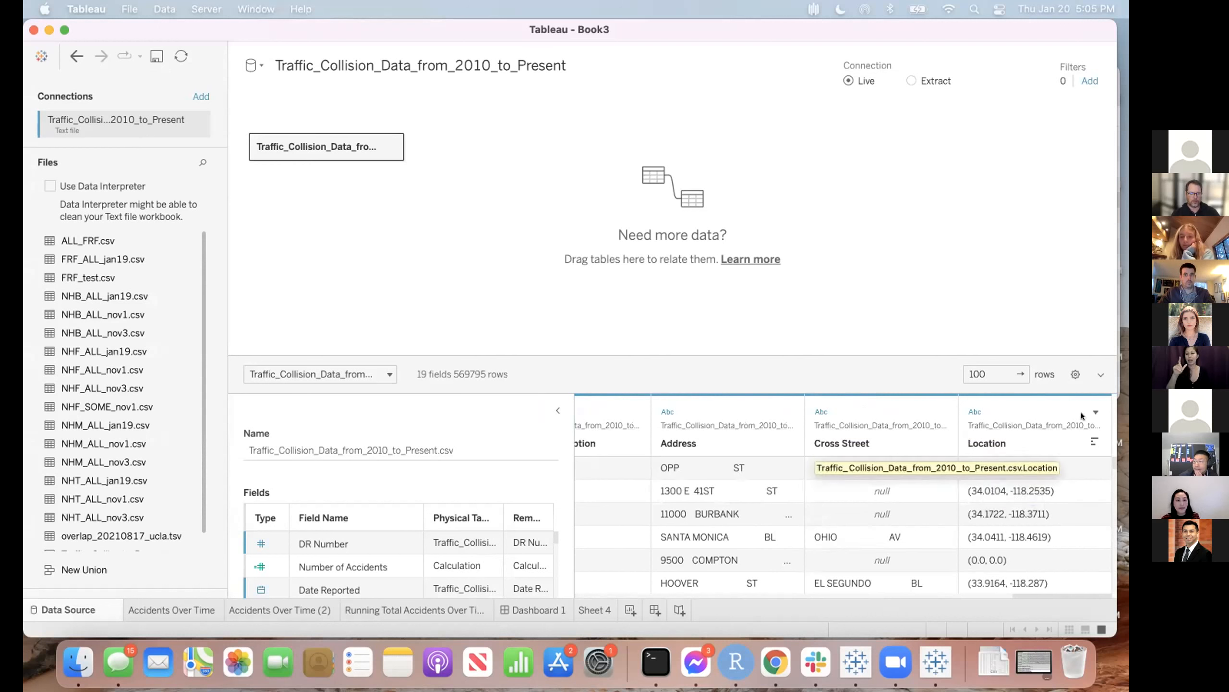
# - Split the Location field into separate coordinate fields and bring the two resulting columns into view
pyautogui.click(1095, 412)
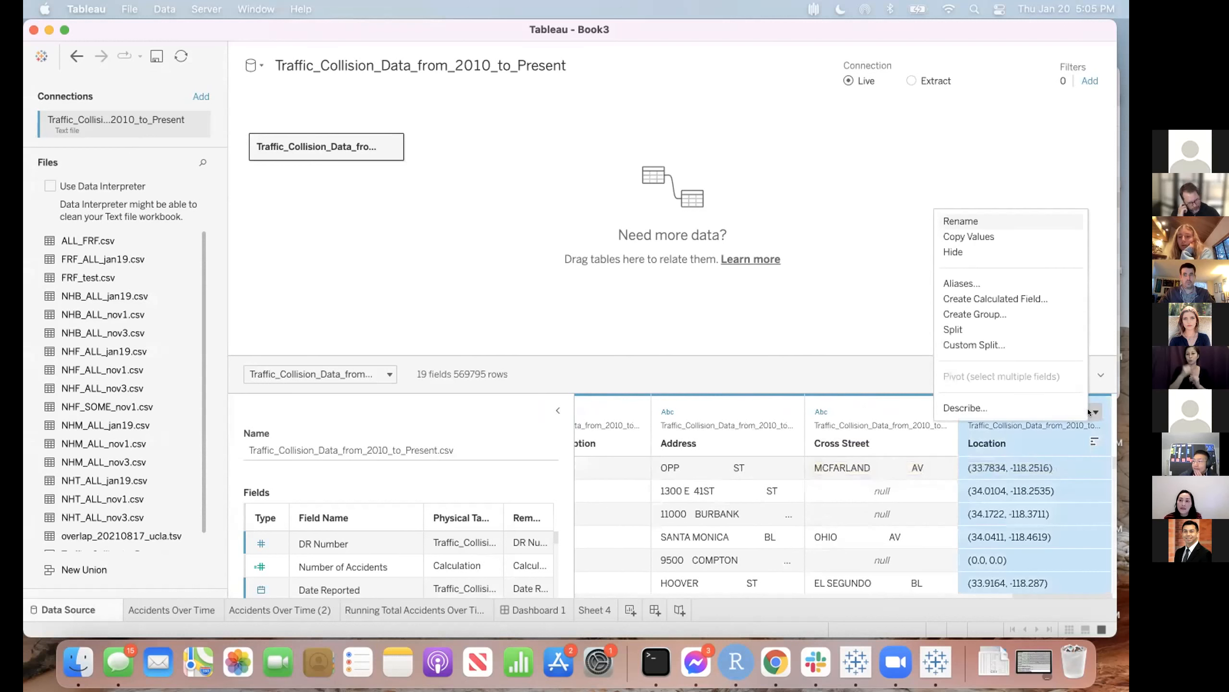
pyautogui.click(960, 329)
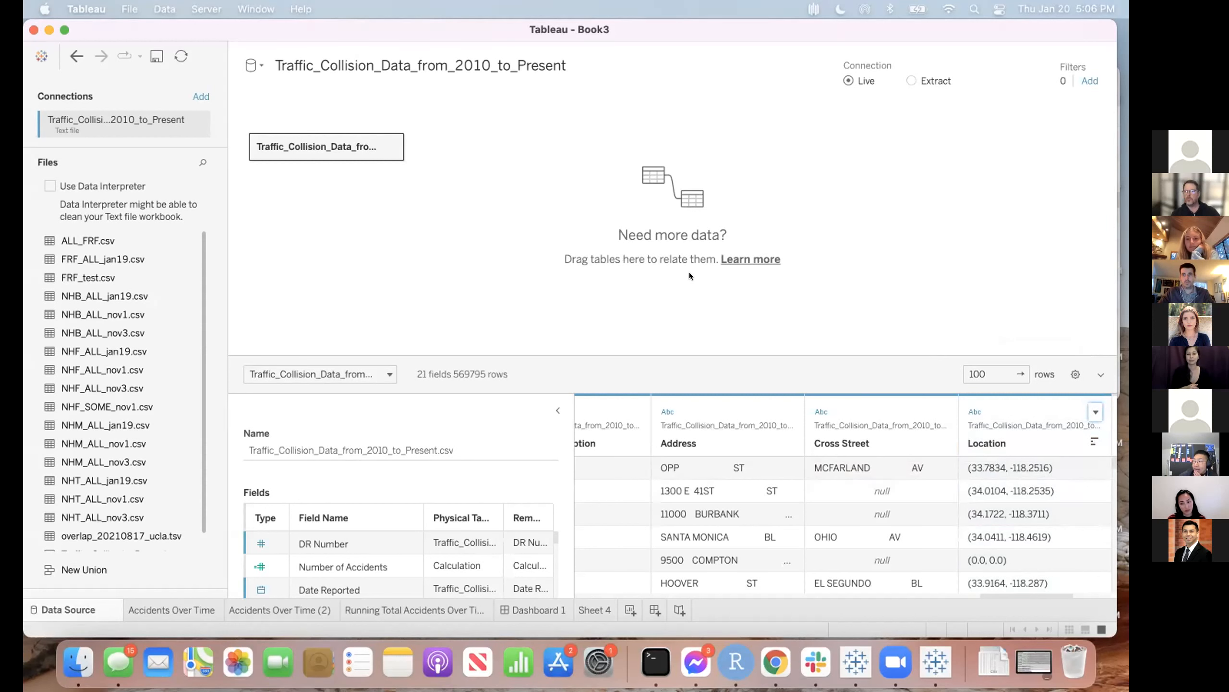
pyautogui.hscroll(3, 1045, 473)
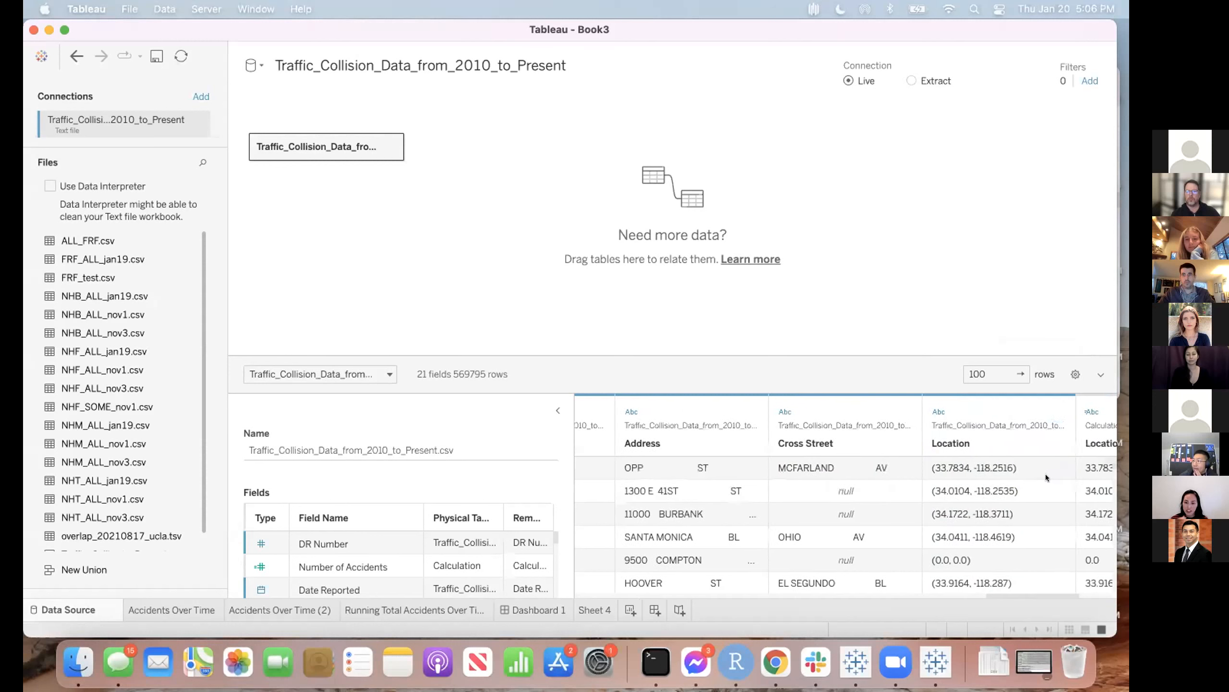
pyautogui.hscroll(4, 1044, 473)
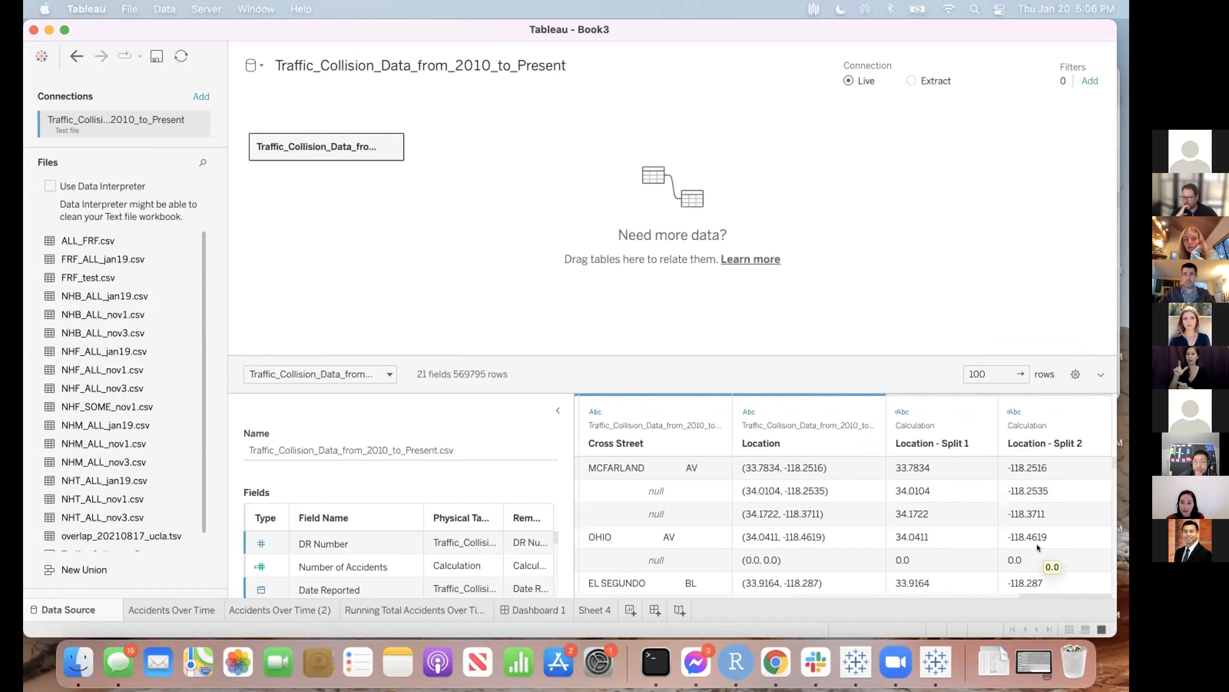
# - Rename the first Location split field as Latitude and the second as Longitude
pyautogui.doubleClick(928, 448)
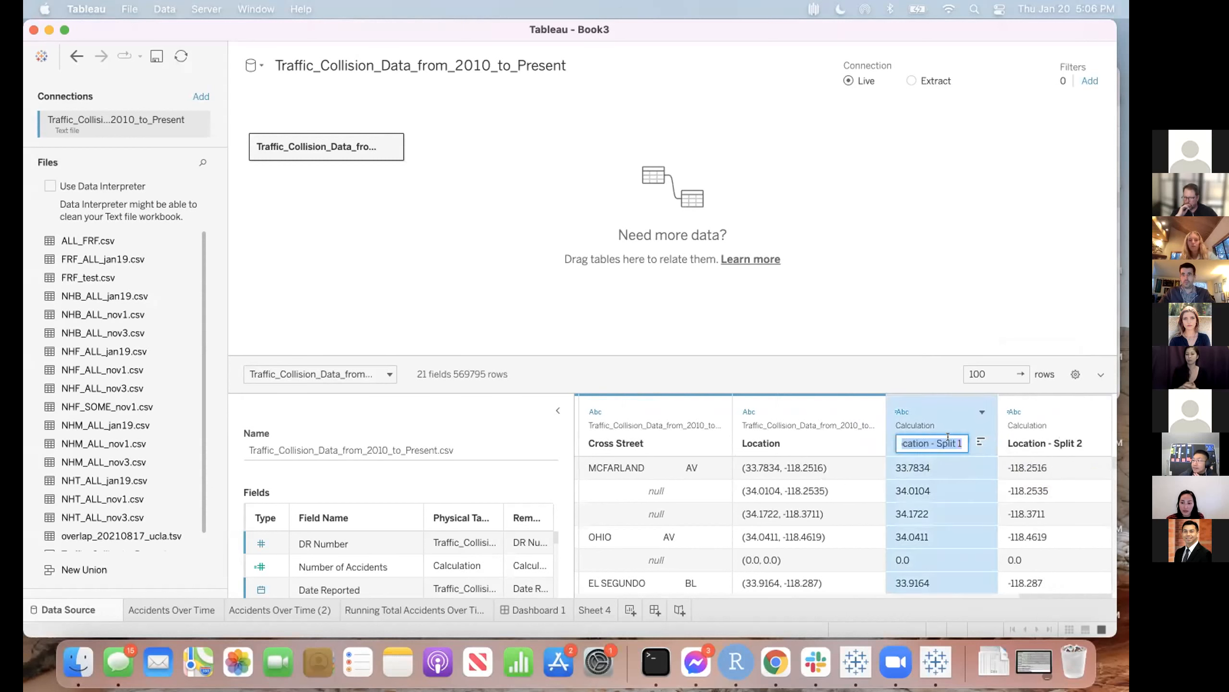
pyautogui.write('Latitude')
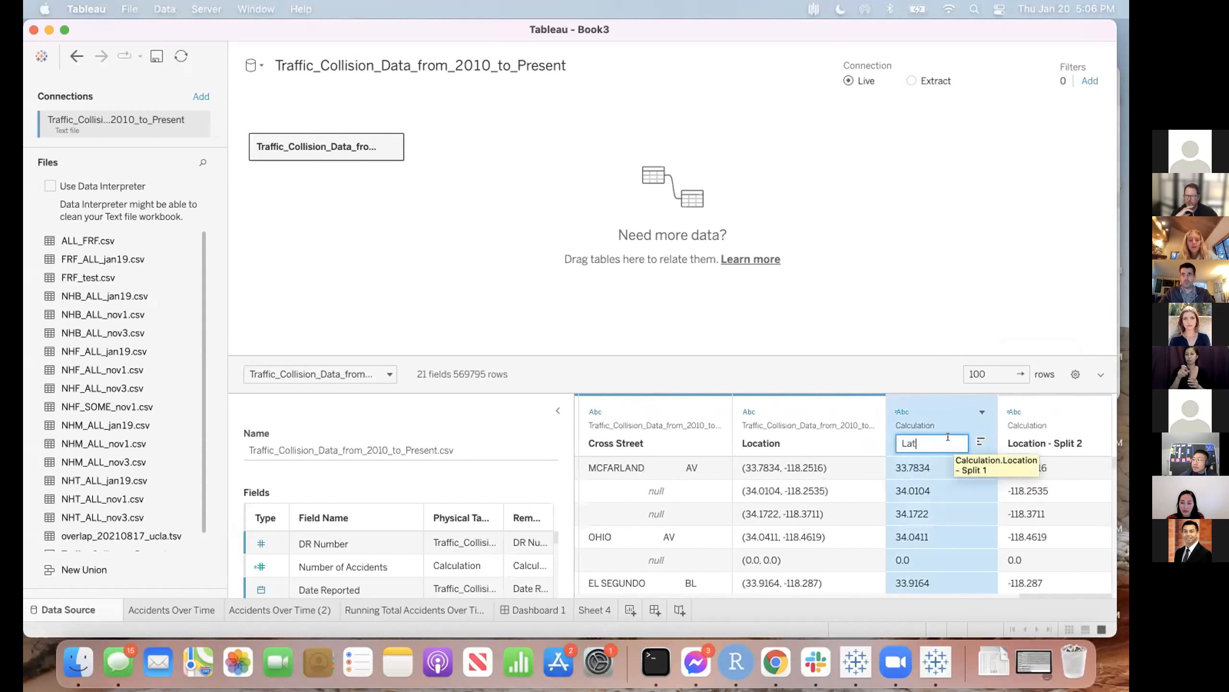
pyautogui.doubleClick(1026, 441)
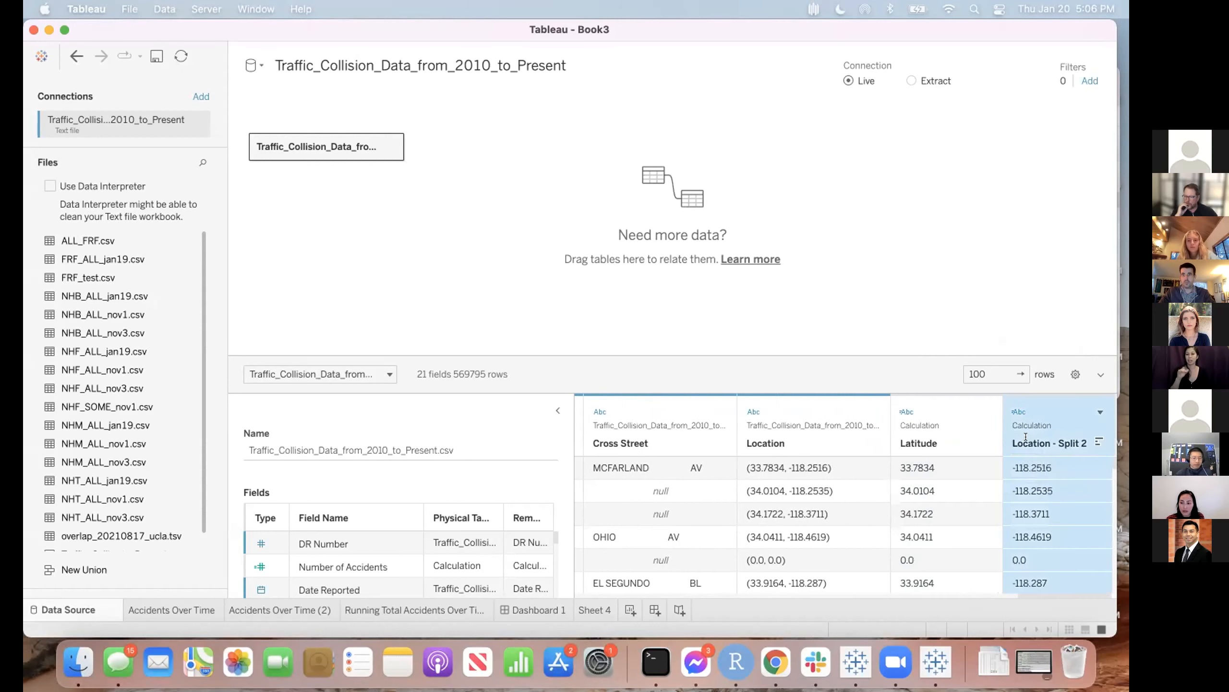
pyautogui.write('Longitude')
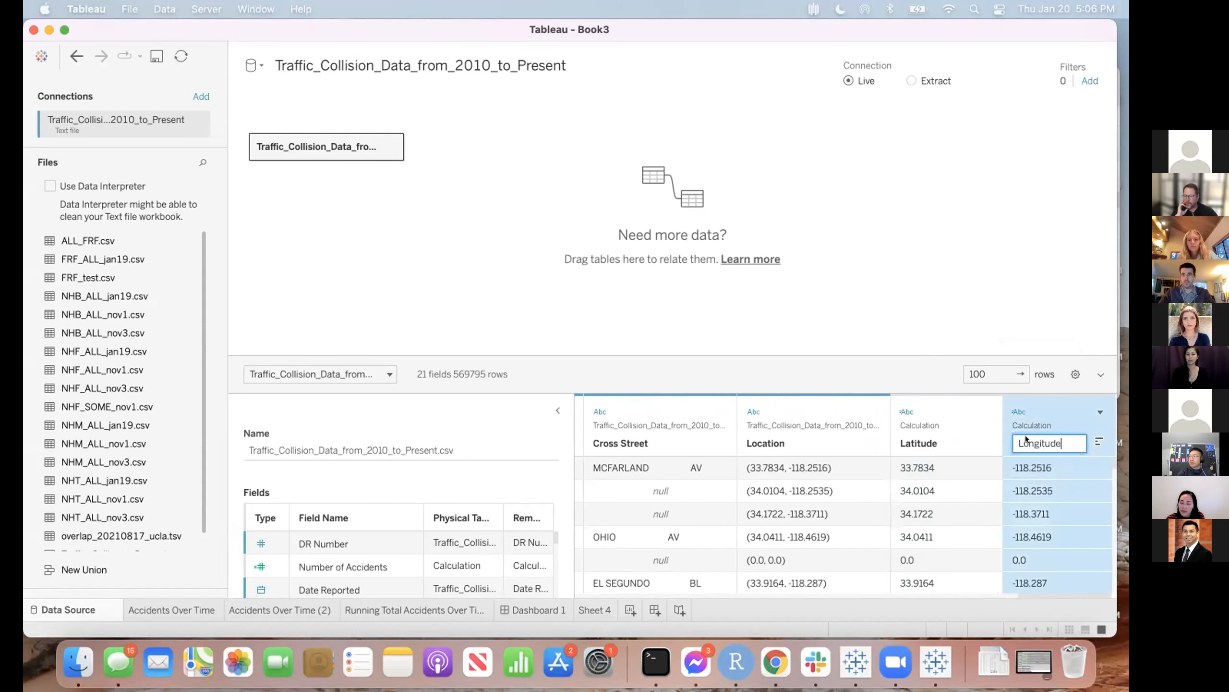
pyautogui.click(936, 239)
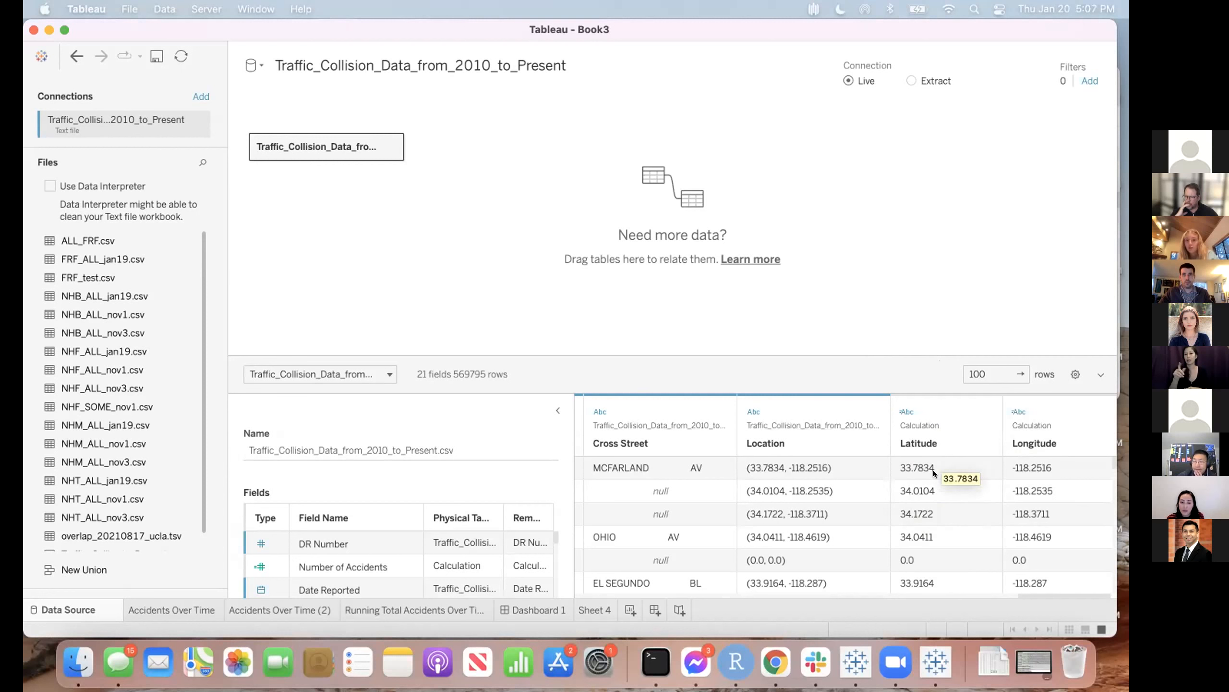
pyautogui.click(904, 413)
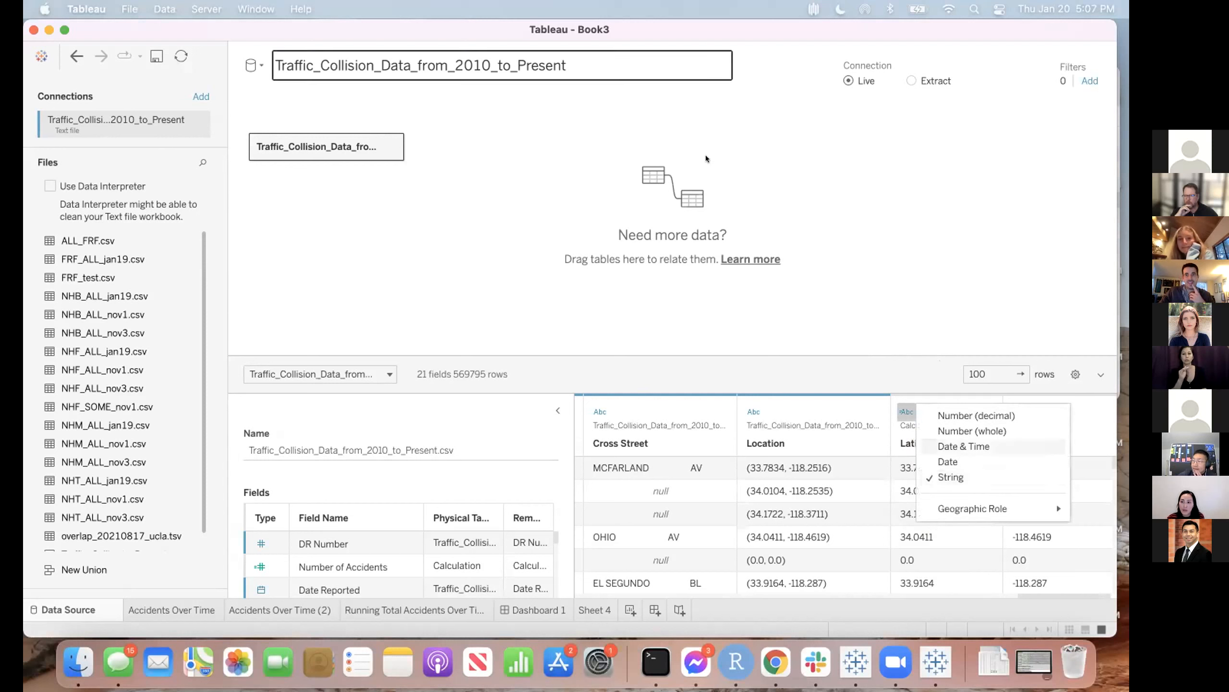
pyautogui.click(874, 253)
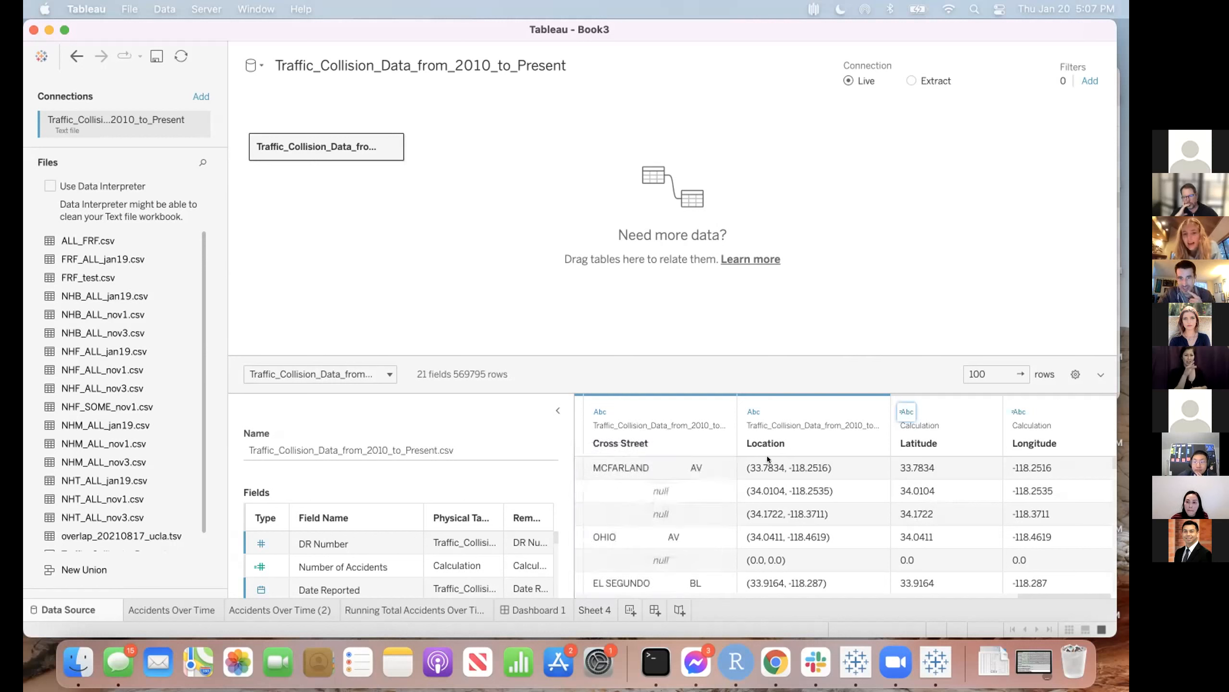
pyautogui.click(867, 411)
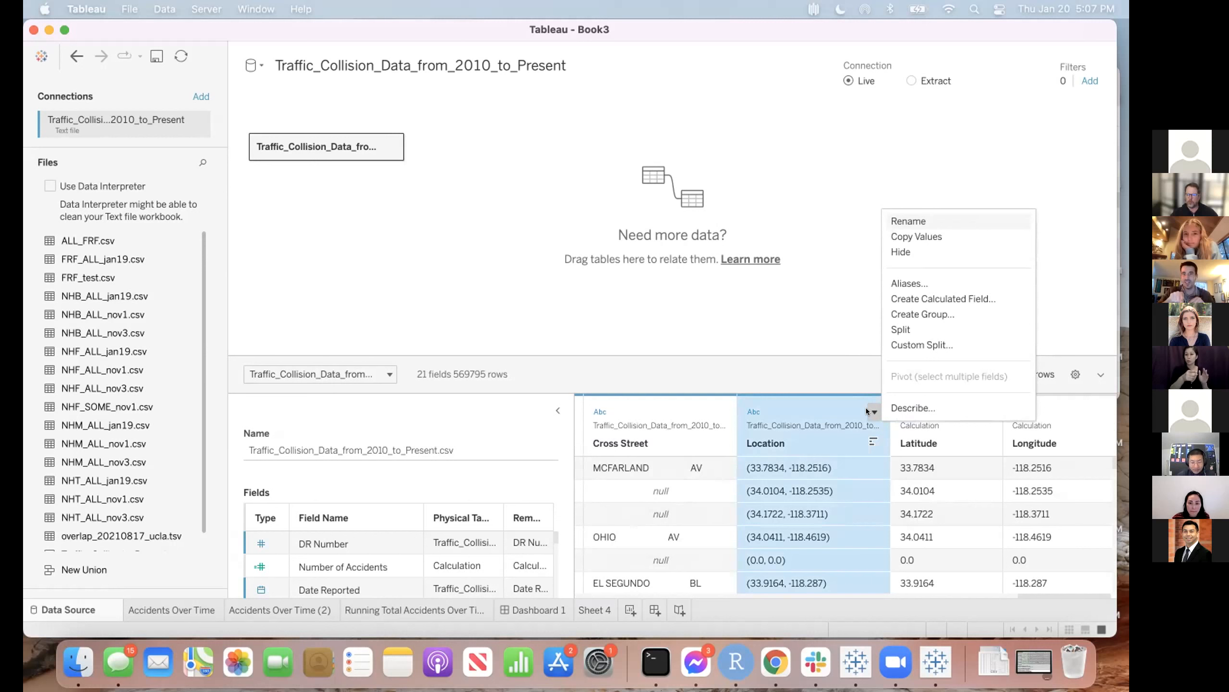
pyautogui.click(803, 335)
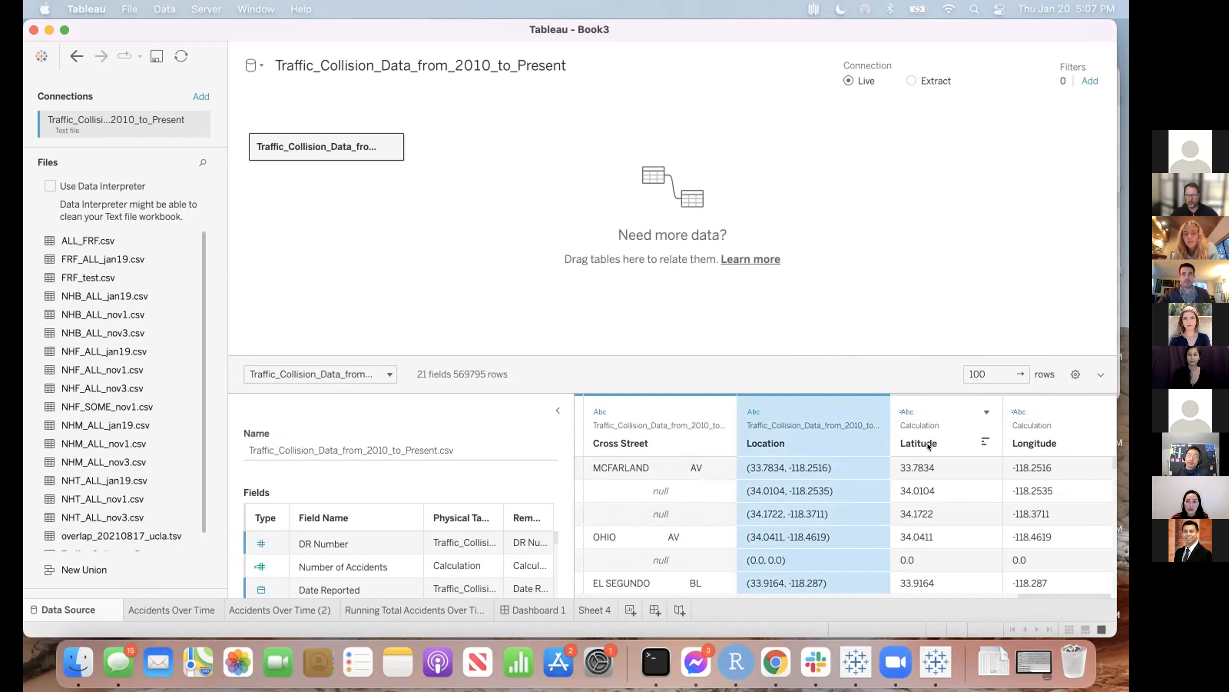
# - Change the data type of the Latitude and Longitude fields to Number (decimal)
pyautogui.click(905, 412)
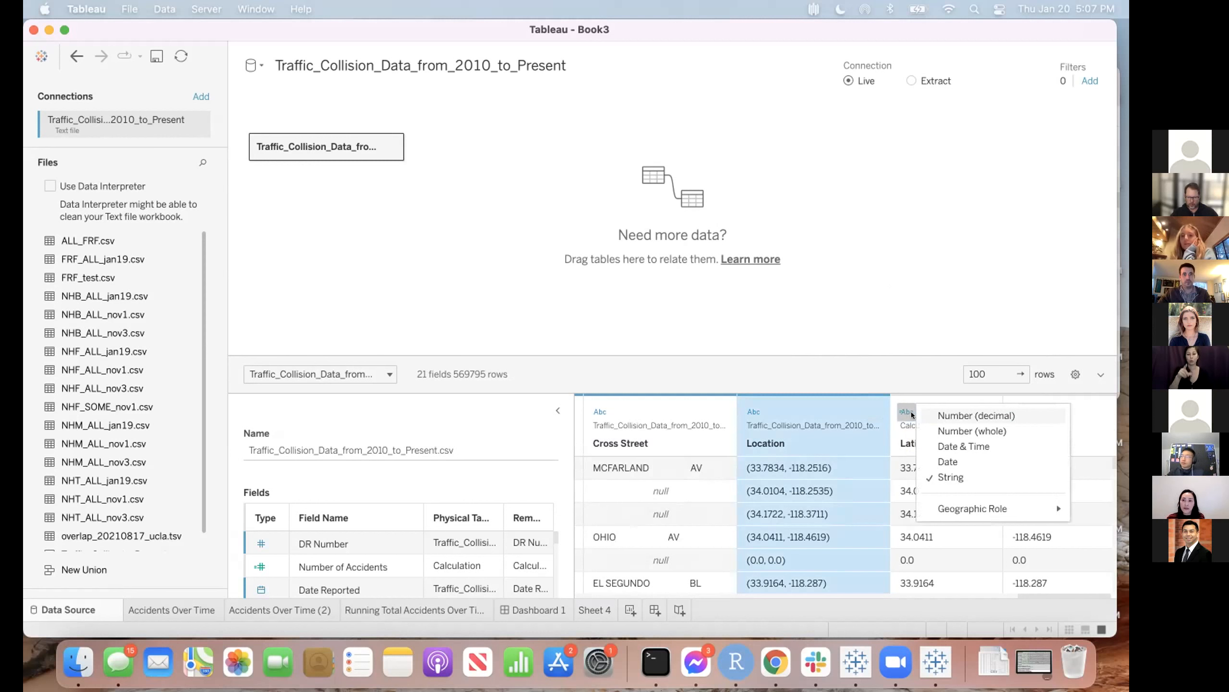
pyautogui.click(960, 415)
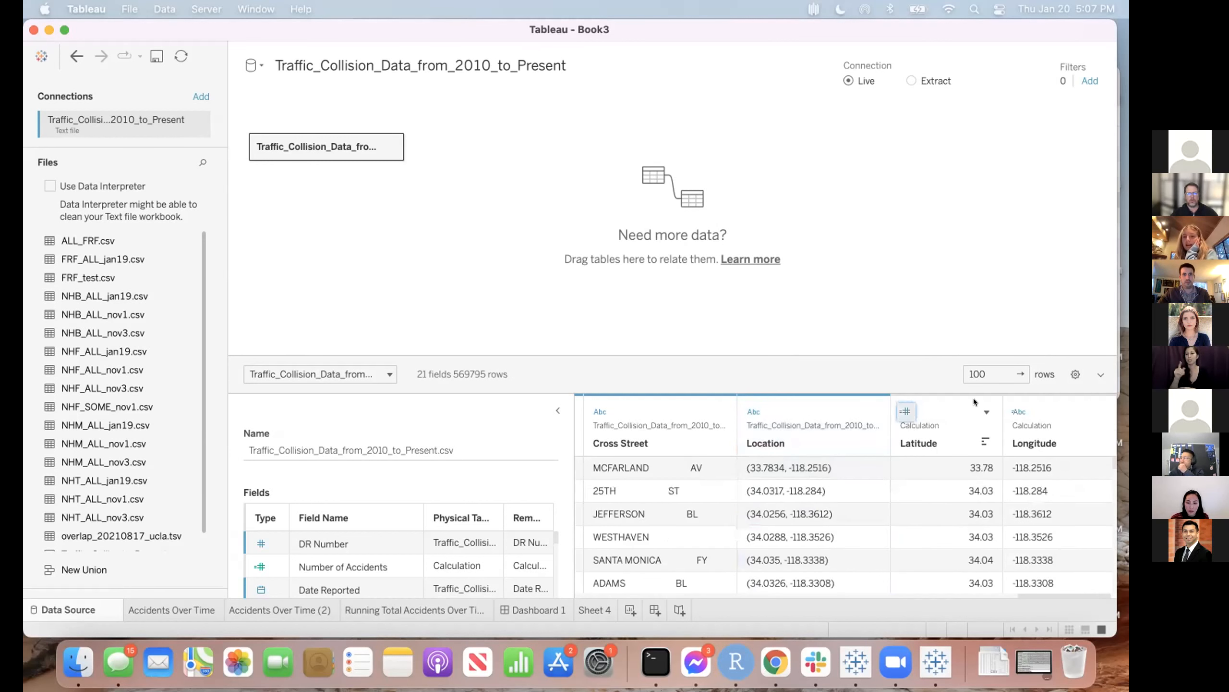
pyautogui.click(1011, 411)
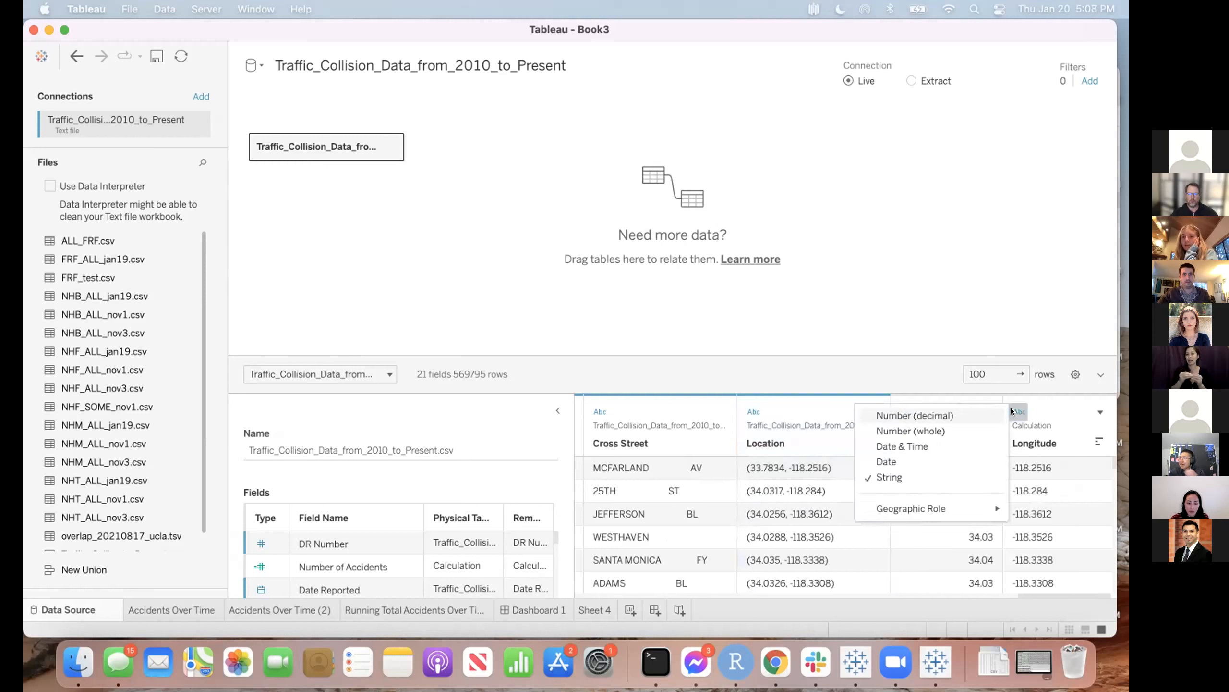
pyautogui.click(926, 415)
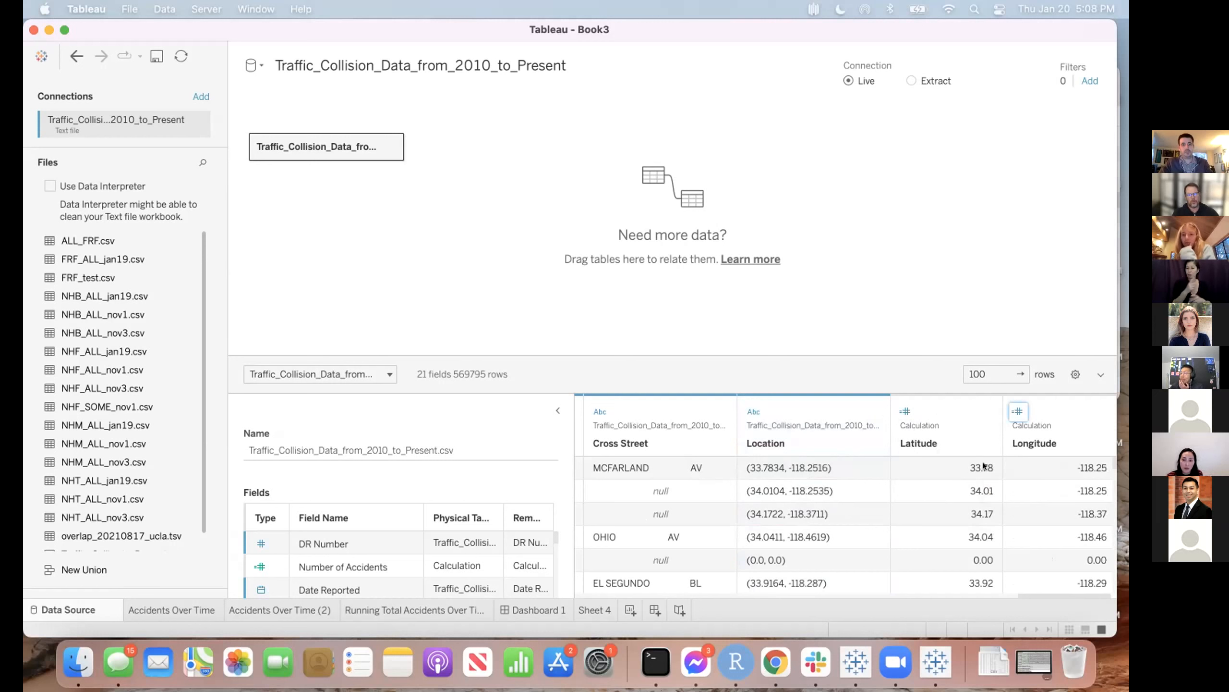
# - Assign the Latitude geographic role to the Latitude field and the Longitude geographic role to the Longitude field
pyautogui.click(985, 412)
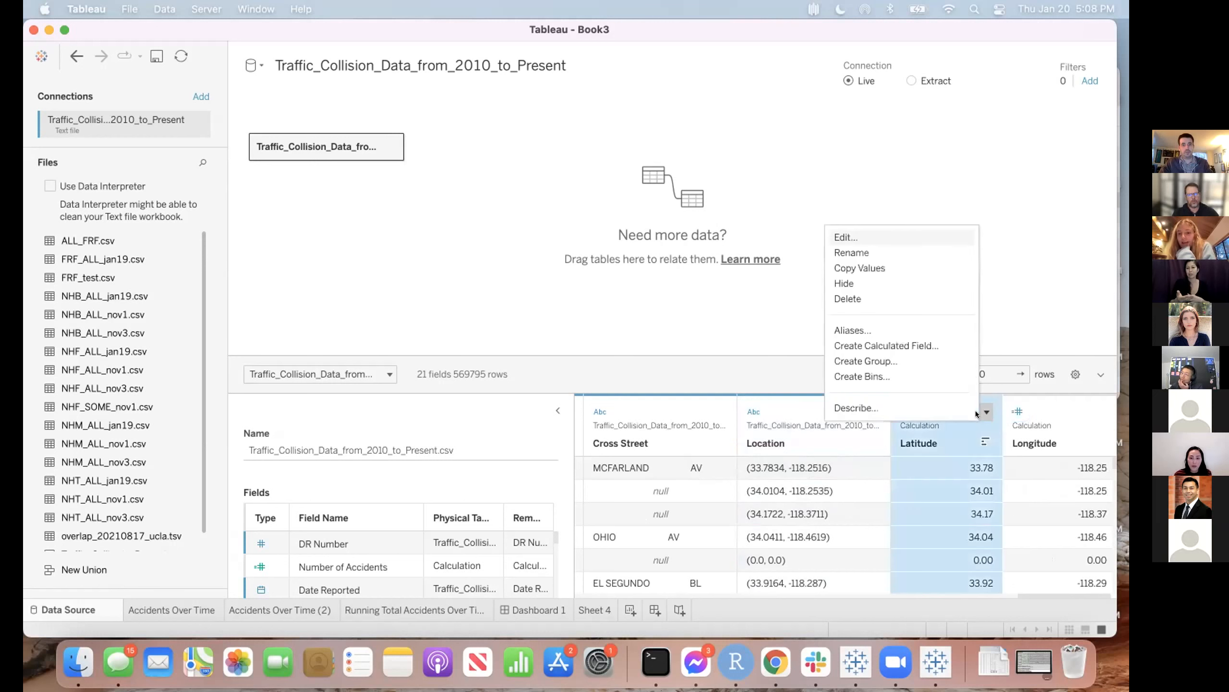
pyautogui.click(1000, 280)
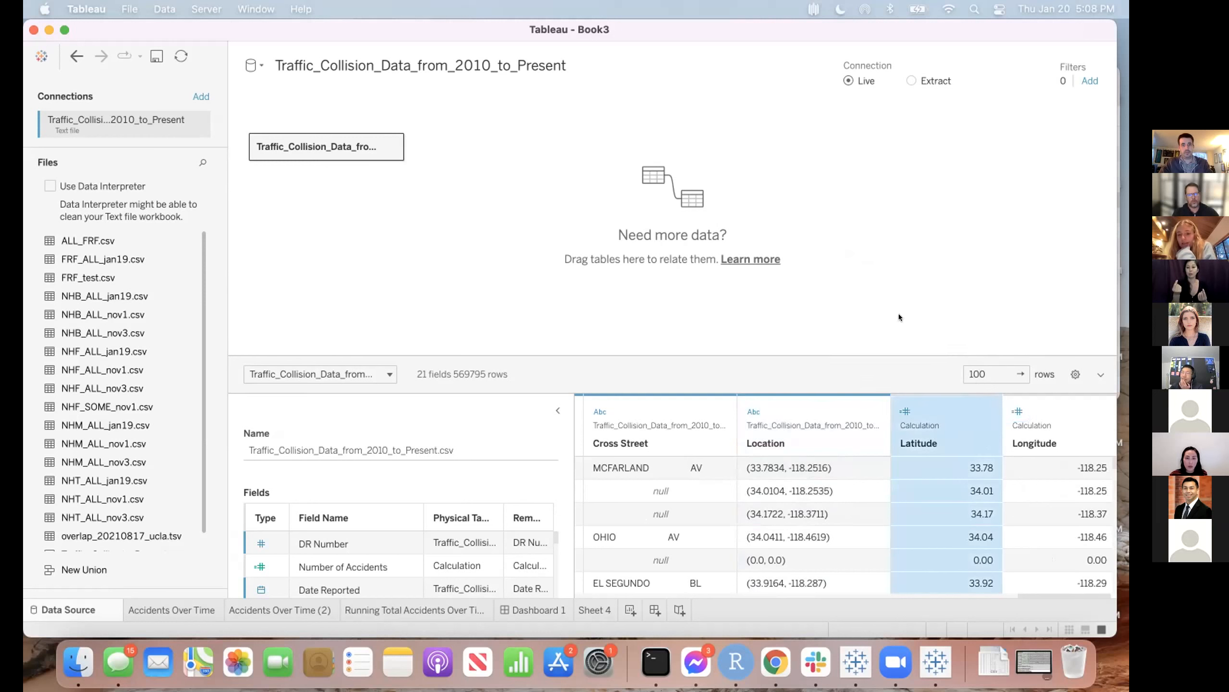
pyautogui.click(900, 411)
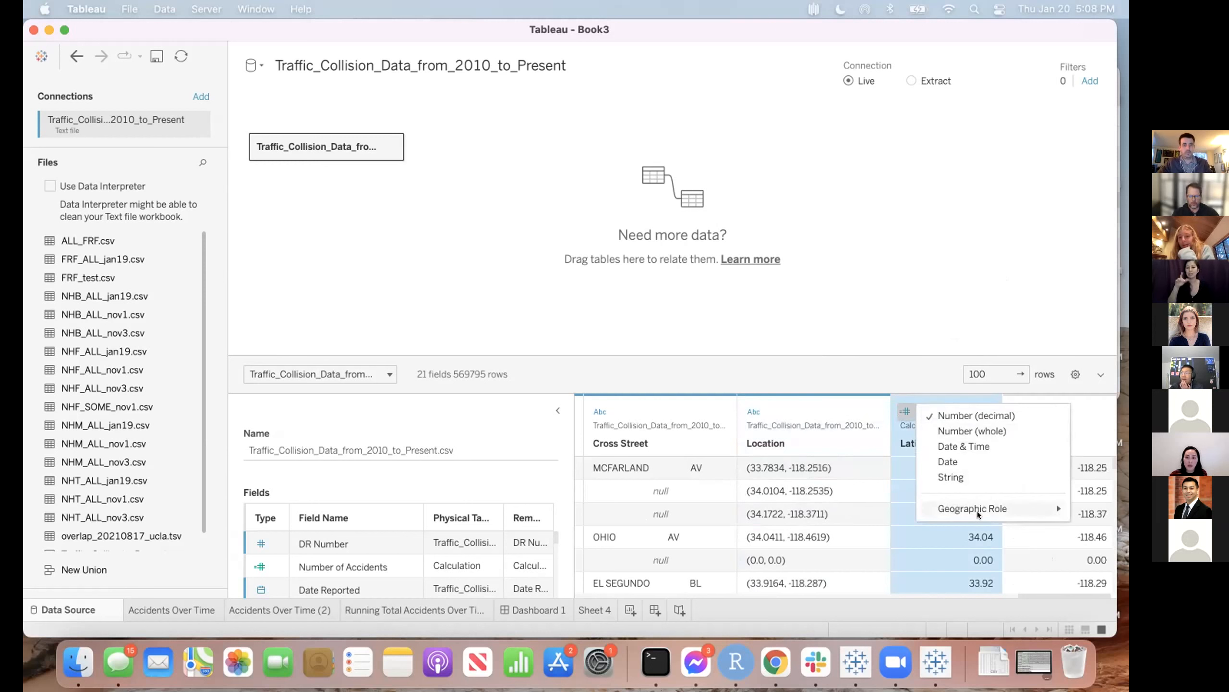
pyautogui.moveTo(1012, 507)
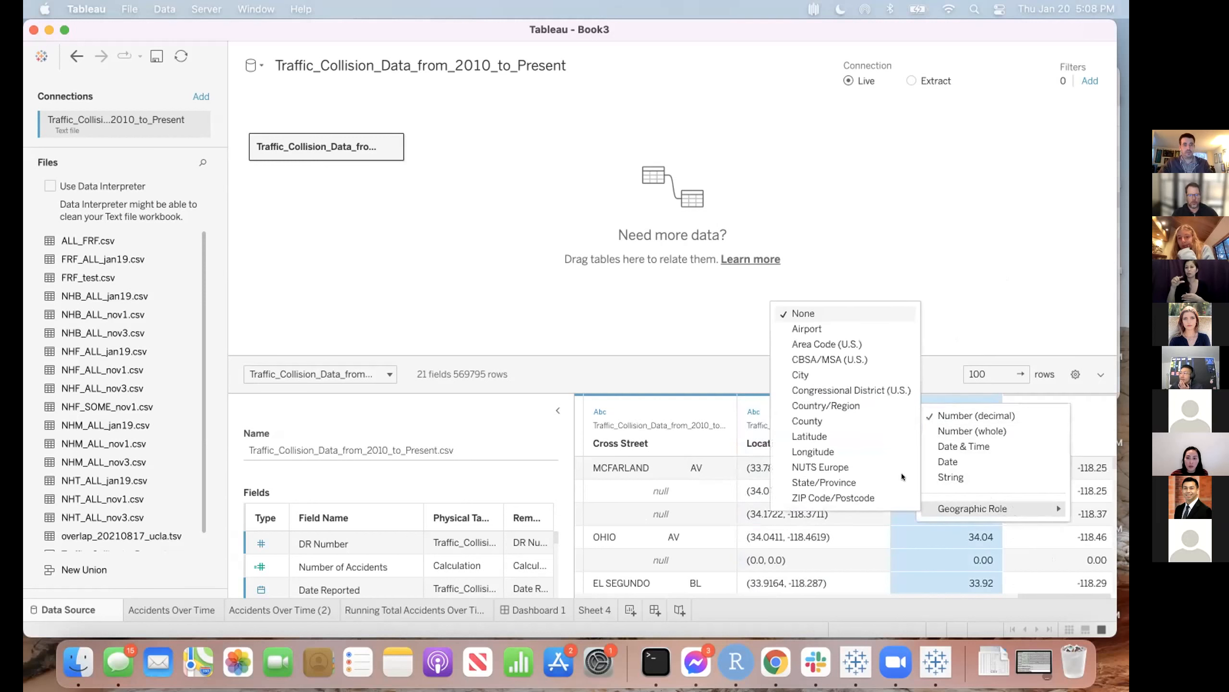
pyautogui.click(823, 435)
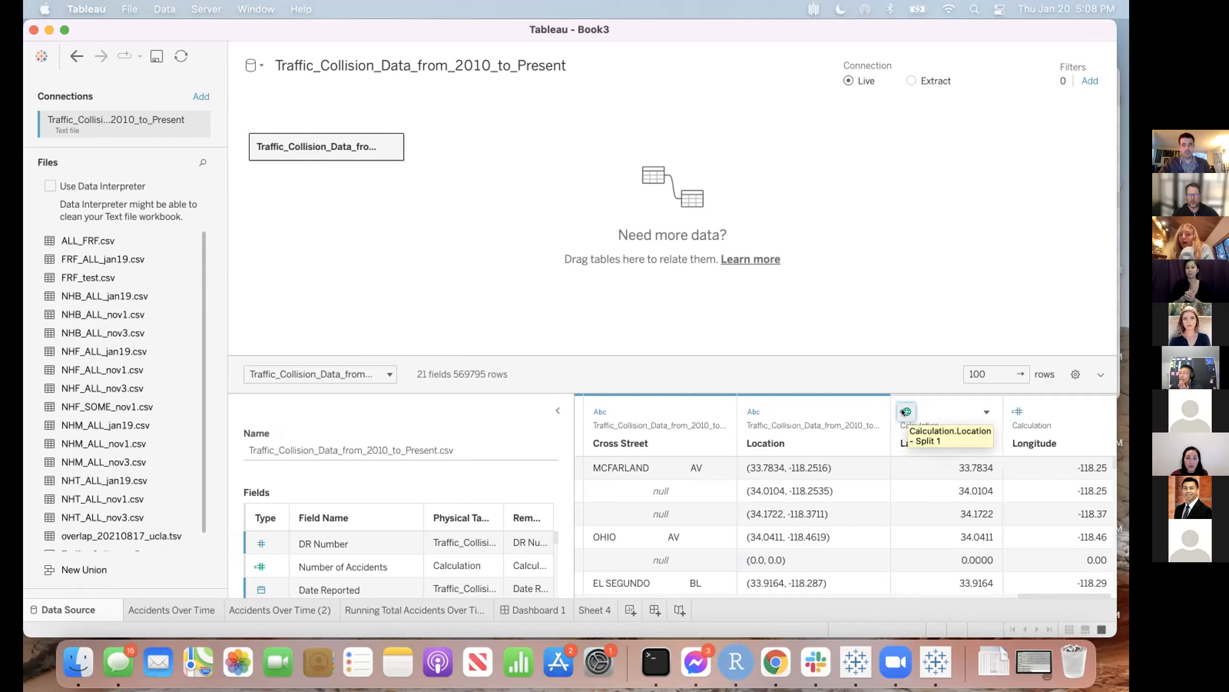
pyautogui.click(1011, 407)
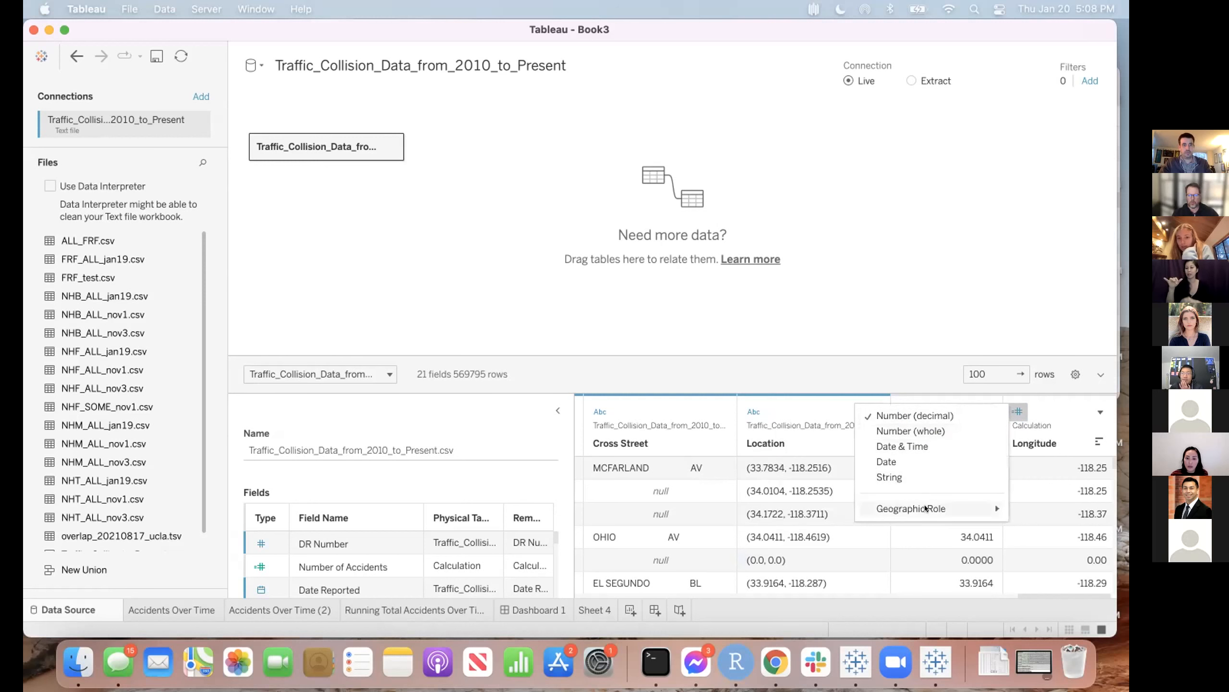
pyautogui.moveTo(925, 508)
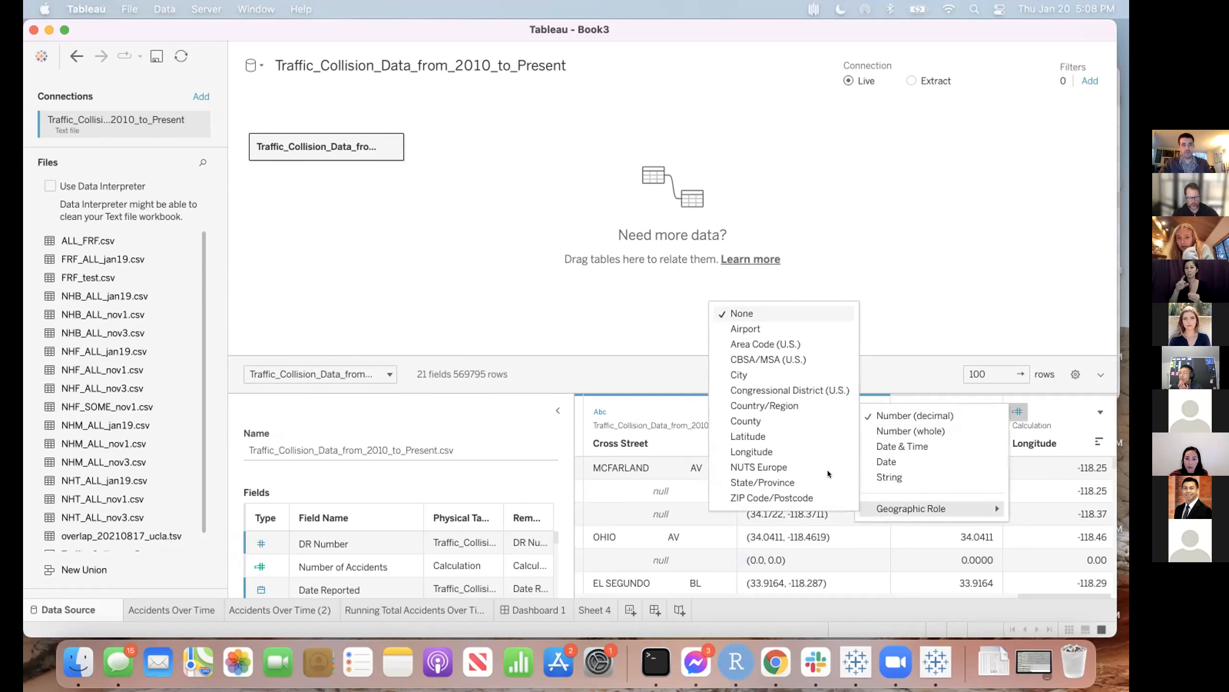
pyautogui.click(762, 448)
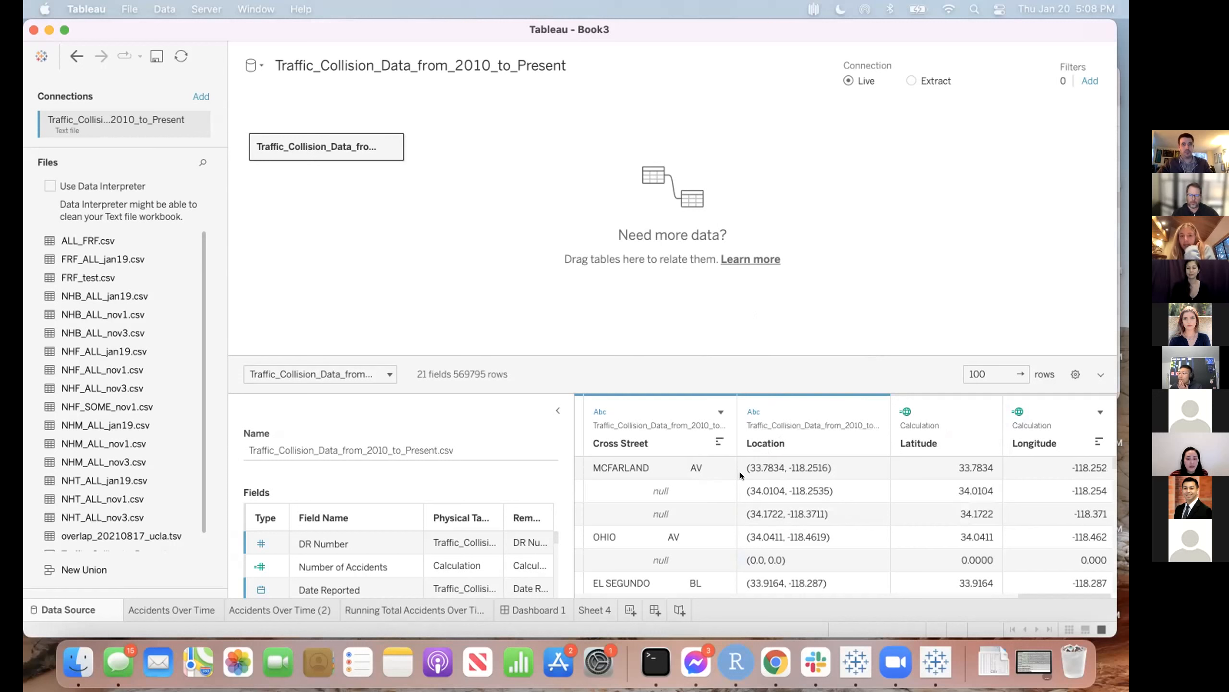
# - Review the split options of the Location field and the geographic role assigned to the Latitude field
pyautogui.hscroll(-5, 813, 464)
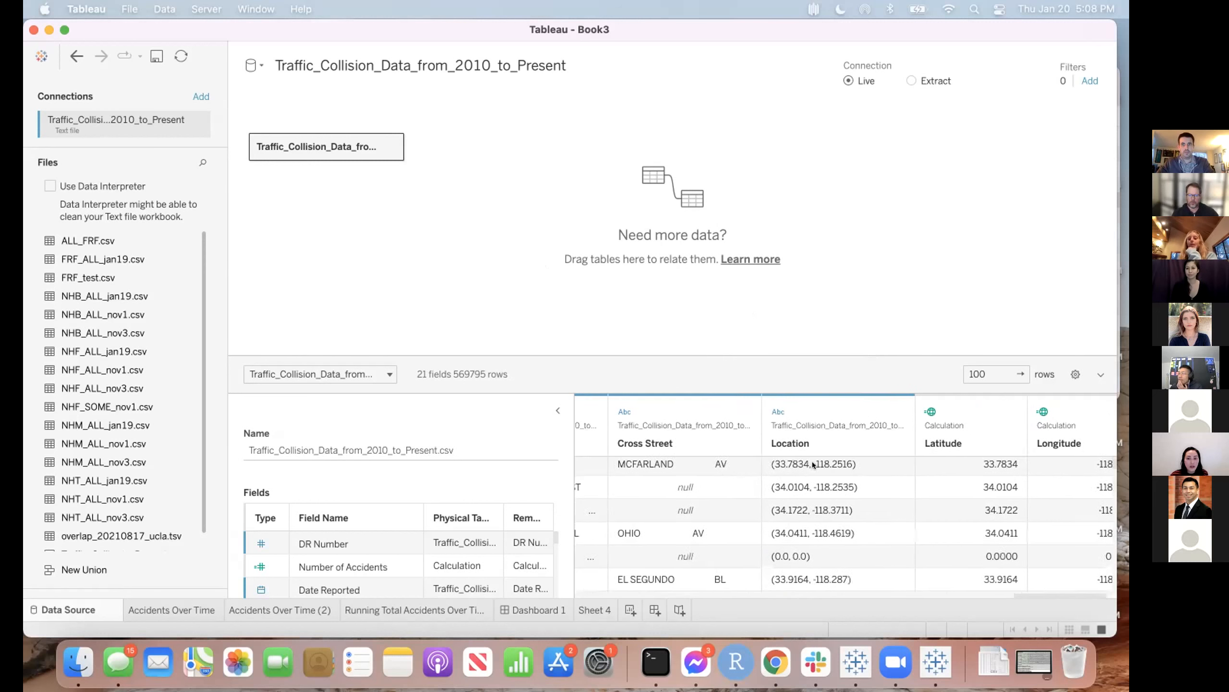
pyautogui.hscroll(-1, 813, 463)
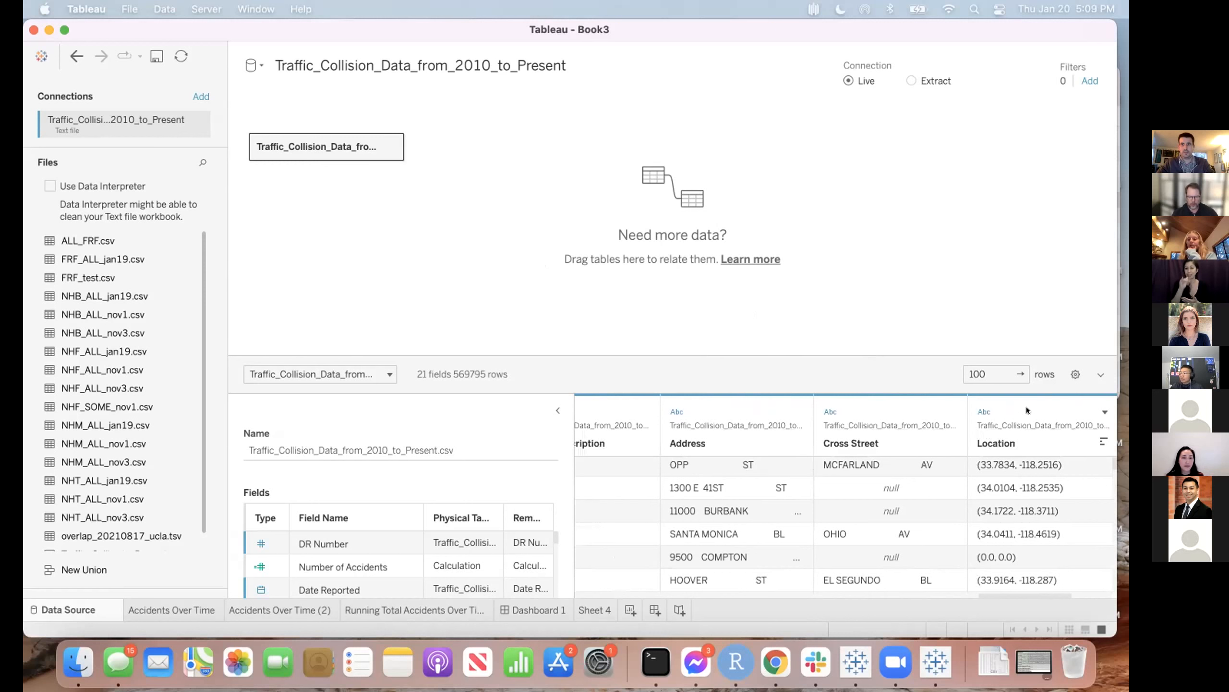
pyautogui.click(1096, 410)
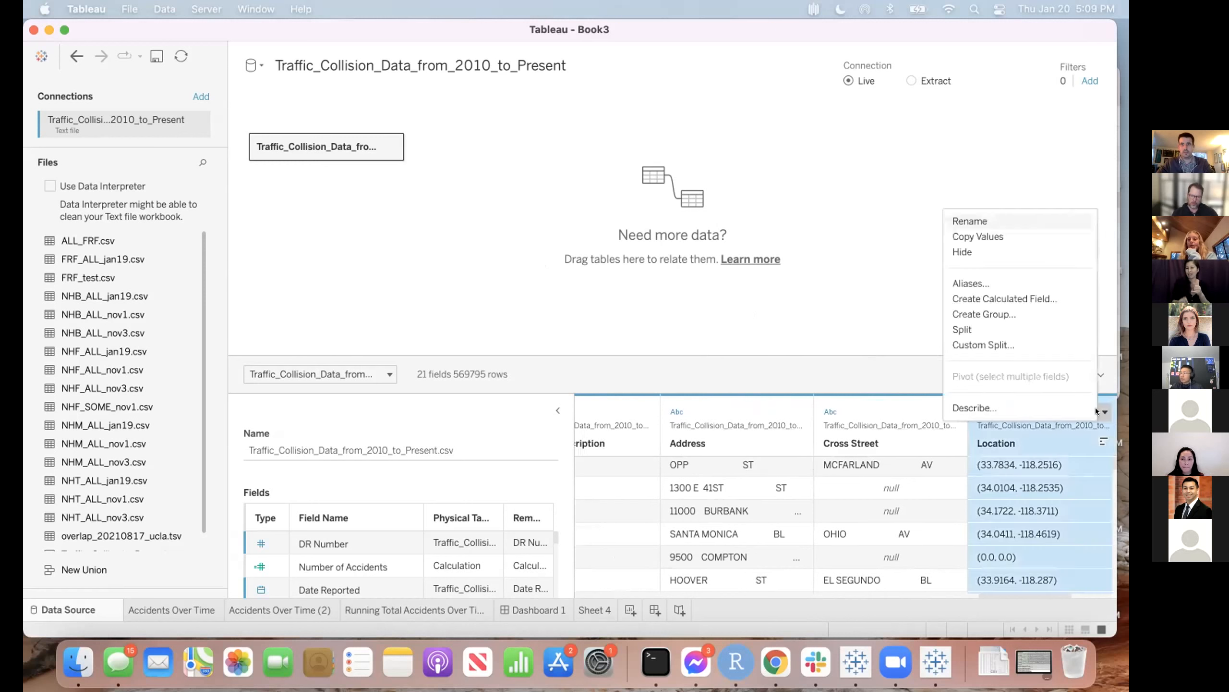
pyautogui.click(965, 325)
pyautogui.moveTo(976, 583); pyautogui.dragTo(1062, 594)
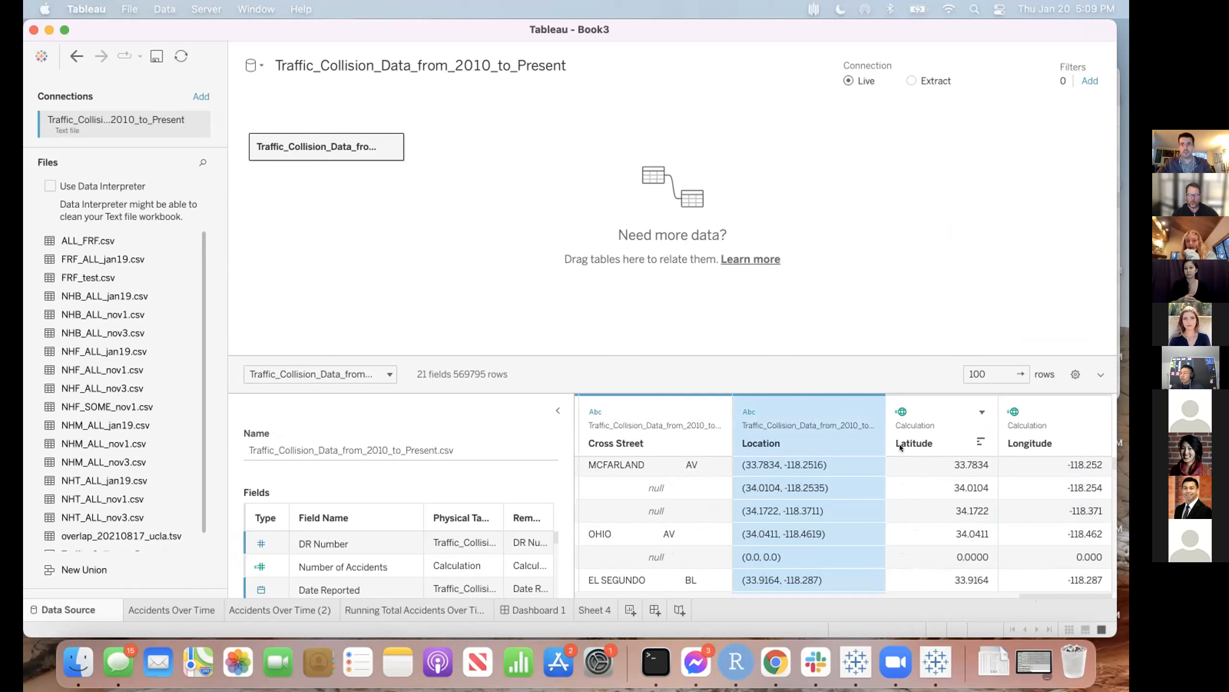
pyautogui.click(900, 411)
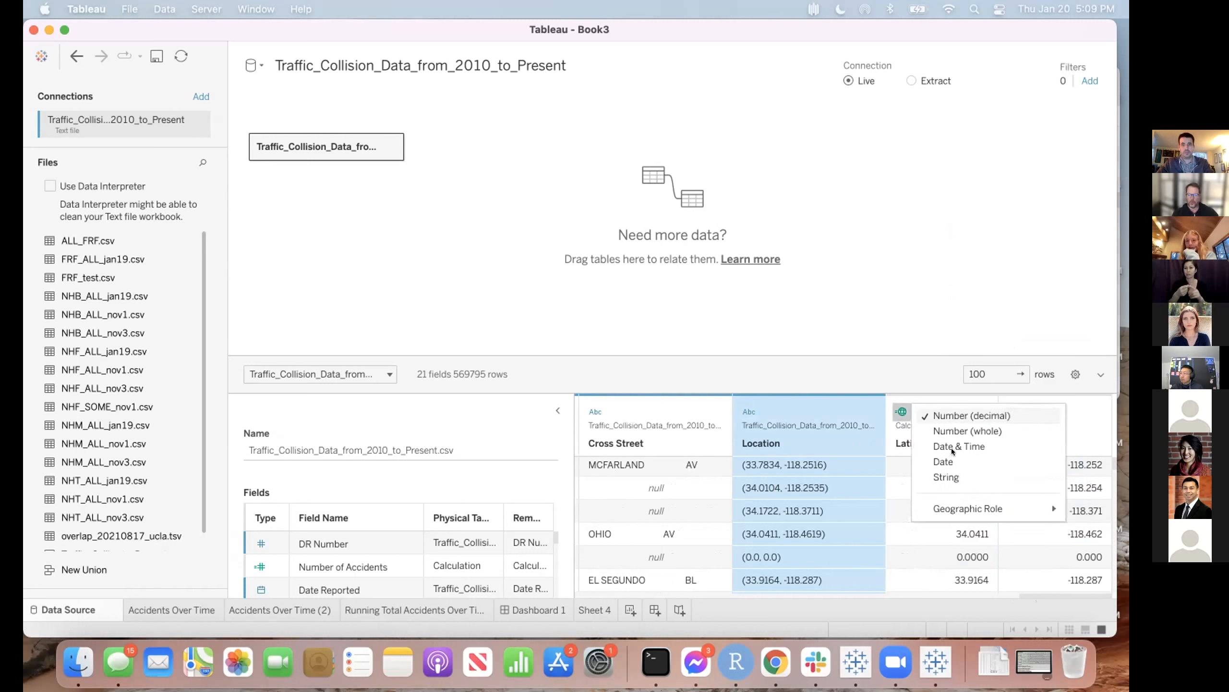
pyautogui.moveTo(969, 508)
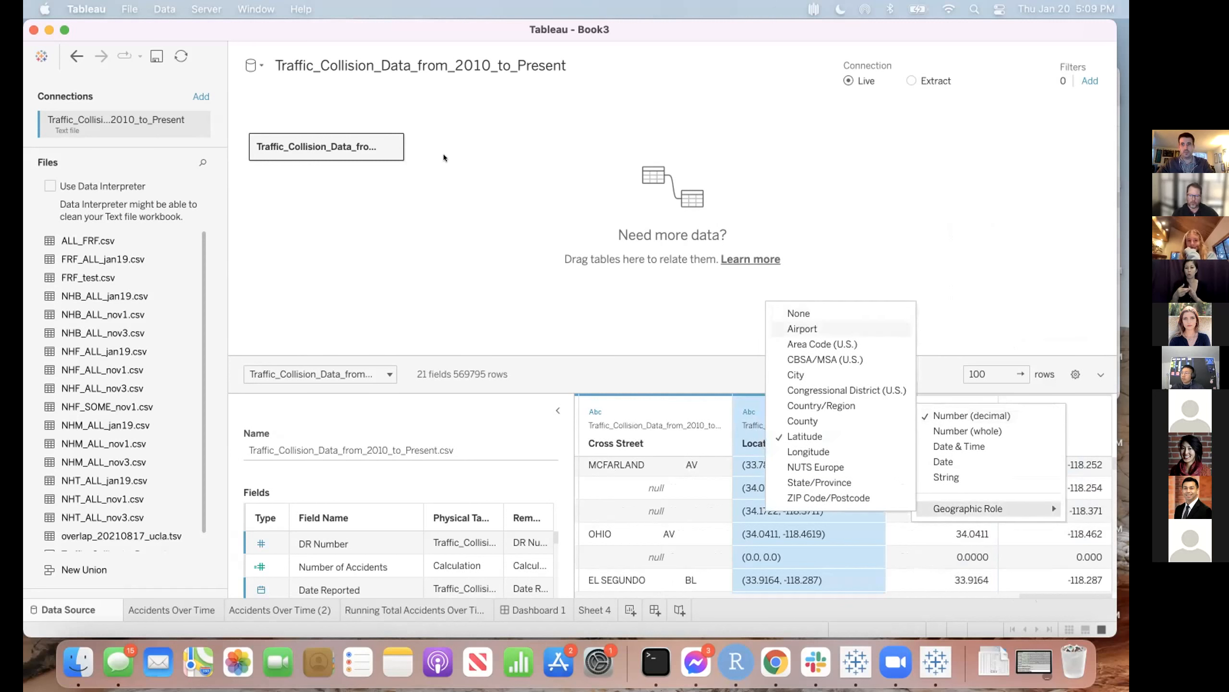
pyautogui.click(949, 249)
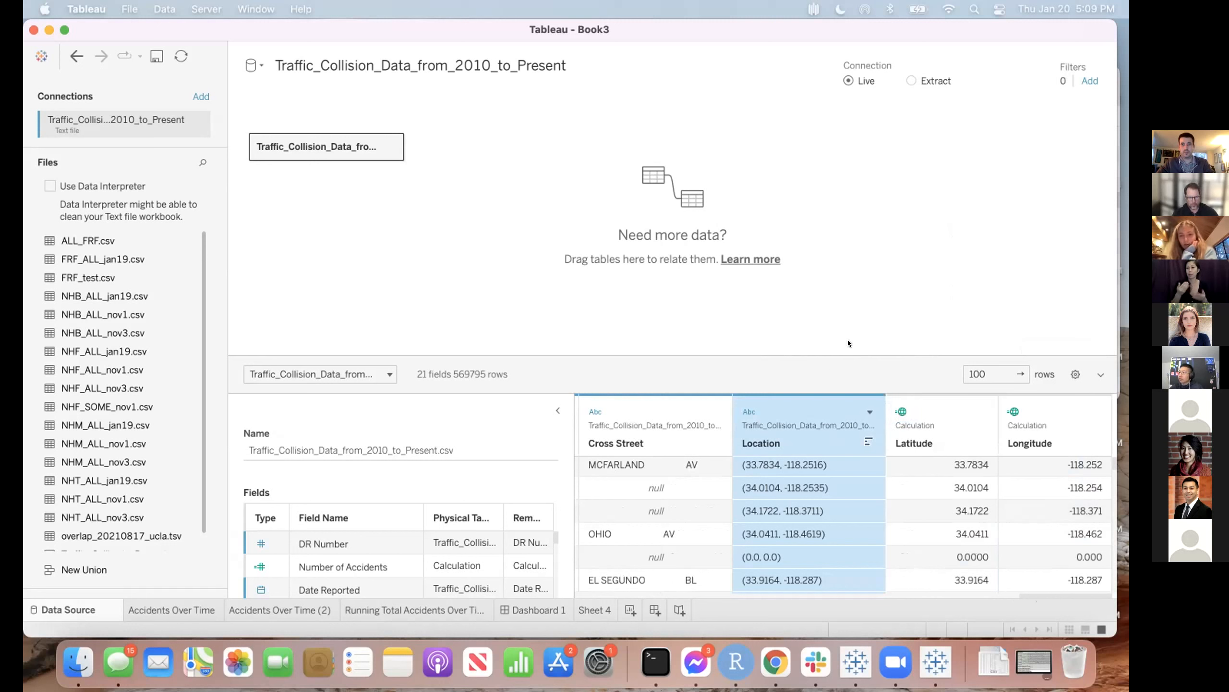
# - Split the Location field once more and bring the two additional split columns into view
pyautogui.click(668, 424)
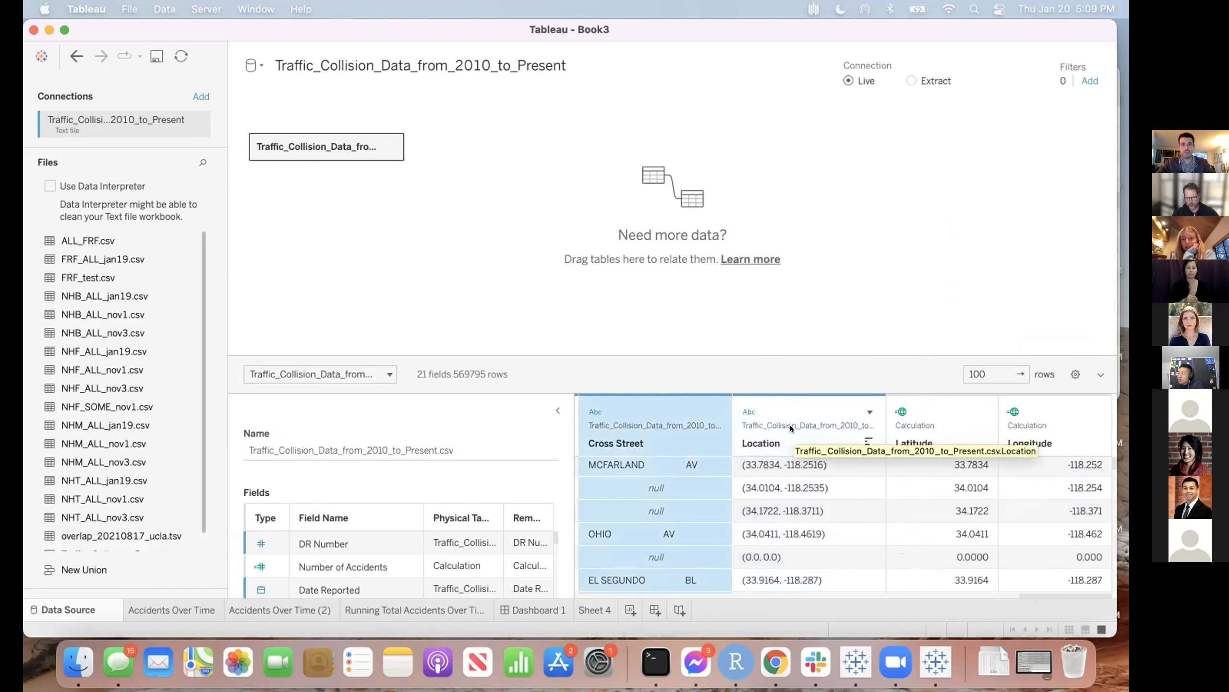
pyautogui.click(864, 411)
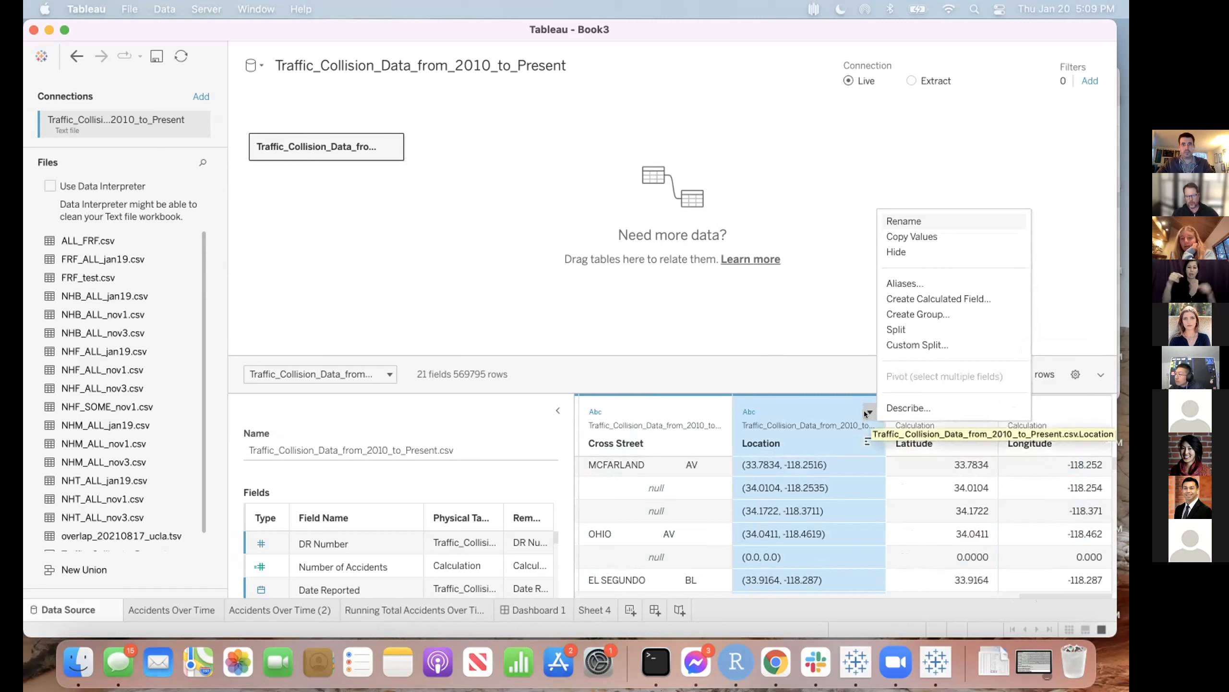
pyautogui.click(896, 329)
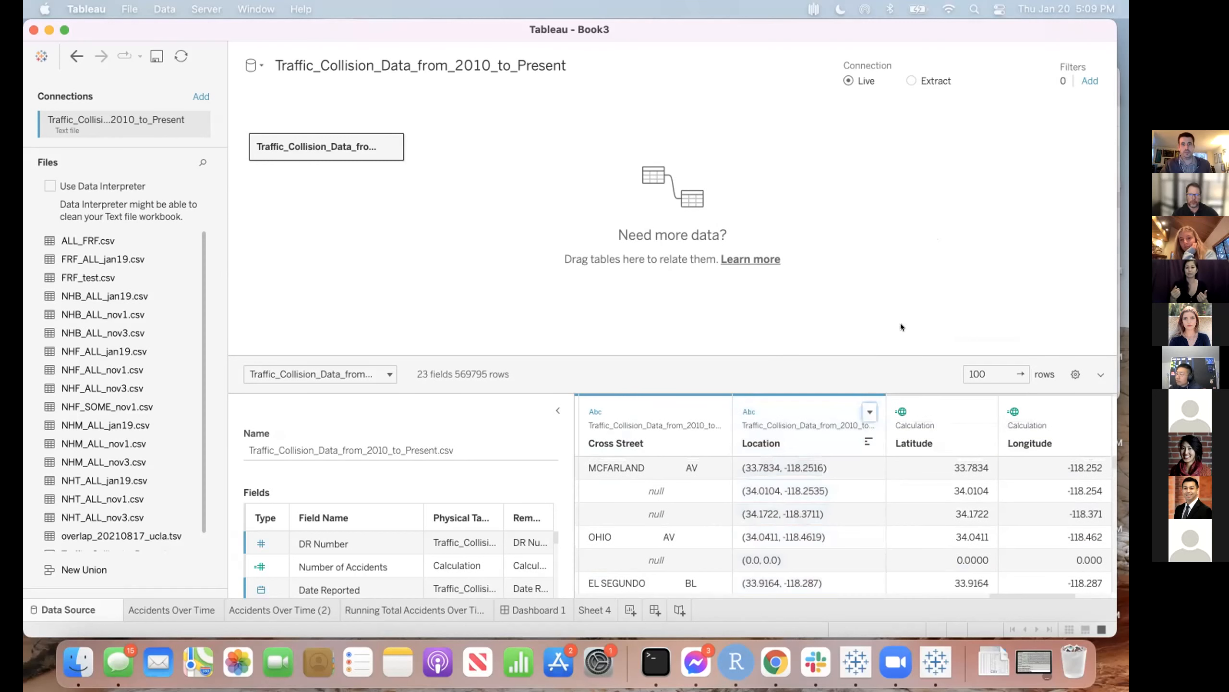
pyautogui.hscroll(5, 873, 499)
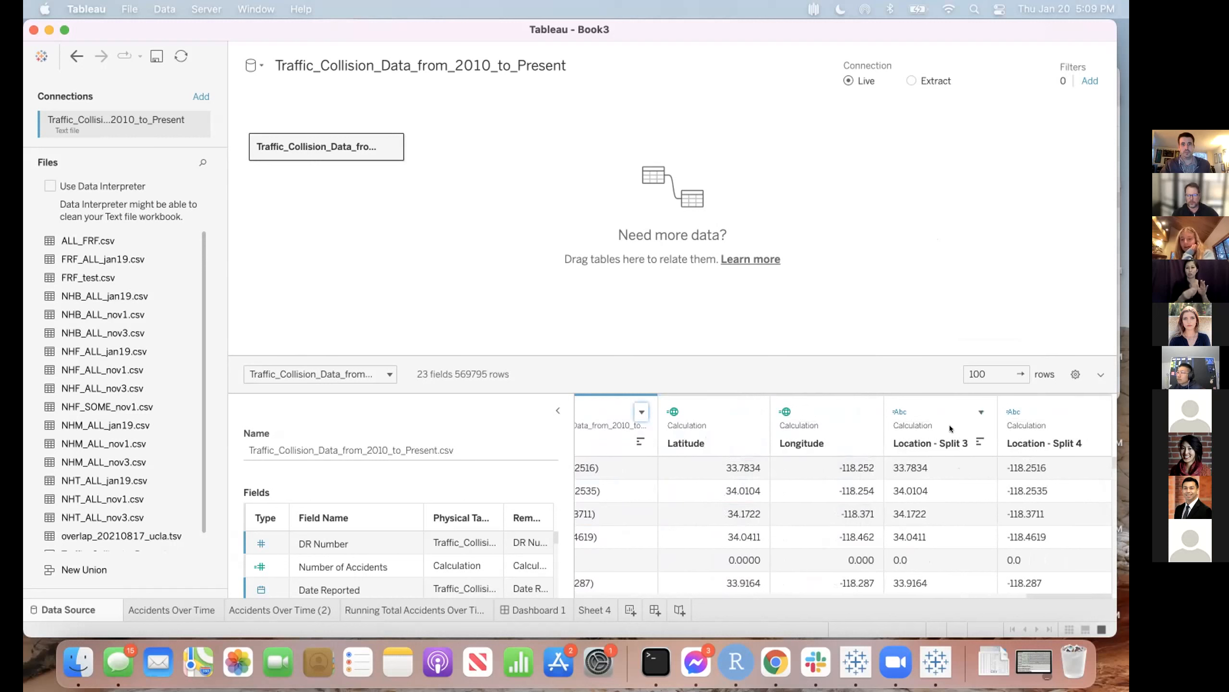
# - Rename the Location - Split 3 field as Lat and the Location - Split 4 field as Long
pyautogui.doubleClick(923, 443)
pyautogui.write('L')
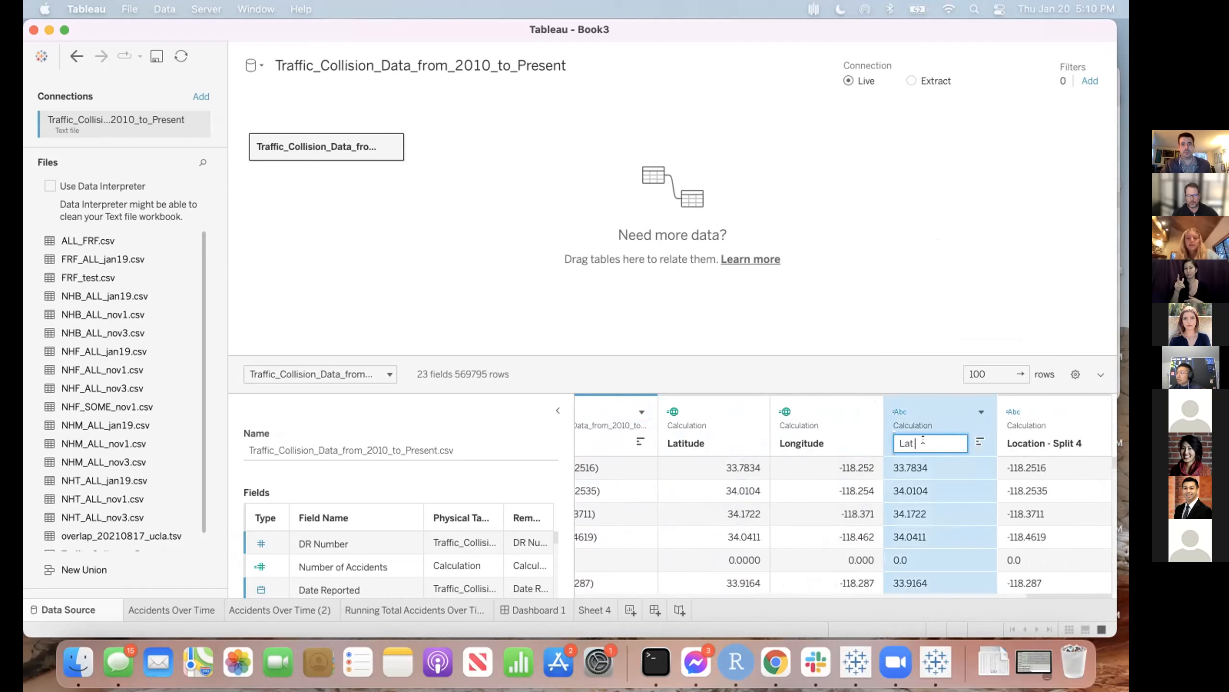
pyautogui.write('at')
pyautogui.doubleClick(1032, 436)
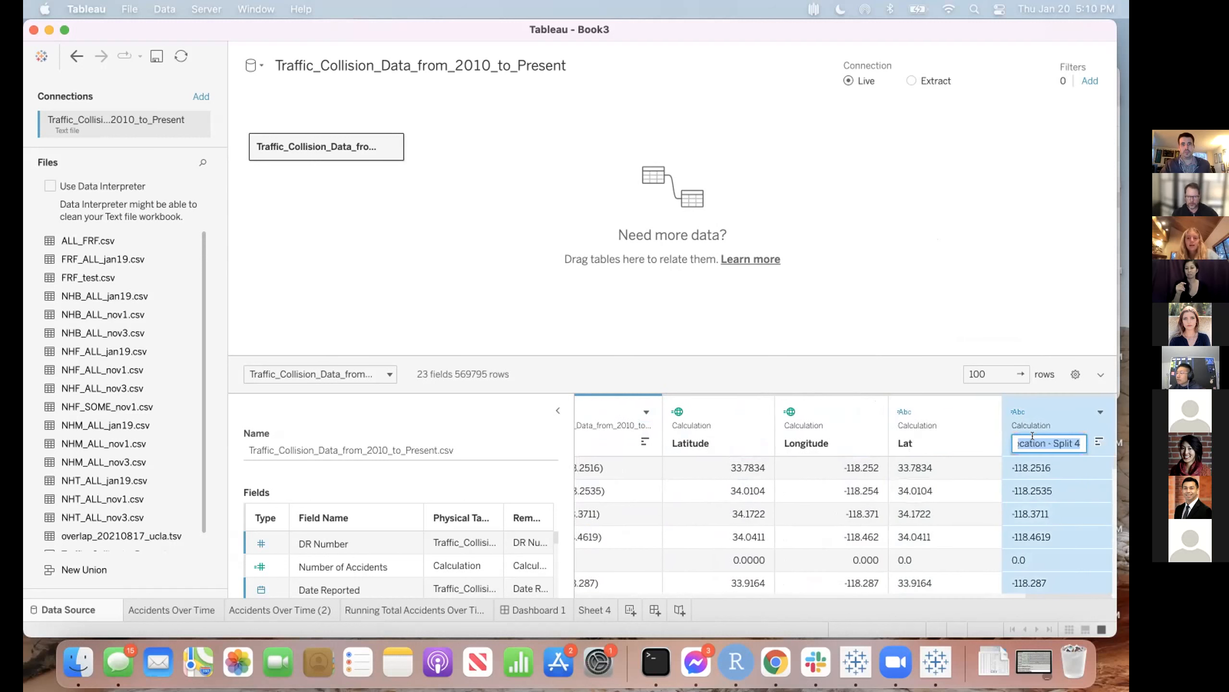
pyautogui.write('Long')
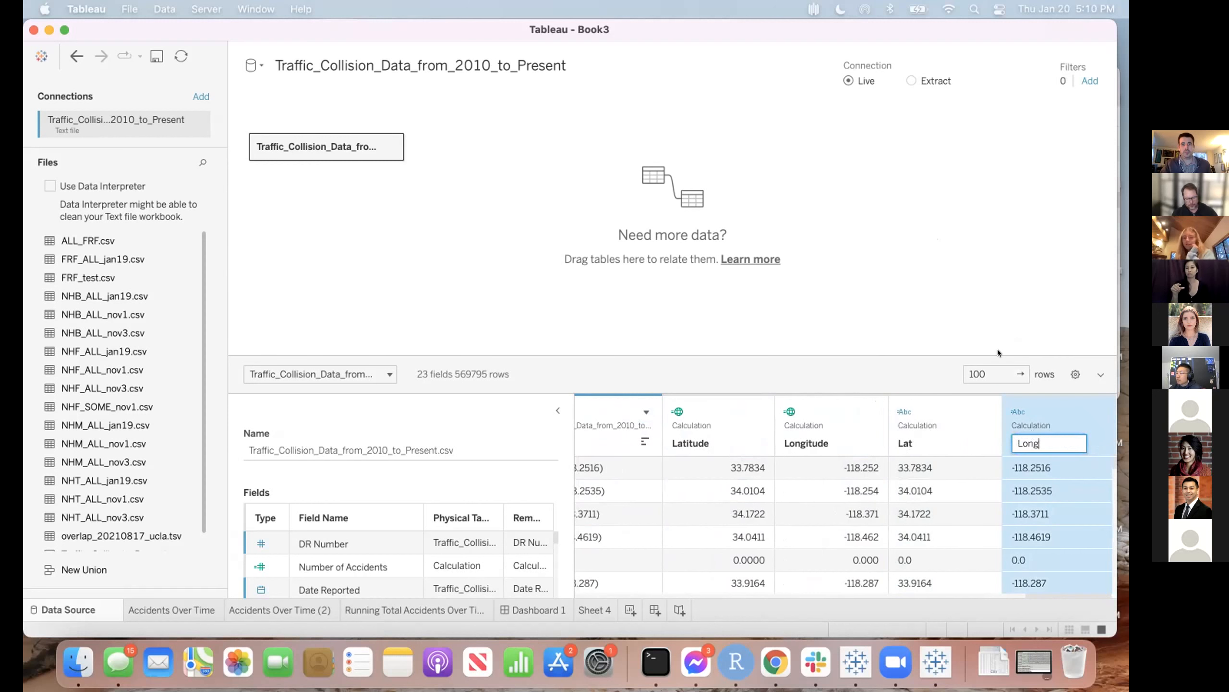
pyautogui.press('Return')
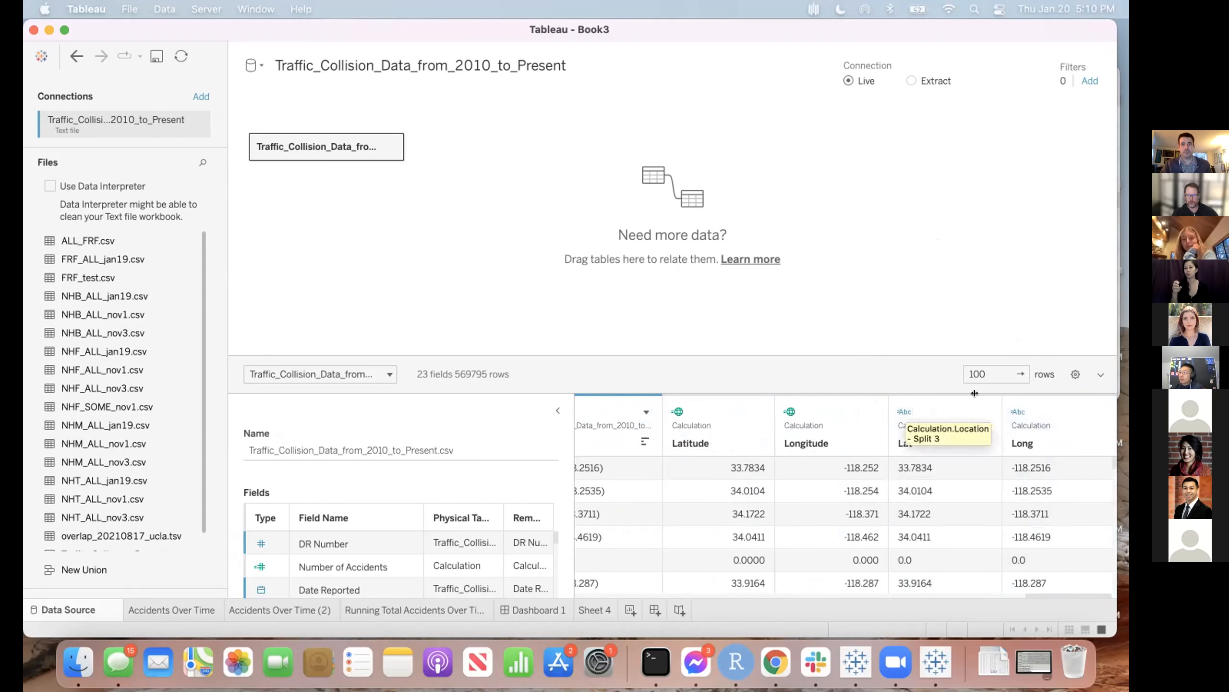
# - Change the data type of the Lat and Long fields to Number (decimal)
pyautogui.click(900, 411)
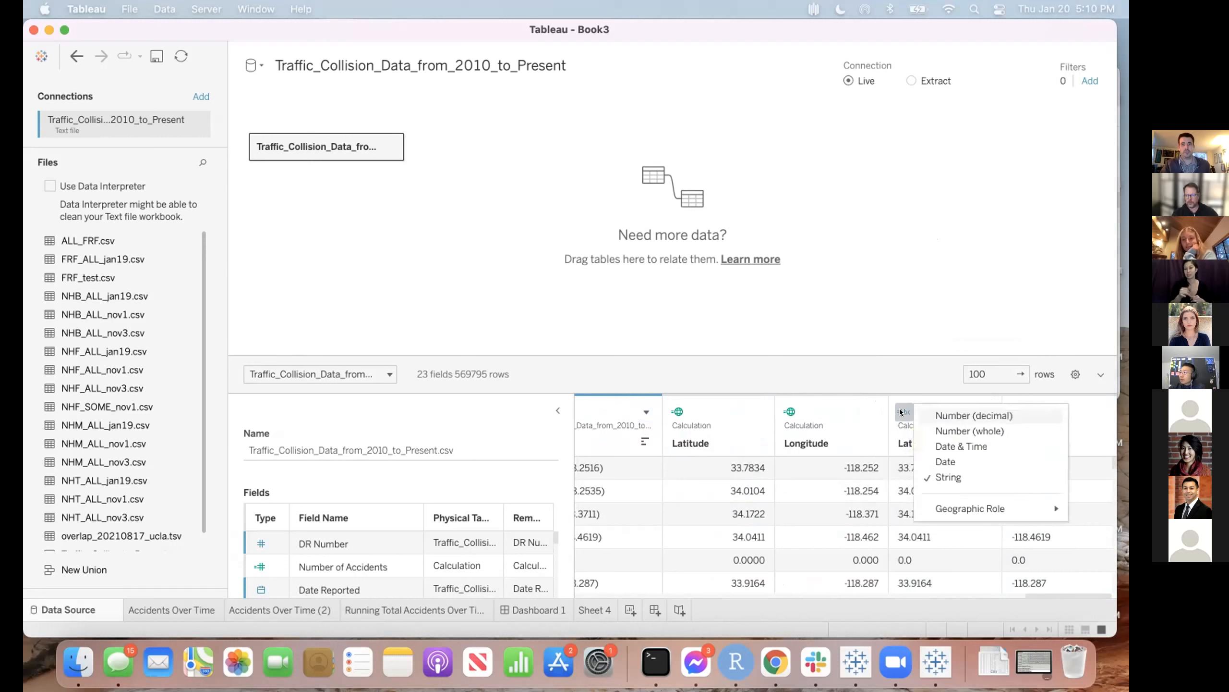
pyautogui.click(937, 415)
pyautogui.click(1013, 411)
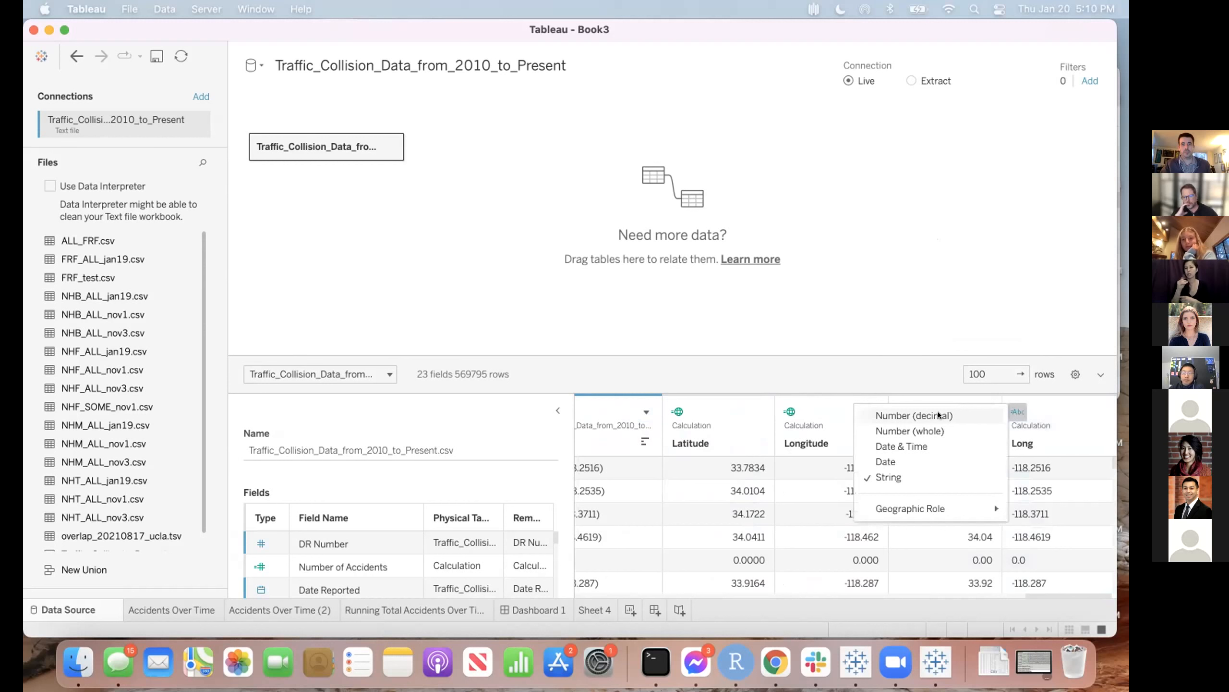
pyautogui.click(900, 413)
# - Assign the Latitude geographic role to the Lat field and try to assign a geographic role to the Long field
pyautogui.click(901, 411)
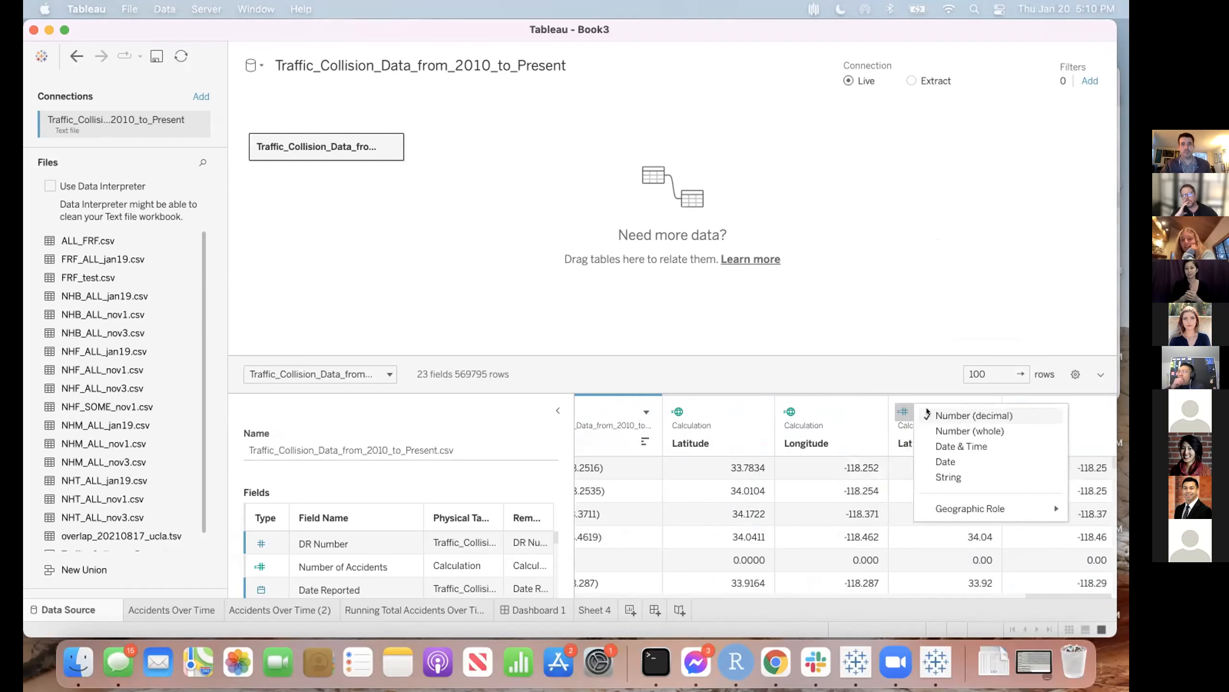
pyautogui.moveTo(934, 506)
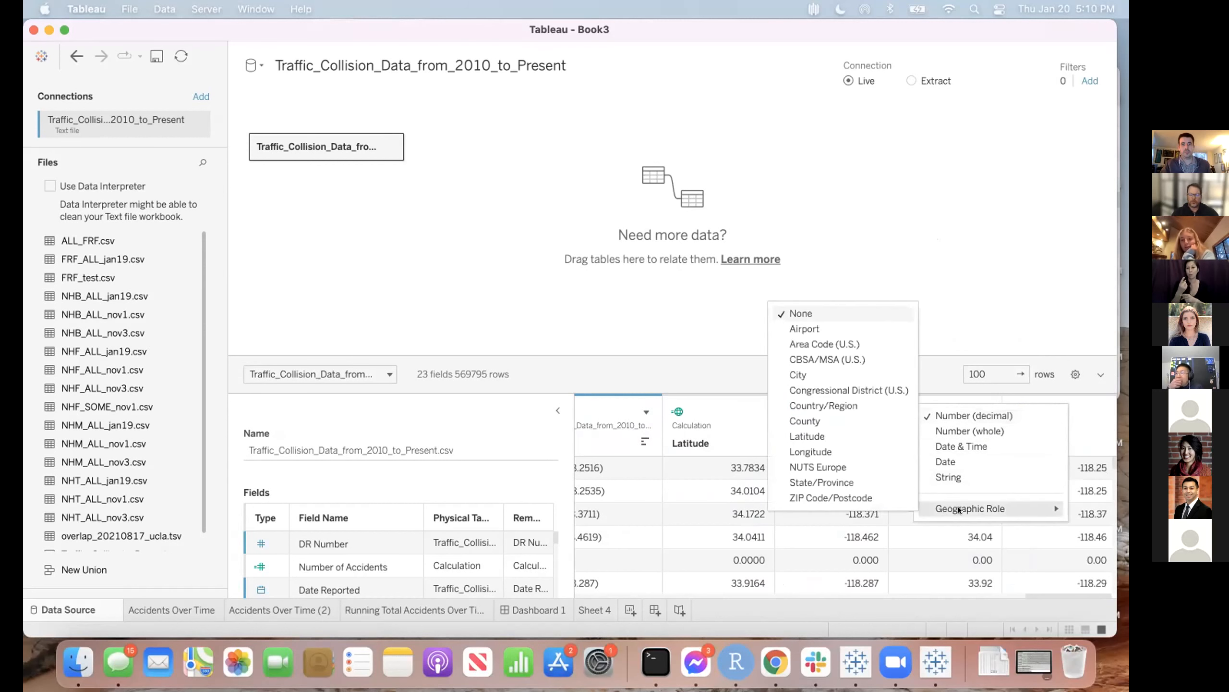
pyautogui.click(800, 437)
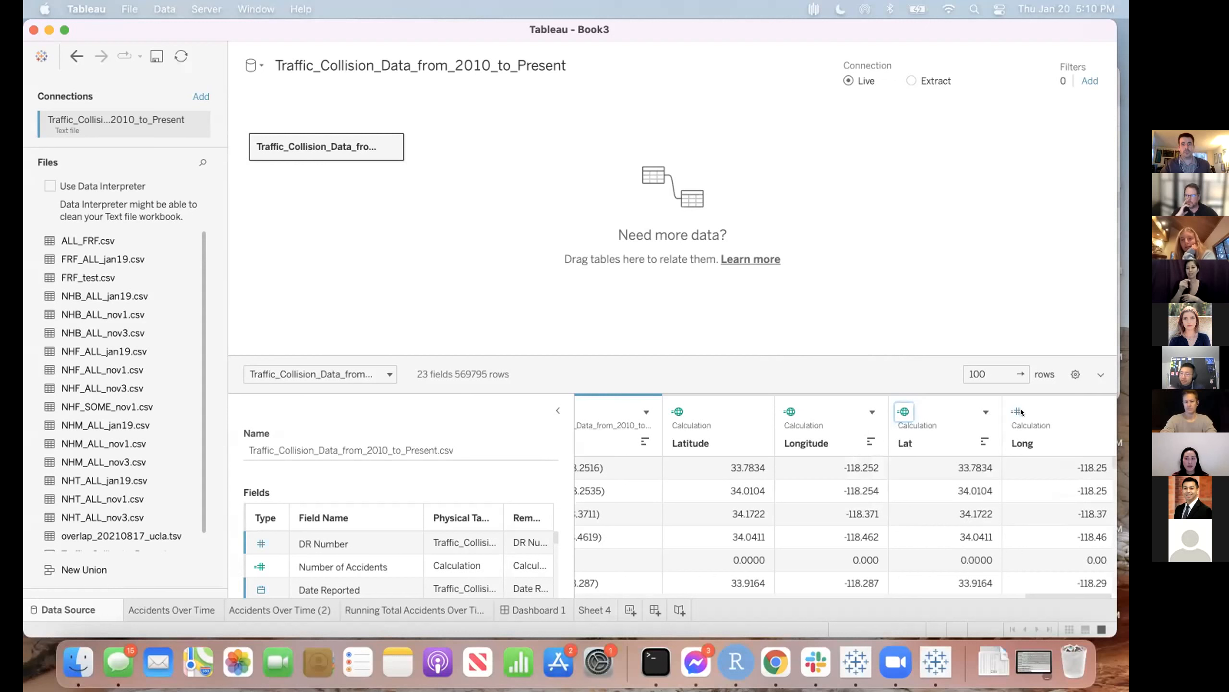
pyautogui.click(1018, 412)
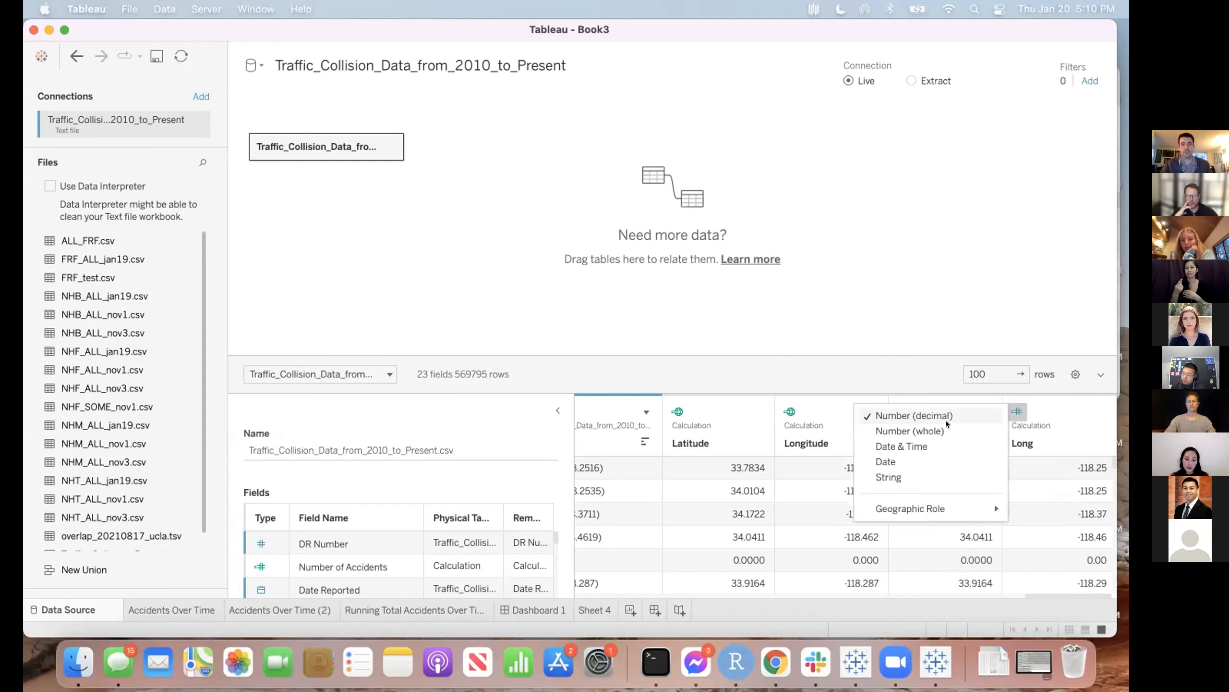
pyautogui.moveTo(934, 508)
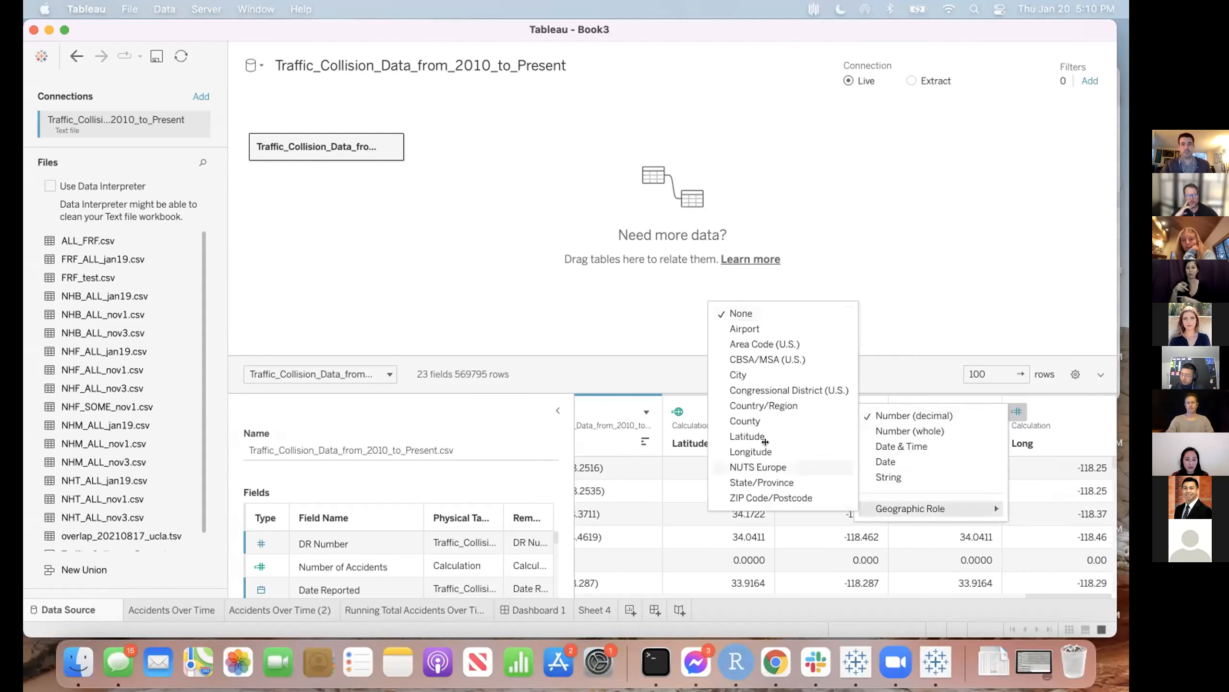
pyautogui.click(765, 442)
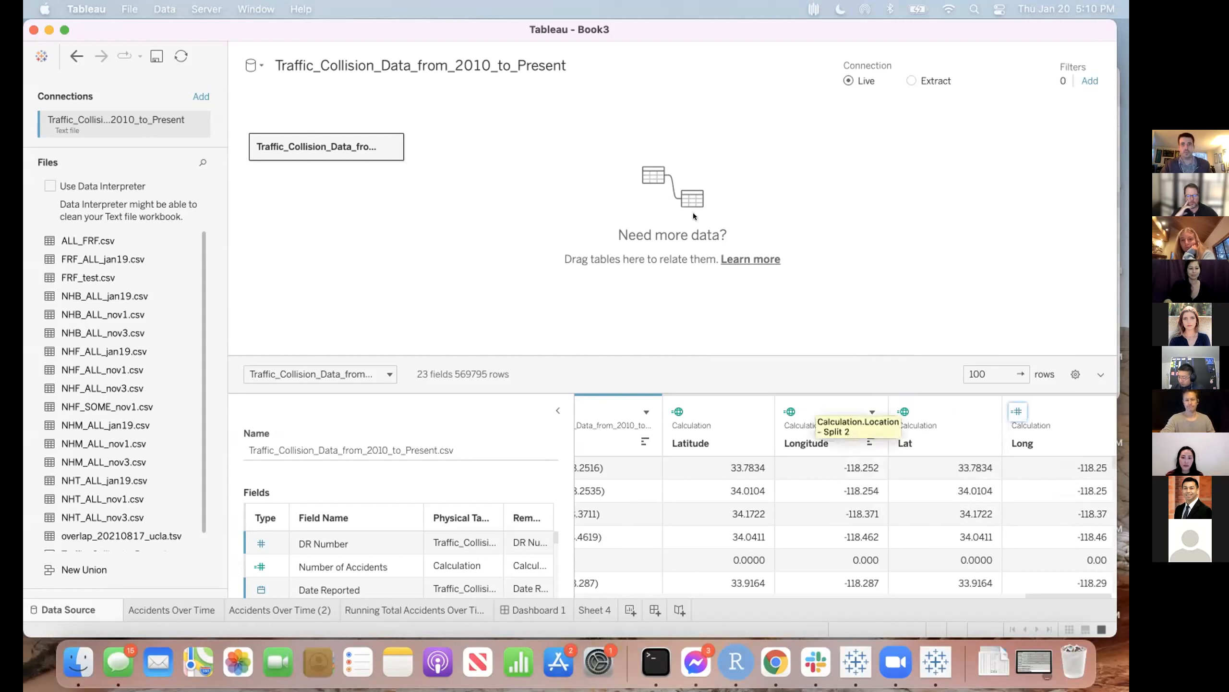
# - On Sheet 4, start a calculated field from Location and look up the SPLIT function in the function reference
pyautogui.click(585, 610)
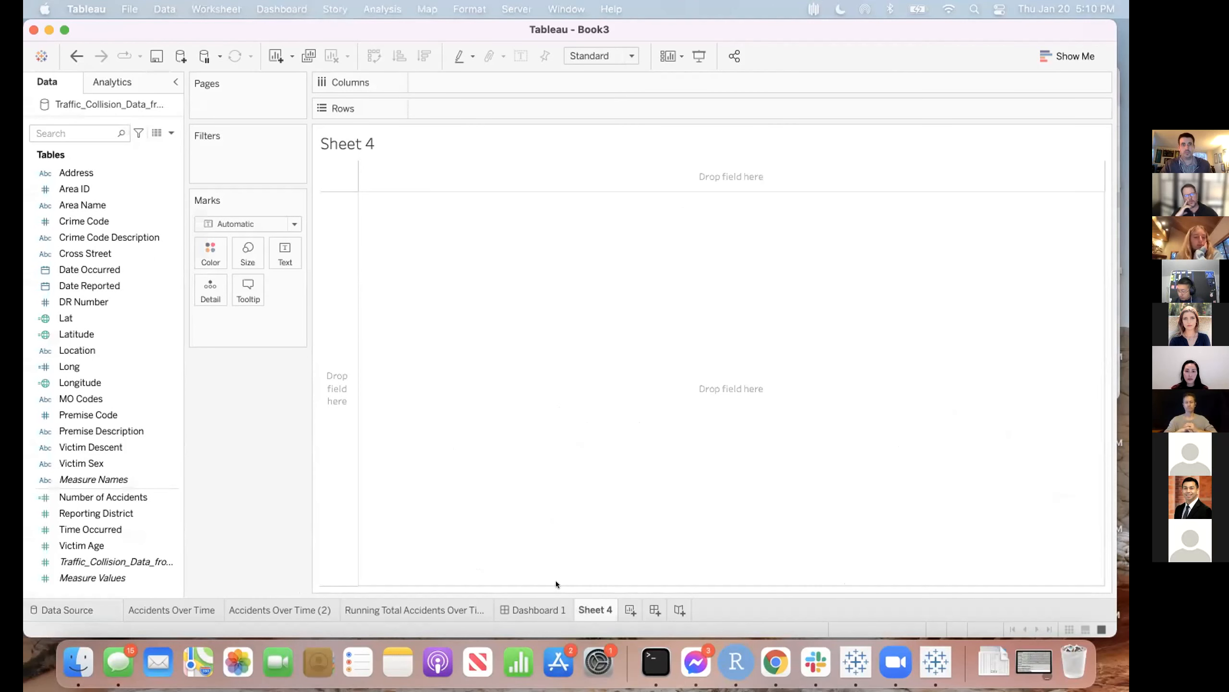
pyautogui.click(77, 351)
pyautogui.rightClick(80, 357)
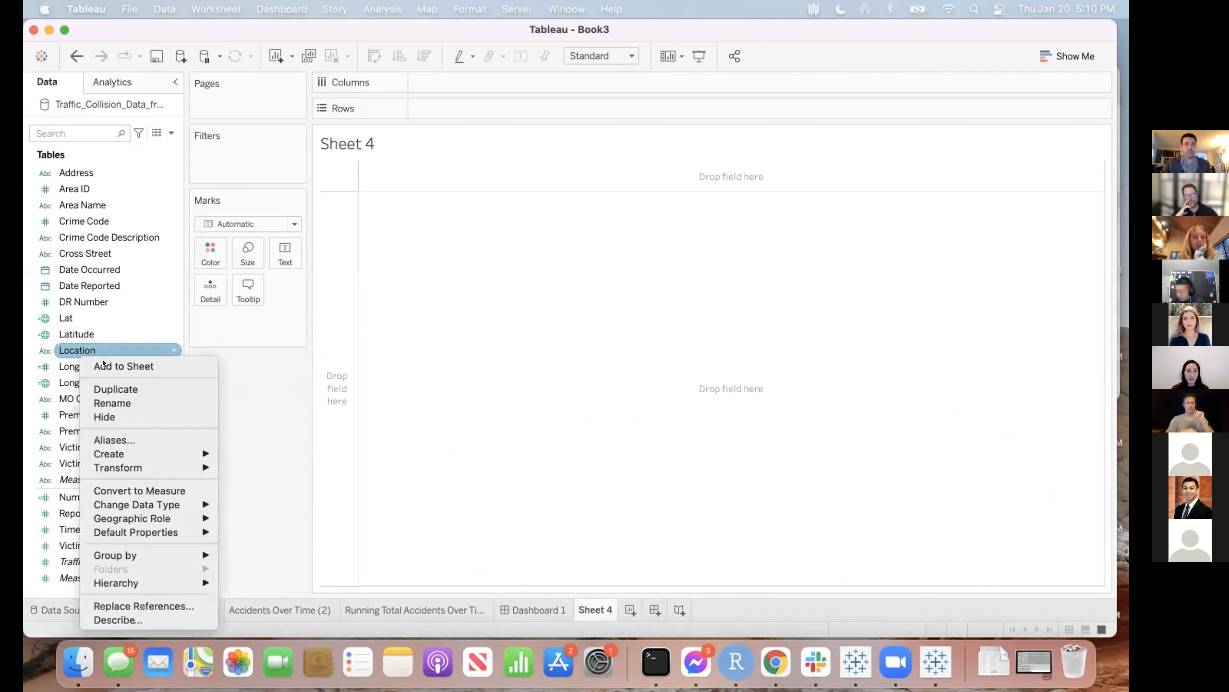
pyautogui.click(223, 346)
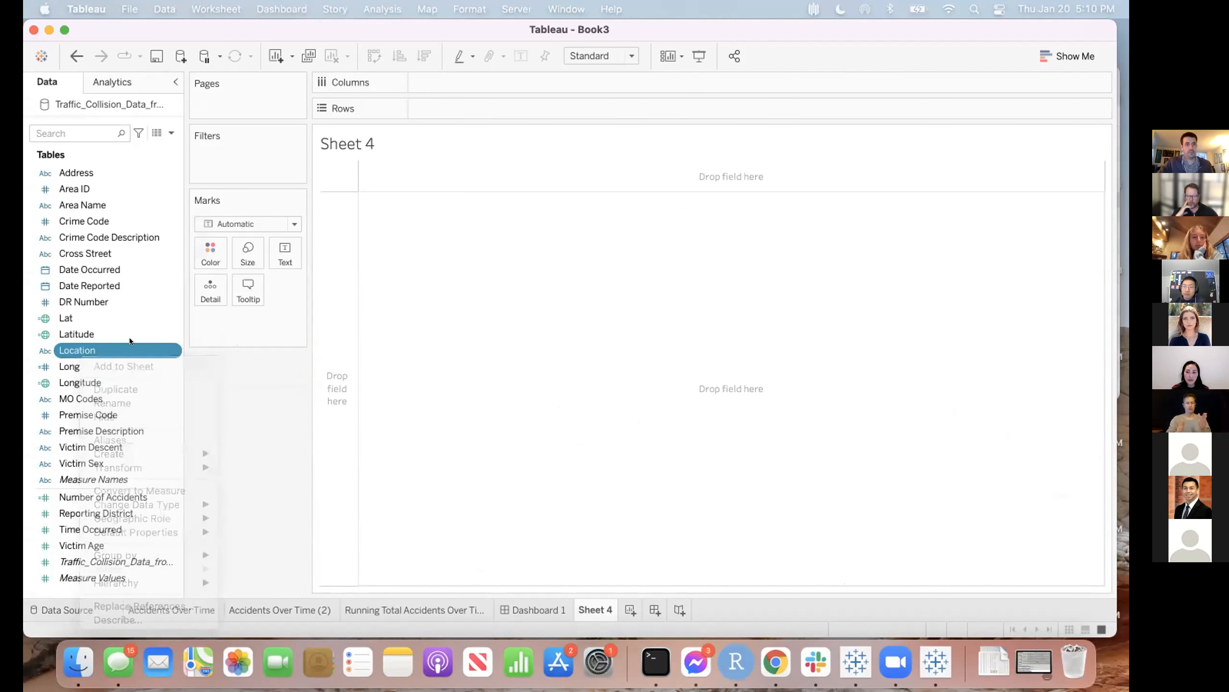
pyautogui.rightClick(172, 436)
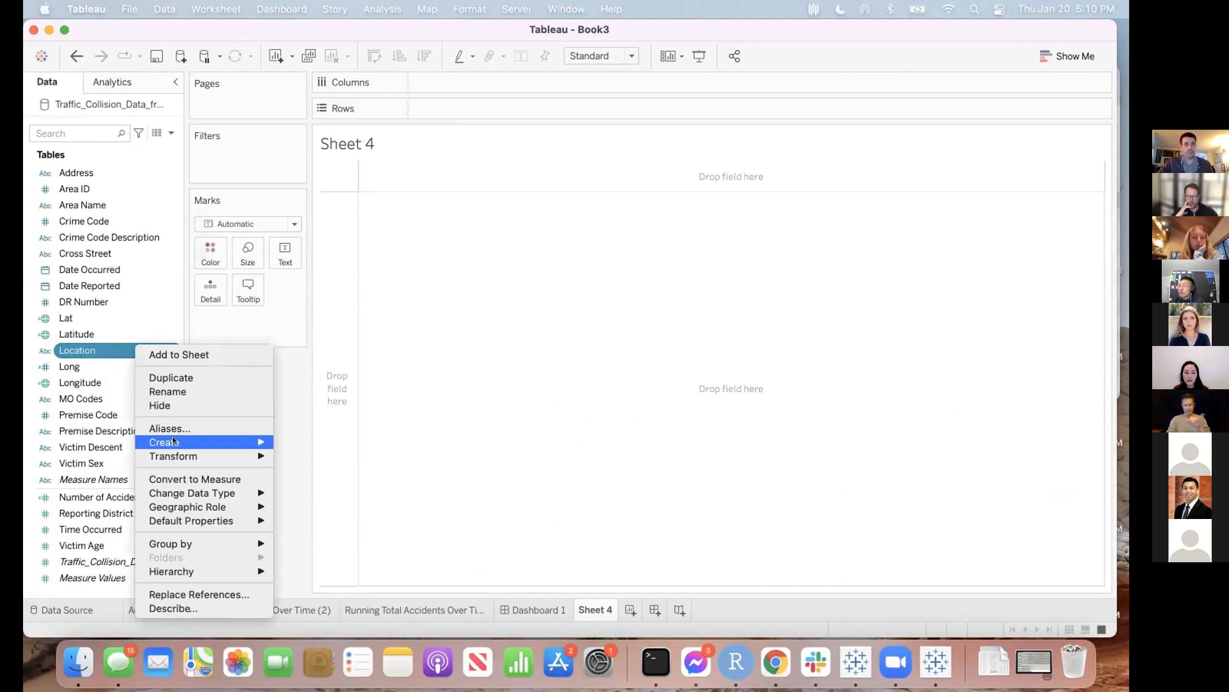
pyautogui.moveTo(172, 439)
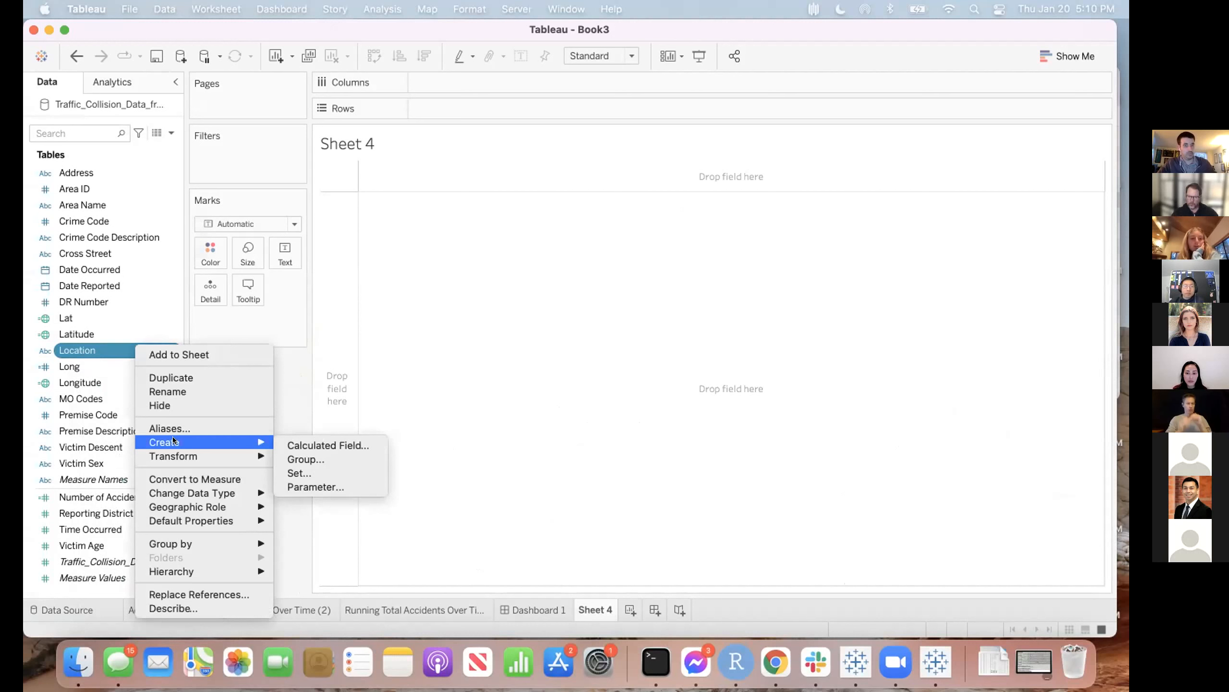
pyautogui.click(298, 445)
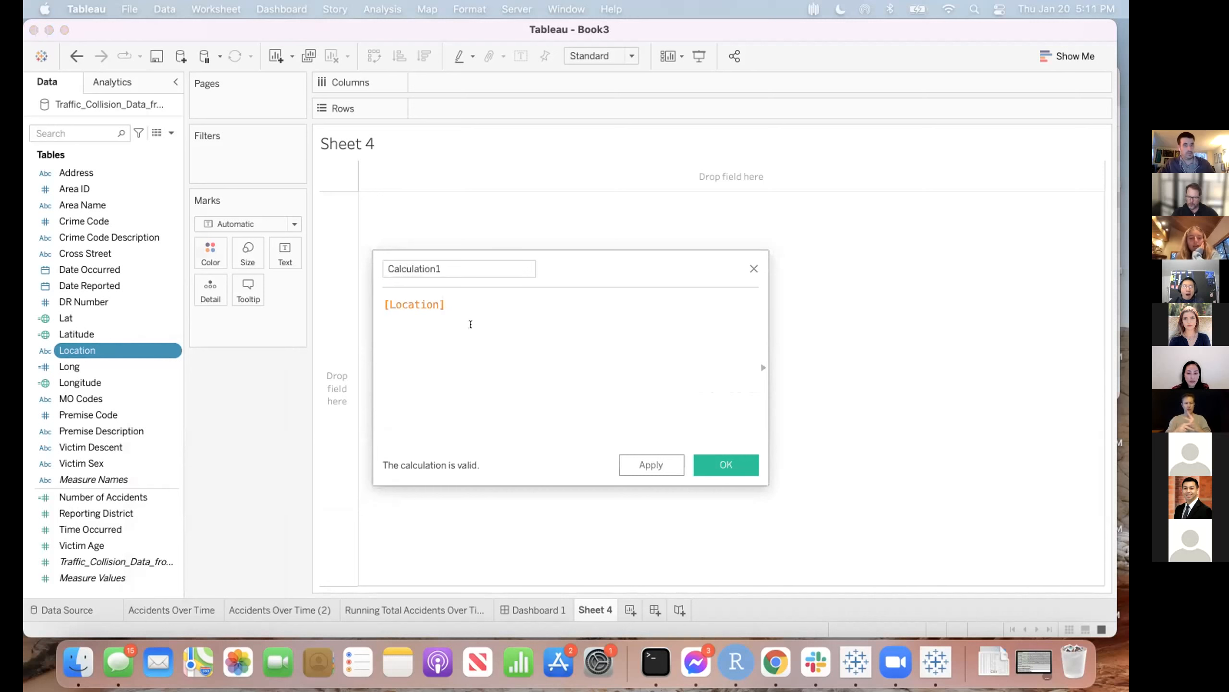
pyautogui.click(755, 363)
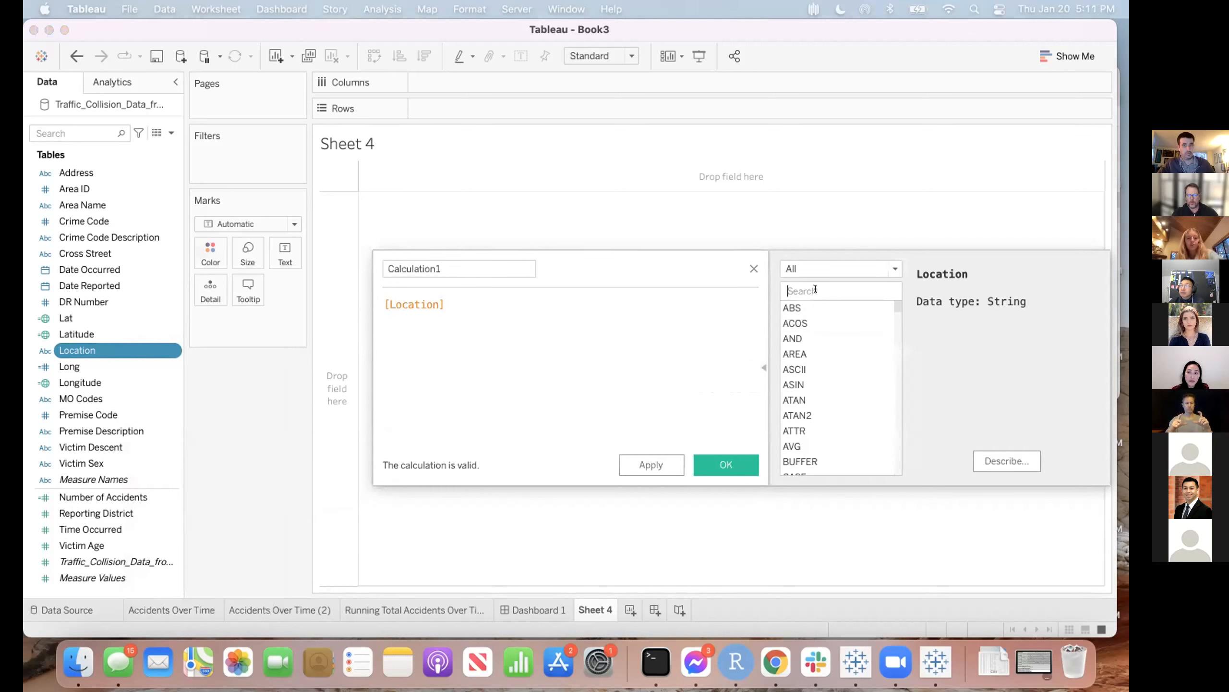
pyautogui.write('spl')
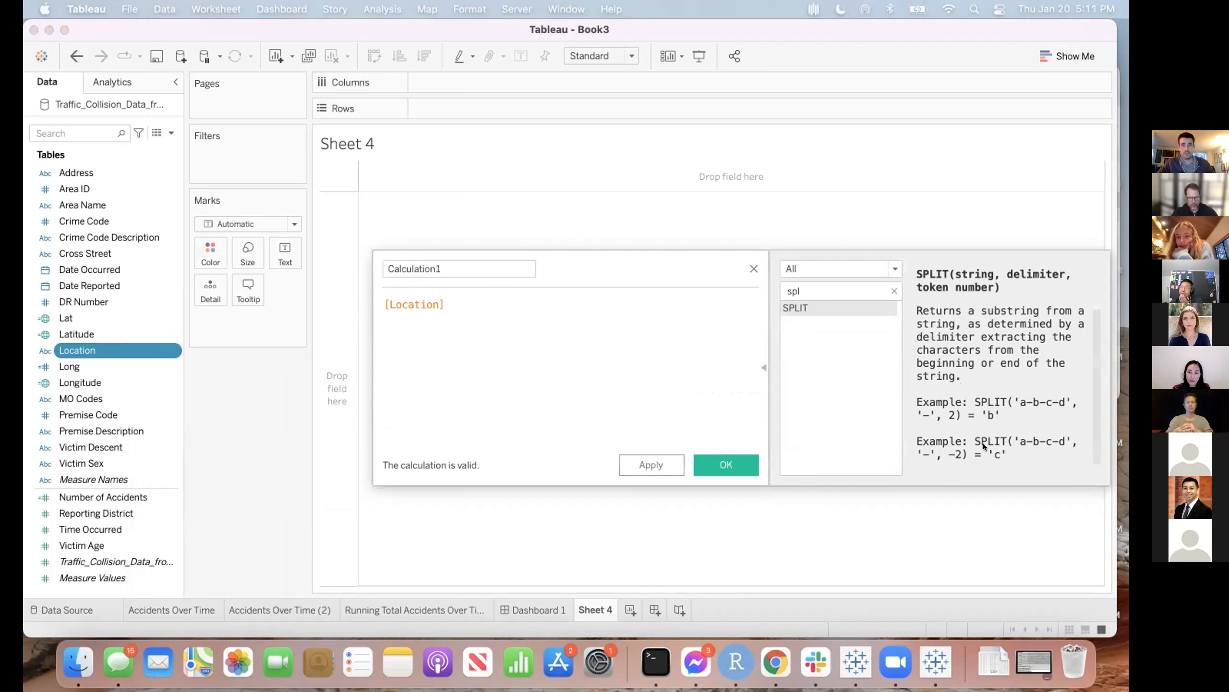
# - Write the calculated field's formula as SPLIT([Location], ',', 1)
pyautogui.click(382, 303)
pyautogui.write('SPLIT')
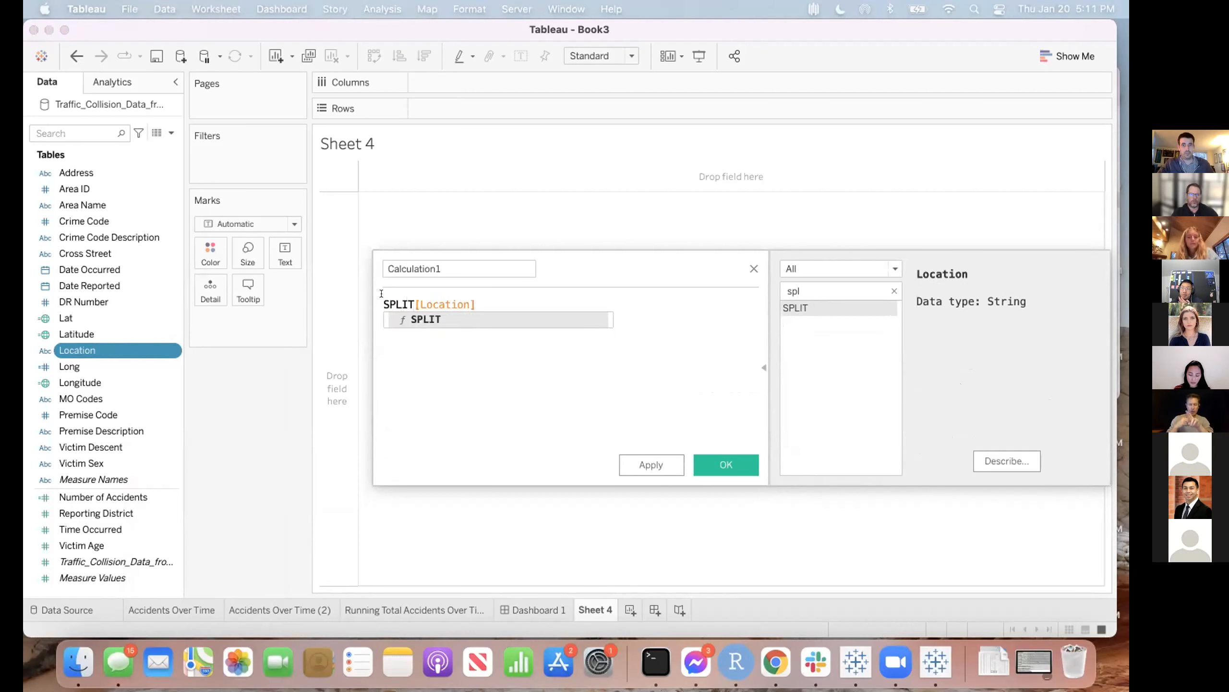
pyautogui.write('(')
pyautogui.click(494, 301)
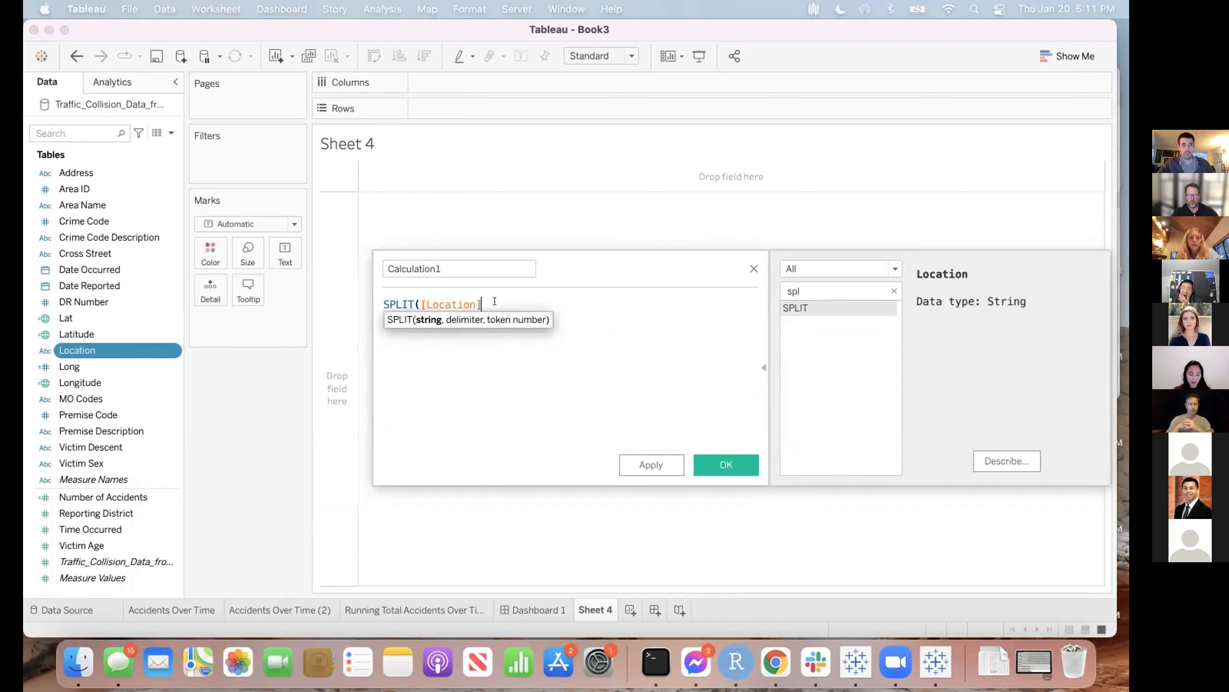
pyautogui.write(', ')
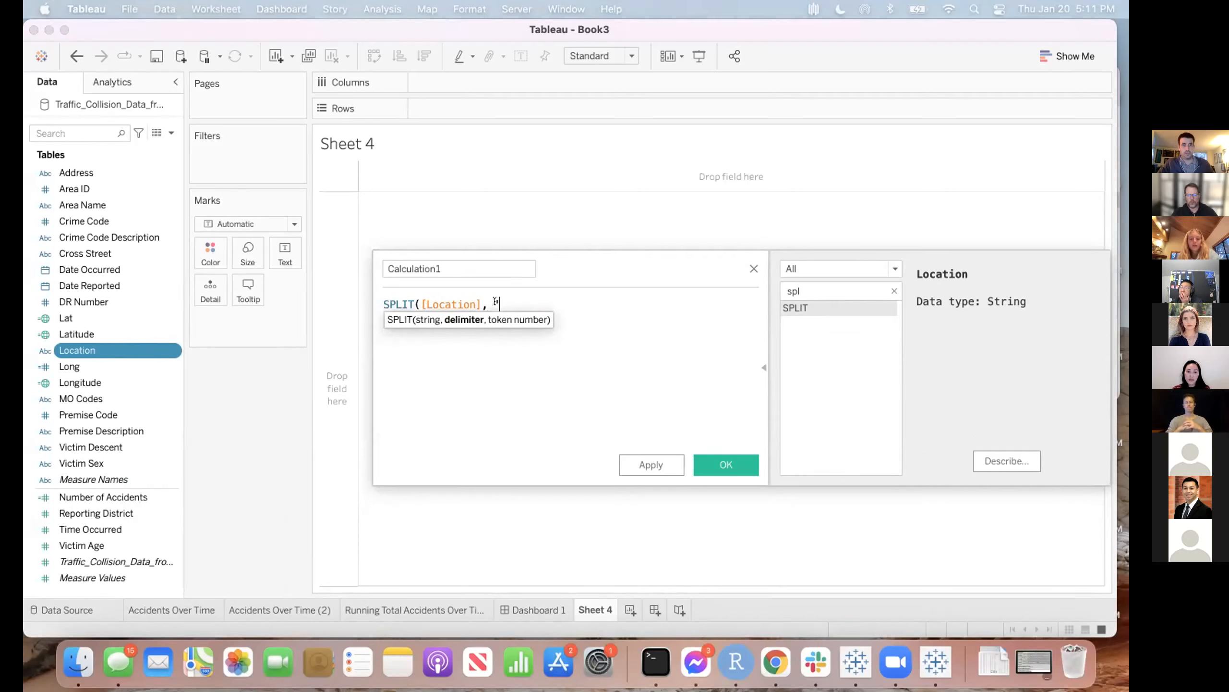
pyautogui.write('","')
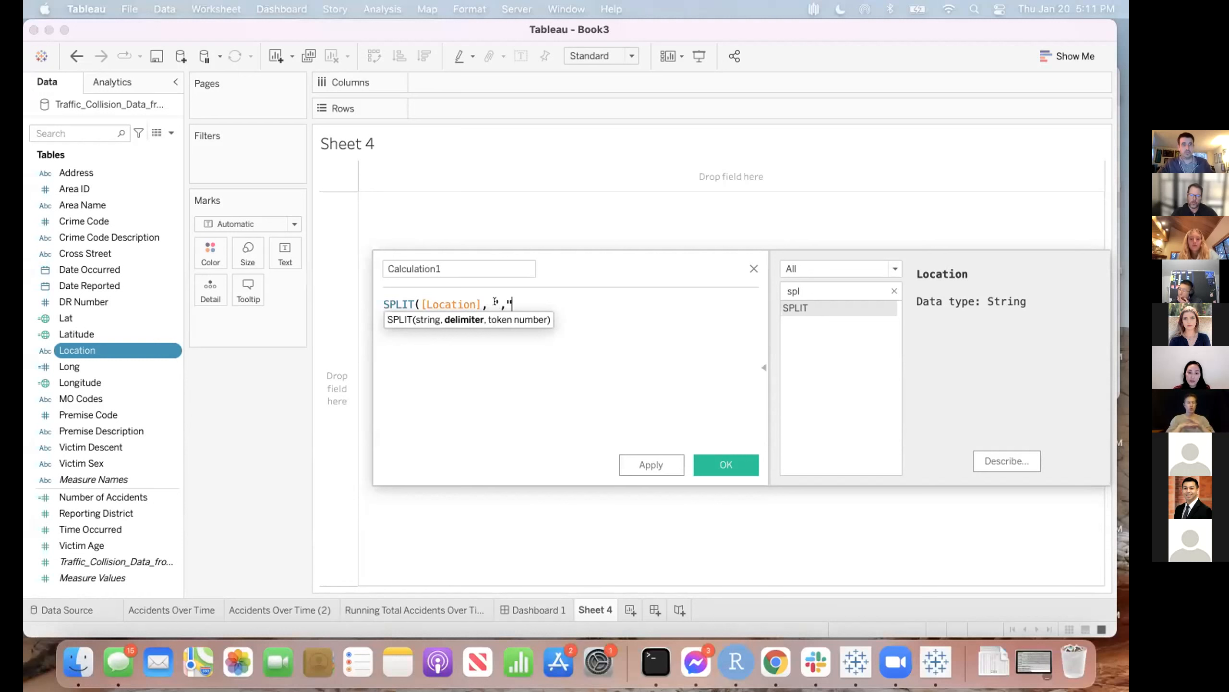
pyautogui.write(', ')
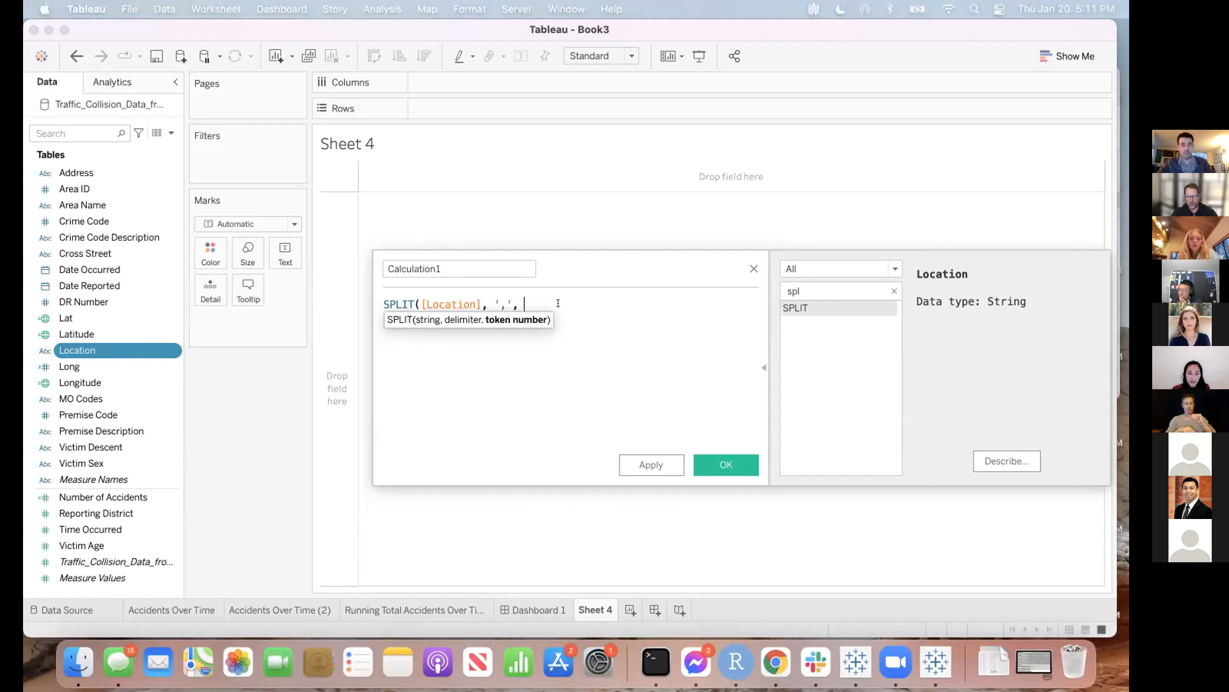
pyautogui.write('1)')
# - Name the calculated field Latitude - Public
pyautogui.doubleClick(422, 262)
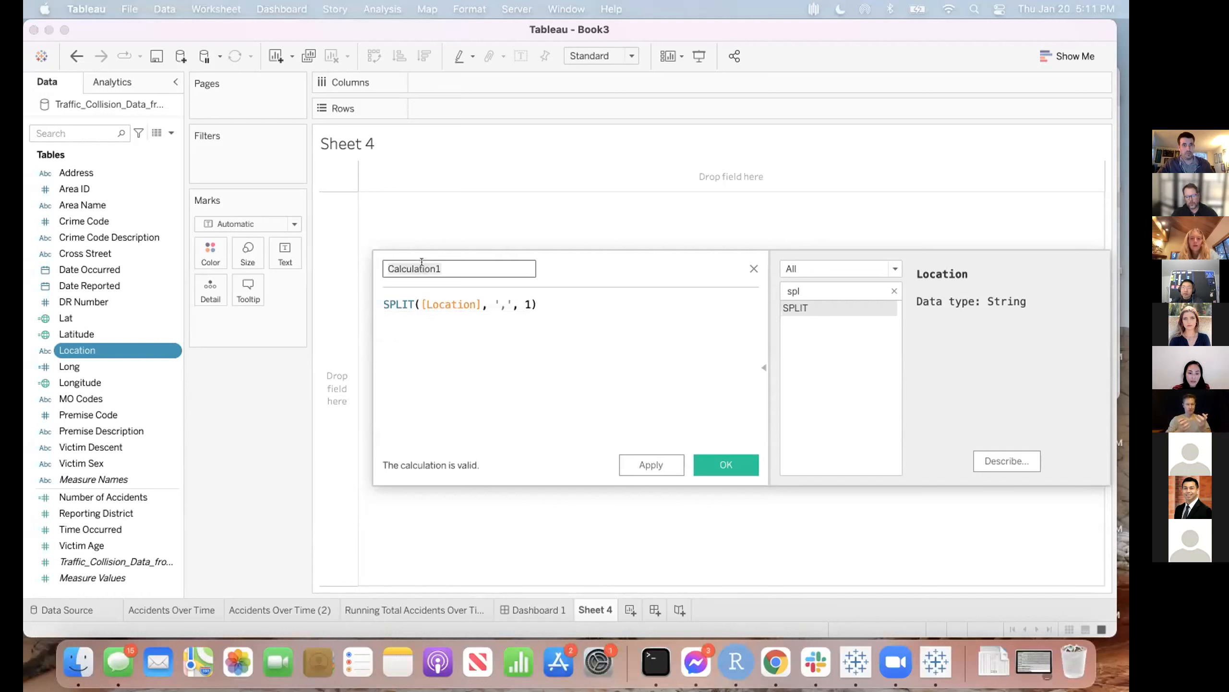
pyautogui.write('Latitude')
pyautogui.press('BackSpace')
pyautogui.press('BackSpace')
pyautogui.press('BackSpace')
pyautogui.press('BackSpace')
pyautogui.write('tude')
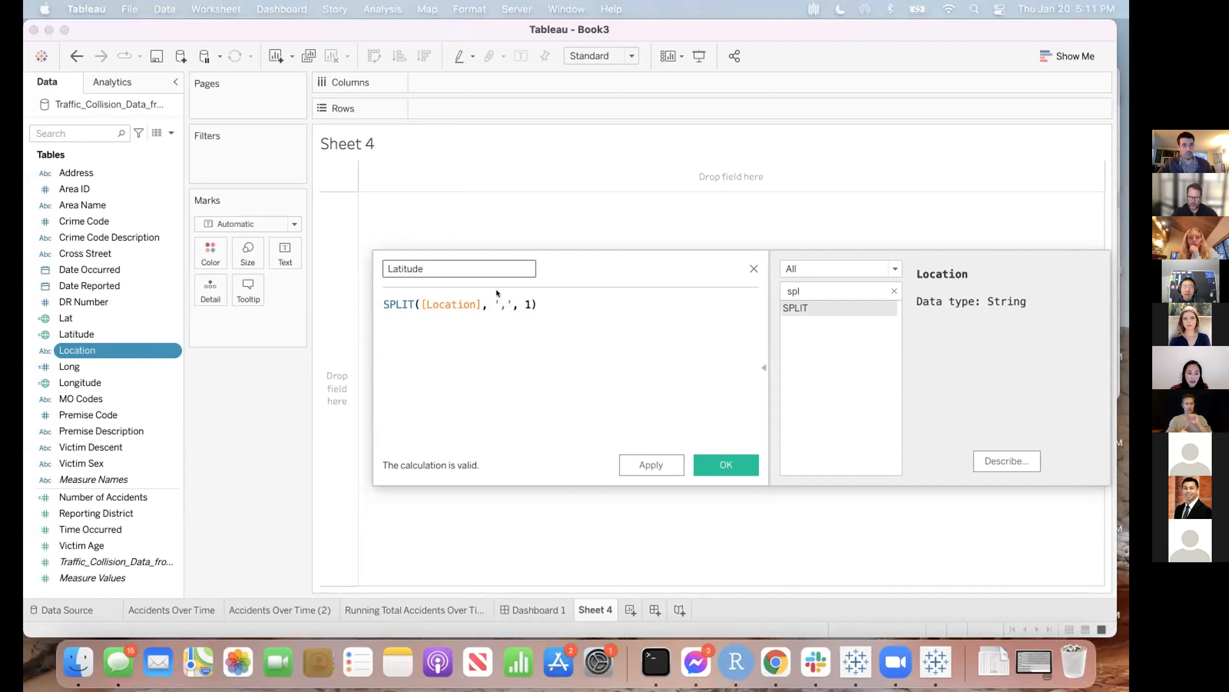
pyautogui.click(508, 464)
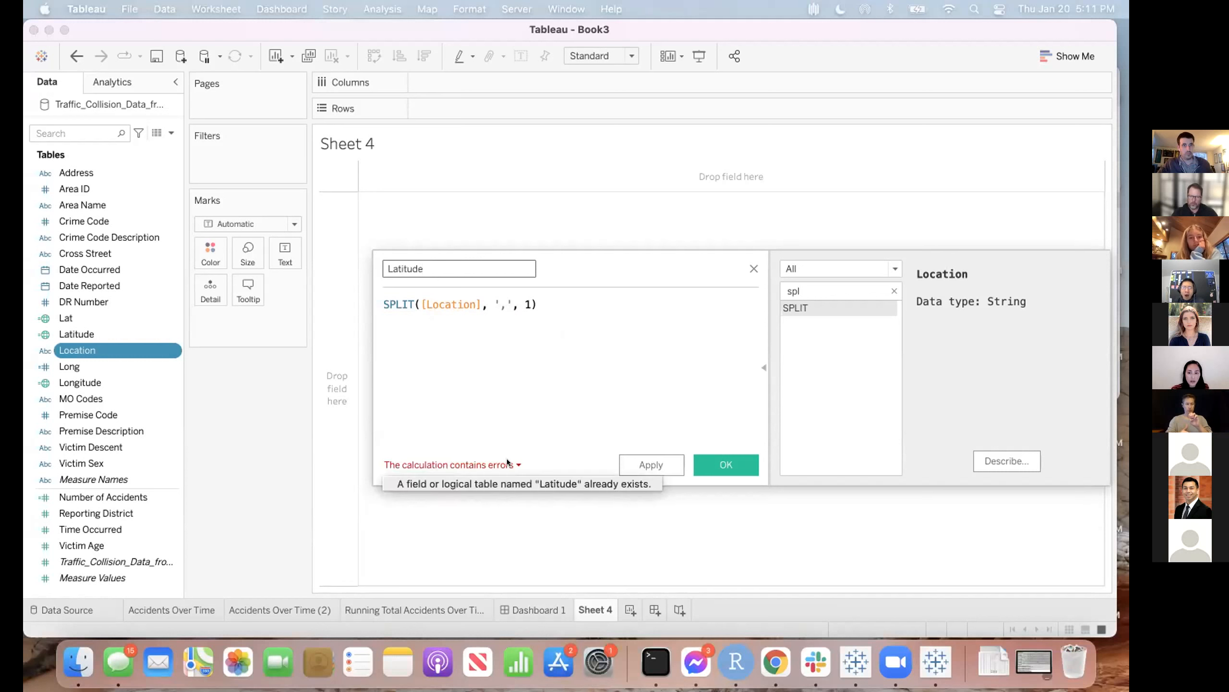
pyautogui.click(422, 268)
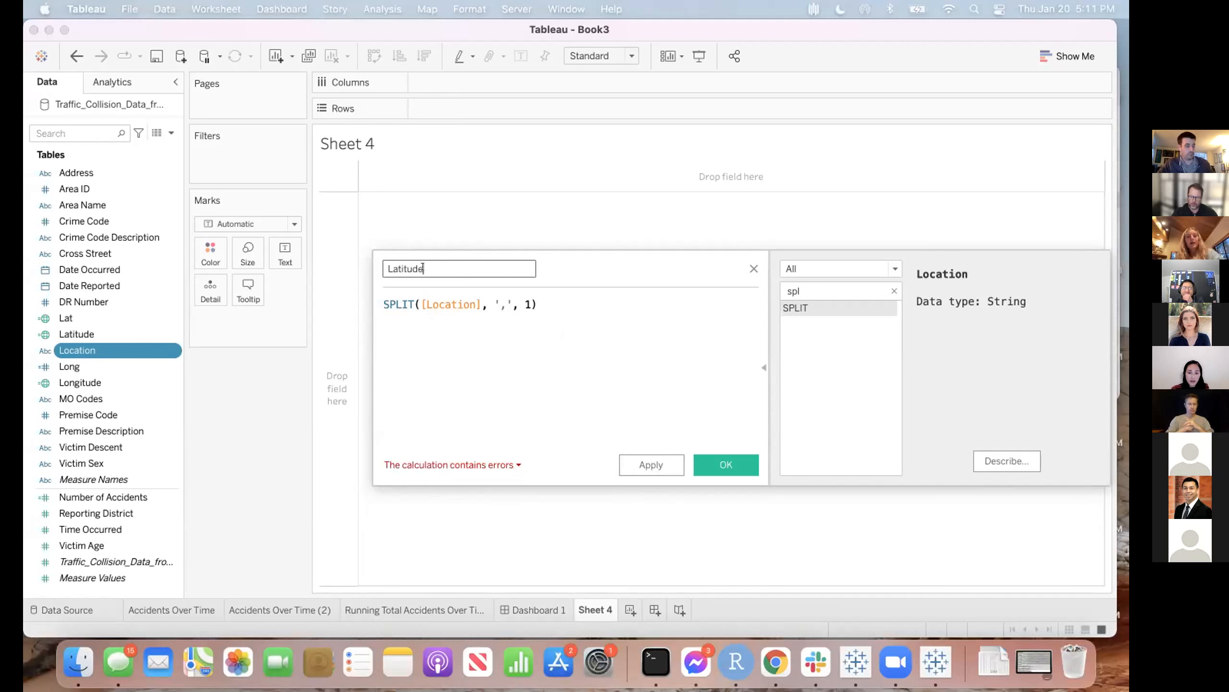
pyautogui.write('Public')
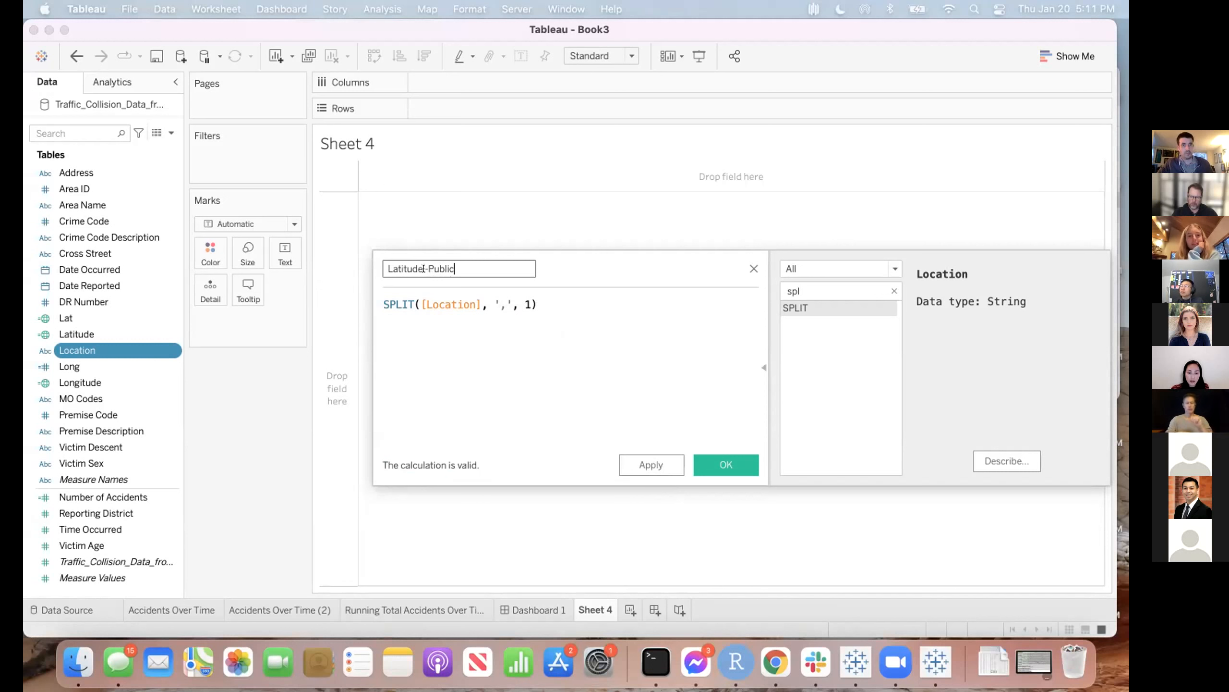
pyautogui.click(426, 269)
pyautogui.write('-')
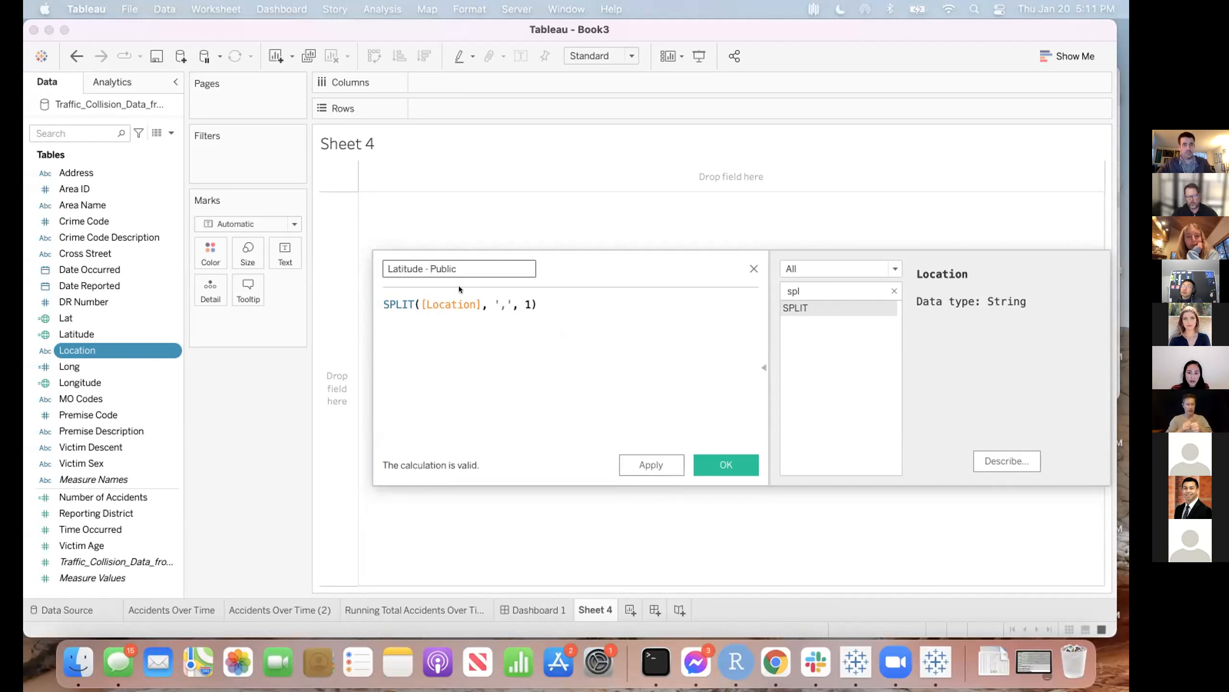
# - Look up the RIGHT and LEFT functions in the function reference, and clear the search
pyautogui.click(826, 286)
pyautogui.click(890, 290)
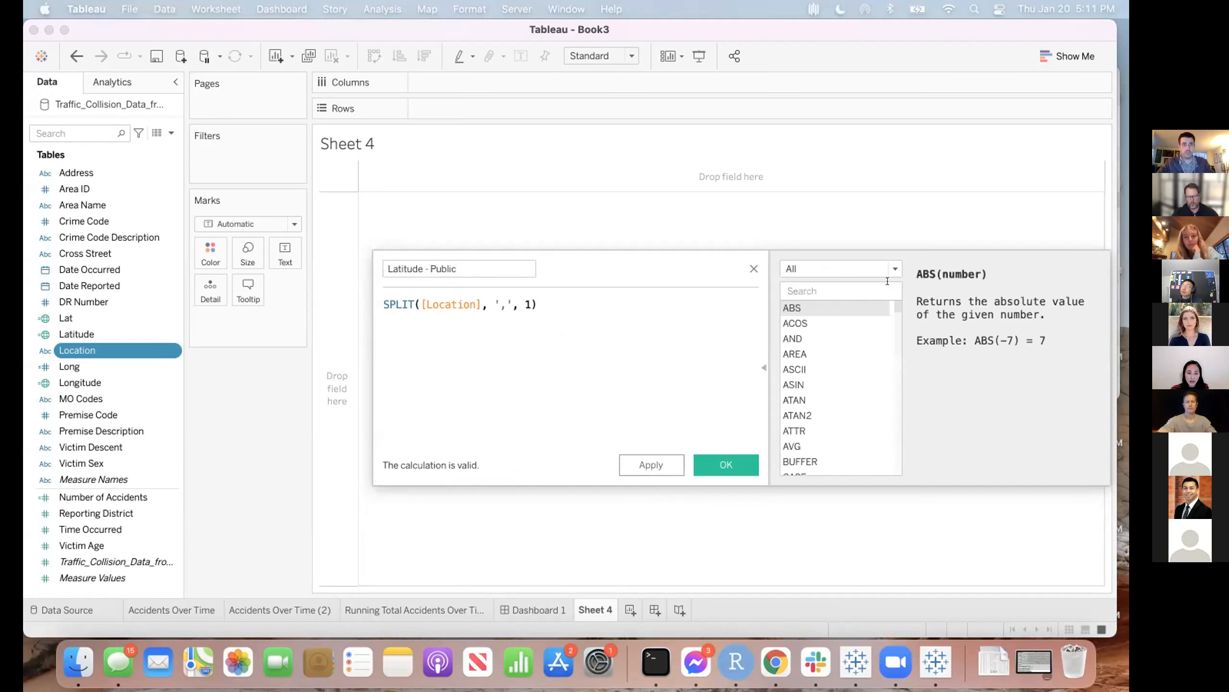
pyautogui.write('righ')
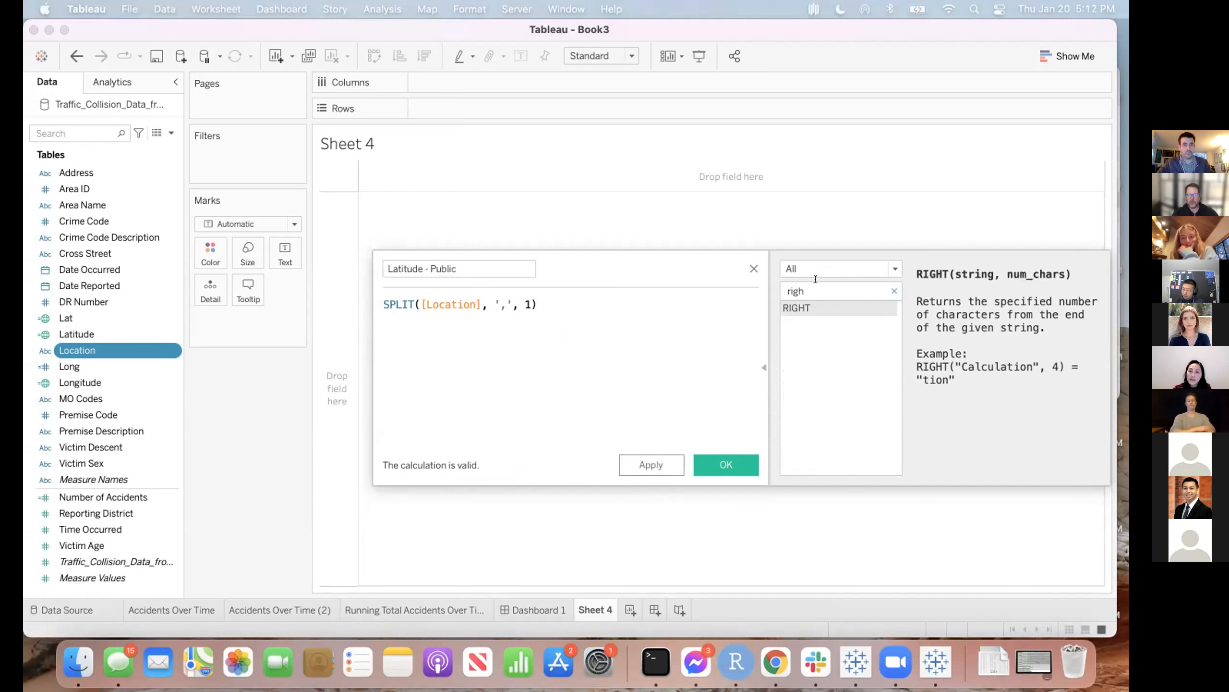
pyautogui.doubleClick(792, 287)
pyautogui.press('BackSpace')
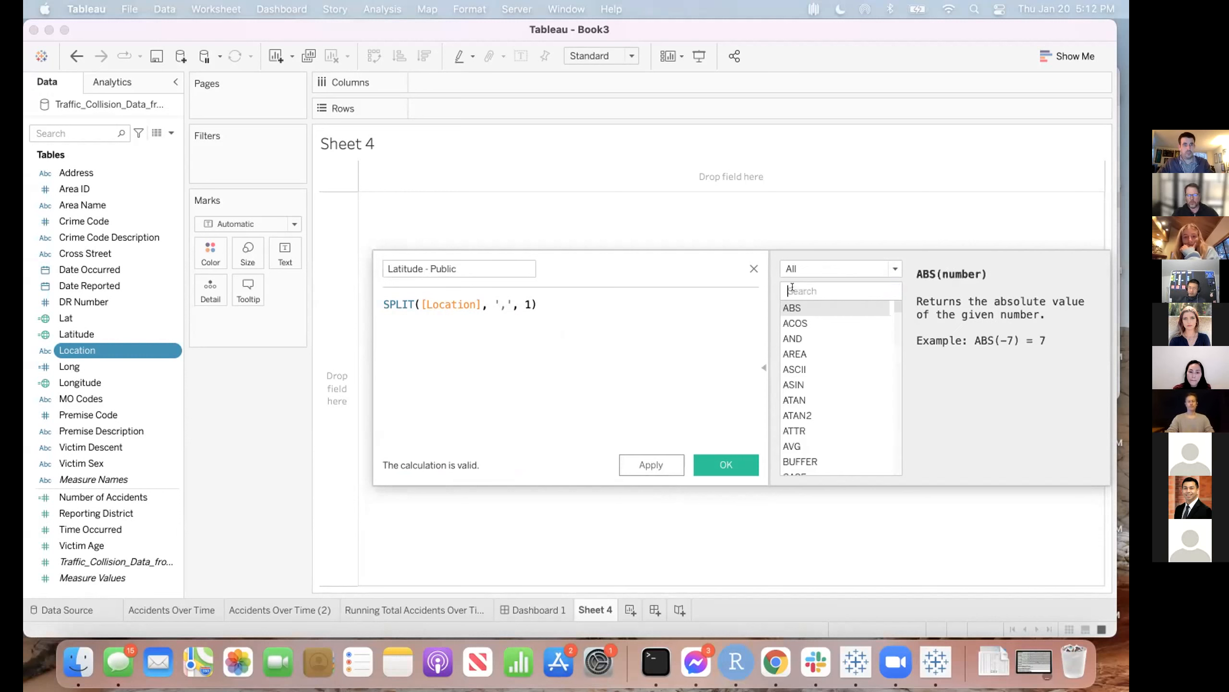
pyautogui.write('left')
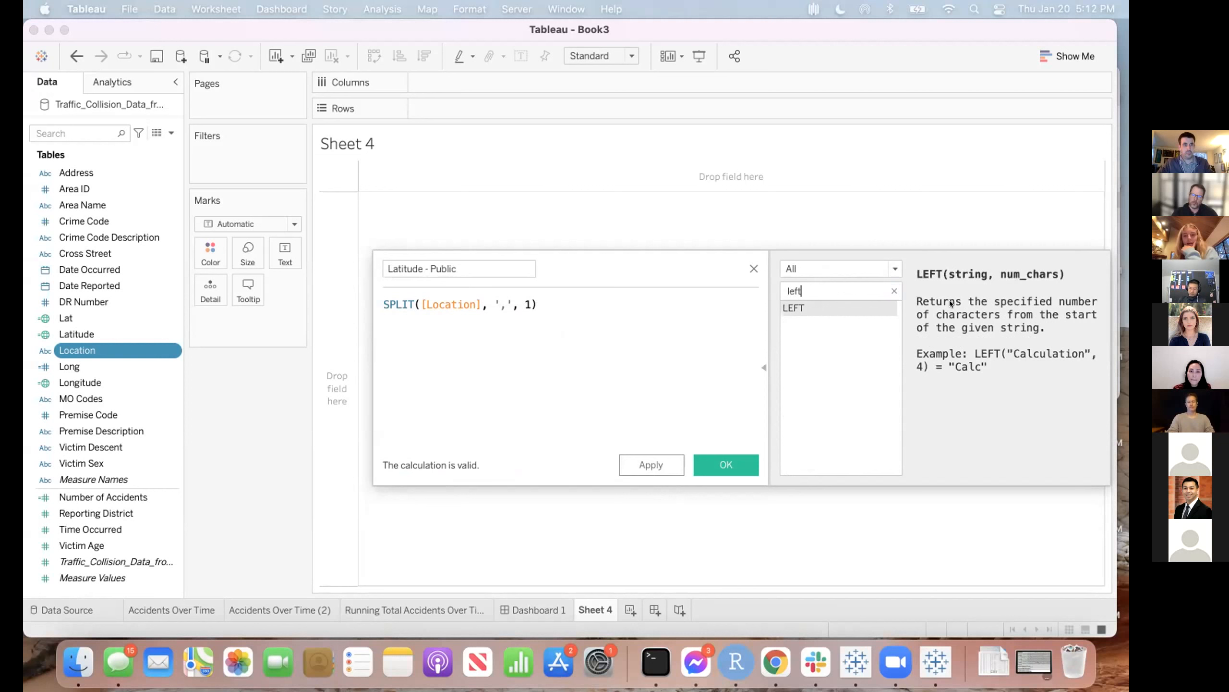
pyautogui.click(894, 291)
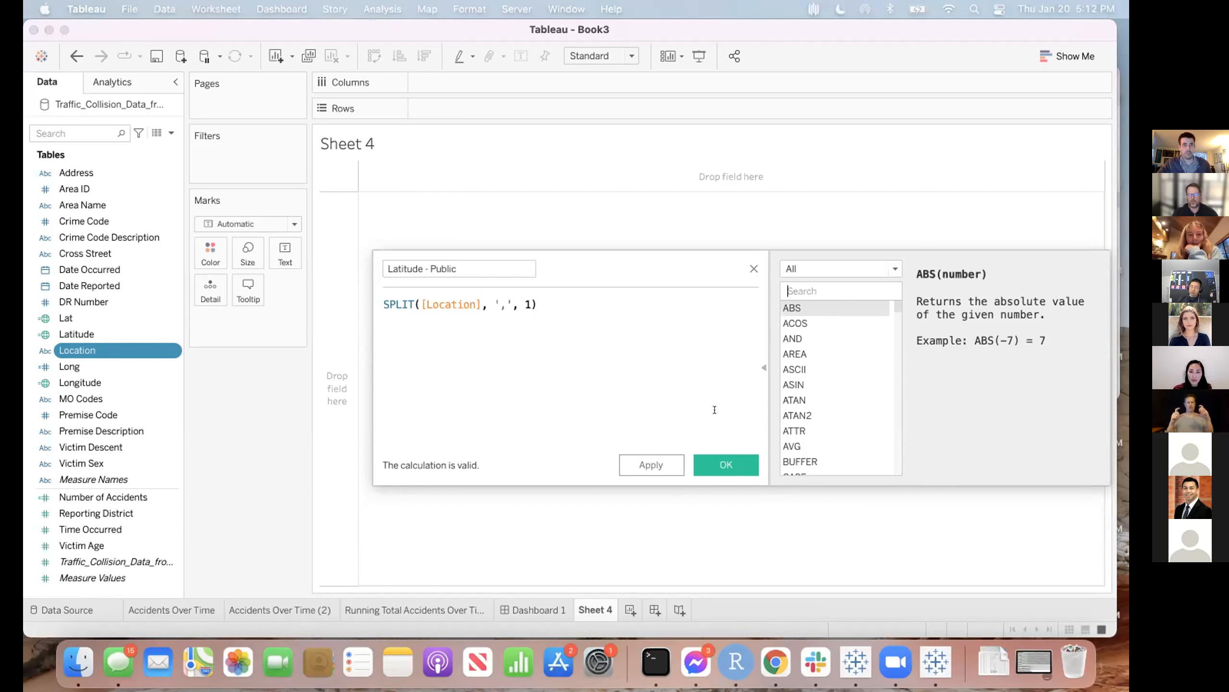
# - Save the calculated field and check its values next to Location in the data source preview
pyautogui.click(743, 469)
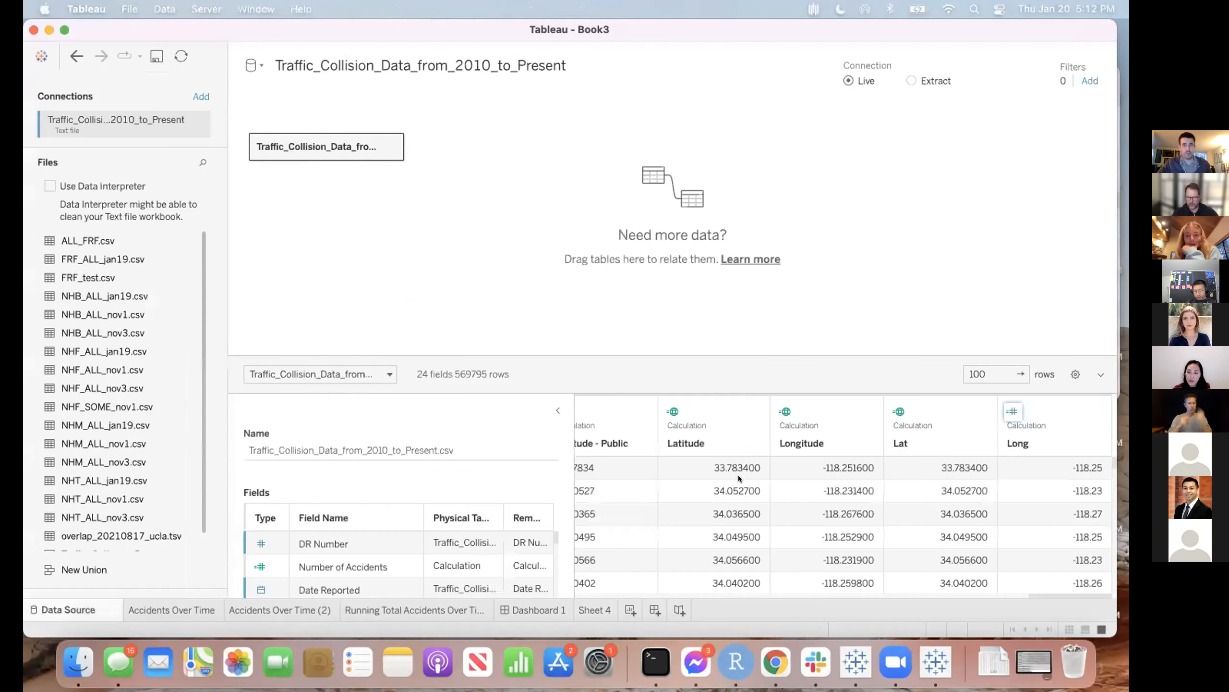
pyautogui.hscroll(-3, 738, 475)
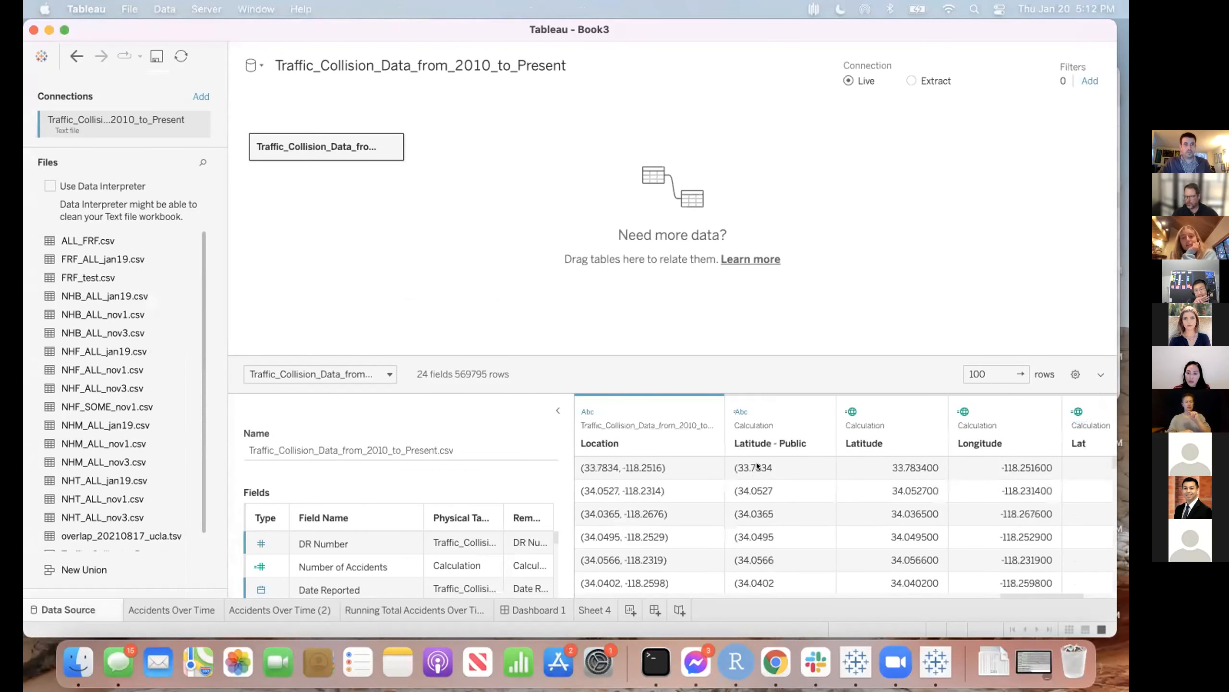
pyautogui.scroll(-2, 757, 462)
pyautogui.scroll(2, 764, 411)
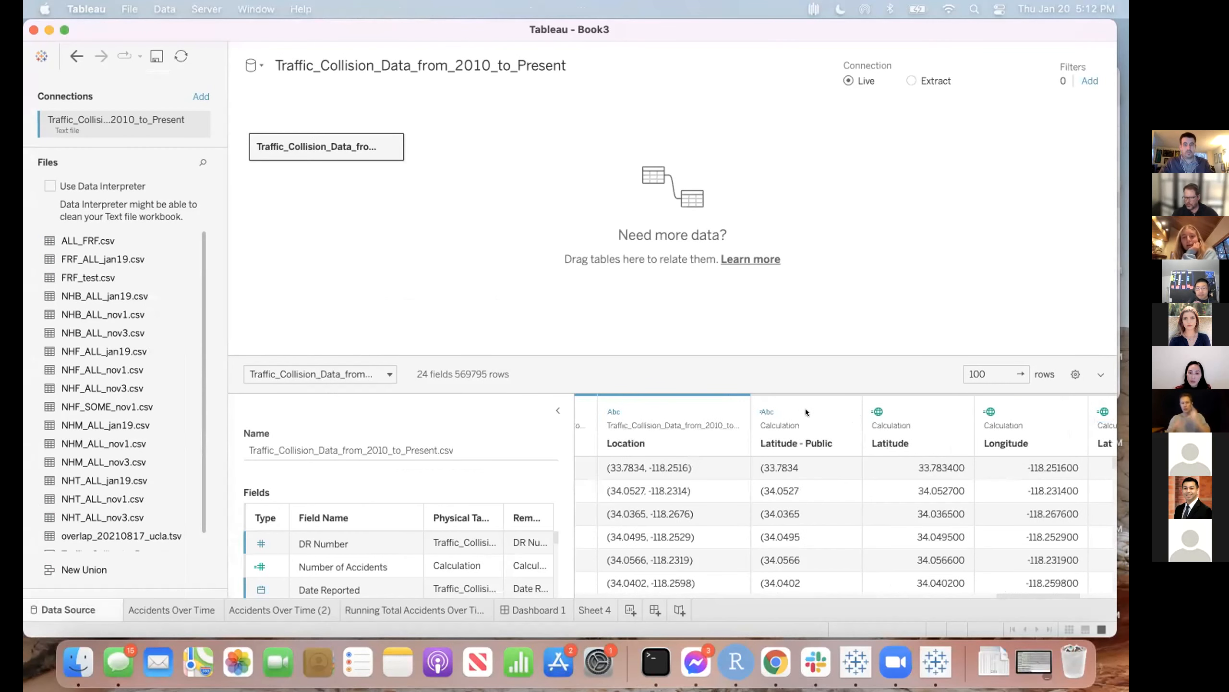
# - Try the Number (decimal) data type on the Latitude - Public field and set it back to String
pyautogui.click(766, 412)
pyautogui.click(818, 411)
pyautogui.click(764, 411)
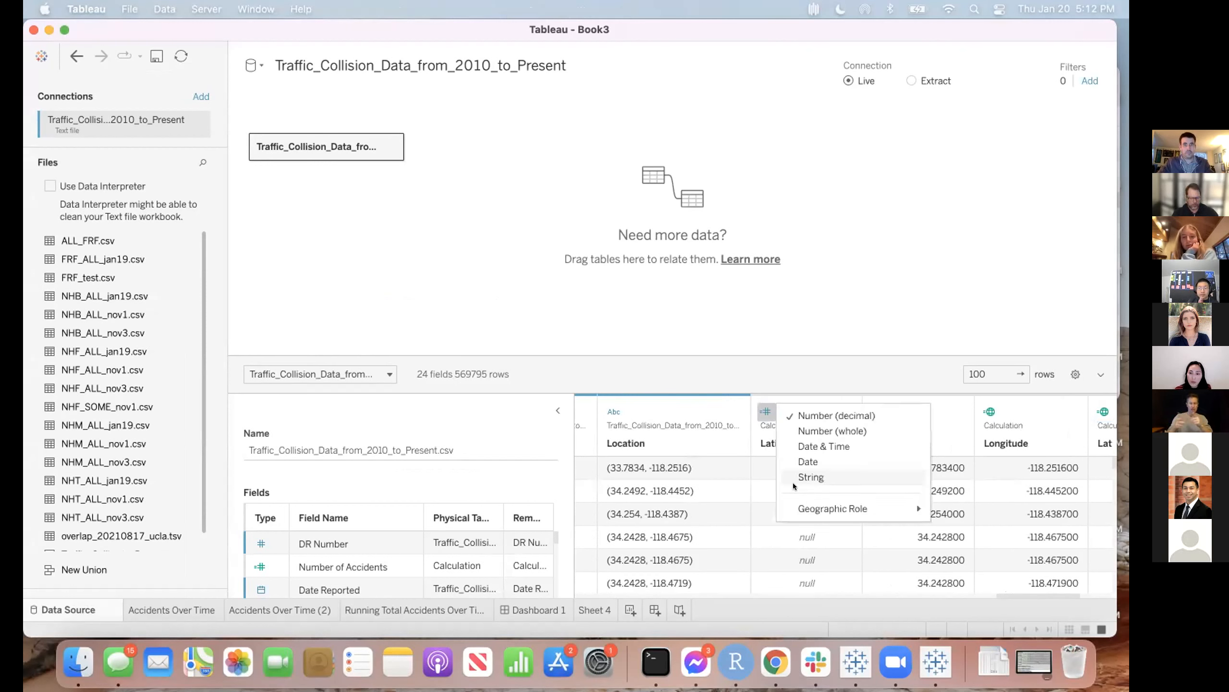
pyautogui.click(805, 478)
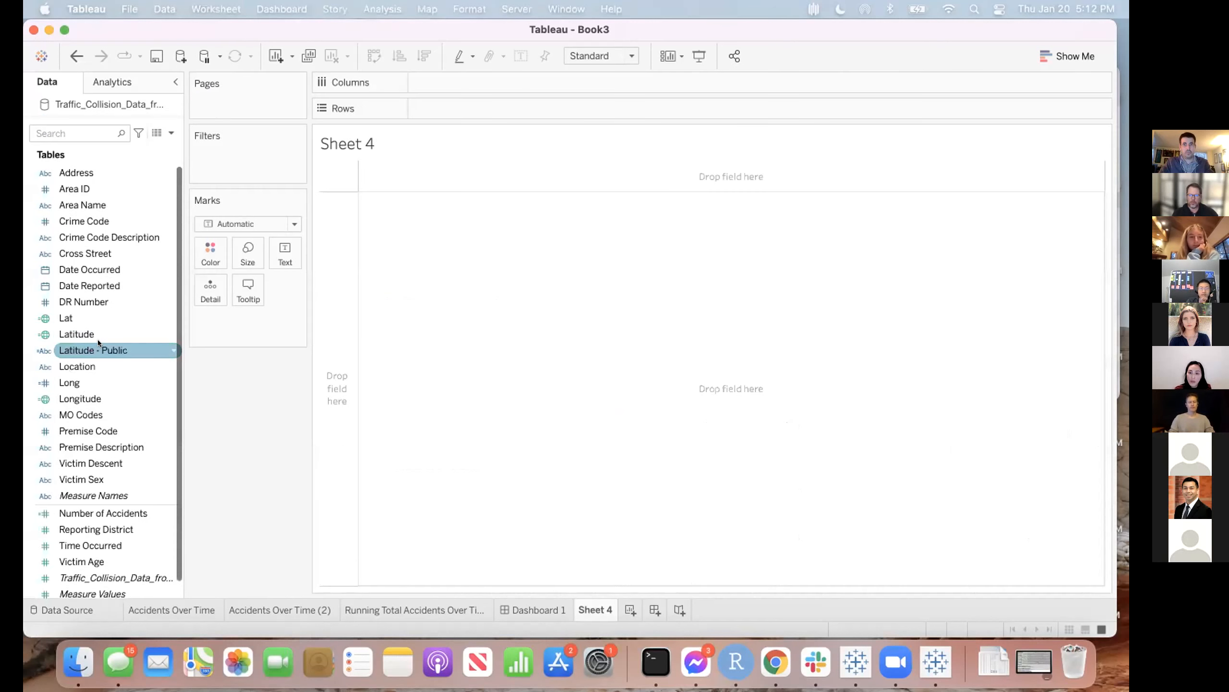
# - Open the Latitude - Public calculation for editing and browse the function reference for a string-trimming function
pyautogui.rightClick(99, 343)
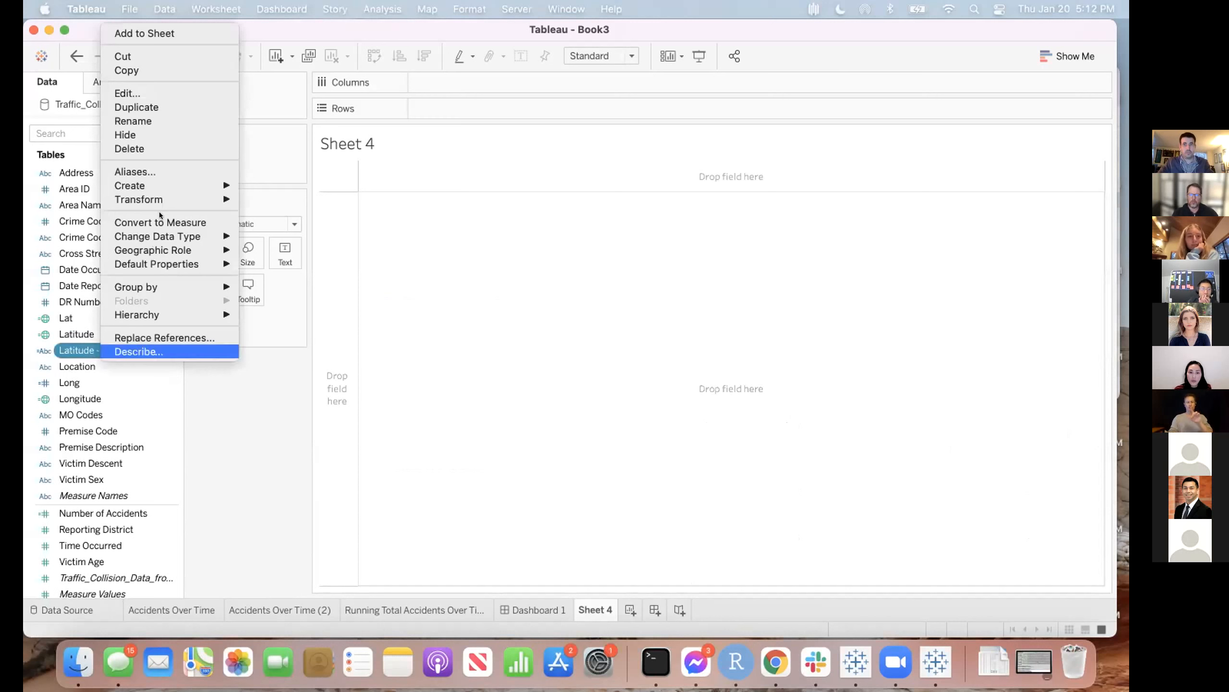
pyautogui.moveTo(162, 196)
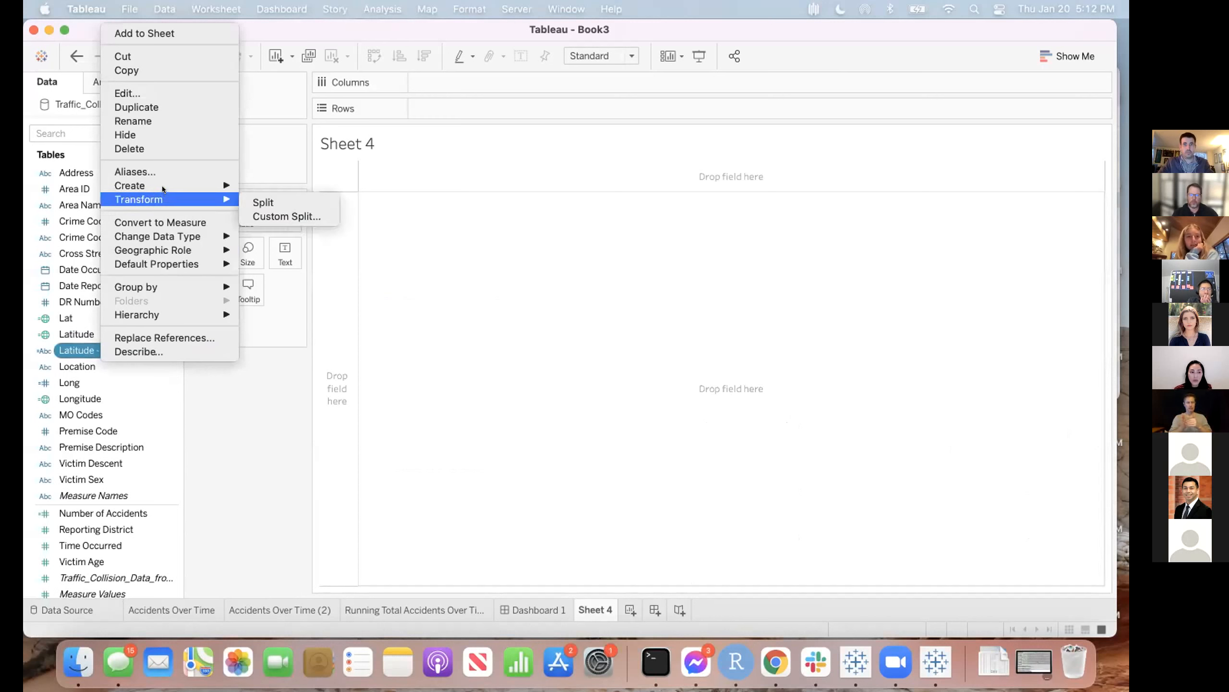
pyautogui.click(127, 93)
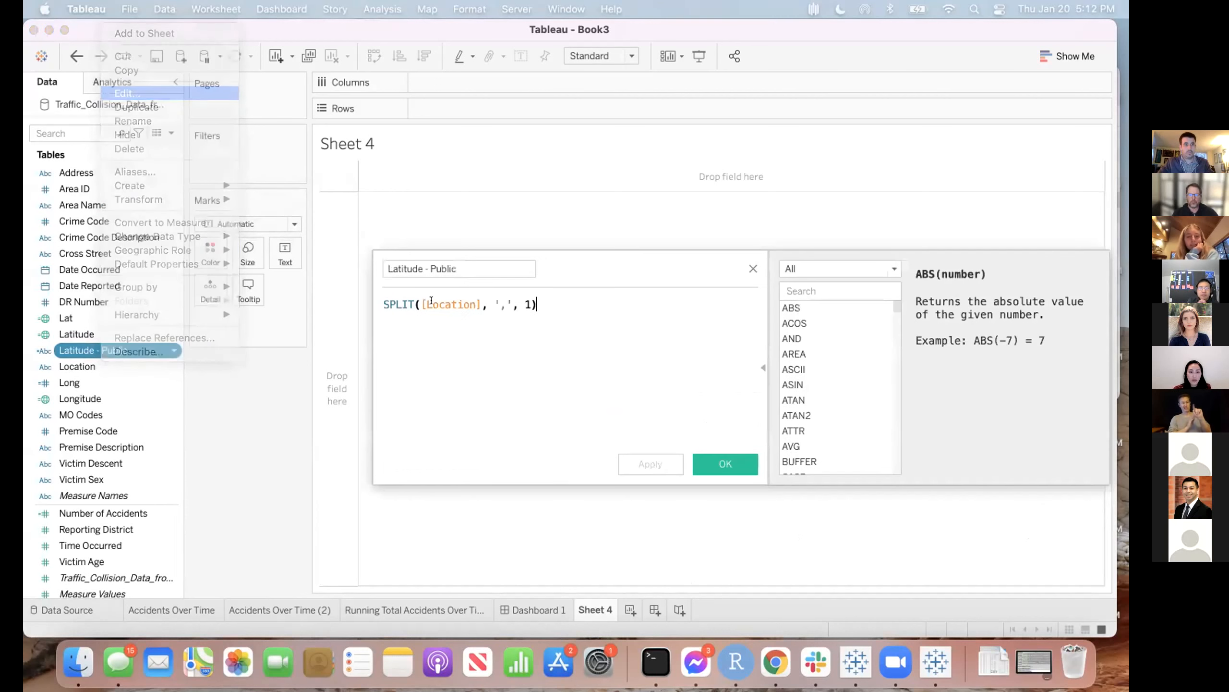
pyautogui.click(474, 304)
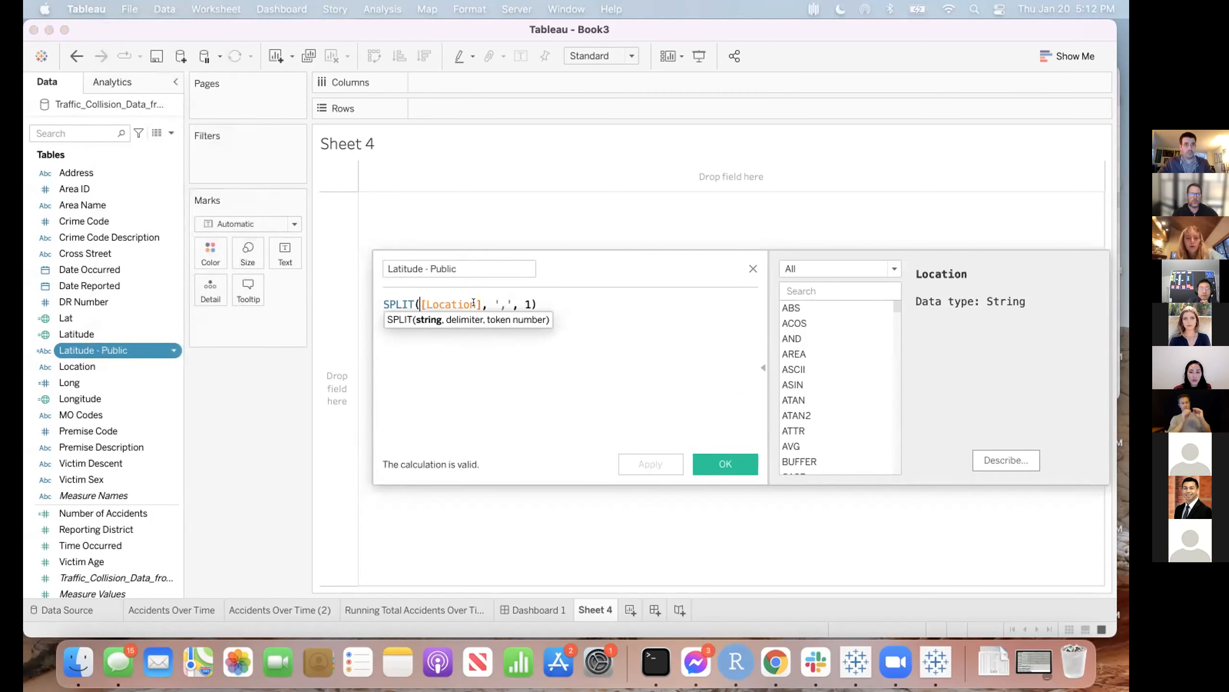
pyautogui.scroll(-3, 818, 383)
pyautogui.scroll(-10, 818, 382)
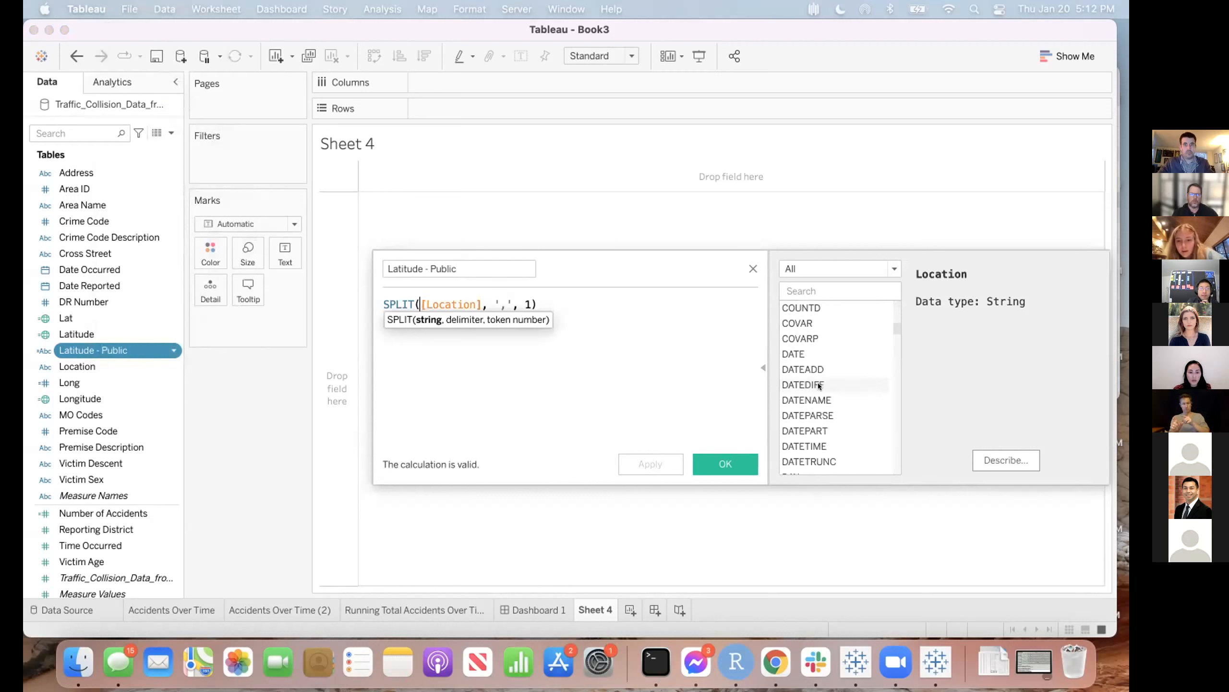
pyautogui.scroll(-15, 817, 383)
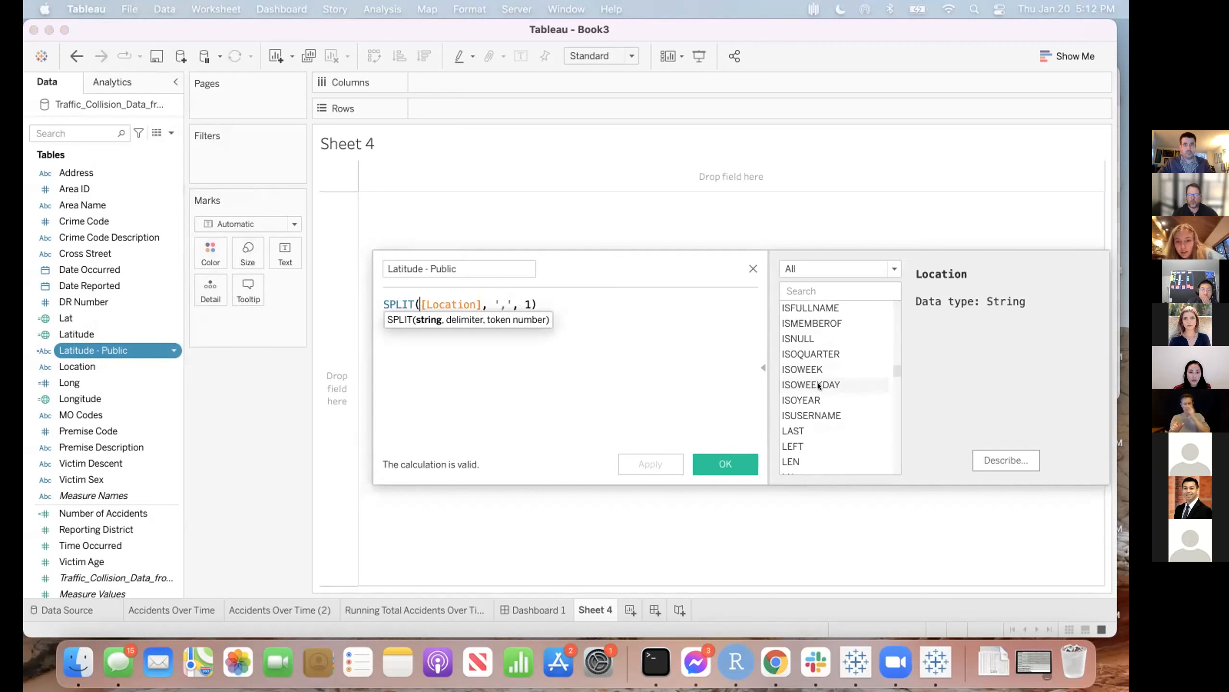
pyautogui.scroll(-15, 818, 385)
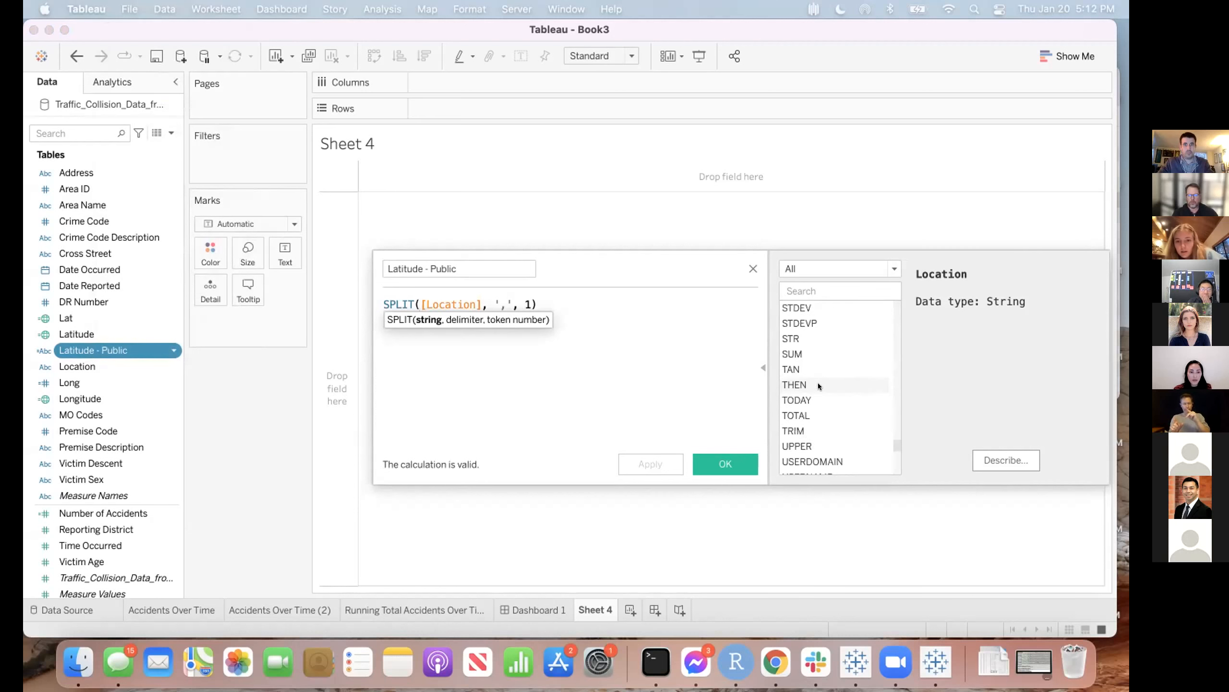
pyautogui.scroll(2, 813, 386)
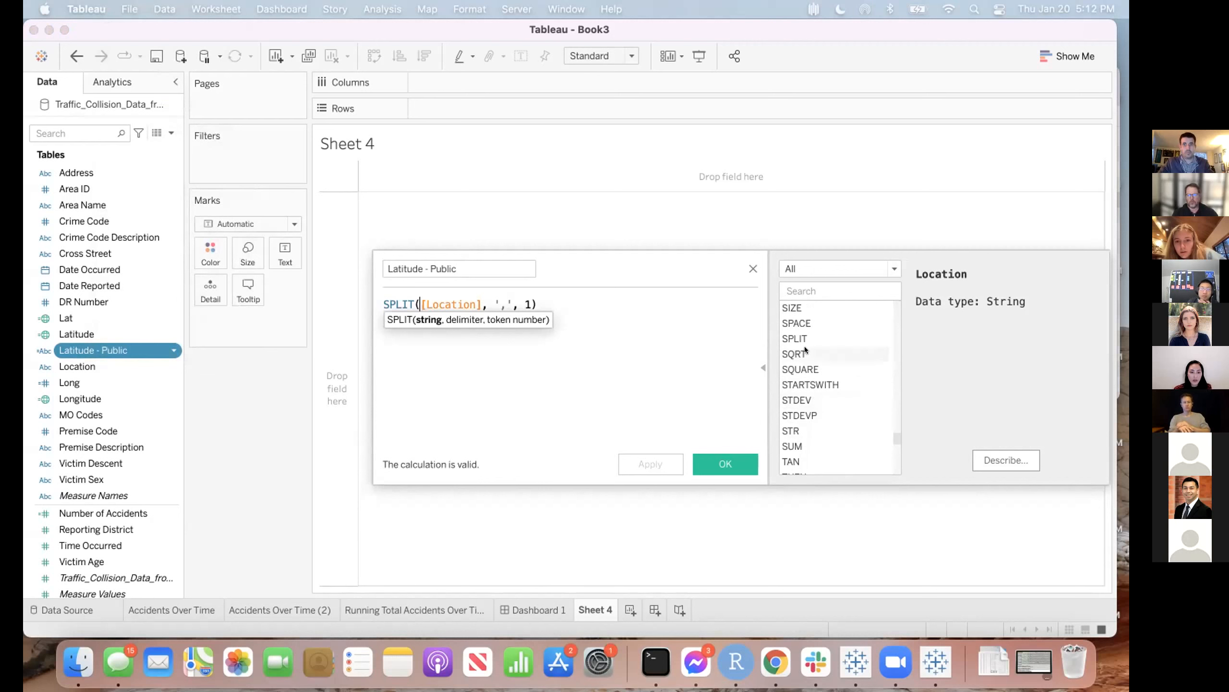
pyautogui.scroll(7, 805, 346)
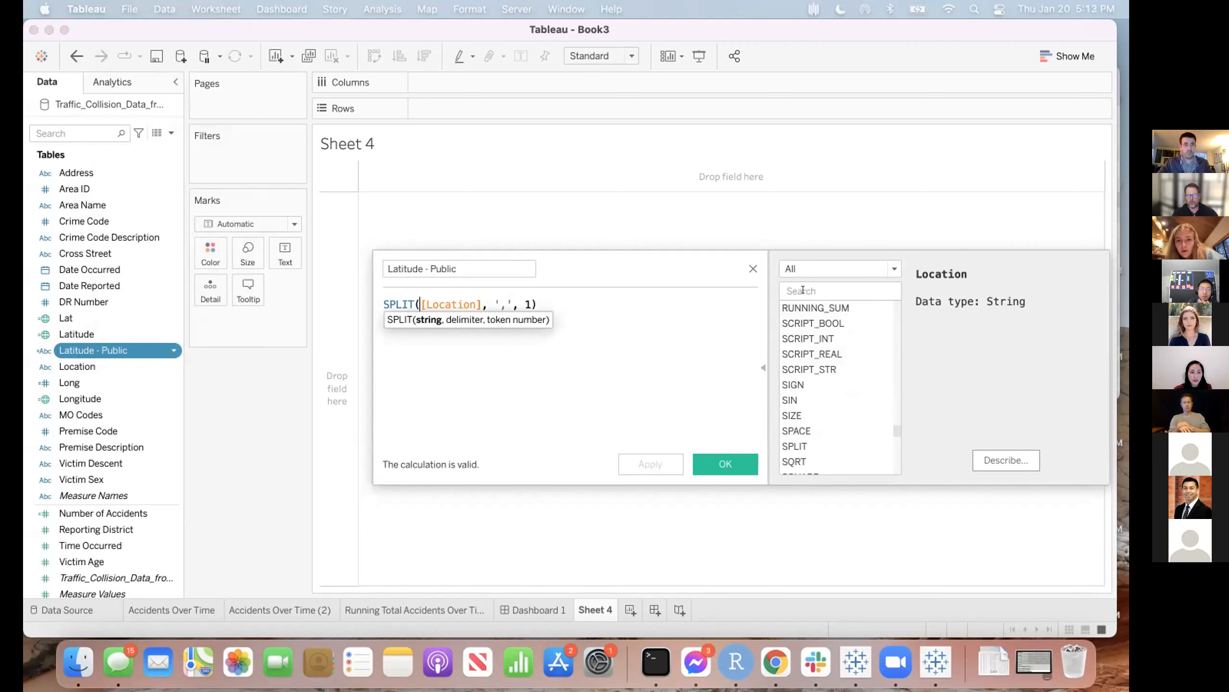
# - Wrap Location as RIGHT([Location], -1) inside the SPLIT formula, save it, and check the values in the data source preview
pyautogui.write('r')
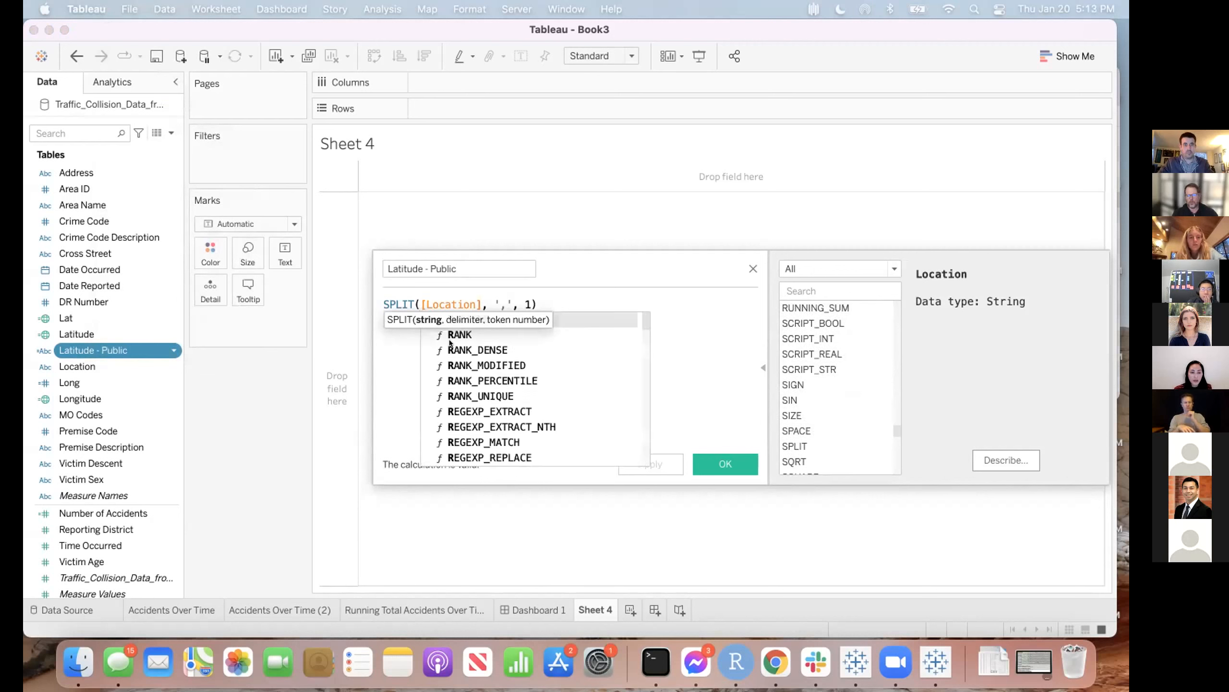
pyautogui.write('ight(')
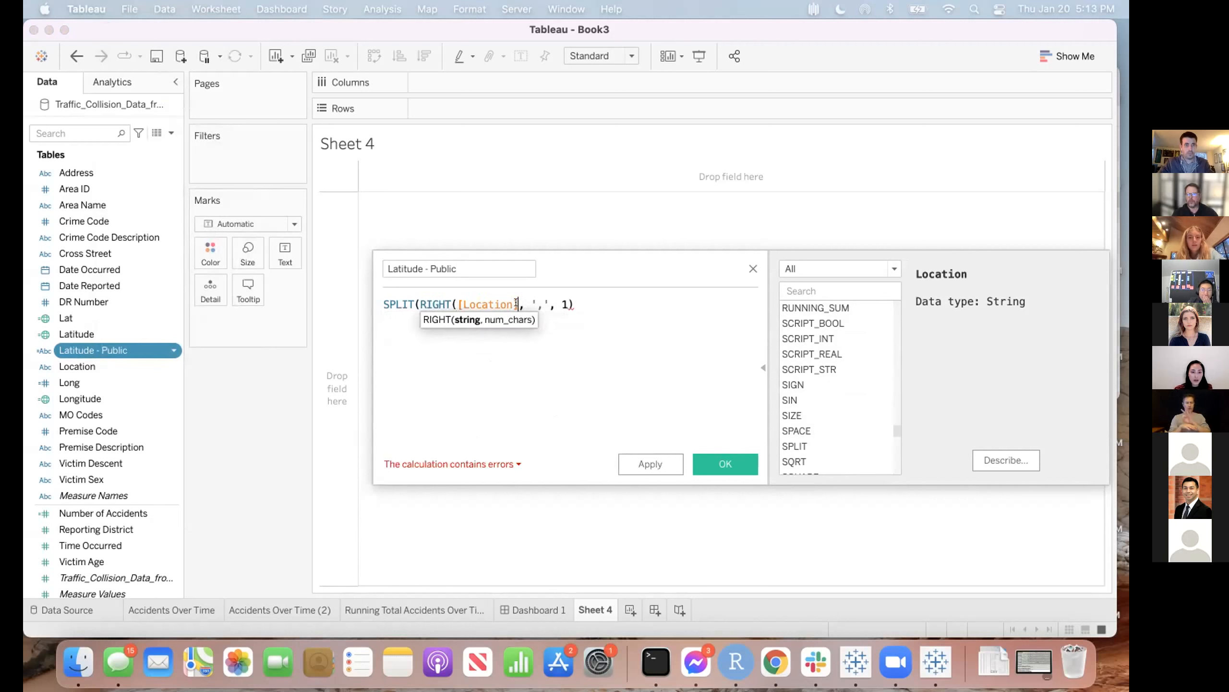
pyautogui.write(', -1)')
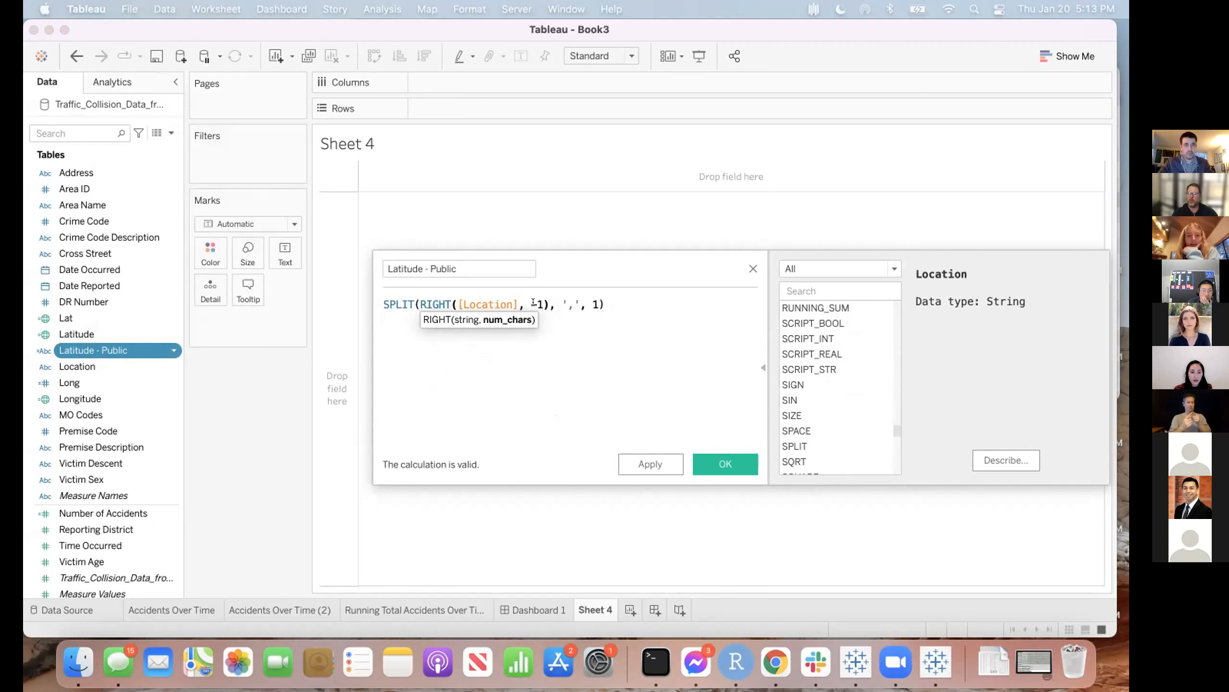
pyautogui.click(726, 464)
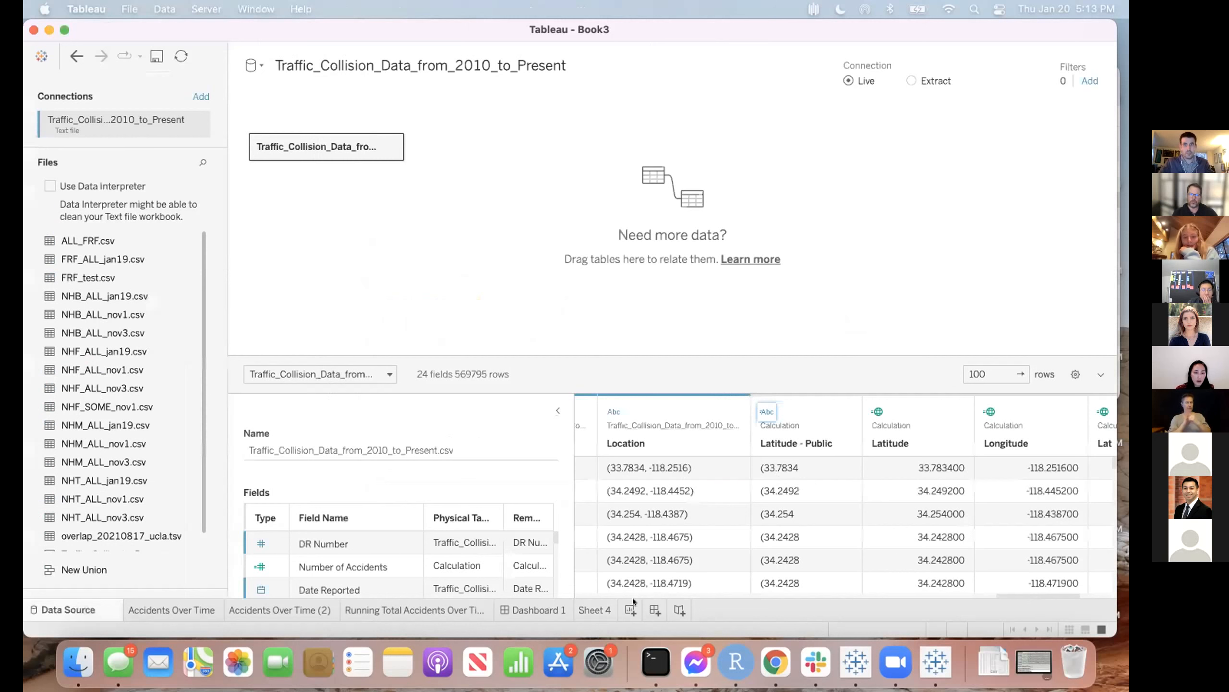
pyautogui.click(593, 611)
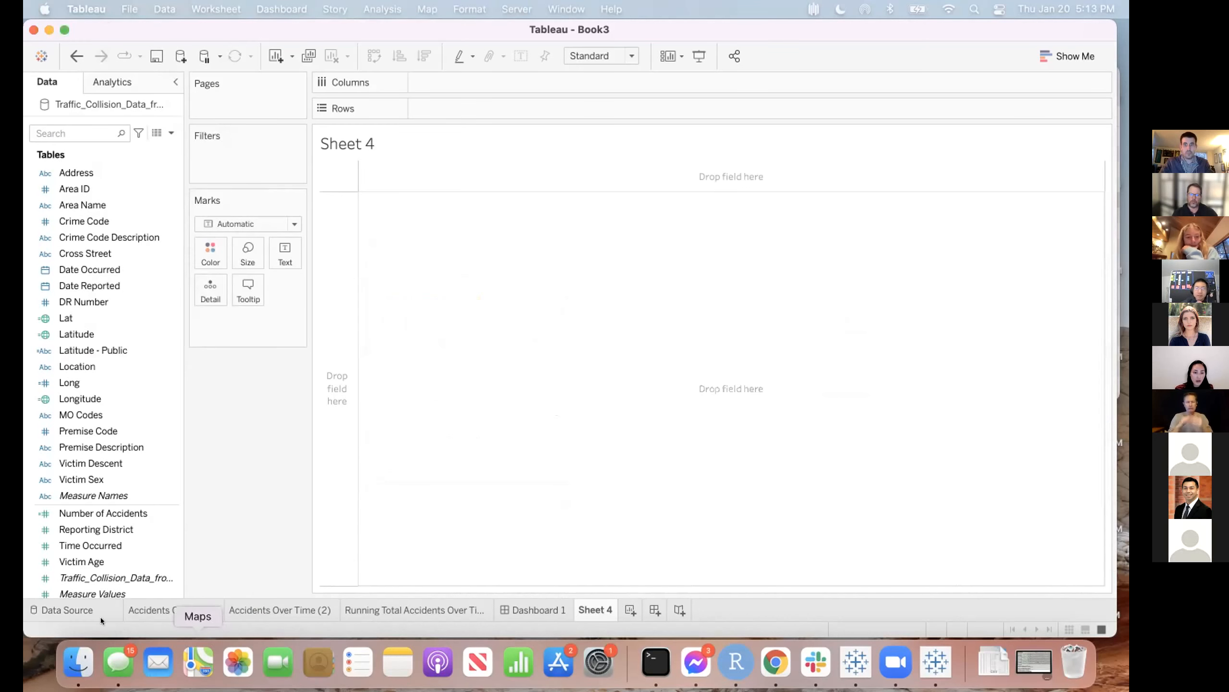
pyautogui.click(90, 600)
pyautogui.click(595, 609)
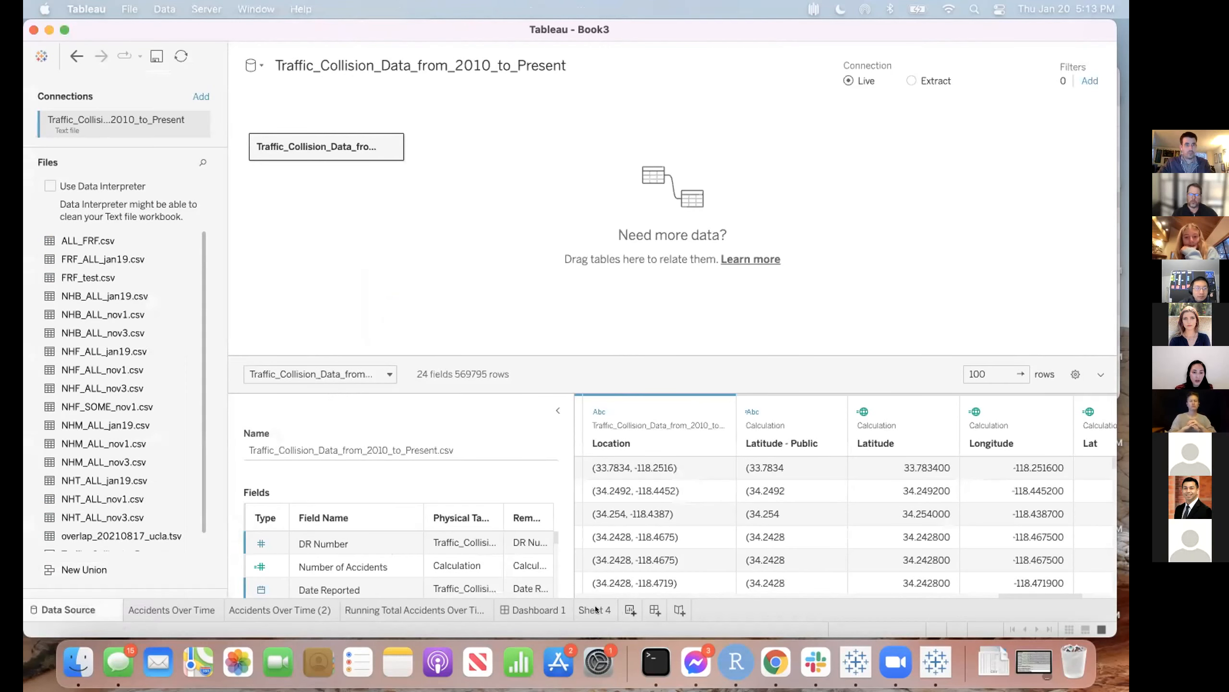
# - Change the Latitude - Public formula to SPLIT(LEFT([Location], -1), ',', 1)
pyautogui.click(99, 350)
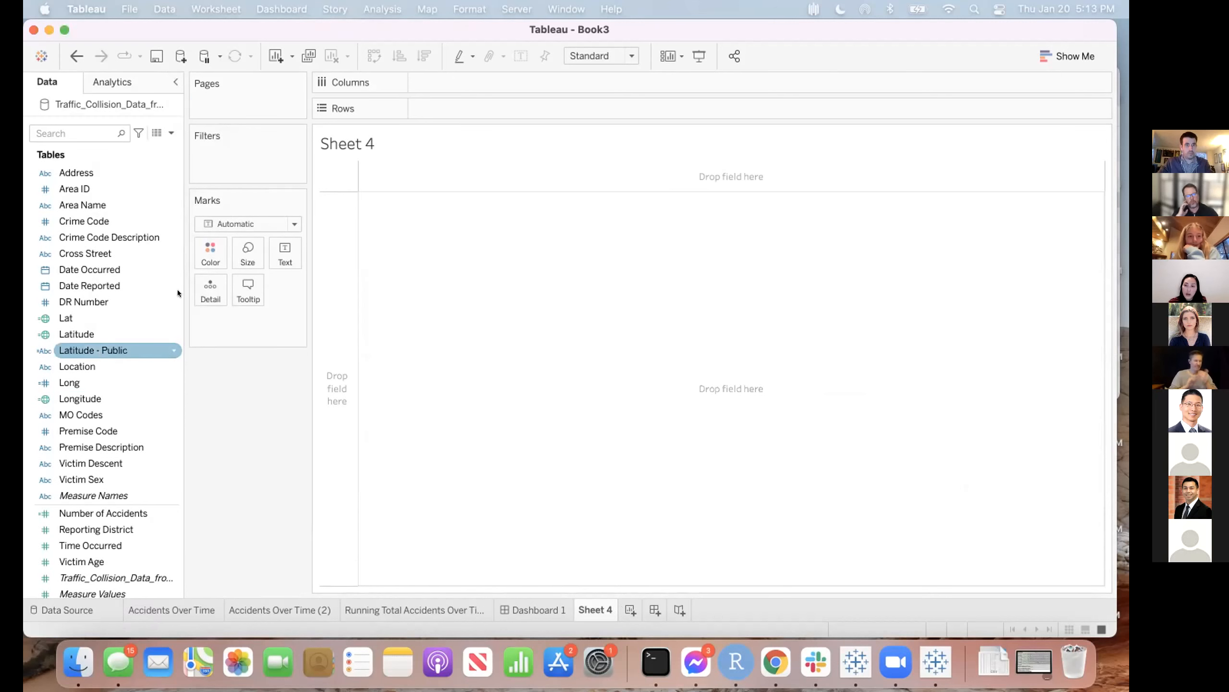
pyautogui.rightClick(99, 350)
pyautogui.click(129, 93)
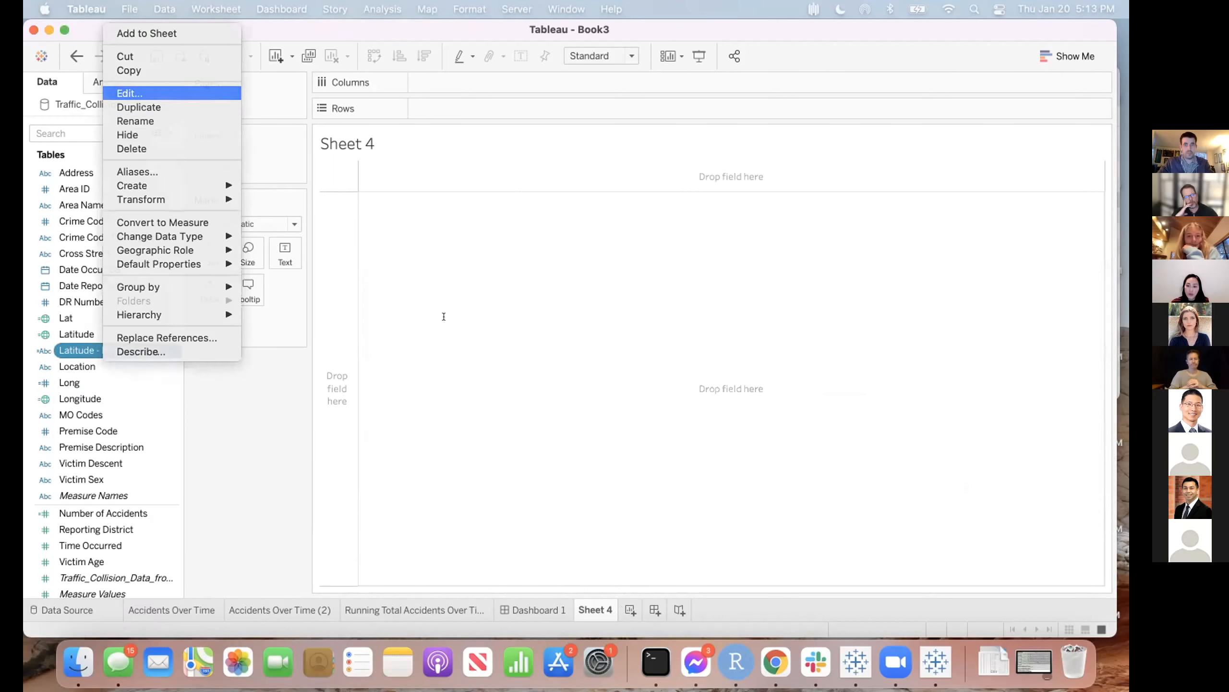
pyautogui.click(543, 303)
pyautogui.press('BackSpace')
pyautogui.press('BackSpace')
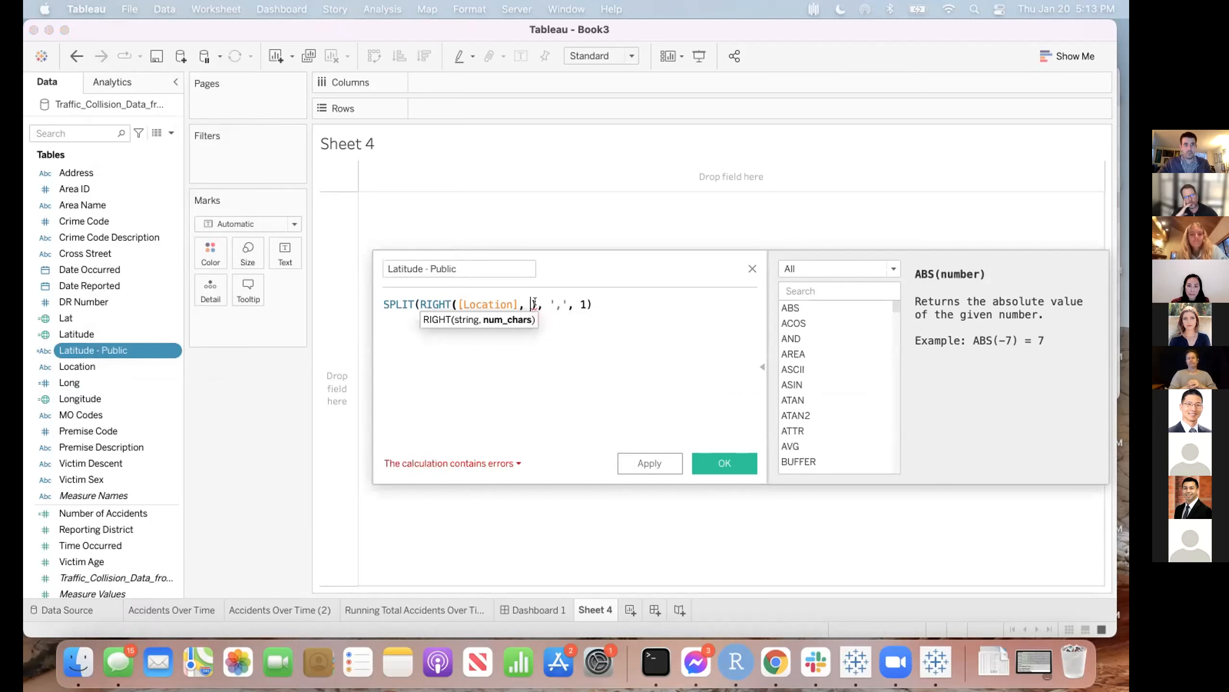
pyautogui.click(433, 303)
pyautogui.doubleClick(433, 303)
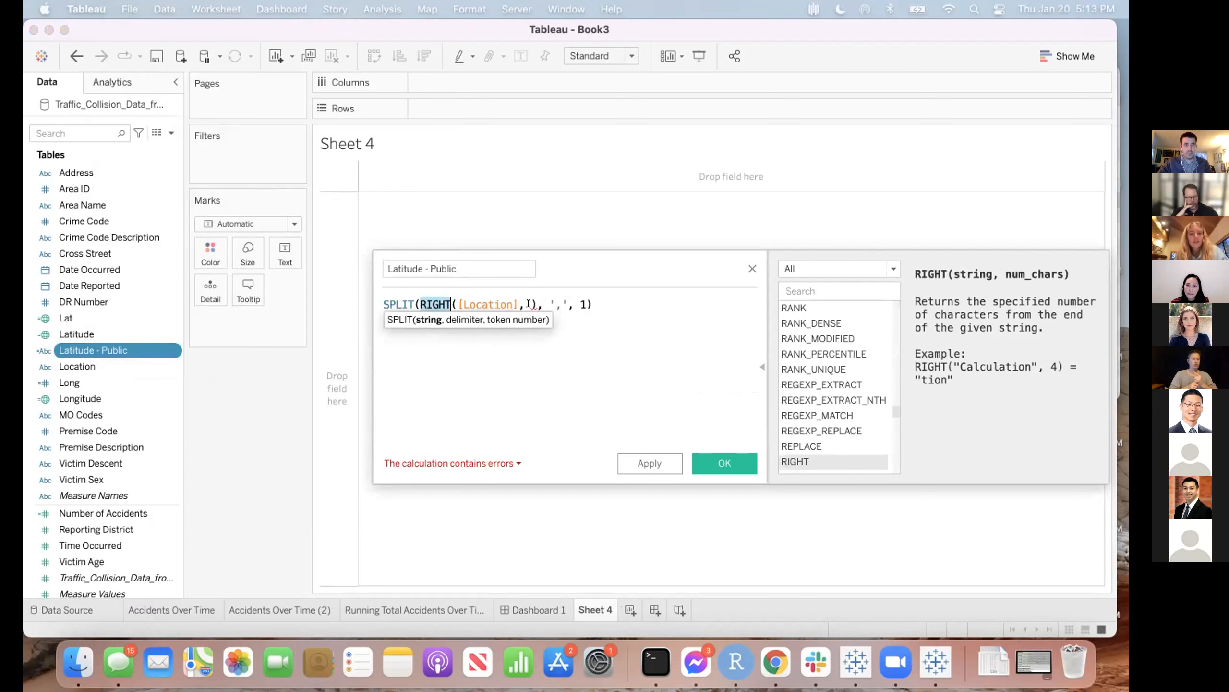
pyautogui.write('LEFT')
pyautogui.click(520, 304)
pyautogui.write('10')
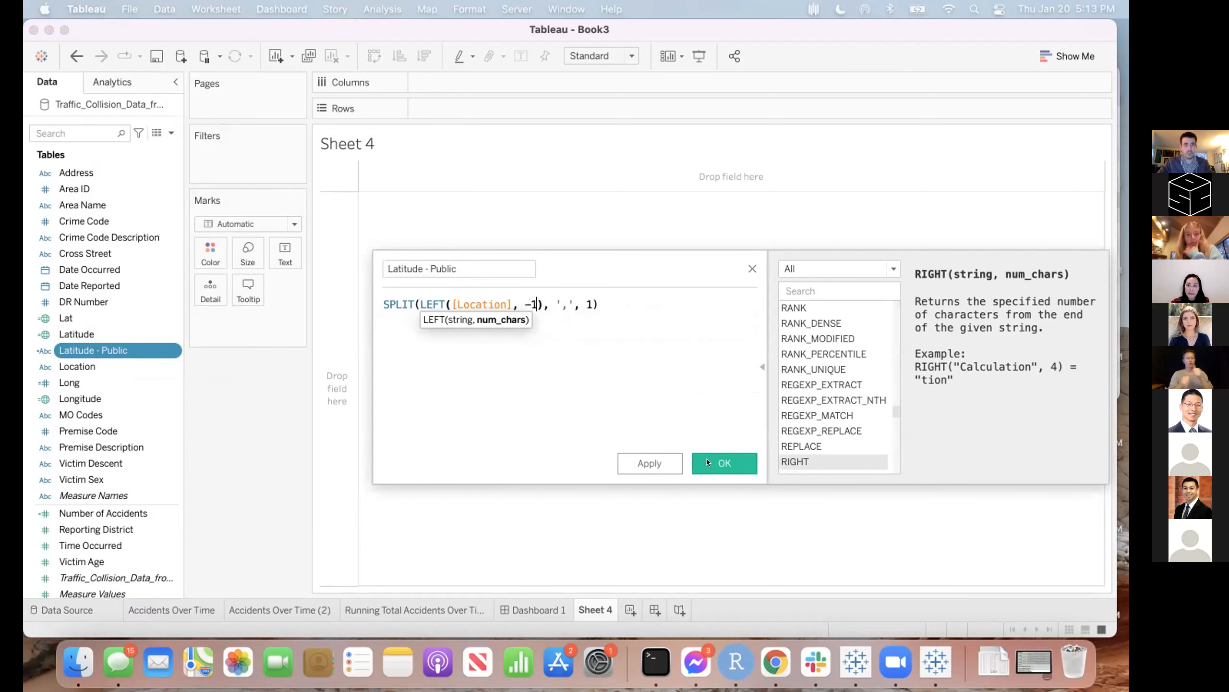
# - Save the LEFT version of the calculation and compare Latitude - Public with Location in the data source preview
pyautogui.click(707, 459)
pyautogui.click(51, 610)
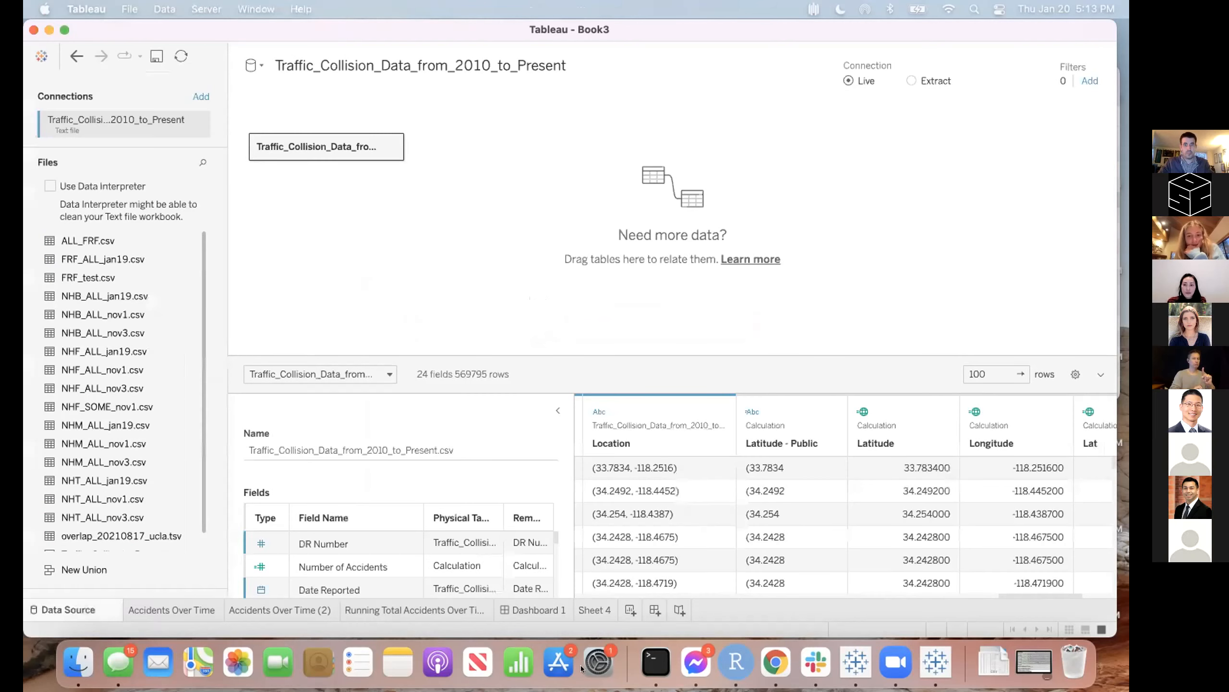
pyautogui.click(594, 610)
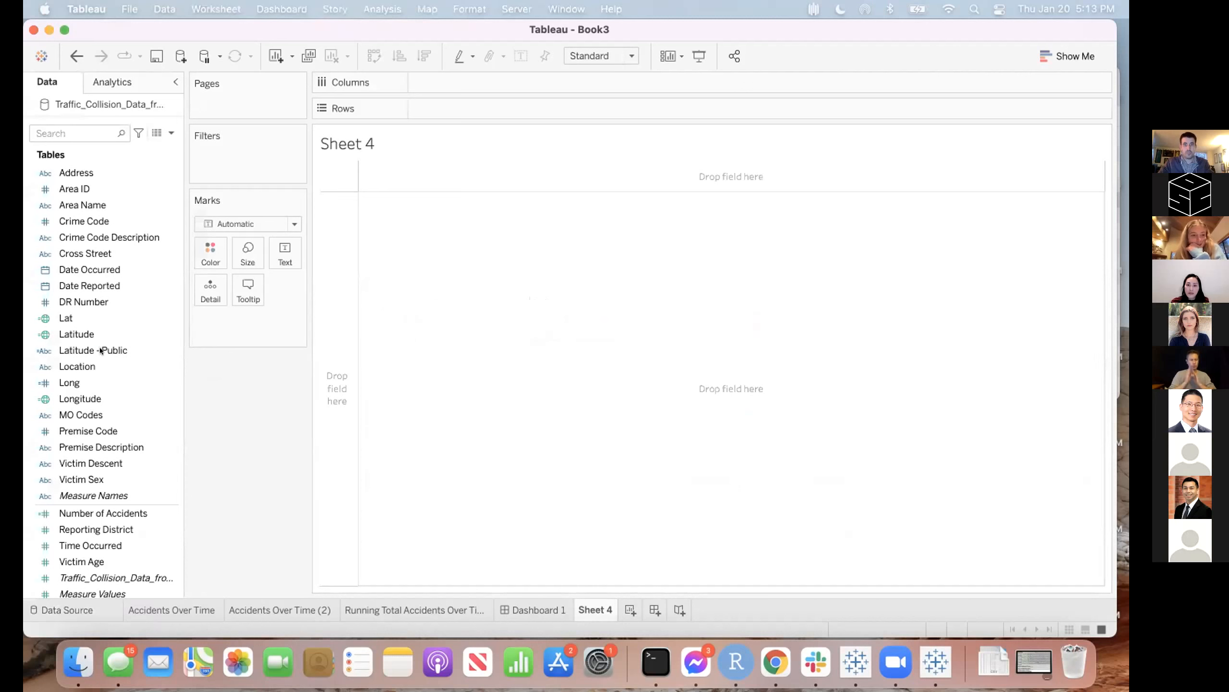
# - Change the Latitude - Public formula to SPLIT(RIGHT([Location], 10), ',', 1)
pyautogui.click(100, 347)
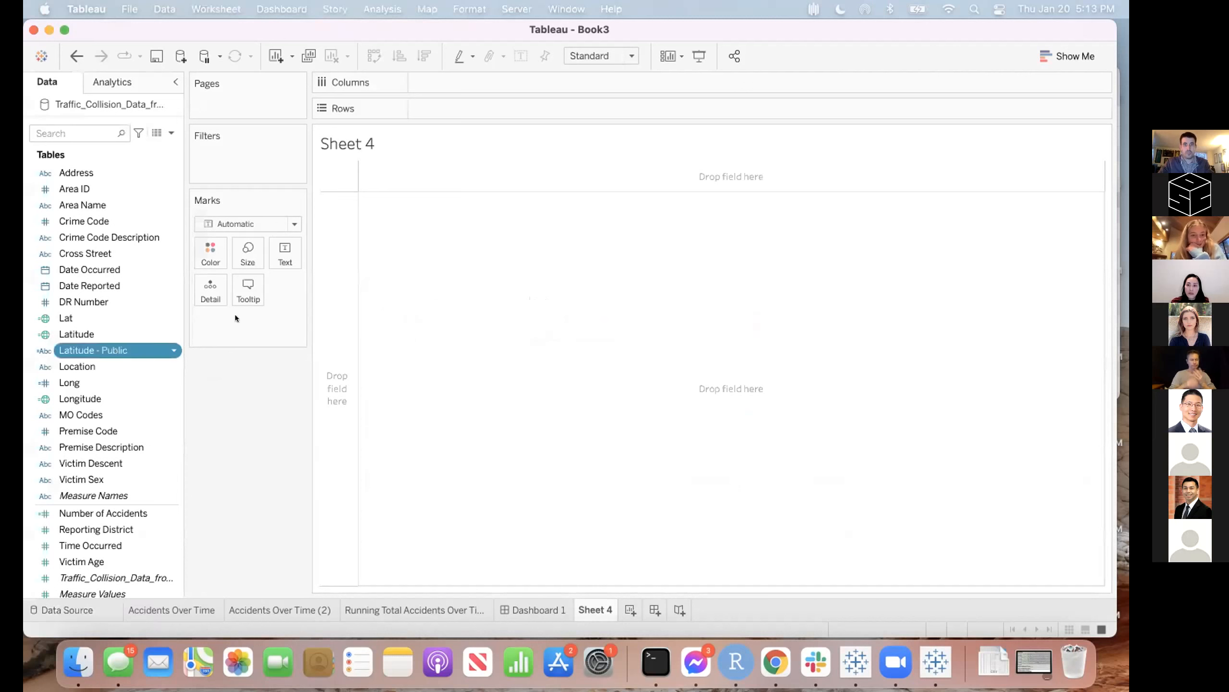
pyautogui.rightClick(104, 342)
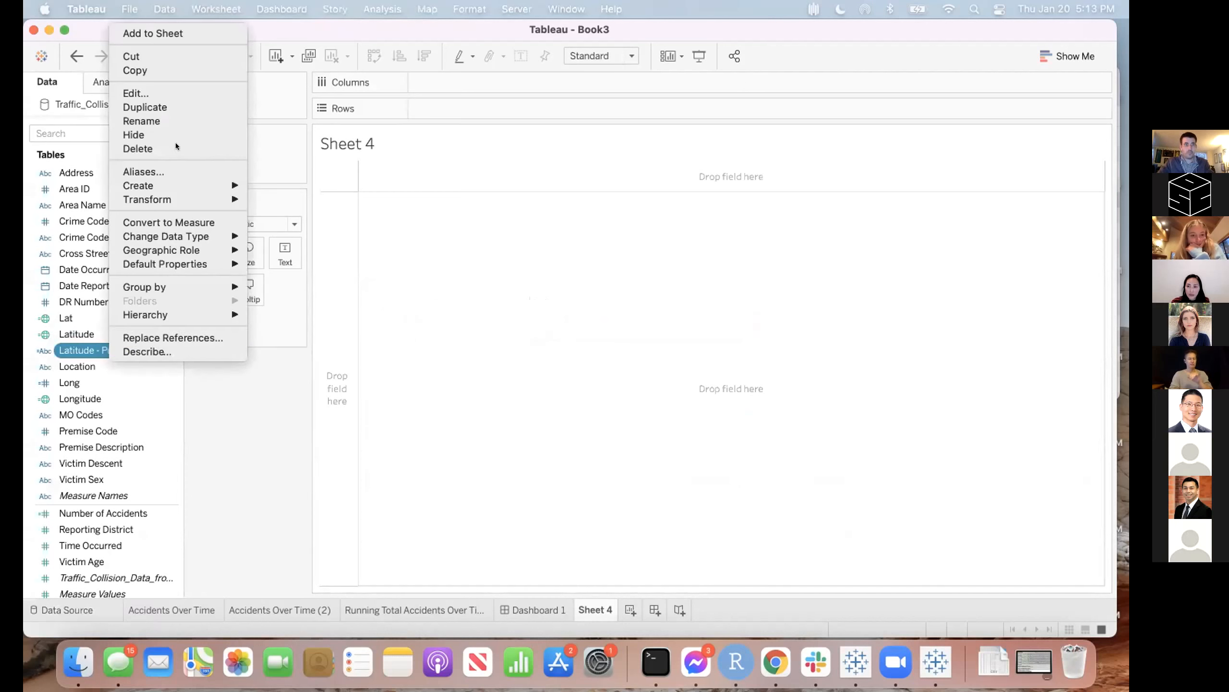
pyautogui.click(140, 93)
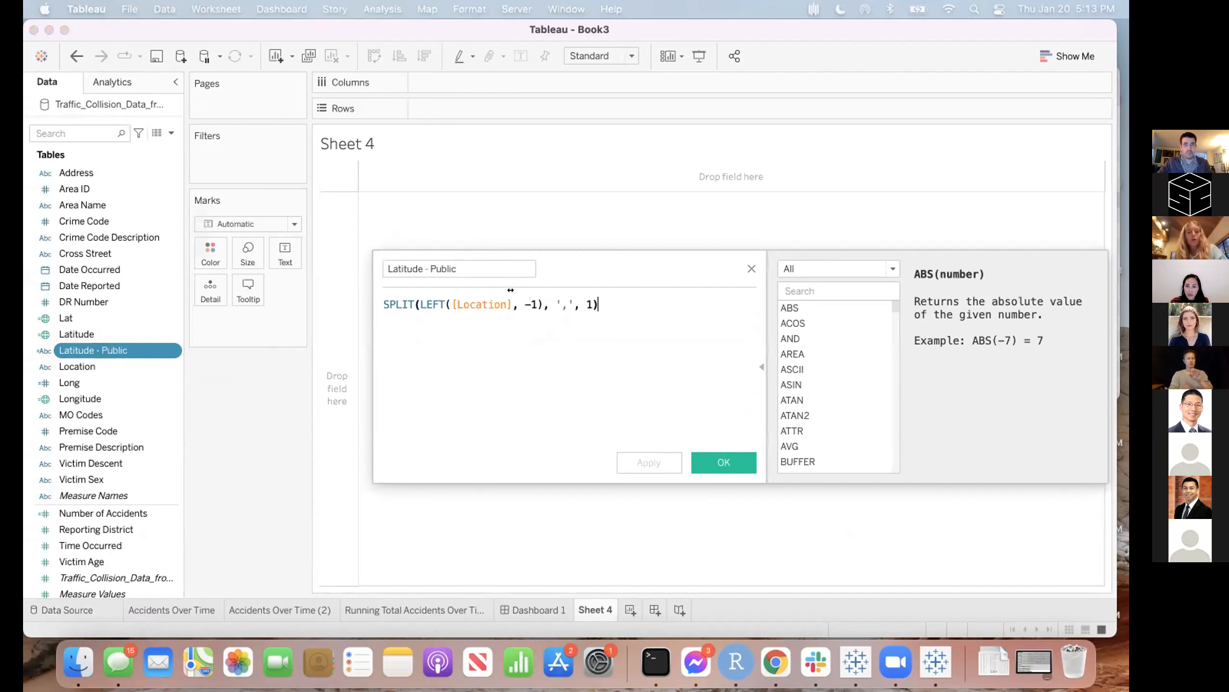
pyautogui.doubleClick(434, 304)
pyautogui.write('RIGHT')
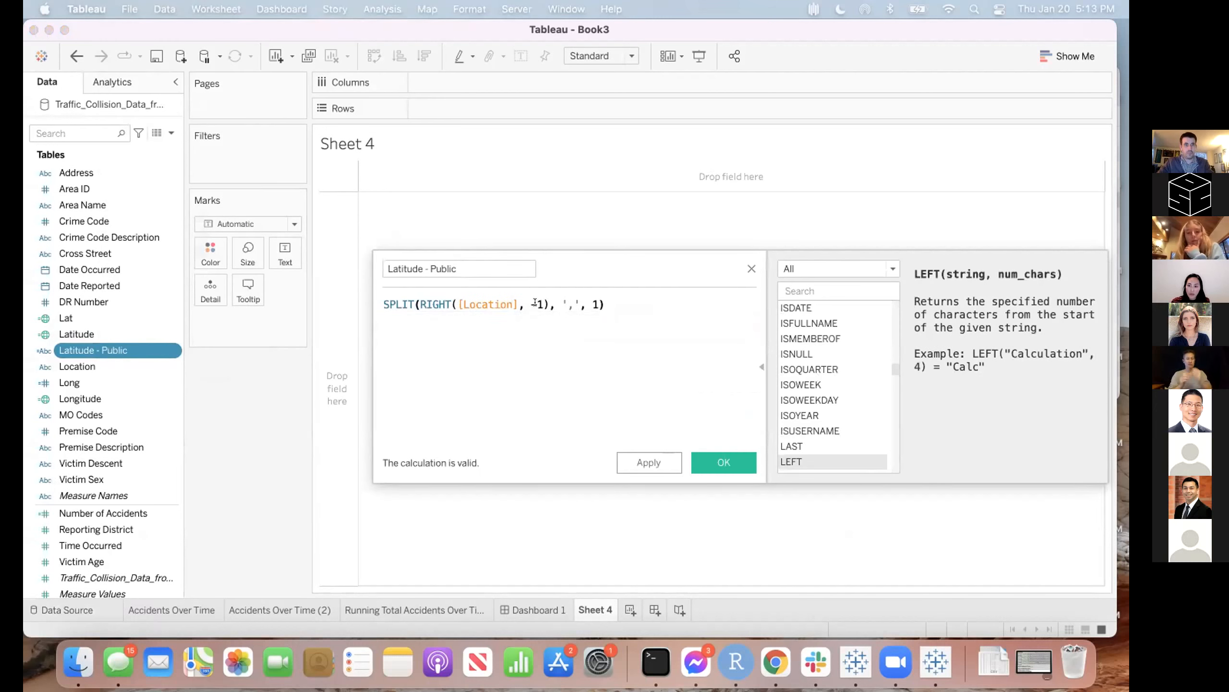
pyautogui.click(535, 303)
pyautogui.press('BackSpace')
pyautogui.press('BackSpace')
pyautogui.write('10')
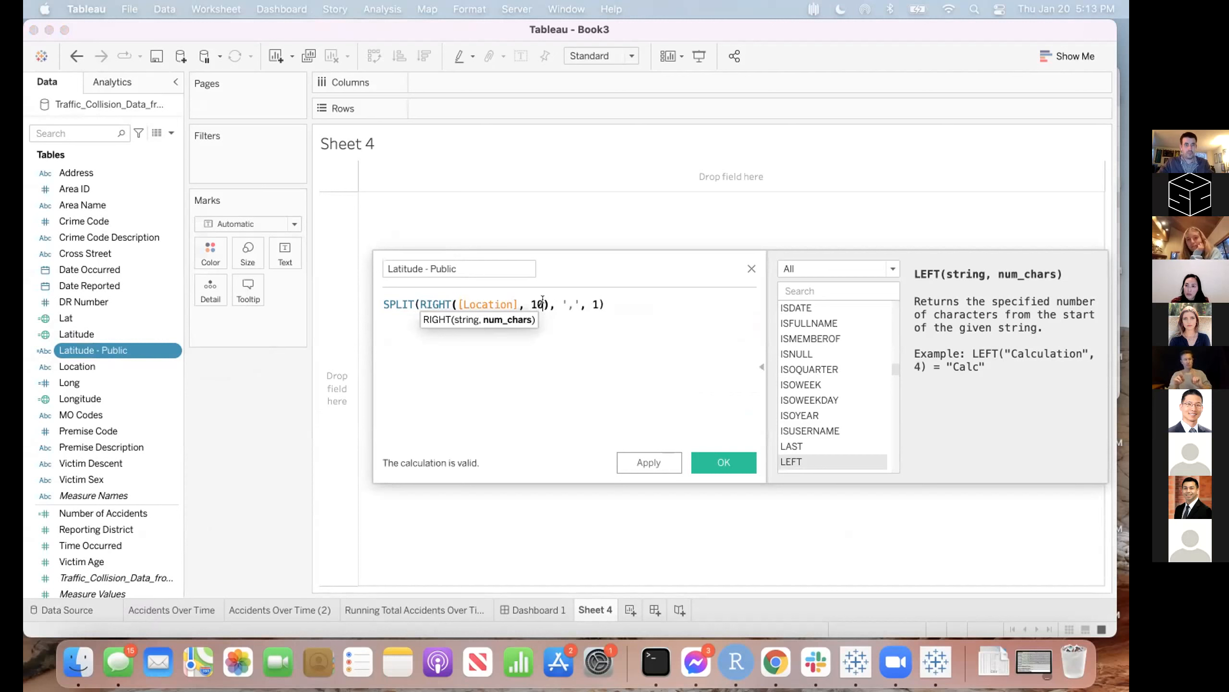
# - Set the RIGHT function's character count to 19, save the calculation, and check its values in the data source preview
pyautogui.doubleClick(534, 304)
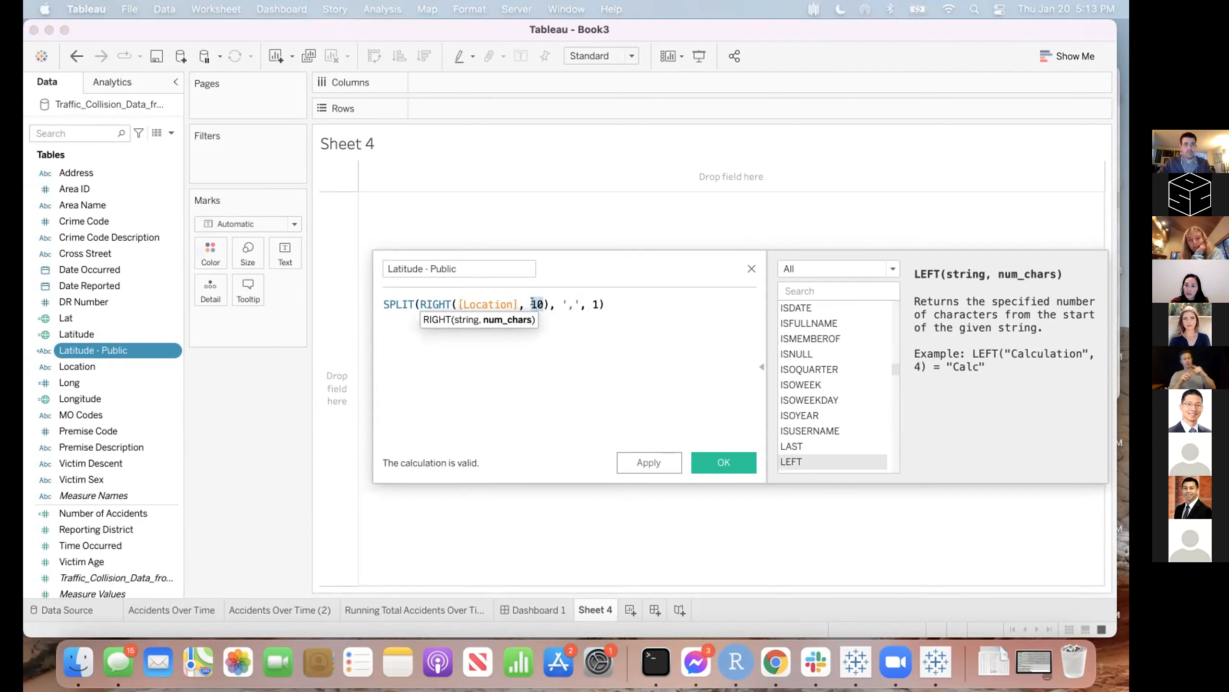
pyautogui.click(558, 349)
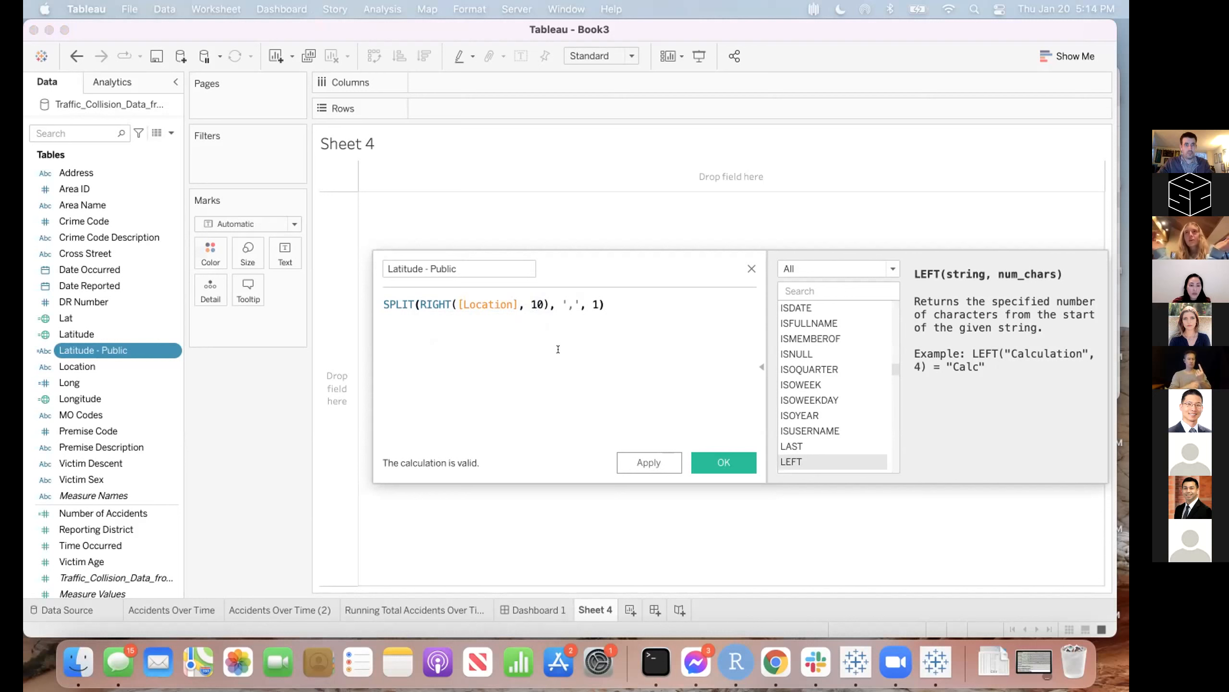
pyautogui.click(543, 304)
pyautogui.press('BackSpace')
pyautogui.write('9')
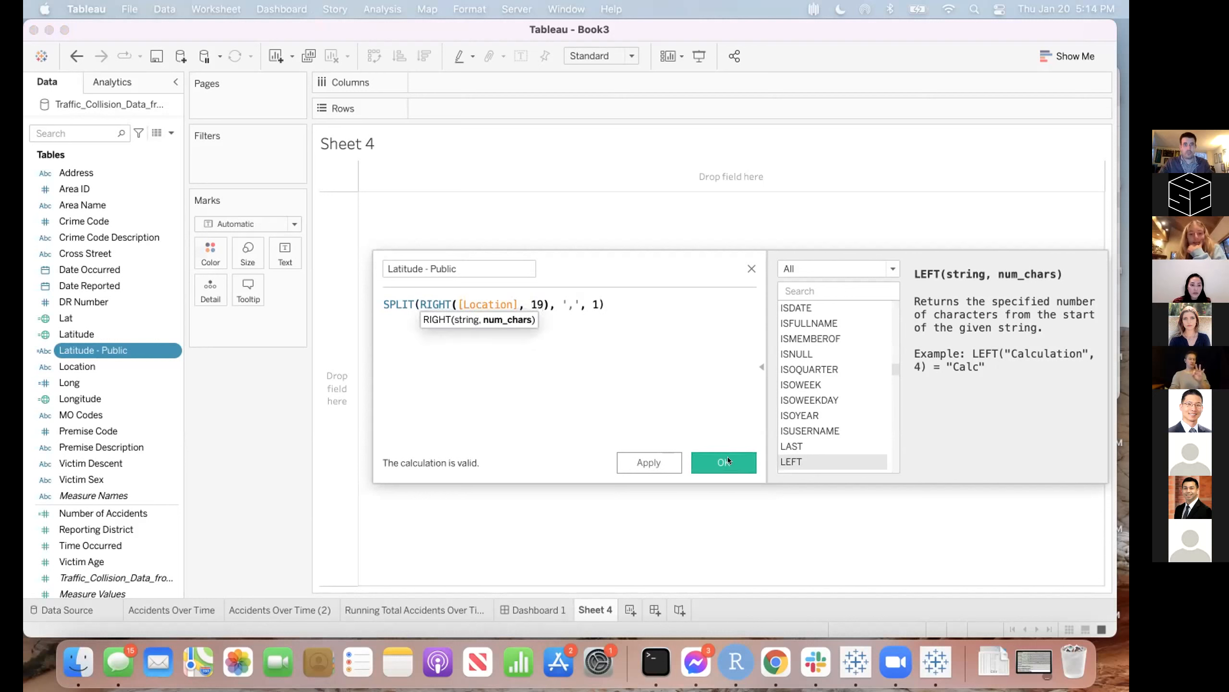
pyautogui.click(728, 456)
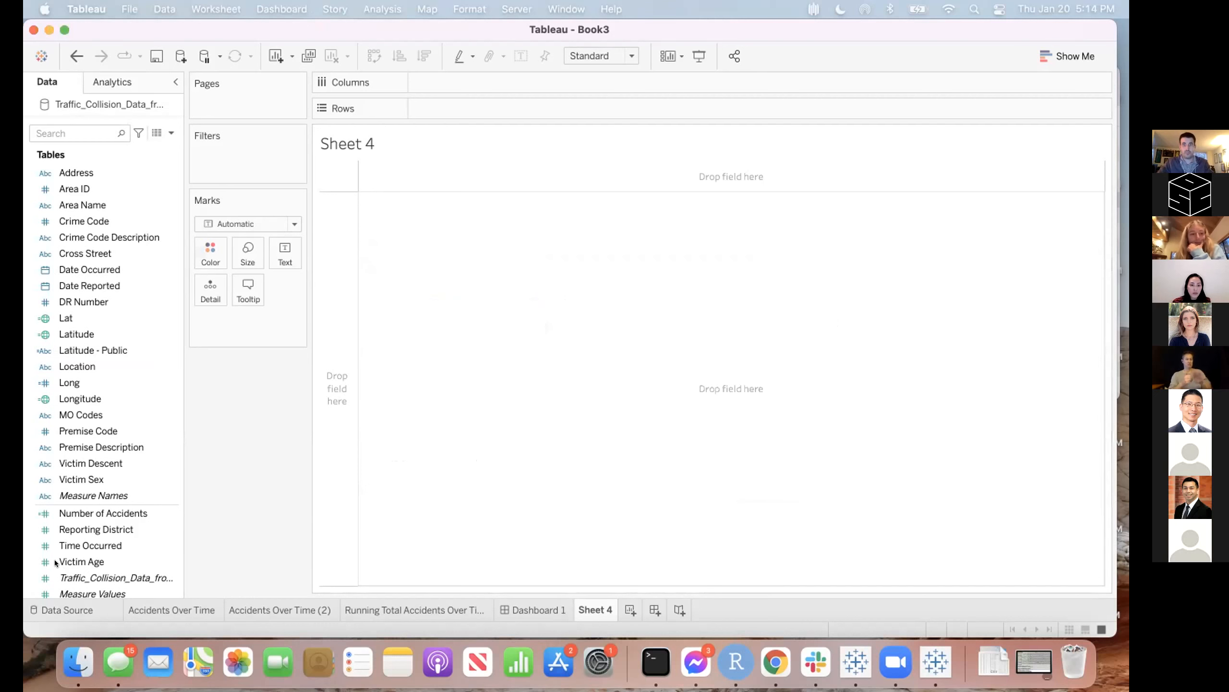
pyautogui.click(65, 604)
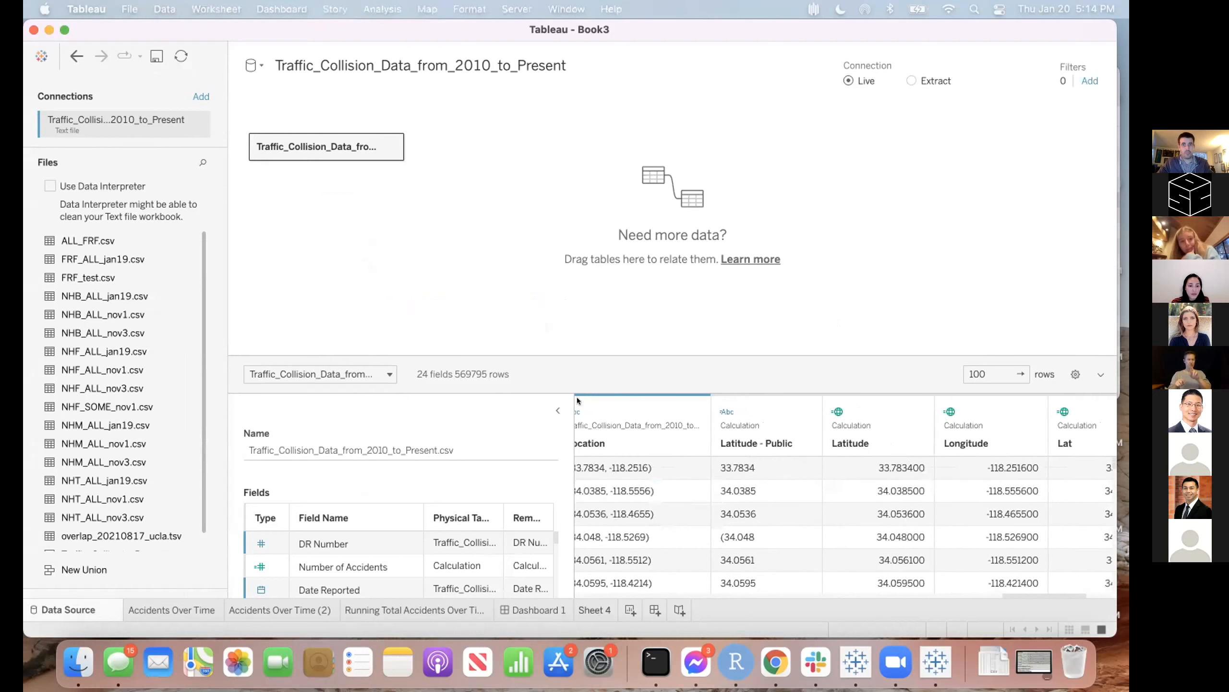
# - Open the Latitude - Public calculation for editing from Sheet 4 and browse the function list for a suitable string function
pyautogui.click(595, 609)
pyautogui.click(90, 351)
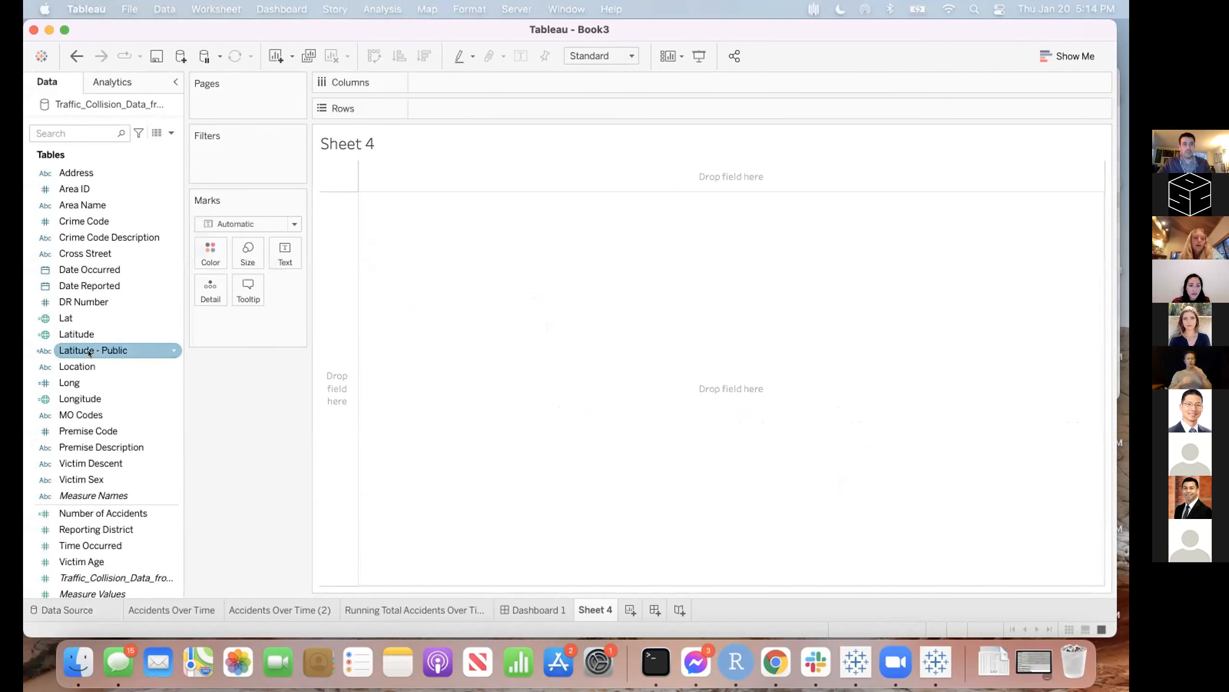
pyautogui.rightClick(89, 351)
pyautogui.moveTo(140, 184)
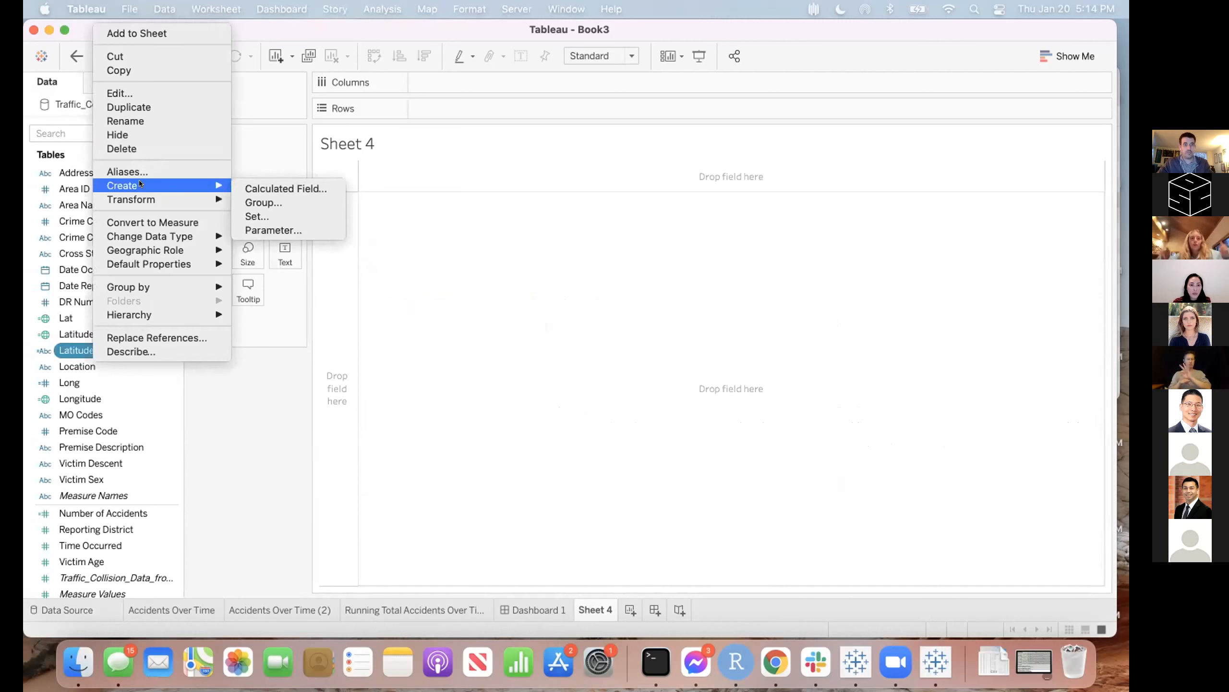
pyautogui.click(121, 93)
pyautogui.scroll(-4, 860, 352)
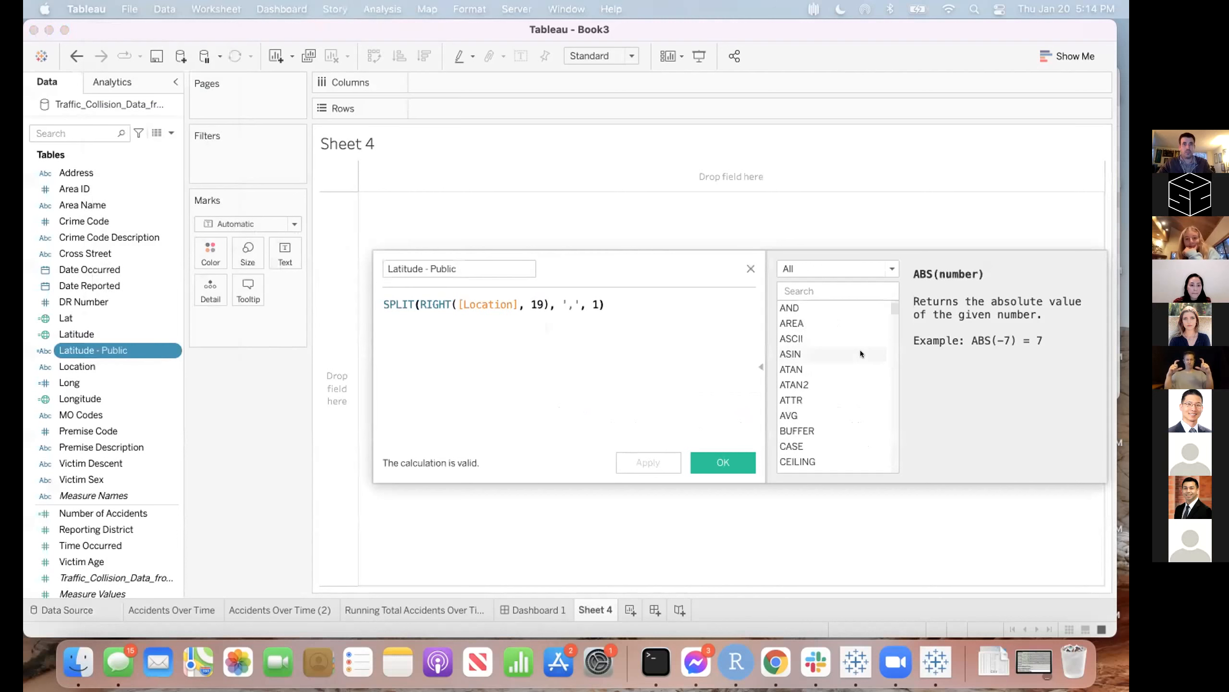
pyautogui.scroll(-2, 861, 352)
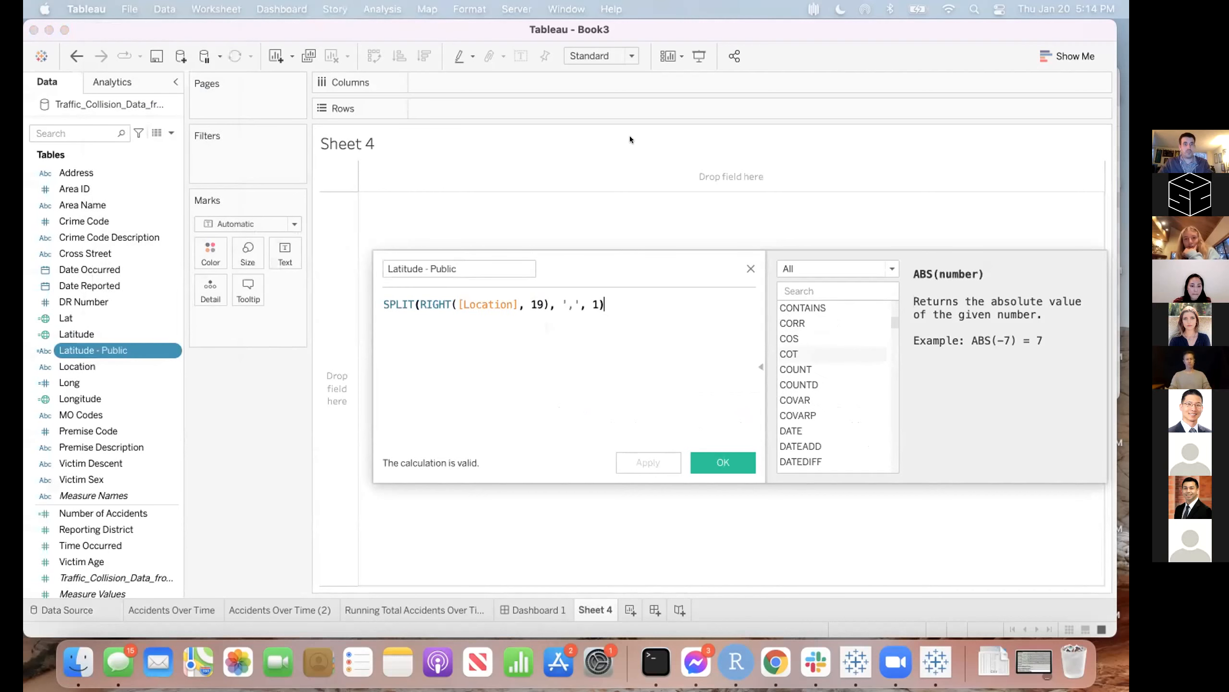
# - Switch to Chrome and search Google in a new tab for "tableau strip curly brackets", skimming the results
pyautogui.hotkey('ctrl', 'Up')
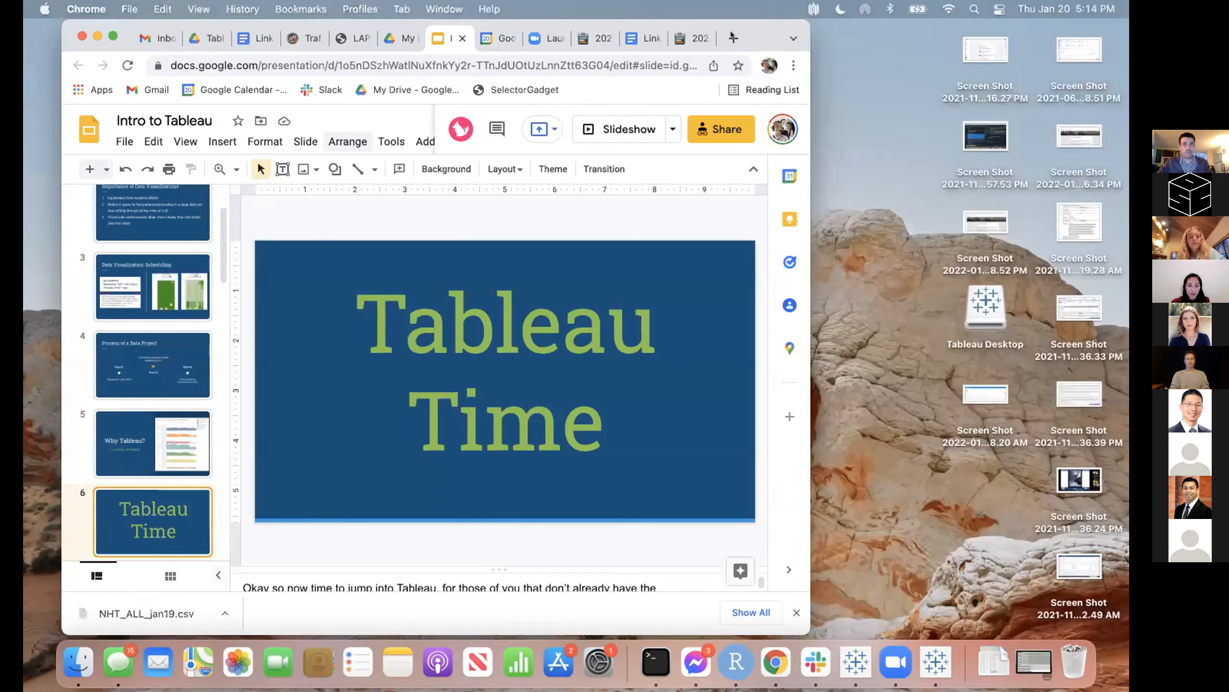
pyautogui.click(731, 35)
pyautogui.write('tableau st')
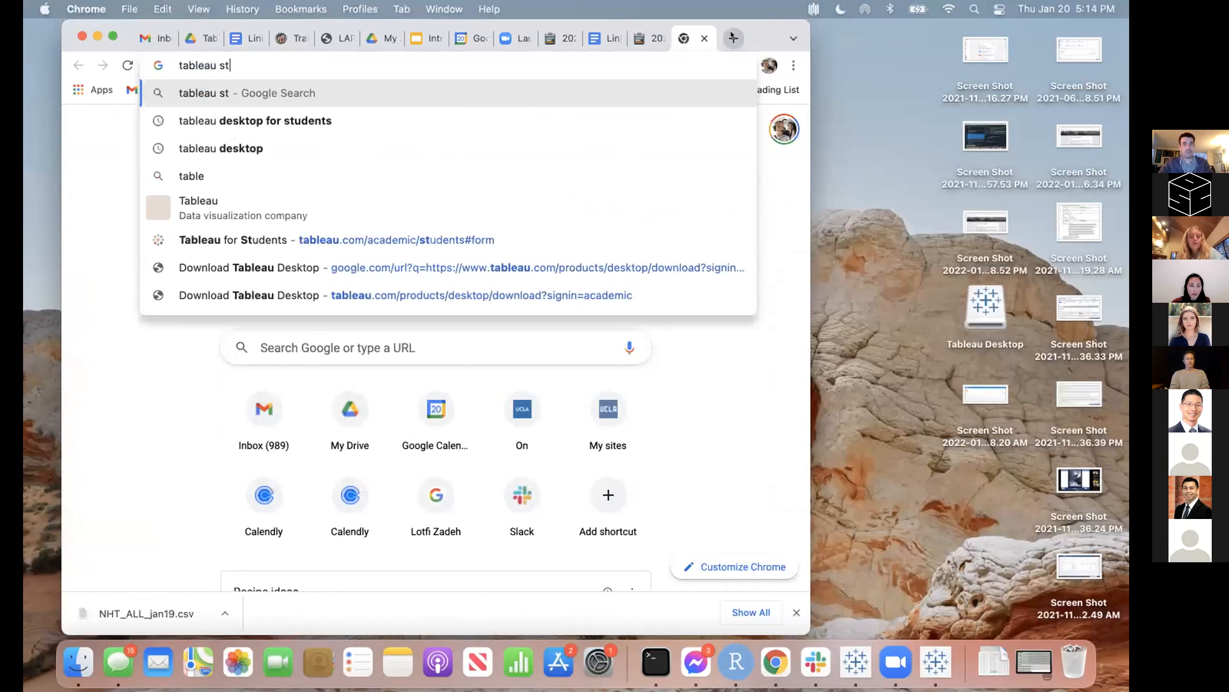
pyautogui.write('rip')
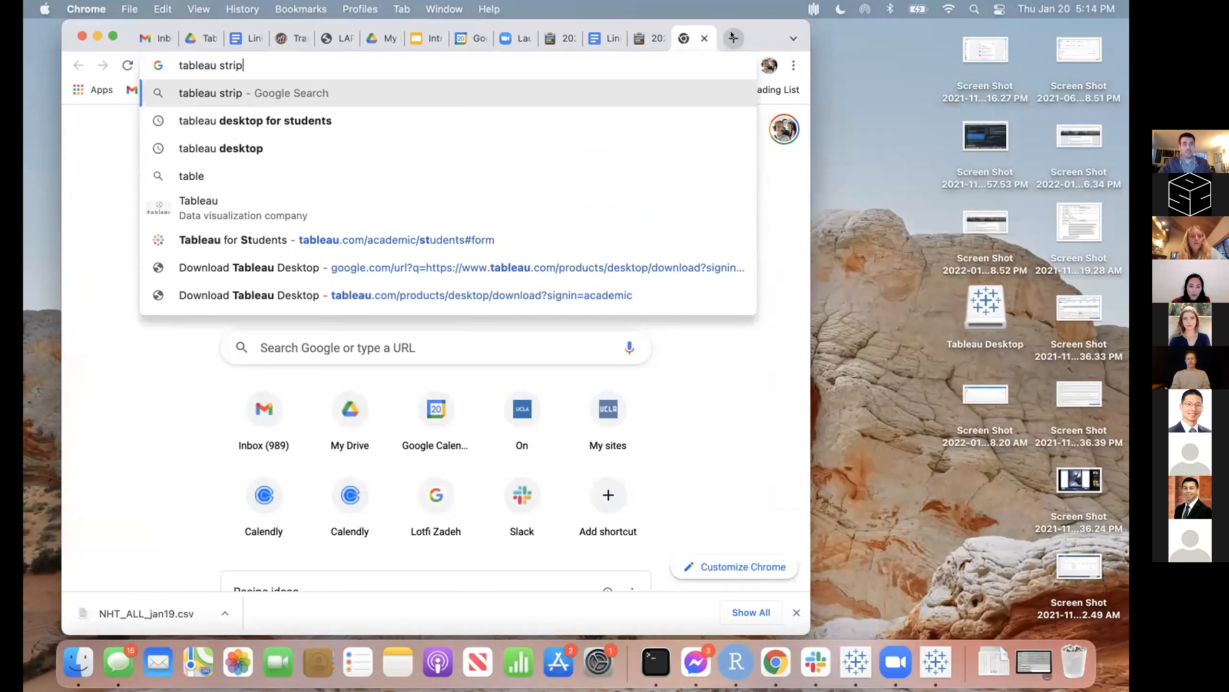
pyautogui.write(' curly ')
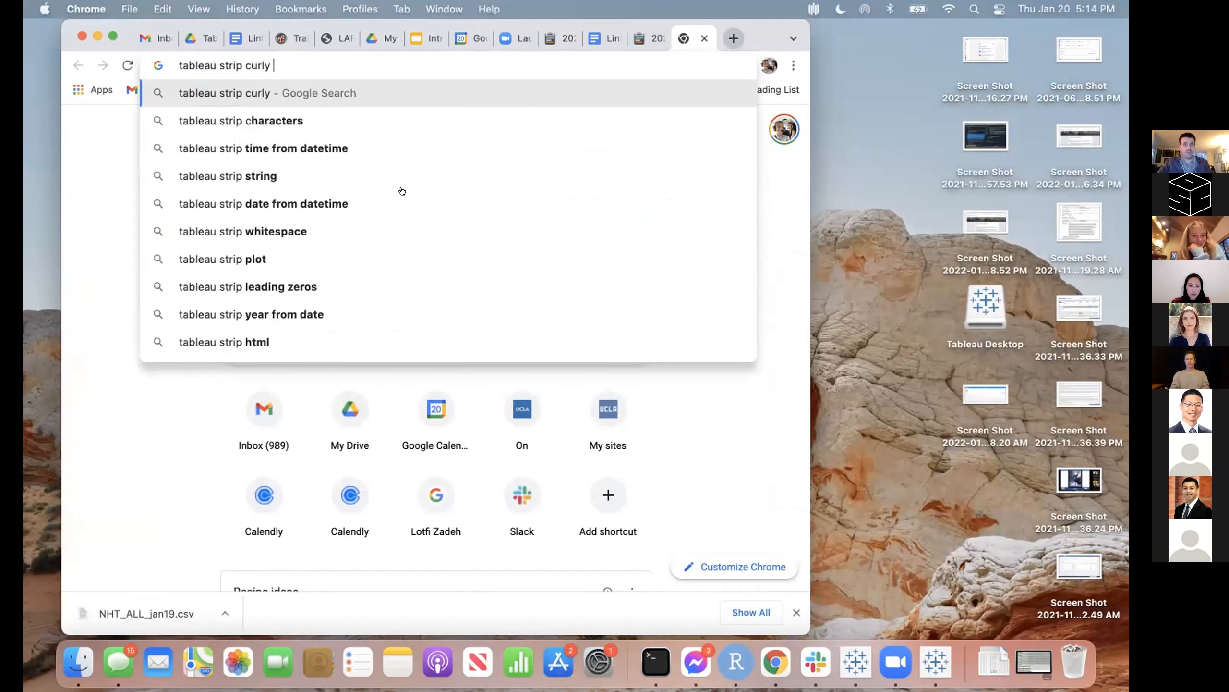
pyautogui.write('brackets')
pyautogui.press('Return')
pyautogui.scroll(-2, 263, 341)
pyautogui.scroll(3, 265, 341)
# - Reword the Google query by adding "how to strip curly from tableau string variable" before the existing search terms
pyautogui.click(192, 143)
pyautogui.write('how to ')
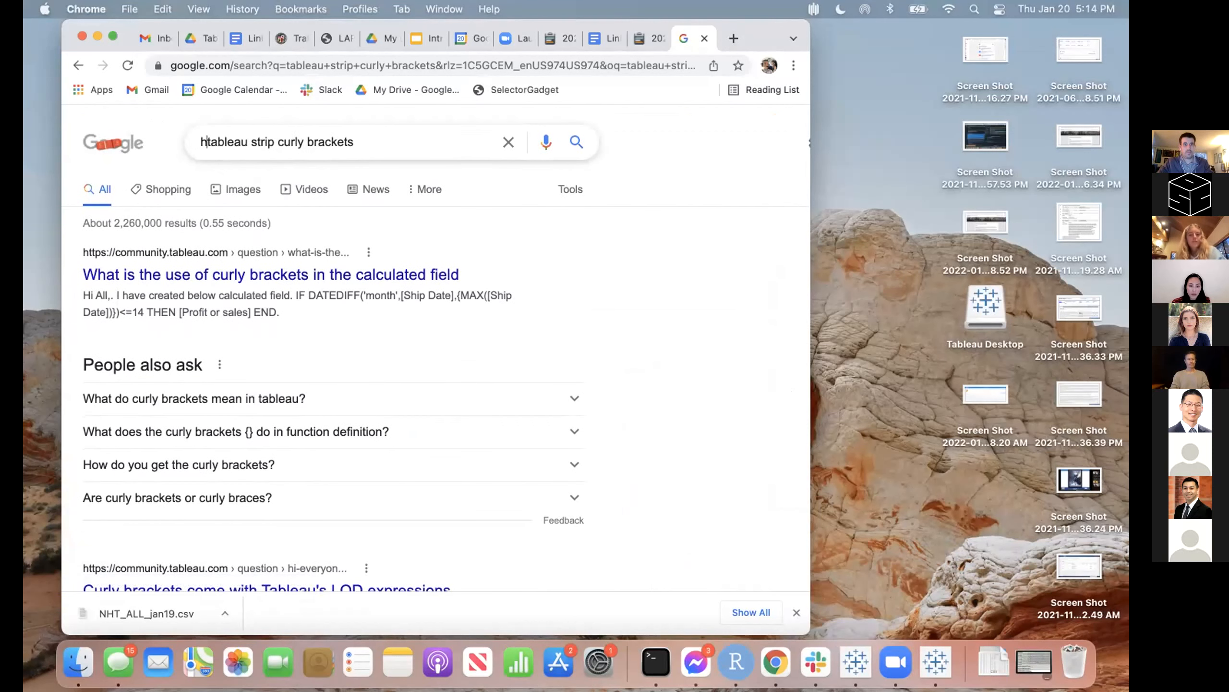
pyautogui.write('strip ')
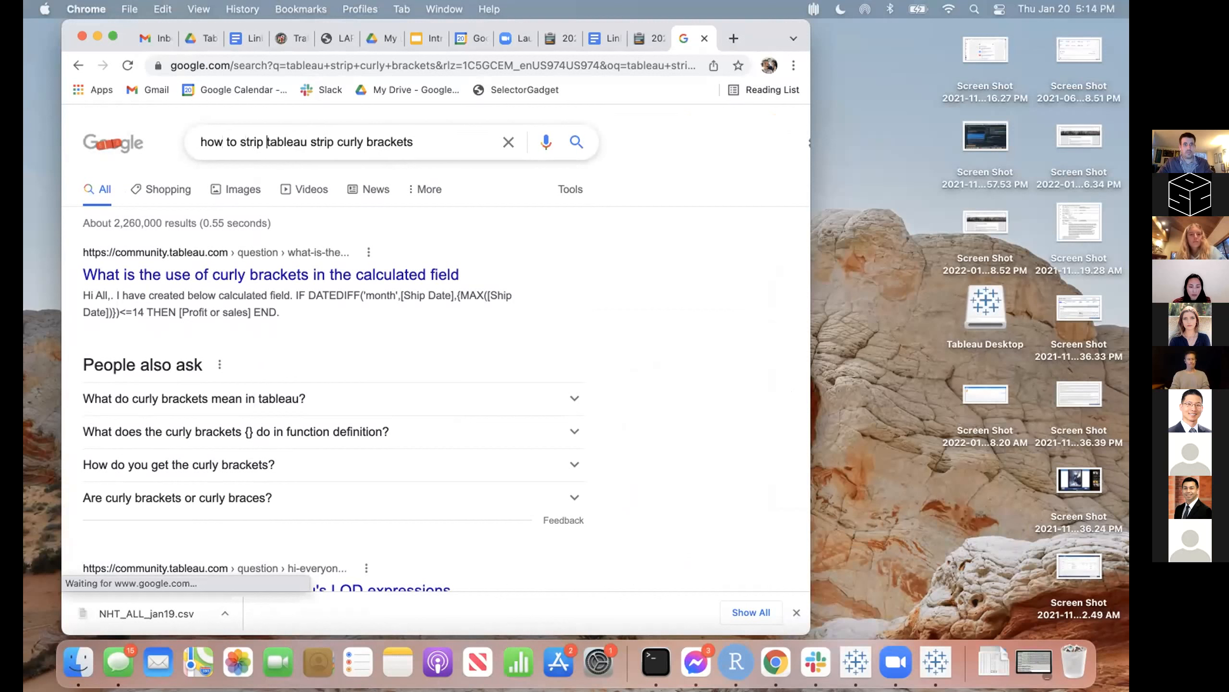
pyautogui.write('curly from tab')
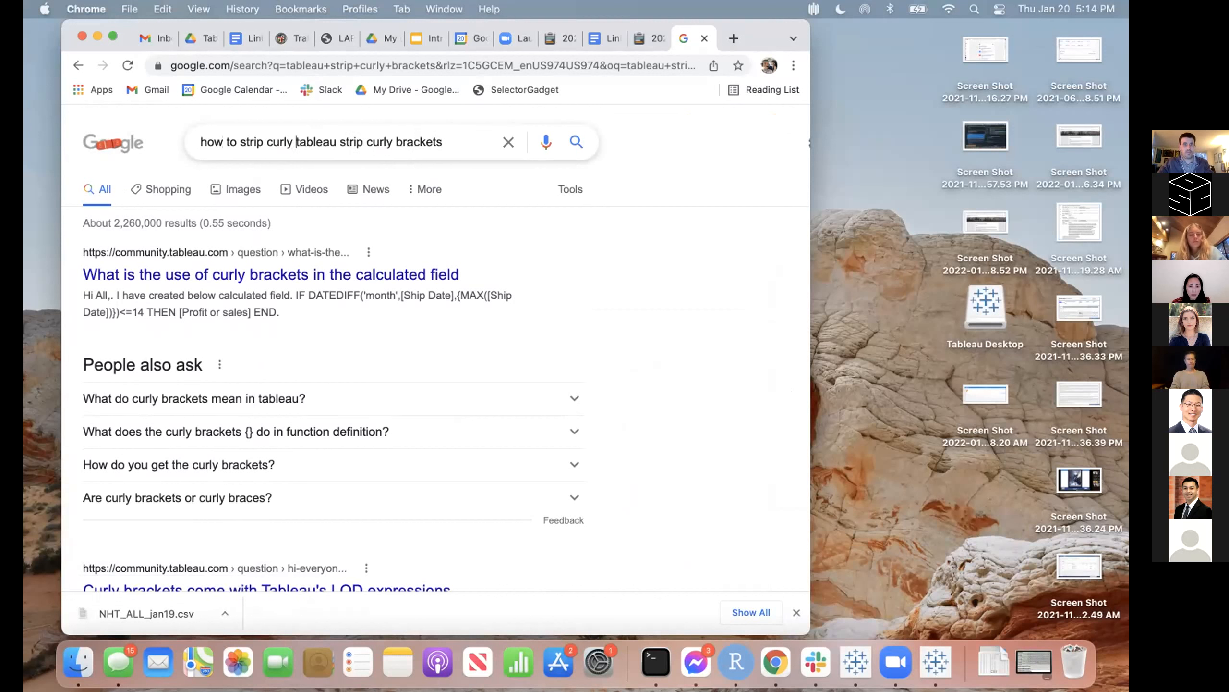
pyautogui.write('leau string v')
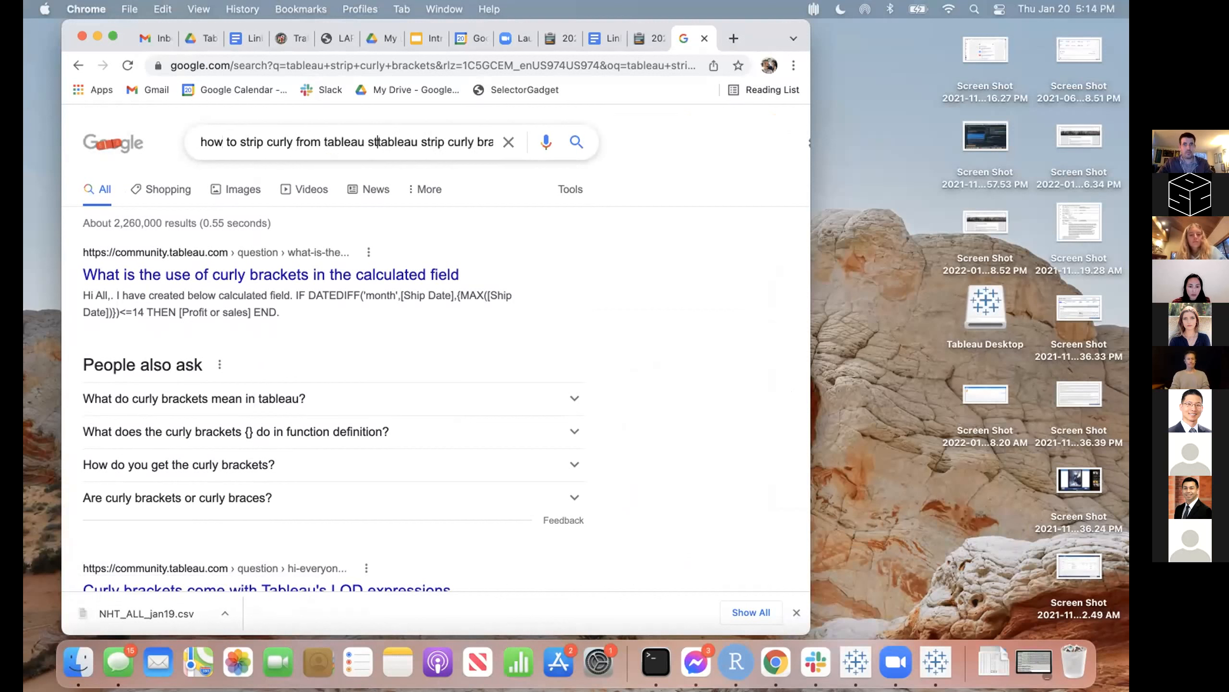
pyautogui.write('ariable')
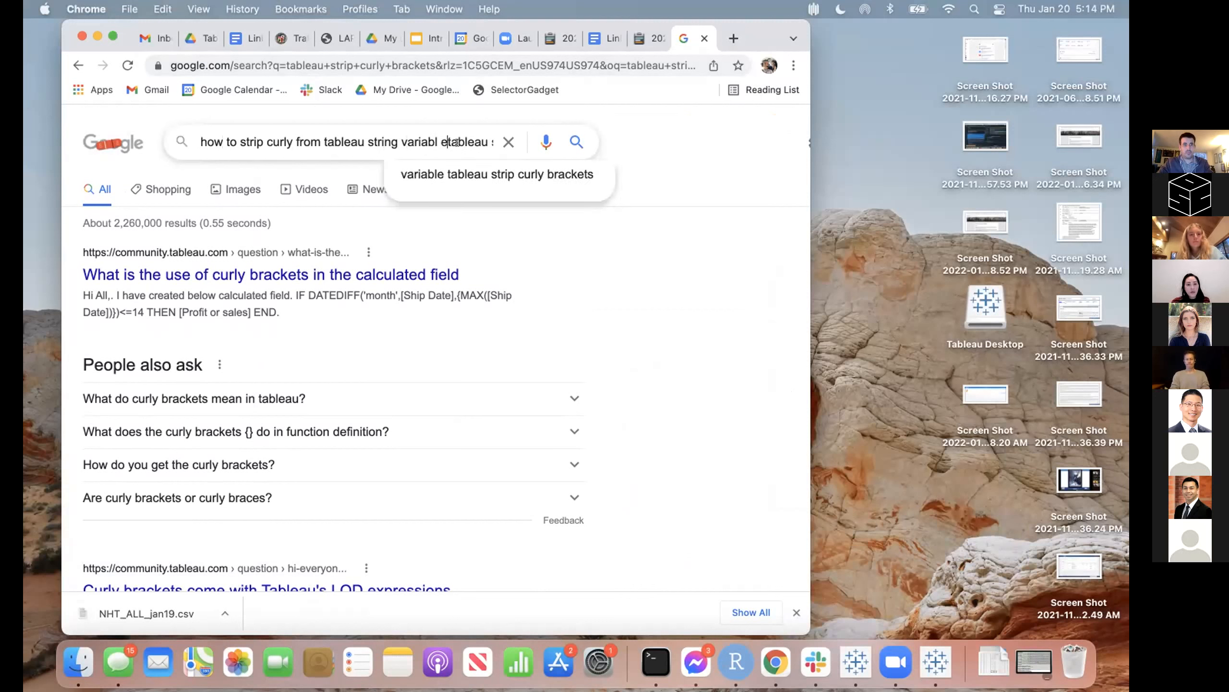
# - Search Google for "how to strip curly from tableau string variabl" and open the Tableau community question about removing strings in brackets
pyautogui.press('shift+super+Right')
pyautogui.press('BackSpace')
pyautogui.press('Return')
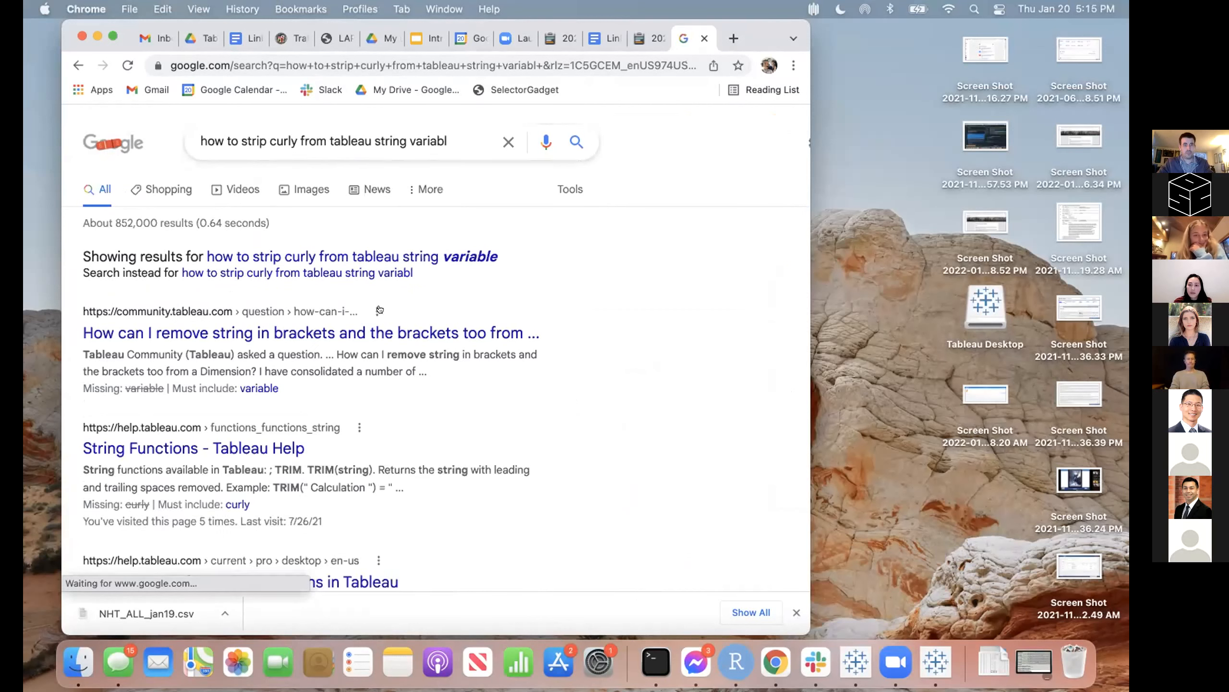
pyautogui.click(379, 310)
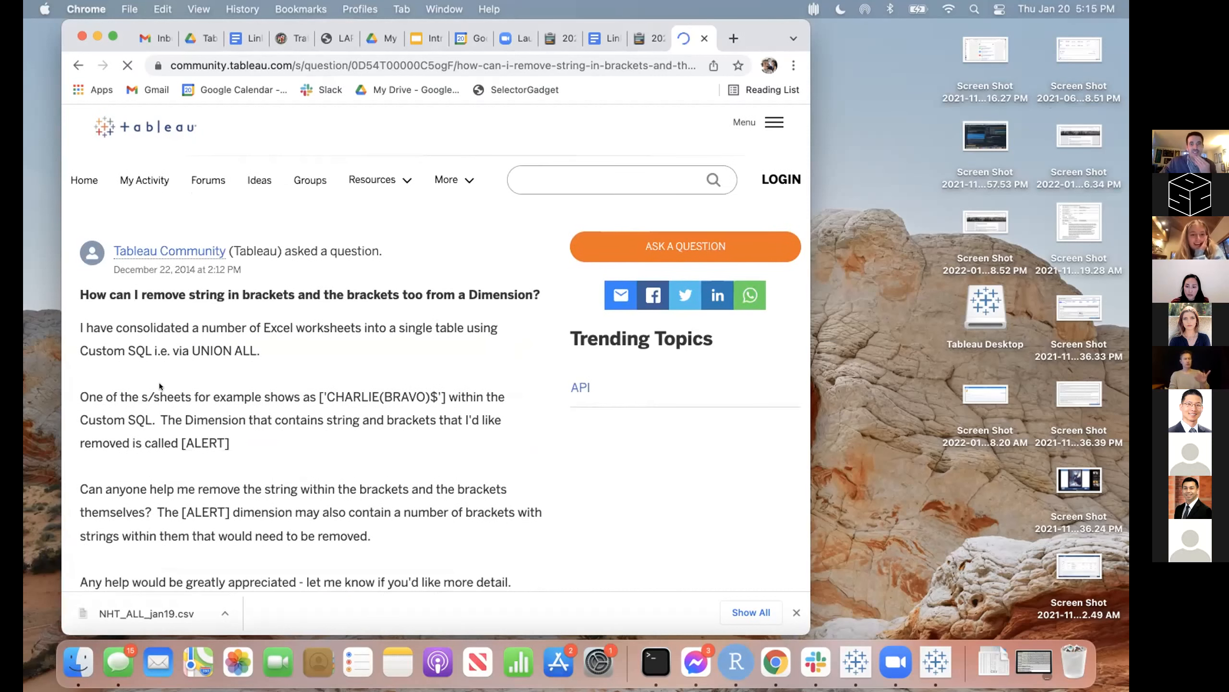
# - Read the community question and its top rated answers for a formula that removes brackets from a dimension
pyautogui.scroll(-3, 159, 383)
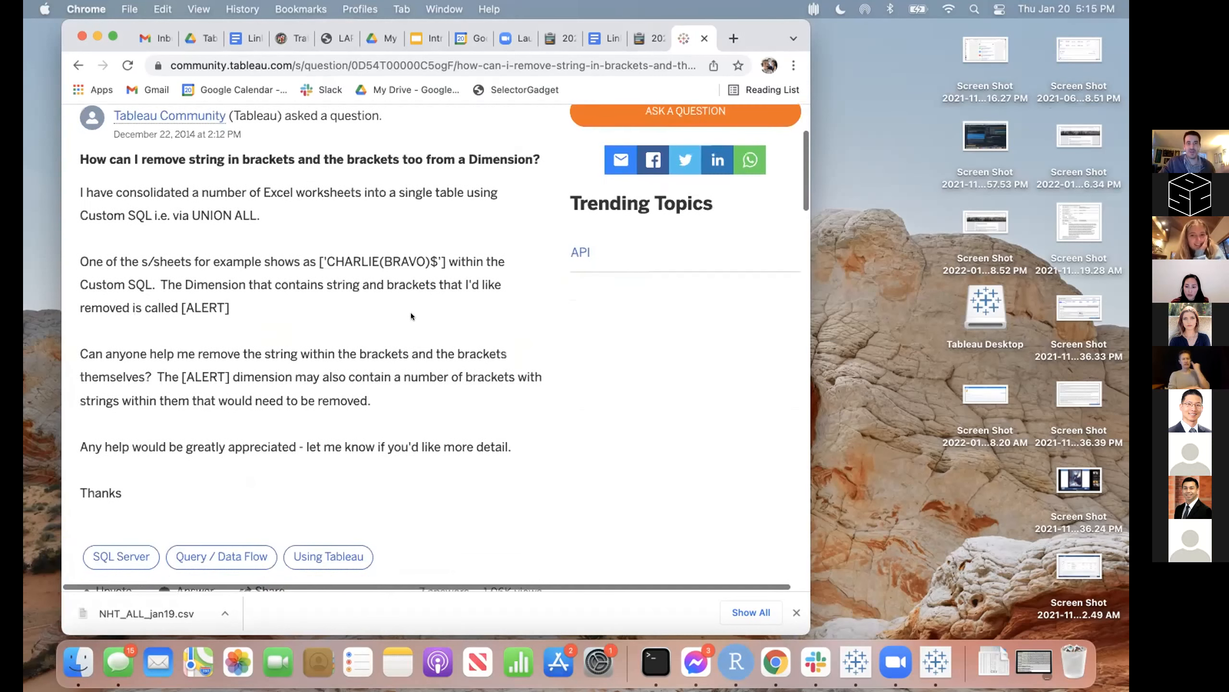
pyautogui.scroll(2, 411, 312)
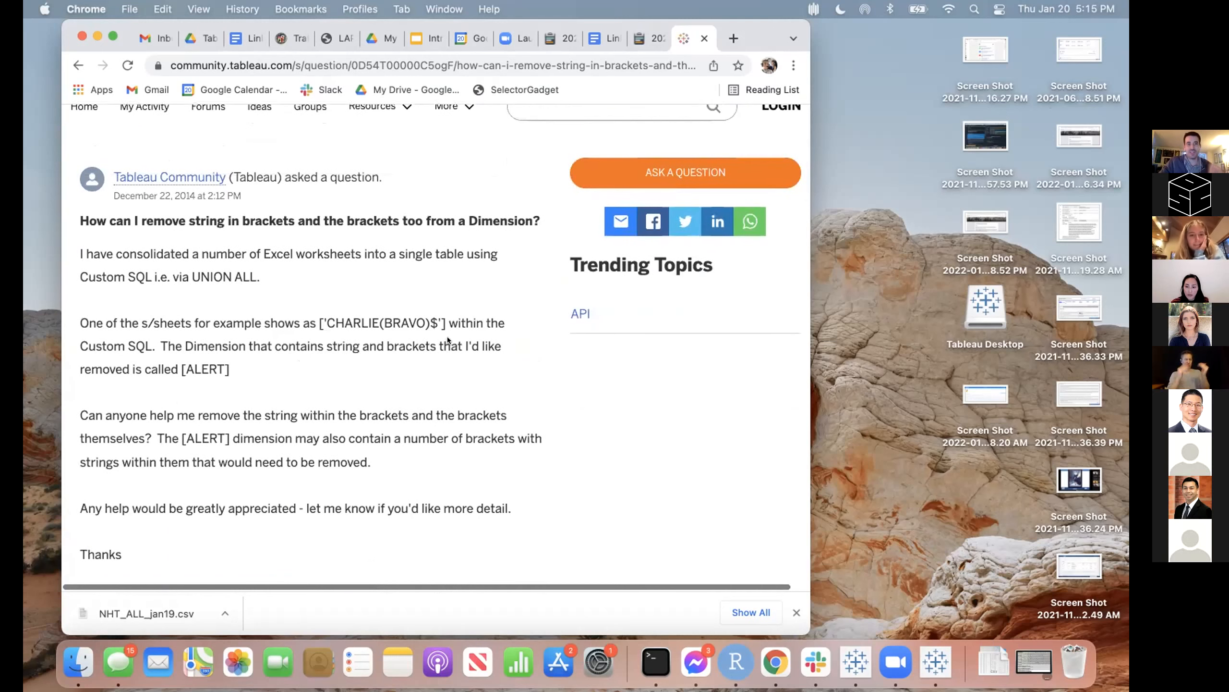
pyautogui.scroll(-1, 273, 375)
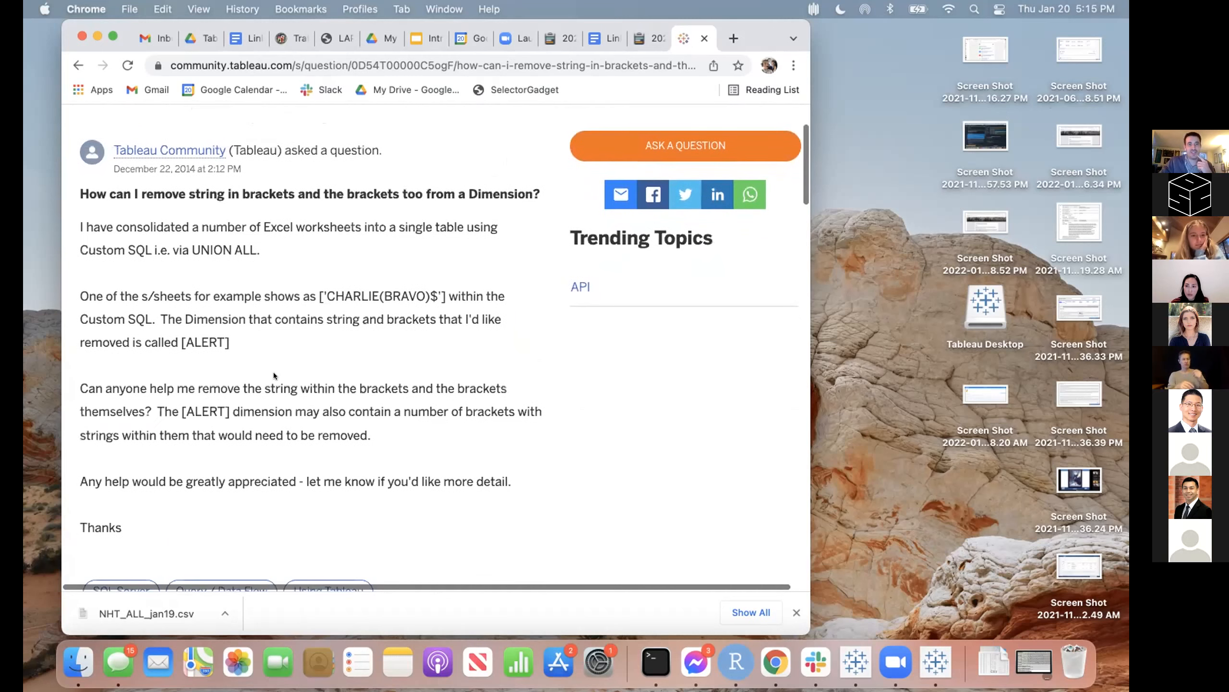
pyautogui.scroll(-5, 273, 375)
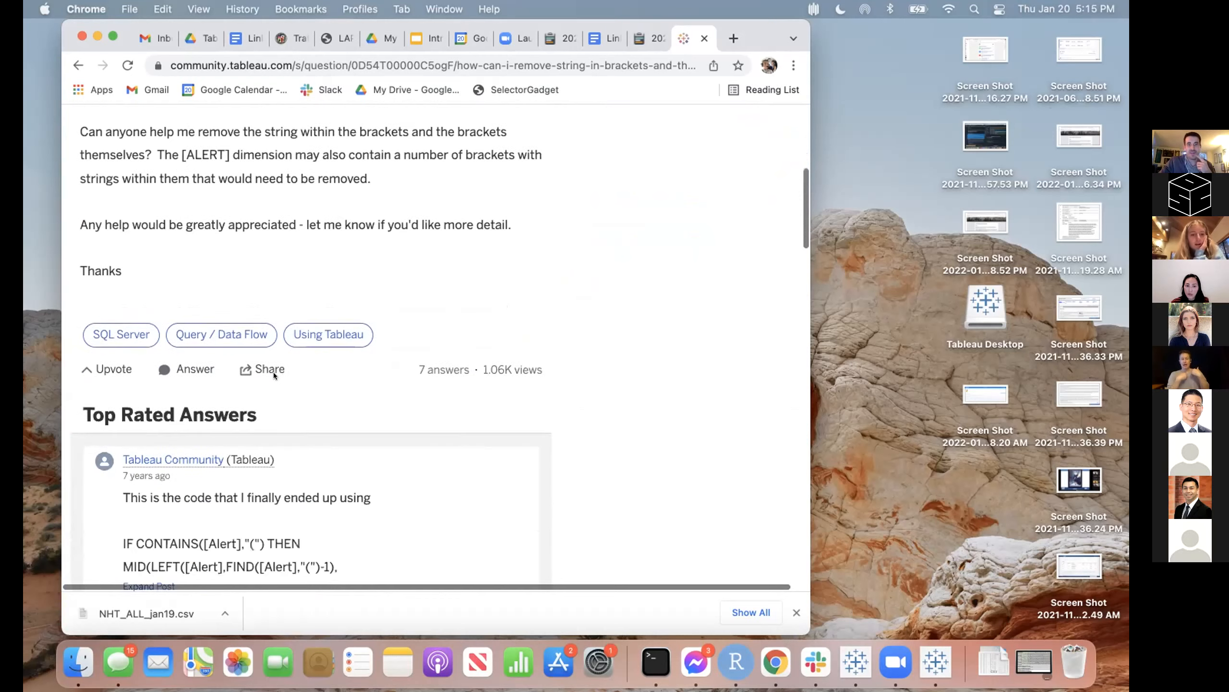
pyautogui.scroll(-6, 273, 372)
pyautogui.scroll(-1, 277, 412)
pyautogui.scroll(-3, 277, 411)
pyautogui.scroll(6, 277, 412)
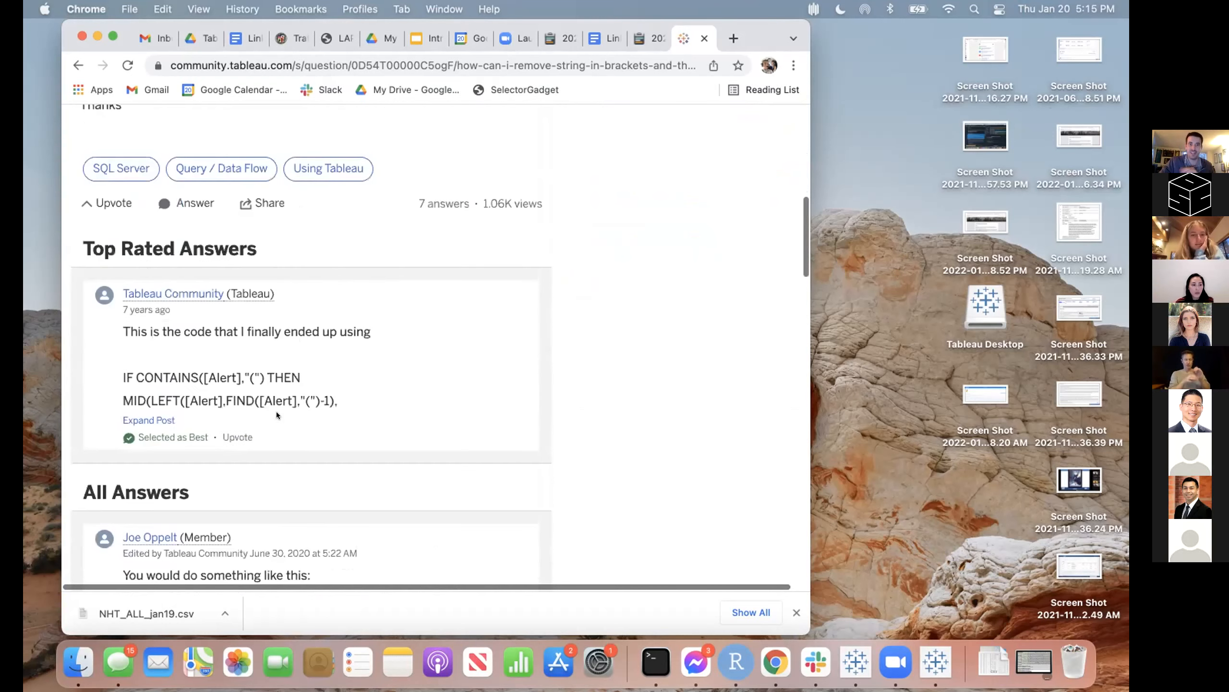
pyautogui.scroll(2, 278, 411)
pyautogui.scroll(10, 496, 326)
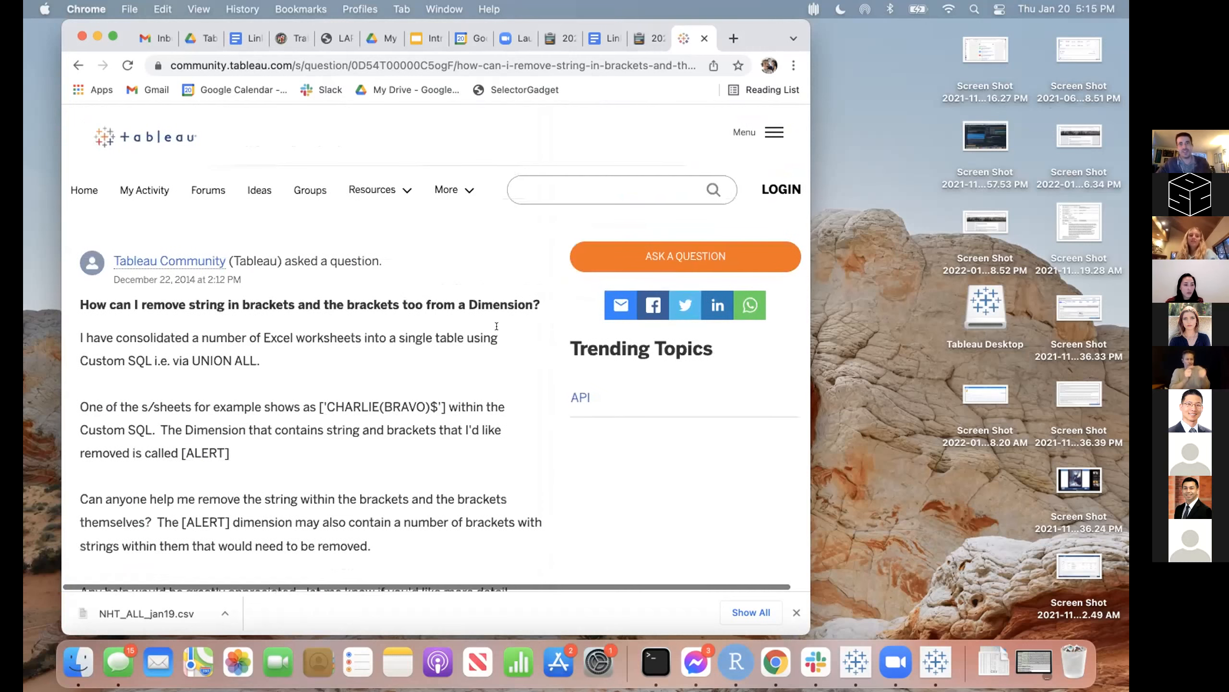
# - Switch to Tableau, clear the Latitude - Public calculation and its name, and close the editor without applying the edits
pyautogui.hotkey('ctrl', 'Left')
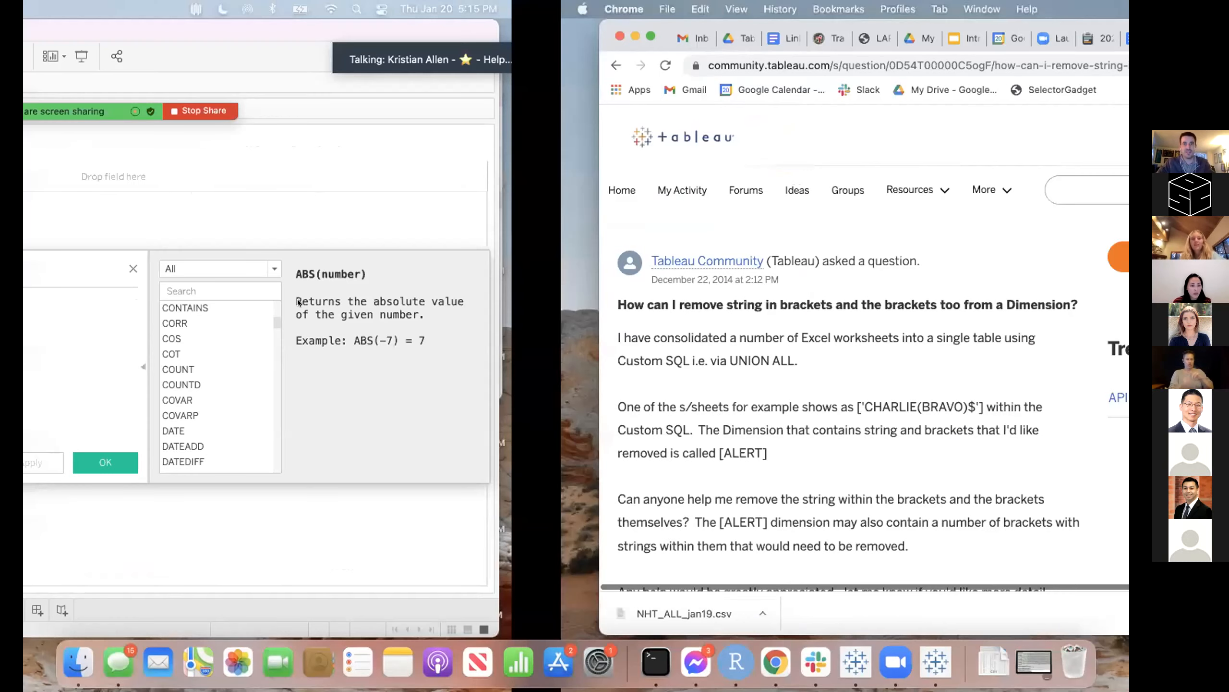
pyautogui.press('super+a')
pyautogui.press('BackSpace')
pyautogui.moveTo(466, 268); pyautogui.dragTo(332, 266)
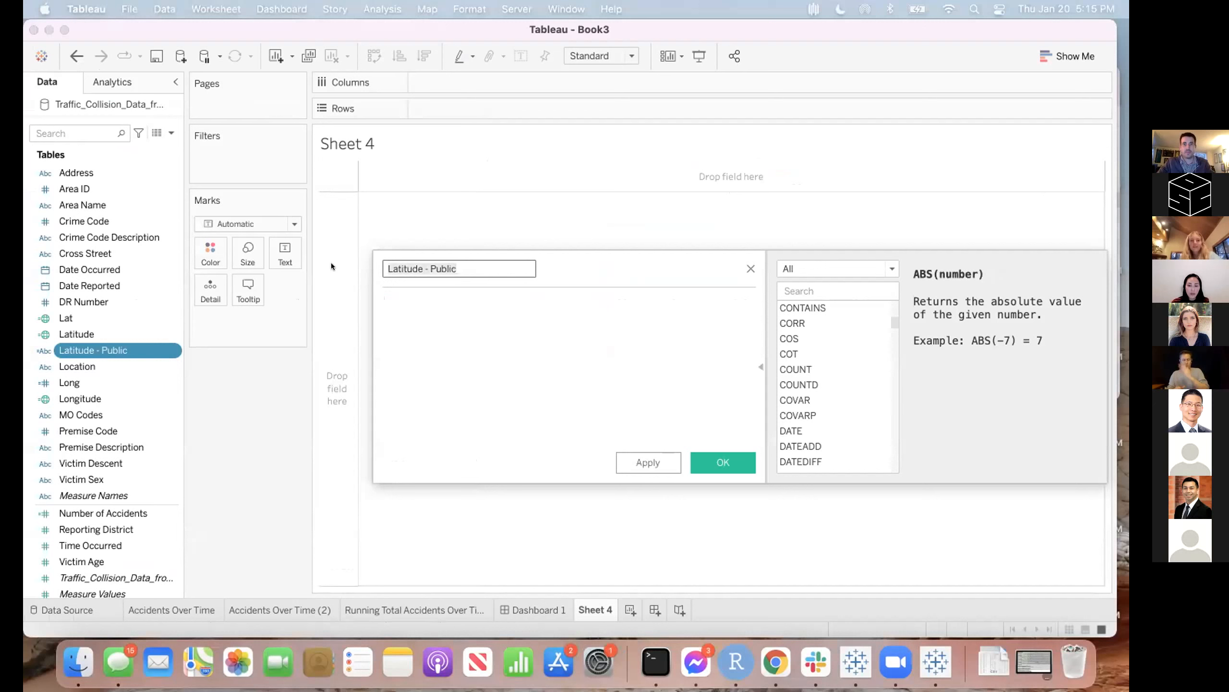
pyautogui.press('BackSpace')
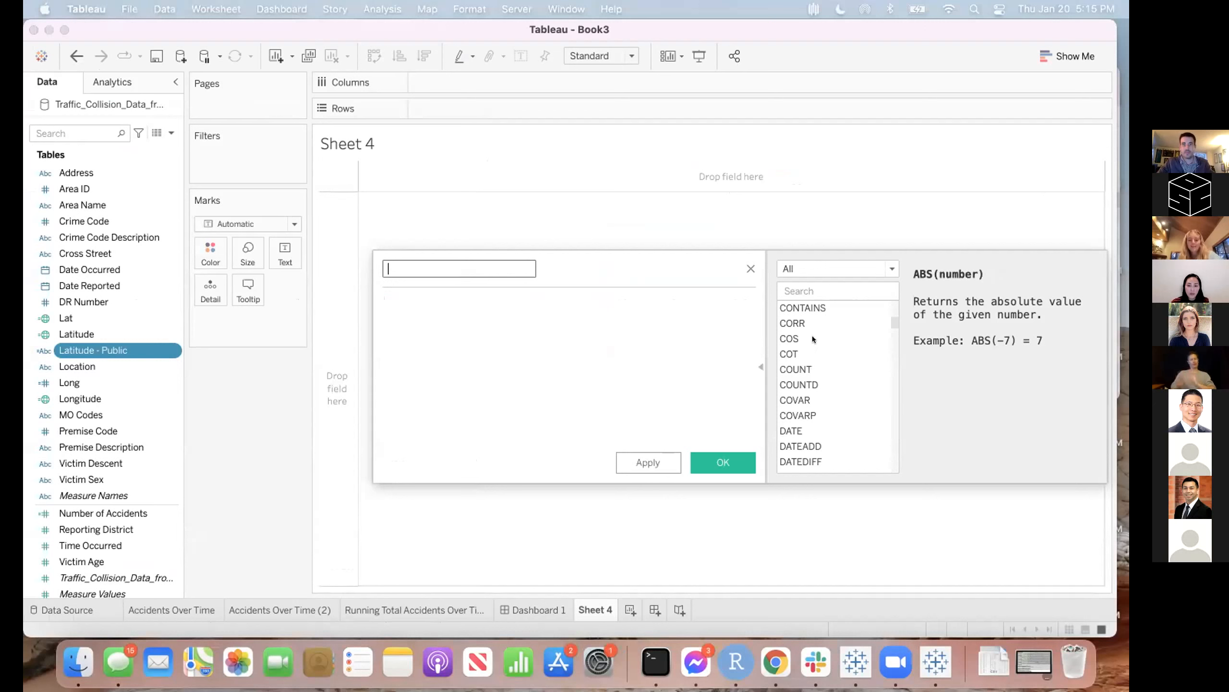
pyautogui.click(750, 268)
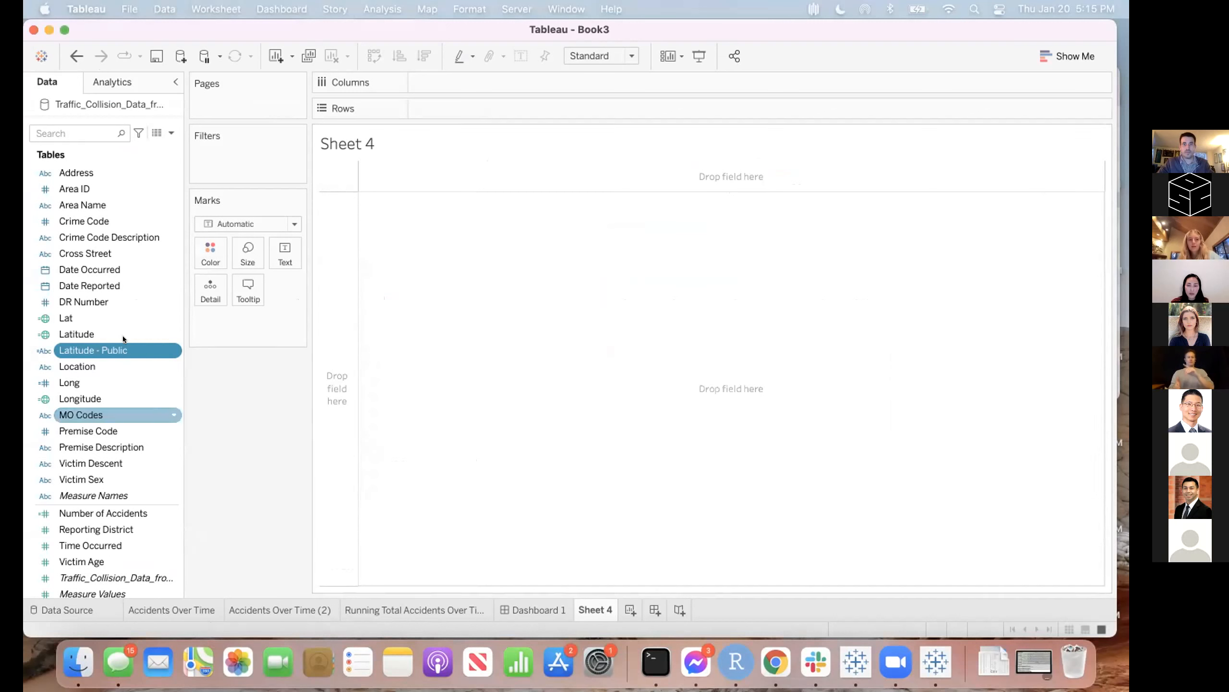
# - Delete the Latitude - Public and Lat calculated fields from the data source
pyautogui.rightClick(117, 350)
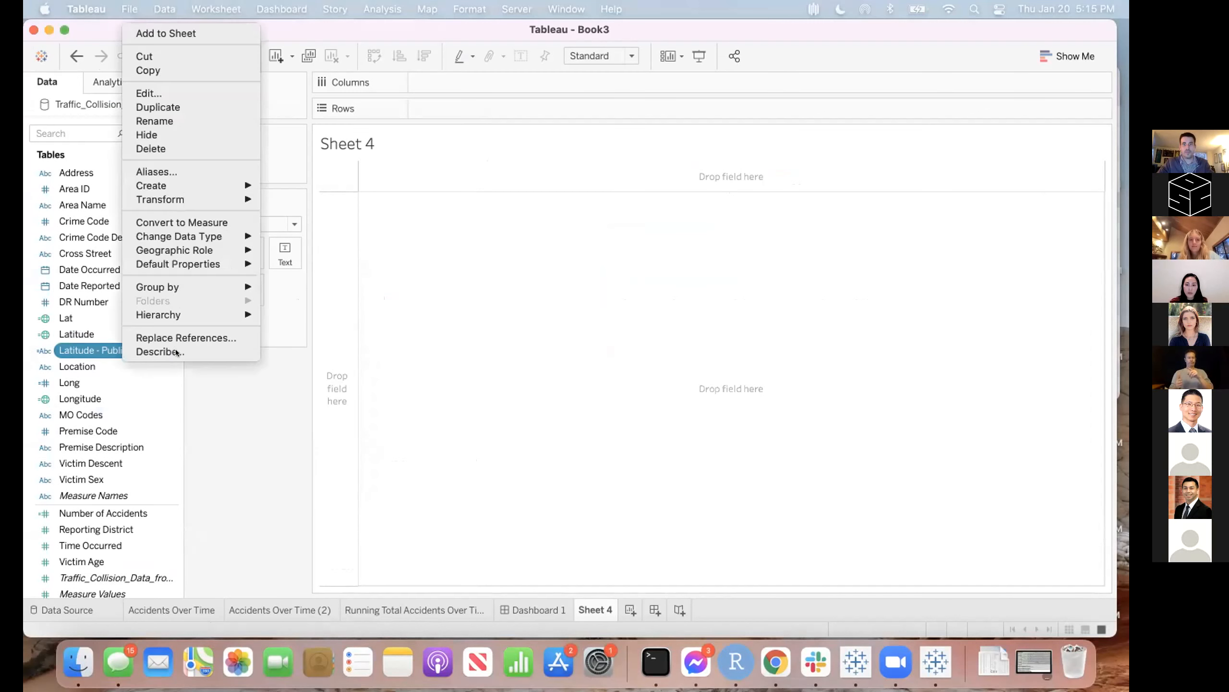
pyautogui.click(165, 145)
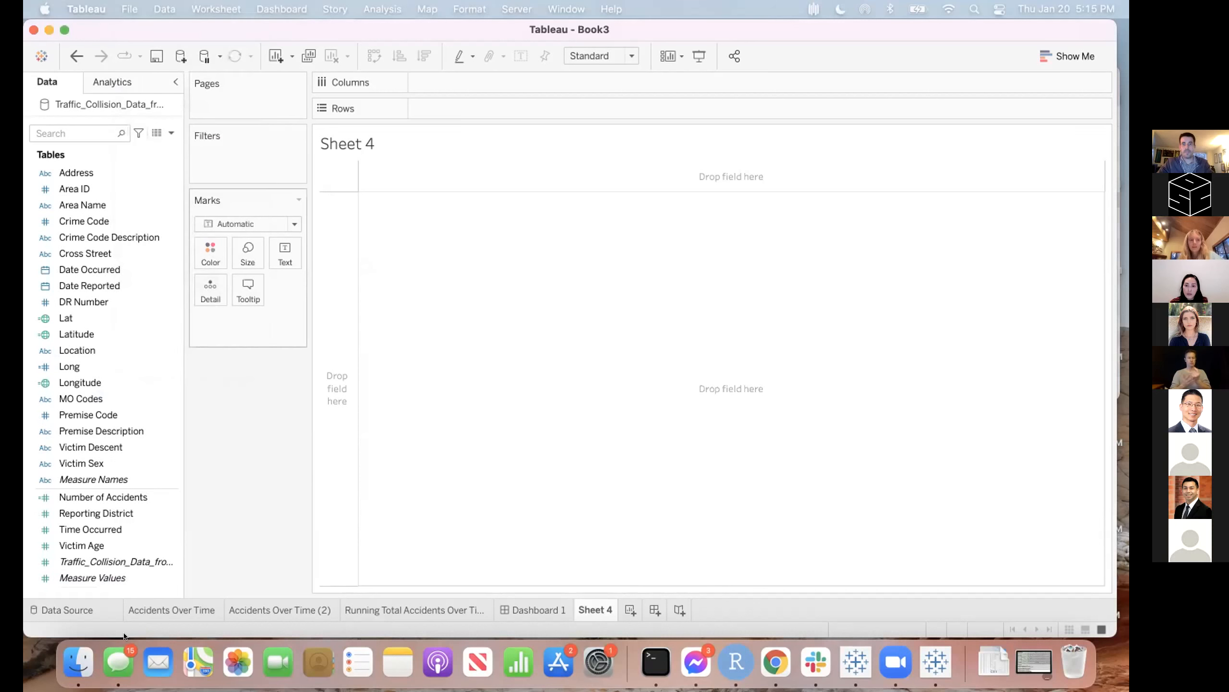
pyautogui.click(140, 320)
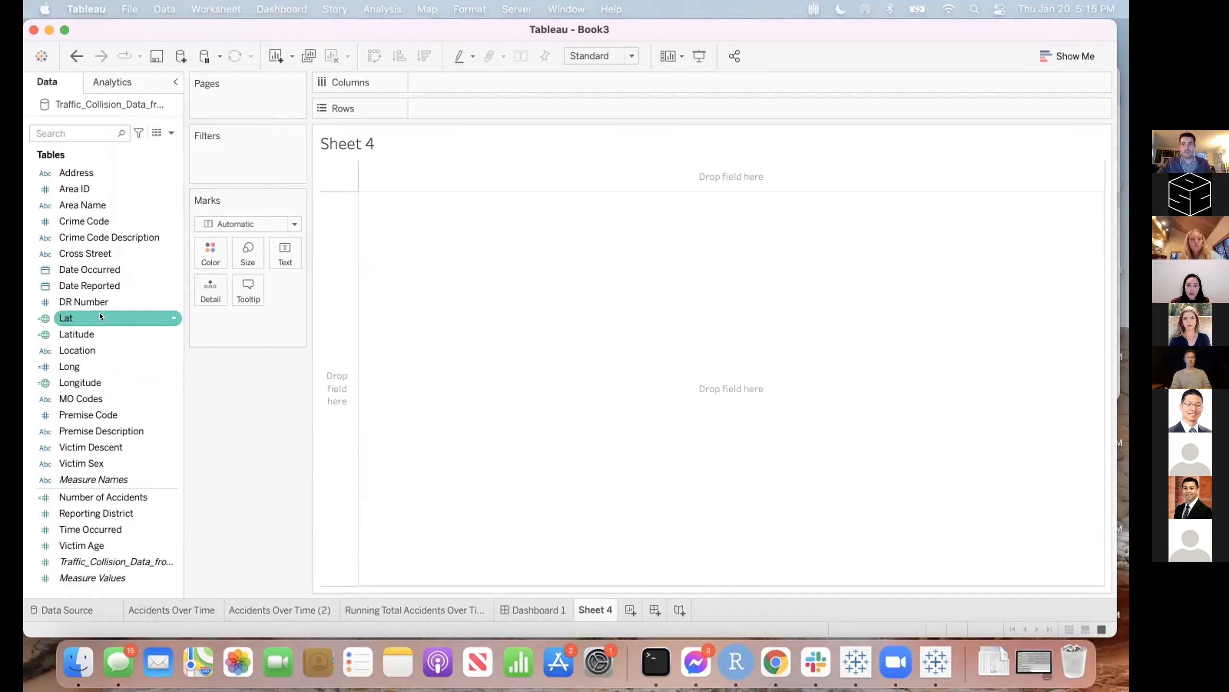
pyautogui.rightClick(100, 316)
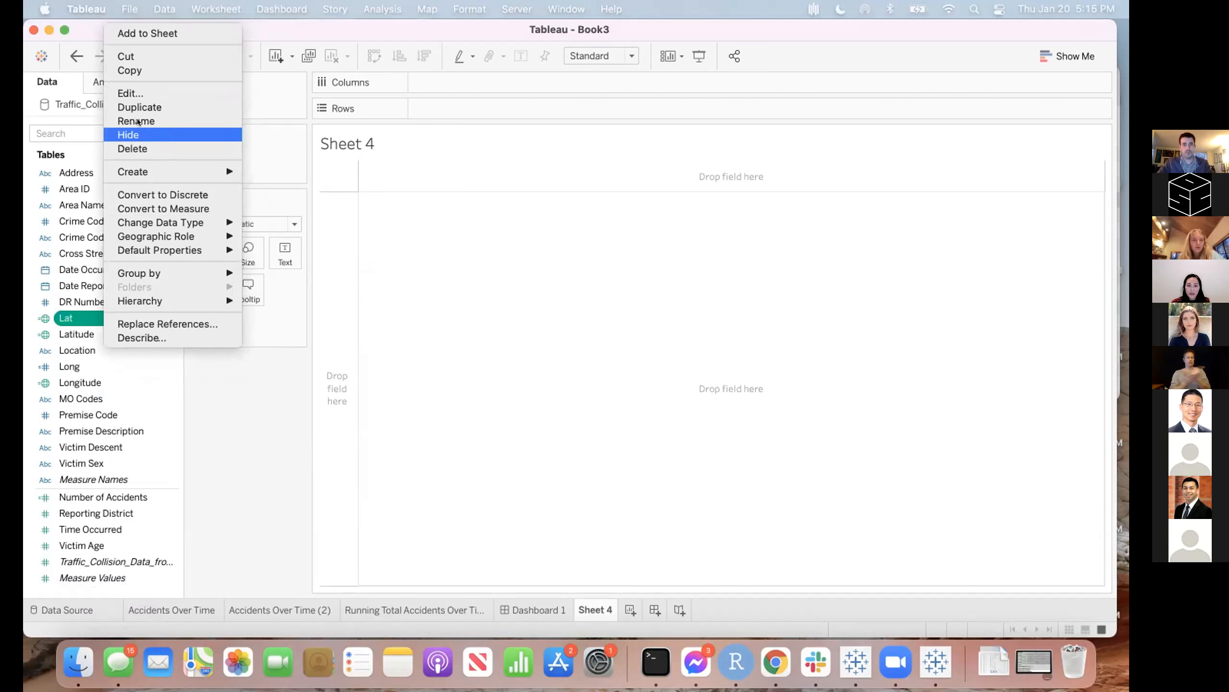
pyautogui.click(138, 150)
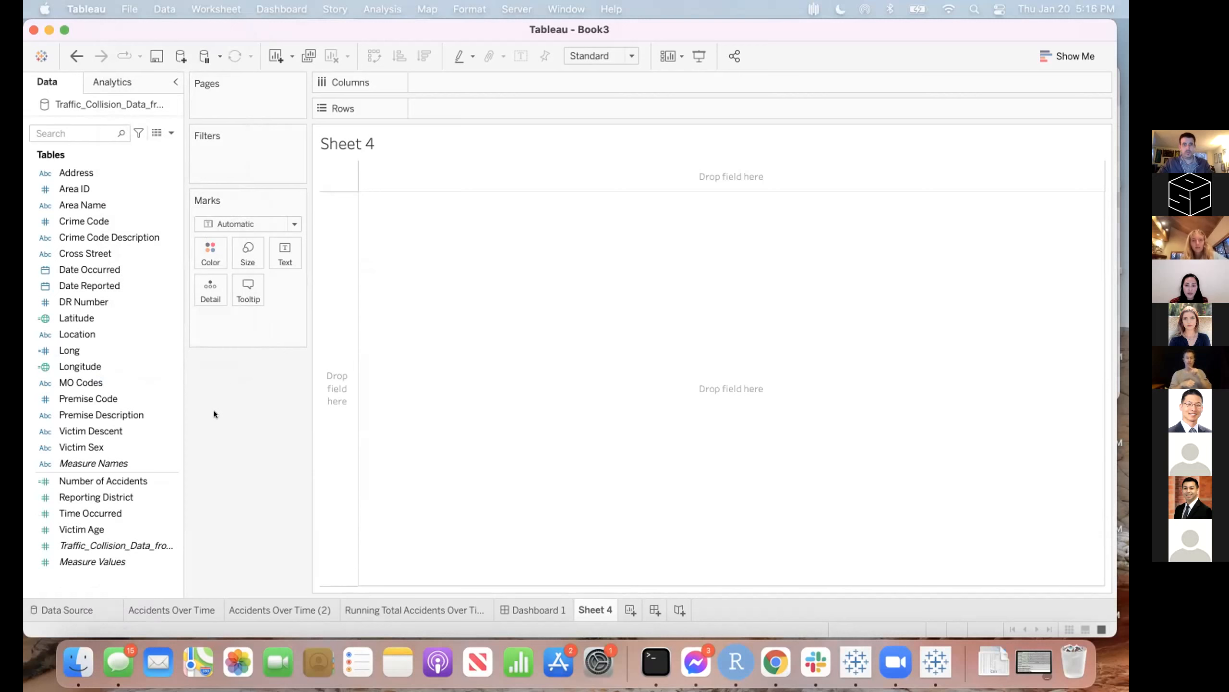
# - Add Latitude to the rows and Longitude to the columns of Sheet 4
pyautogui.click(77, 318)
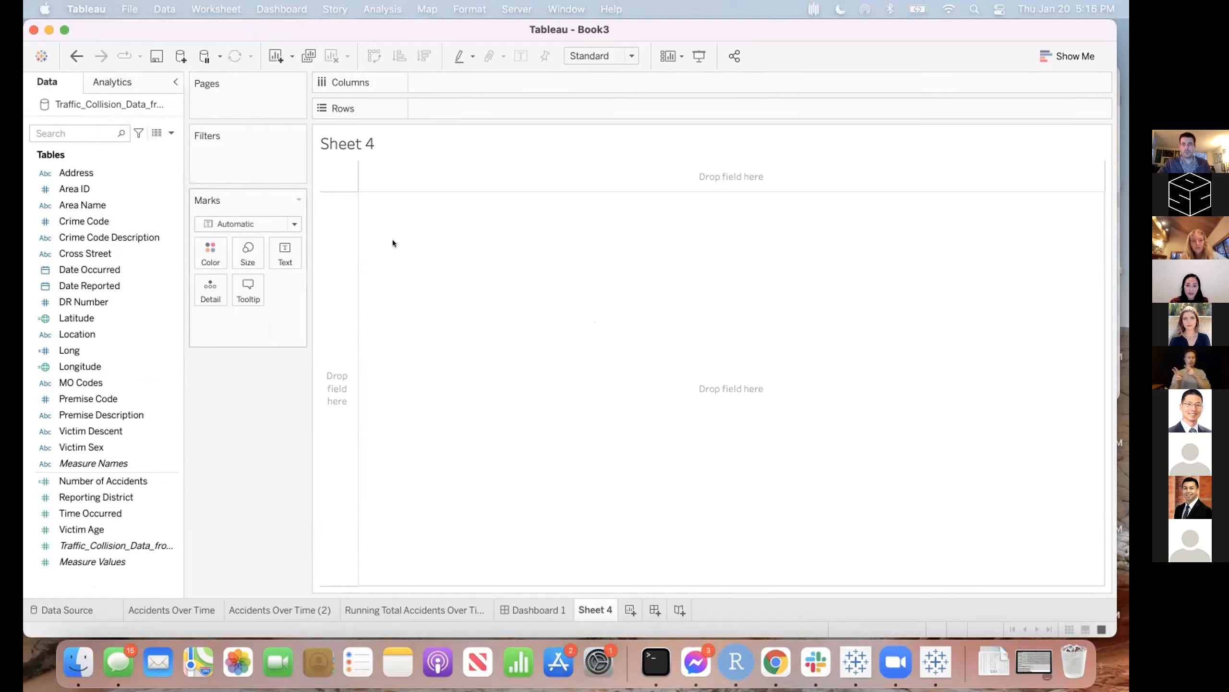
pyautogui.click(88, 314)
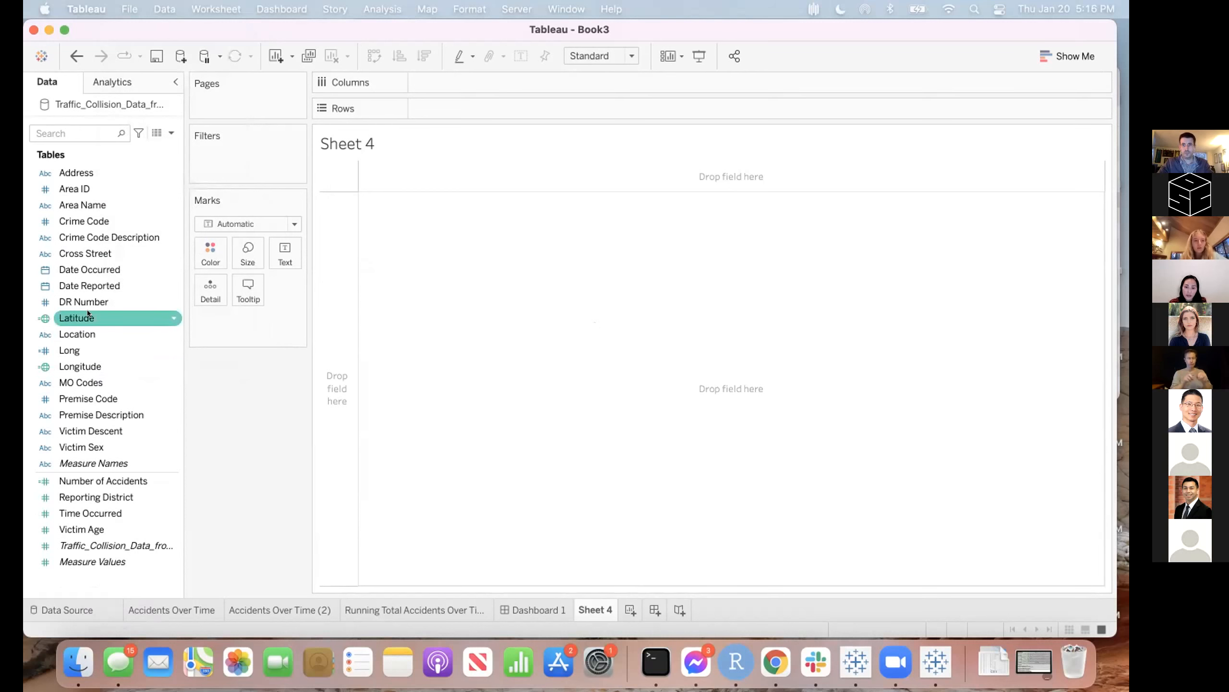
pyautogui.doubleClick(88, 313)
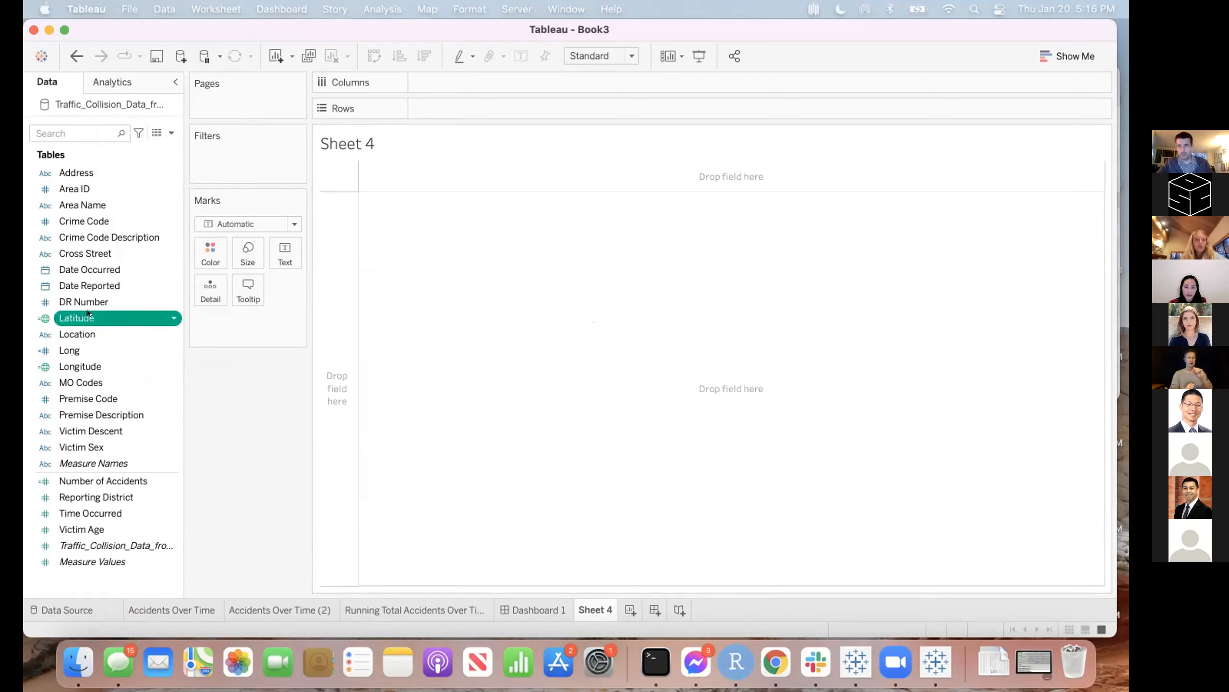
pyautogui.click(76, 365)
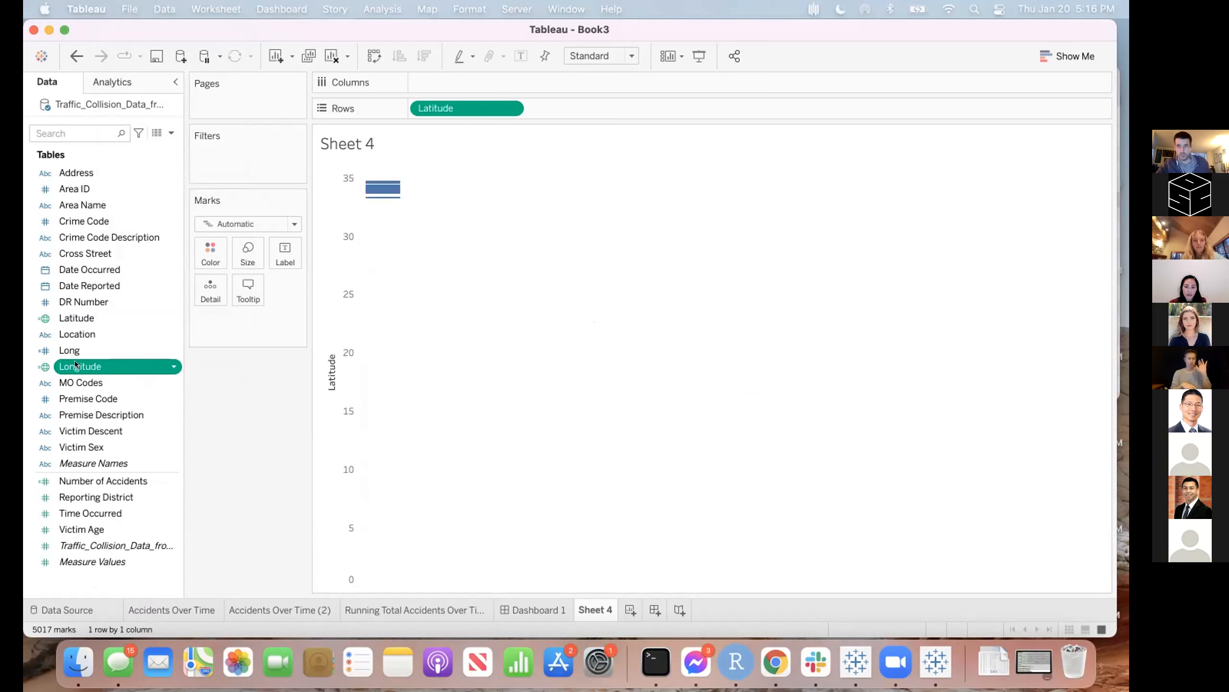
pyautogui.doubleClick(76, 364)
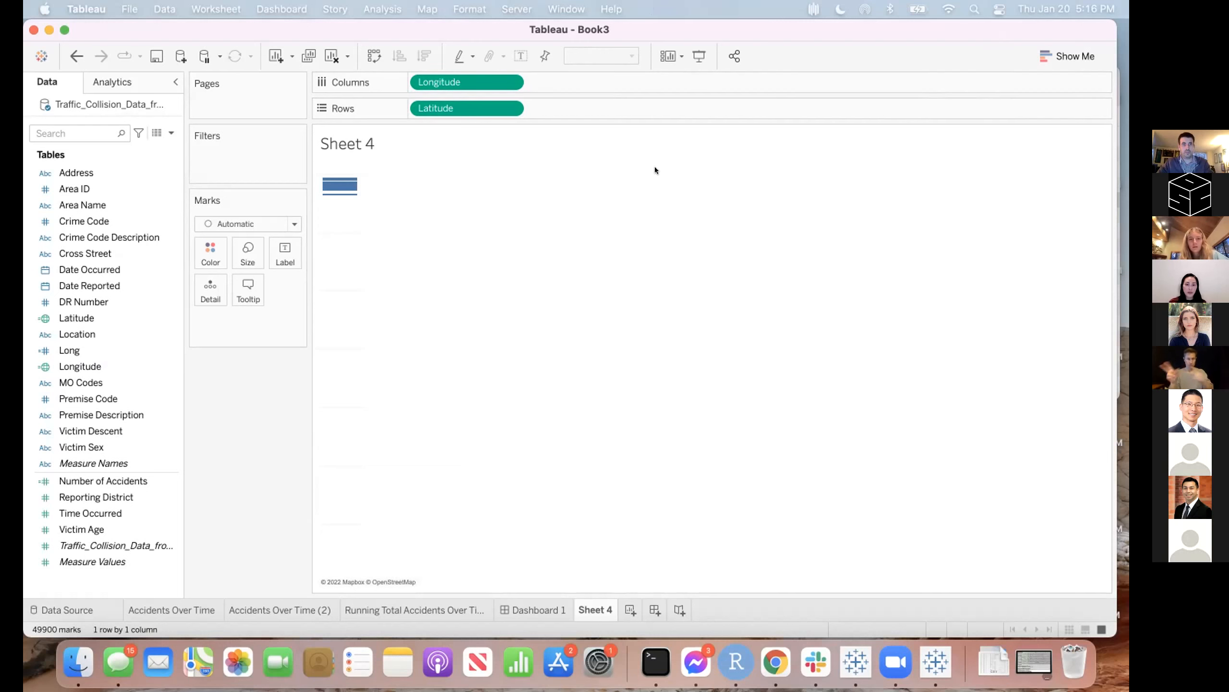
# - Search the Sheet 4 map for Los Angeles, California, and choose the area zoom tool
pyautogui.hotkey('ctrl', 'Up')
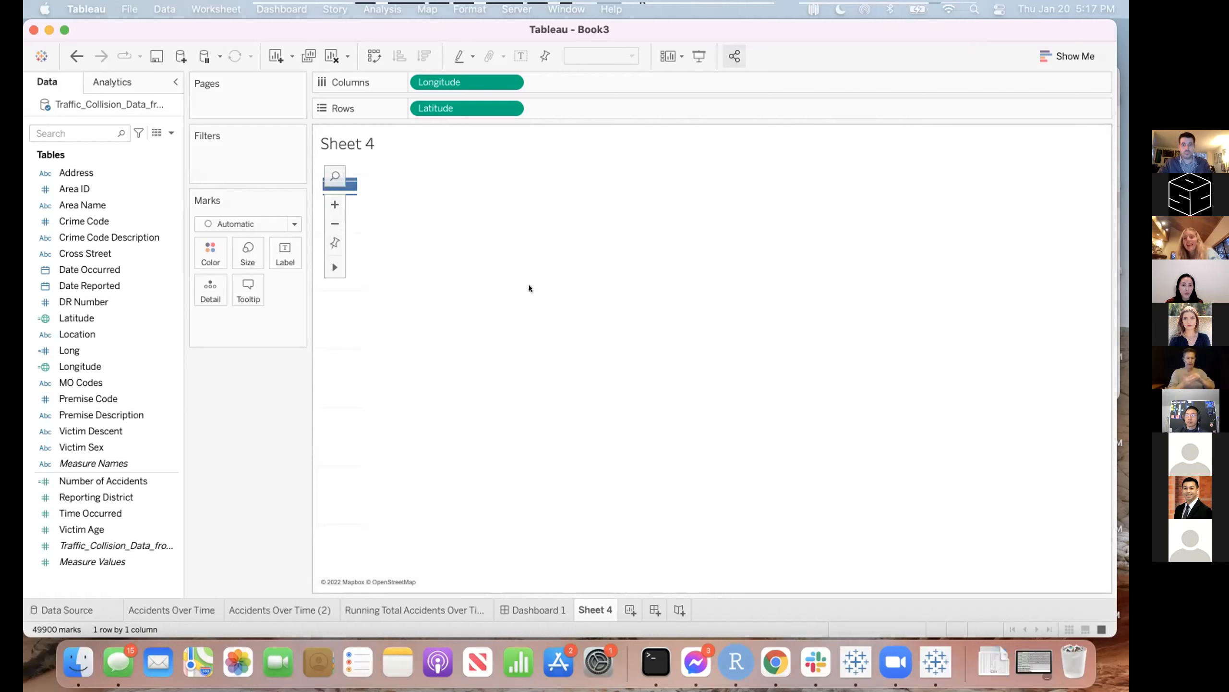
pyautogui.click(334, 178)
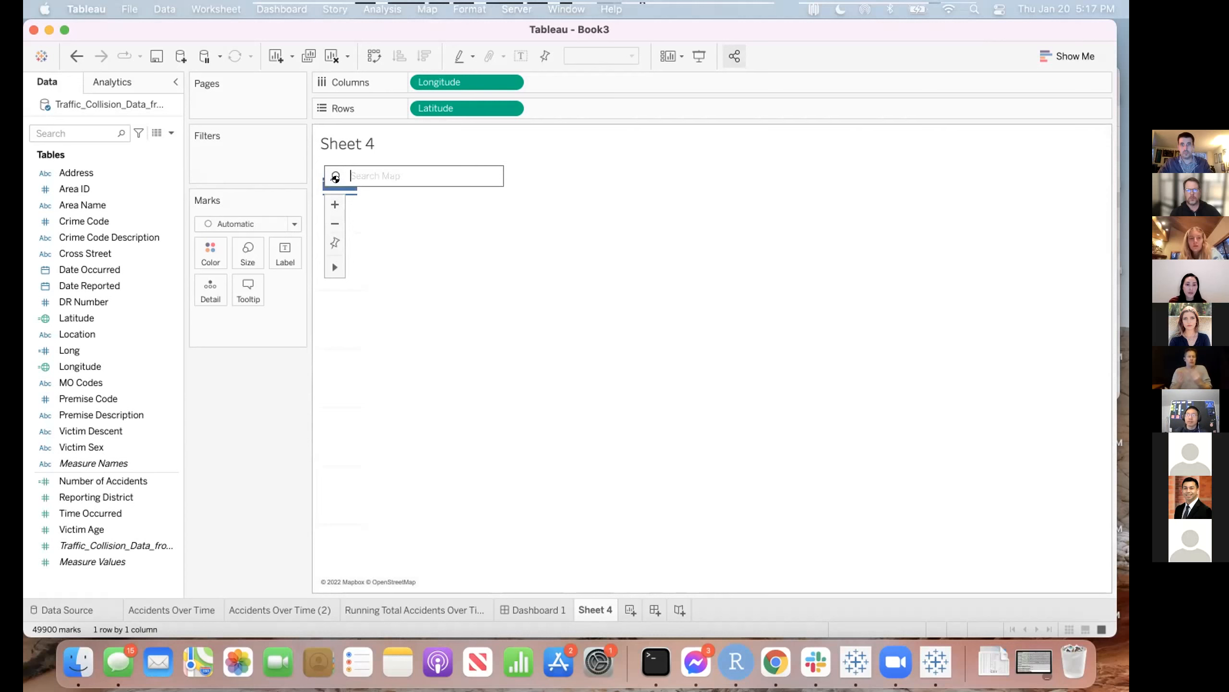
pyautogui.write('Los Angele')
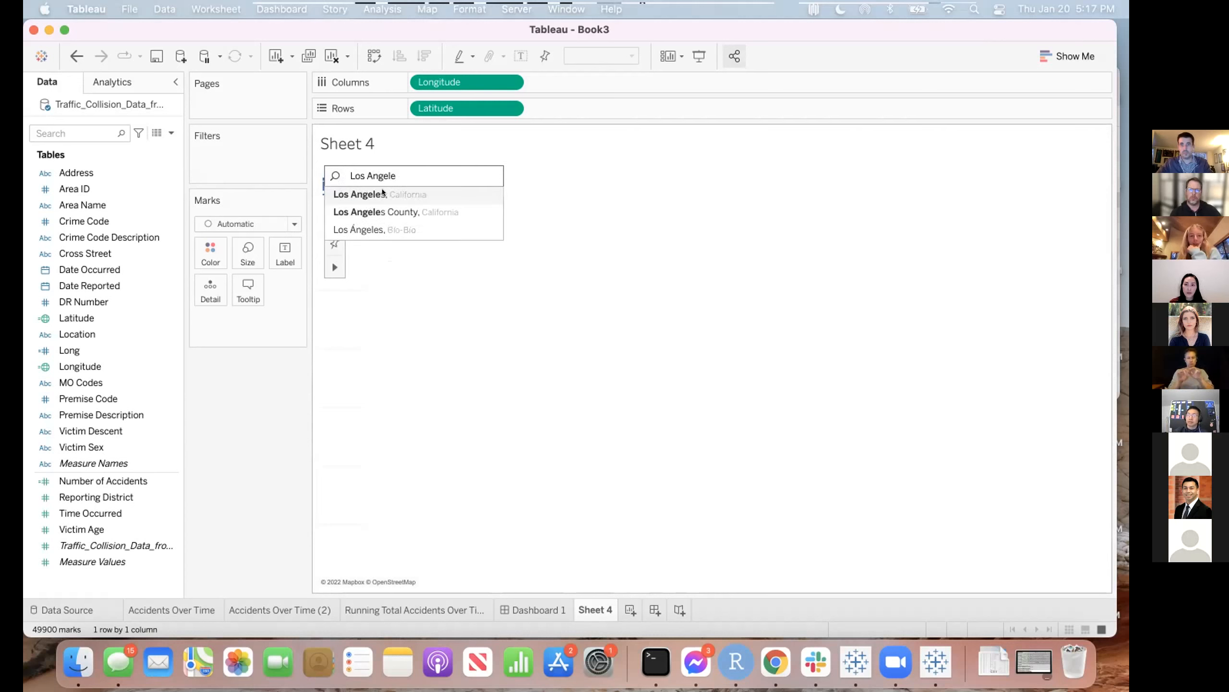
pyautogui.click(382, 193)
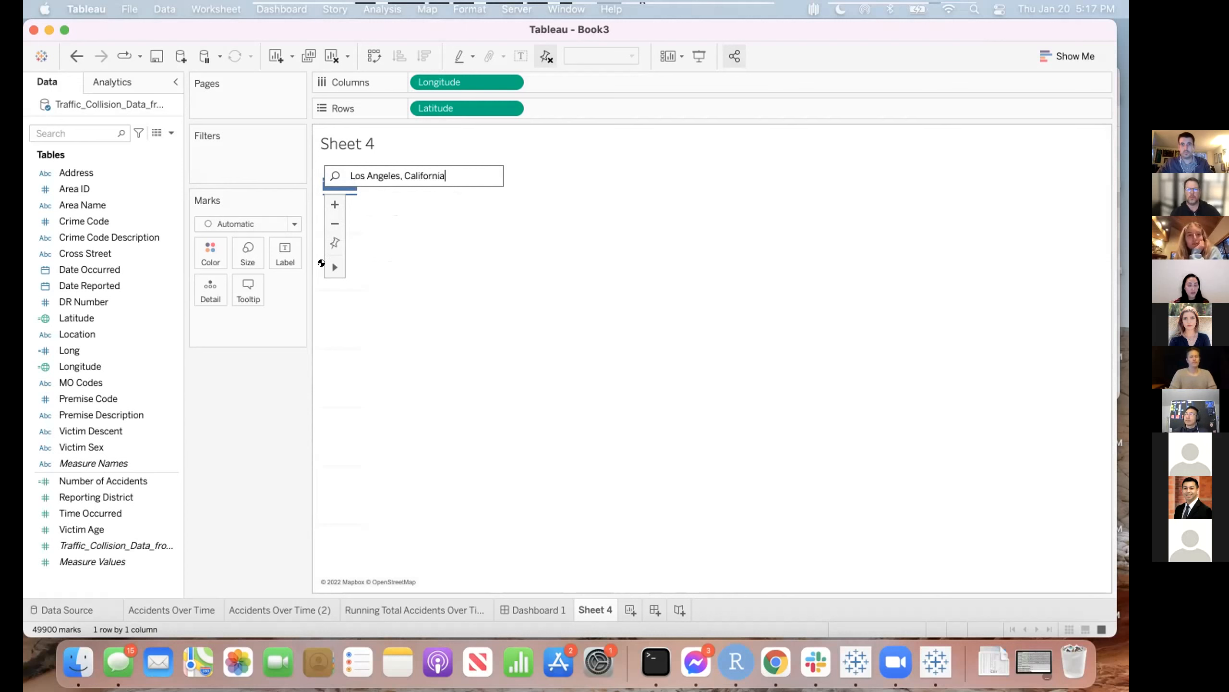
pyautogui.moveTo(334, 266)
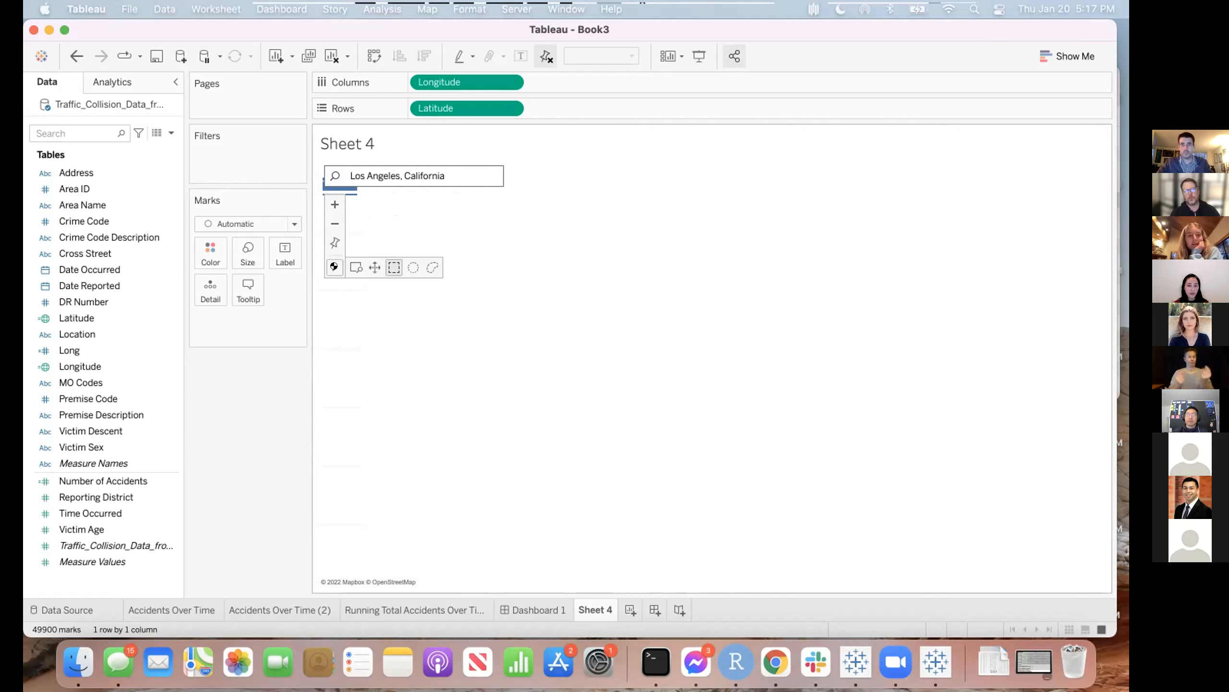
pyautogui.click(364, 264)
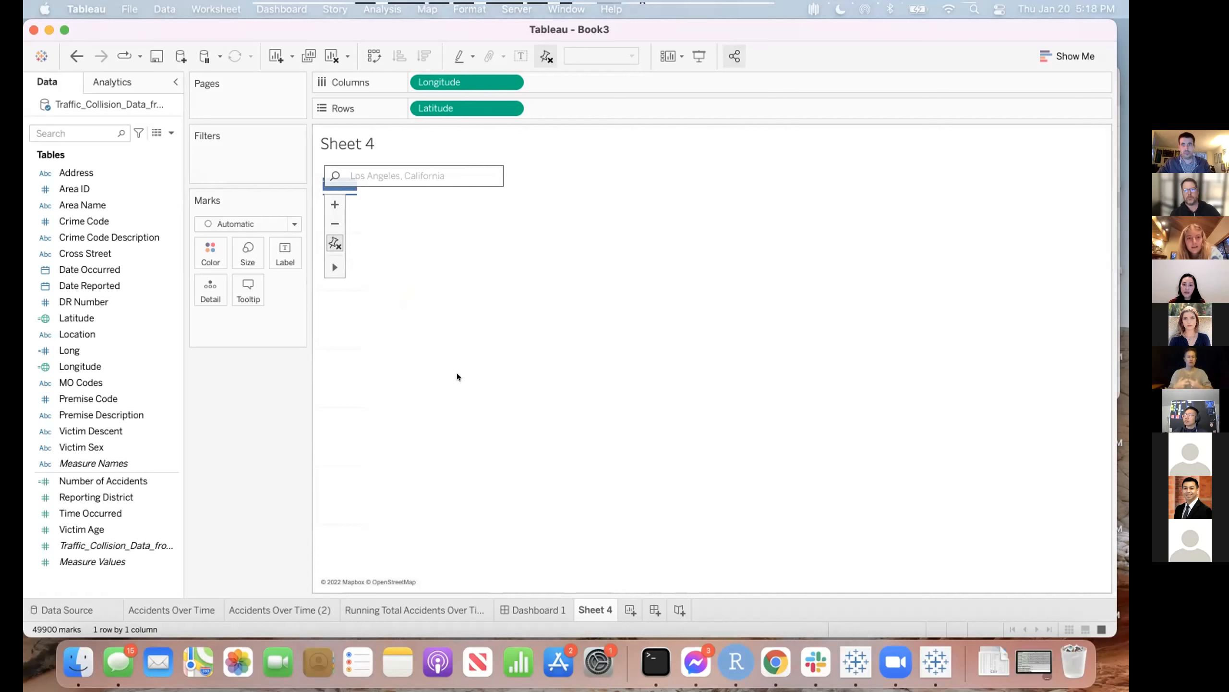
# - Switch to the intro_to_tableau_workshop workbook and review the mark types available for the Accident Map sheet
pyautogui.hotkey('ctrl', 'Up')
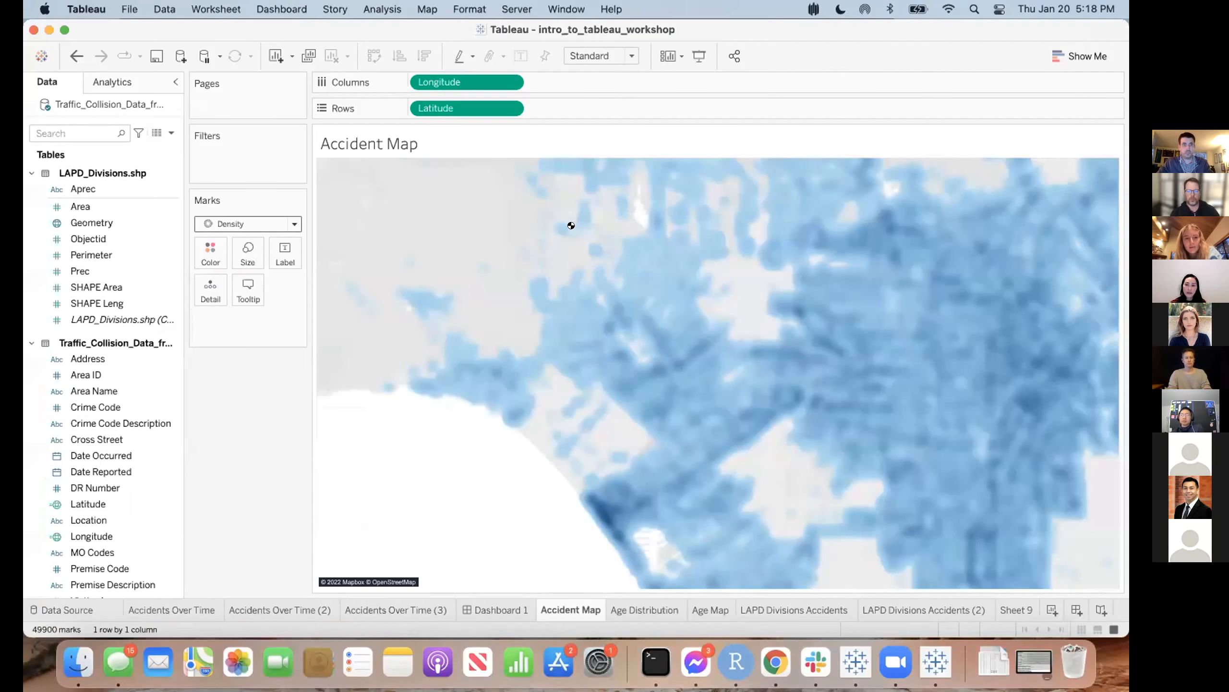
pyautogui.moveTo(691, 290)
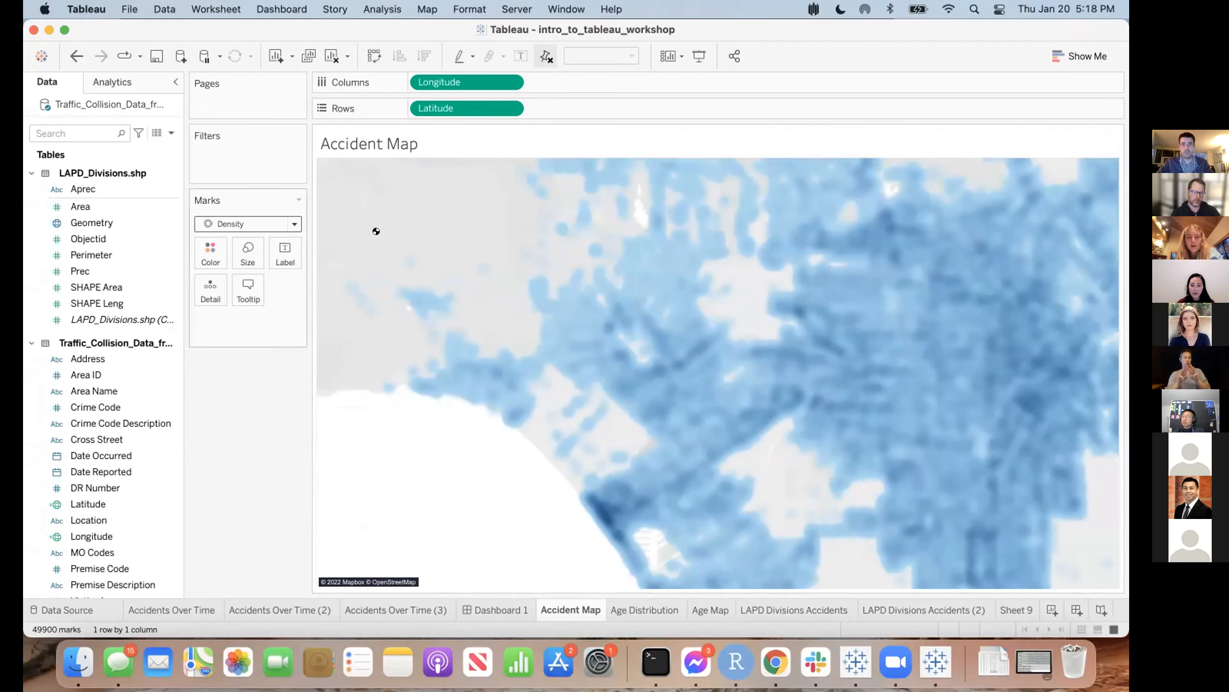
pyautogui.click(249, 226)
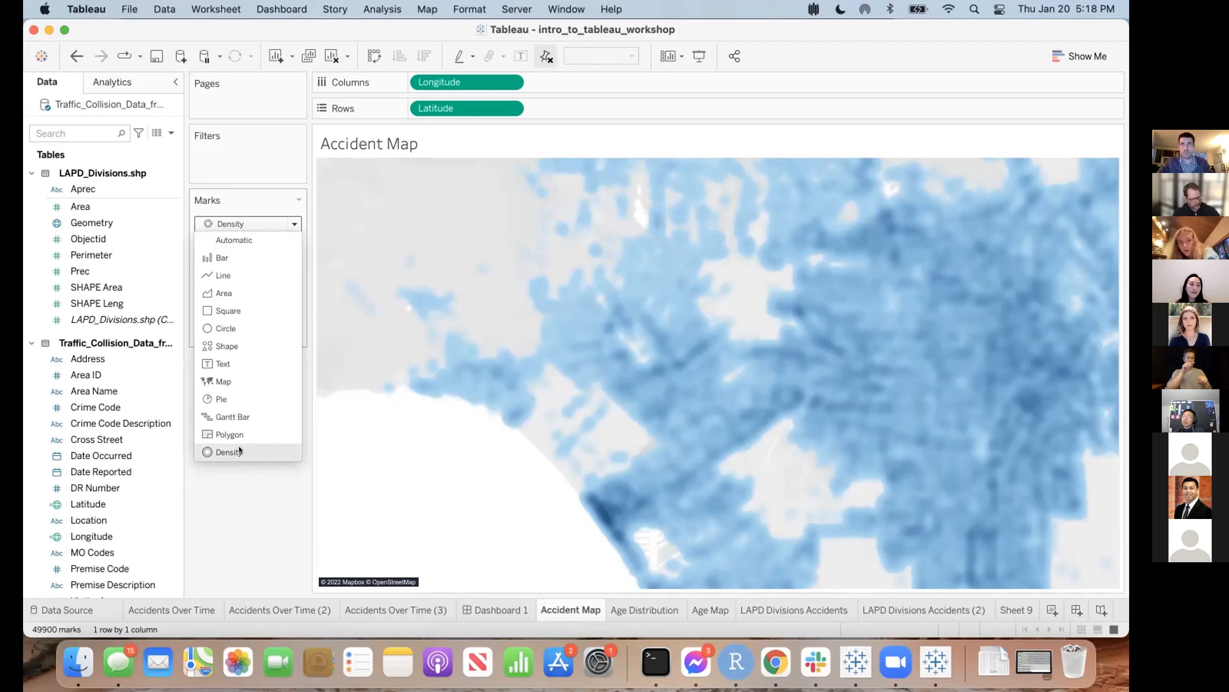
pyautogui.click(394, 446)
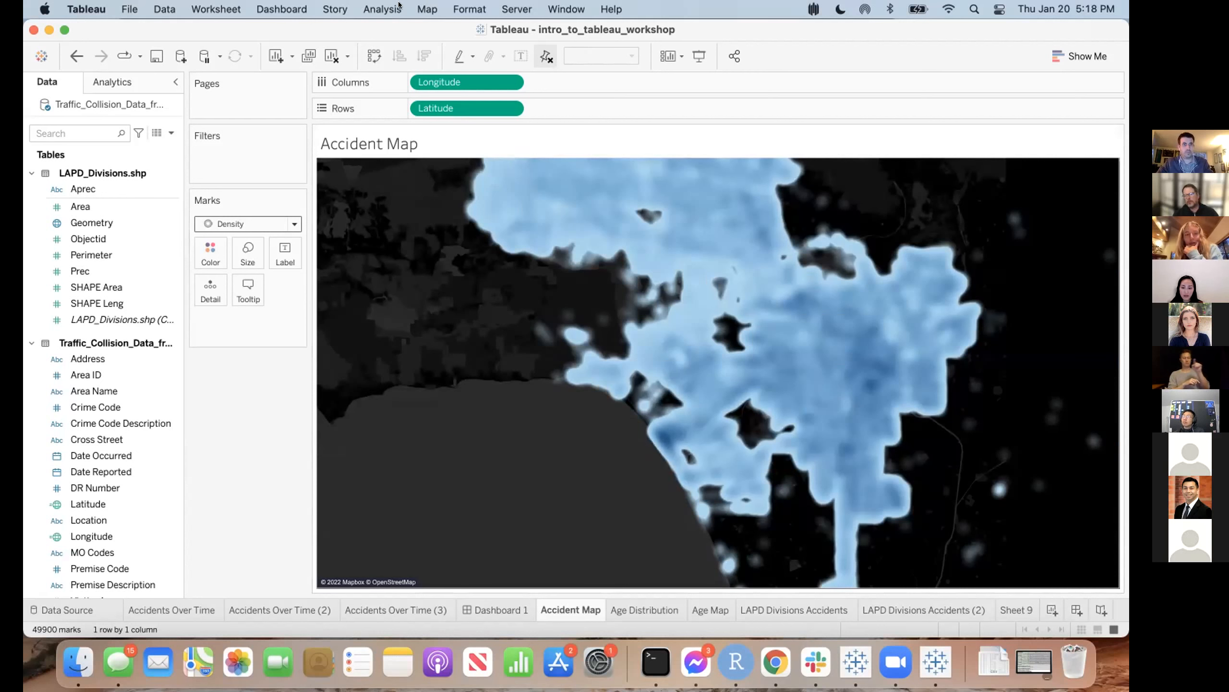
# - Review the background map styles available for the Accident Map and leave the selection as it is
pyautogui.click(425, 9)
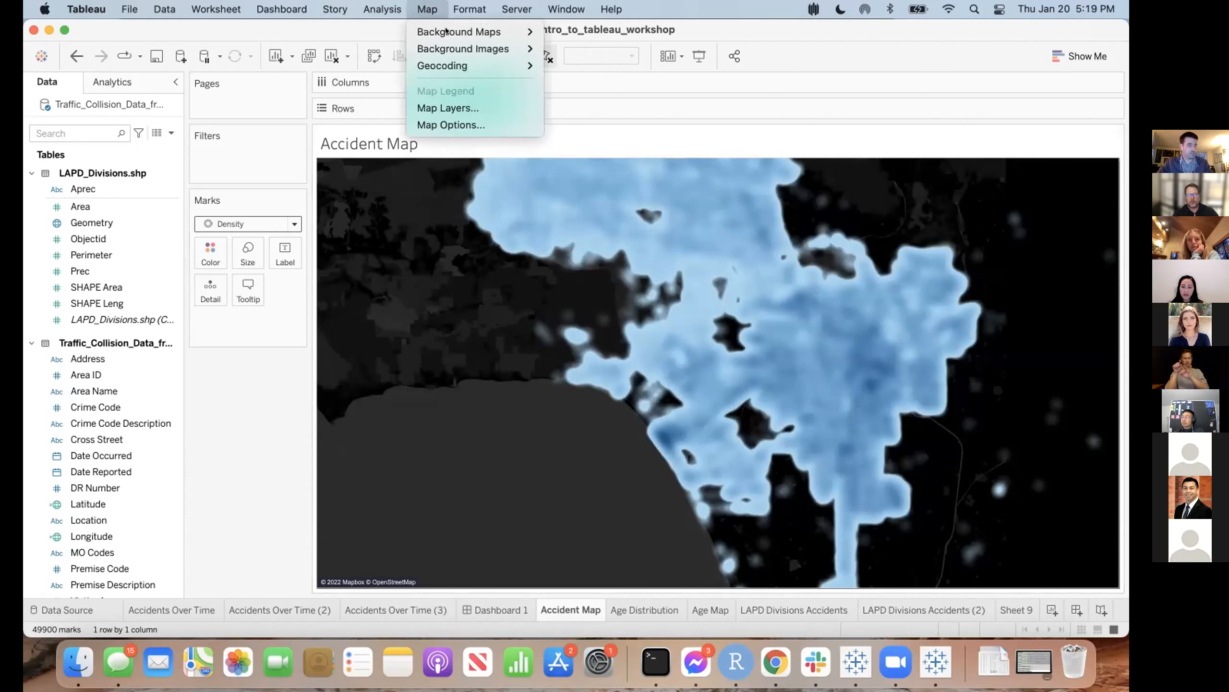
pyautogui.moveTo(445, 31)
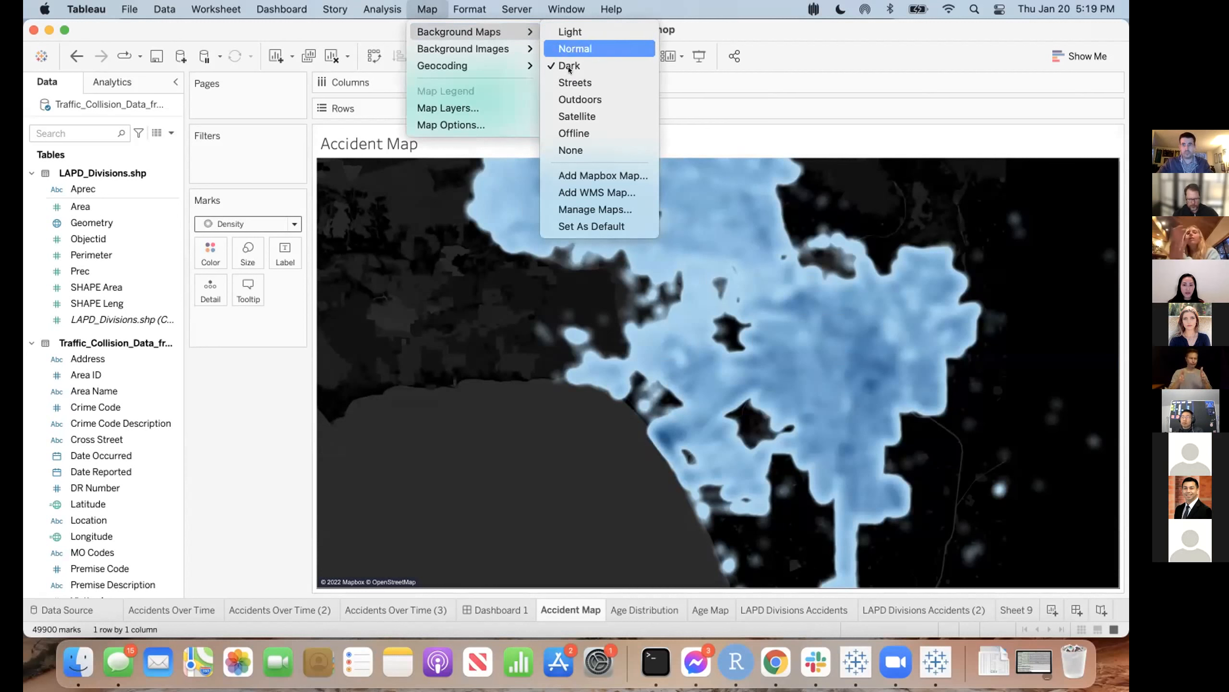
pyautogui.click(424, 7)
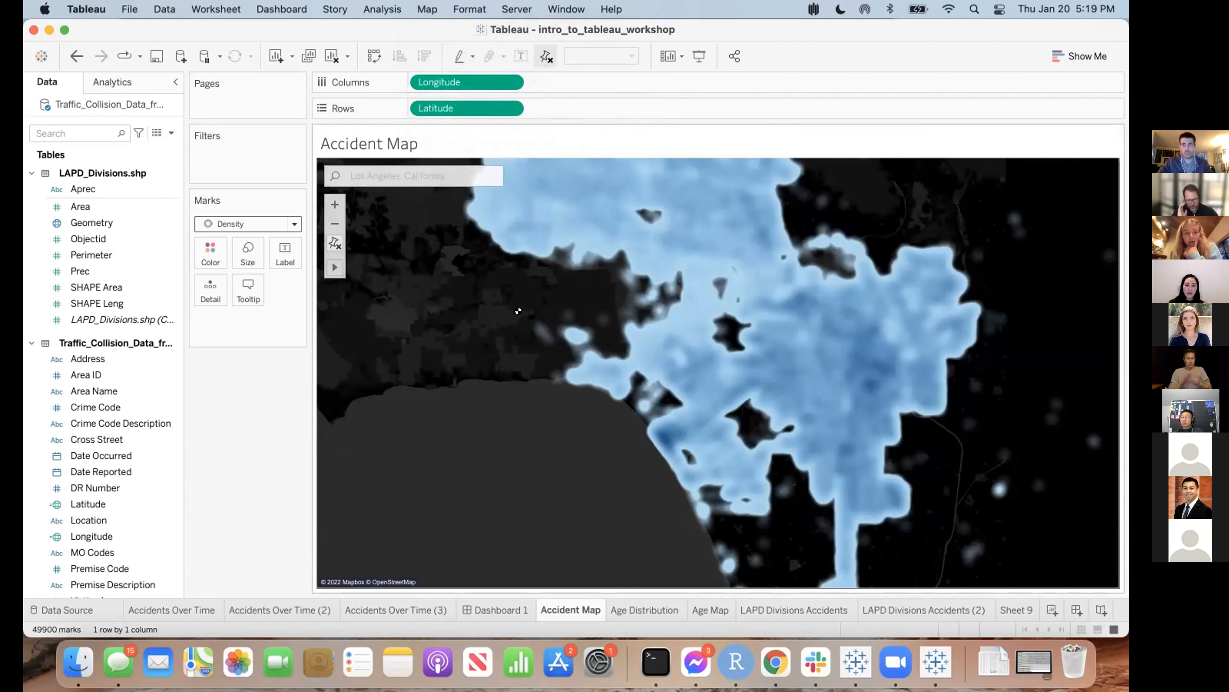
# - Examine the mark type choices and the density colour settings of the Accident Map, leaving them as they are
pyautogui.moveTo(831, 427)
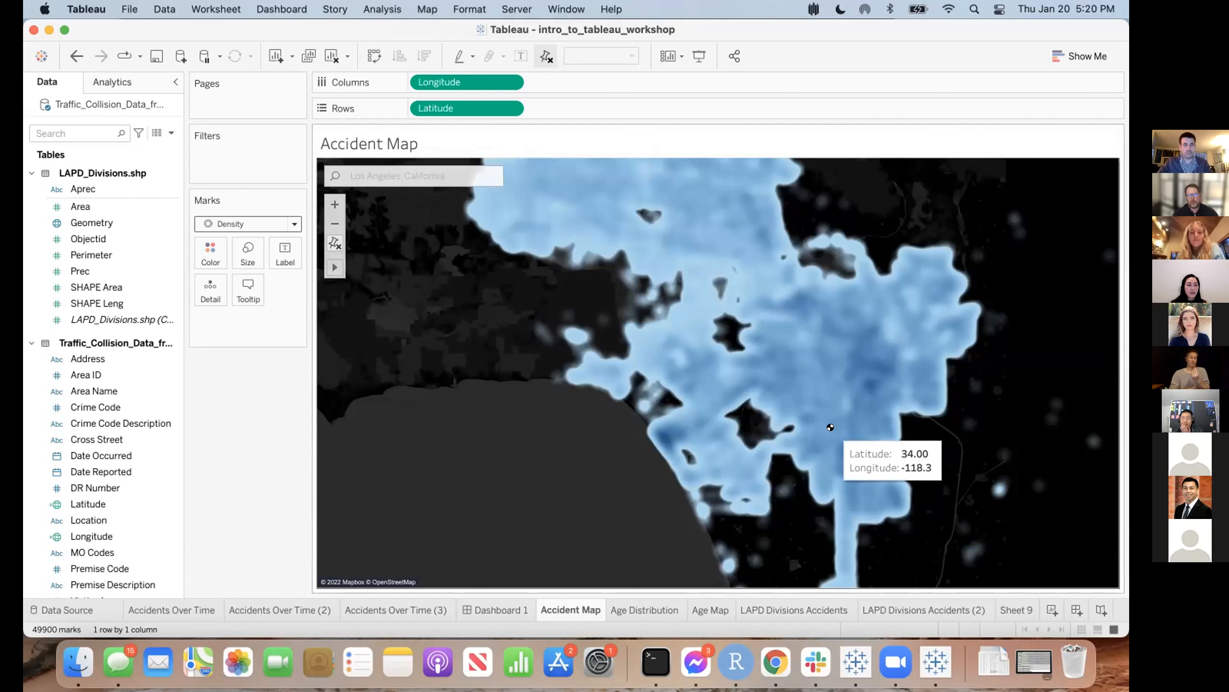
pyautogui.click(276, 225)
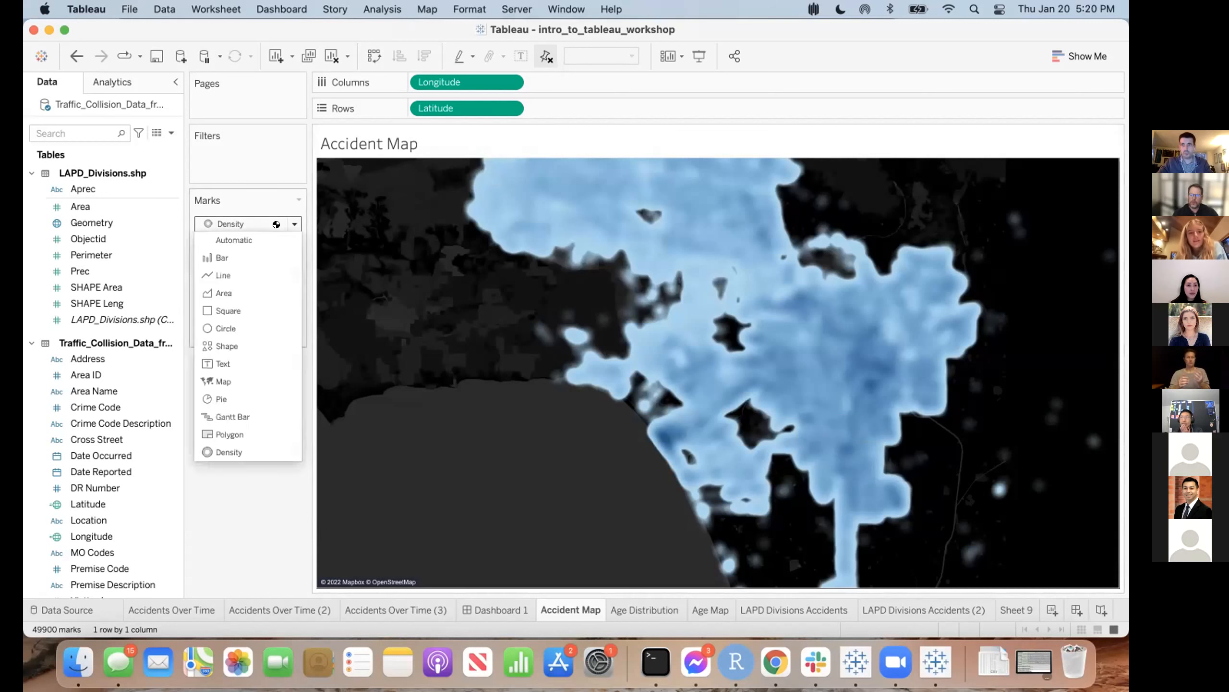
pyautogui.click(276, 224)
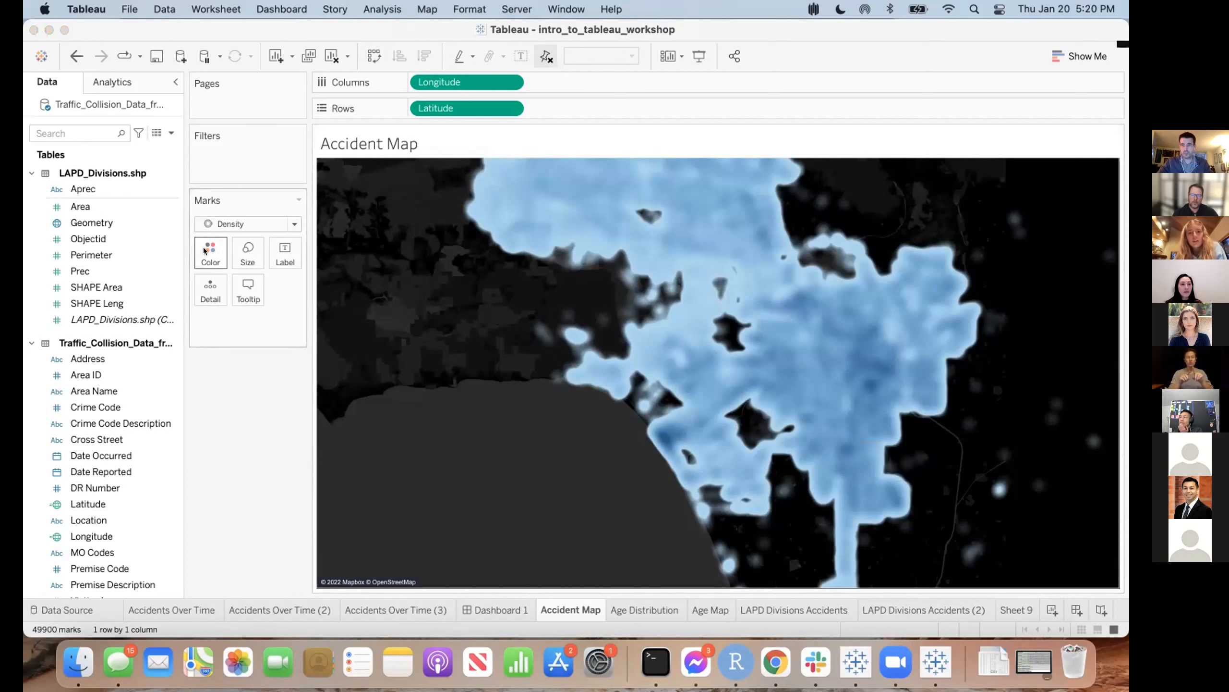
pyautogui.click(204, 250)
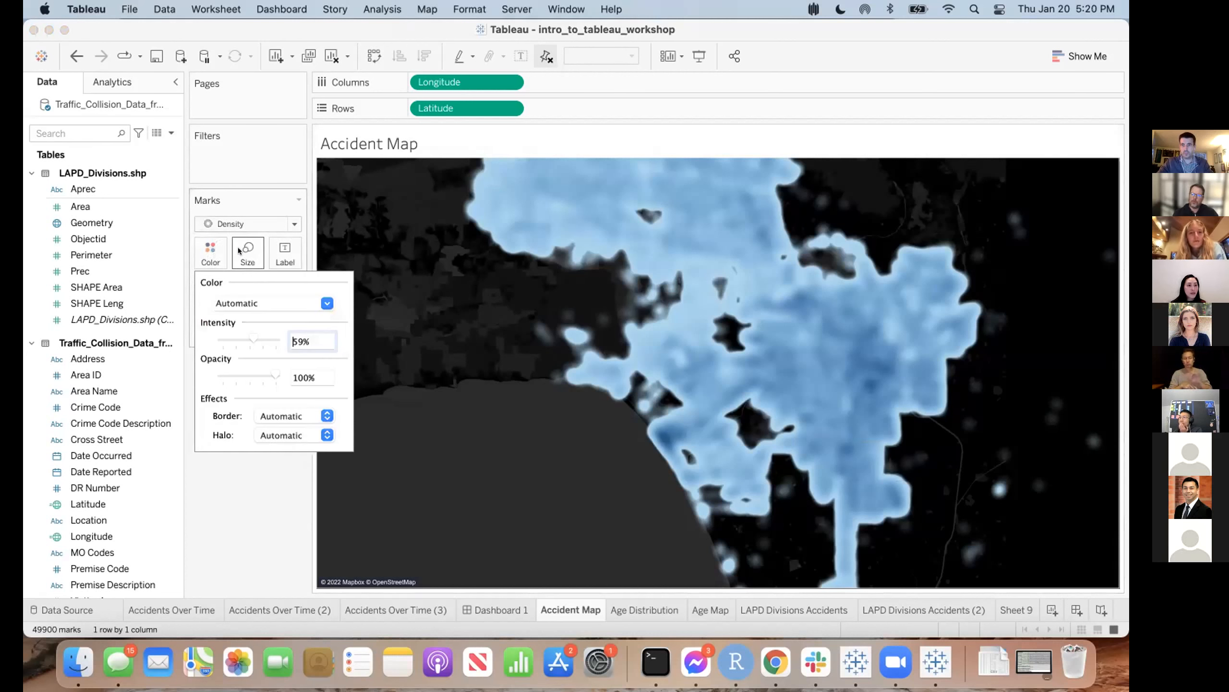
pyautogui.click(252, 228)
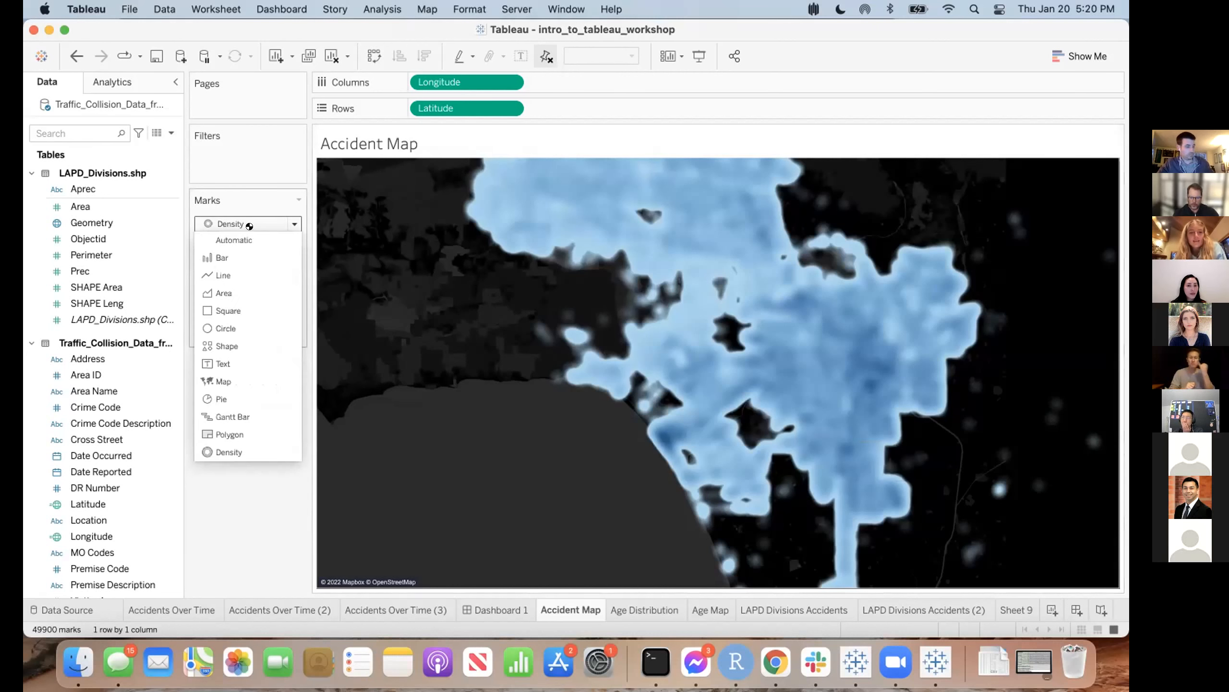
pyautogui.click(249, 224)
pyautogui.moveTo(351, 386)
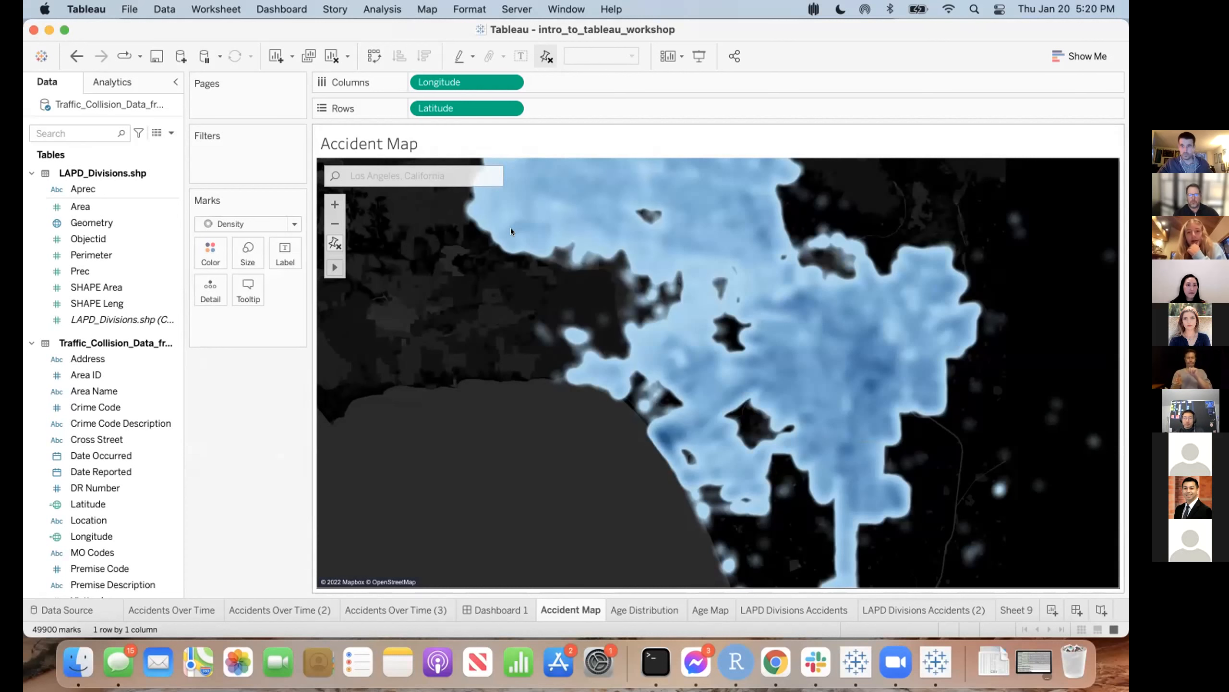
# - Switch back to the Book3 workbook and add a new worksheet named Age Distribution of Accidents
pyautogui.hotkey('ctrl', 'Up')
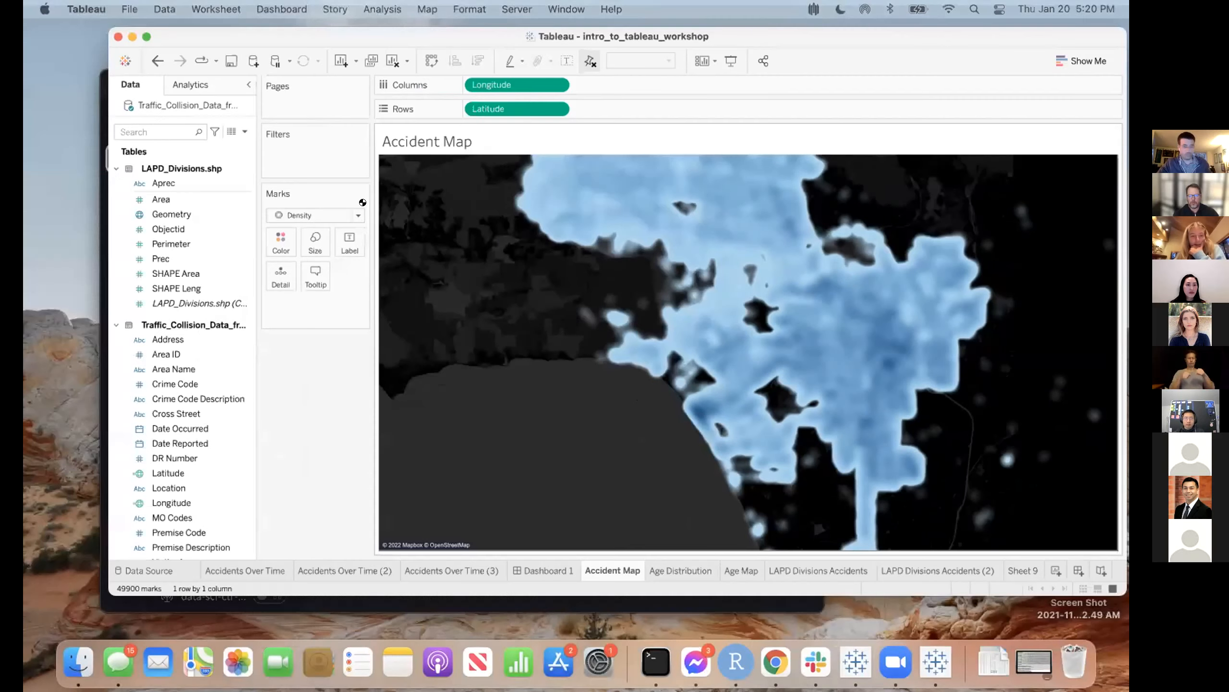
pyautogui.click(363, 202)
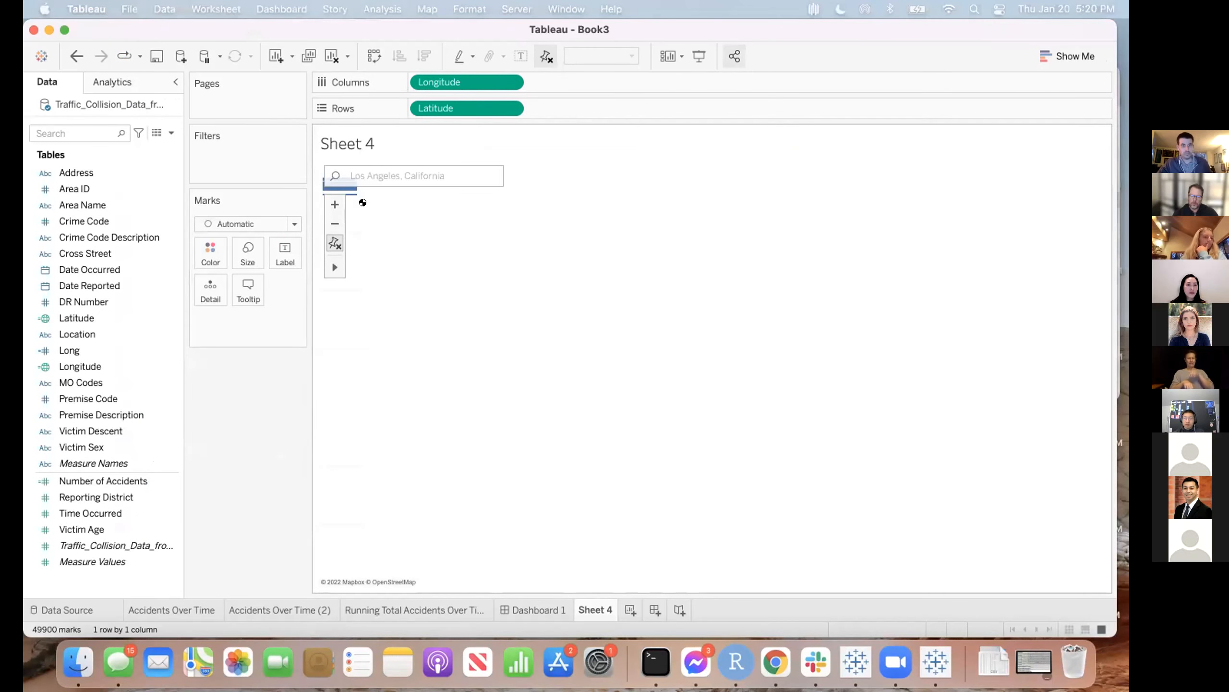
pyautogui.click(624, 608)
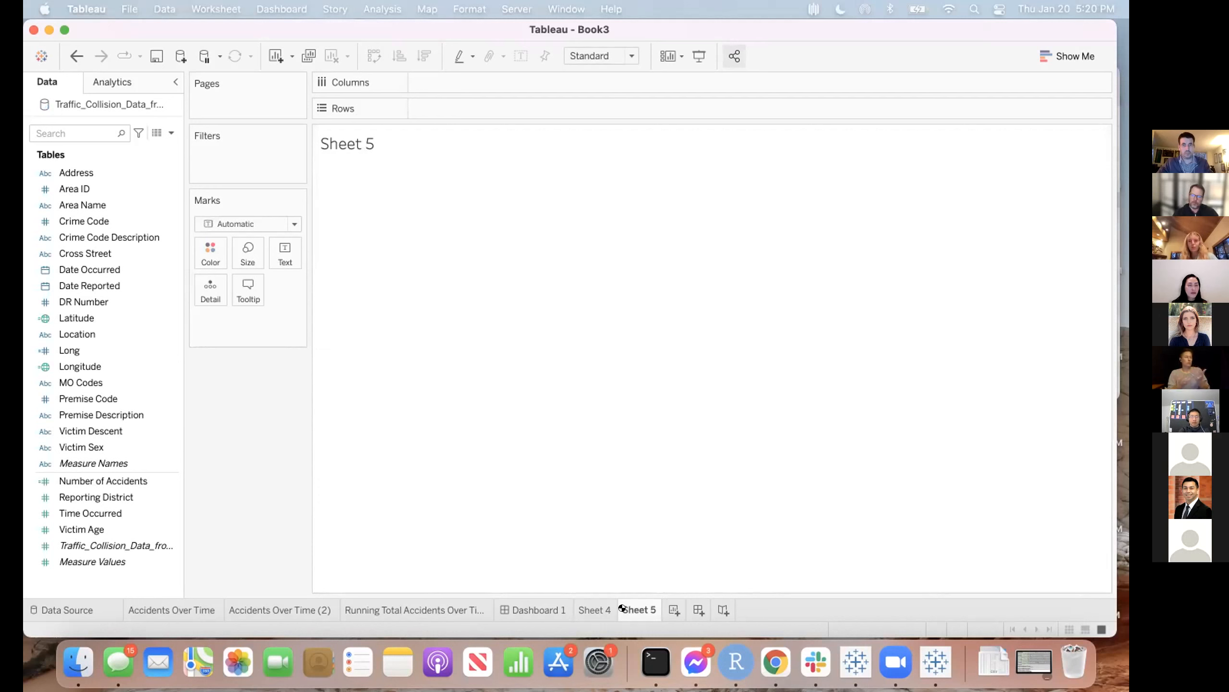
pyautogui.doubleClick(632, 609)
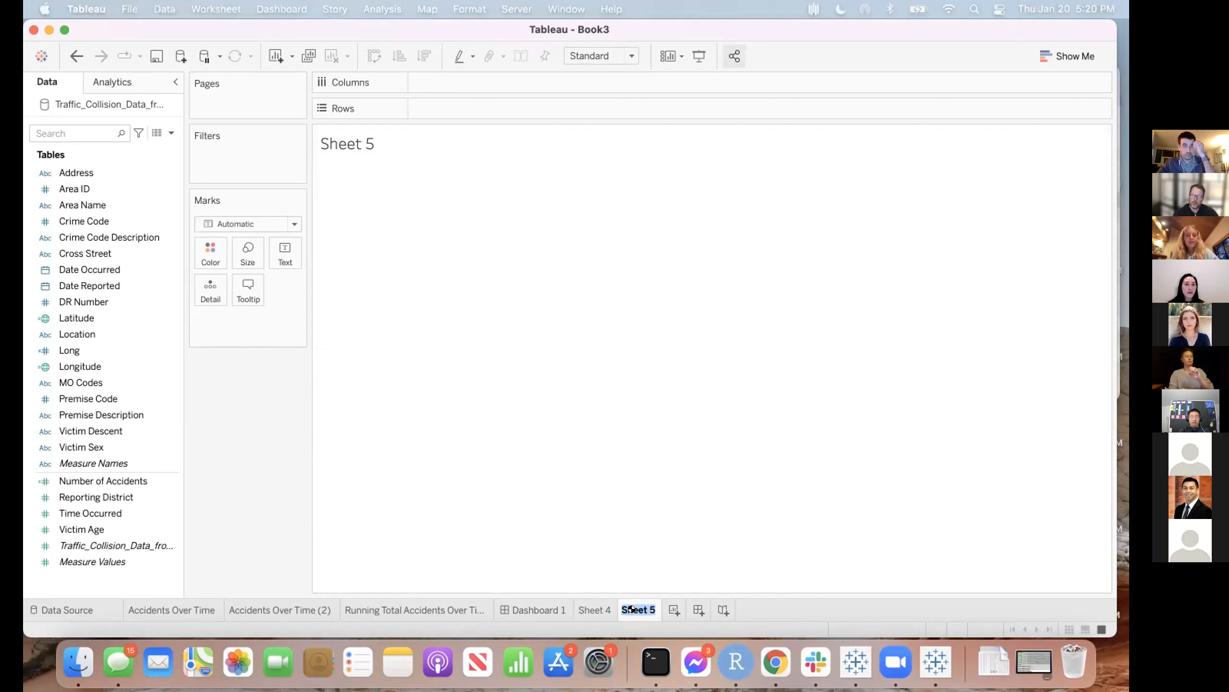
pyautogui.write('Age Distribution of Accidents')
pyautogui.press('Return')
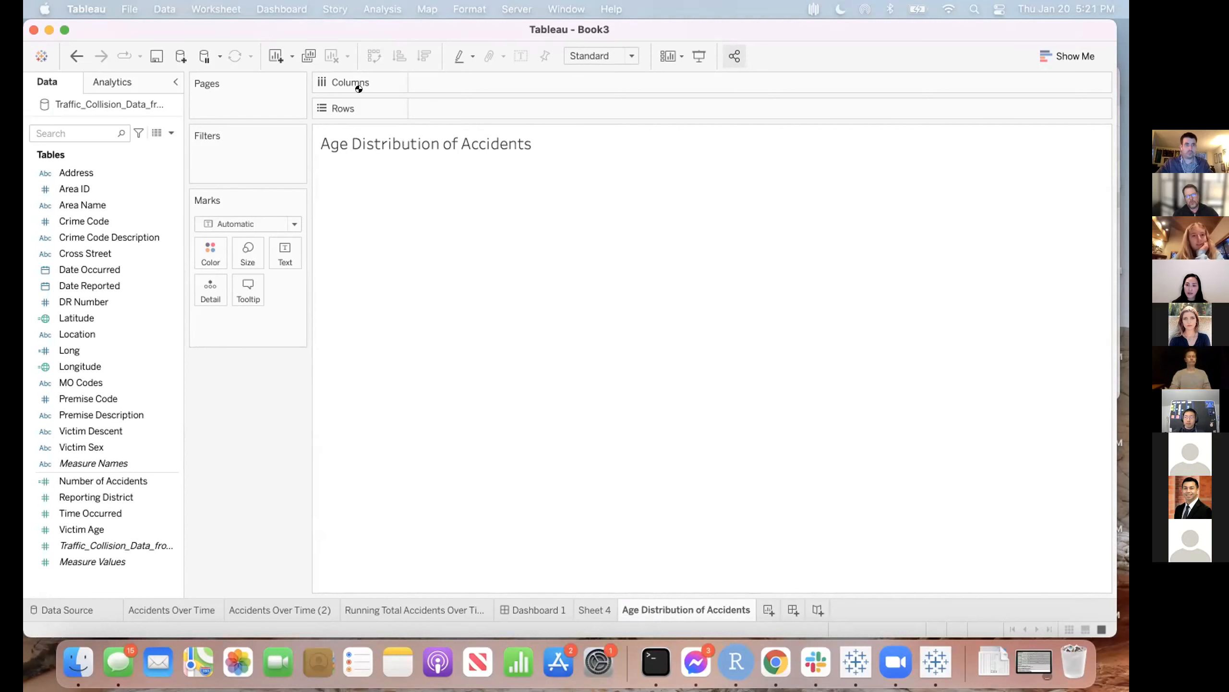
# - Add Victim Age to the columns of the Age Distribution of Accidents sheet and convert it to a dimension
pyautogui.click(115, 349)
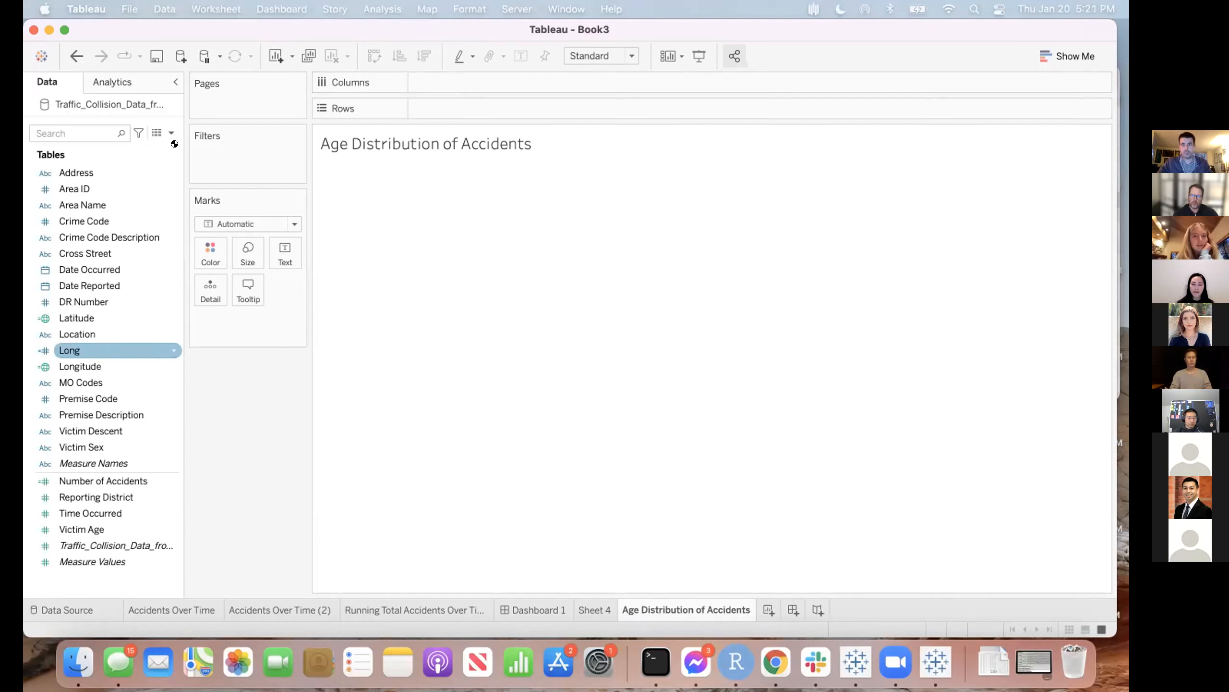
pyautogui.click(97, 221)
pyautogui.click(100, 238)
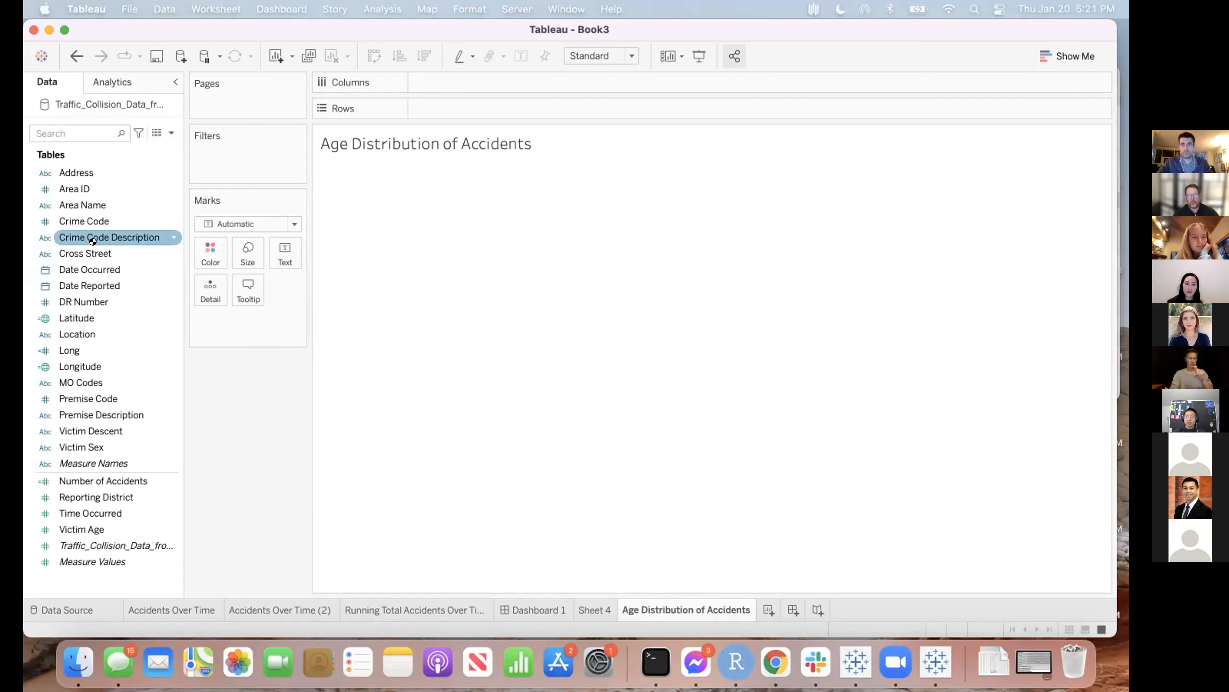
pyautogui.click(81, 517)
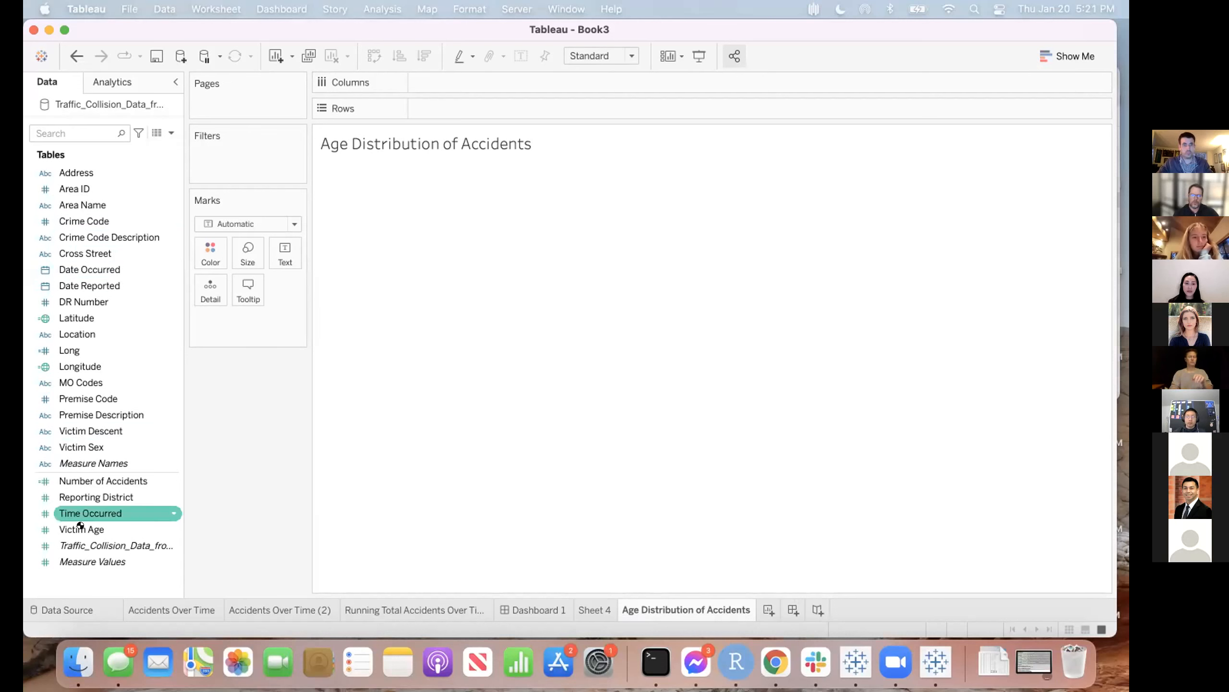
pyautogui.click(100, 527)
pyautogui.moveTo(100, 526); pyautogui.dragTo(447, 79)
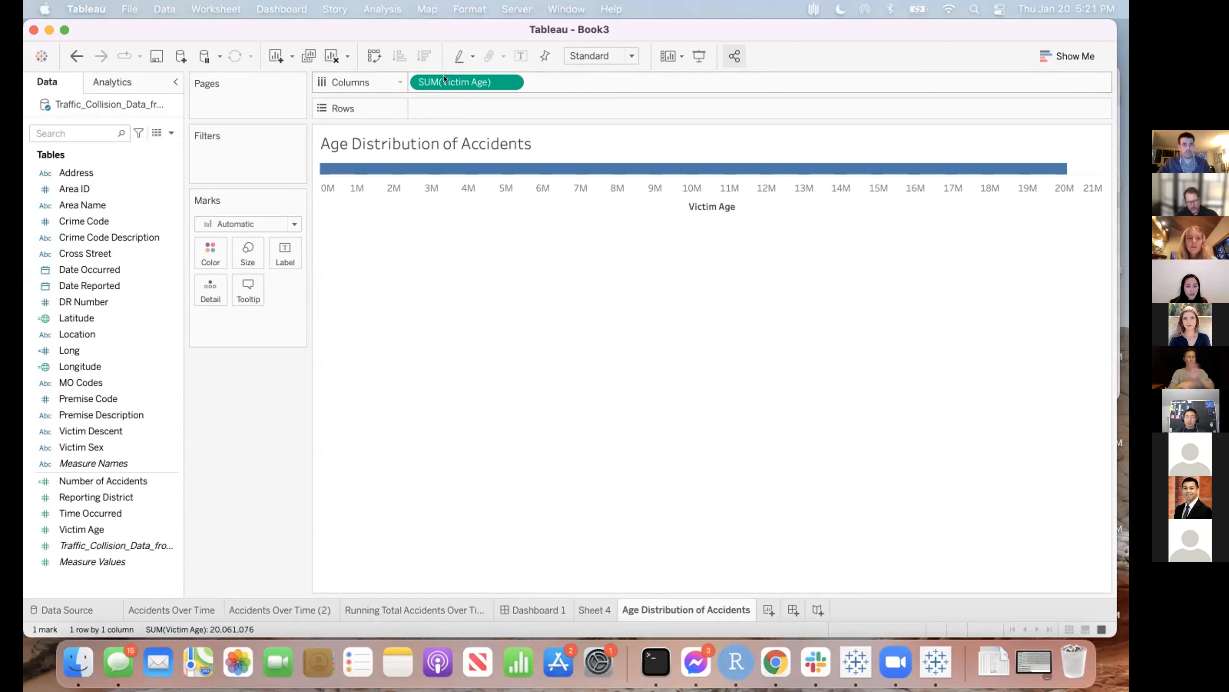
pyautogui.rightClick(444, 80)
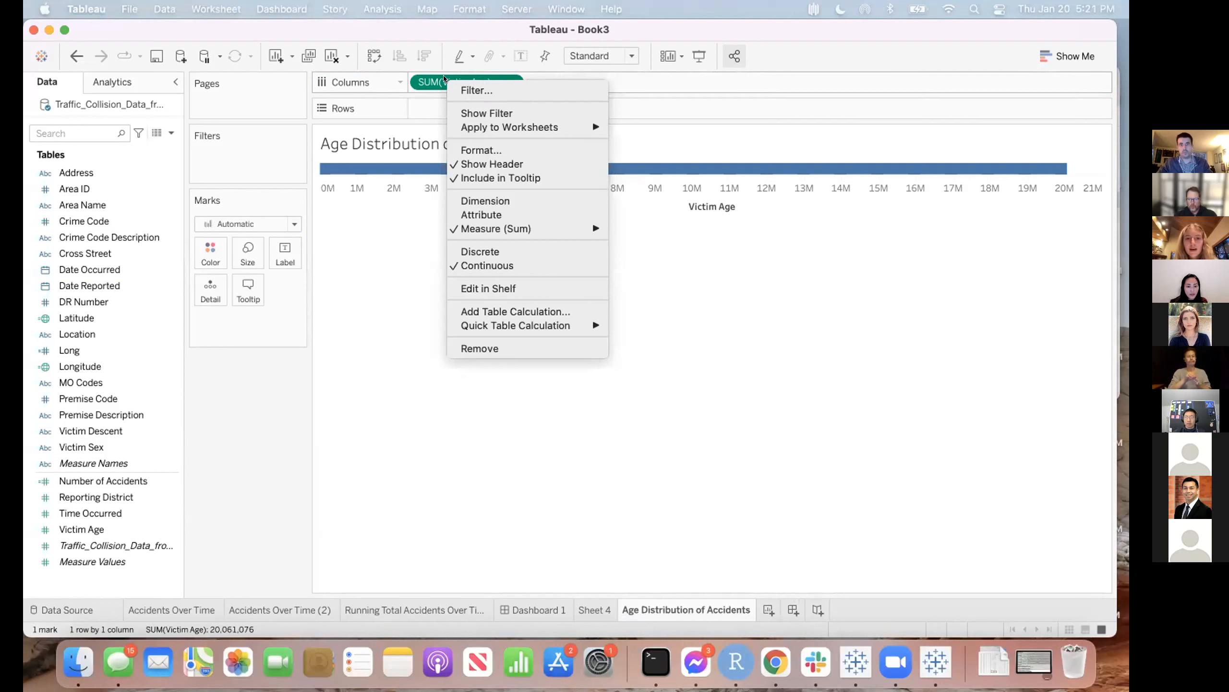
pyautogui.click(482, 193)
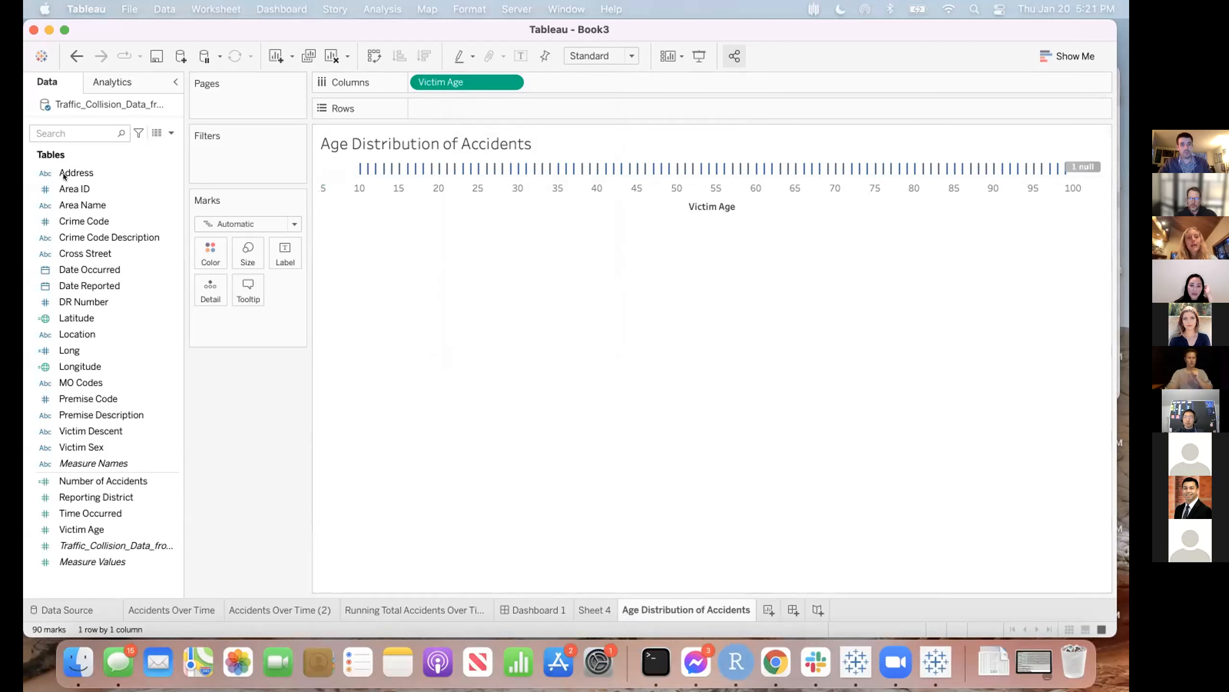
pyautogui.click(53, 188)
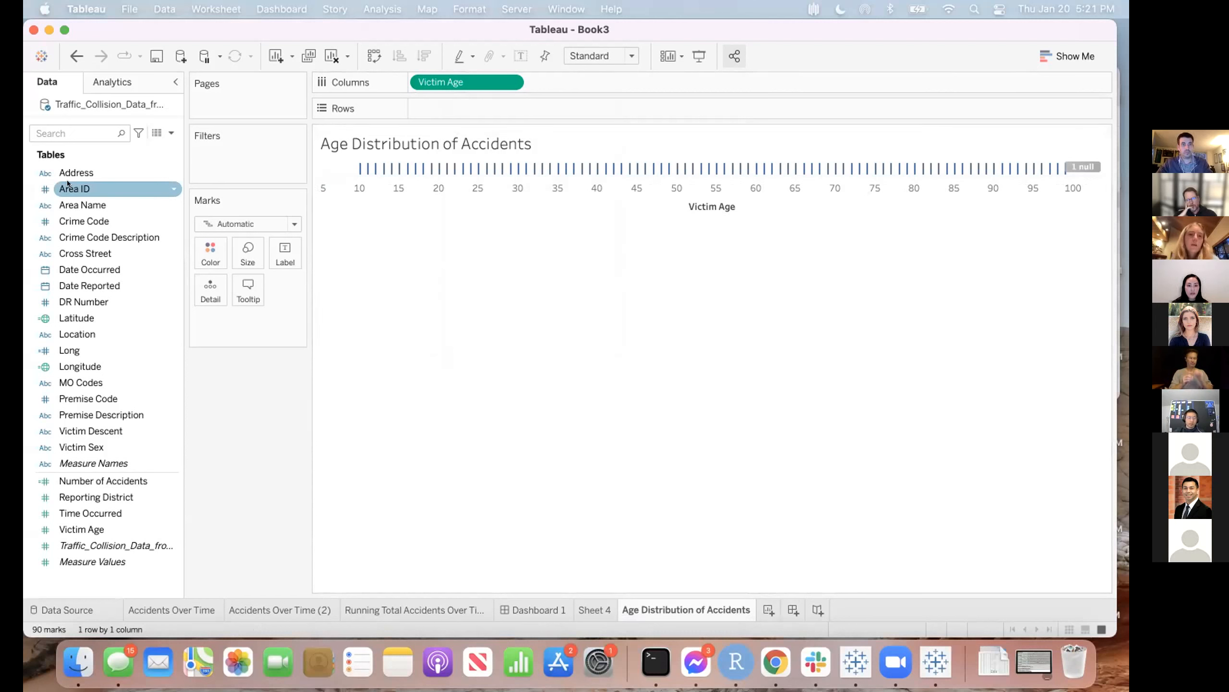
pyautogui.moveTo(52, 189); pyautogui.dragTo(460, 81)
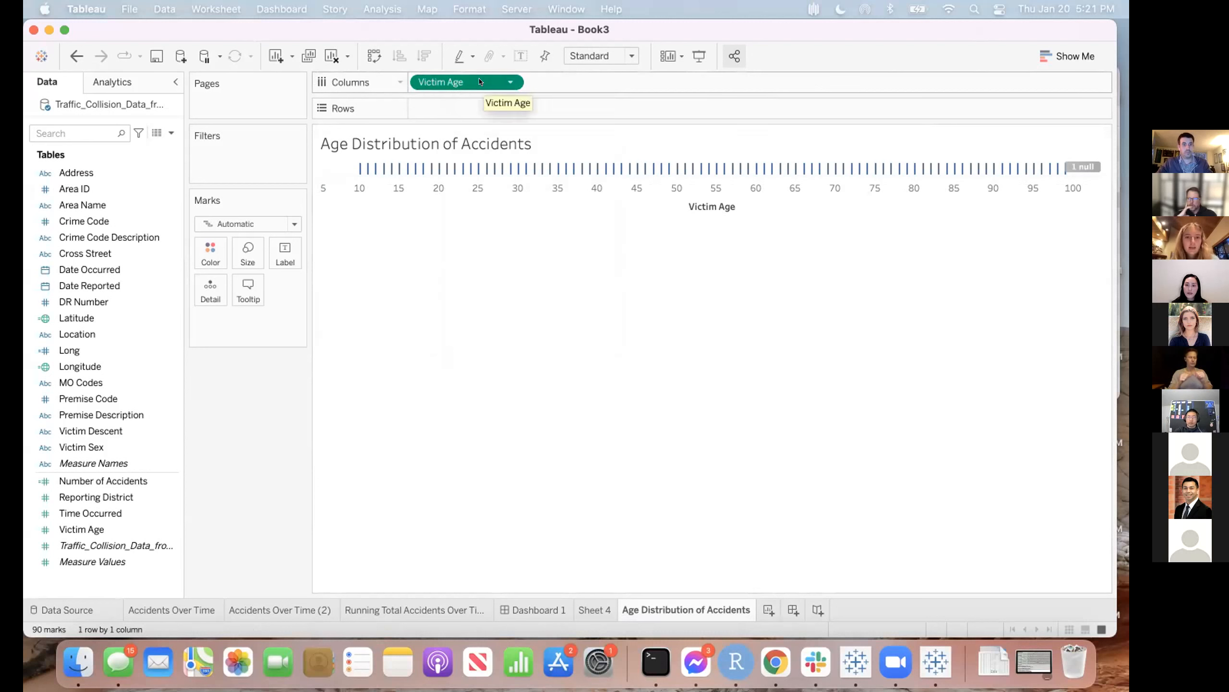
pyautogui.rightClick(481, 83)
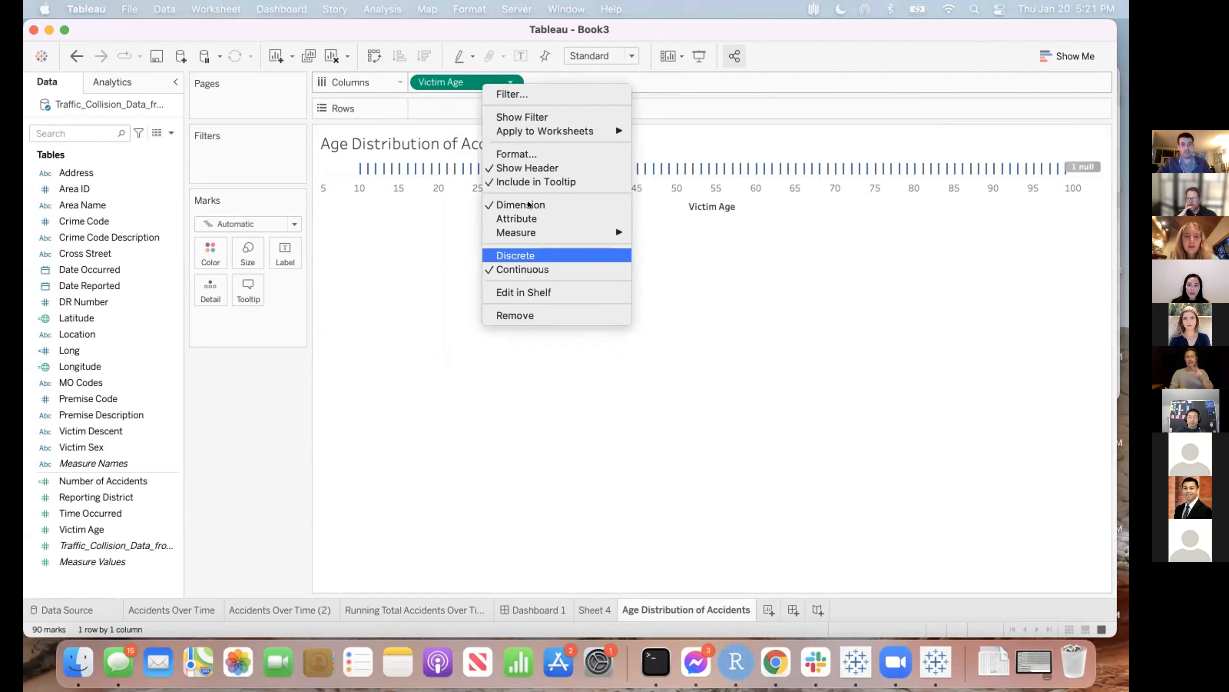
pyautogui.click(424, 106)
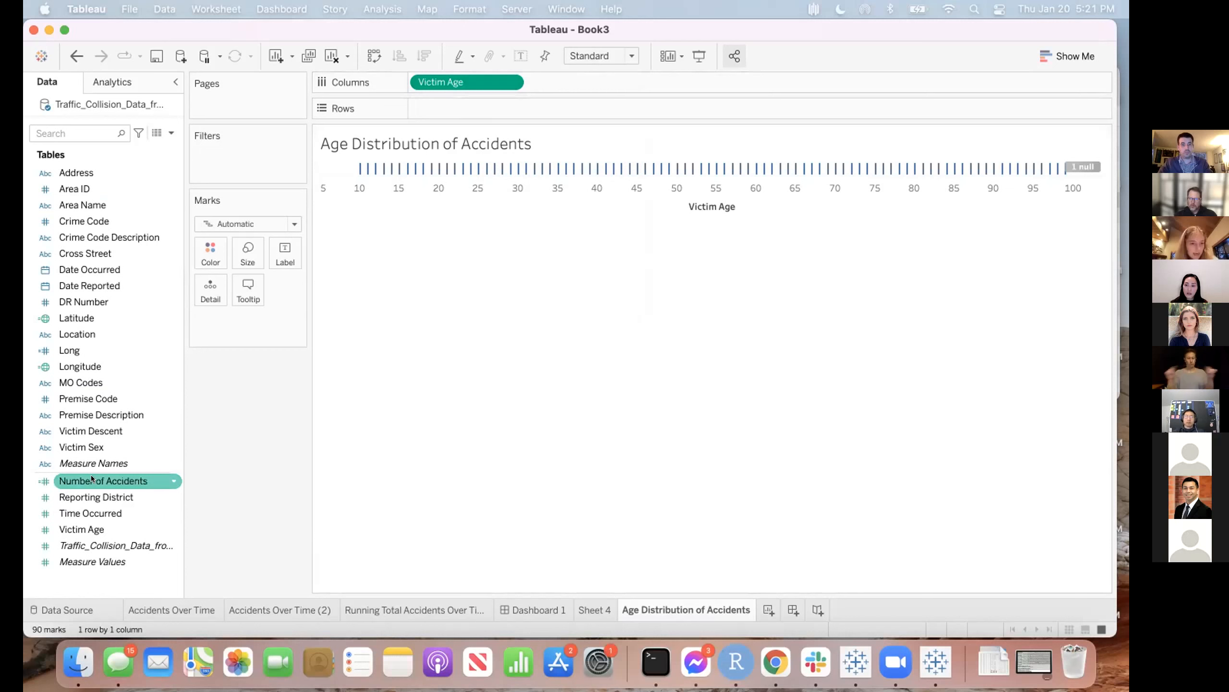
# - Add Number of Accidents to the rows and set the mark type to Bar
pyautogui.moveTo(100, 480); pyautogui.dragTo(459, 103)
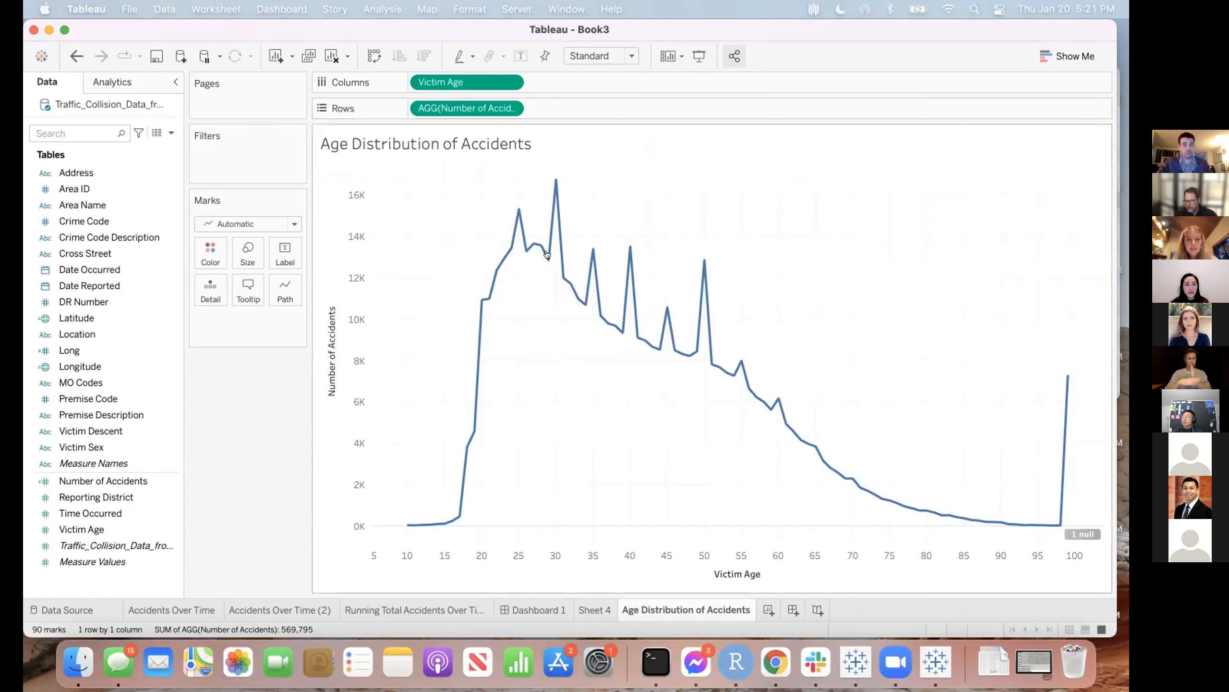
pyautogui.click(273, 219)
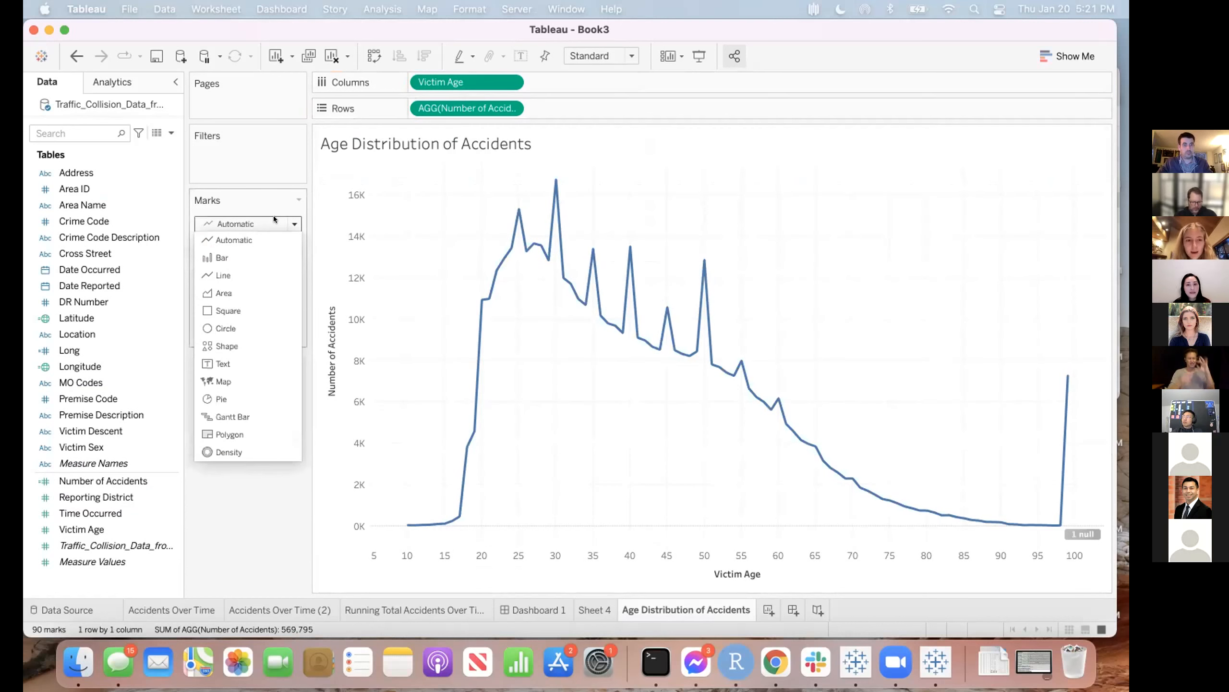
pyautogui.click(222, 257)
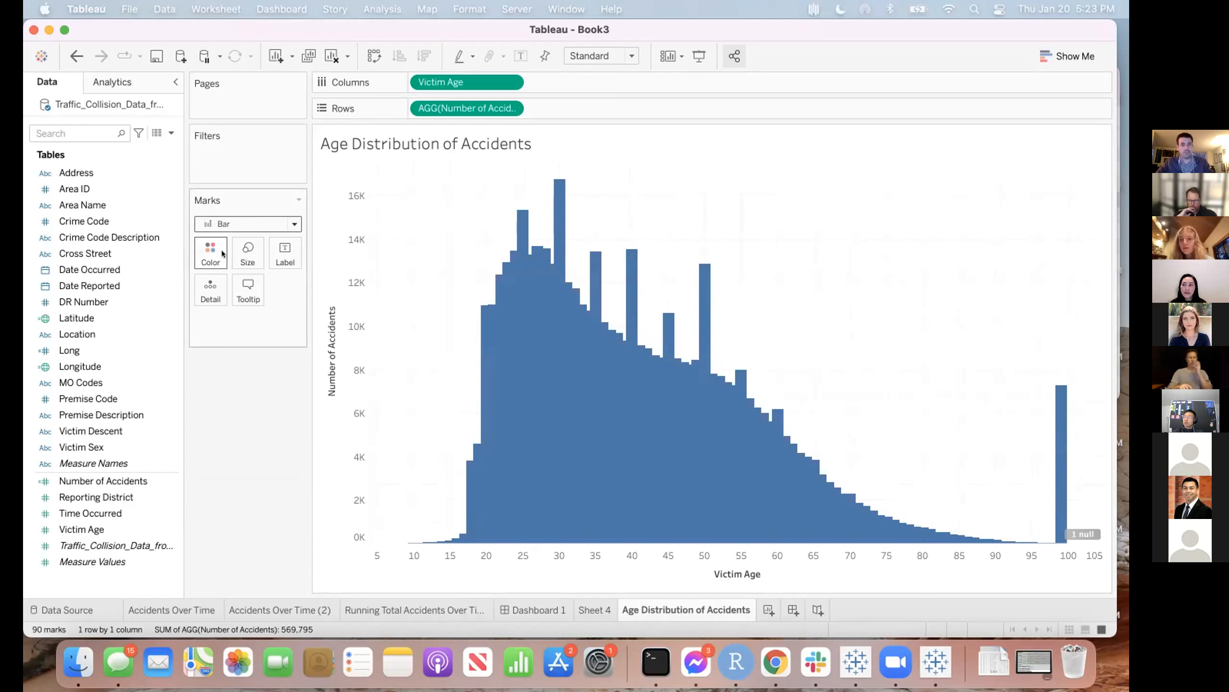
# - Reduce the mark size so that the age bars are narrower, with gaps between them
pyautogui.click(247, 250)
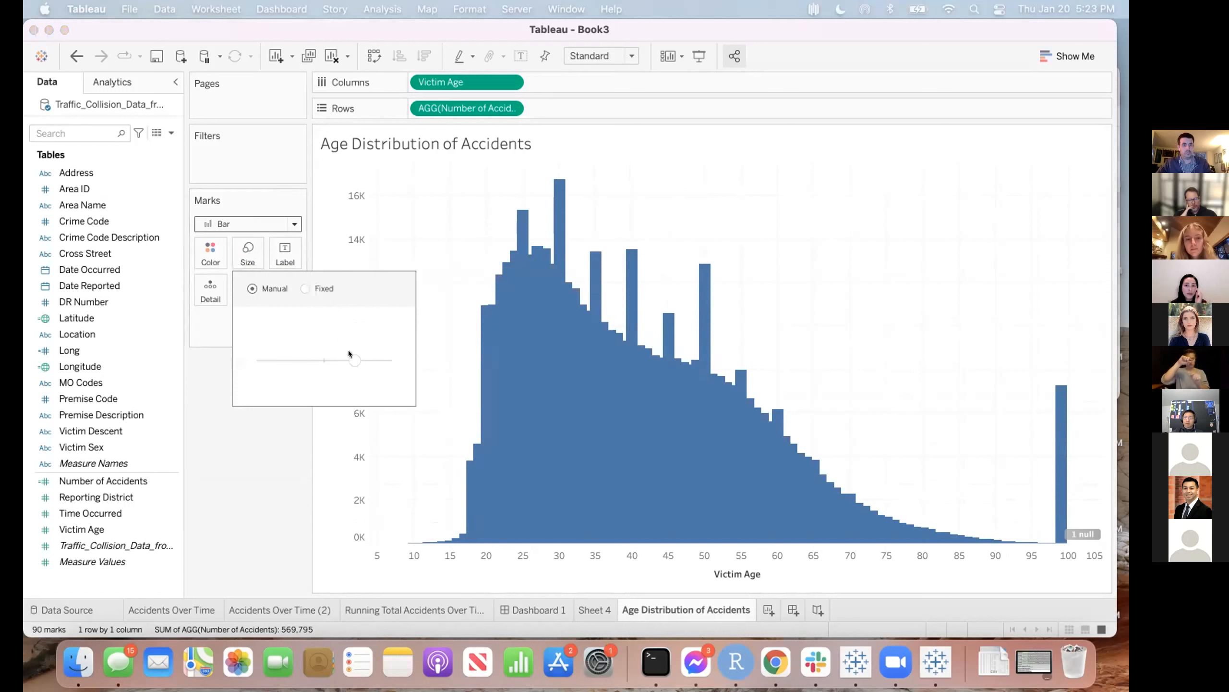
pyautogui.moveTo(311, 360); pyautogui.dragTo(296, 360)
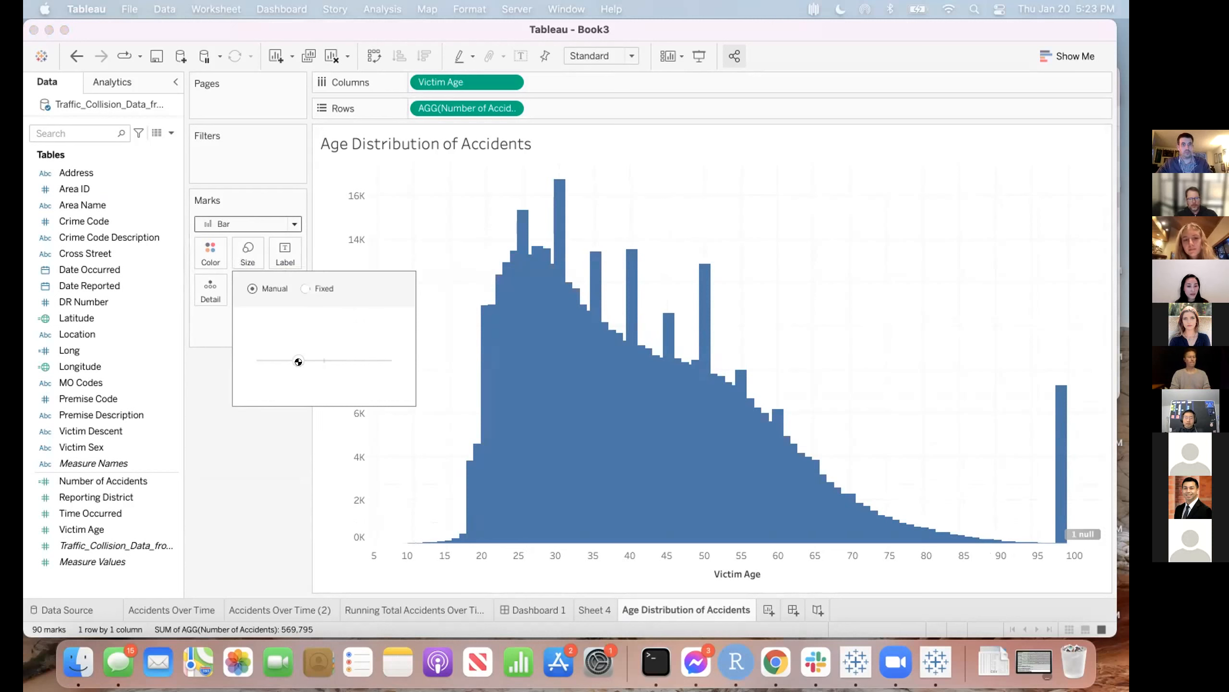
pyautogui.click(241, 437)
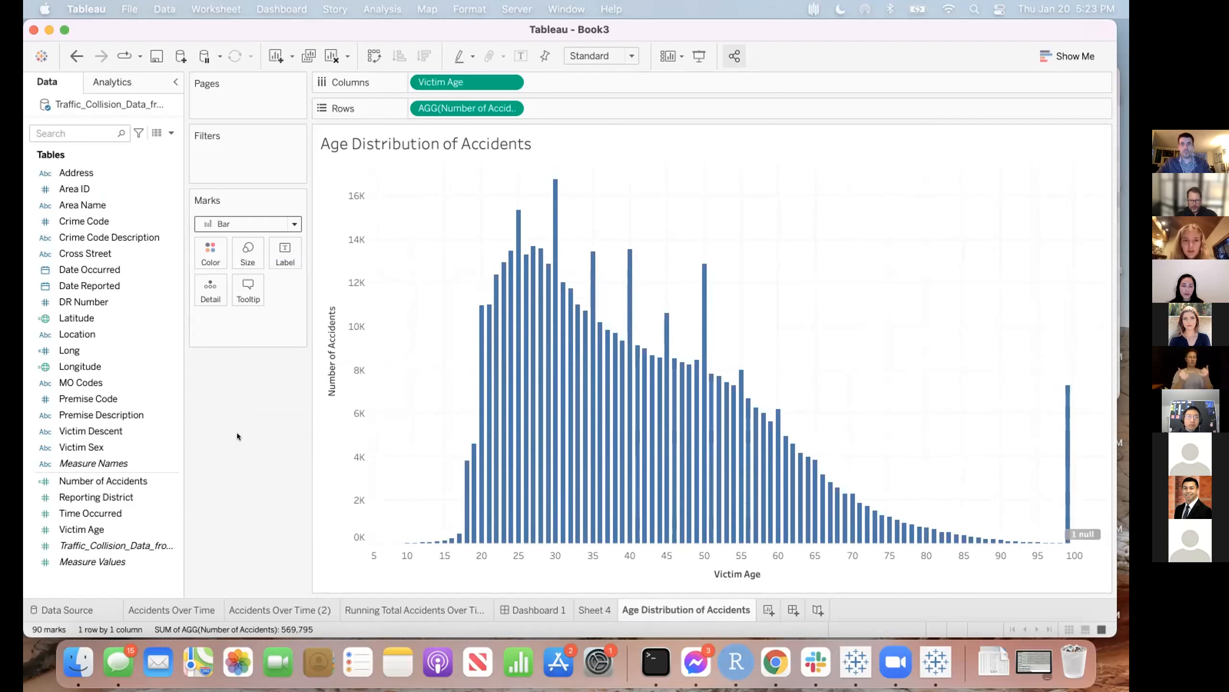
# - Label the bars with Number of Accidents
pyautogui.moveTo(549, 196)
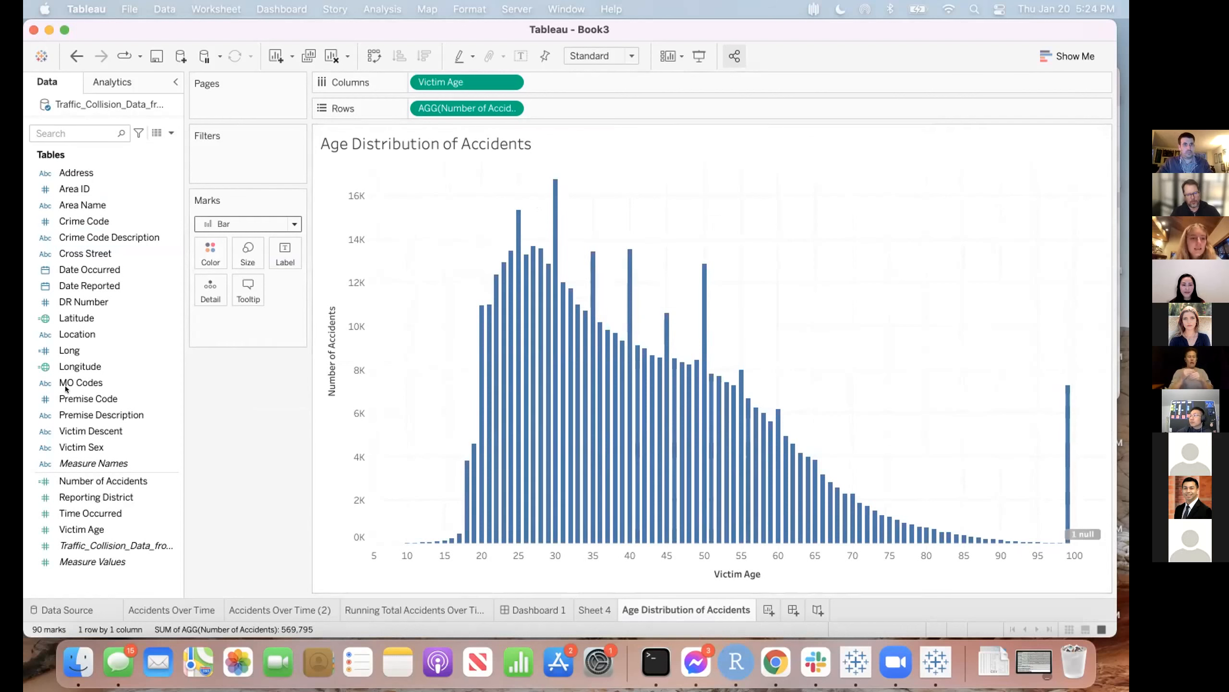
pyautogui.click(68, 478)
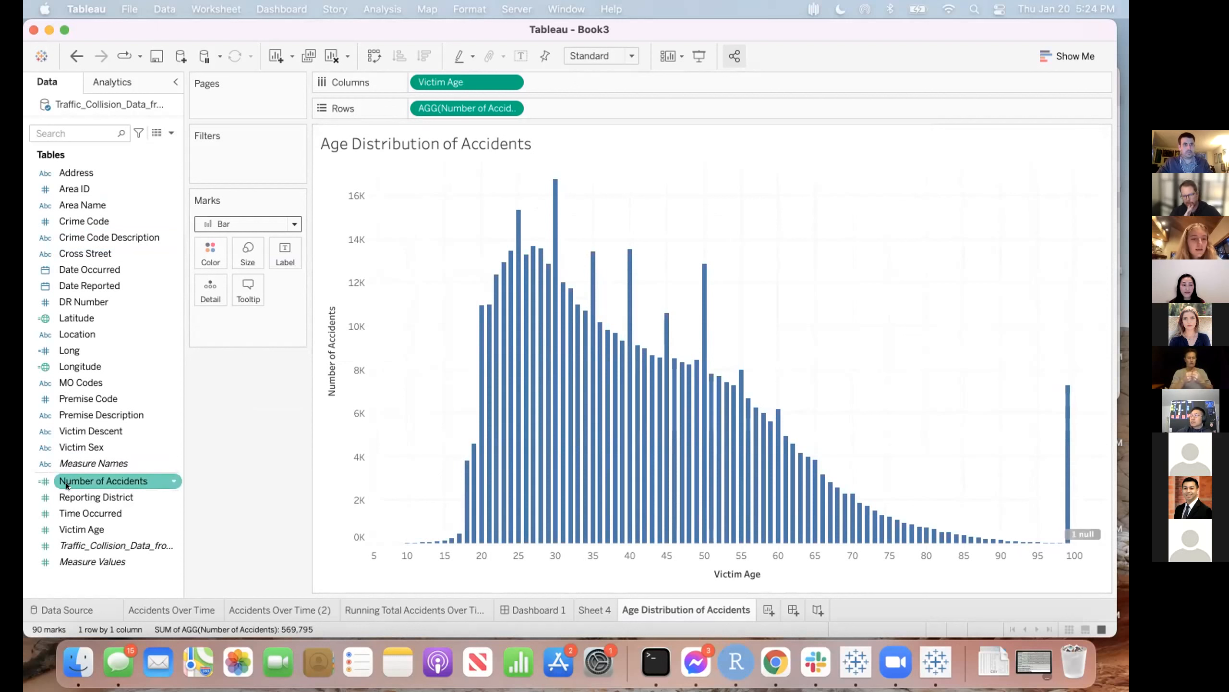
pyautogui.moveTo(67, 485); pyautogui.dragTo(285, 250)
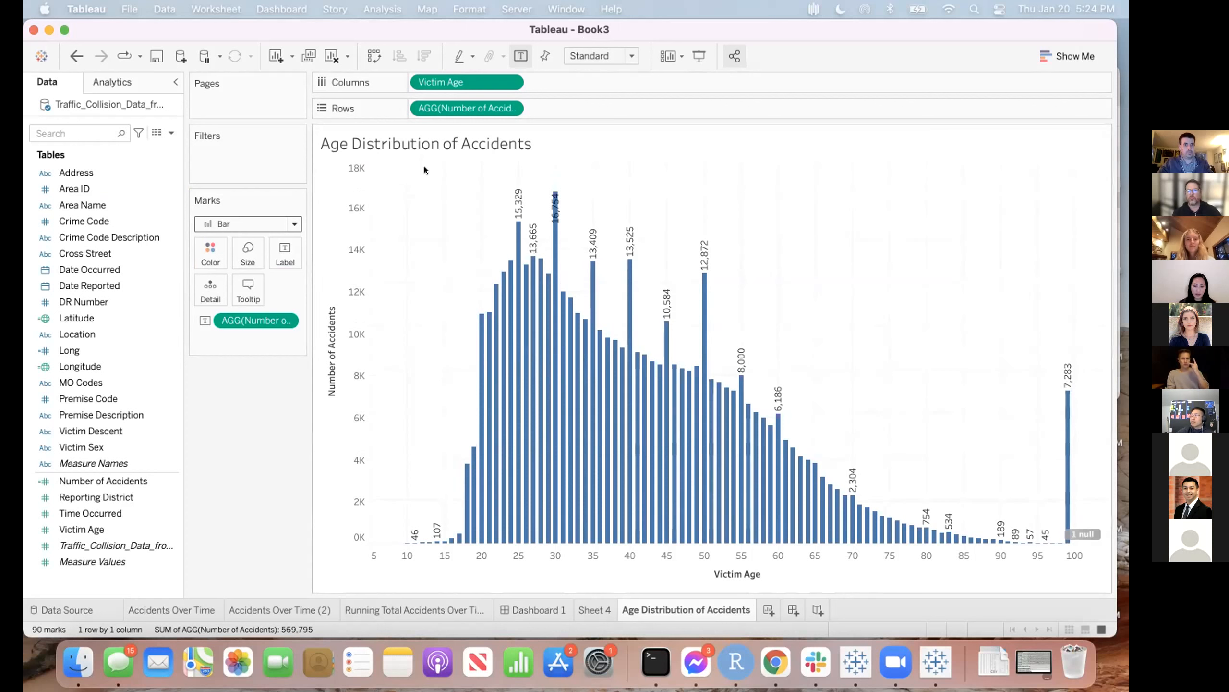
pyautogui.click(118, 524)
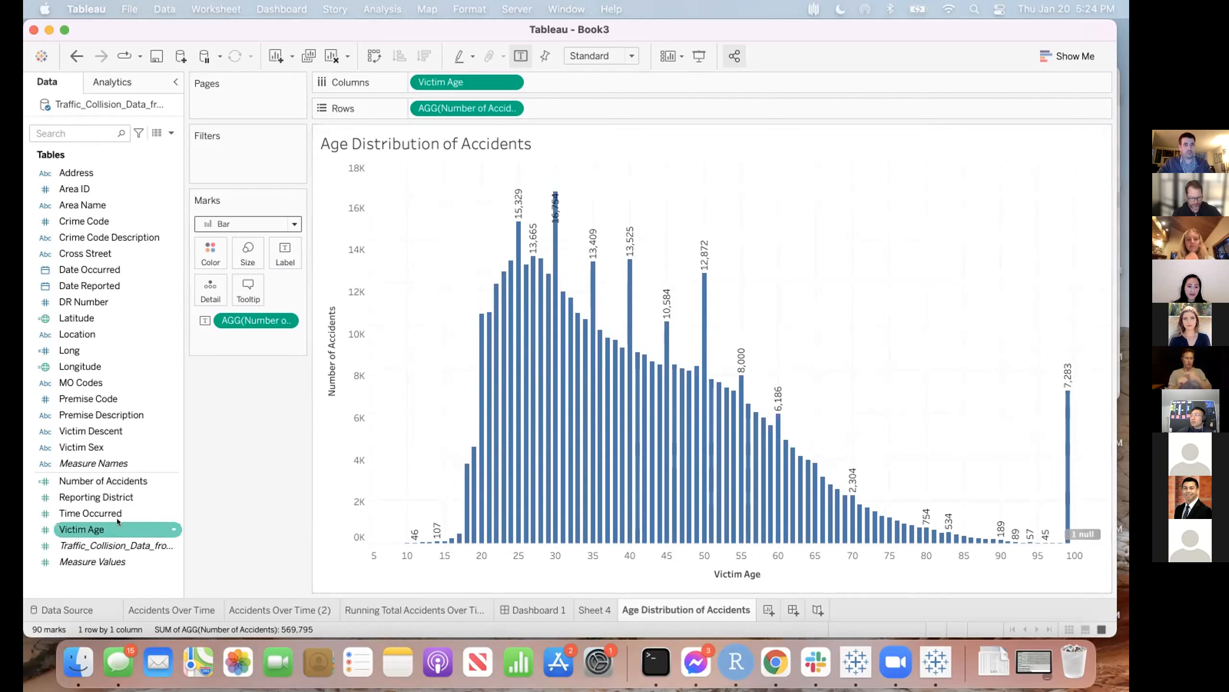
pyautogui.click(471, 442)
pyautogui.click(80, 462)
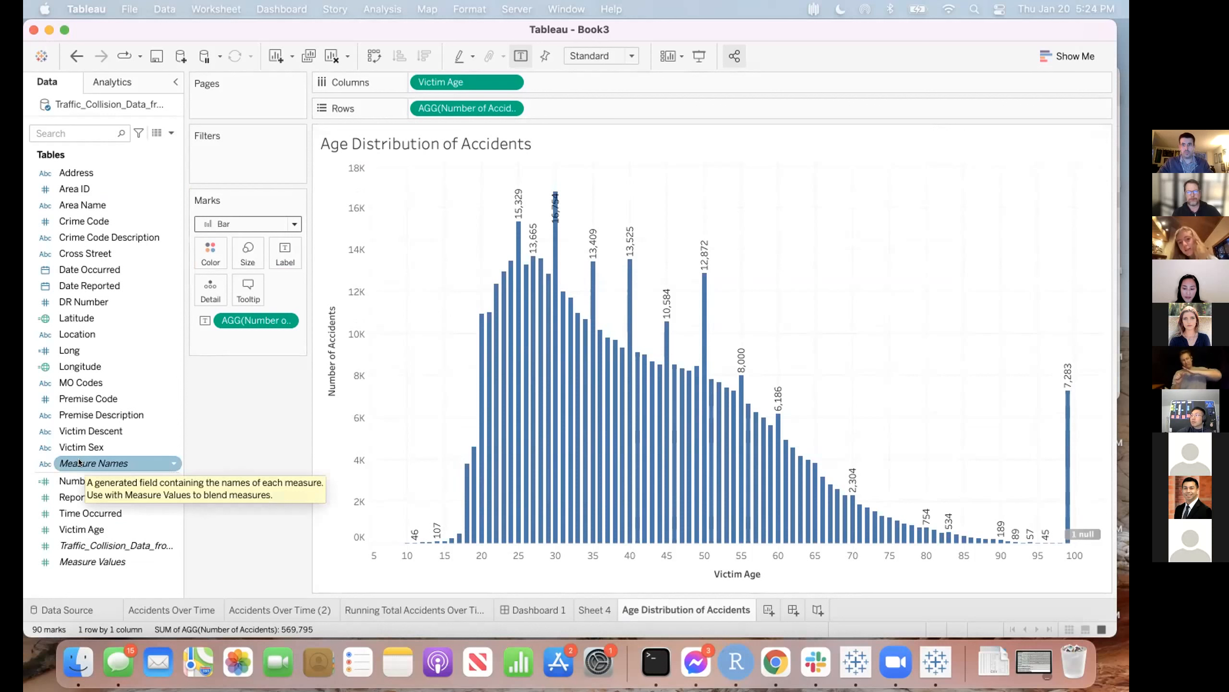
# - Set the bar labels' text direction to Up and their horizontal alignment to centre
pyautogui.click(276, 253)
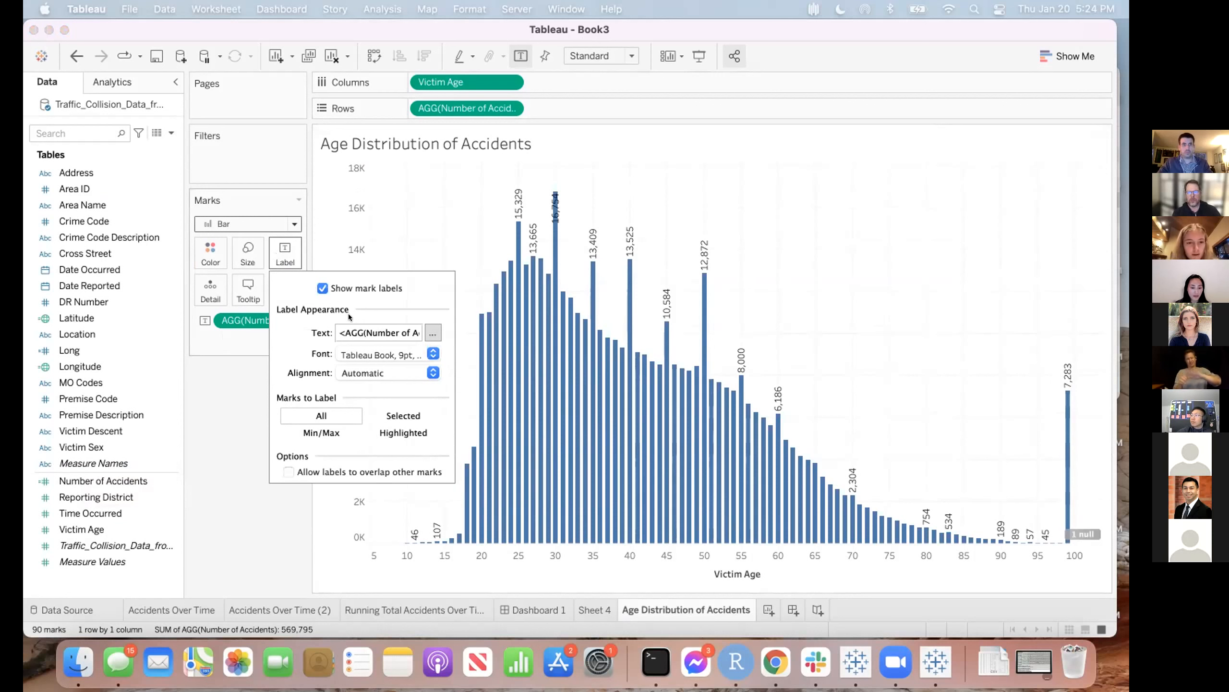
pyautogui.click(362, 374)
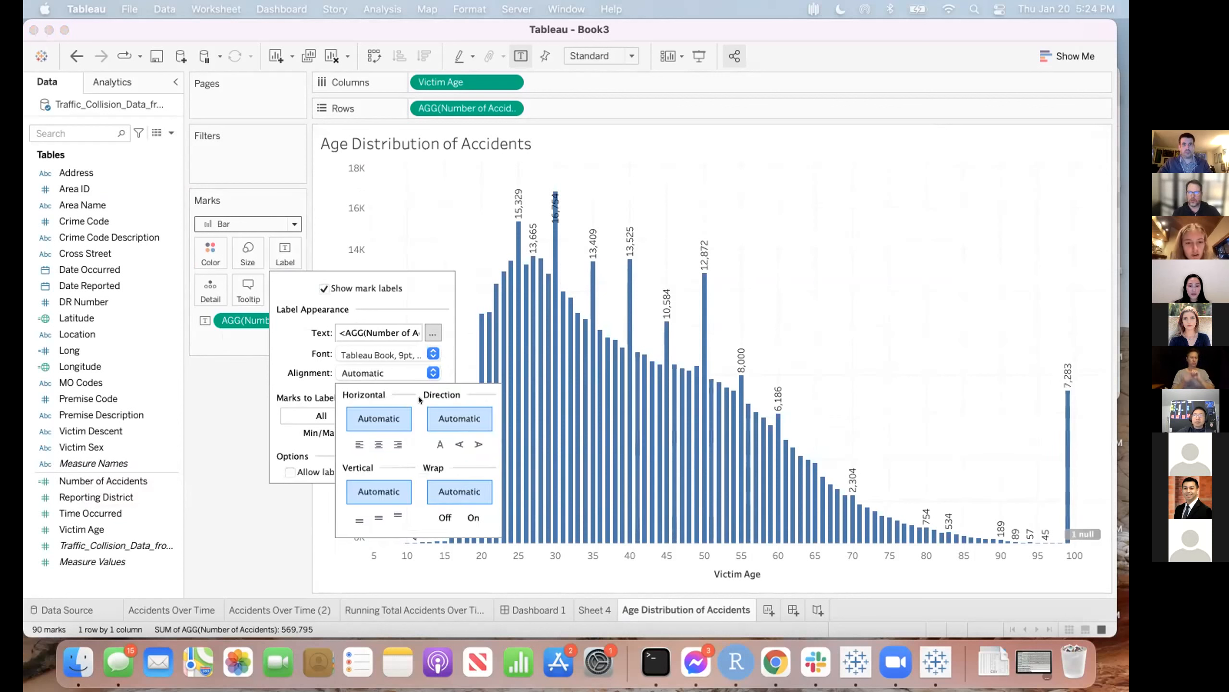
pyautogui.click(285, 252)
pyautogui.click(285, 251)
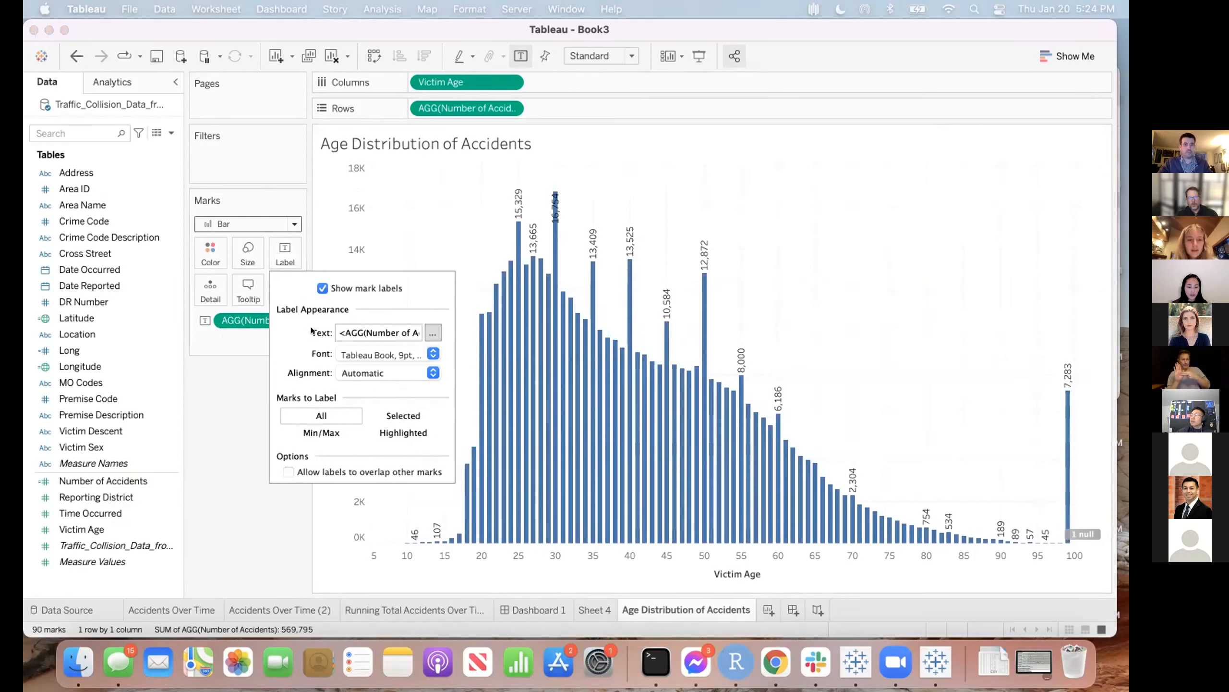
pyautogui.click(345, 373)
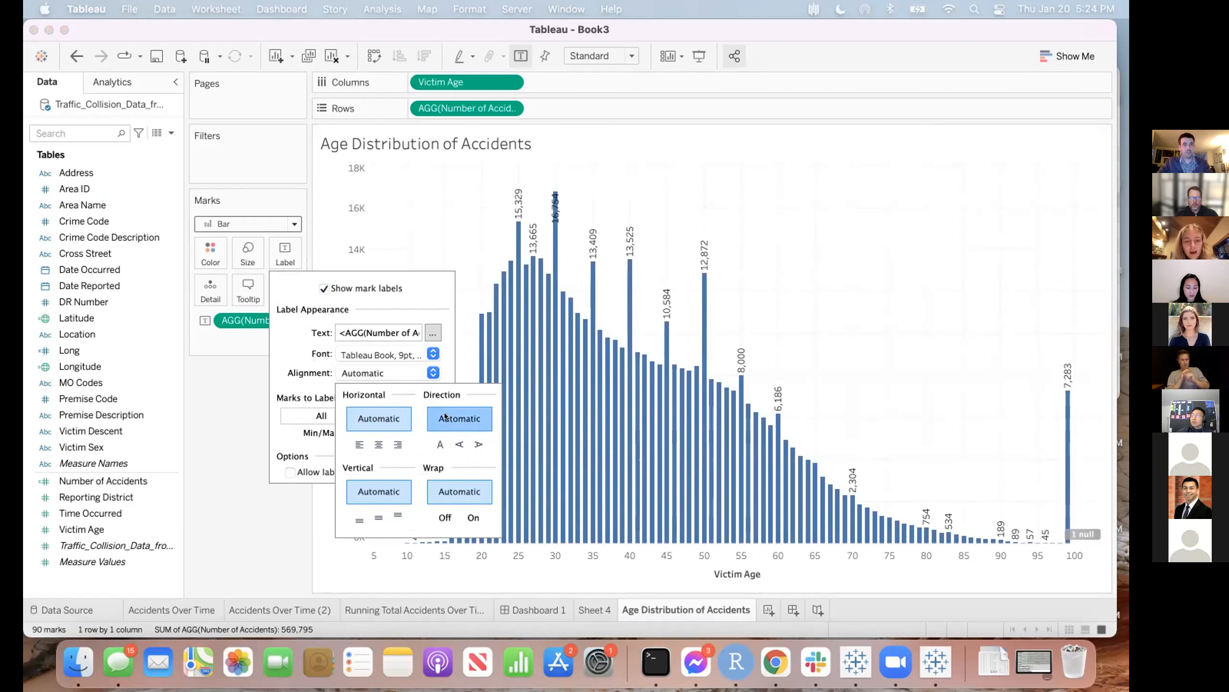
pyautogui.click(437, 447)
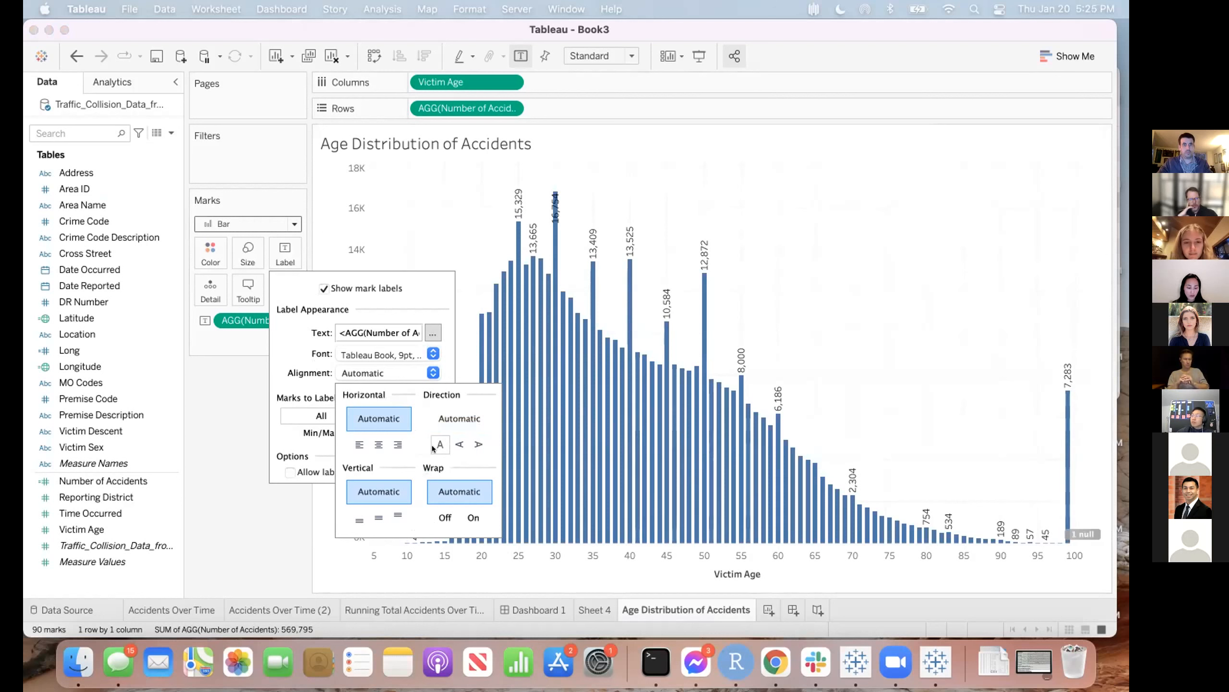
pyautogui.click(460, 445)
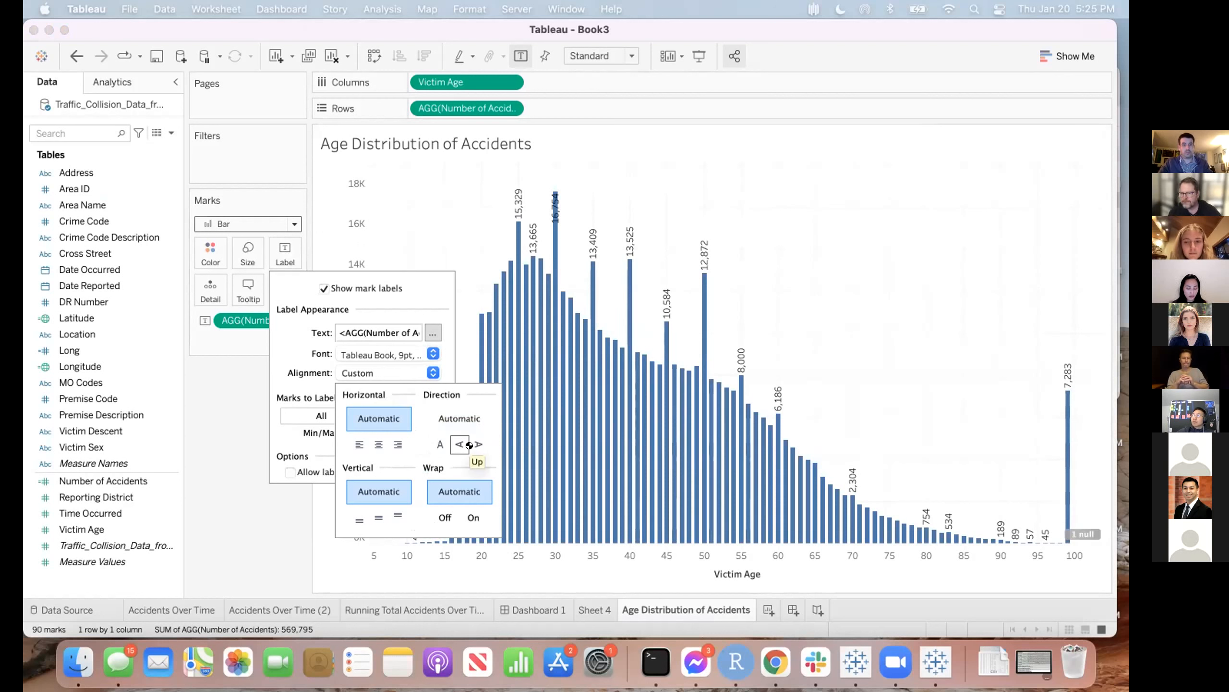
pyautogui.click(462, 443)
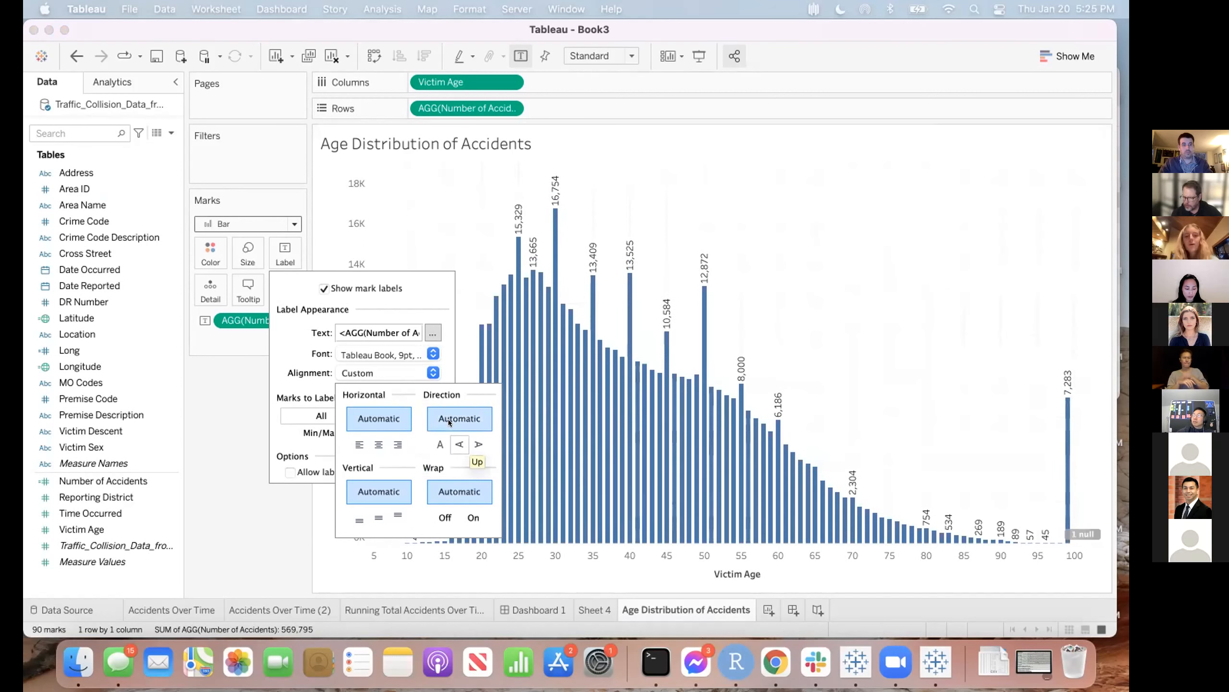
pyautogui.click(378, 444)
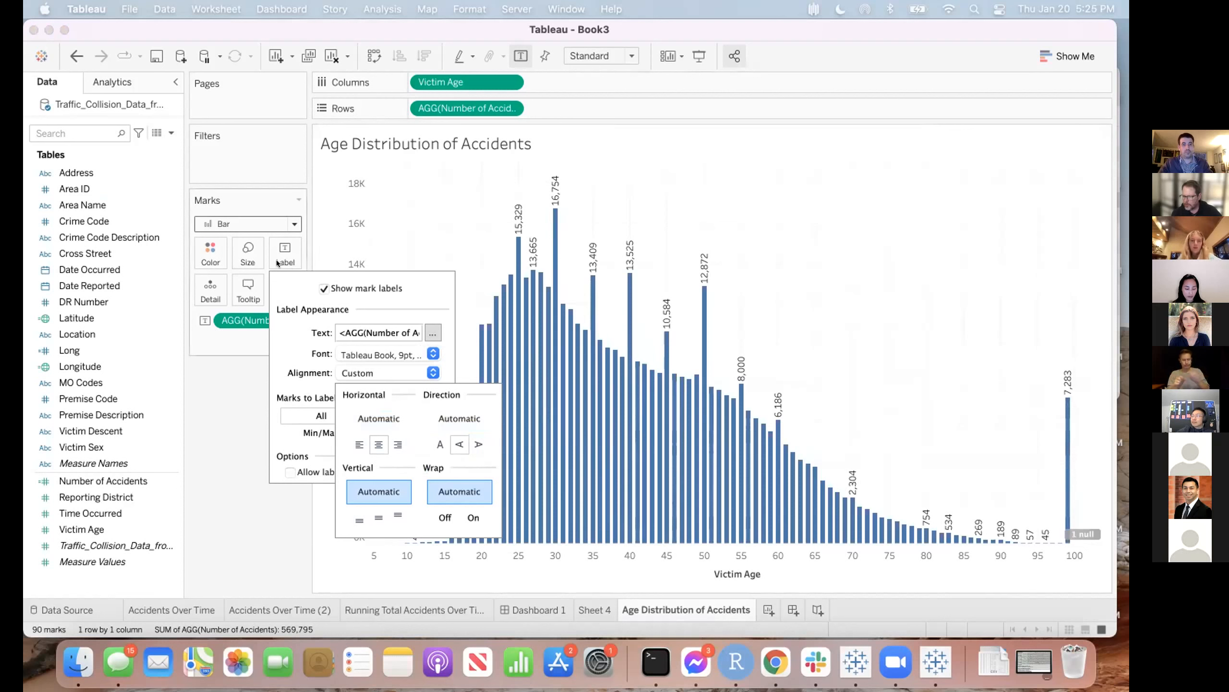
pyautogui.click(308, 252)
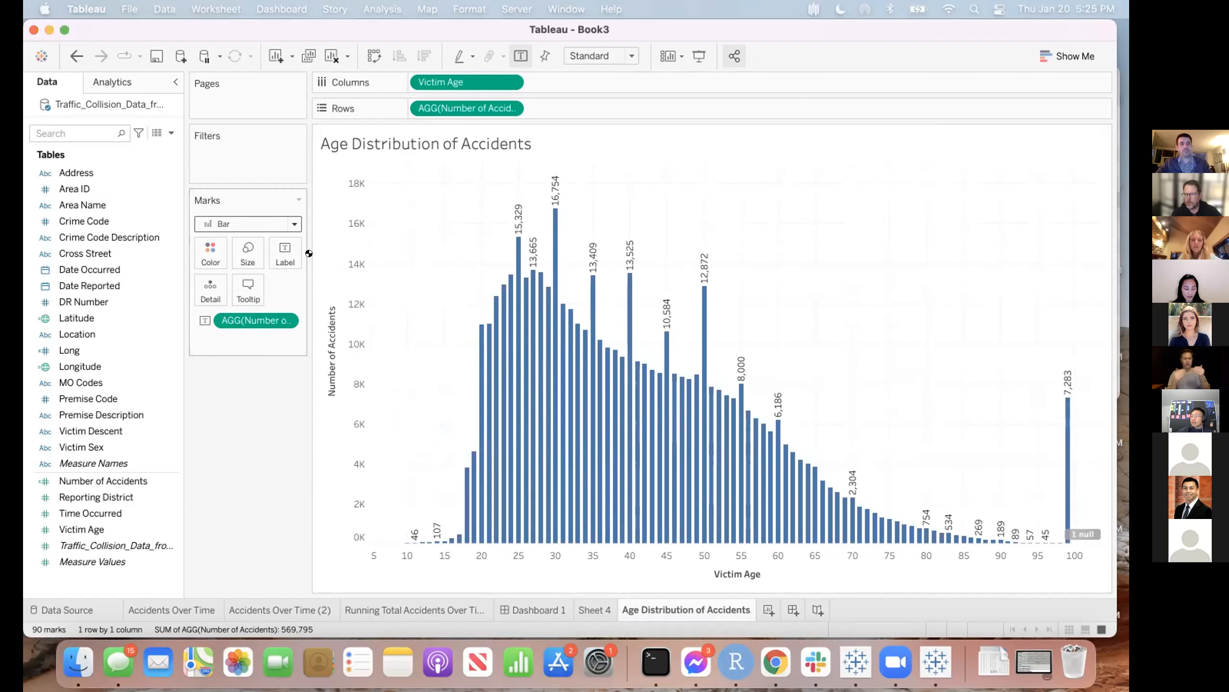
# - Switch to Chrome, read the Victim Age column description on the Traffic Collision Data page, and return to the Tableau chart
pyautogui.moveTo(522, 484)
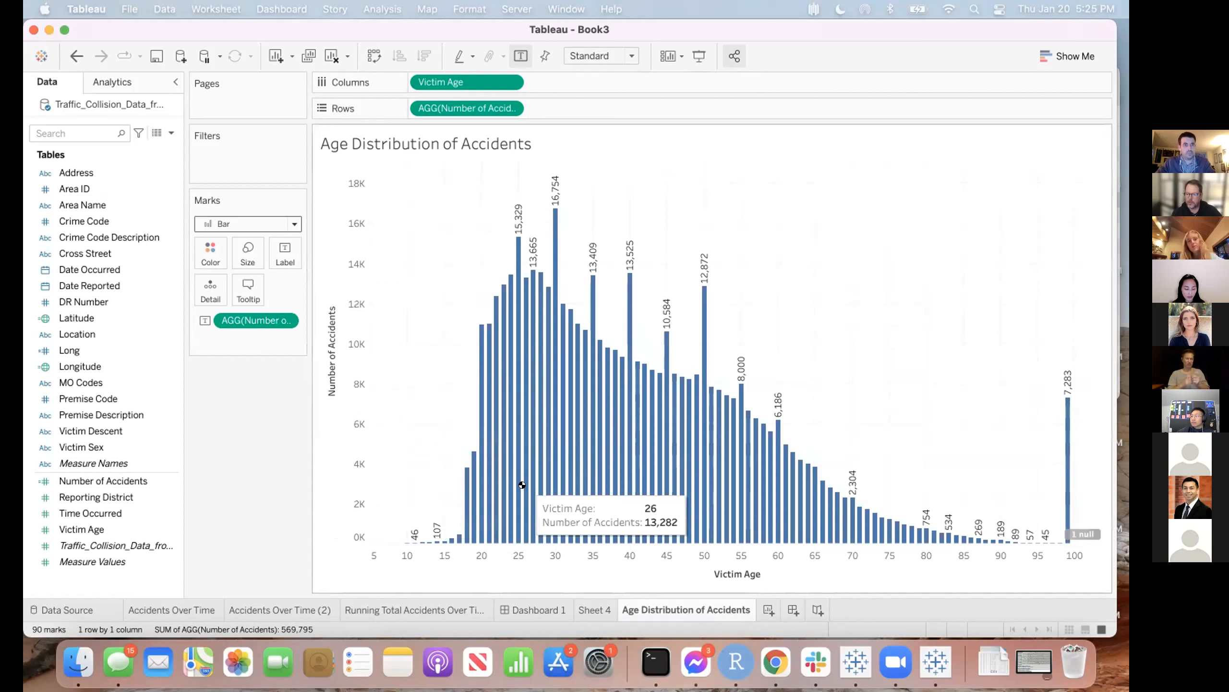
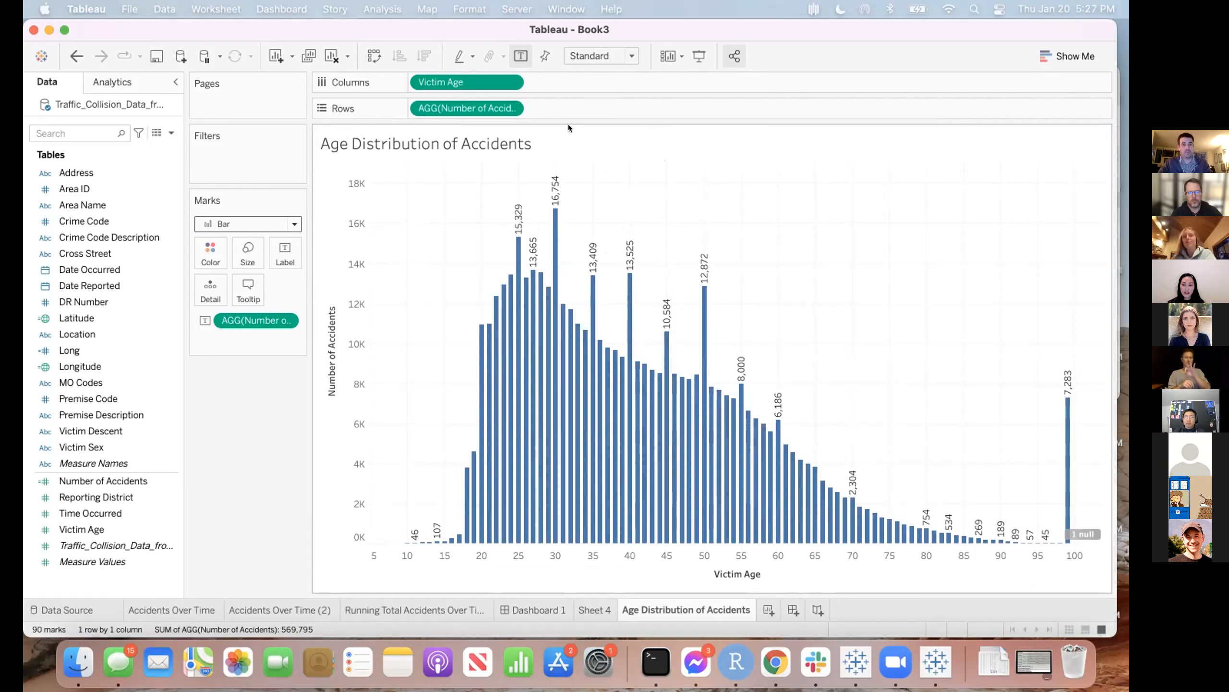
pyautogui.moveTo(1062, 477)
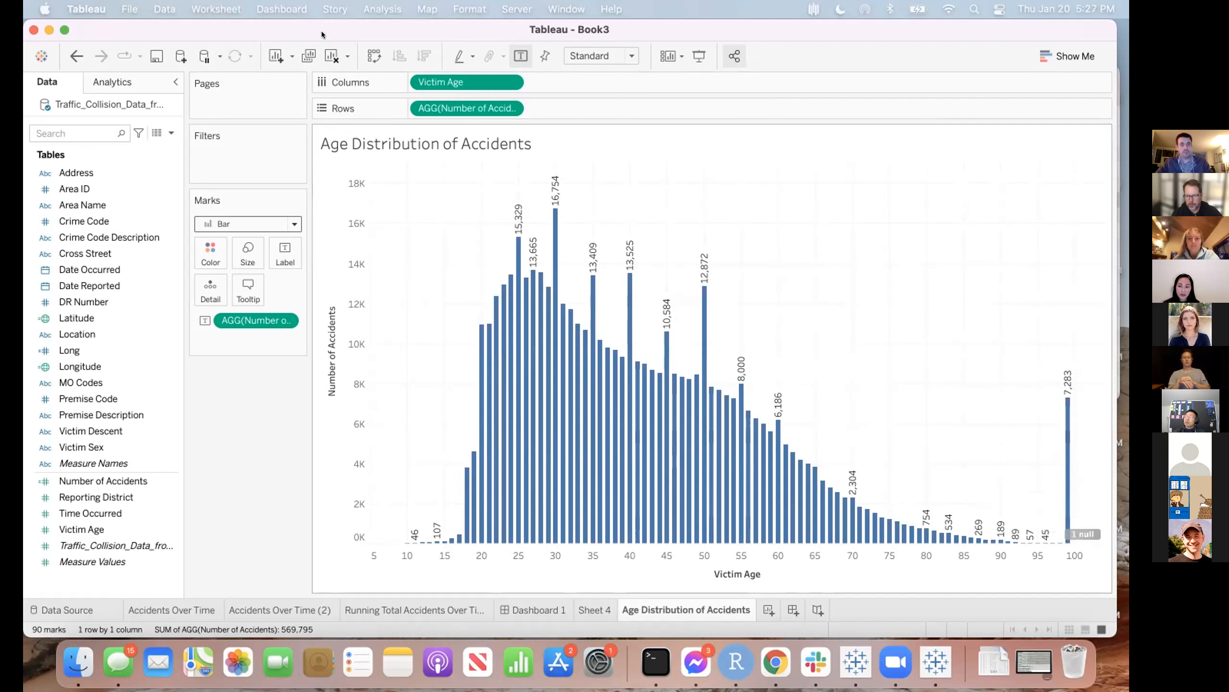
pyautogui.hotkey('ctrl', 'Up')
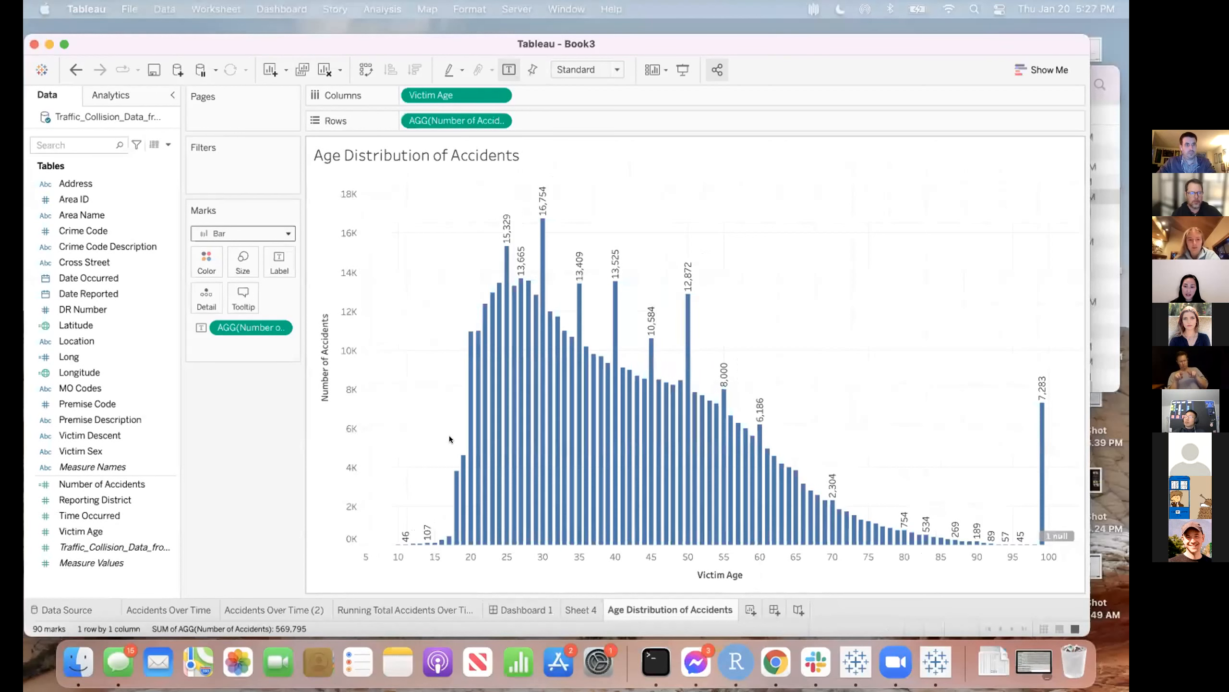
pyautogui.hotkey('ctrl', 'Up')
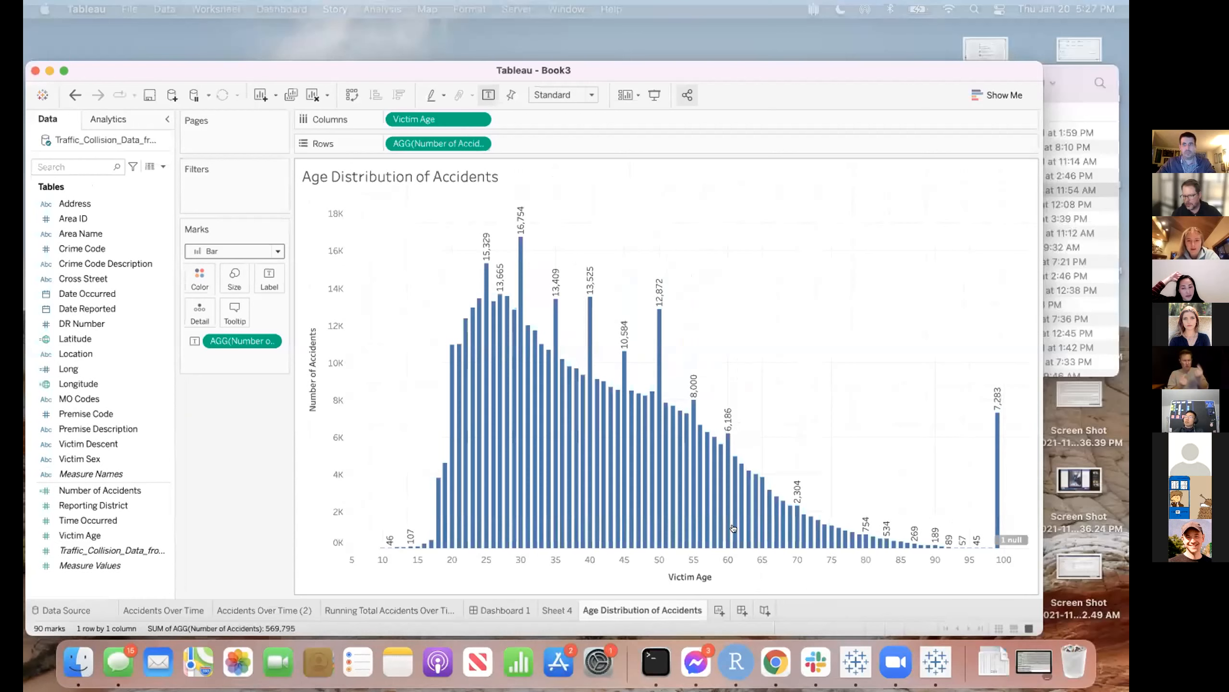
pyautogui.hotkey('ctrl', 'Left')
pyautogui.scroll(-15, 308, 483)
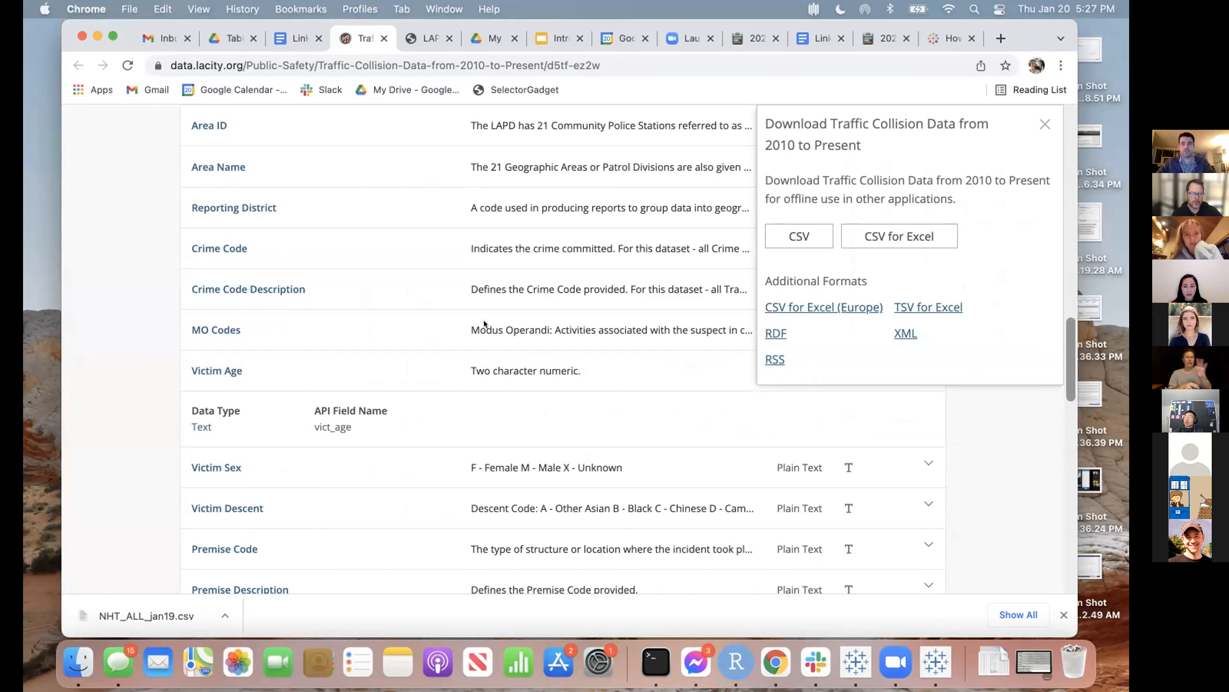
pyautogui.press('super+Tab')
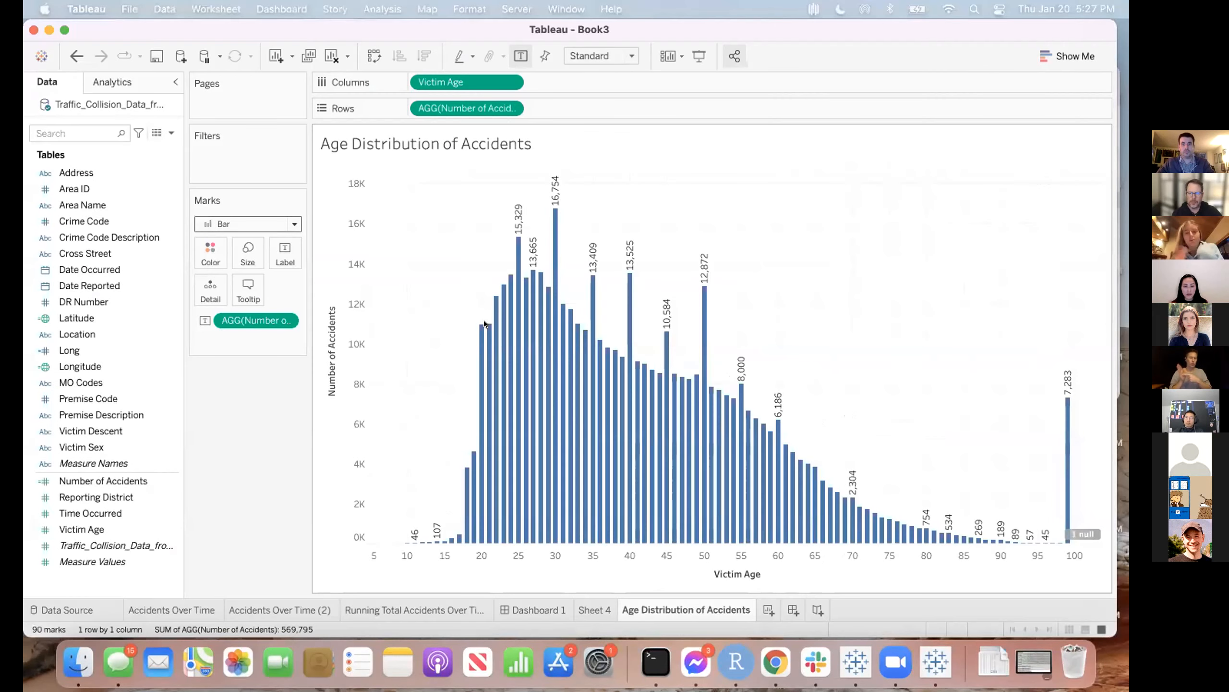
pyautogui.moveTo(1062, 456)
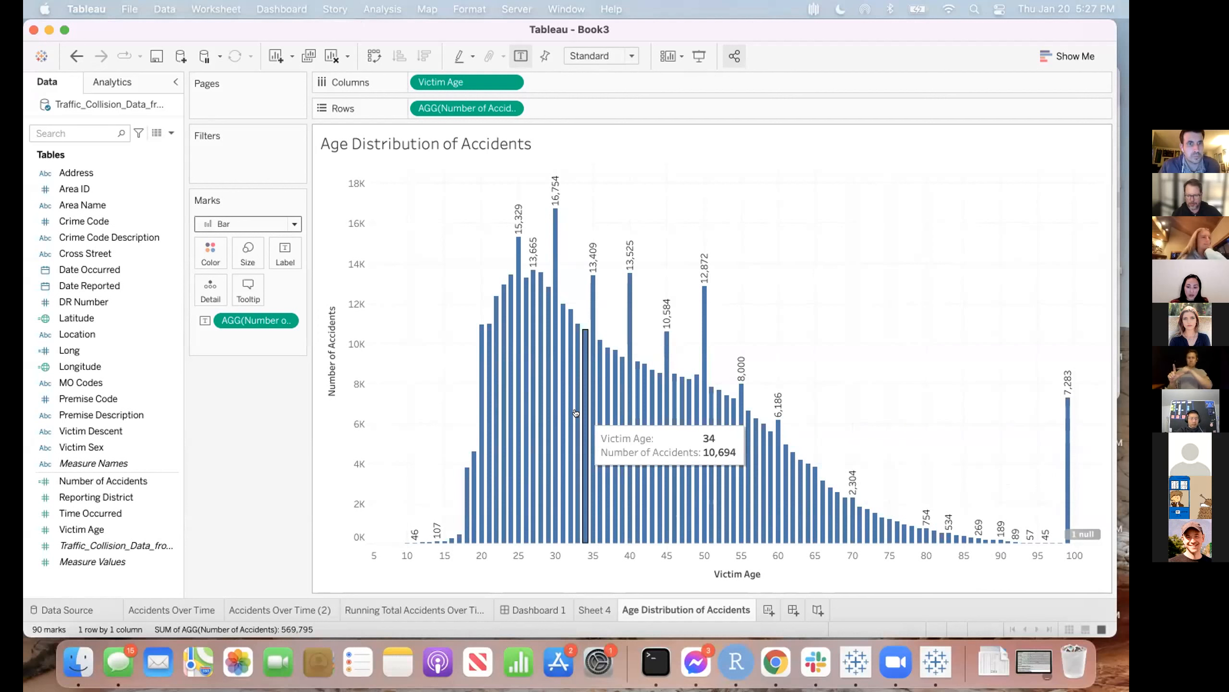
# - Add a new blank worksheet after the Age Distribution of Accidents sheet
pyautogui.click(768, 610)
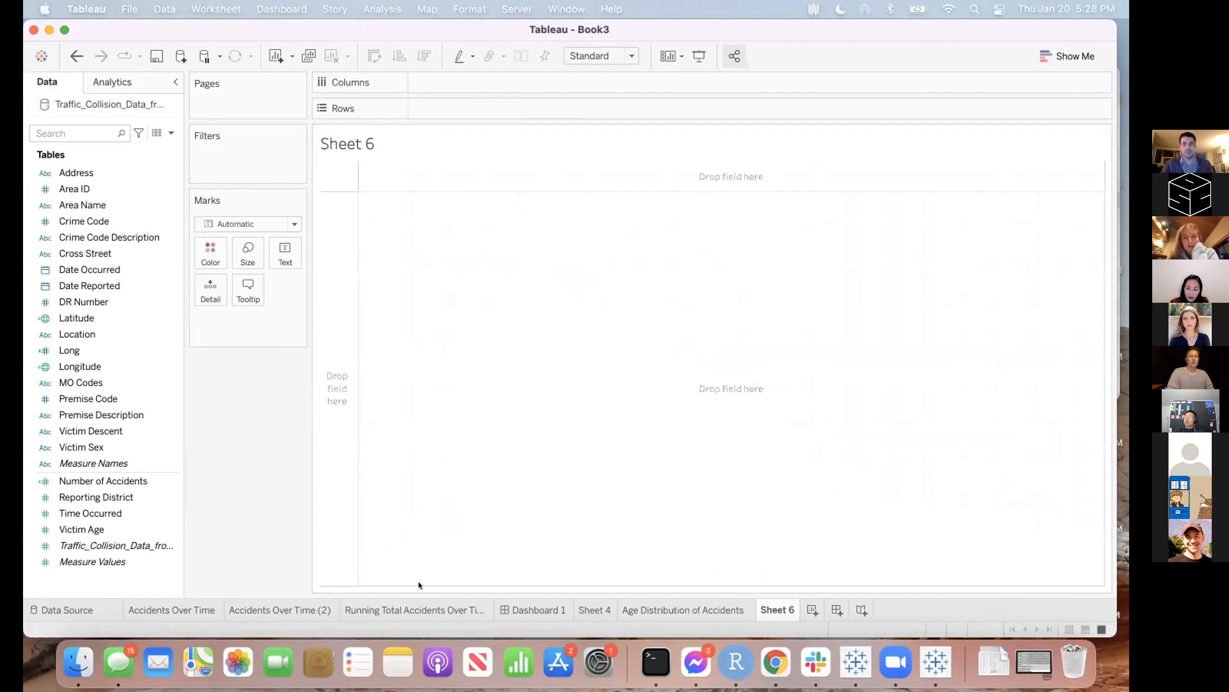
pyautogui.click(714, 597)
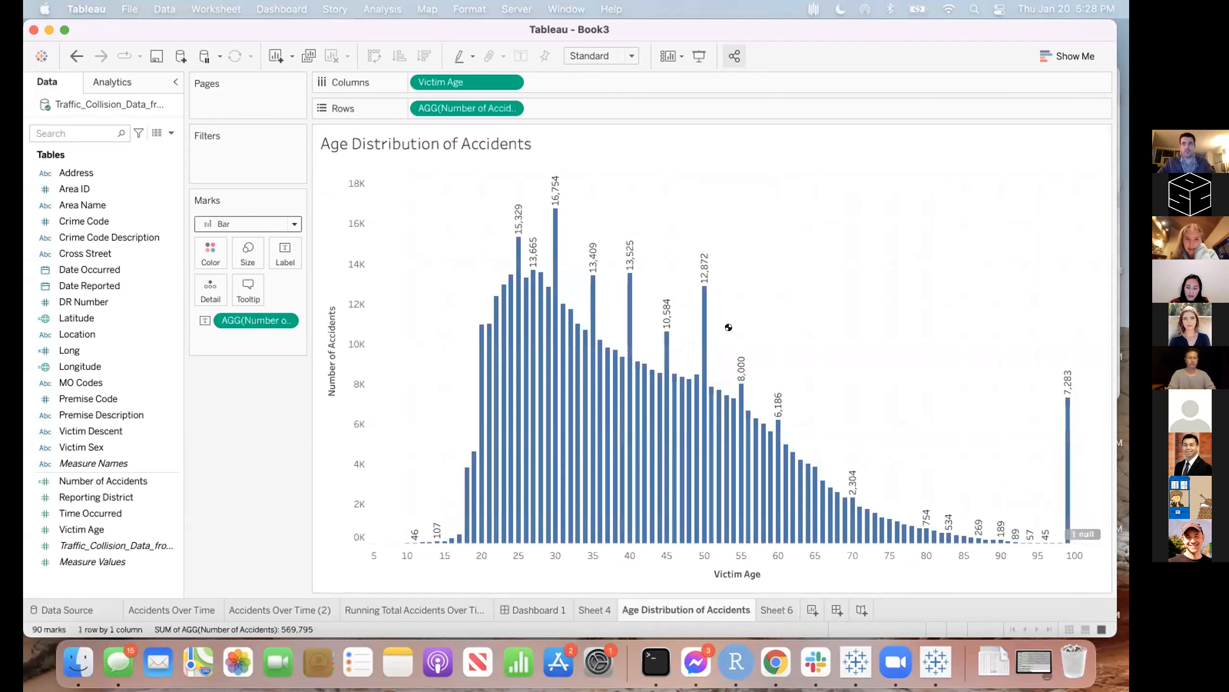
pyautogui.click(776, 611)
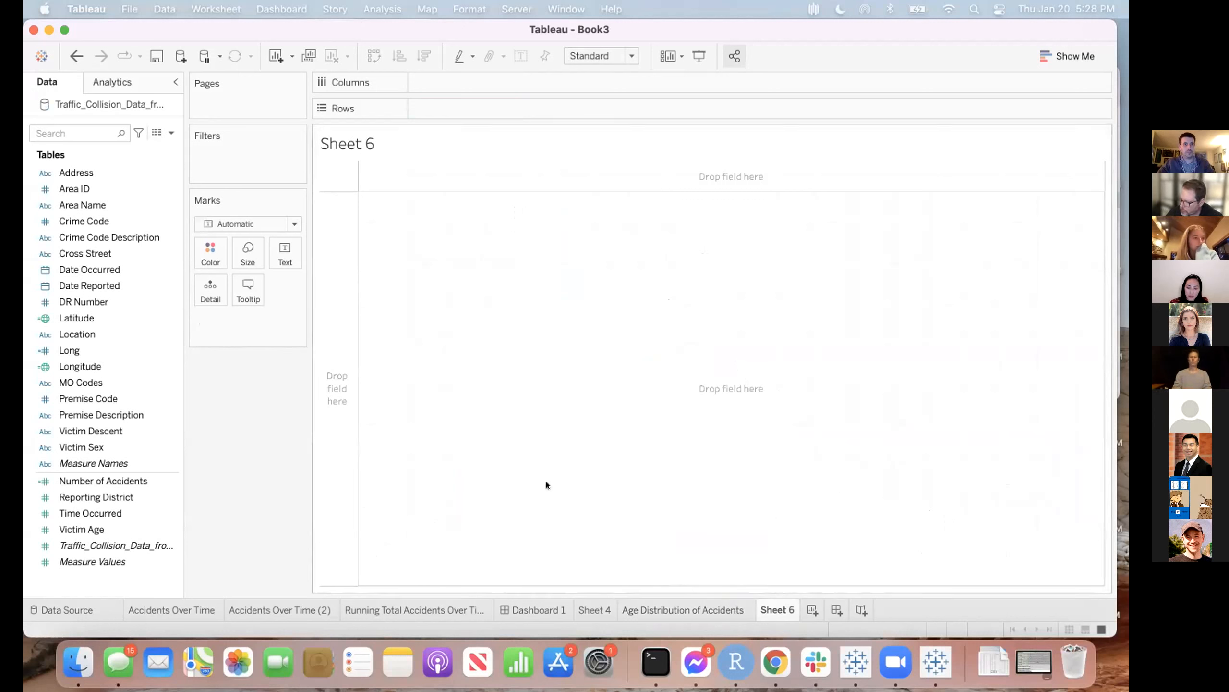
# - Go to the Sheet 4 map and convert the Victim Age field to a dimension
pyautogui.click(594, 608)
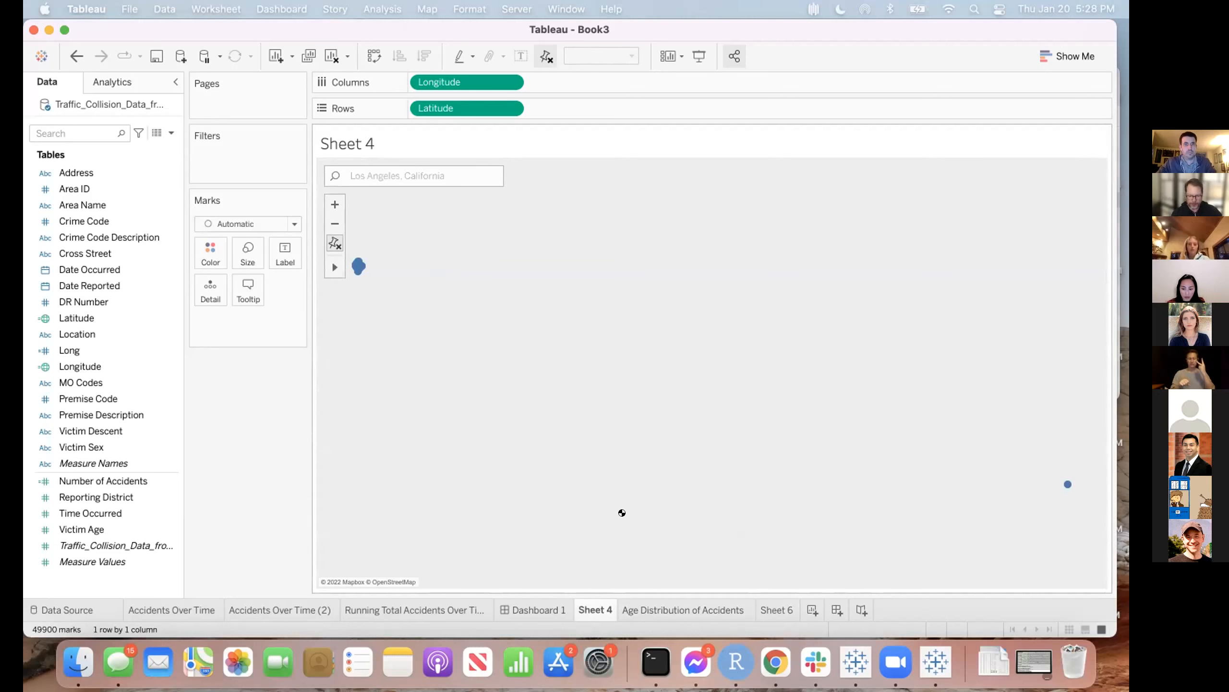
pyautogui.click(681, 610)
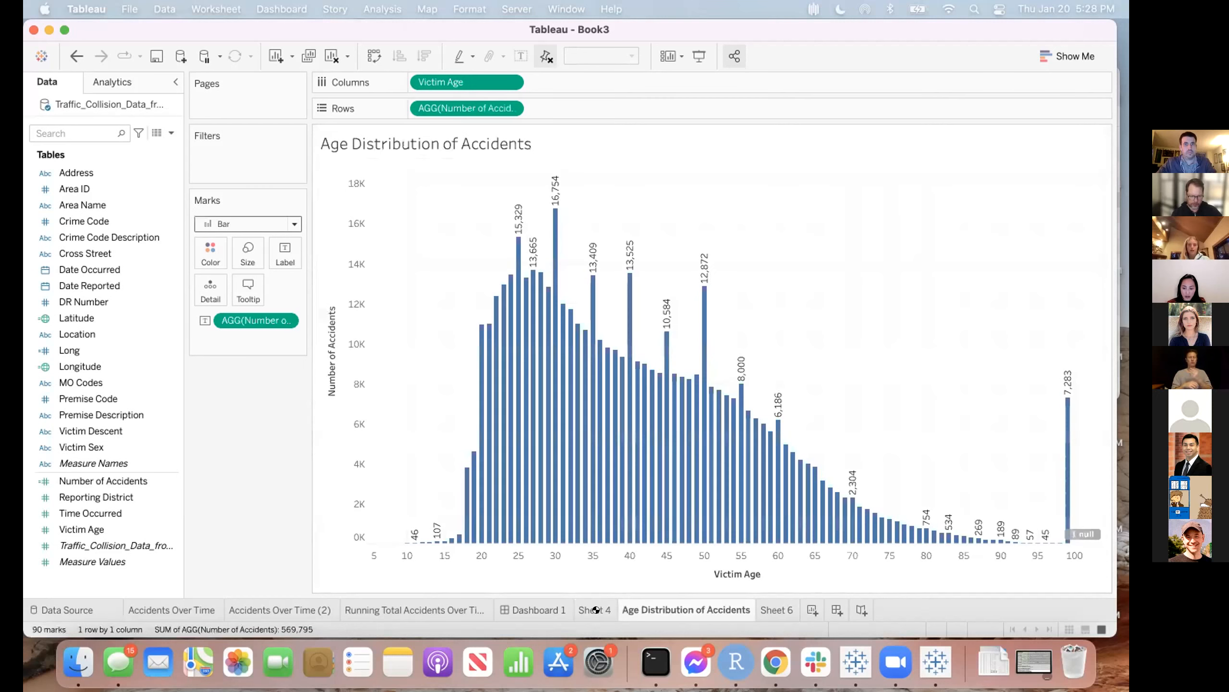
pyautogui.click(596, 610)
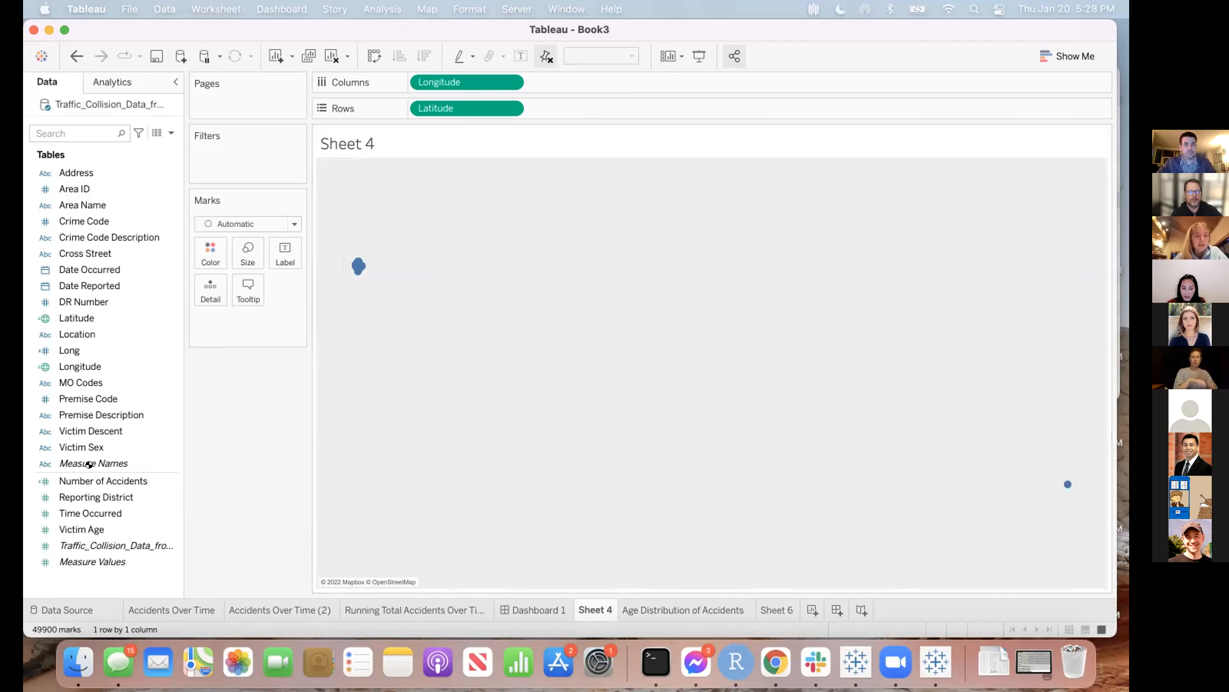
pyautogui.click(88, 431)
pyautogui.click(88, 448)
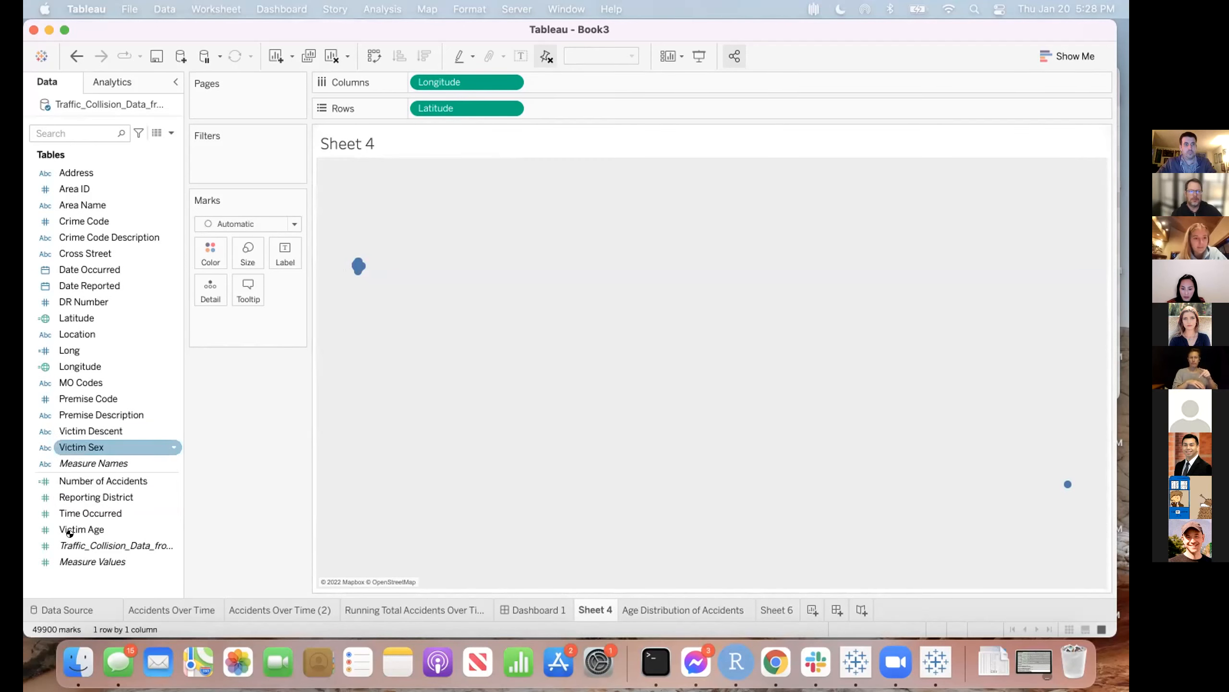
pyautogui.click(80, 530)
pyautogui.moveTo(80, 531)
pyautogui.mouseDown()
pyautogui.moveTo(154, 333)
pyautogui.moveTo(203, 244)
pyautogui.moveTo(58, 528)
pyautogui.moveTo(80, 519)
pyautogui.mouseUp()
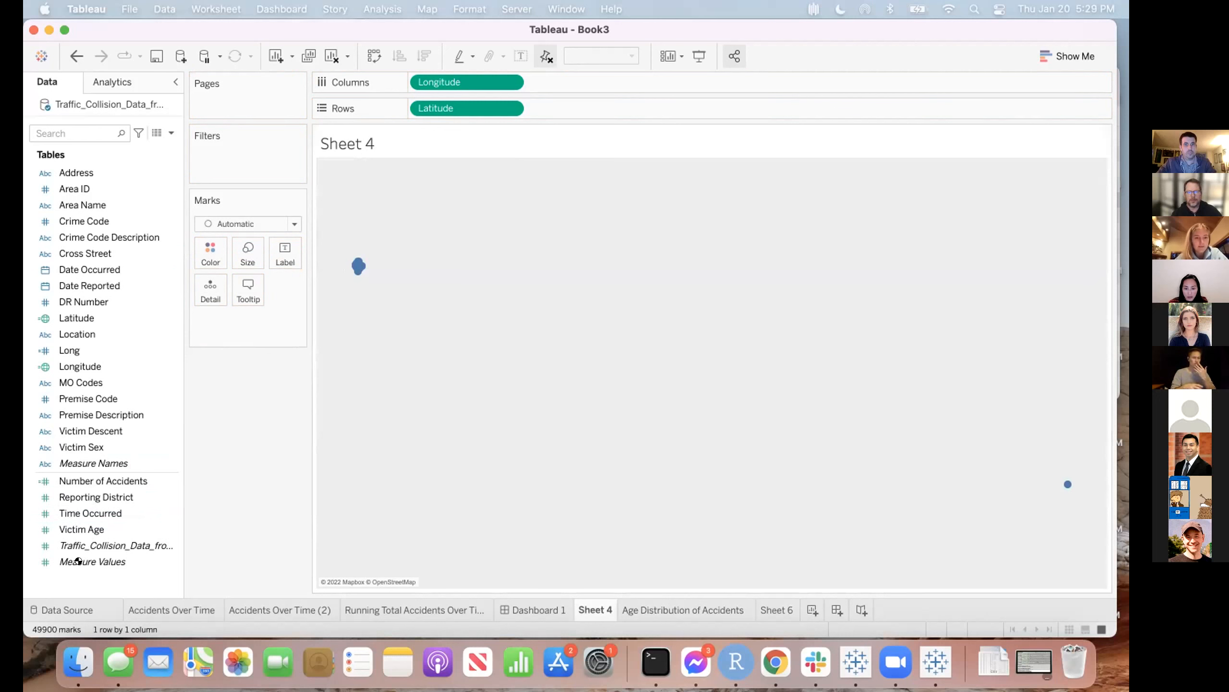
pyautogui.click(87, 529)
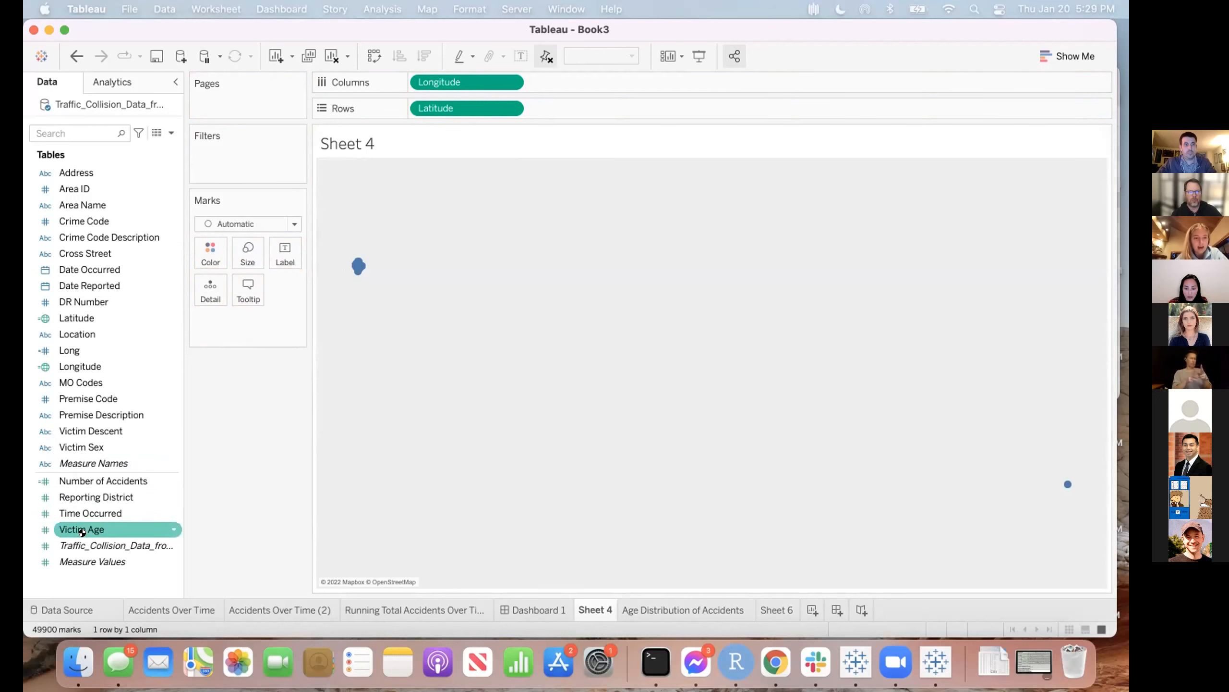
pyautogui.rightClick(89, 527)
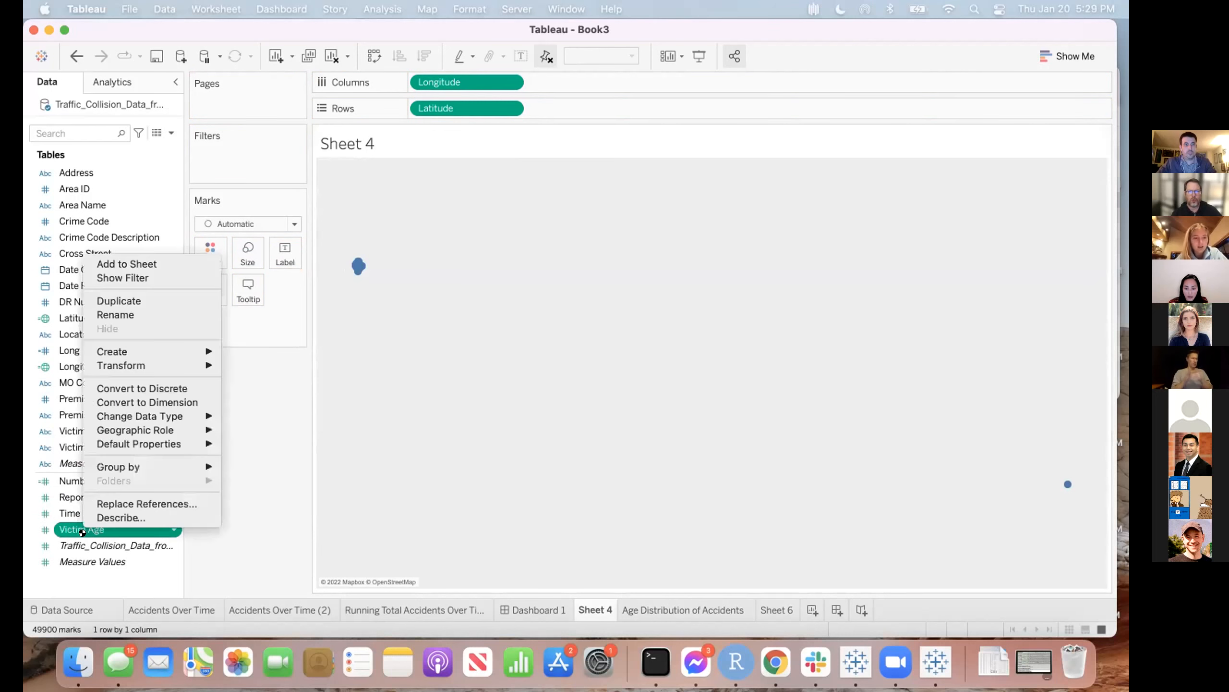
pyautogui.click(151, 401)
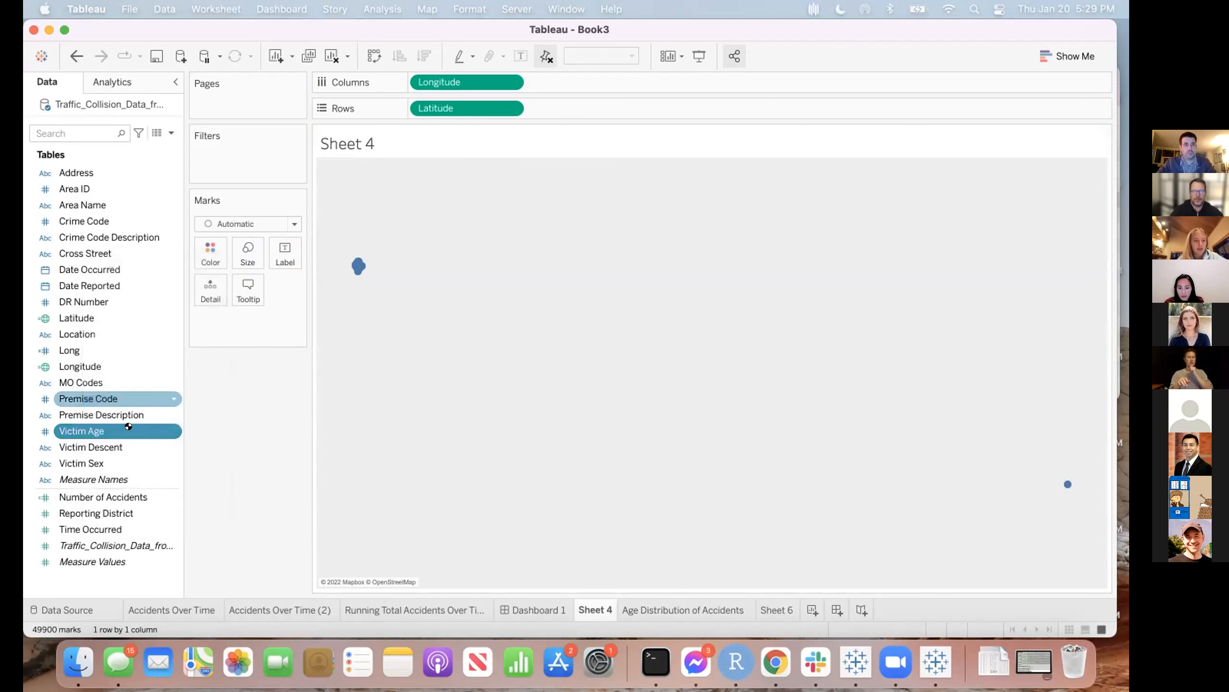
# - Convert the Victim Age dimension to continuous
pyautogui.rightClick(87, 426)
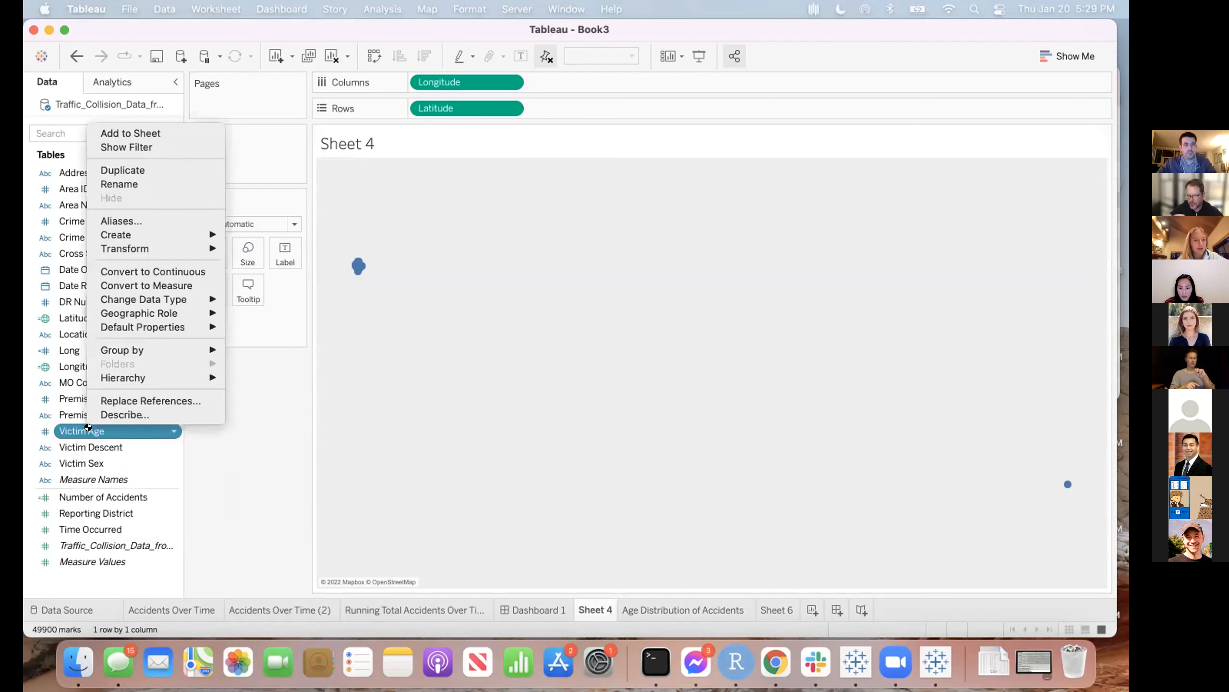
pyautogui.click(160, 271)
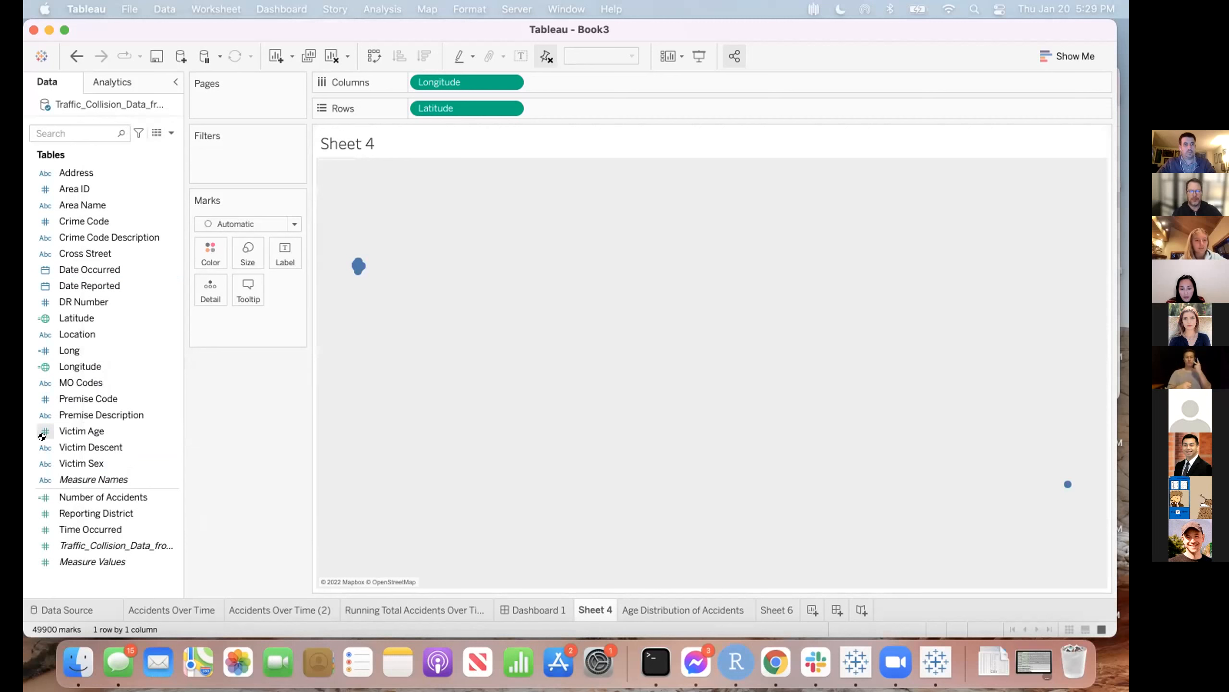
pyautogui.click(42, 435)
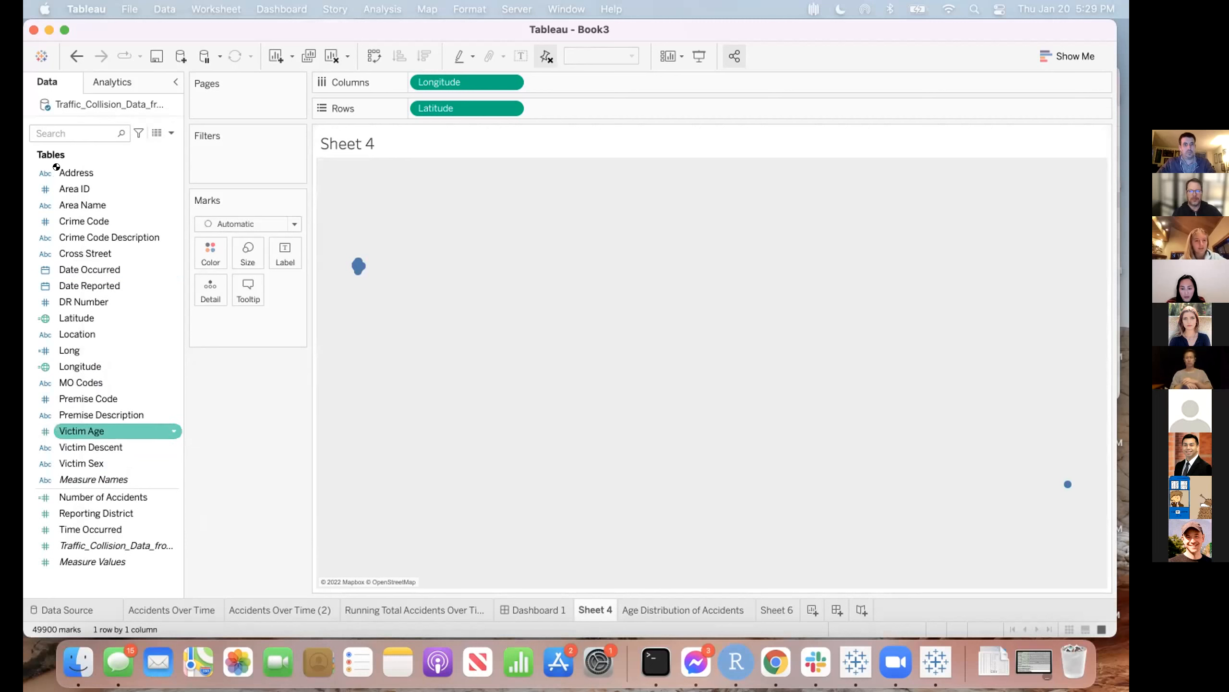
# - Color the Sheet 4 map marks by Victim Age, using the Red-Green Diverging palette with stepped color in 5 steps
pyautogui.moveTo(69, 428); pyautogui.dragTo(205, 249)
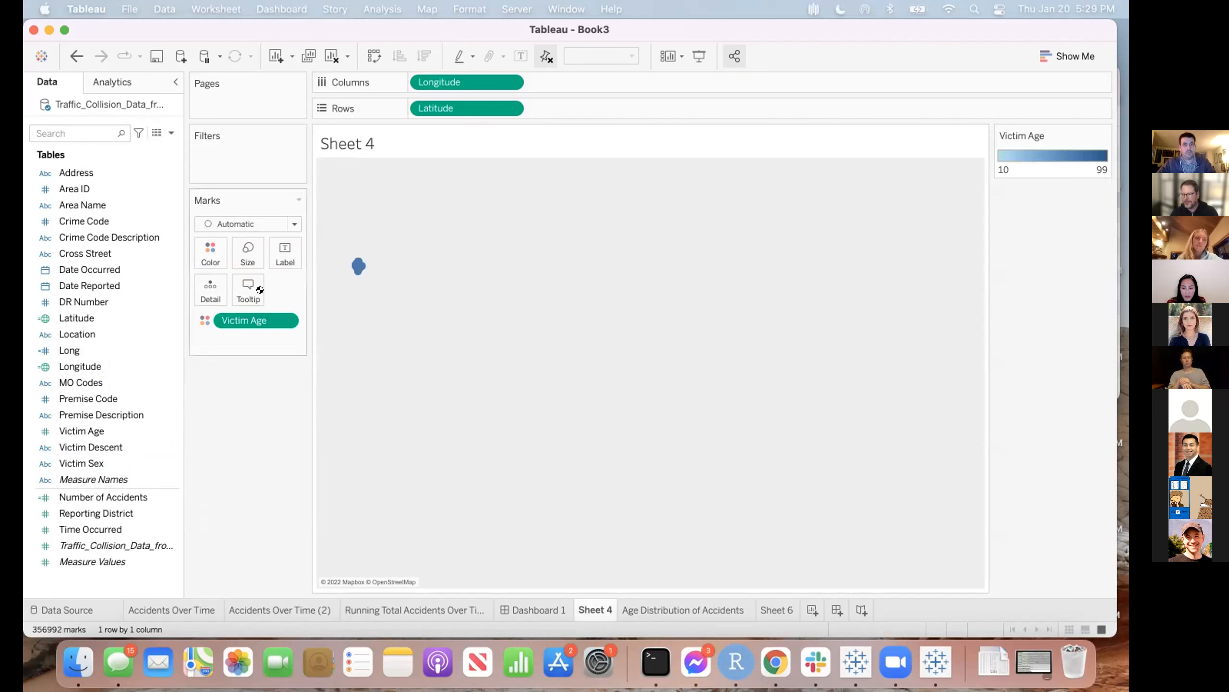
pyautogui.click(200, 251)
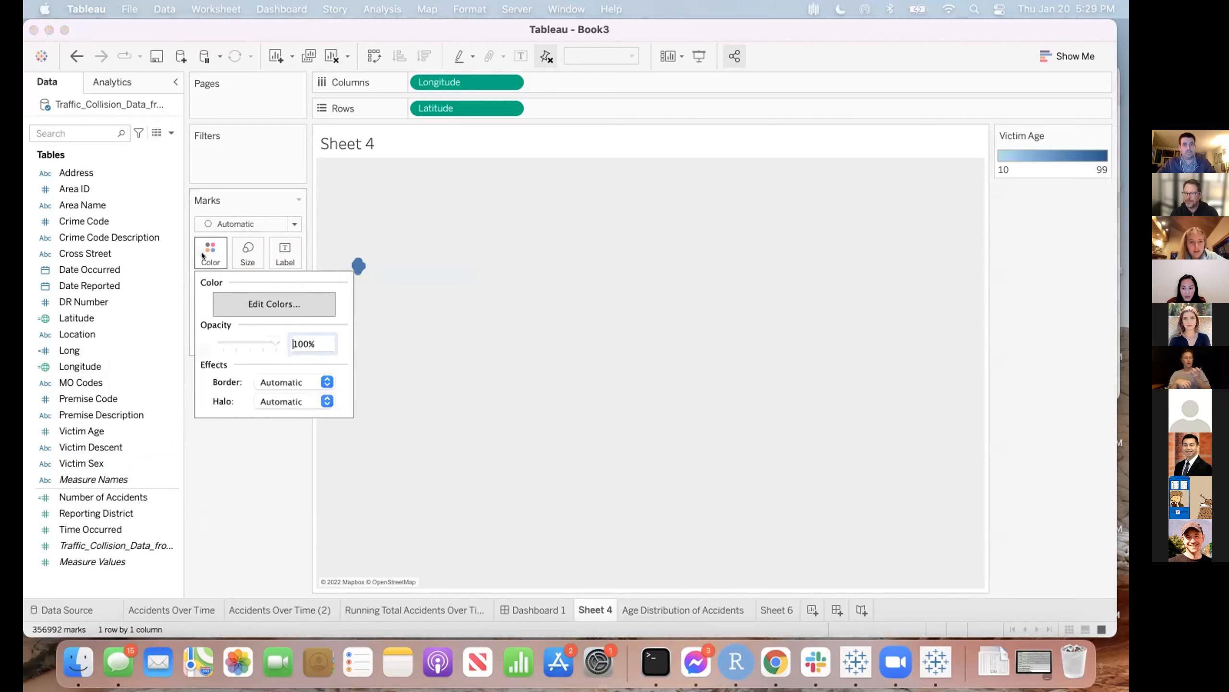
pyautogui.click(286, 301)
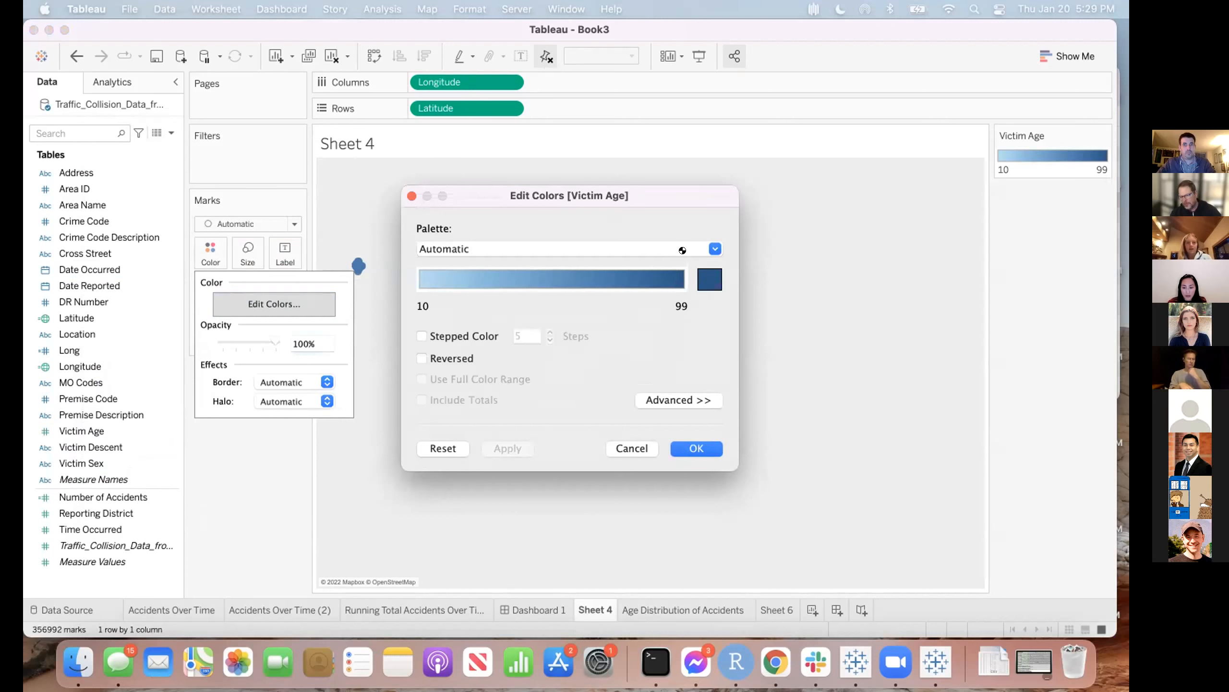
pyautogui.click(615, 249)
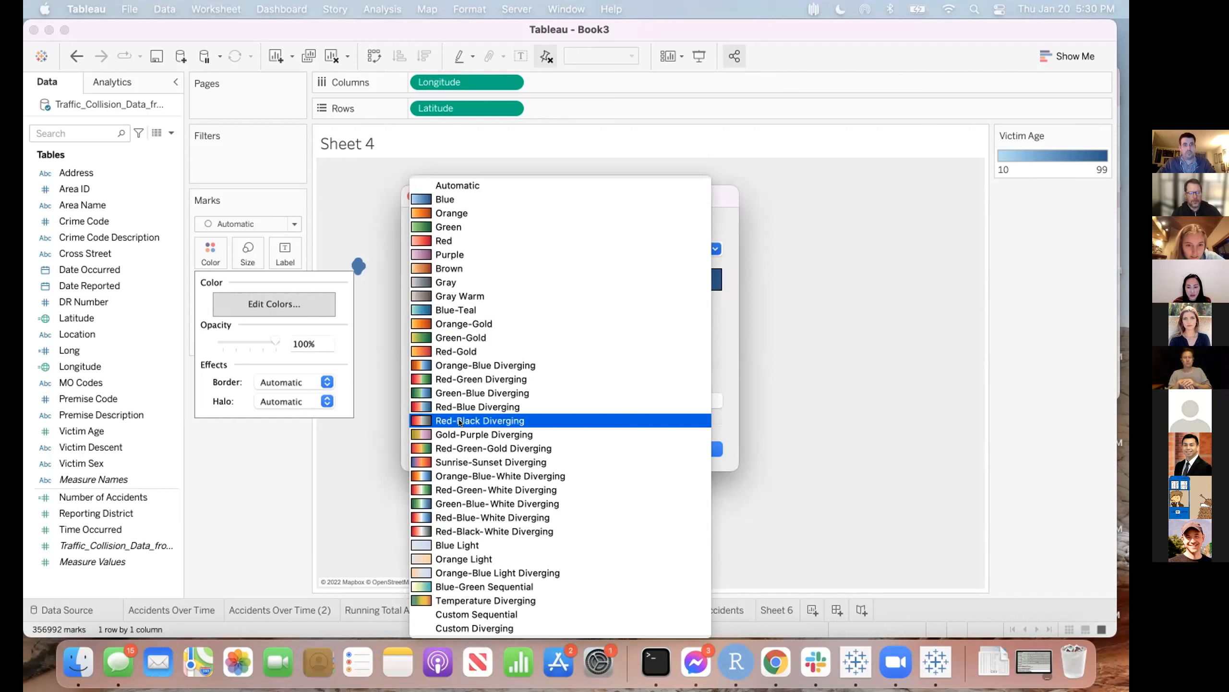
pyautogui.press('Down')
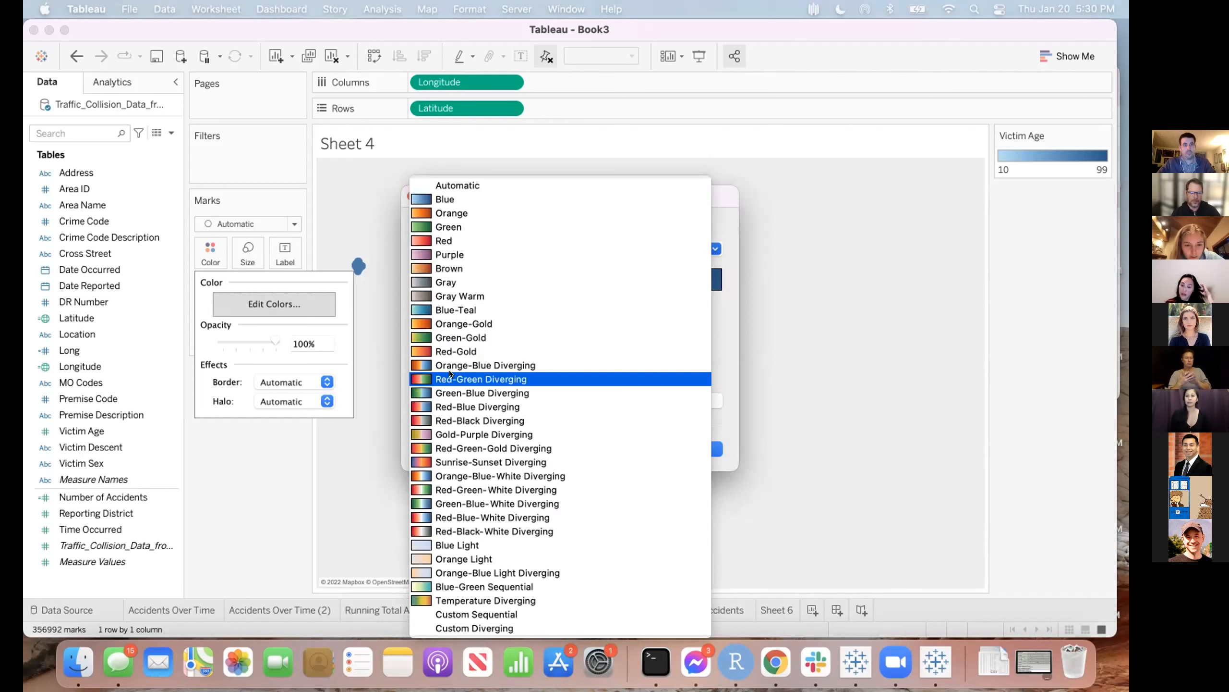
pyautogui.click(455, 379)
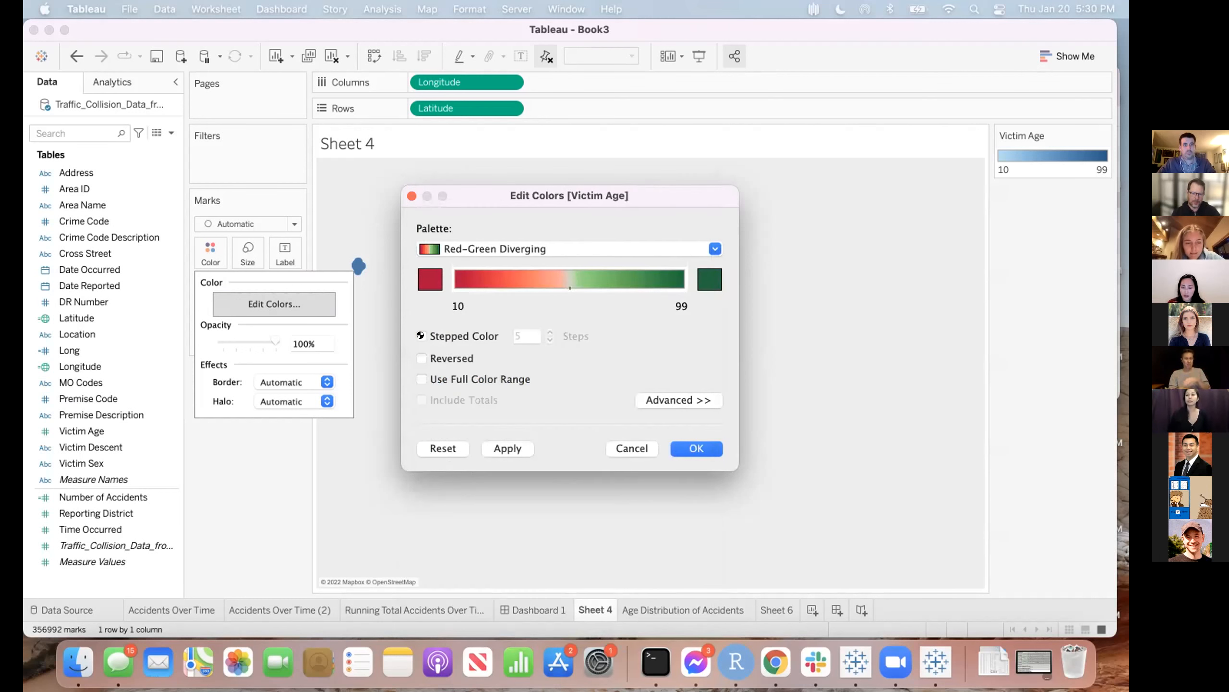
pyautogui.click(421, 335)
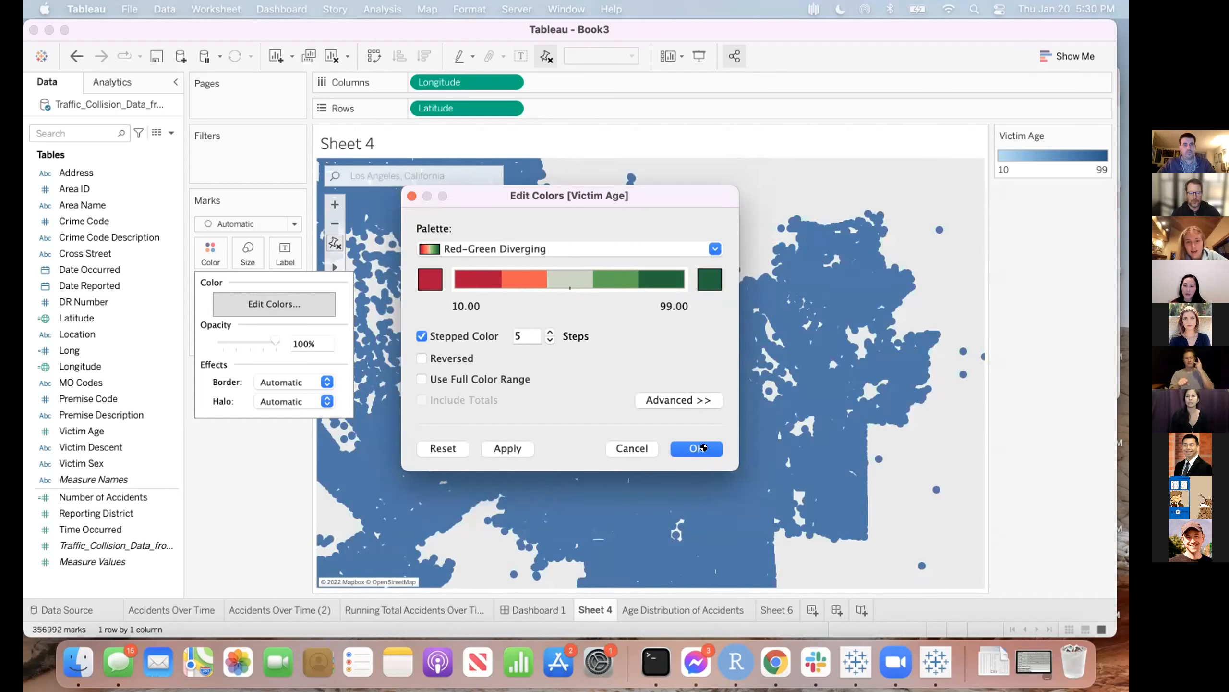
pyautogui.click(697, 442)
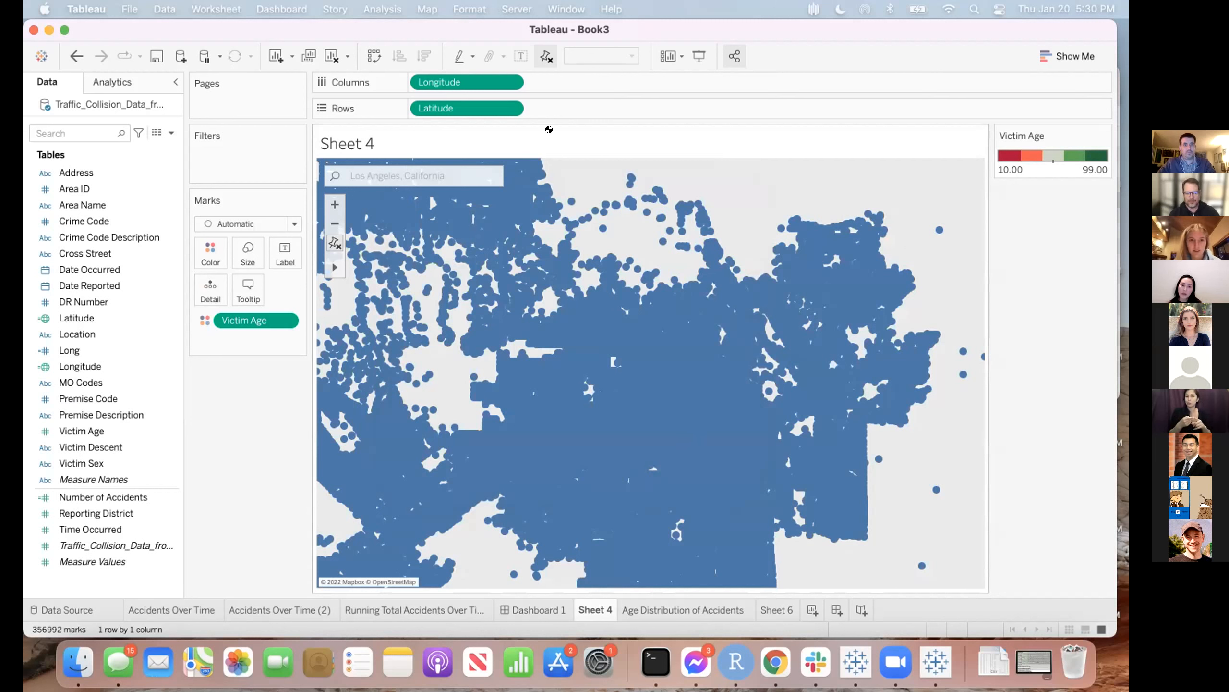
# - Enable the Terrain layer in the map's layer settings and close those settings
pyautogui.click(426, 9)
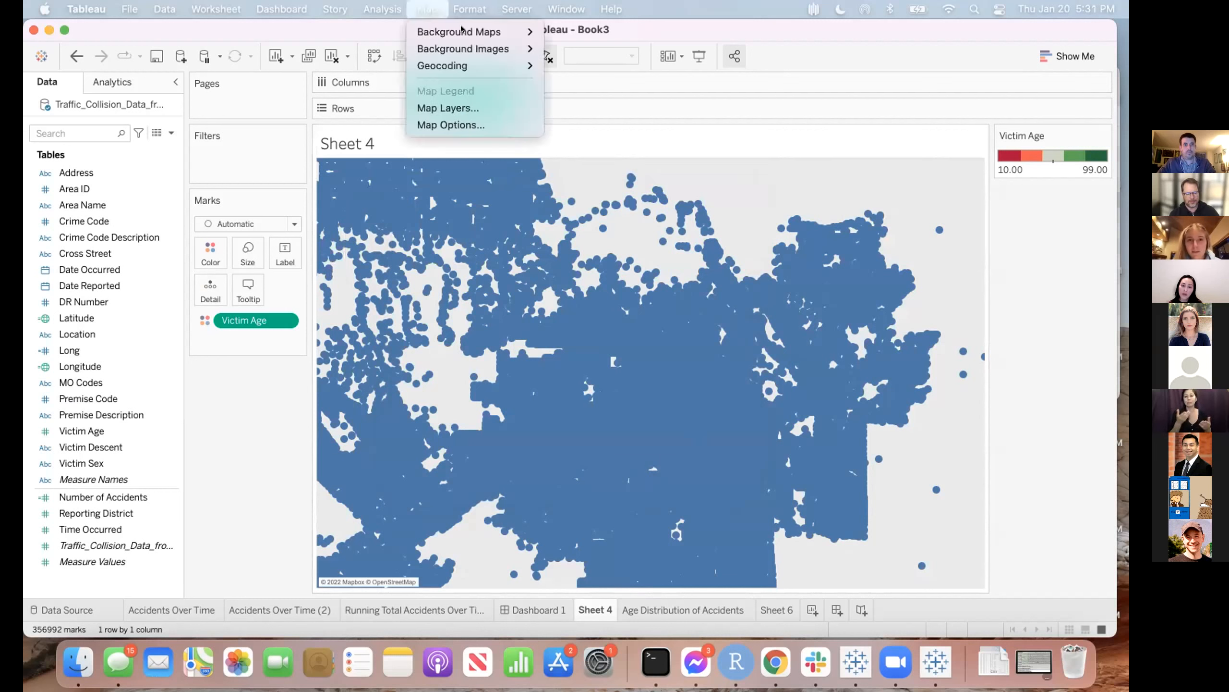
pyautogui.moveTo(534, 33)
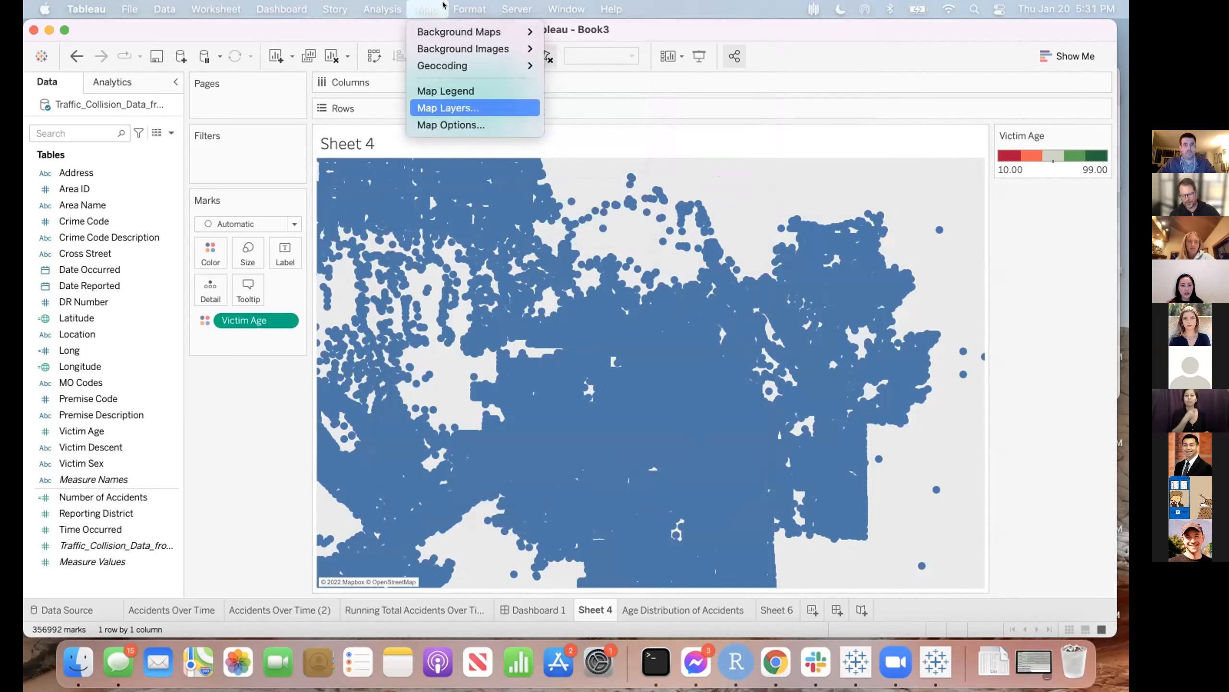
pyautogui.click(444, 107)
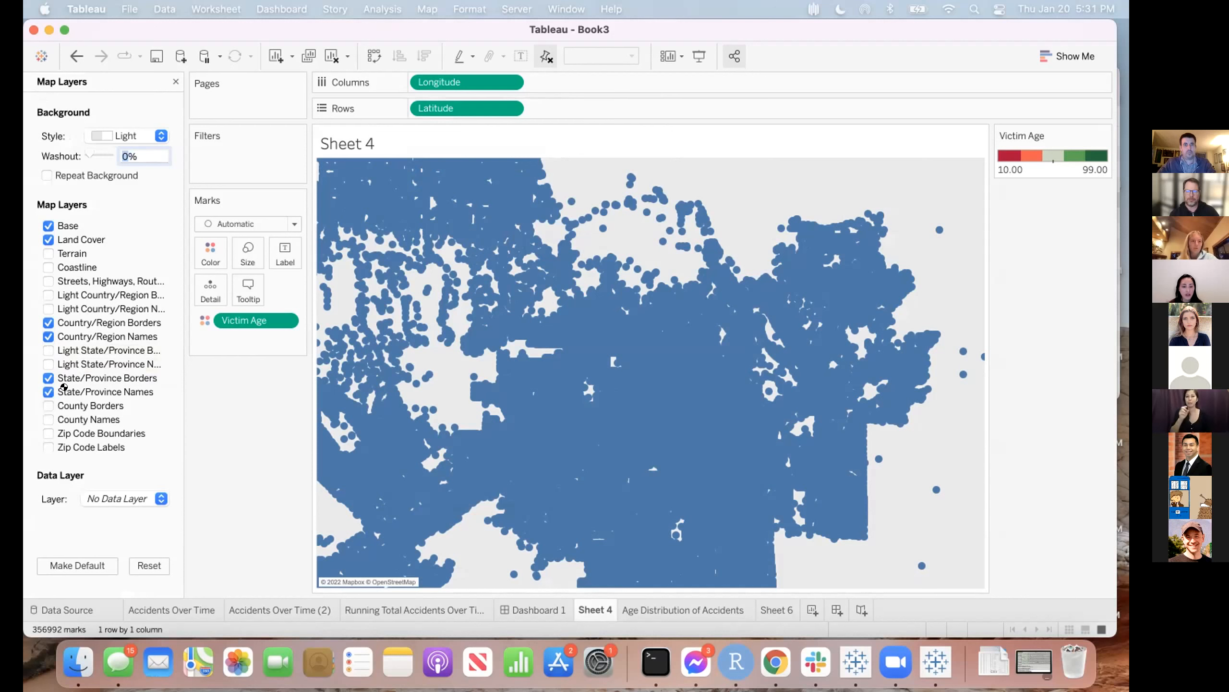
pyautogui.click(54, 252)
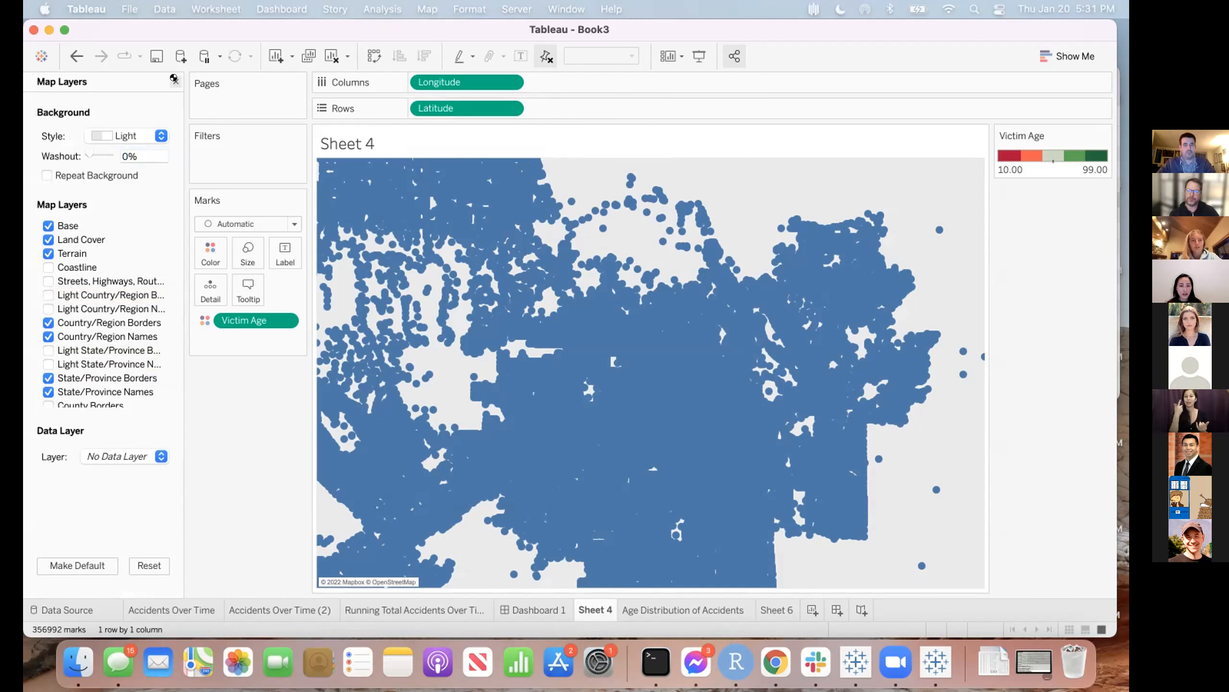
pyautogui.click(174, 79)
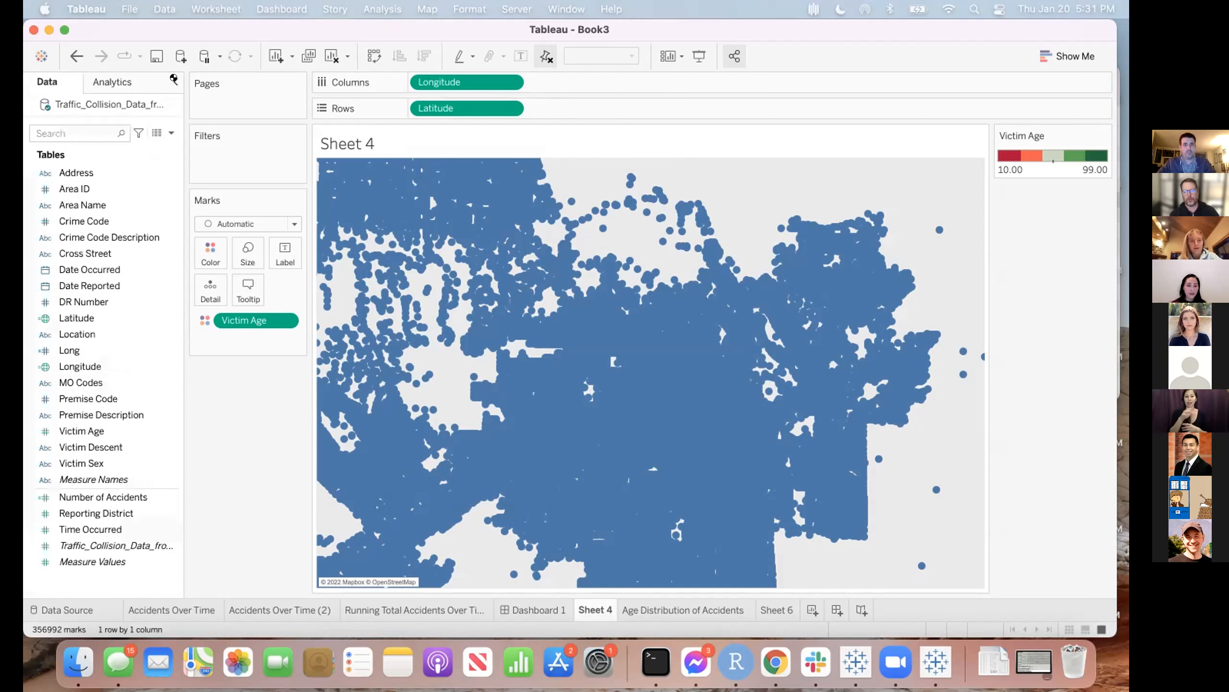
# - Go to the blank Sheet 6, switch to Chrome, and examine the download formats on the geohub.lacity.org map dataset page
pyautogui.moveTo(352, 255)
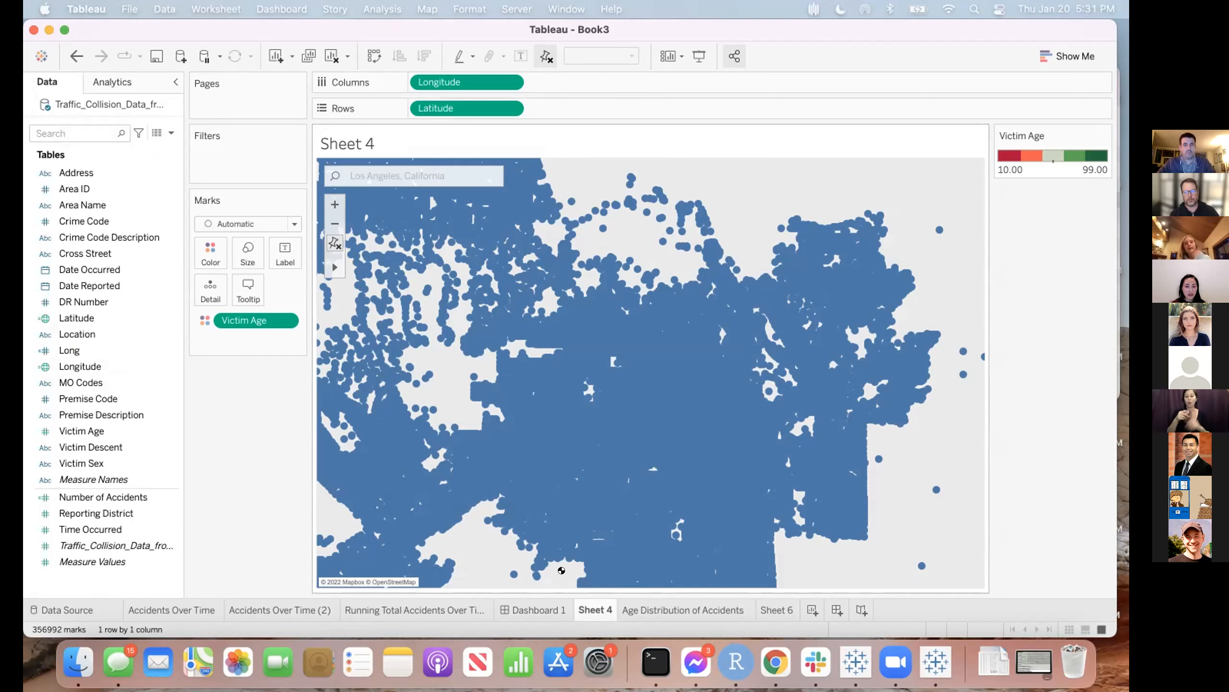
pyautogui.click(769, 608)
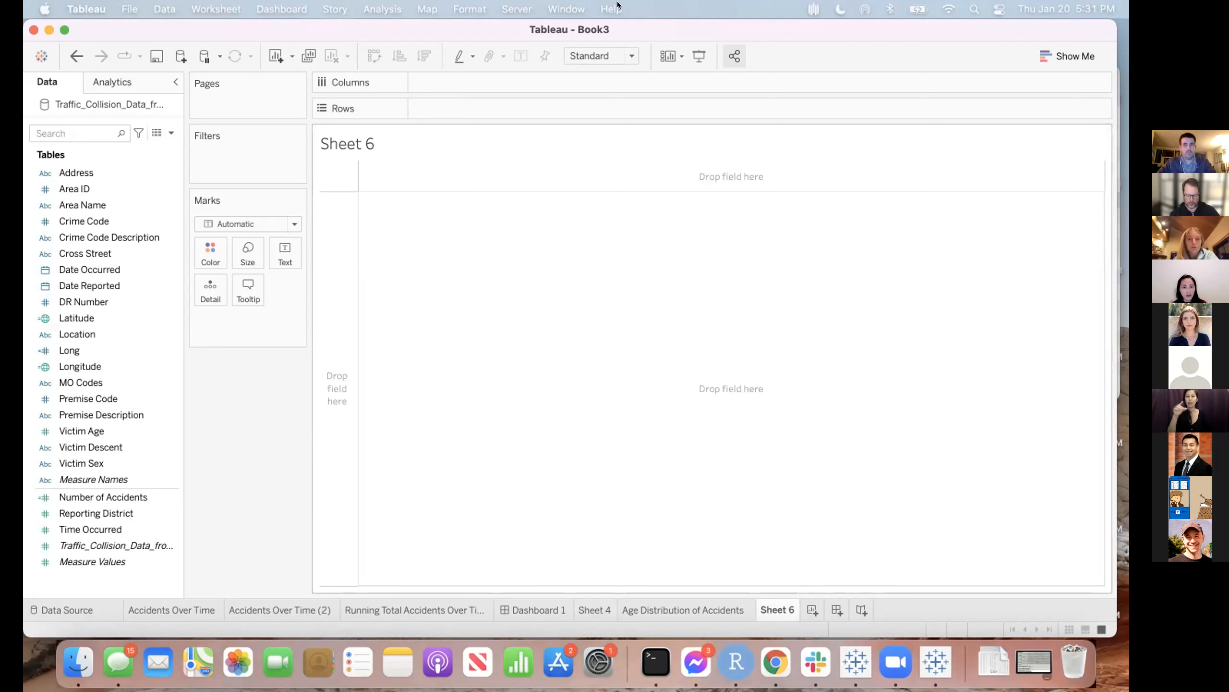
pyautogui.hotkey('ctrl', 'Right')
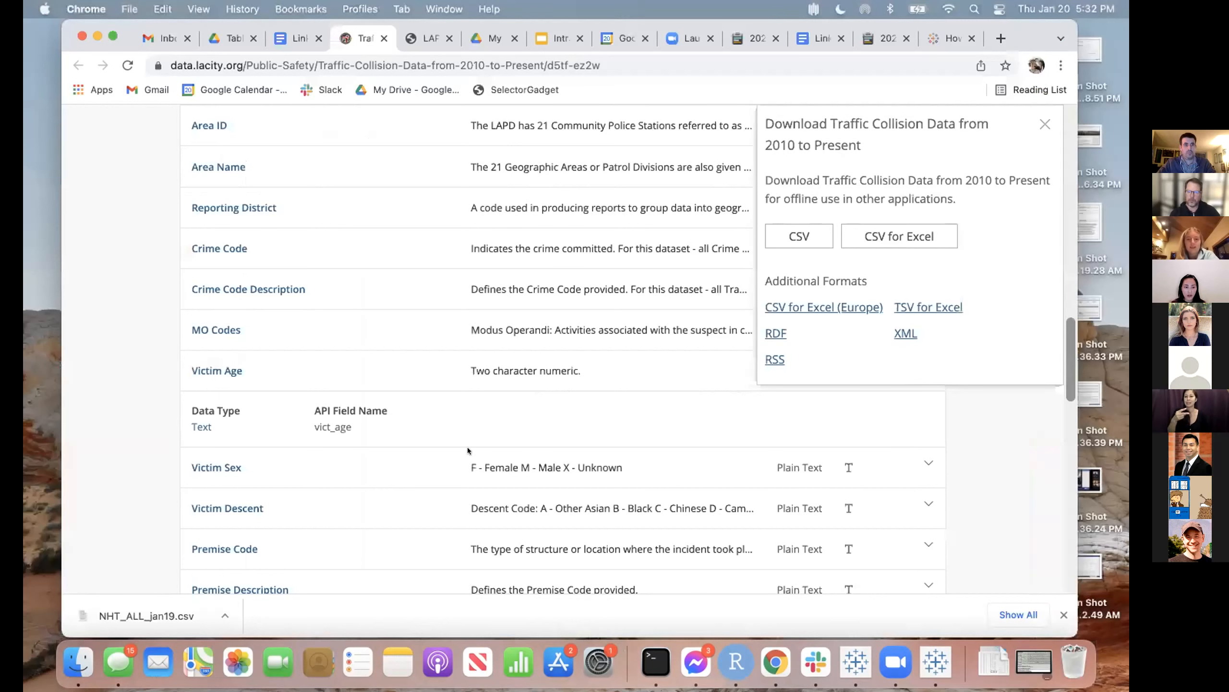
pyautogui.hotkey('ctrl', 'Tab')
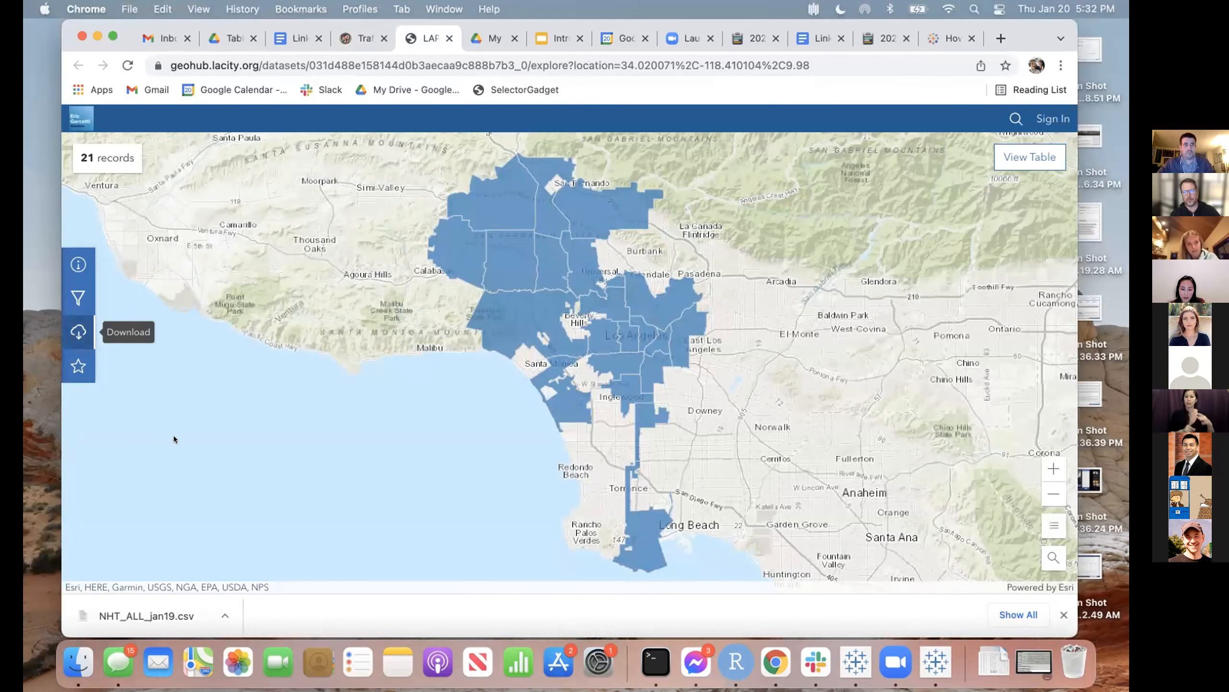
pyautogui.scroll(-3, 175, 439)
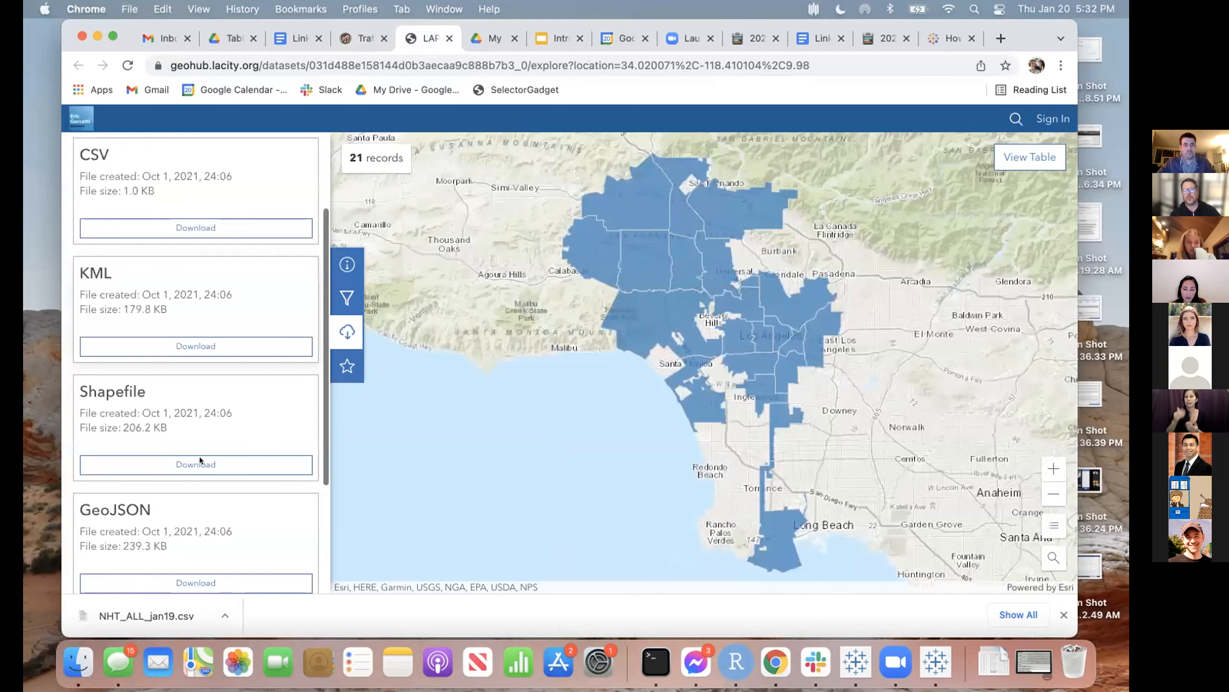
pyautogui.scroll(-1, 200, 457)
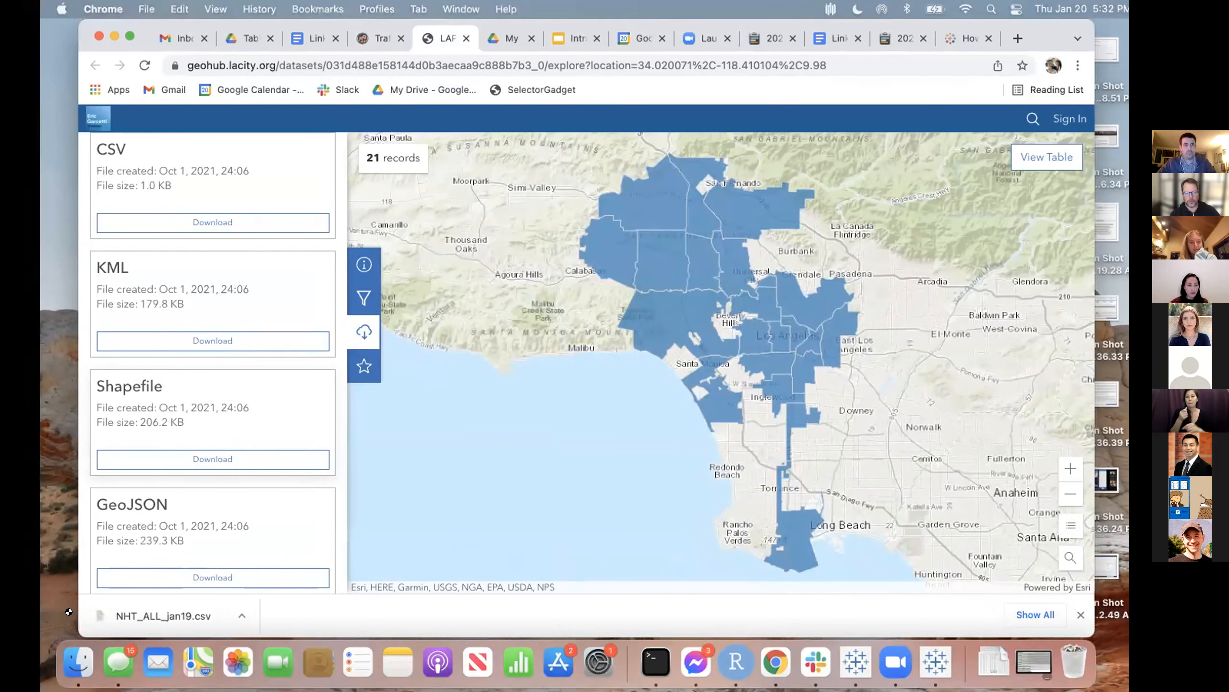
# - Return to Tableau's data source page and add a spatial file connection to LAPD_Divisions.shp from the LAPD_Divisions folder in Downloads
pyautogui.press('super+Tab')
pyautogui.click(70, 609)
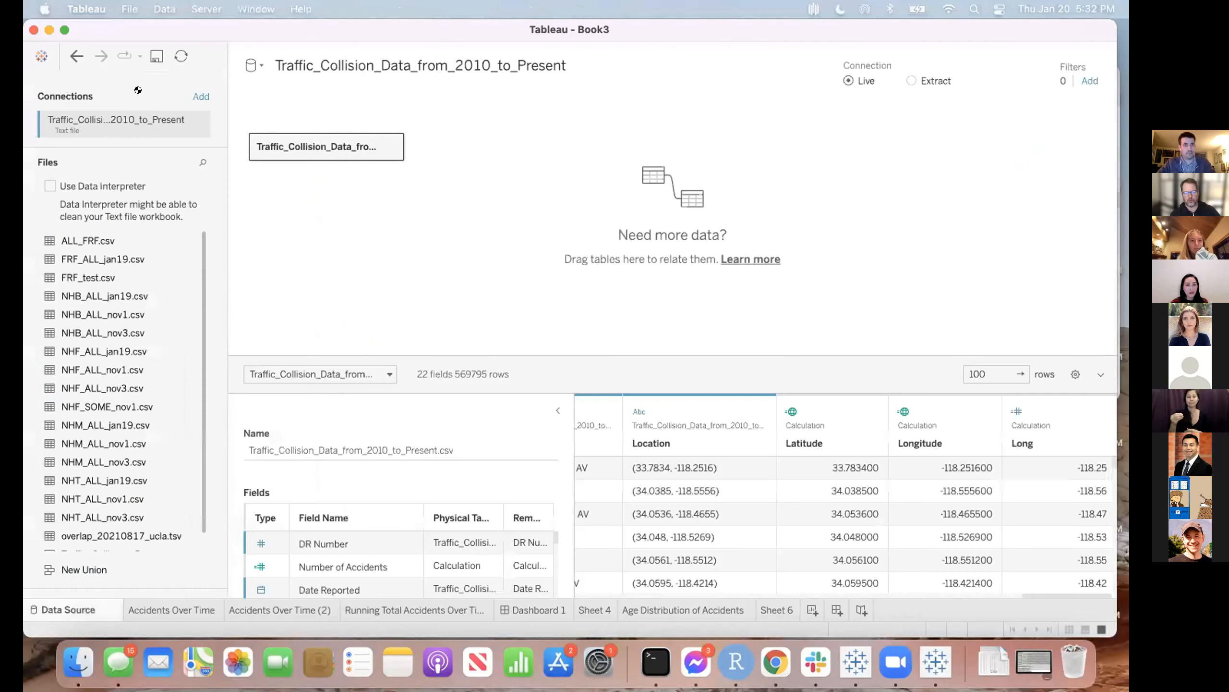
pyautogui.click(193, 93)
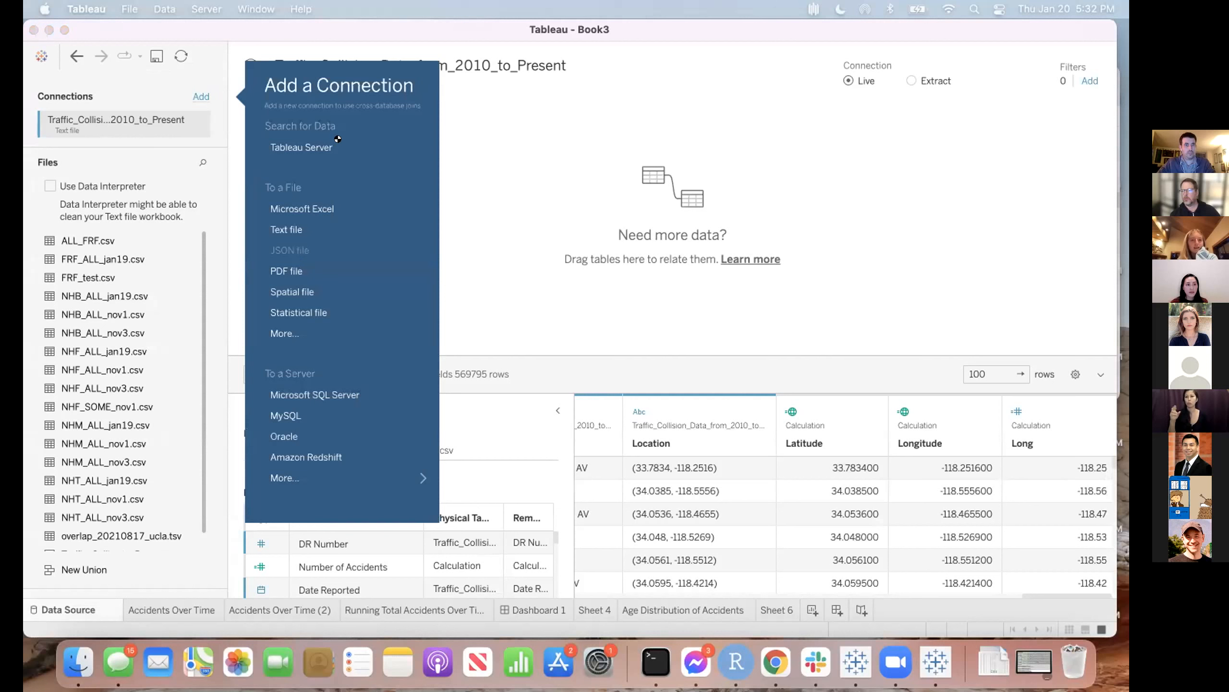
pyautogui.click(298, 287)
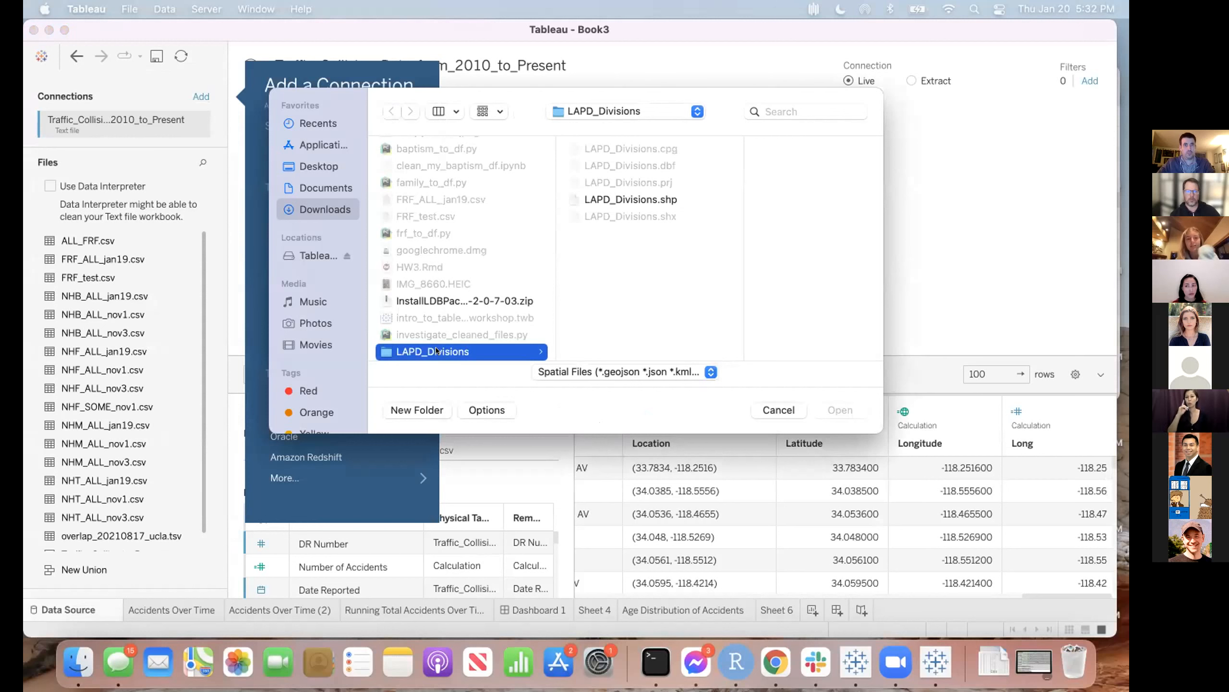
pyautogui.click(621, 195)
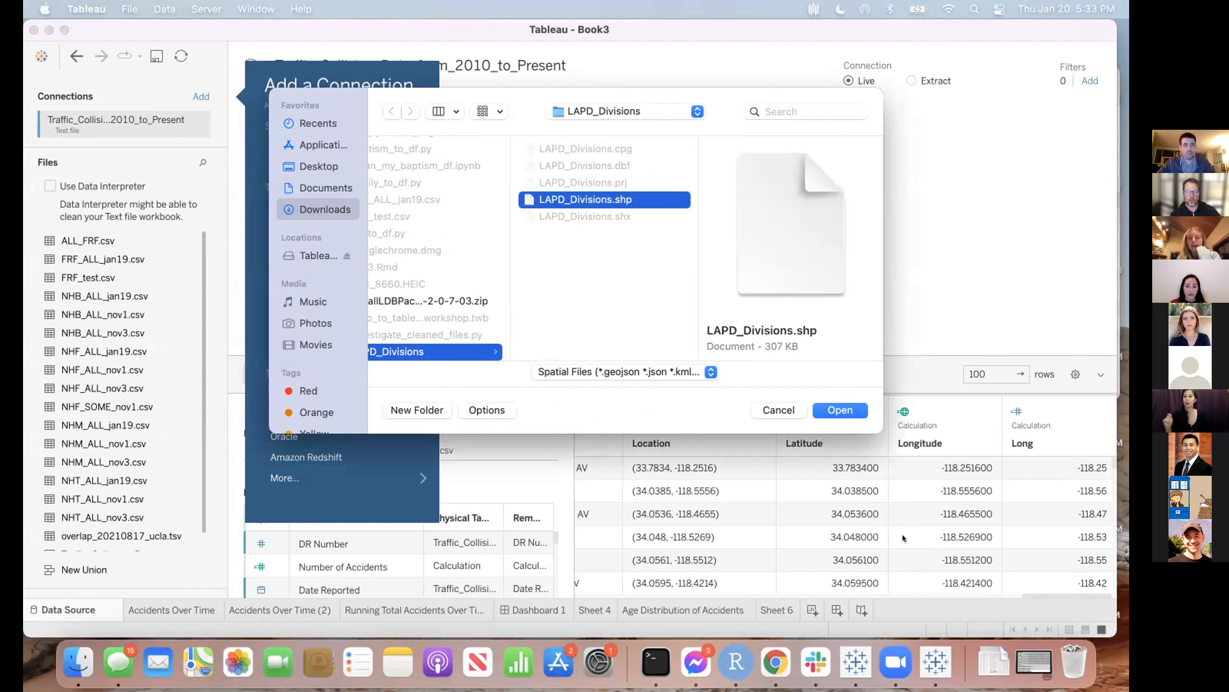
pyautogui.click(839, 410)
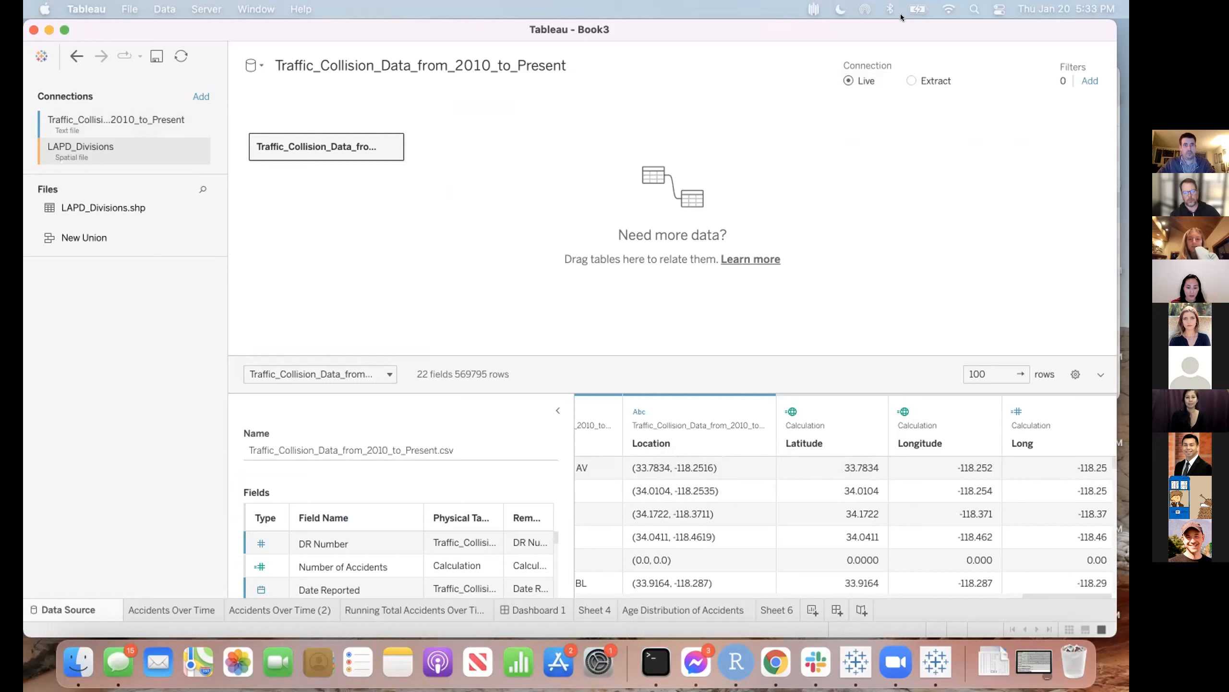
# - Switch to Finder to view the Downloads folder, close its window, and return to the Tableau data source page
pyautogui.click(78, 662)
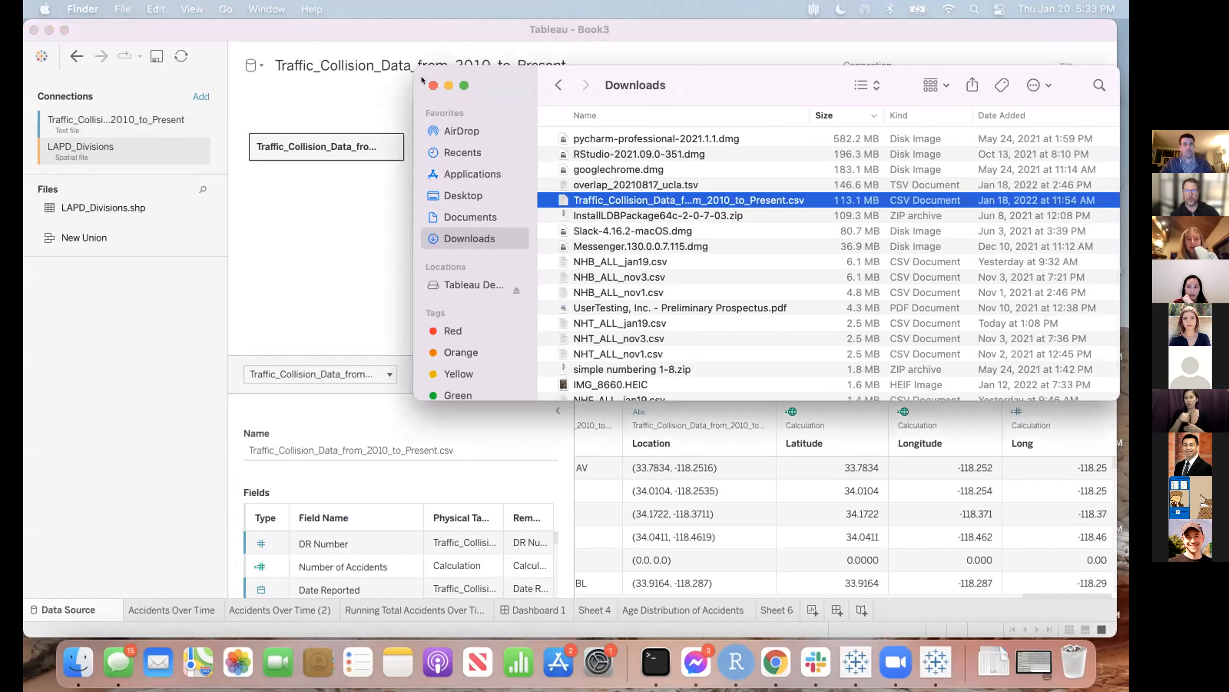
pyautogui.click(432, 85)
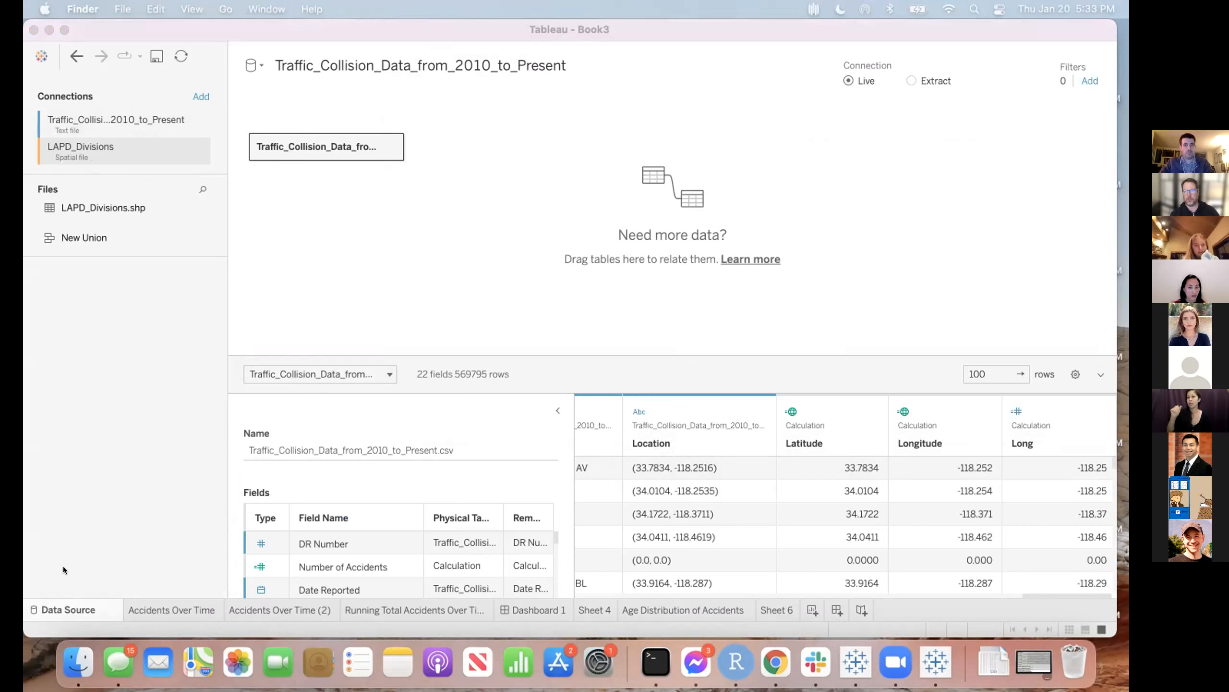
pyautogui.click(148, 609)
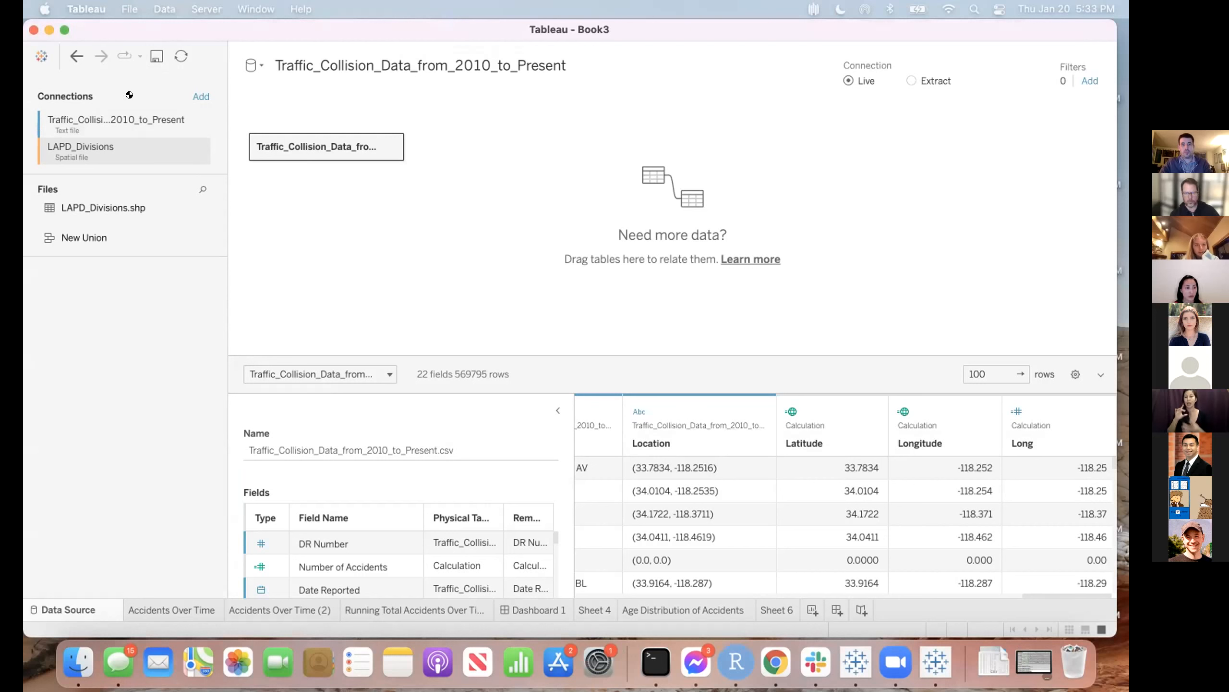
pyautogui.click(202, 95)
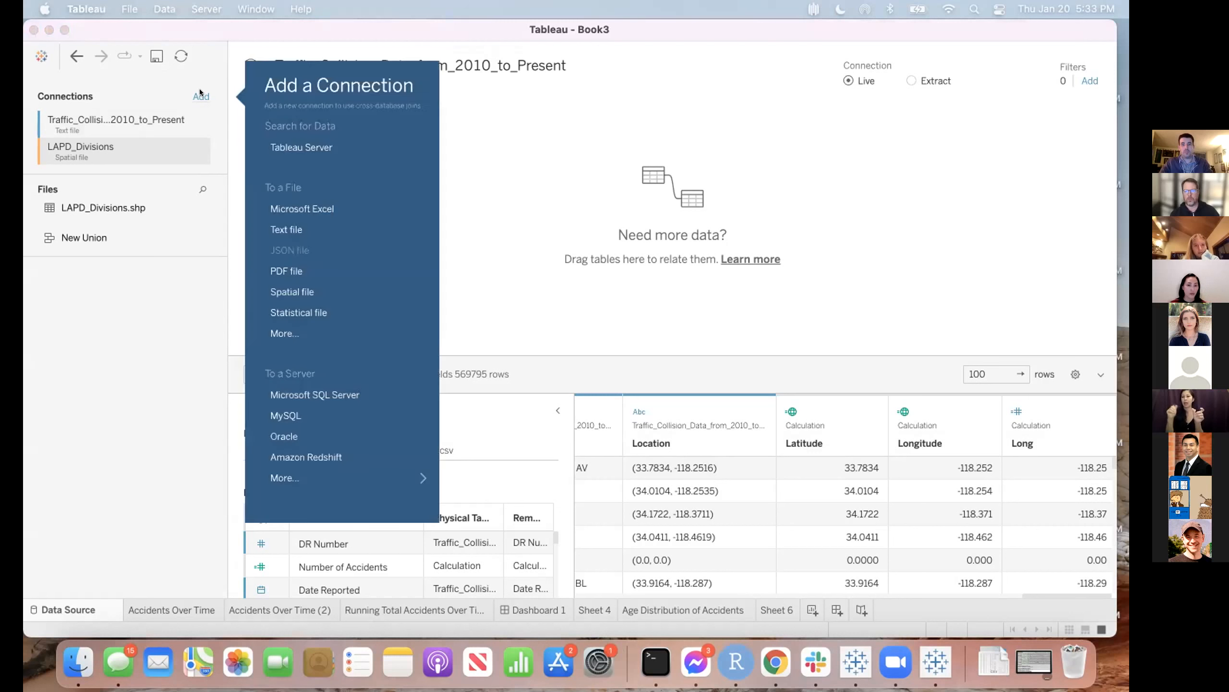
pyautogui.click(288, 283)
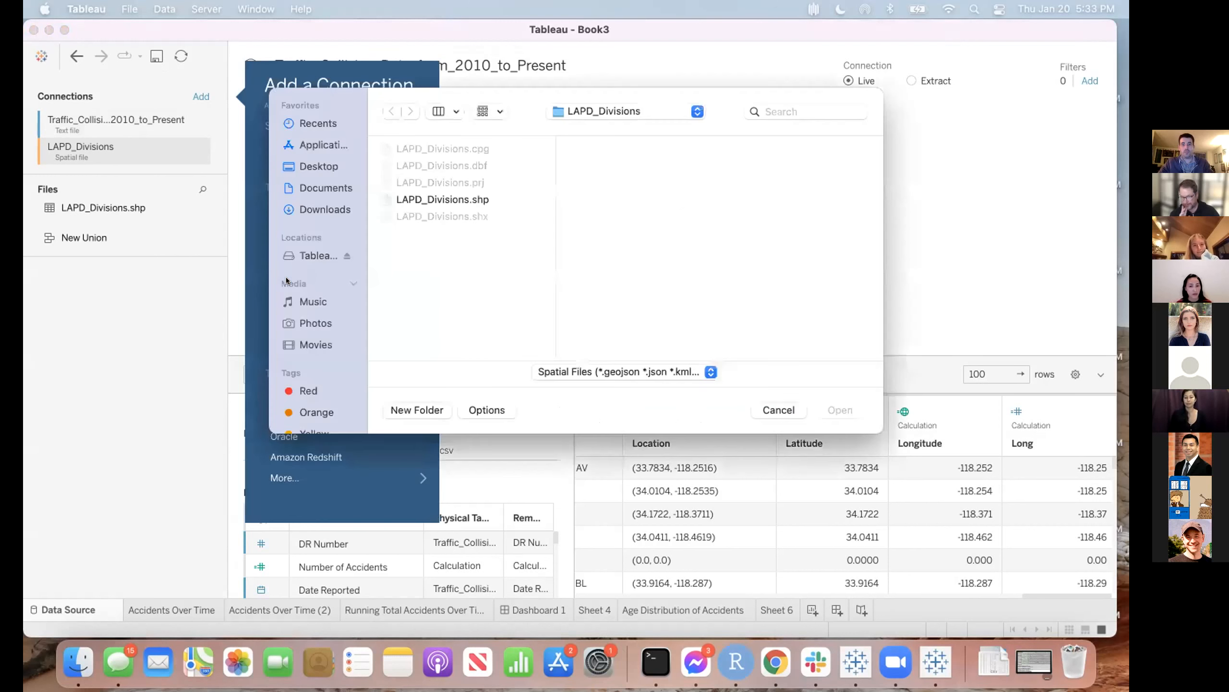
pyautogui.click(434, 200)
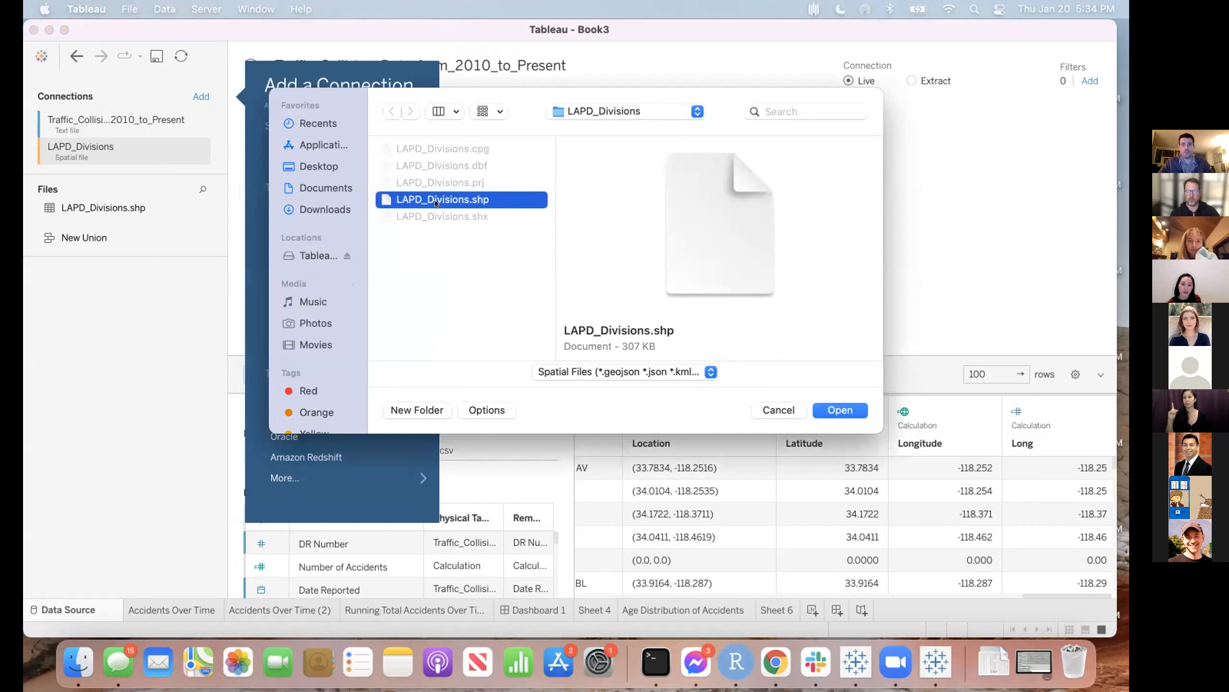
pyautogui.click(775, 411)
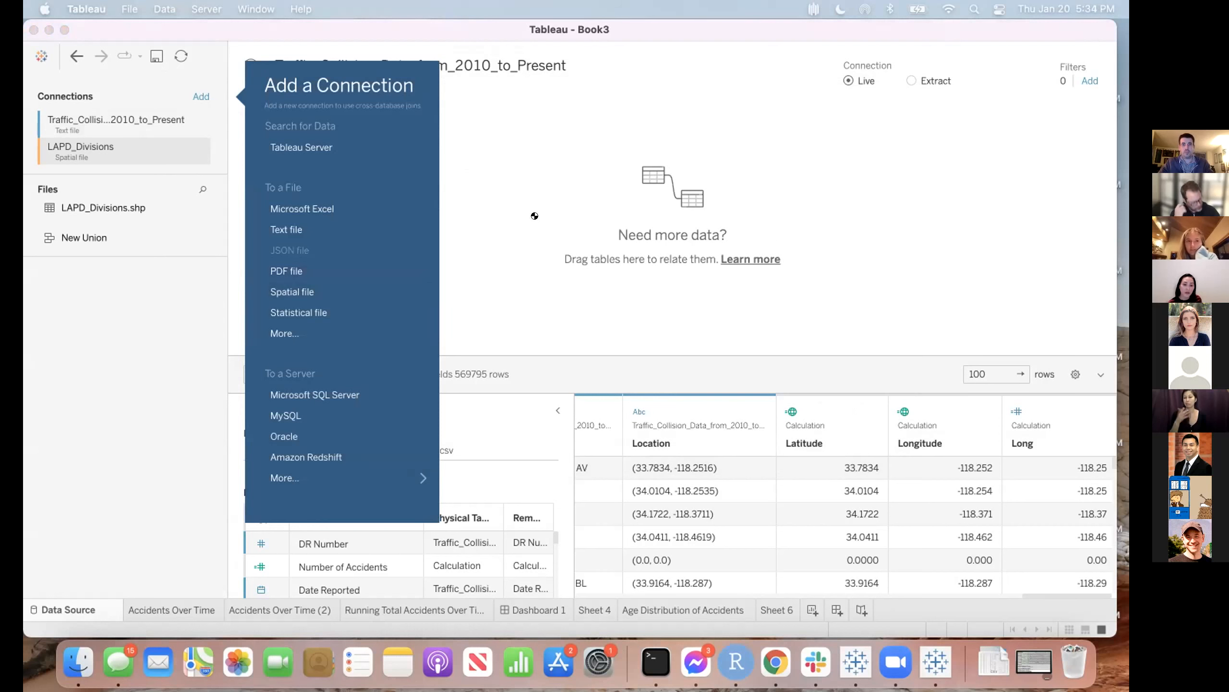
pyautogui.click(533, 213)
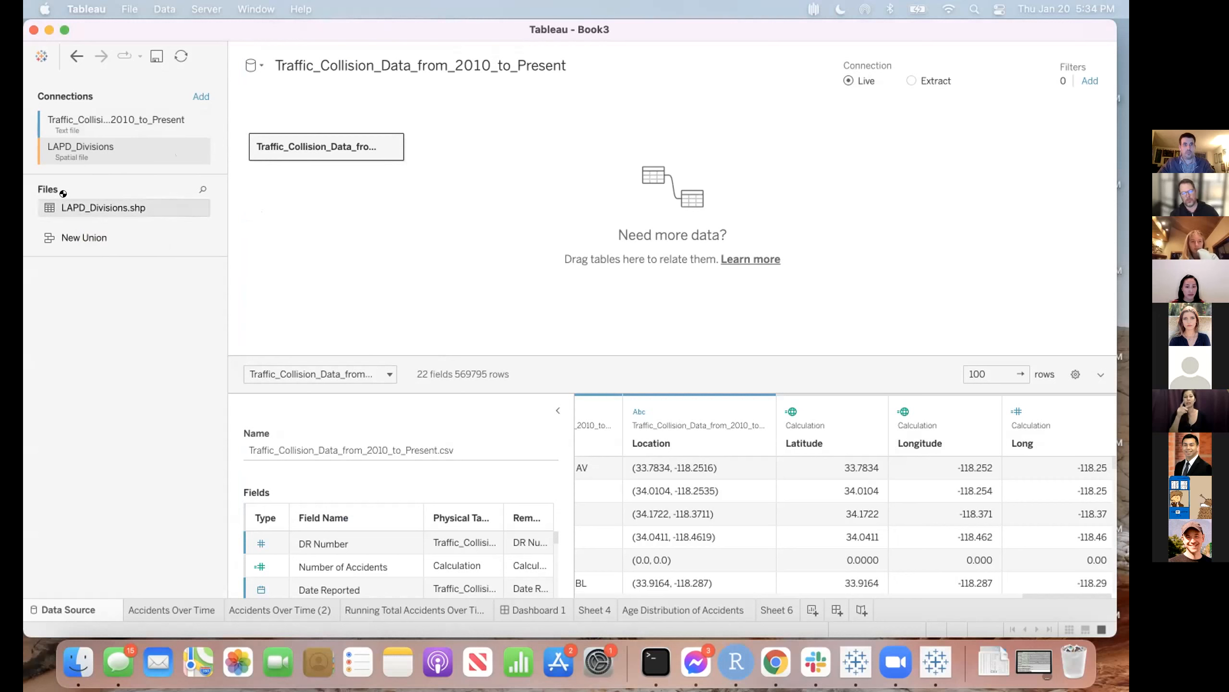
# - Relate LAPD_Divisions.shp to the traffic collision table by matching Area ID = Prec, and check the joined table's preview
pyautogui.moveTo(78, 206); pyautogui.dragTo(510, 152)
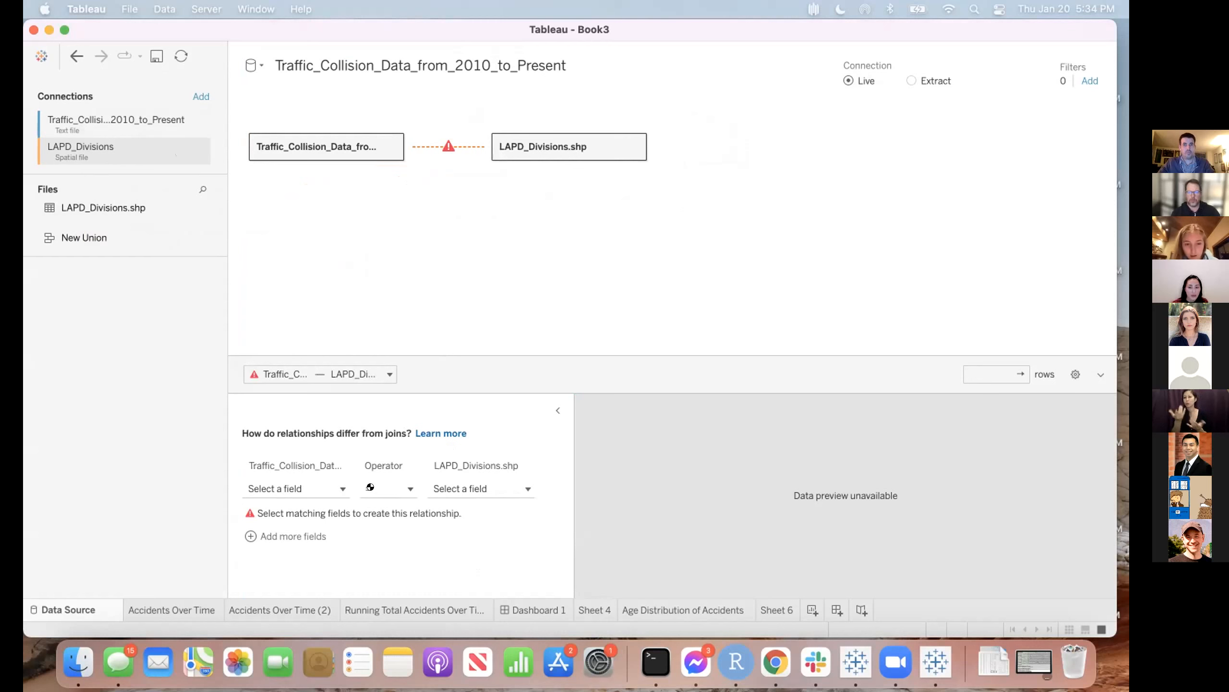
pyautogui.click(298, 488)
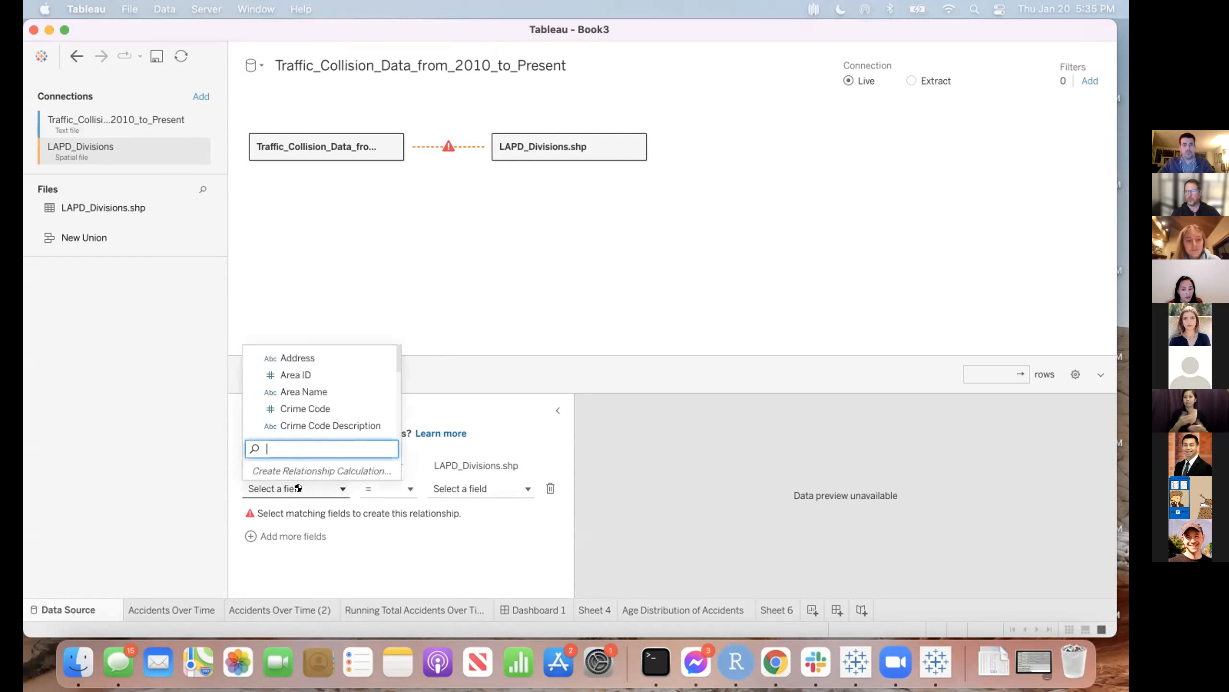
pyautogui.click(299, 376)
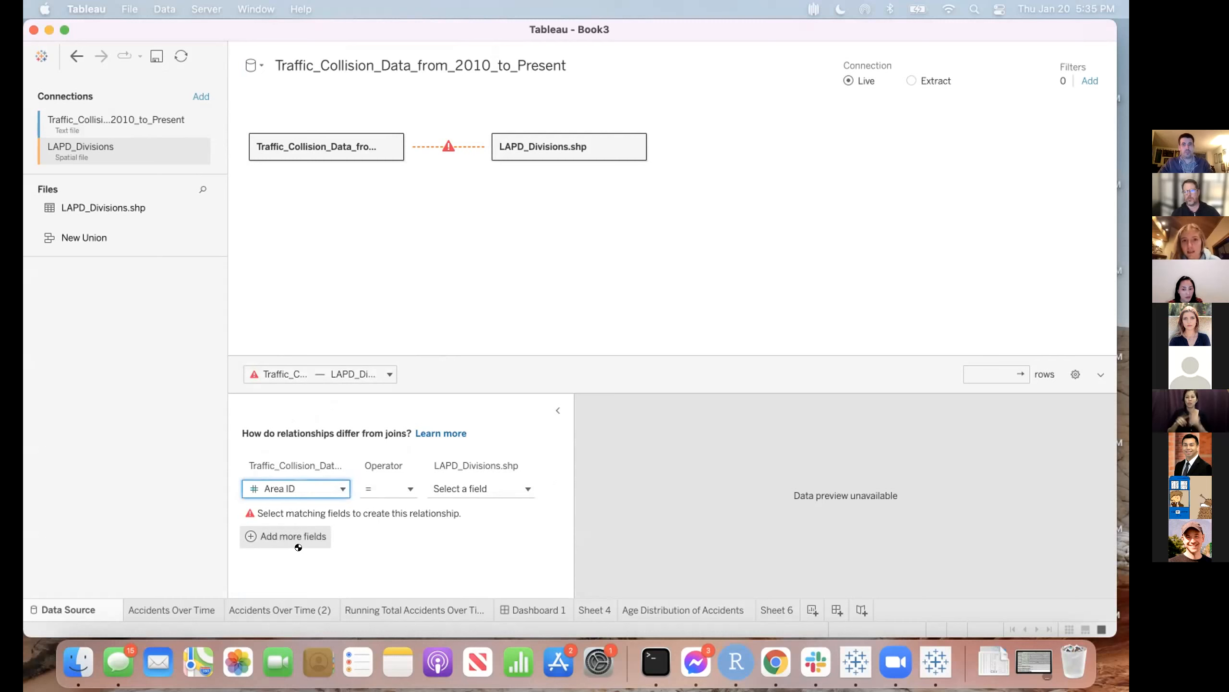
pyautogui.click(449, 487)
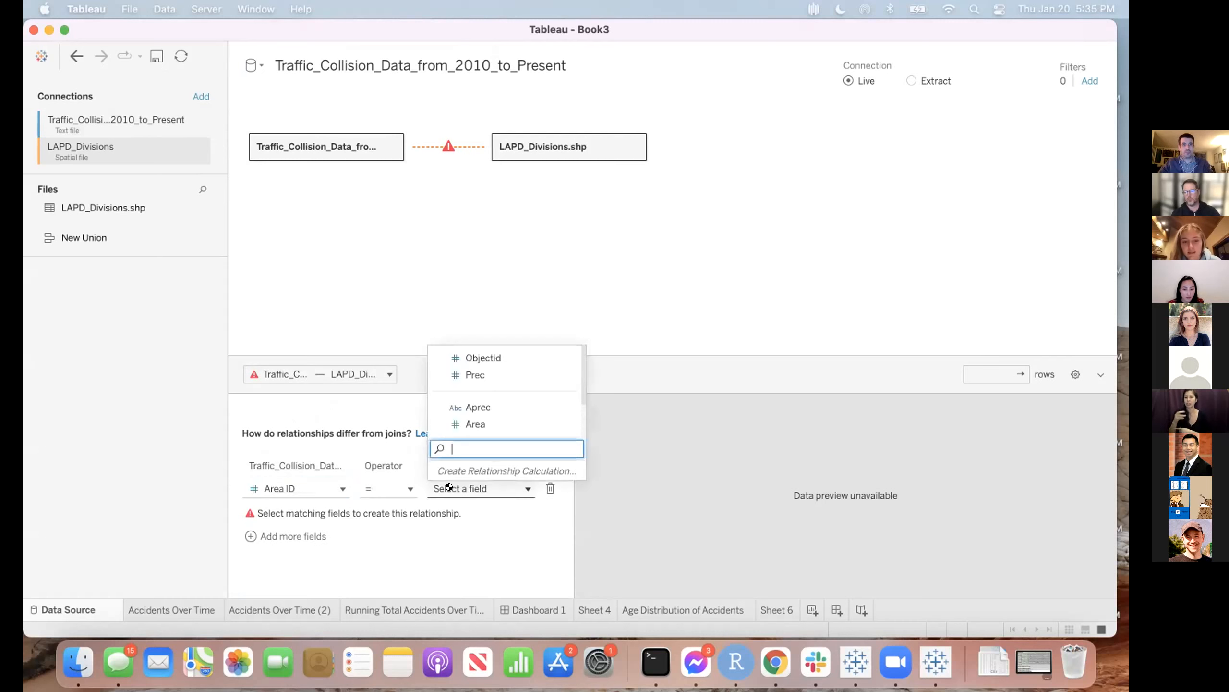
pyautogui.click(483, 369)
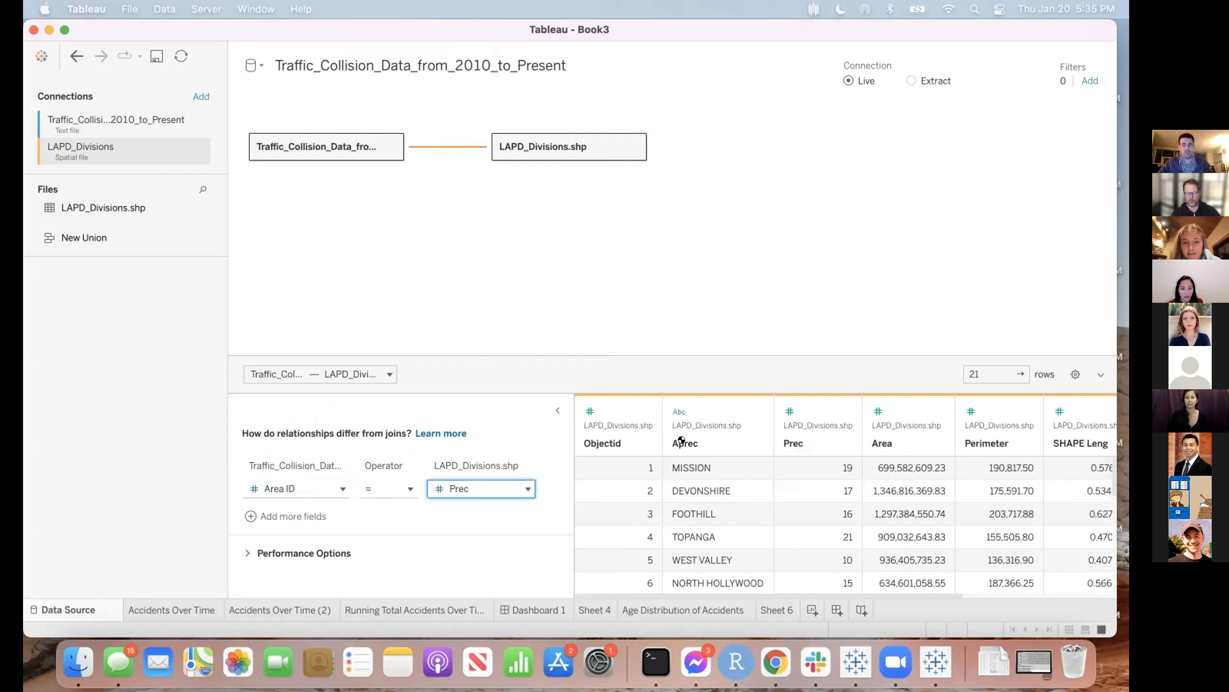
pyautogui.hscroll(5, 744, 471)
pyautogui.hscroll(-5, 744, 471)
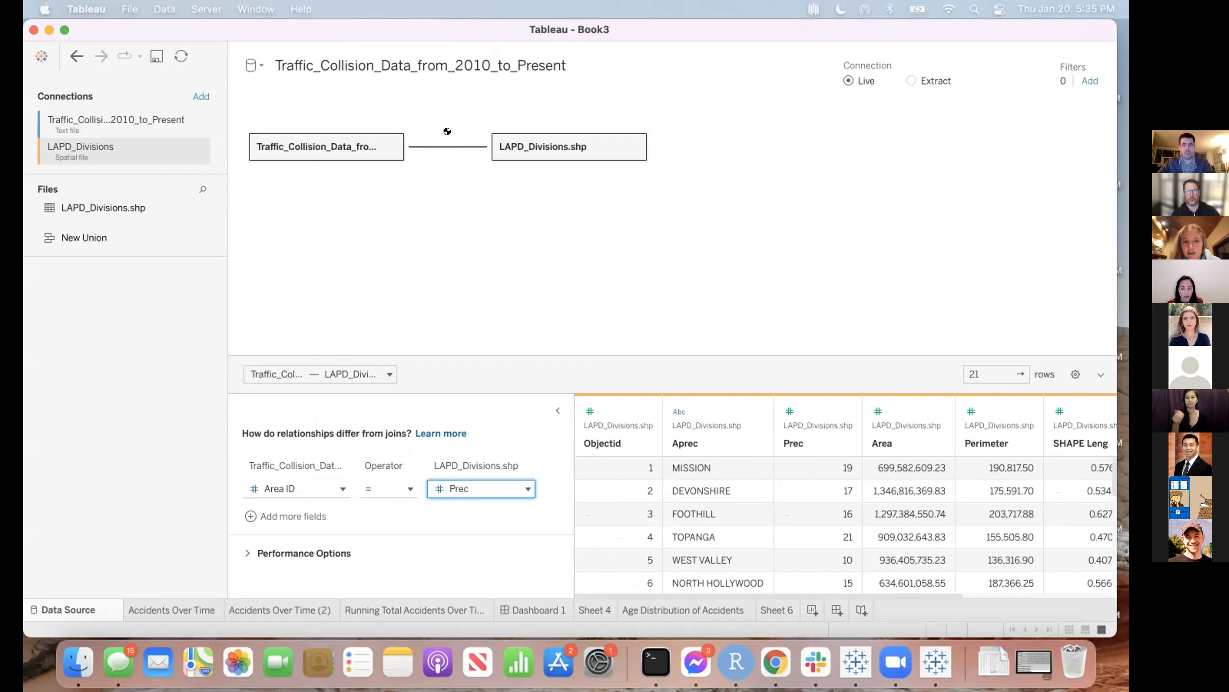
pyautogui.moveTo(442, 144)
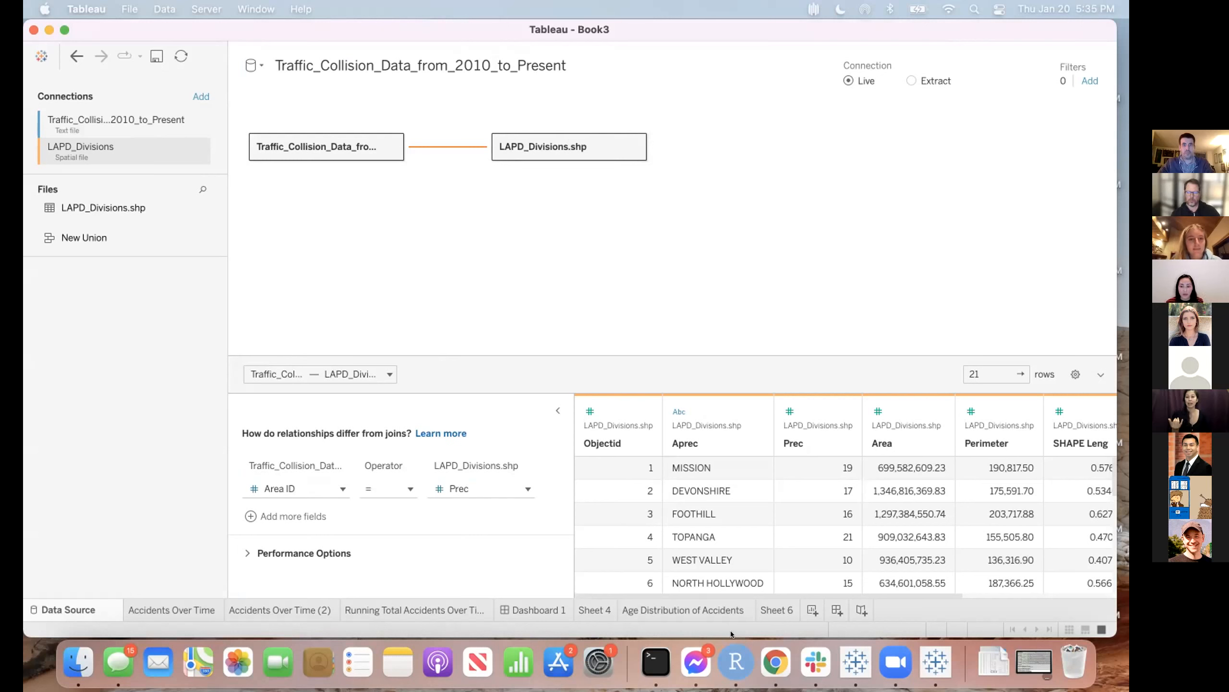
# - On Sheet 6, create a map from the Geometry field of LAPD_Divisions.shp
pyautogui.click(777, 610)
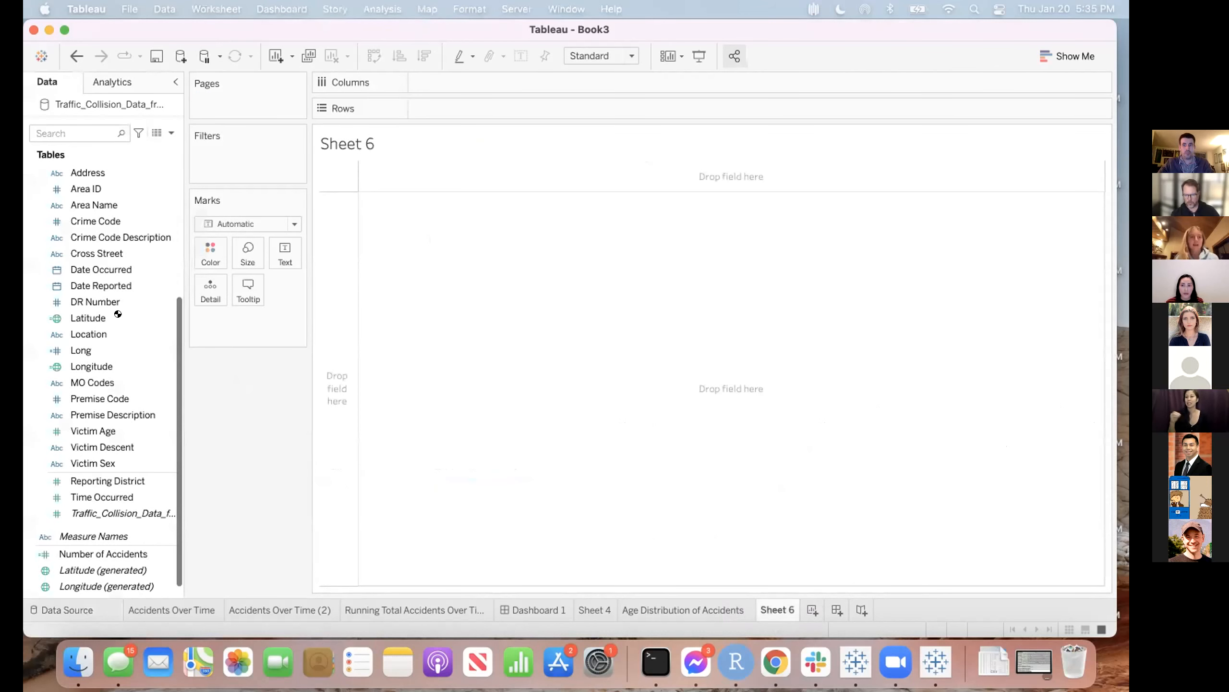
pyautogui.scroll(3, 118, 313)
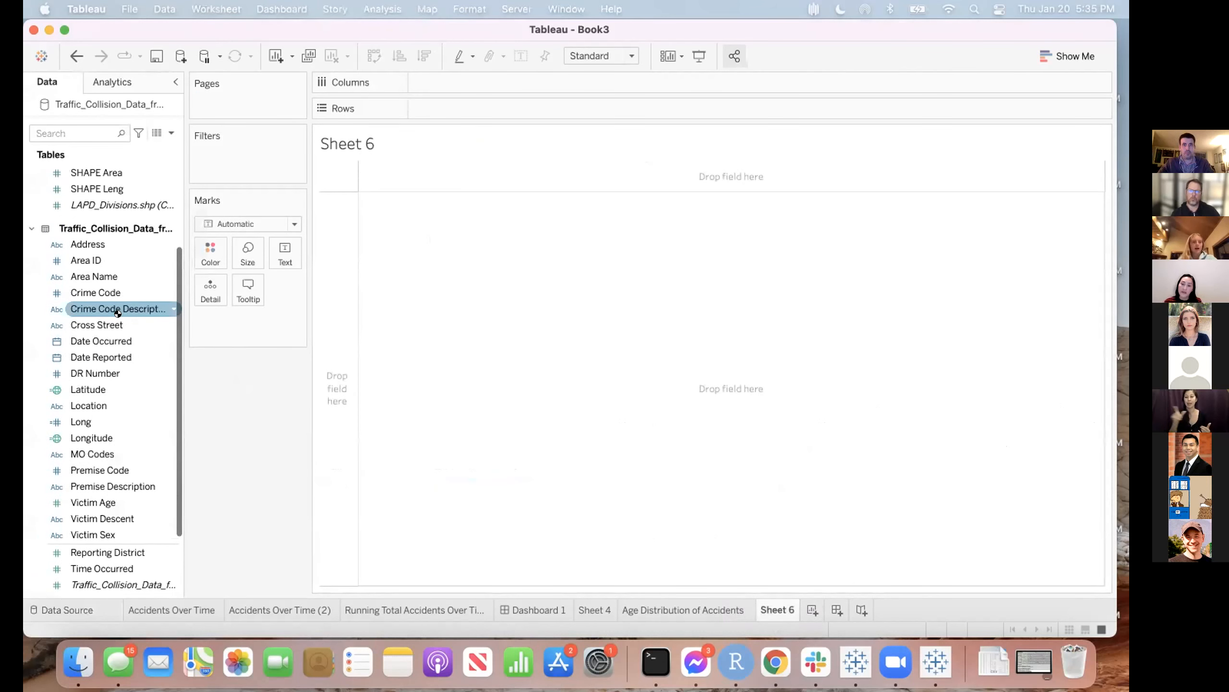
pyautogui.scroll(-3, 117, 314)
pyautogui.scroll(2, 110, 310)
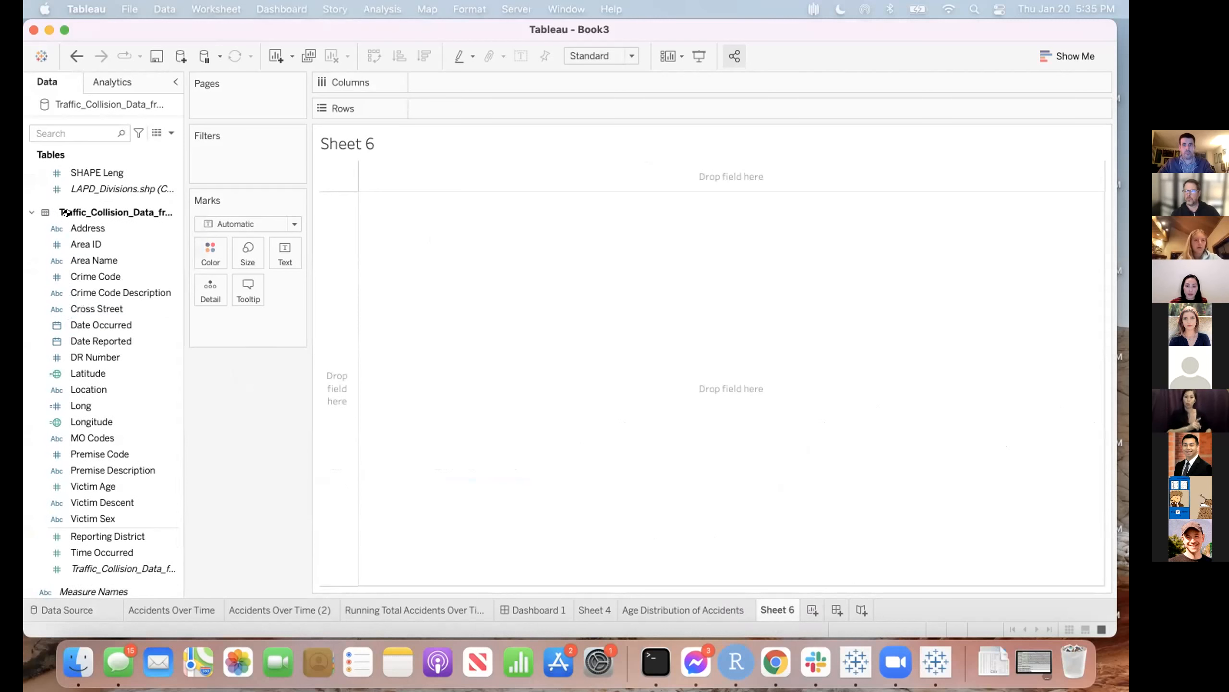
pyautogui.scroll(6, 106, 216)
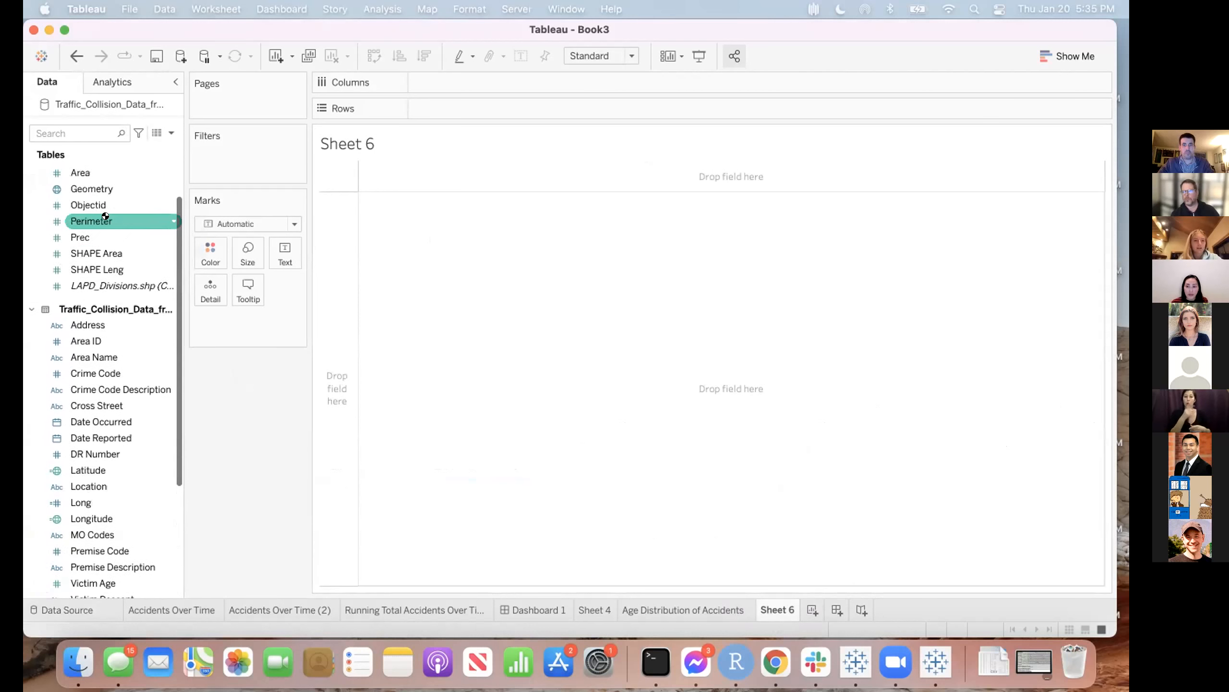
pyautogui.scroll(2, 106, 216)
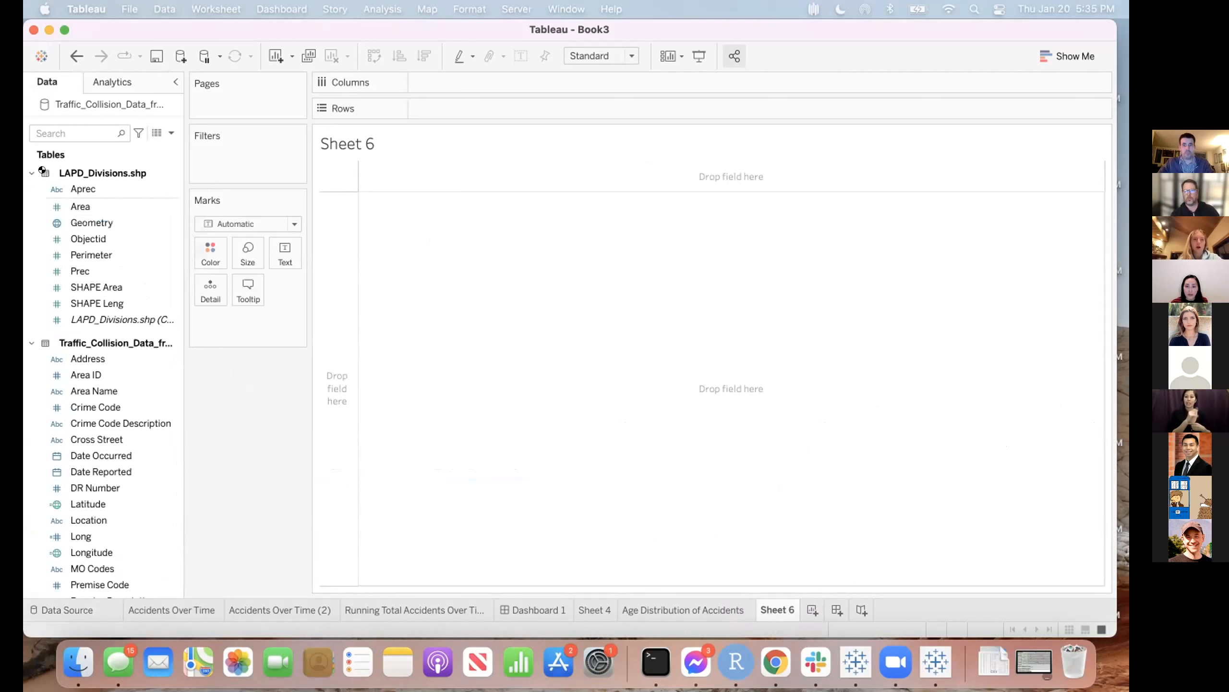
pyautogui.doubleClick(100, 218)
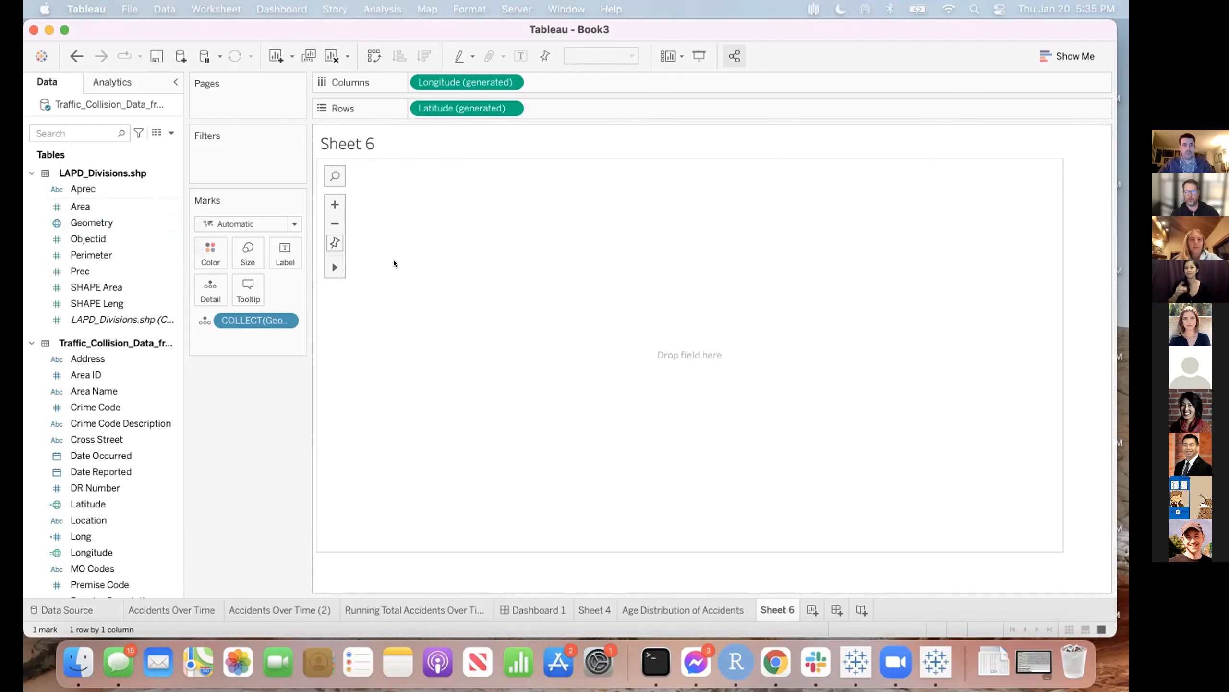
# - Switch to the intro_to_tableau_workshop workbook, open the LAPD Divisions Accidents map, and check which background map style it uses
pyautogui.hotkey('ctrl', 'Up')
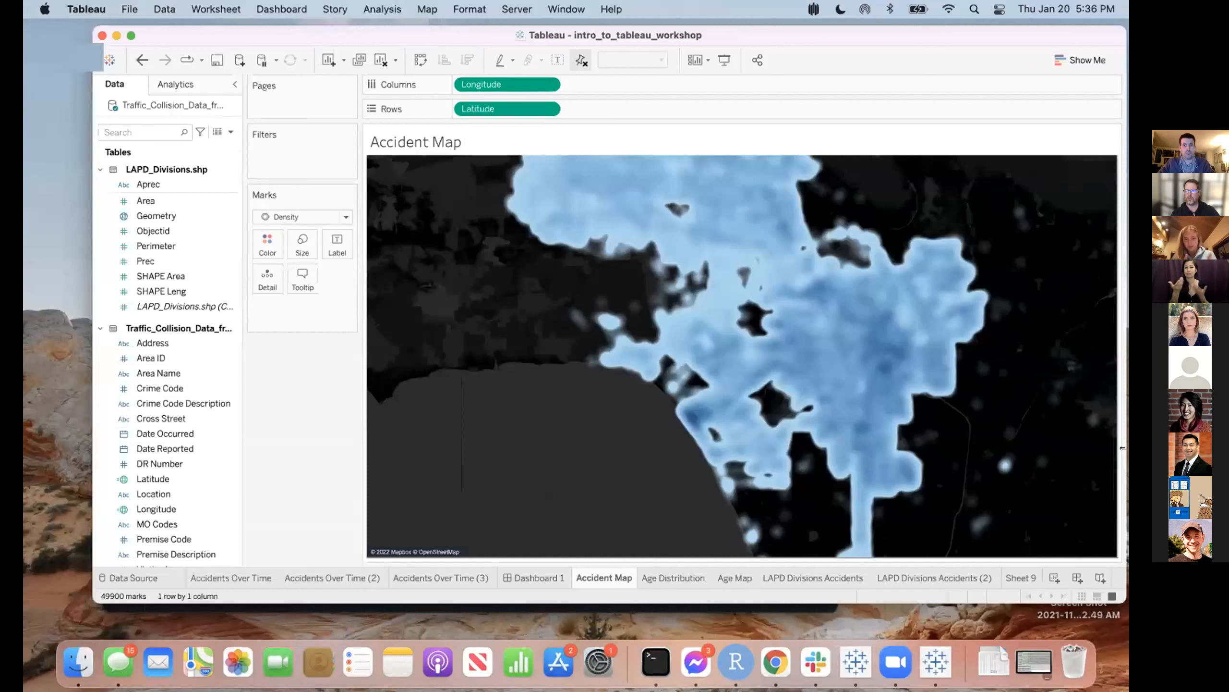
pyautogui.click(796, 610)
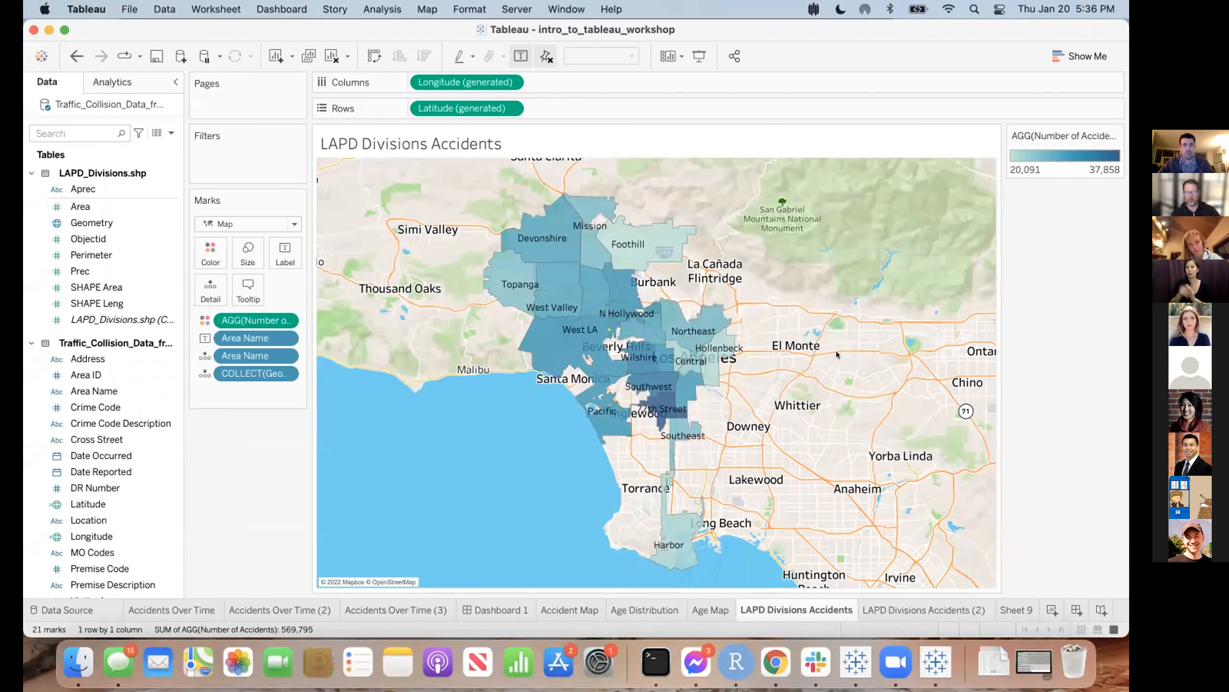
pyautogui.moveTo(835, 350)
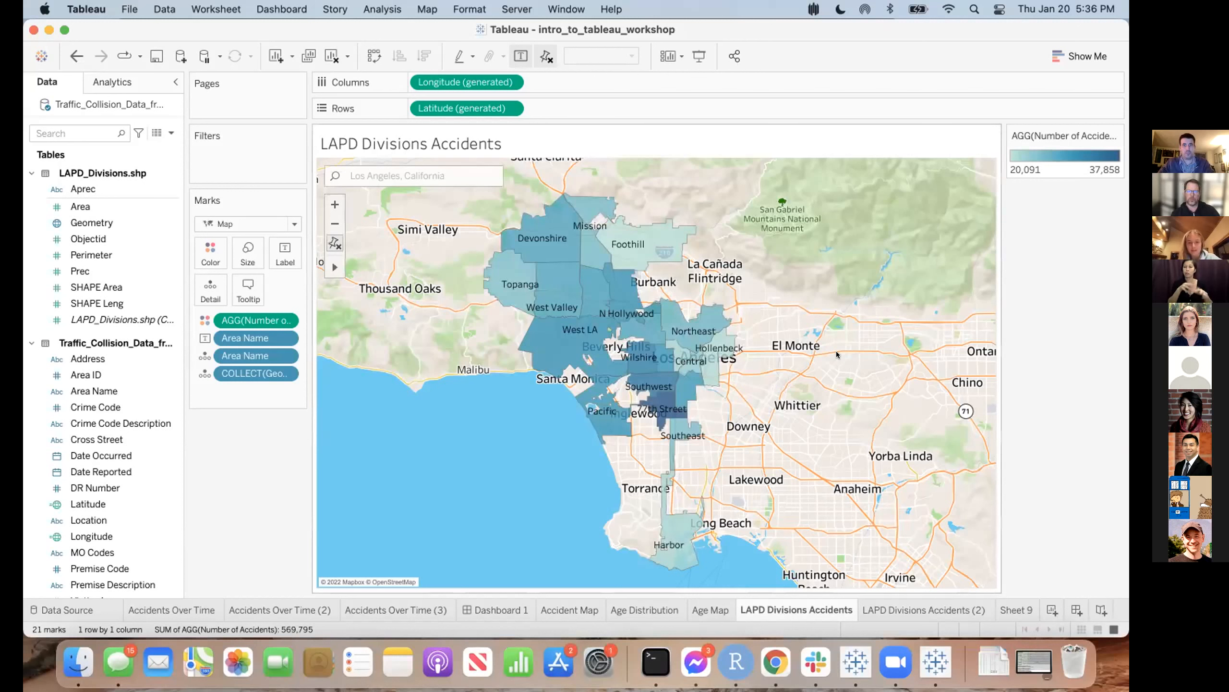
pyautogui.click(421, 8)
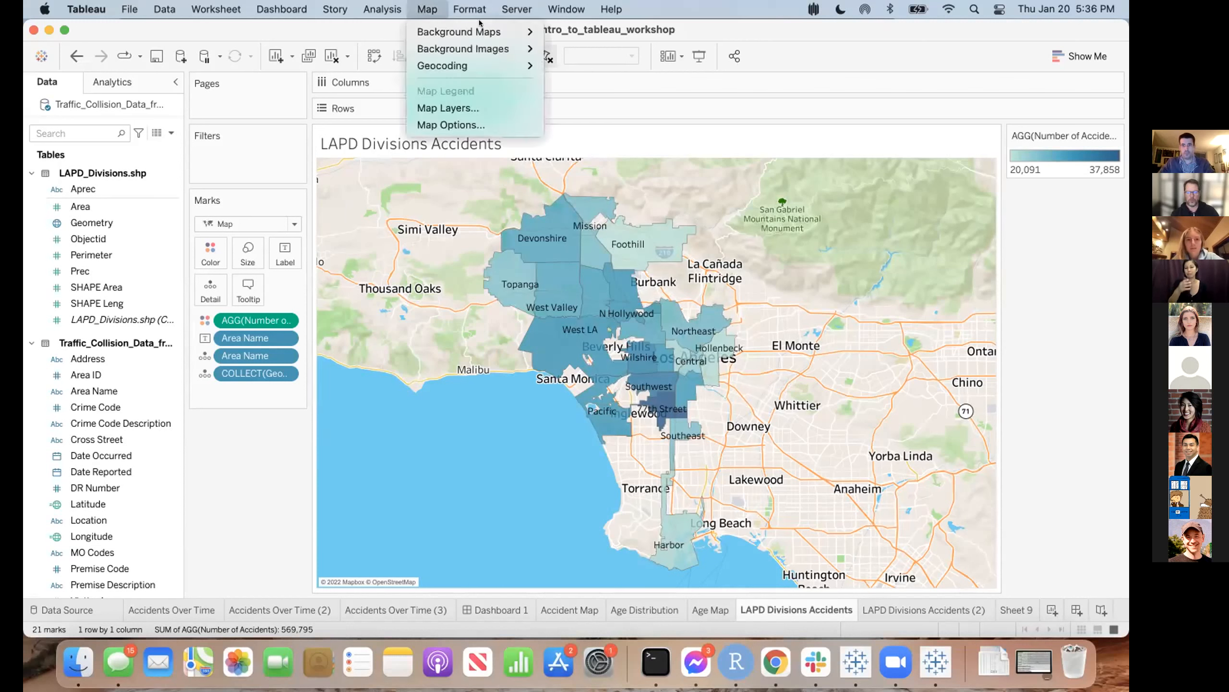
pyautogui.moveTo(480, 31)
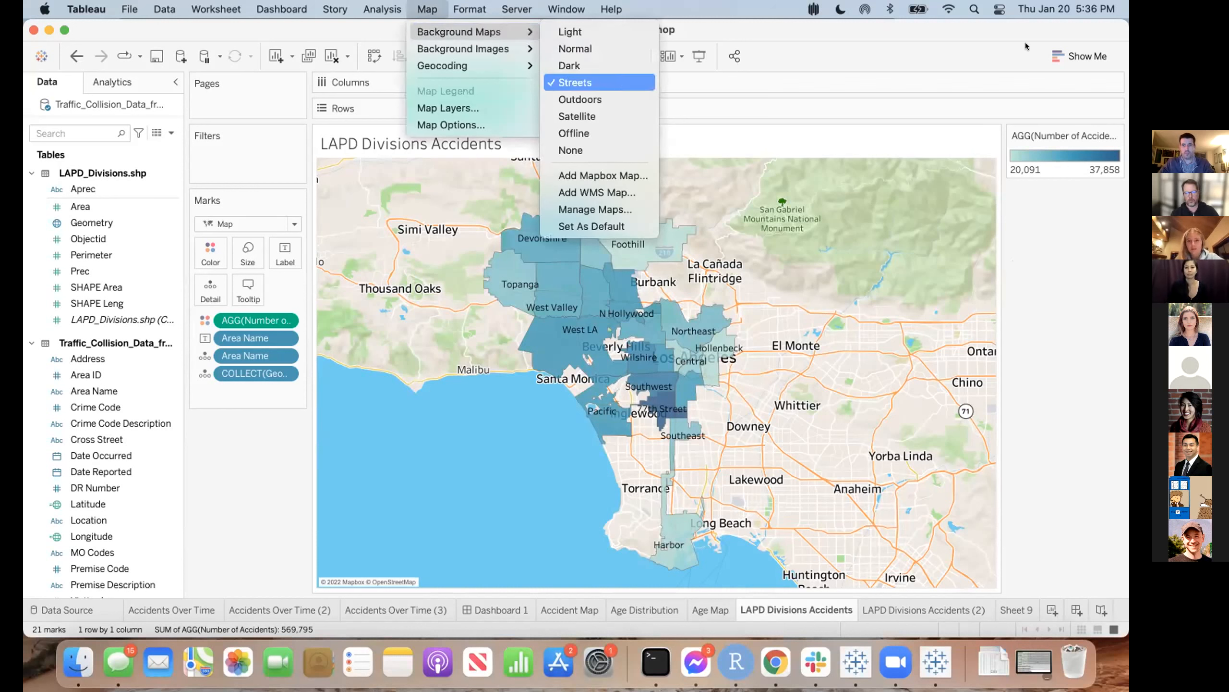
pyautogui.click(984, 321)
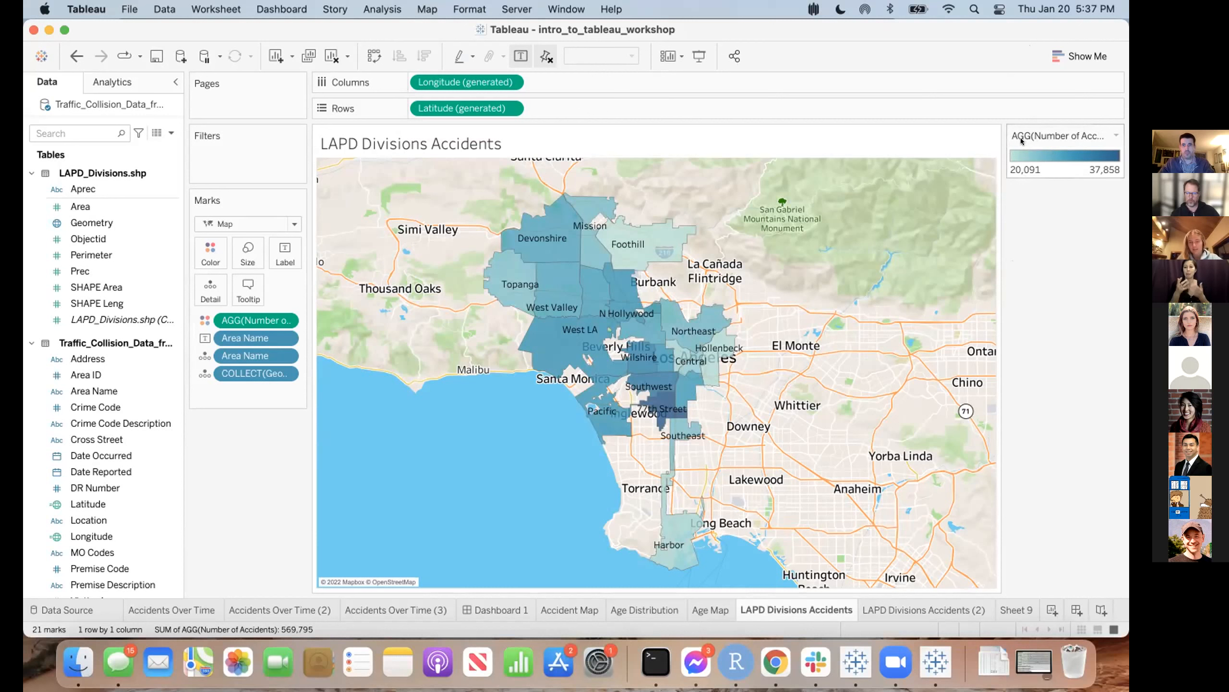
# - Review the collision table's fields, Number of Accidents and the generated coordinates used for the LAPD Divisions Accidents map
pyautogui.click(55, 361)
pyautogui.scroll(-5, 55, 363)
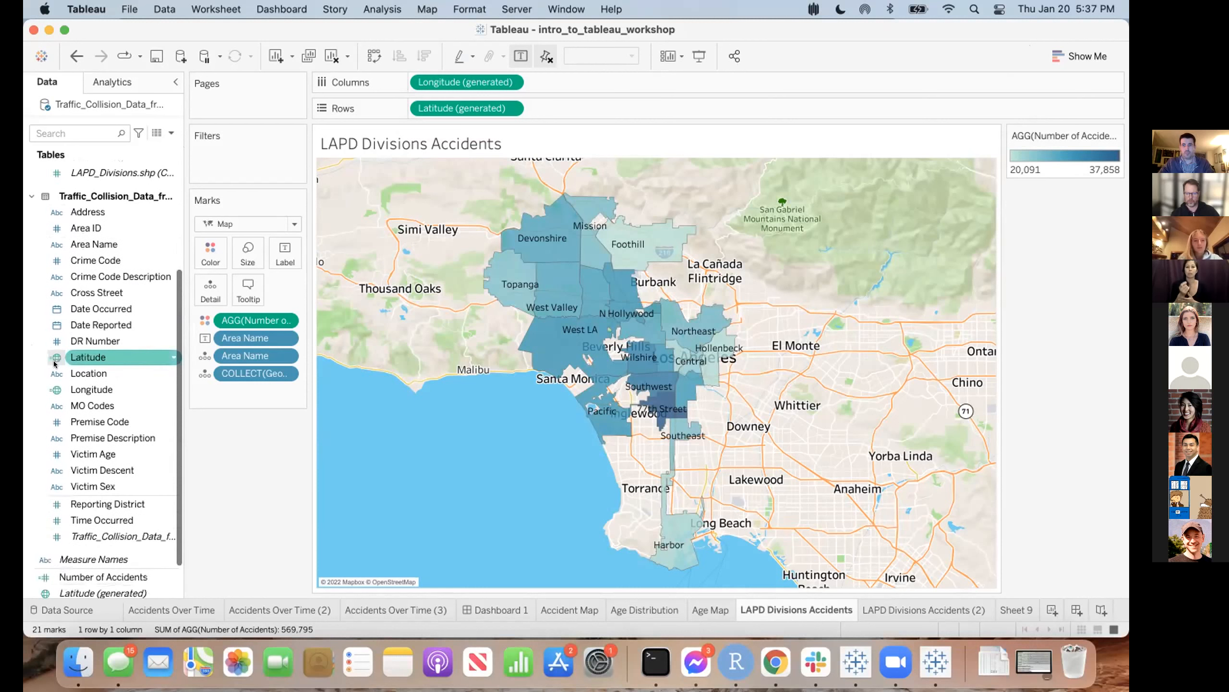
pyautogui.scroll(-2, 54, 363)
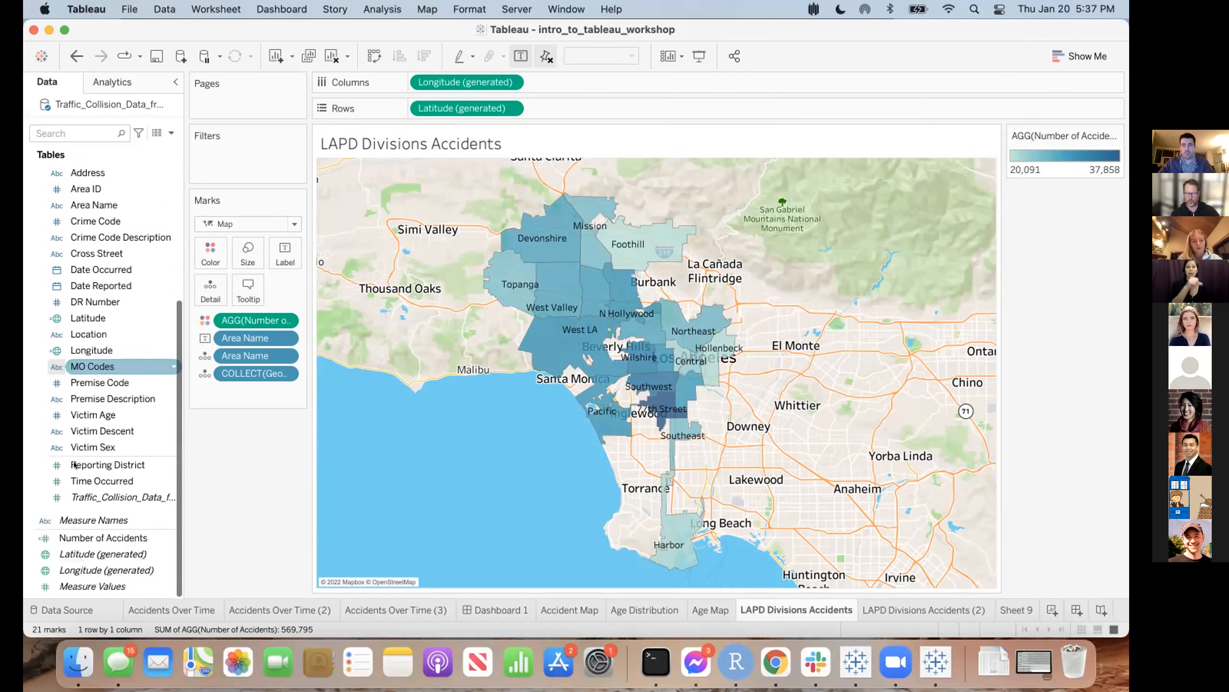
pyautogui.click(64, 537)
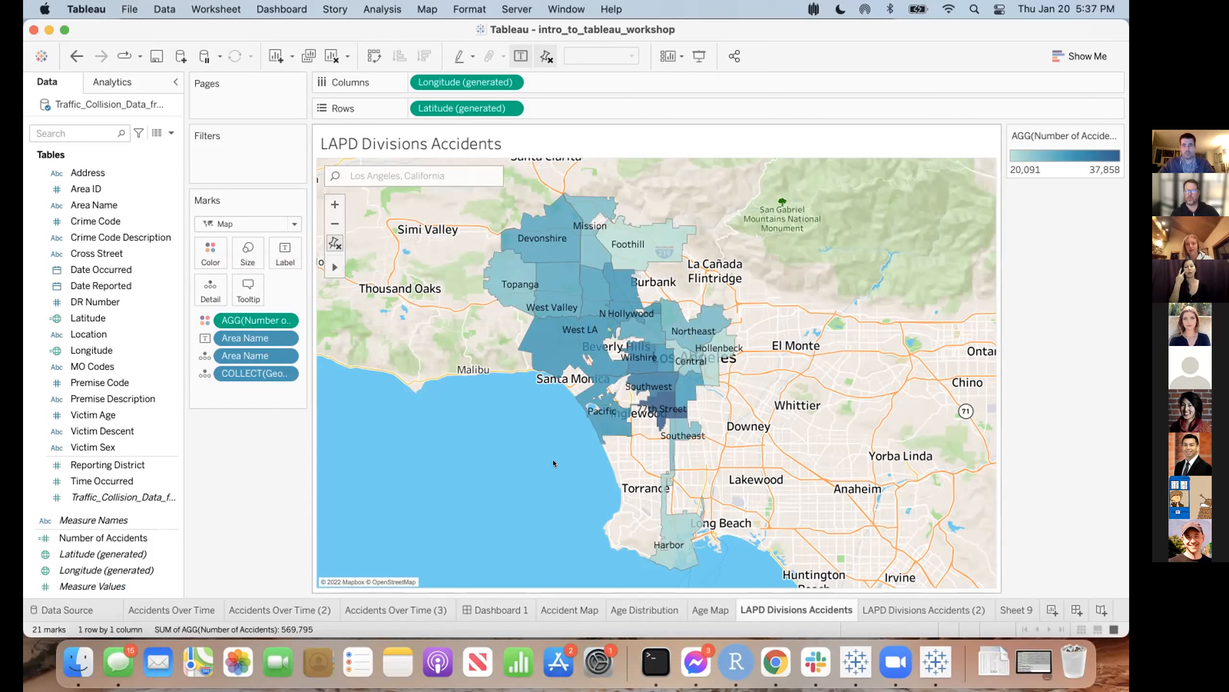
pyautogui.moveTo(678, 406)
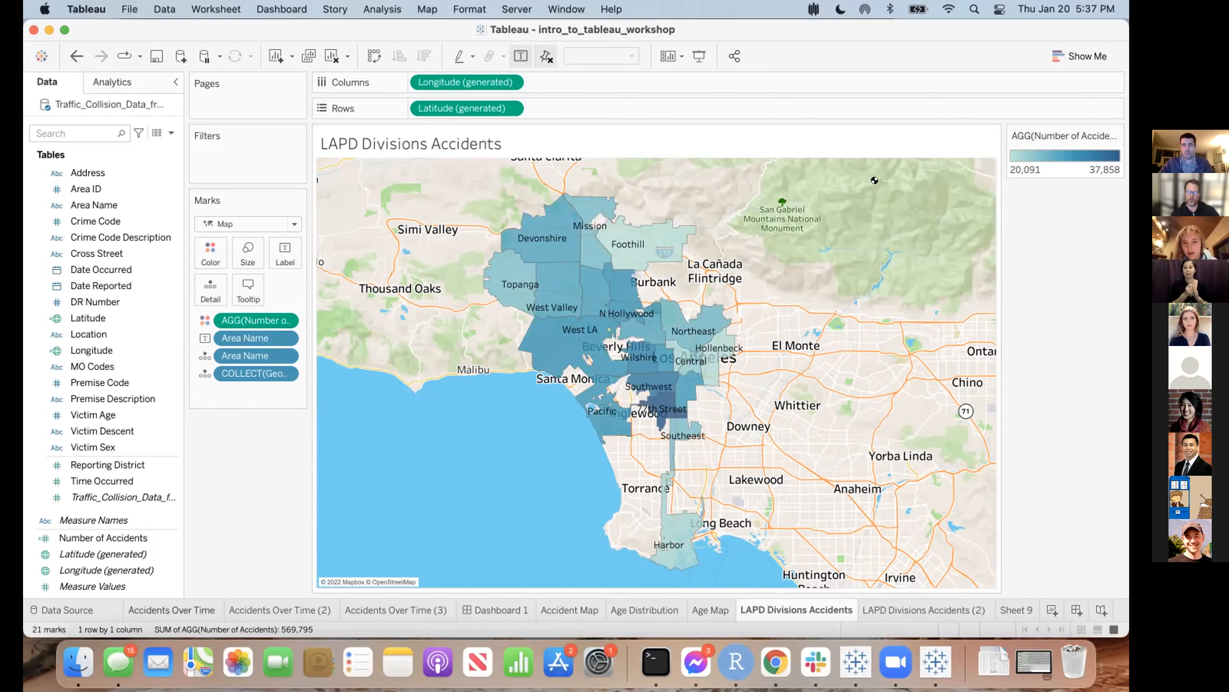
# - Inspect the relationship between the two tables on the data source page, and return to the LAPD Divisions Accidents map to examine the division tooltips
pyautogui.click(173, 610)
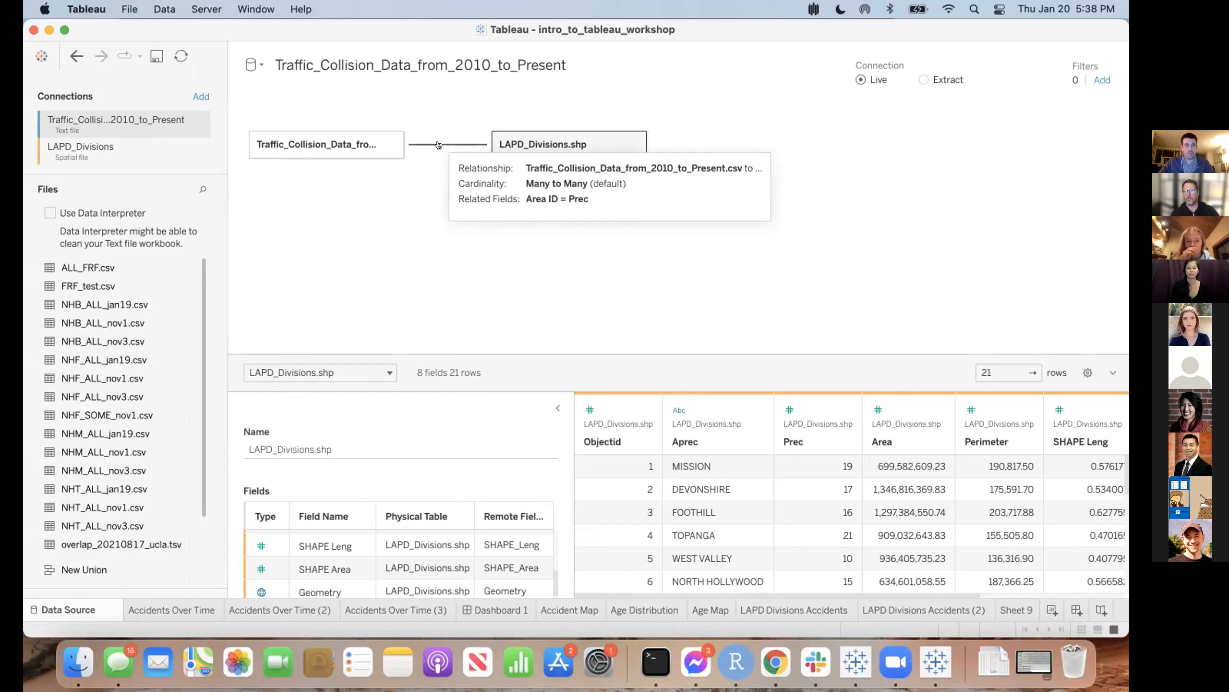
pyautogui.click(811, 608)
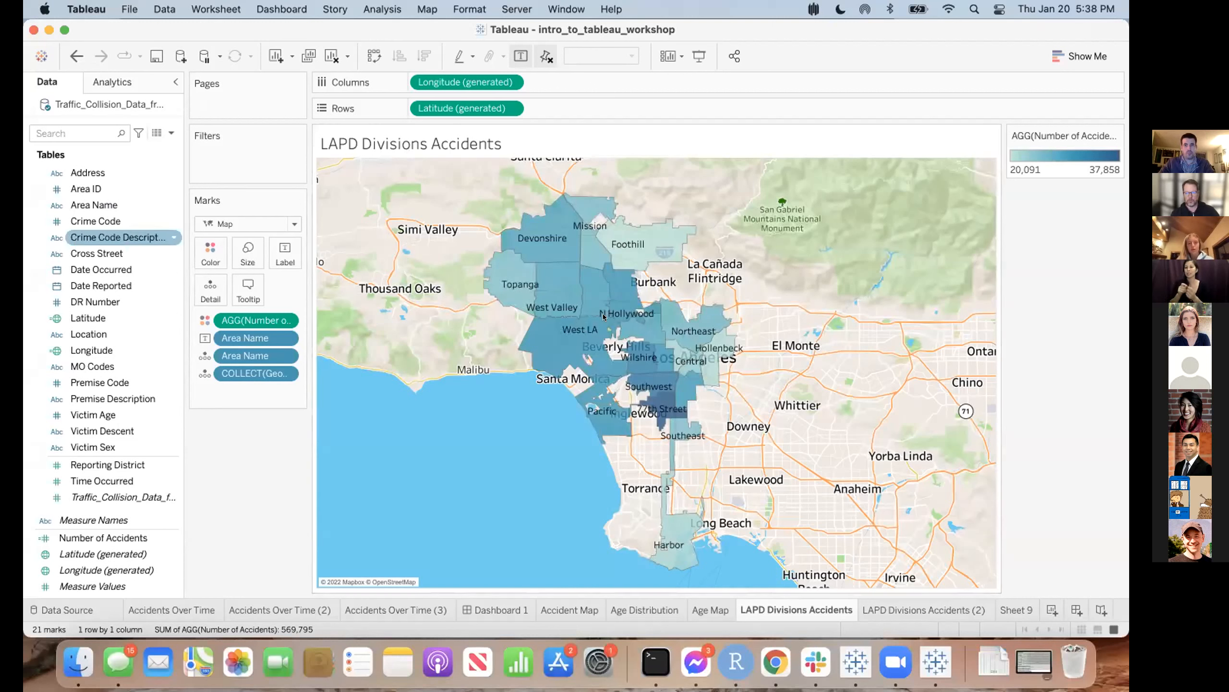
pyautogui.moveTo(579, 338)
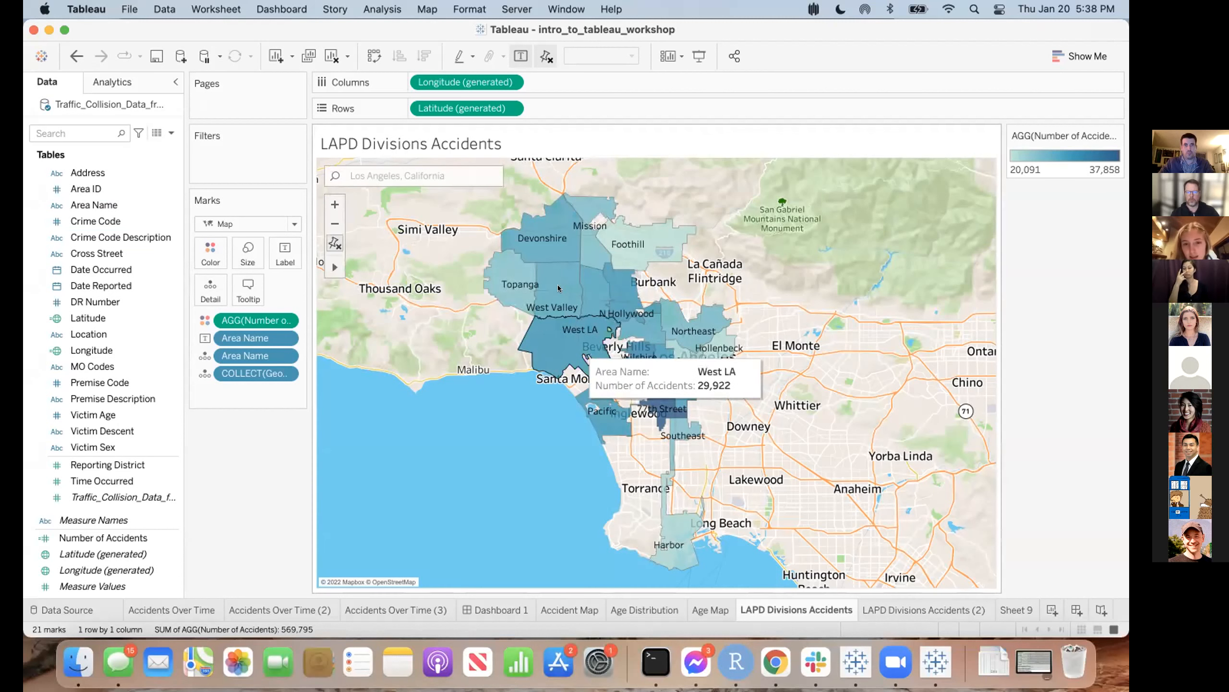
pyautogui.moveTo(635, 242)
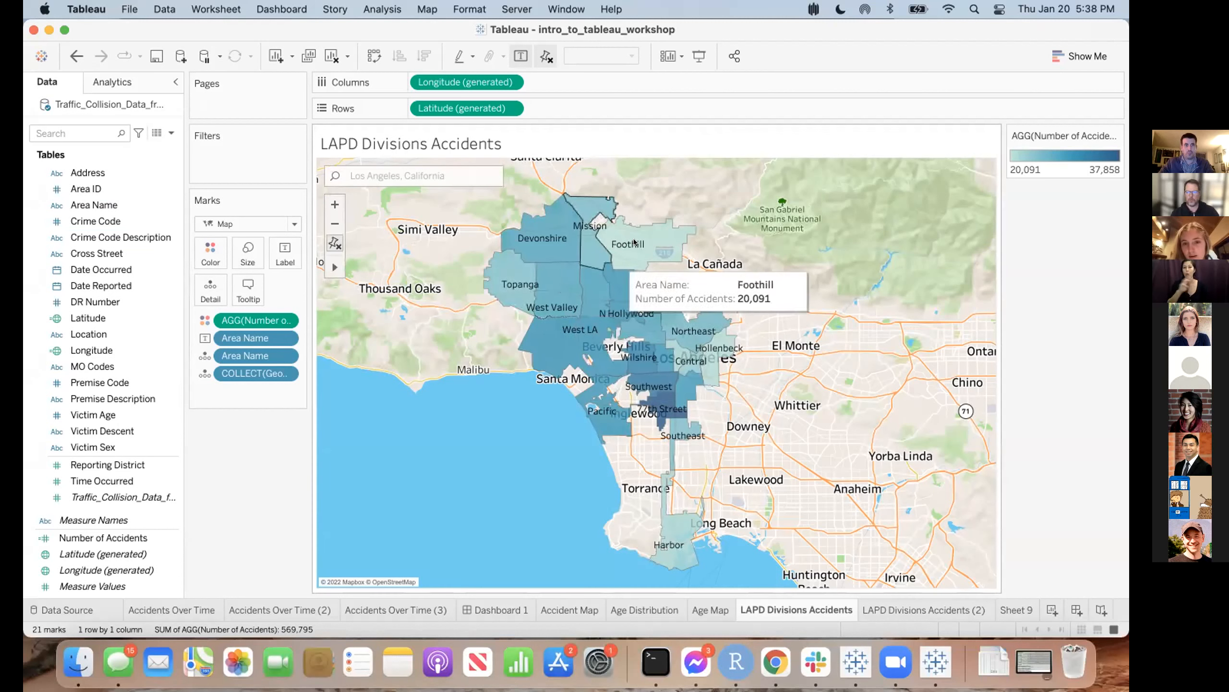
pyautogui.moveTo(666, 404)
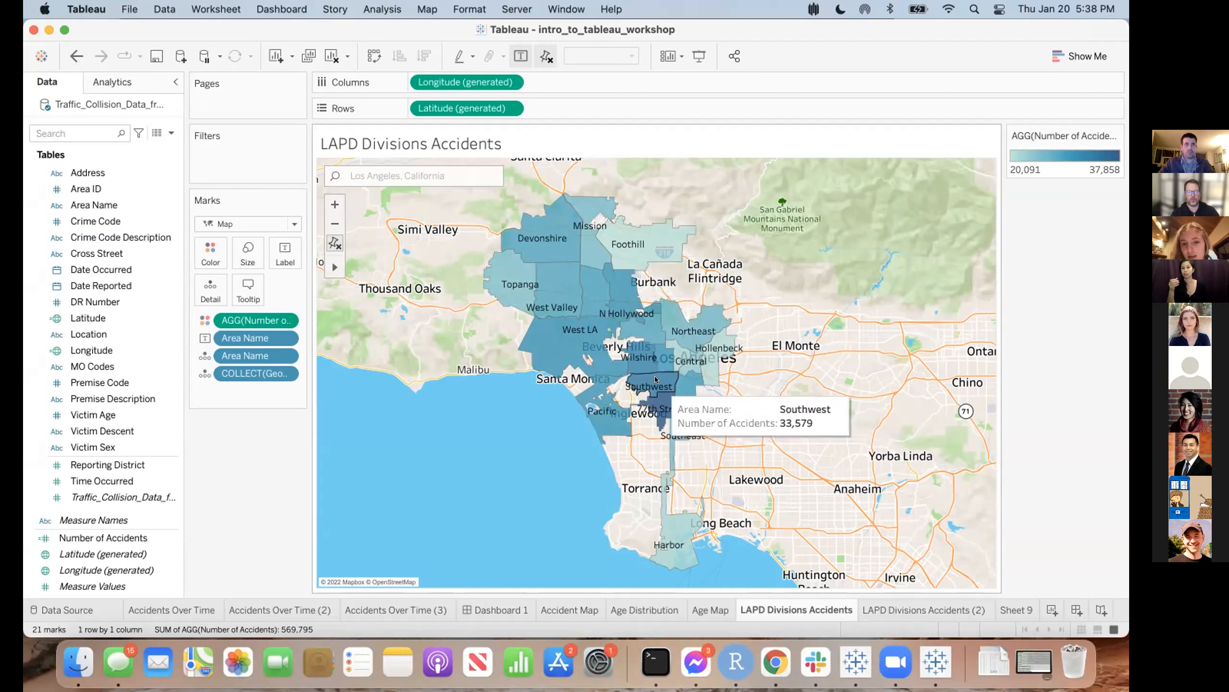
pyautogui.moveTo(708, 361)
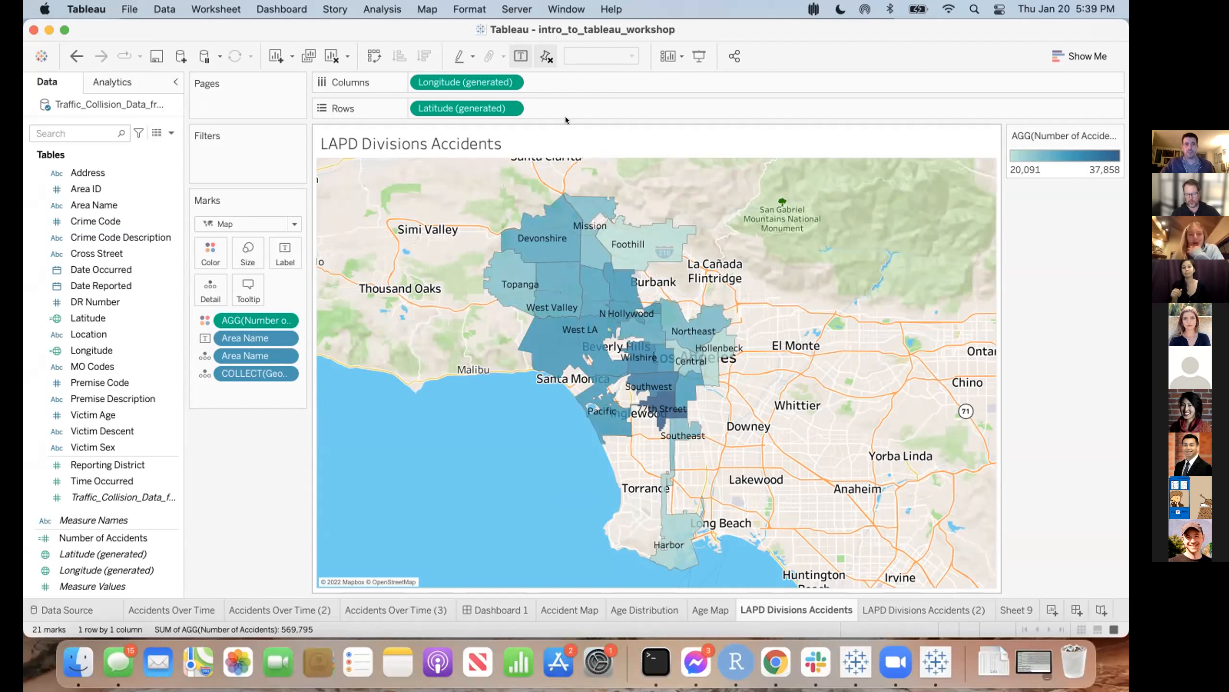
# - View the workshop workbook's data source page, and switch to the data source page of the Book3 workbook
pyautogui.click(97, 570)
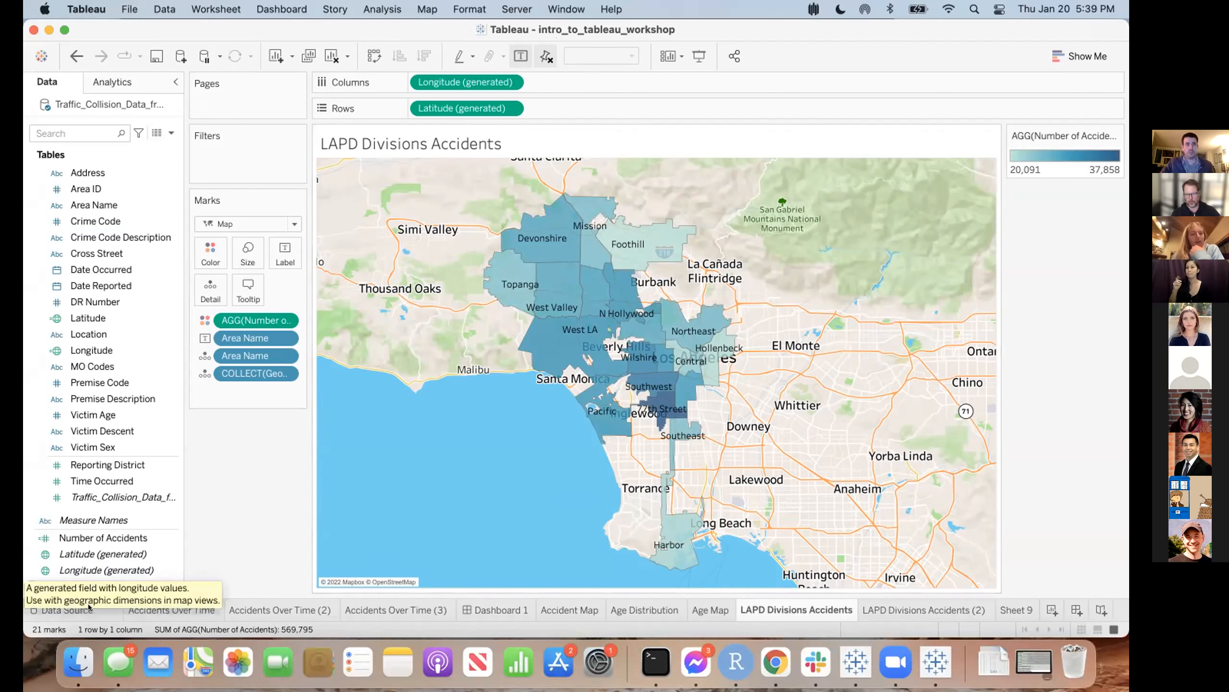
pyautogui.click(92, 519)
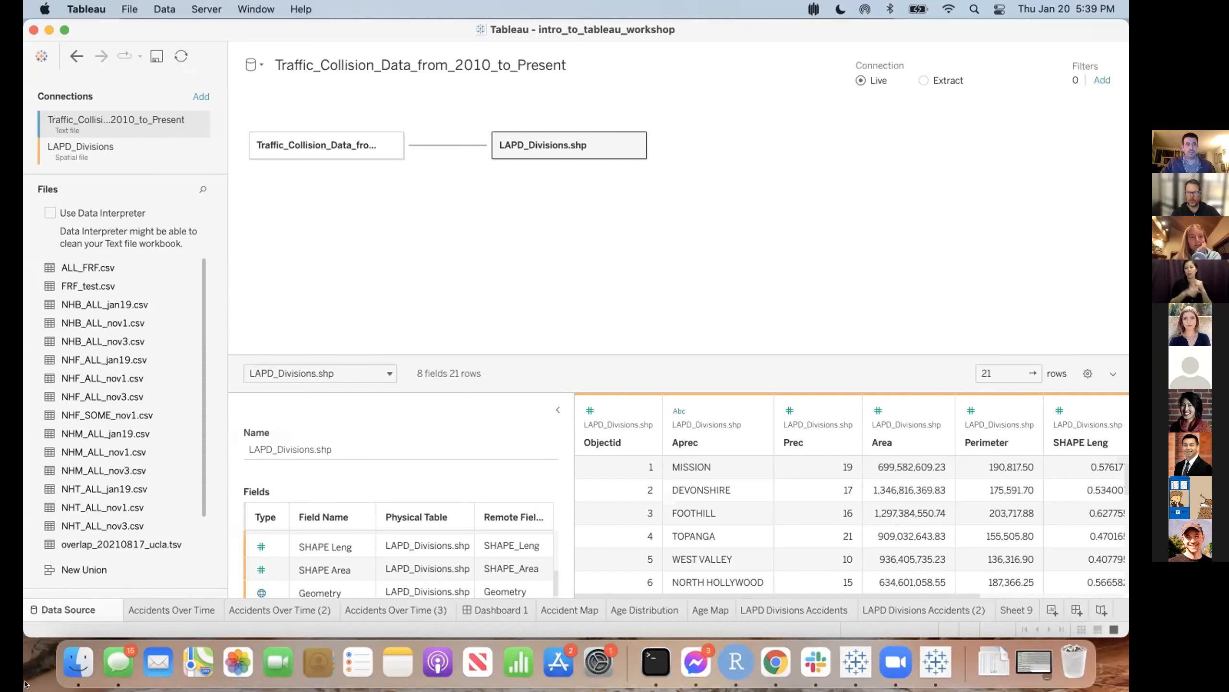
pyautogui.hotkey('ctrl', 'Up')
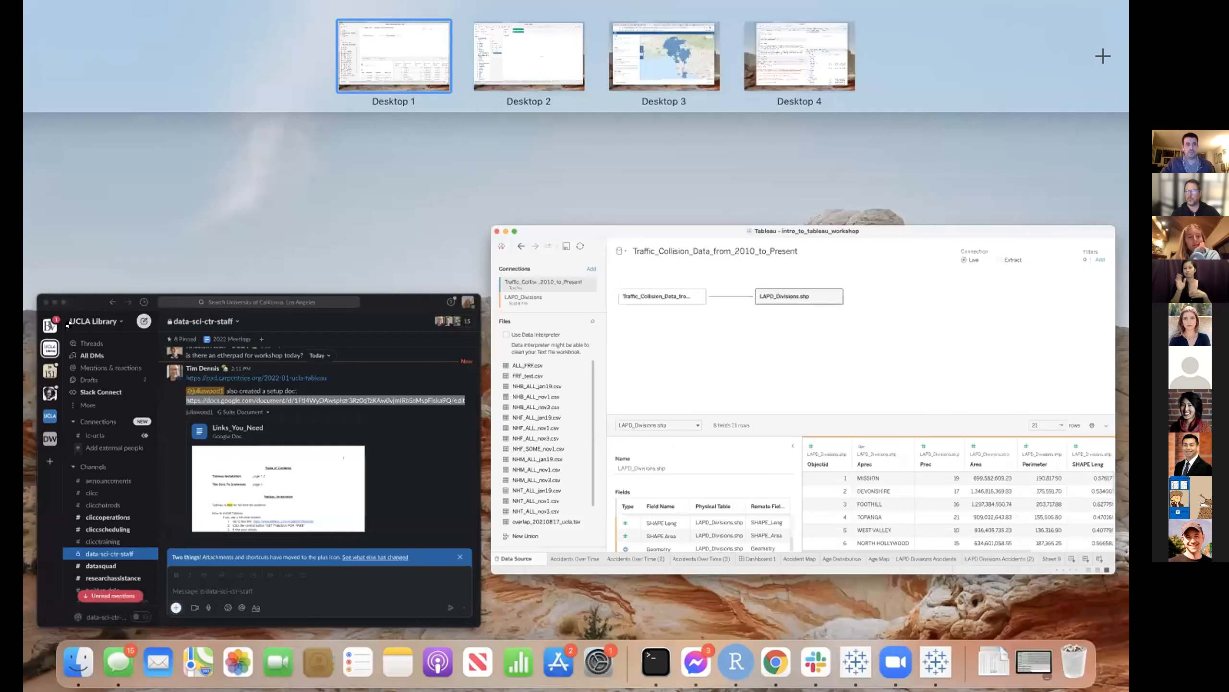
pyautogui.click(528, 56)
pyautogui.click(77, 609)
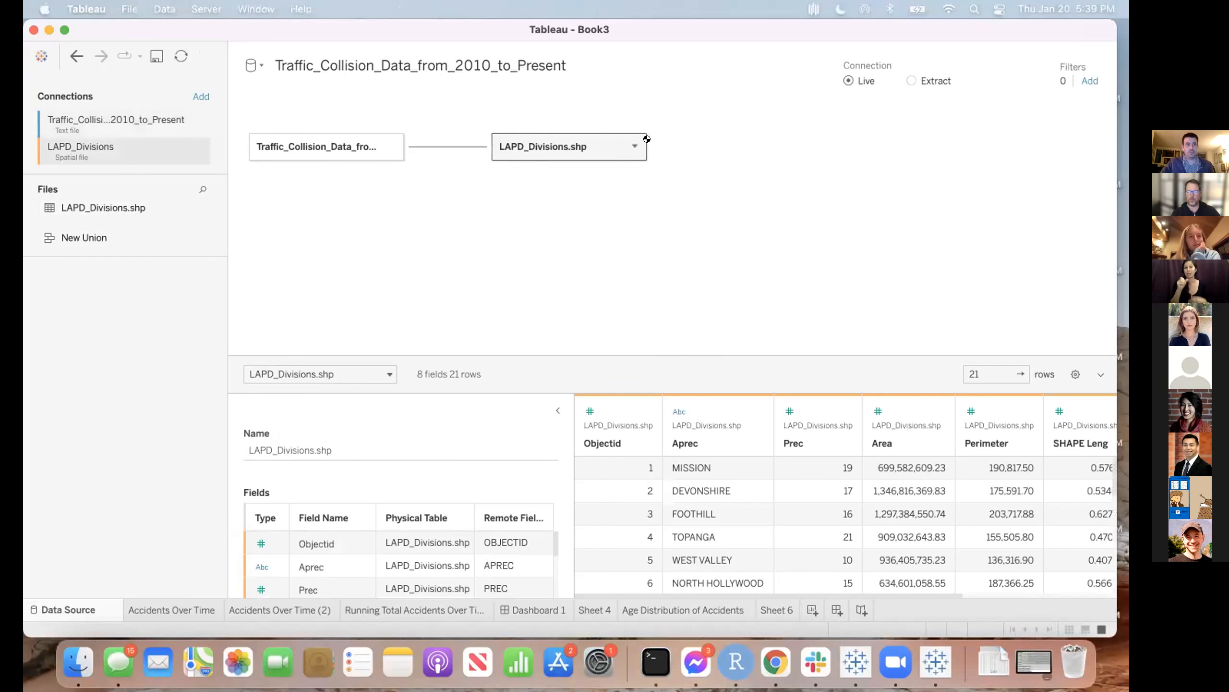
# - Remove the LAPD_Divisions.shp table from the data source's relationship canvas
pyautogui.click(632, 141)
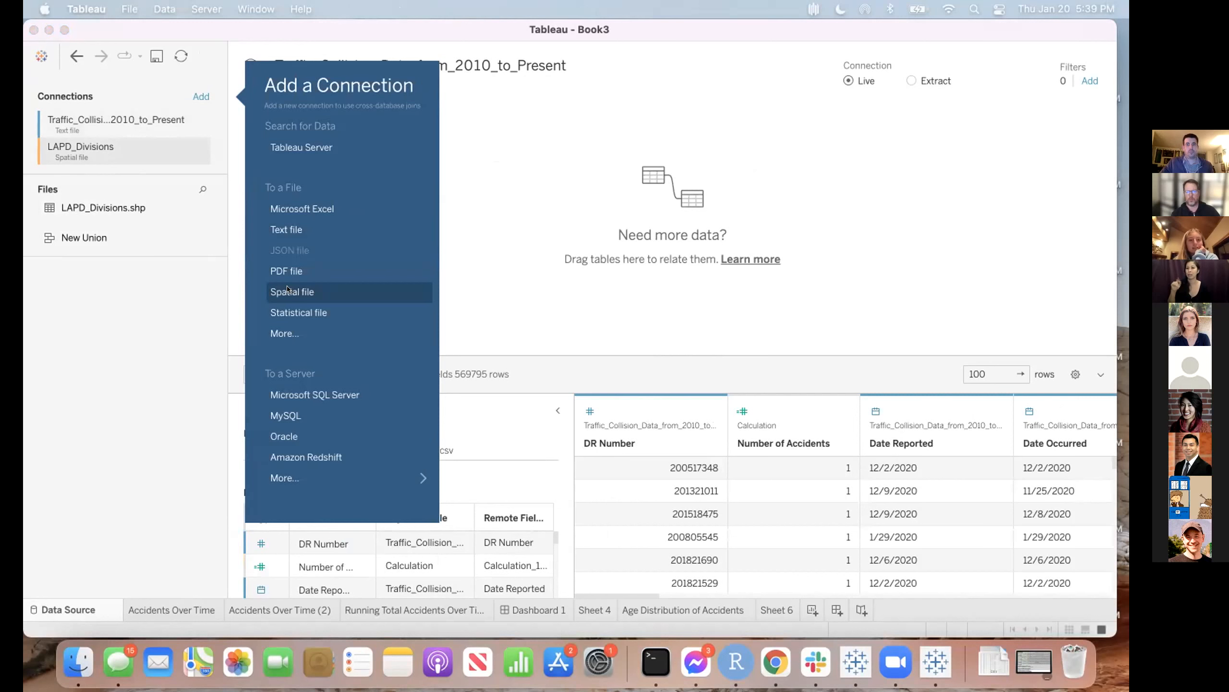
# - Start adding a spatial file connection, browse to LAPD_Divisions.shp in the LAPD_Divisions folder of Downloads, and cancel
pyautogui.click(287, 290)
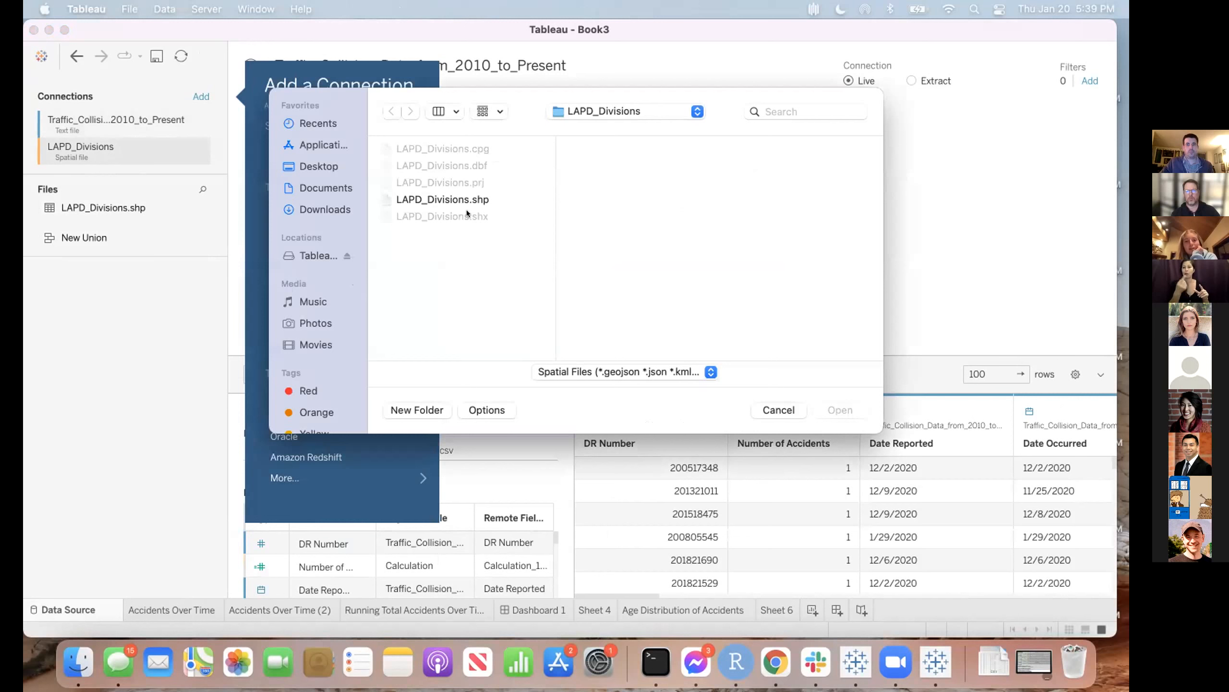
pyautogui.click(336, 207)
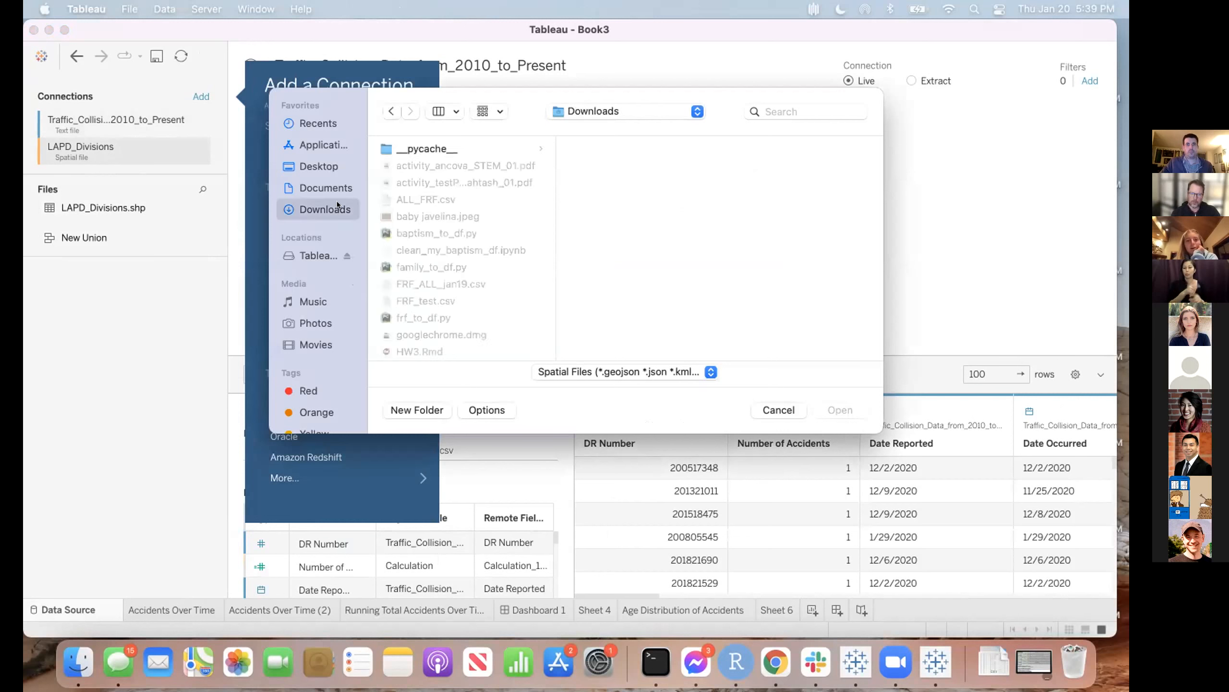
pyautogui.scroll(-5, 444, 217)
pyautogui.scroll(-3, 443, 218)
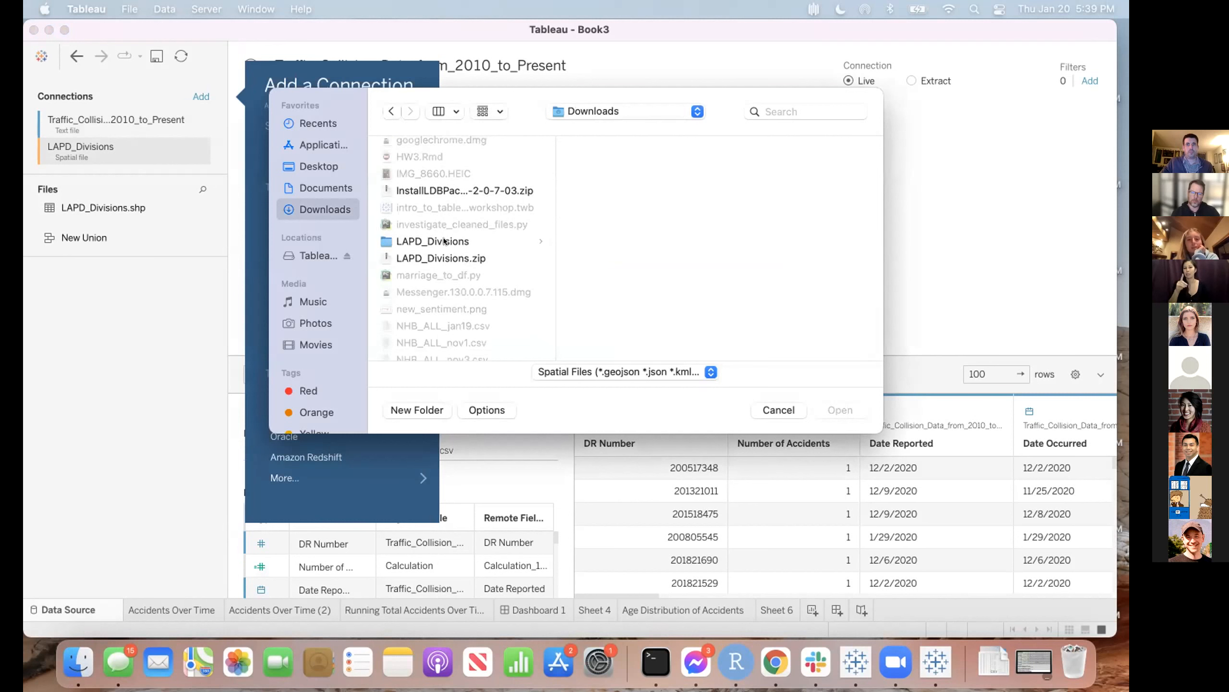
pyautogui.click(444, 240)
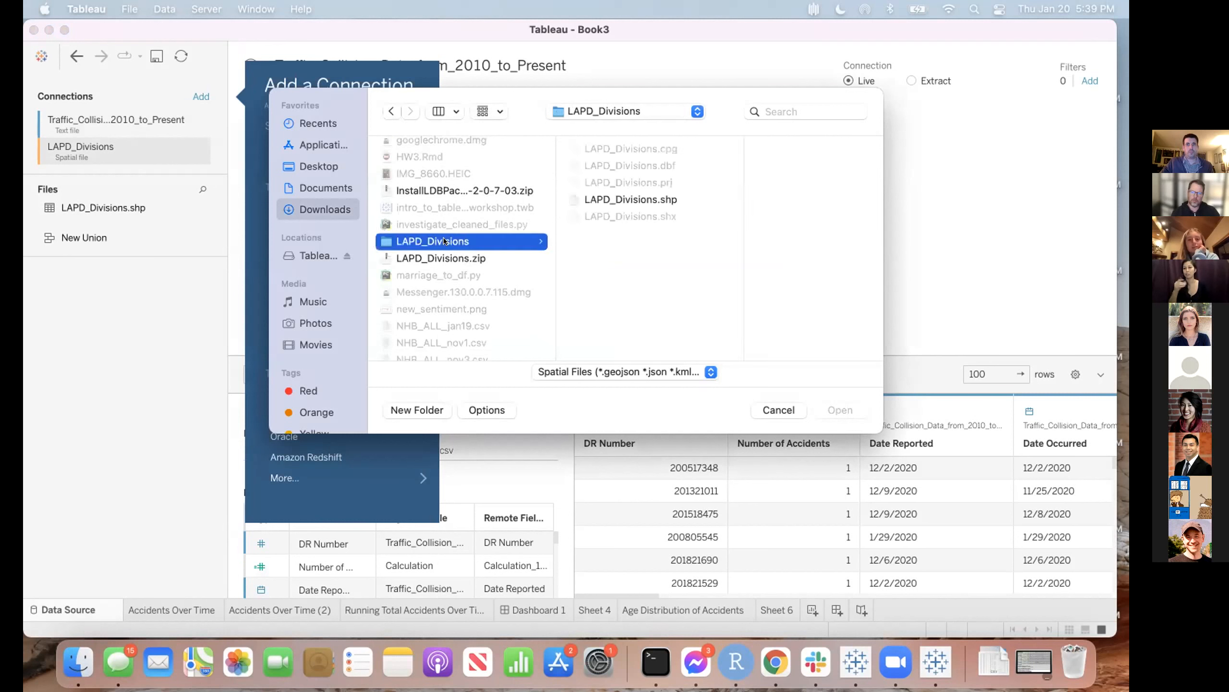
pyautogui.click(630, 199)
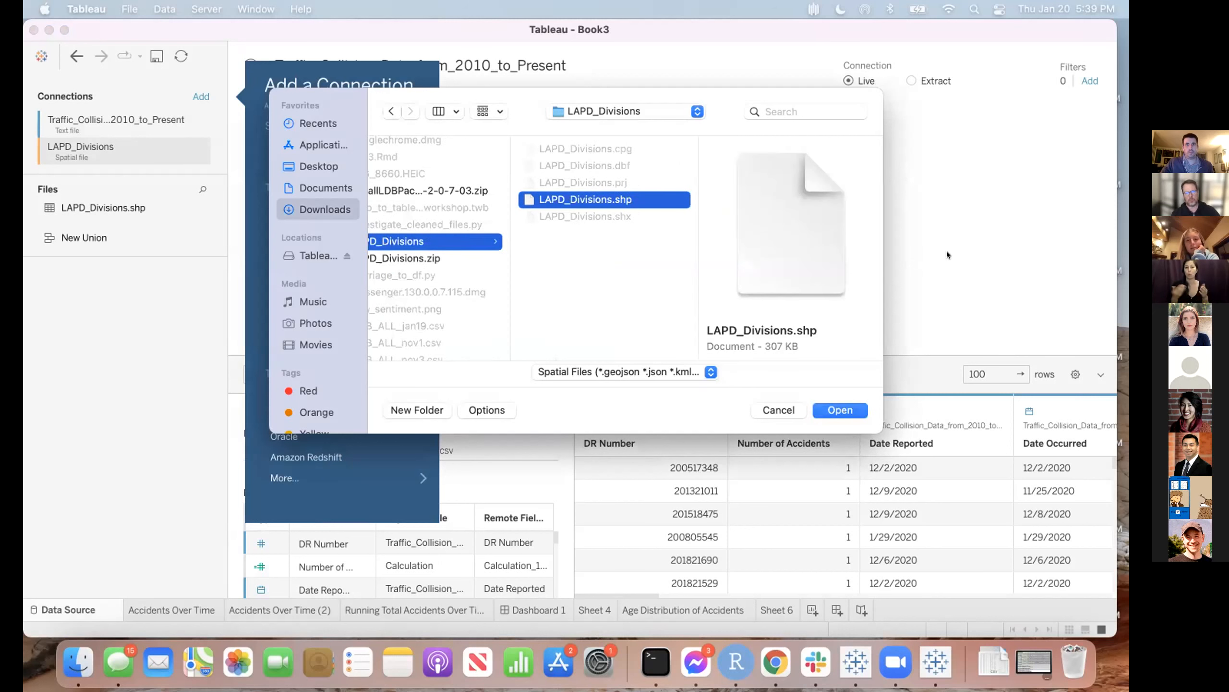
pyautogui.click(770, 410)
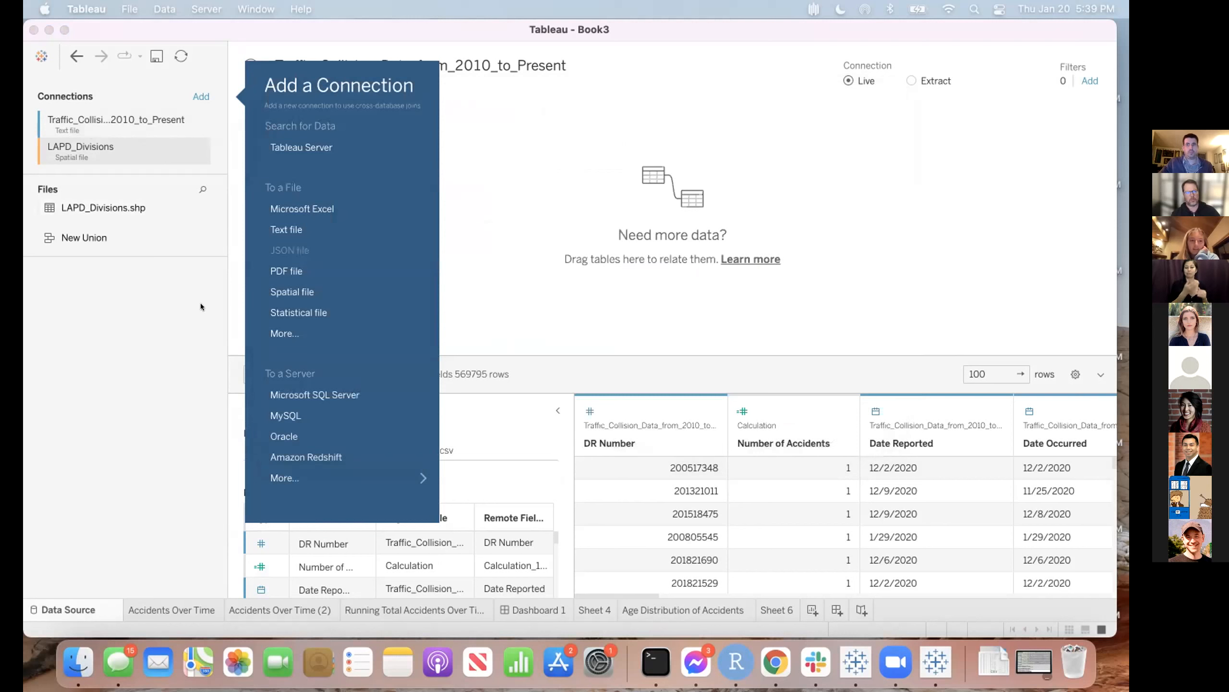
pyautogui.click(140, 228)
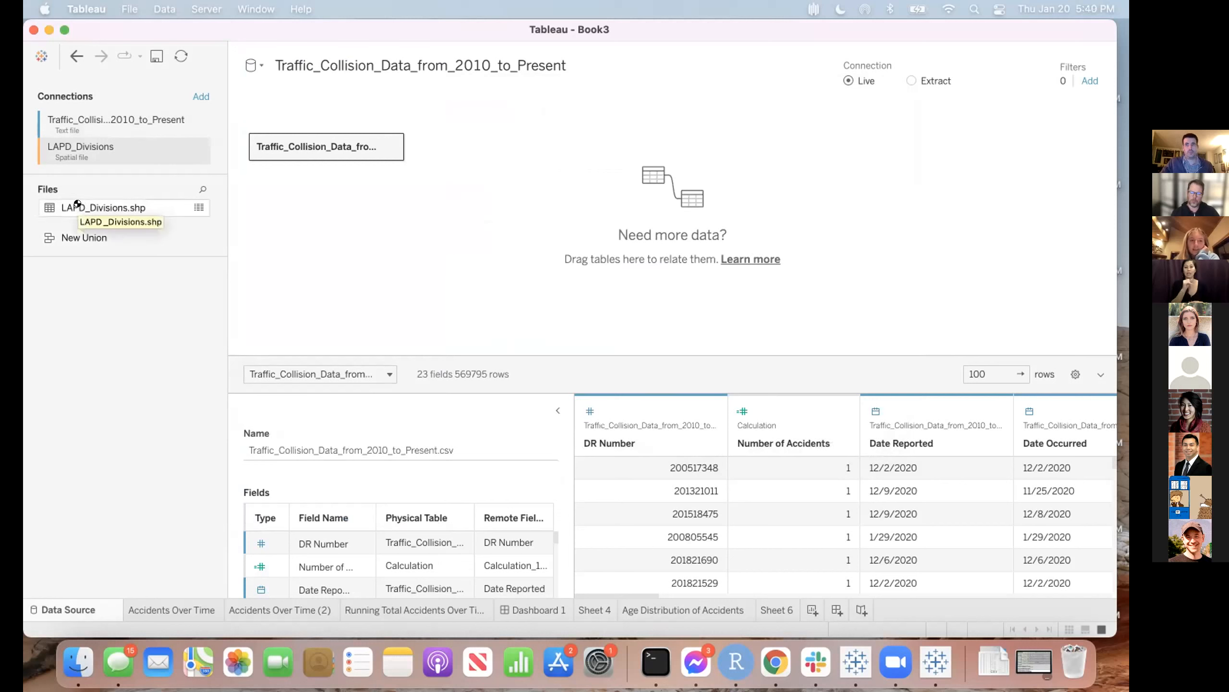
# - Add LAPD_Divisions.shp to the data model and relate it to the traffic collision table with Area ID = Prec
pyautogui.moveTo(77, 203); pyautogui.dragTo(472, 142)
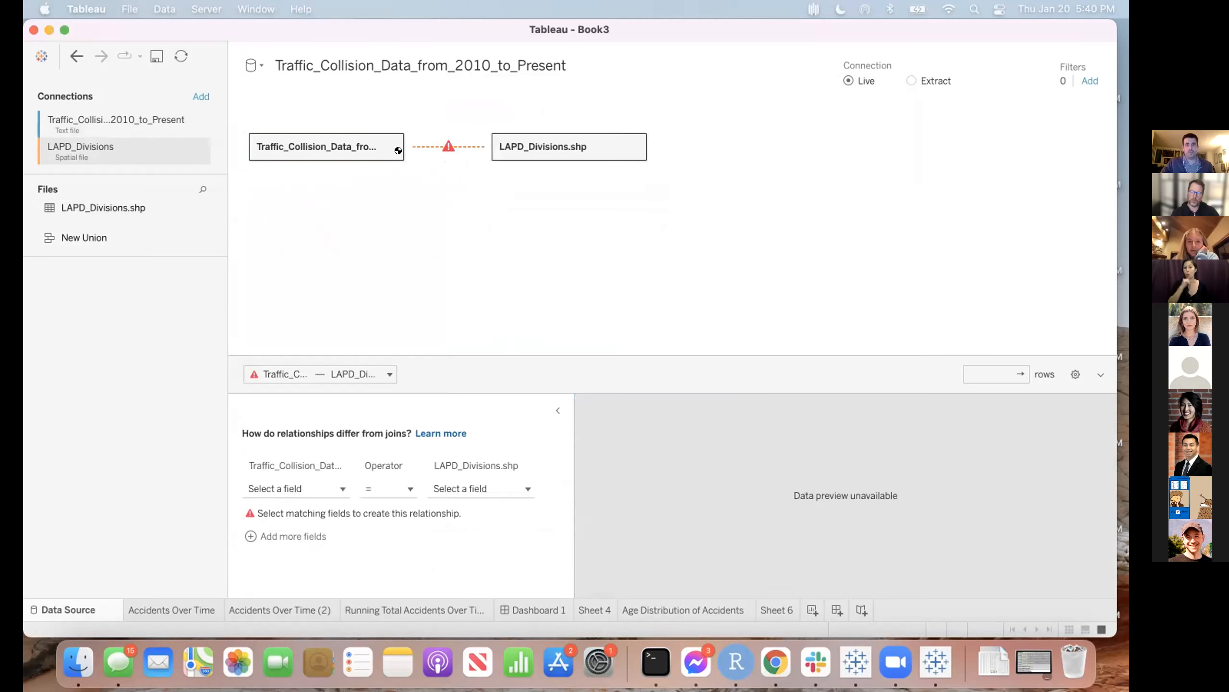
pyautogui.click(340, 141)
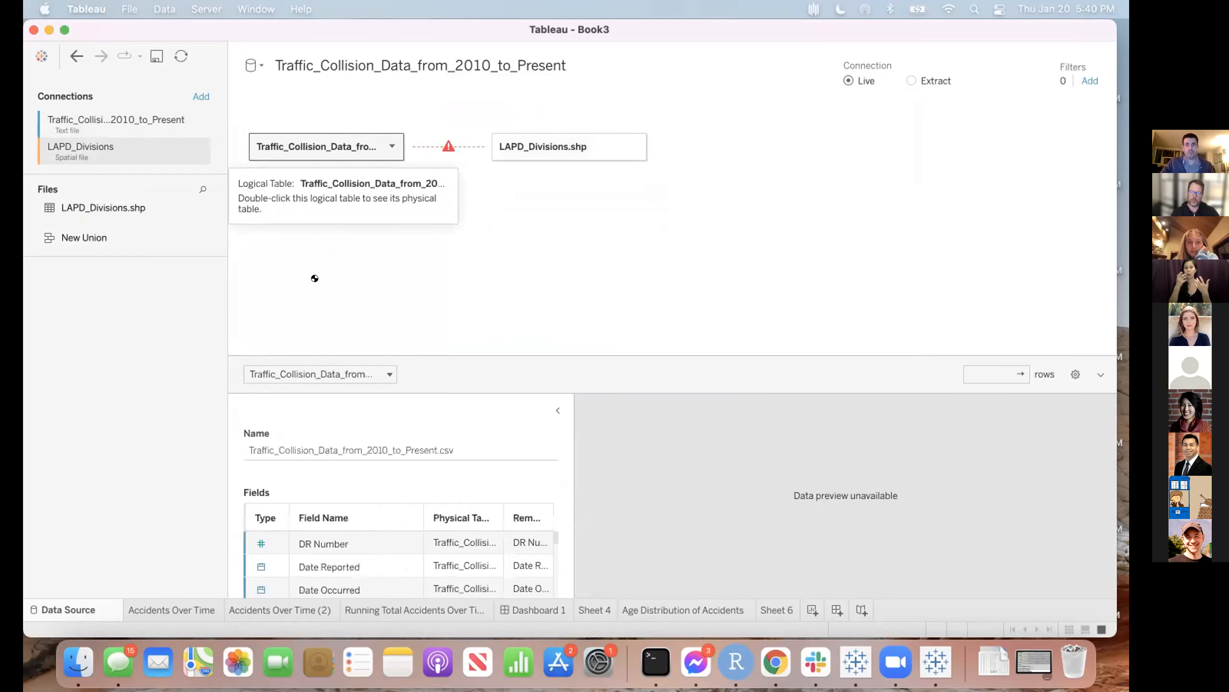
pyautogui.click(441, 145)
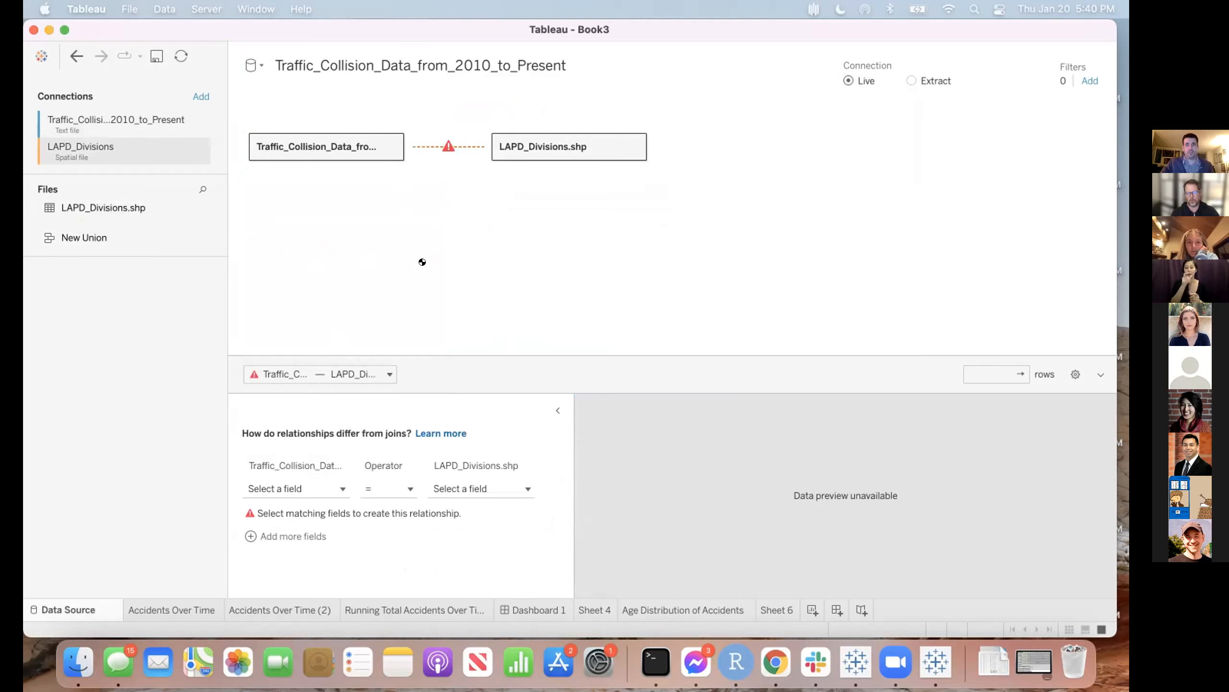
pyautogui.click(309, 486)
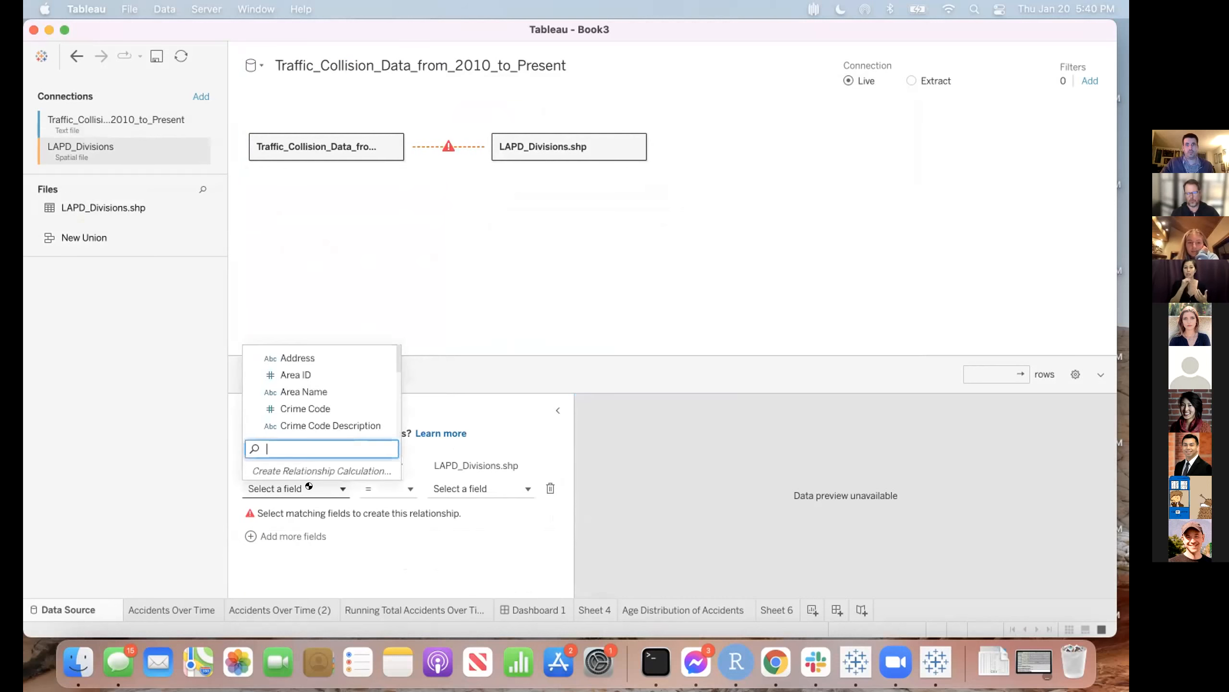
pyautogui.click(301, 376)
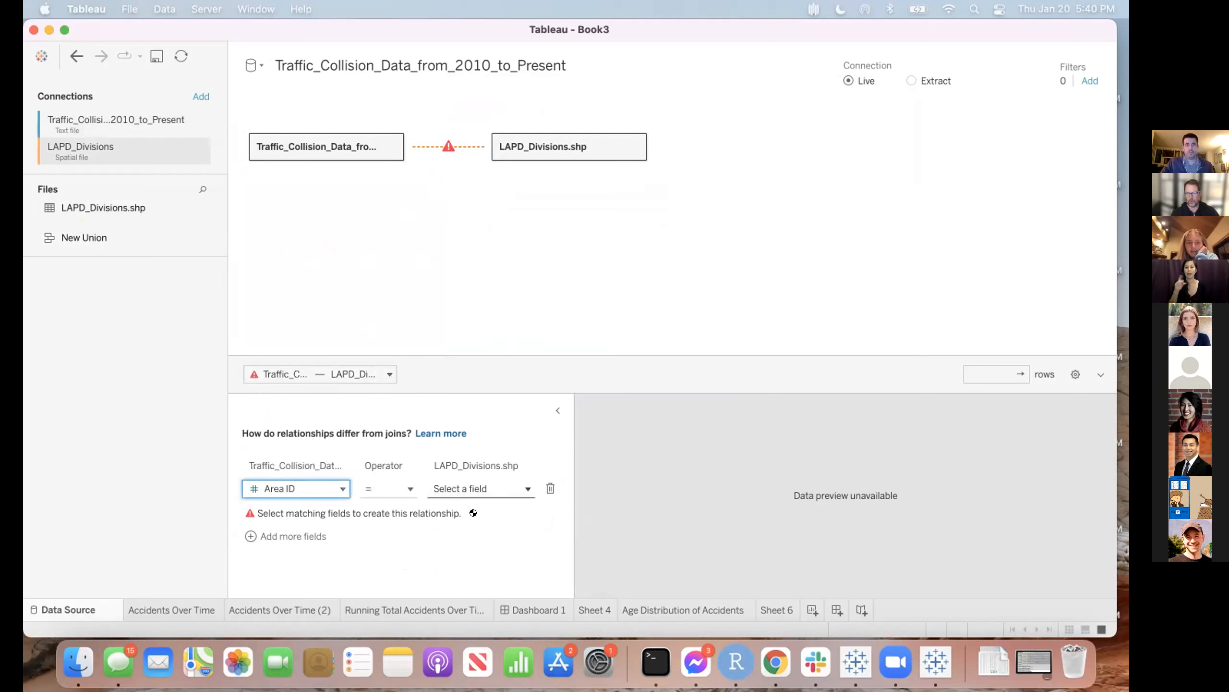
pyautogui.click(473, 492)
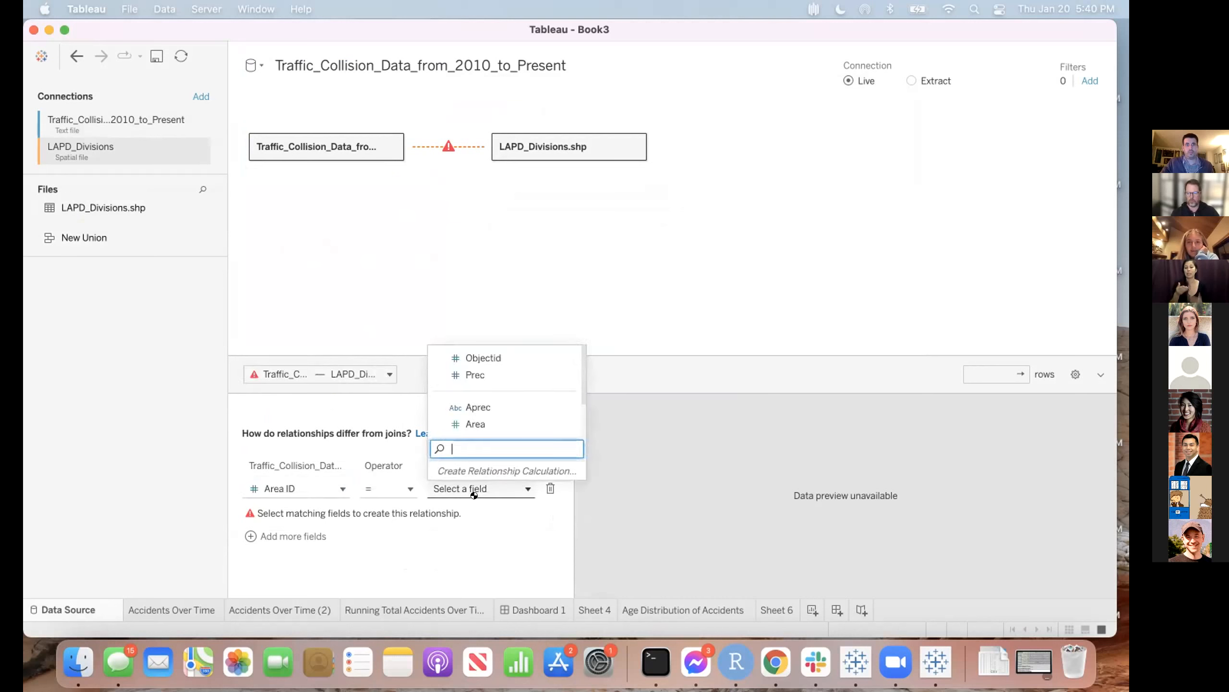
pyautogui.click(470, 375)
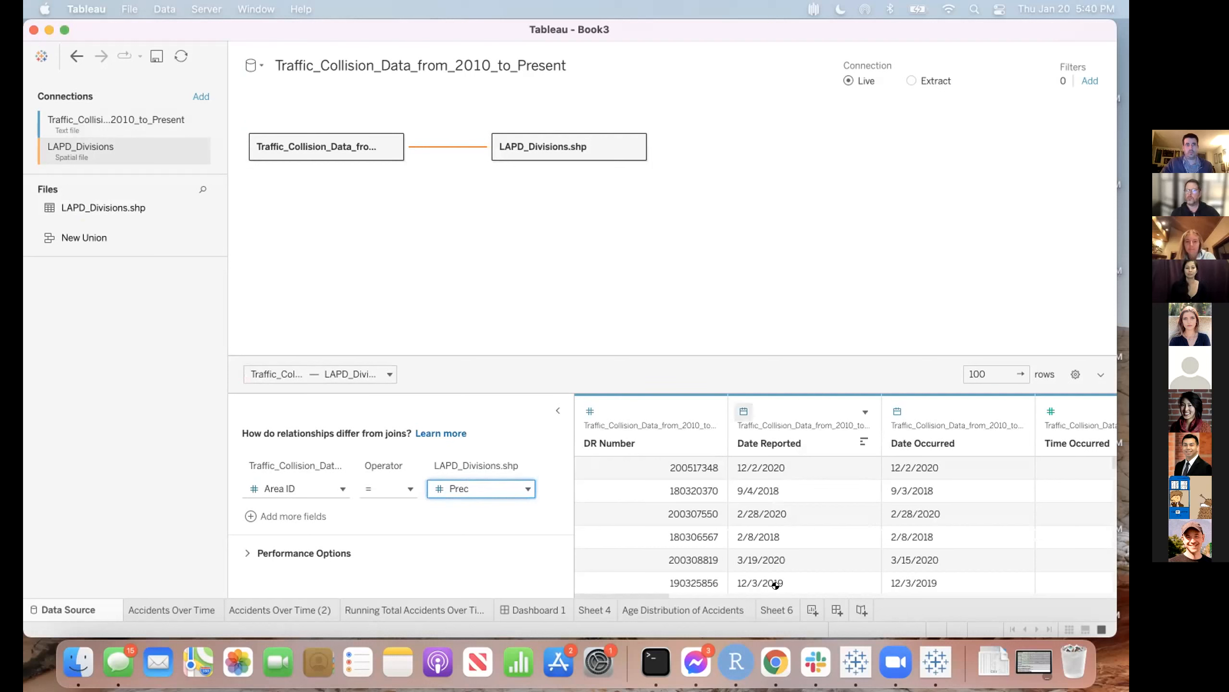
# - Open Sheet 6 and review the LAPD_Divisions.shp fields, including Geometry
pyautogui.click(769, 609)
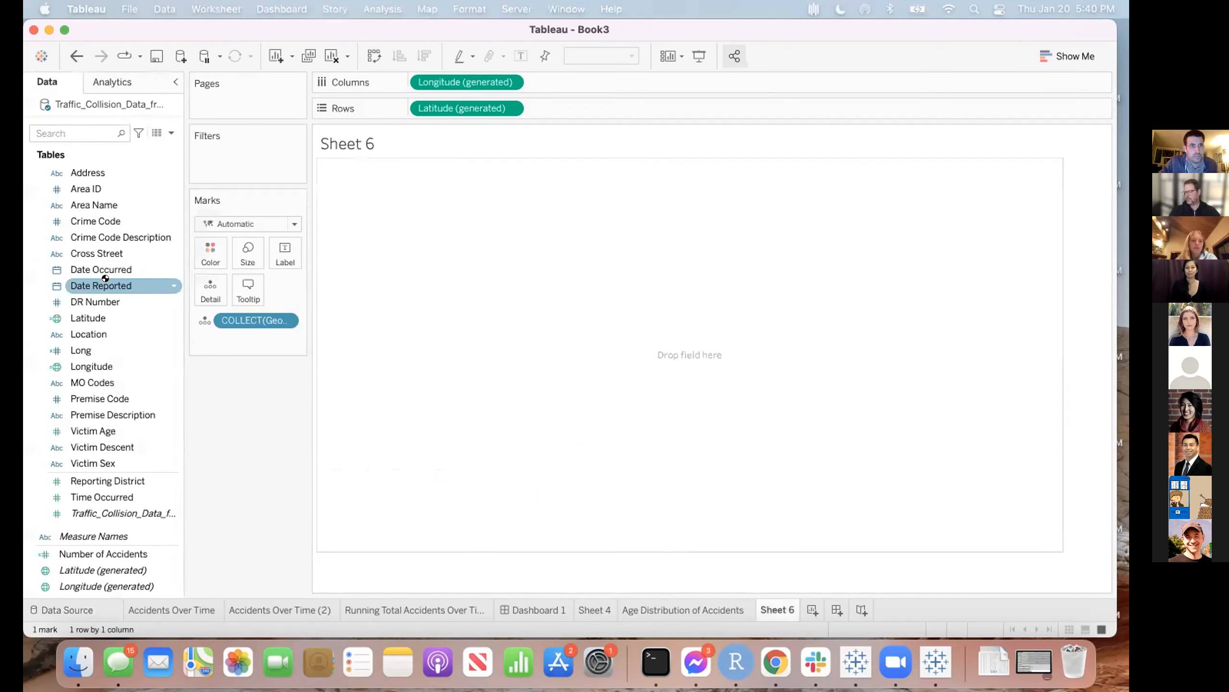
pyautogui.scroll(1, 106, 278)
pyautogui.scroll(6, 106, 278)
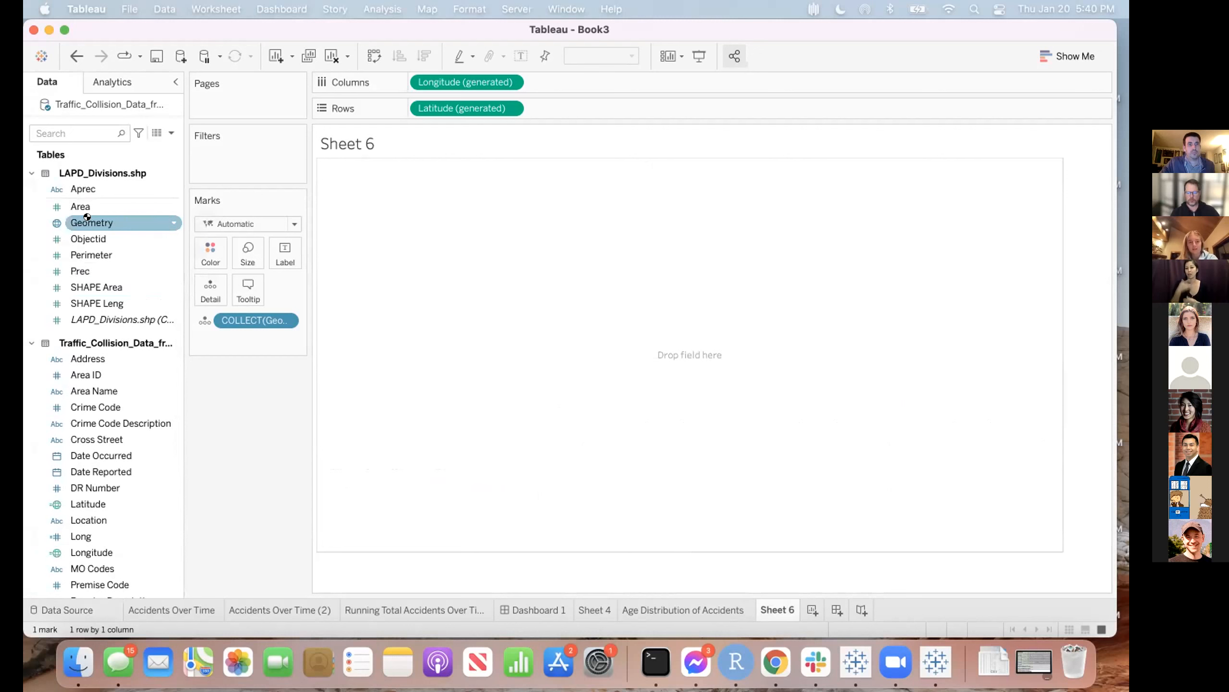
pyautogui.moveTo(432, 267); pyautogui.dragTo(438, 278)
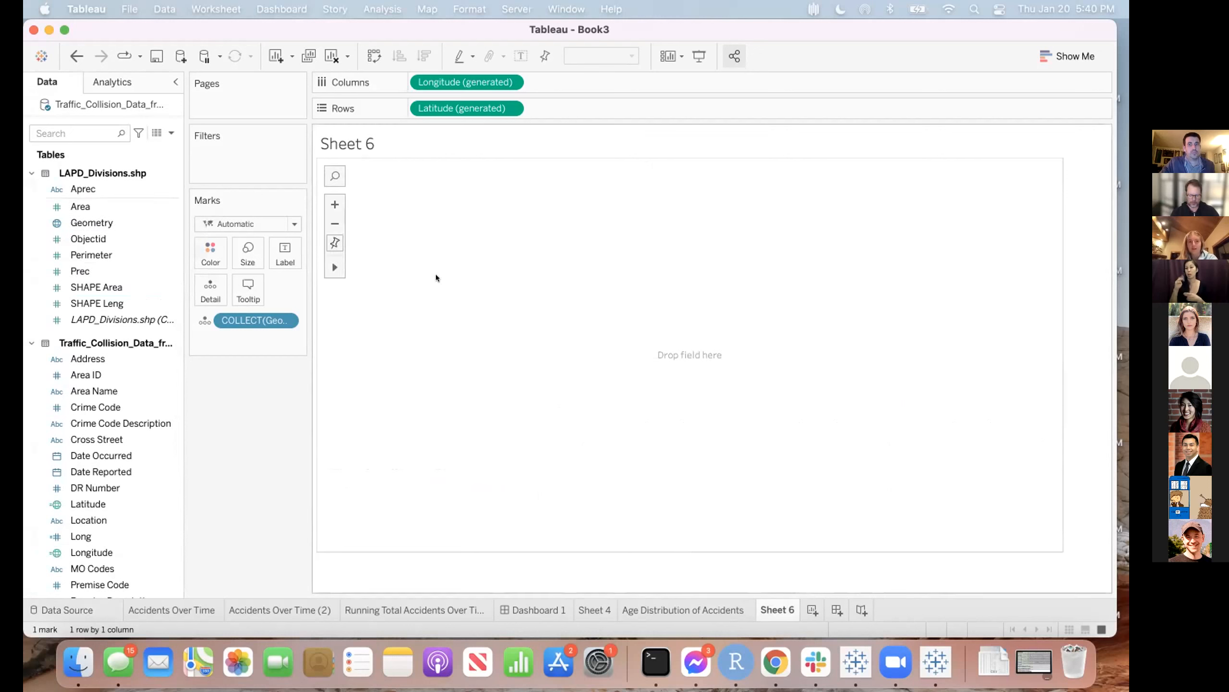
# - Switch to the intro_to_tableau_workshop workbook and examine the LAPD Divisions Accidents map's background map styles and the fields of both tables
pyautogui.hotkey('ctrl', 'Left')
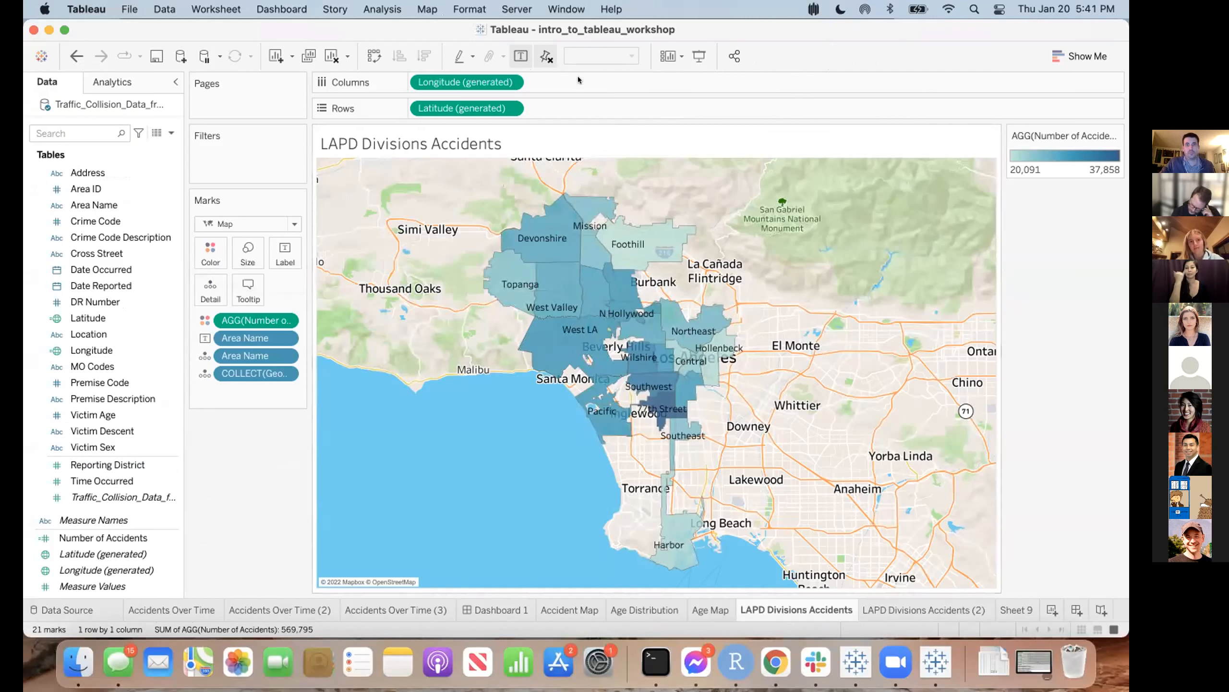
pyautogui.click(427, 9)
pyautogui.moveTo(459, 33)
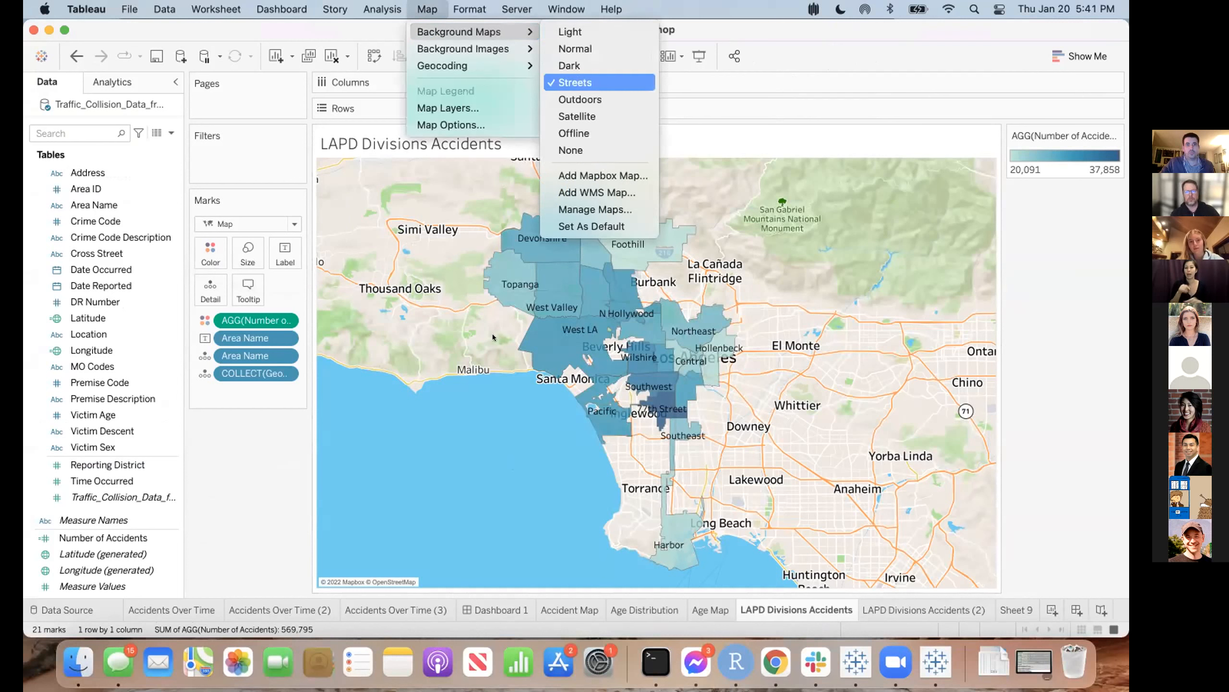
pyautogui.click(459, 433)
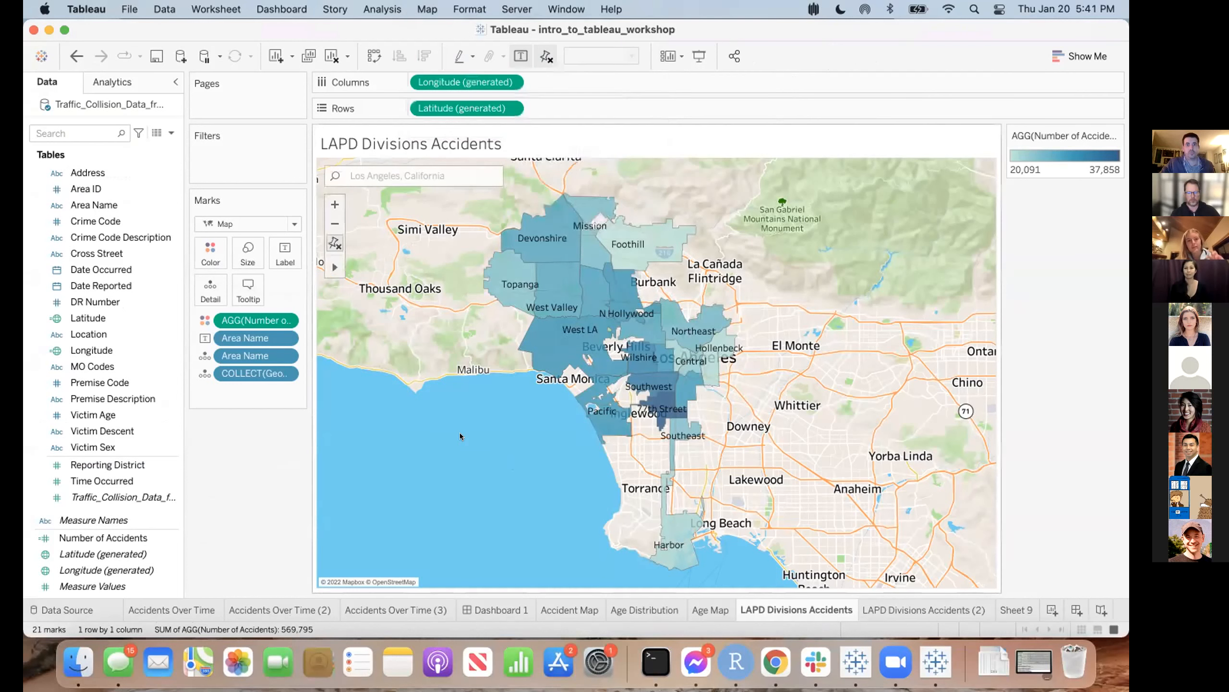
pyautogui.scroll(5, 82, 356)
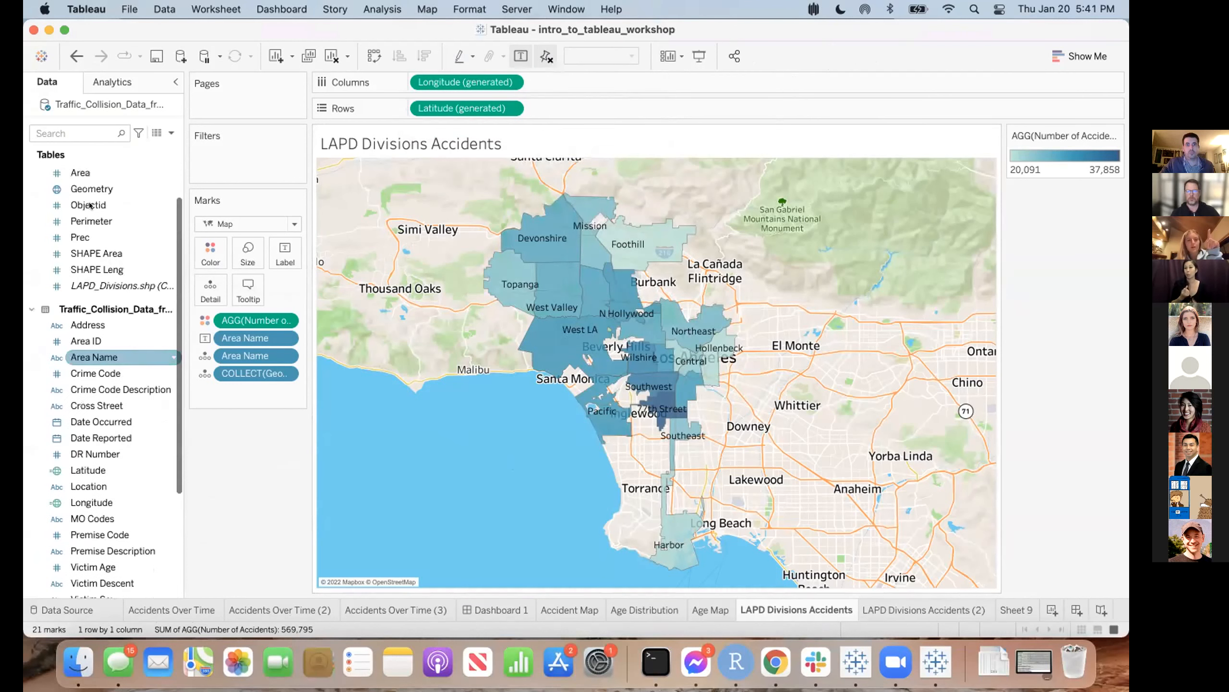
pyautogui.click(87, 221)
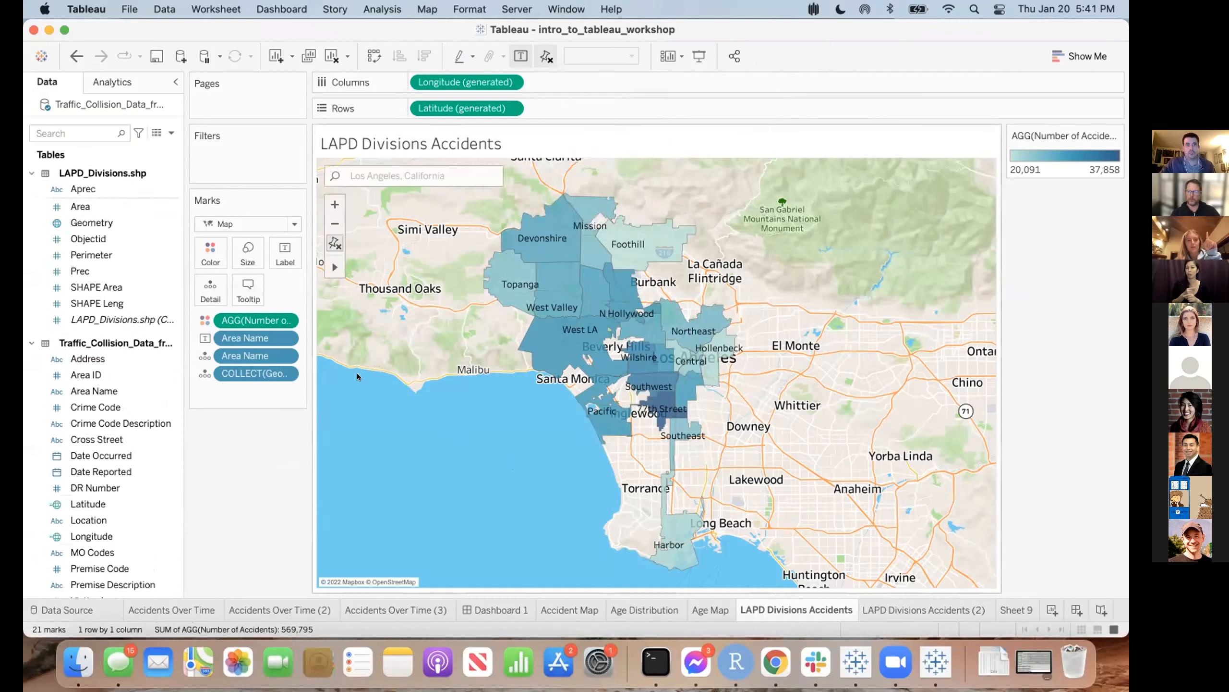
pyautogui.scroll(-6, 117, 402)
pyautogui.click(125, 400)
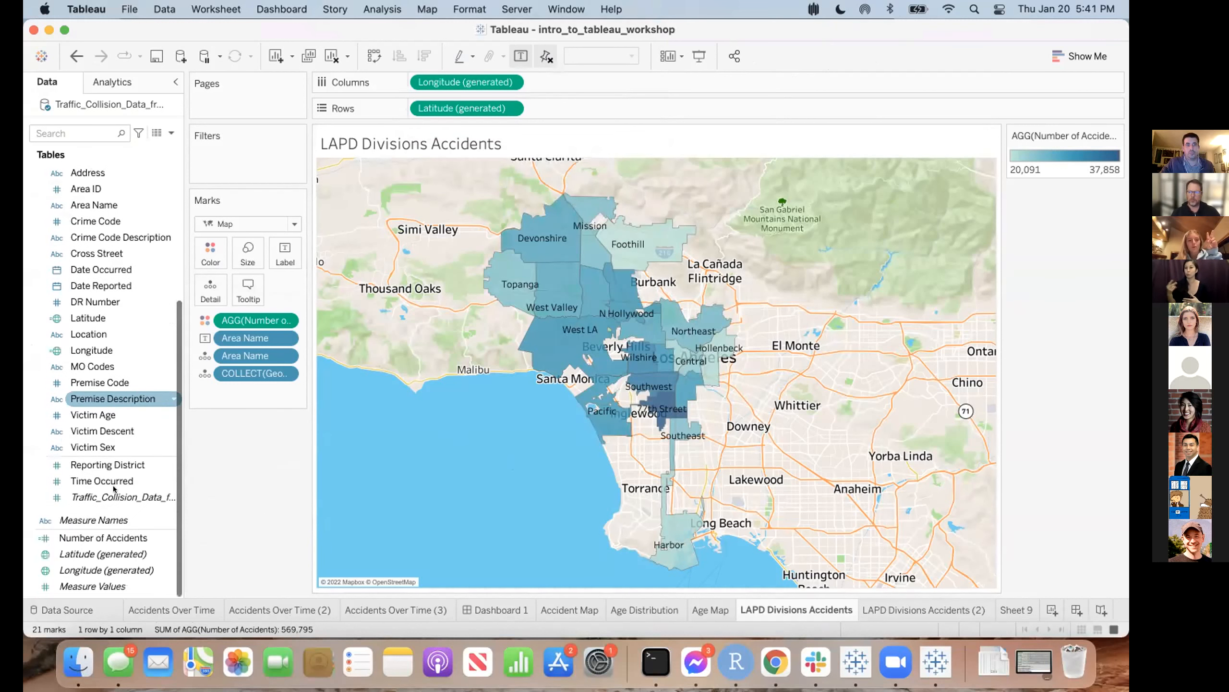
pyautogui.click(97, 537)
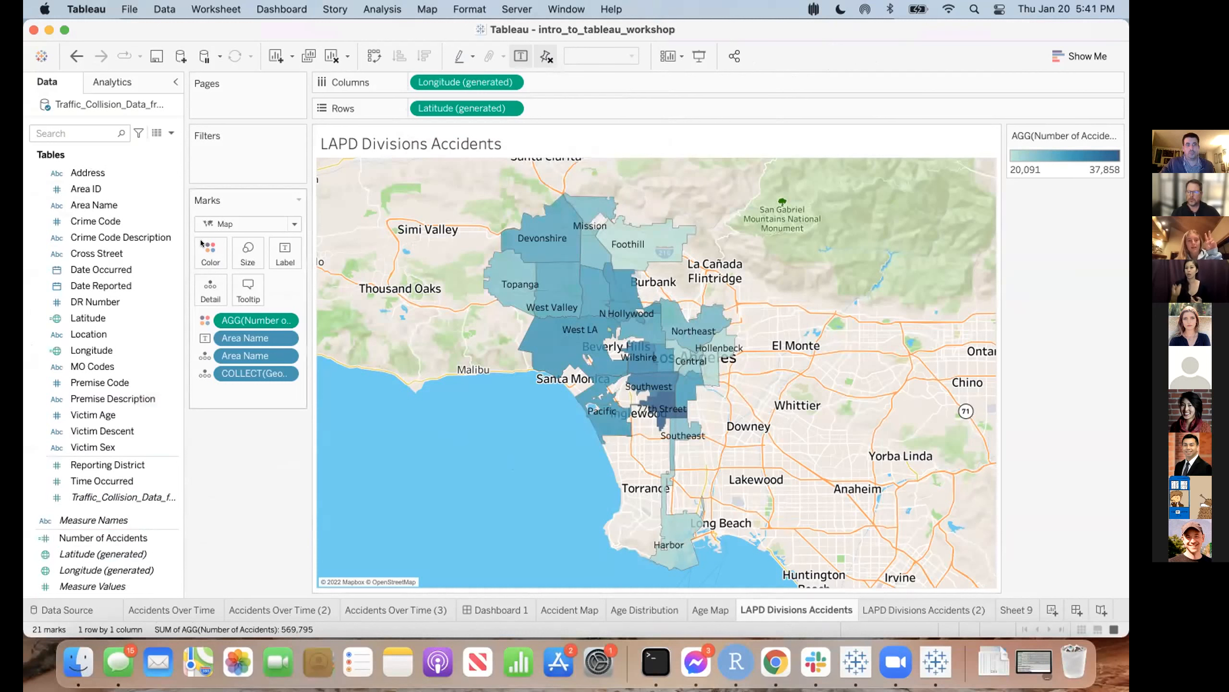
pyautogui.click(428, 9)
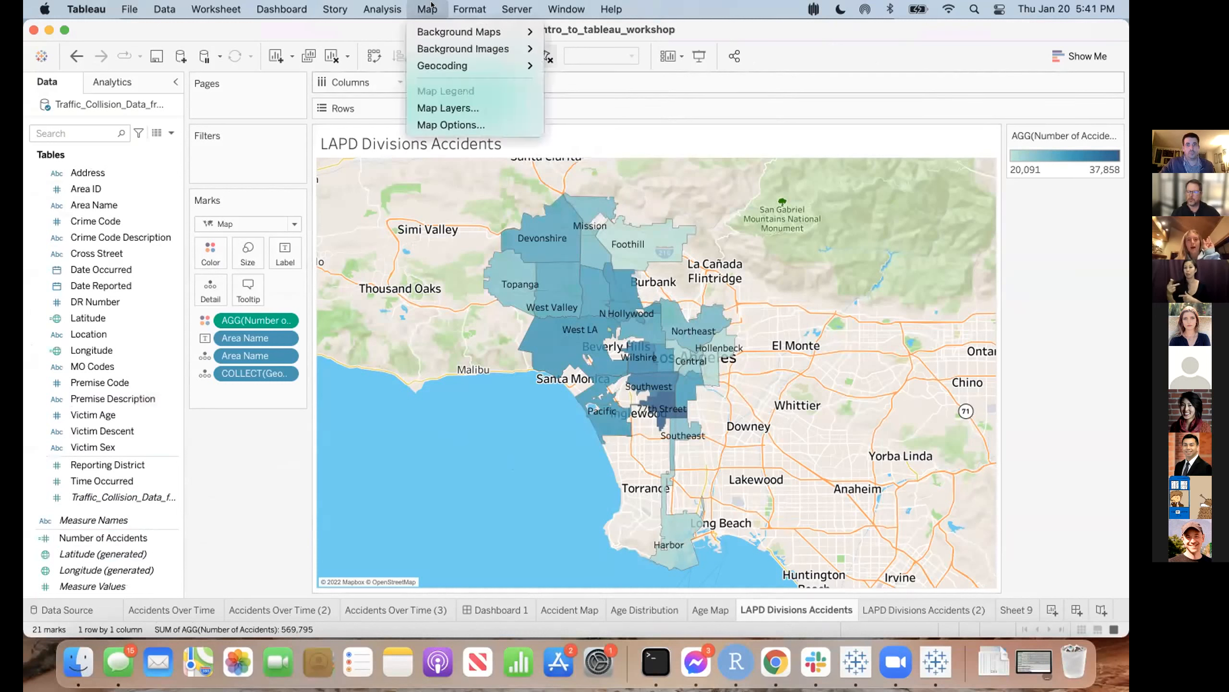
pyautogui.moveTo(464, 32)
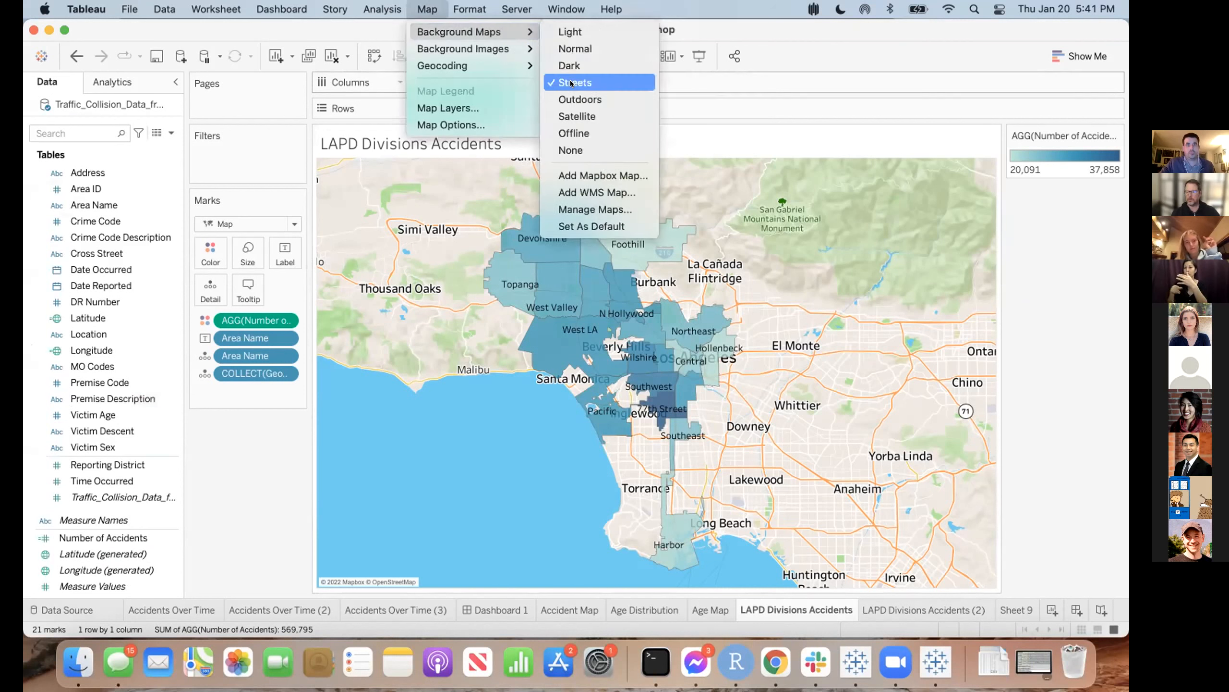
pyautogui.click(459, 422)
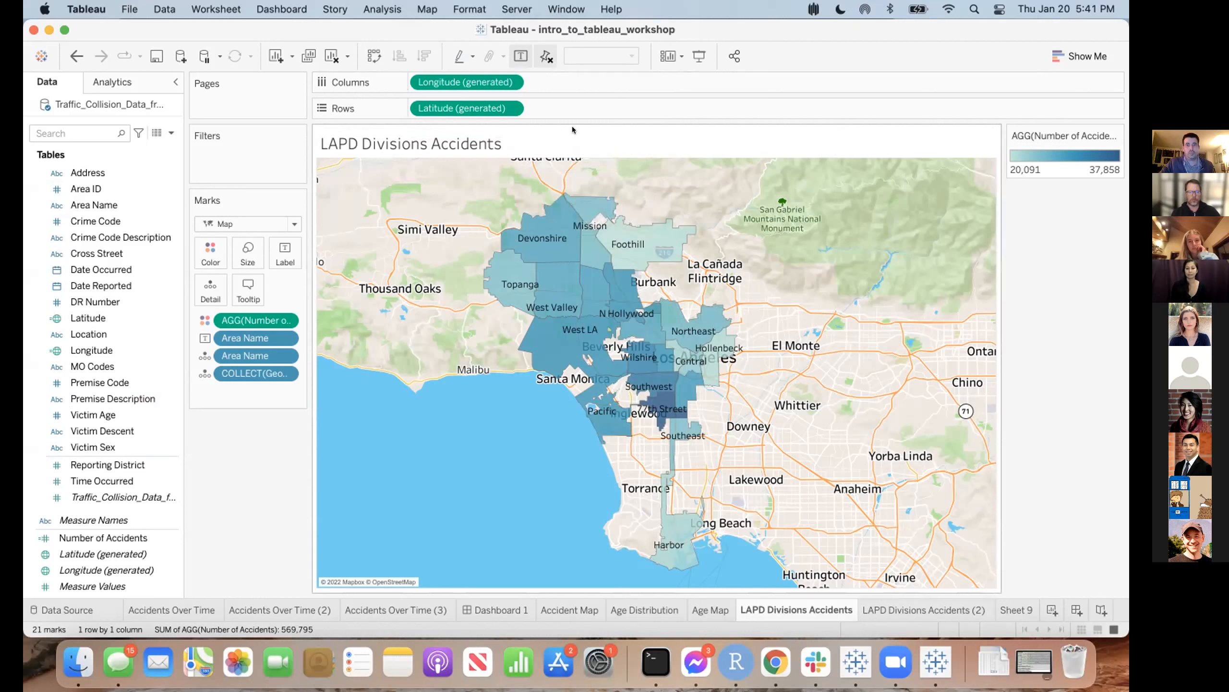
# - Examine the options and quick table calculations available for the Number of Accidents colour field on the LAPD Divisions Accidents map
pyautogui.rightClick(271, 321)
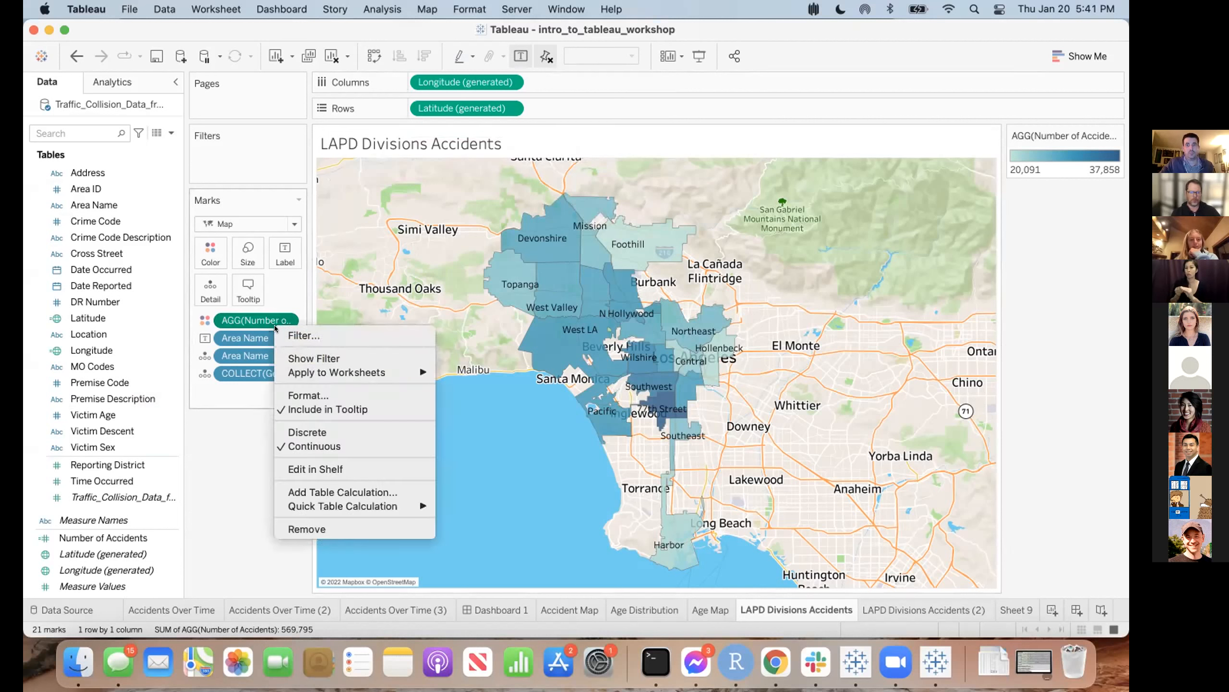
pyautogui.moveTo(320, 502)
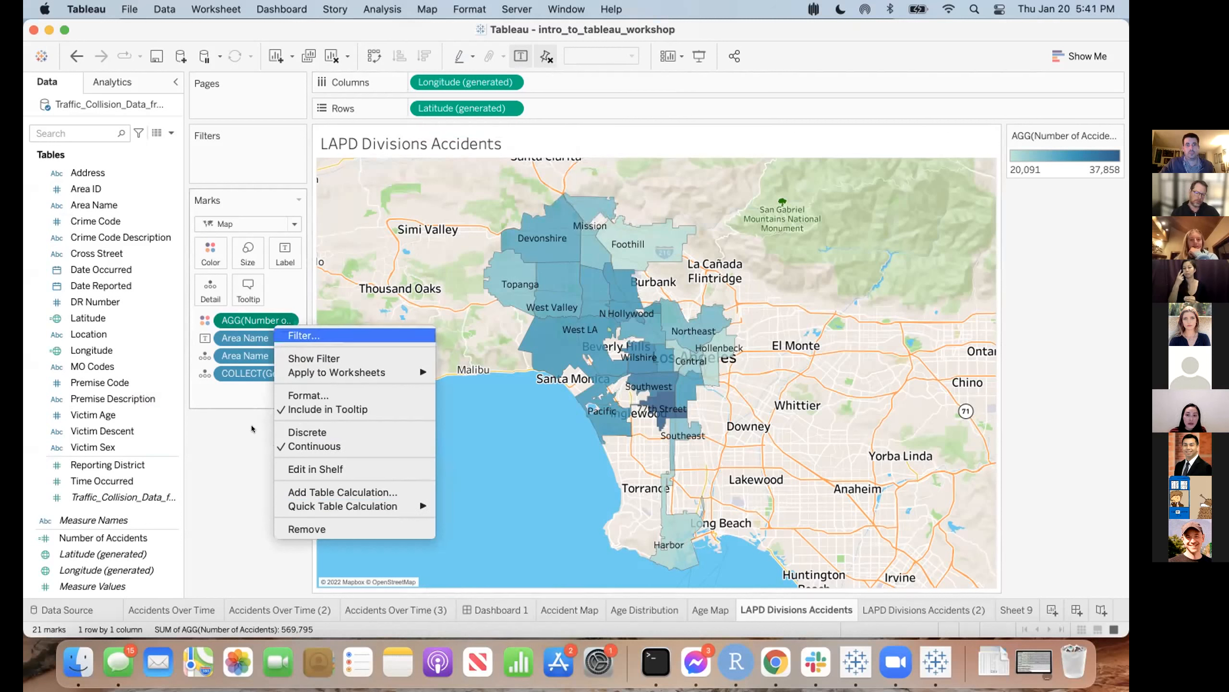
pyautogui.click(289, 201)
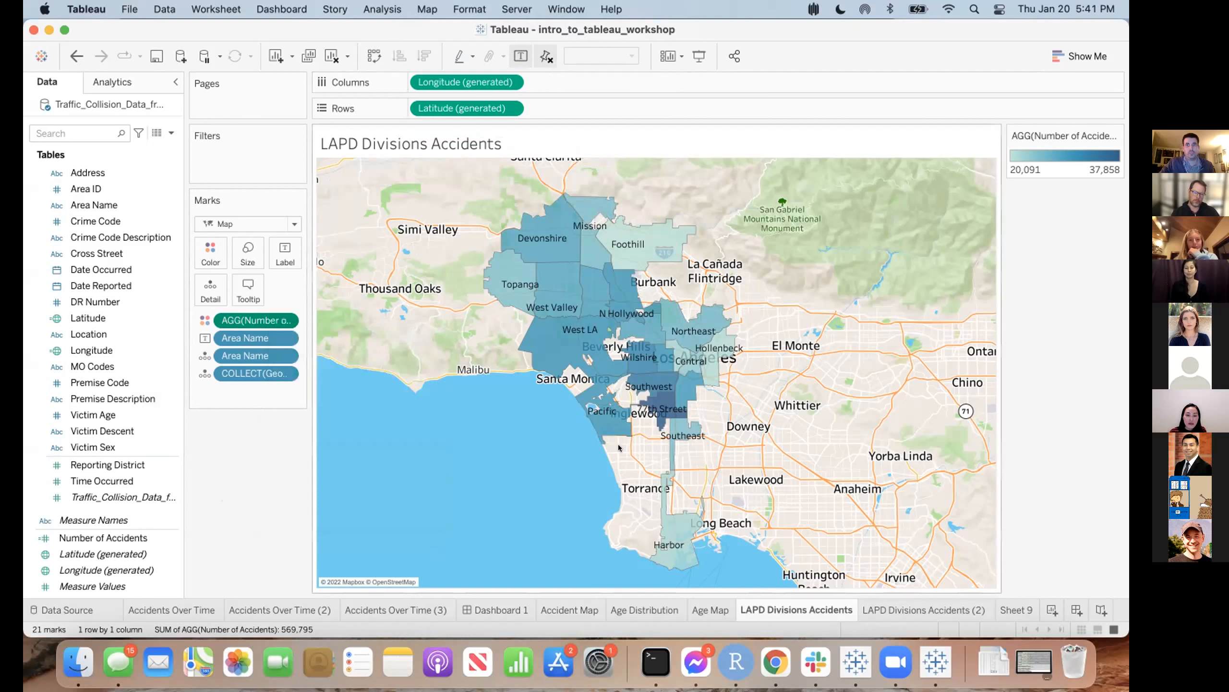
pyautogui.click(91, 498)
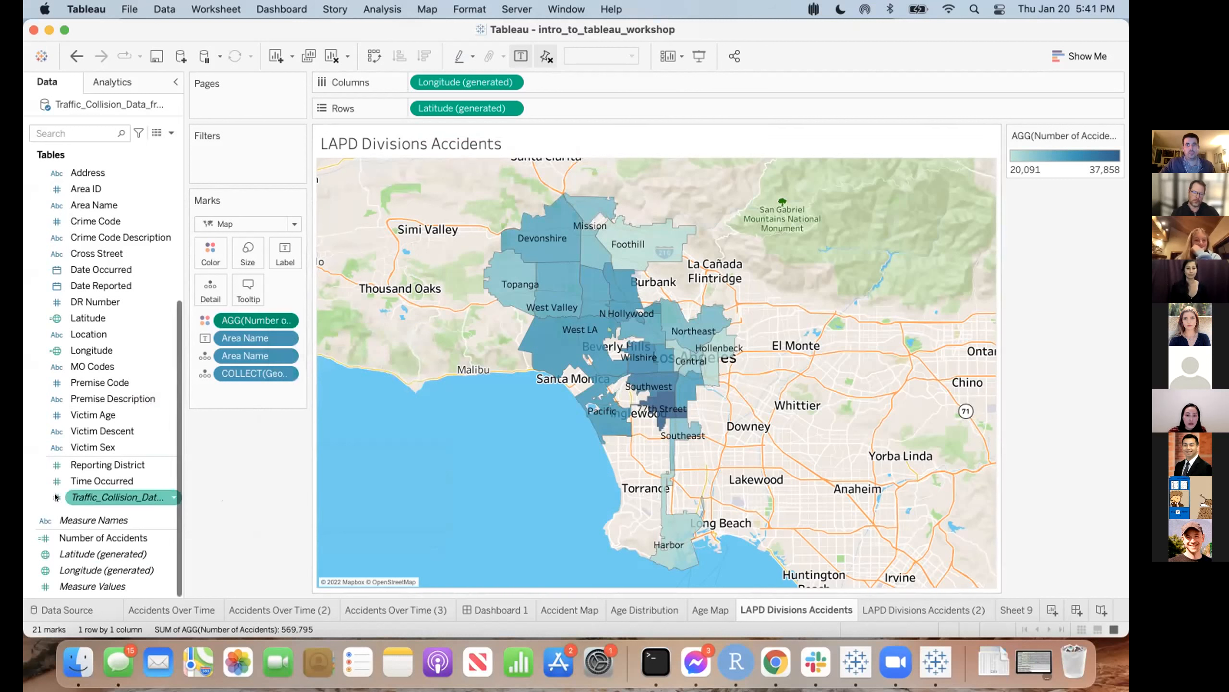
pyautogui.rightClick(238, 322)
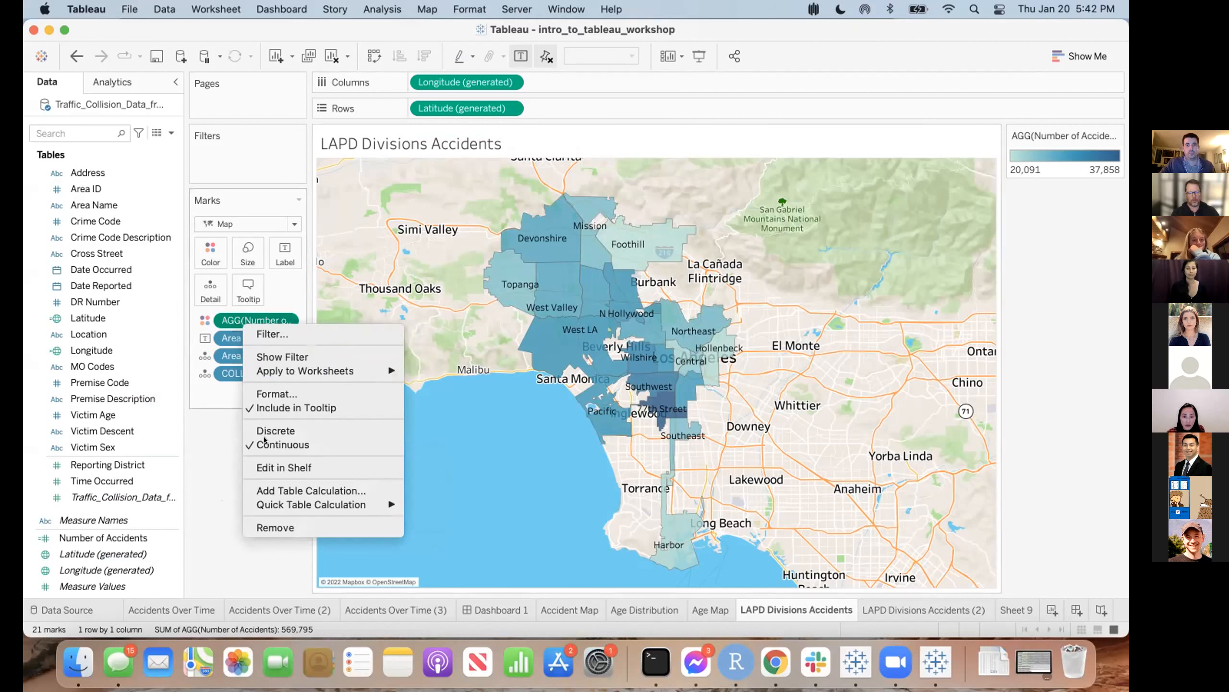
pyautogui.moveTo(273, 505)
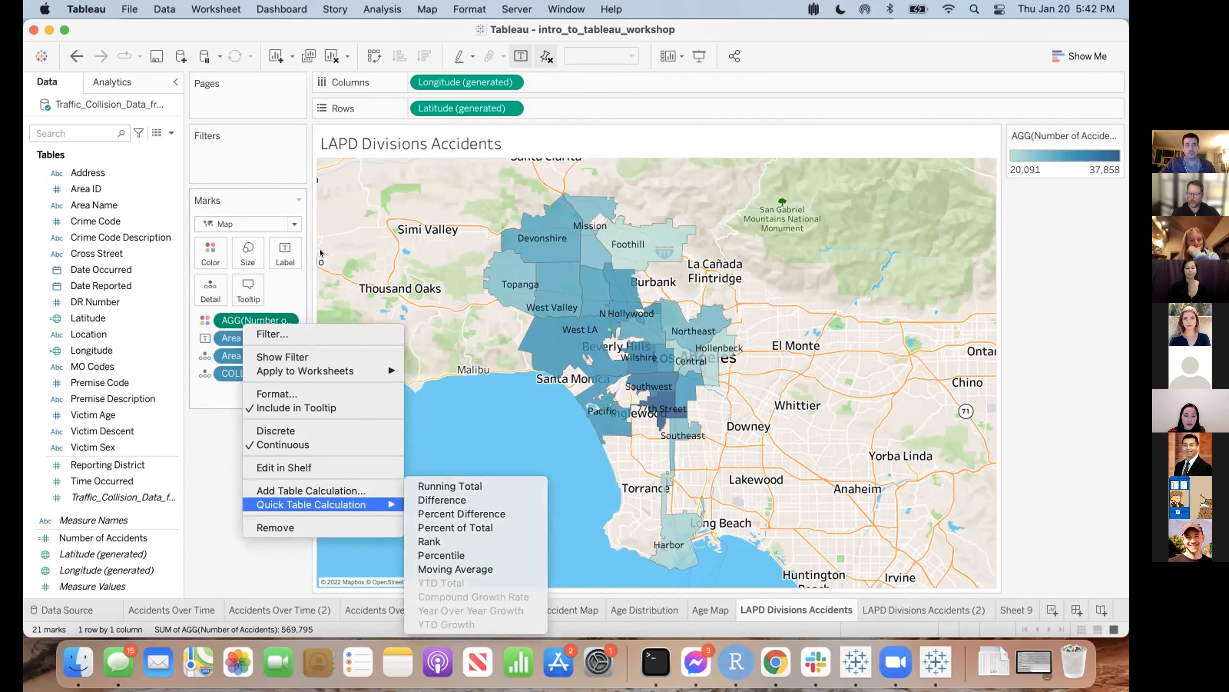
pyautogui.click(558, 33)
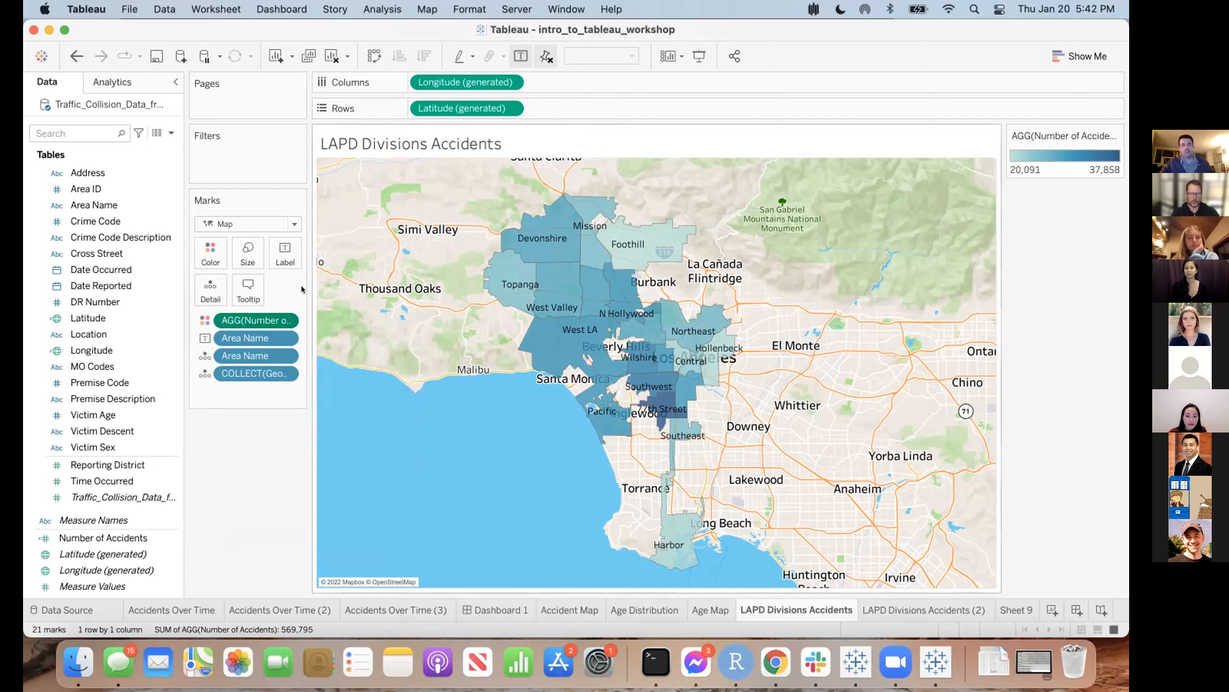
# - Examine the map's available mark types, the Number of Accidents colour field's options, and the fields of both tables
pyautogui.click(292, 222)
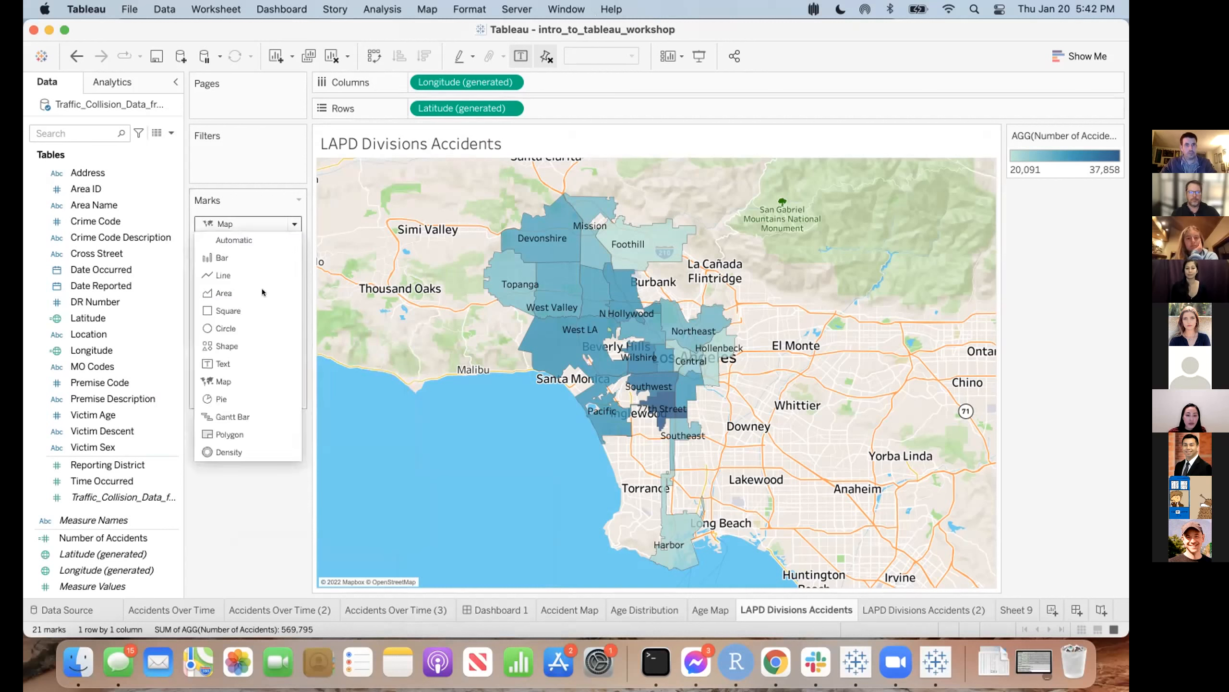
pyautogui.rightClick(260, 319)
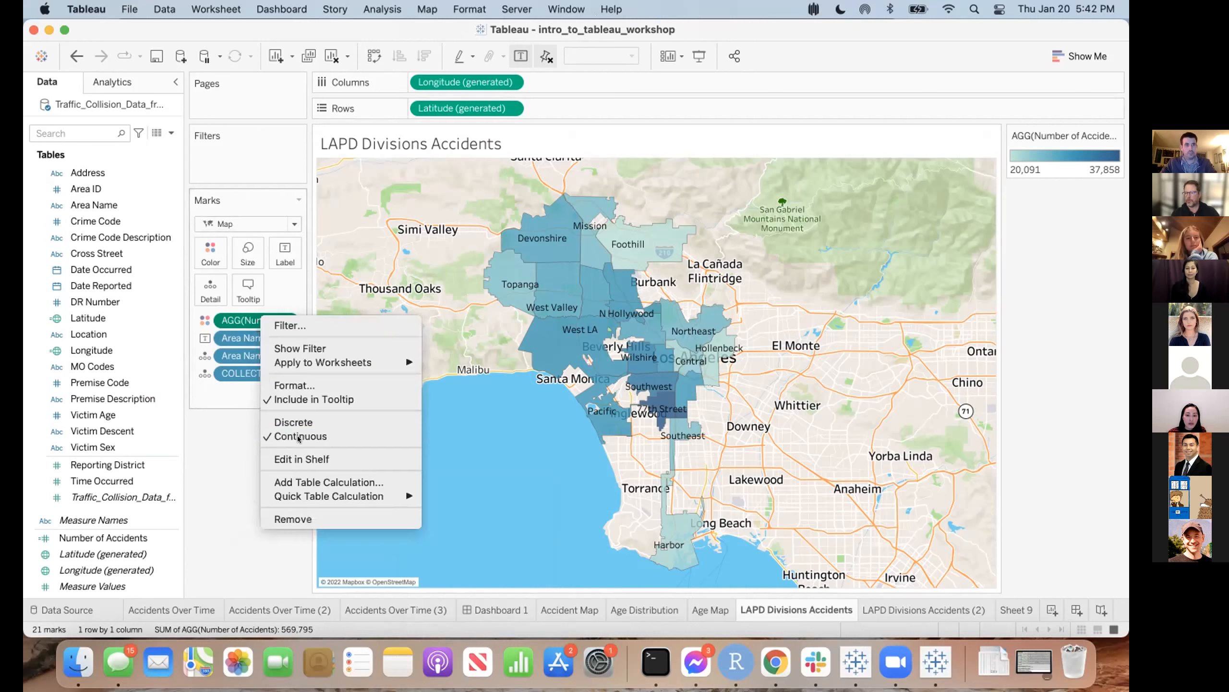
pyautogui.click(190, 435)
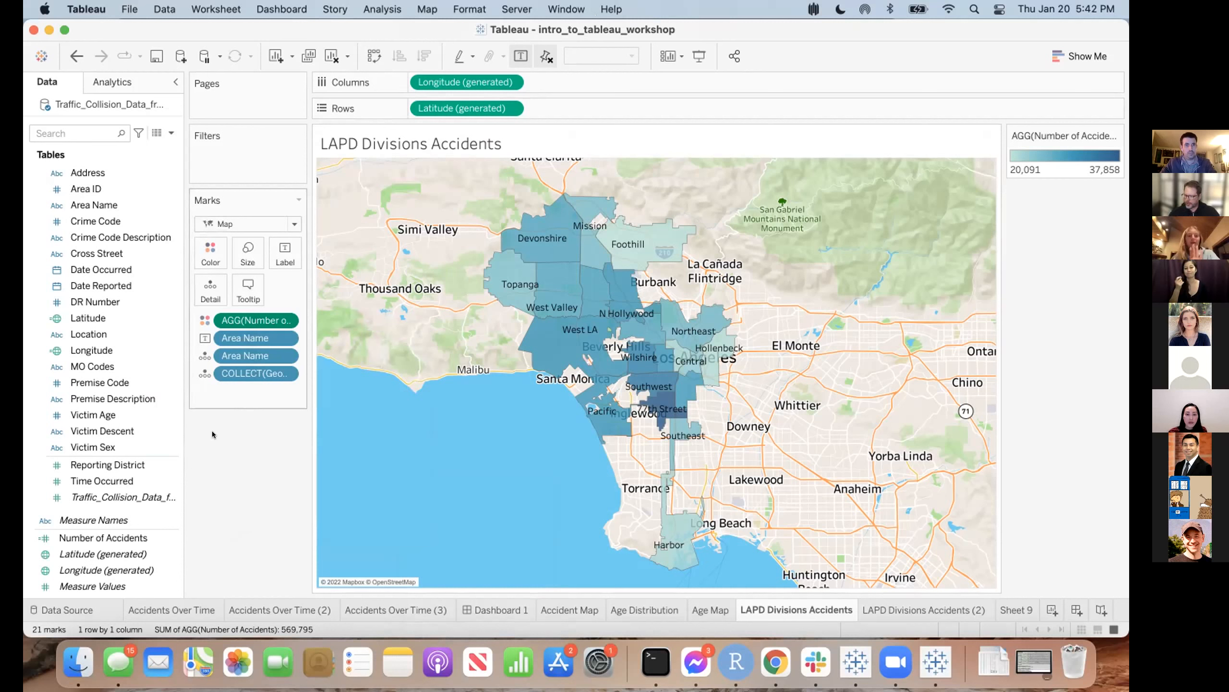
pyautogui.scroll(5, 138, 347)
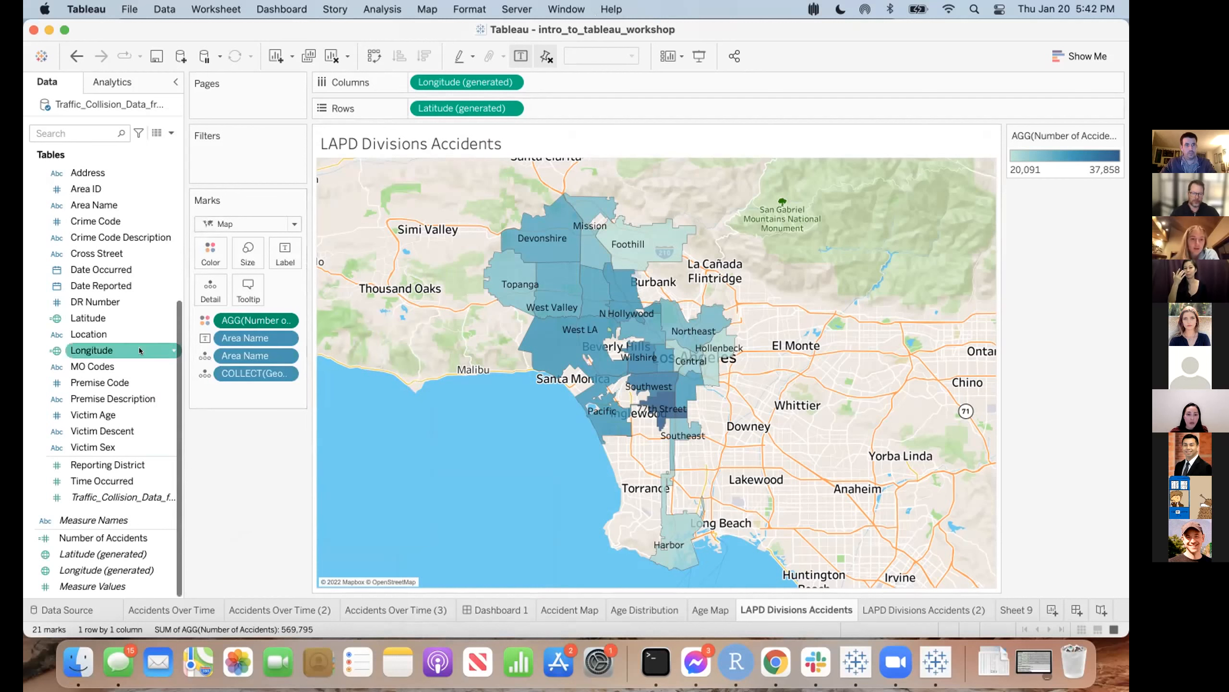
pyautogui.scroll(3, 138, 347)
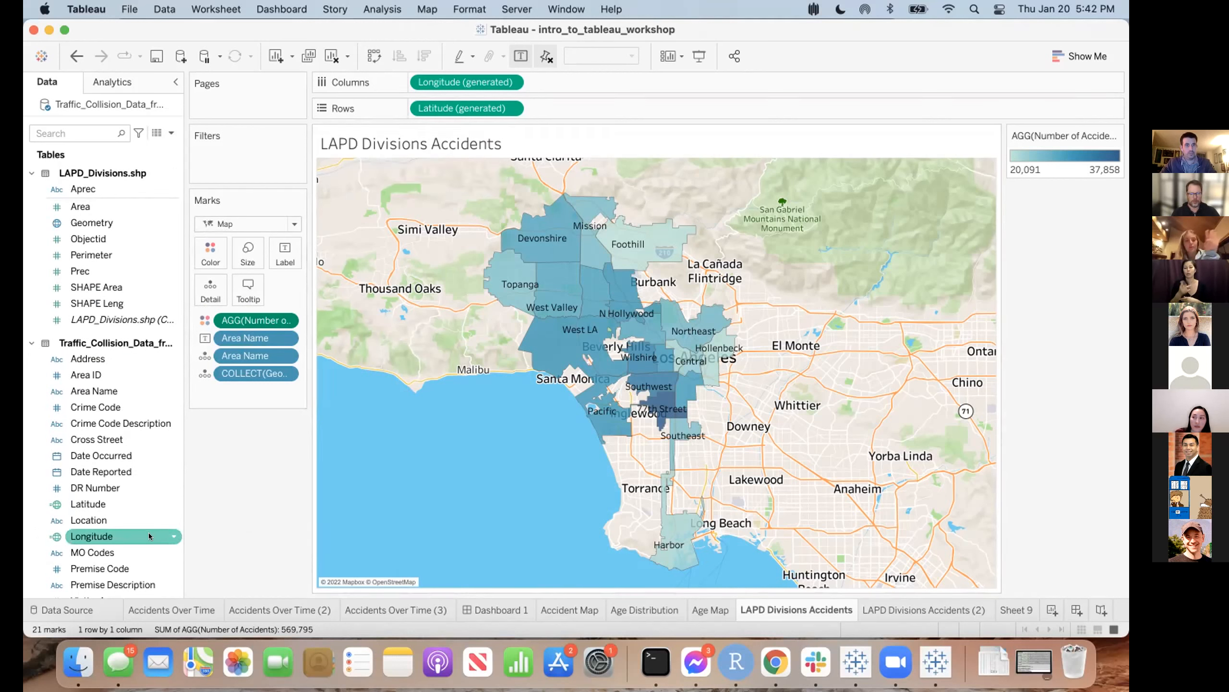
pyautogui.scroll(-2, 113, 453)
pyautogui.scroll(-5, 92, 404)
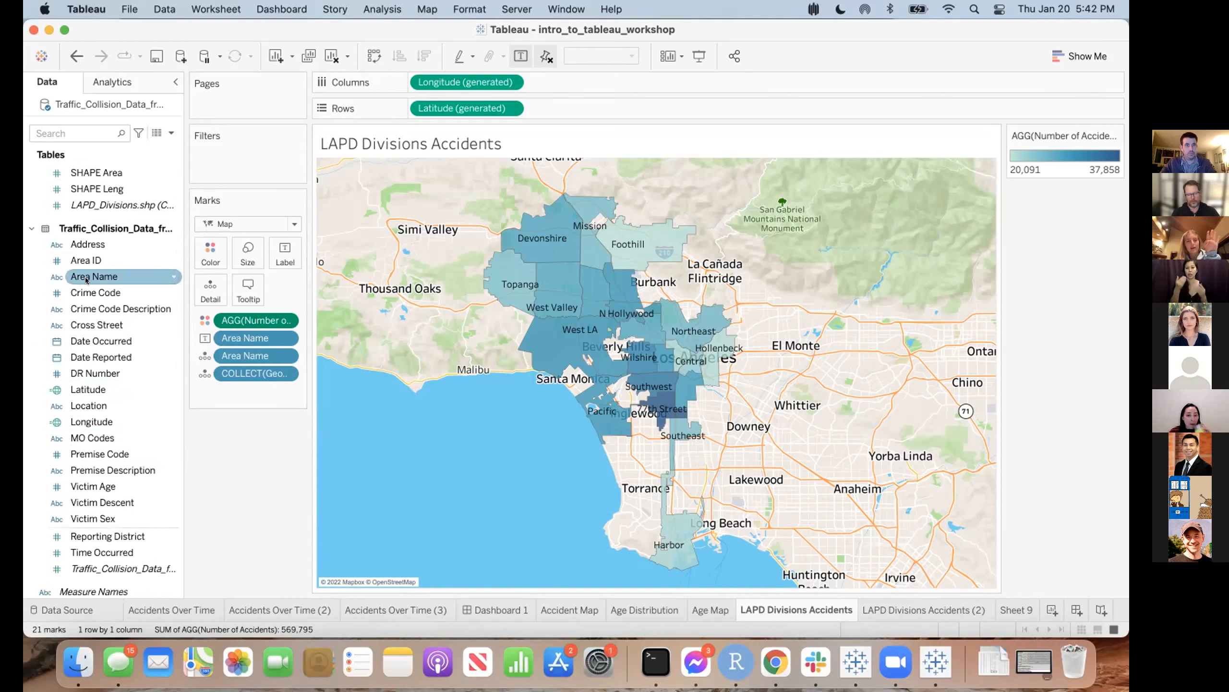
# - Try adding Area Name to the map's detail once more, and remove that extra field
pyautogui.moveTo(87, 280); pyautogui.dragTo(204, 294)
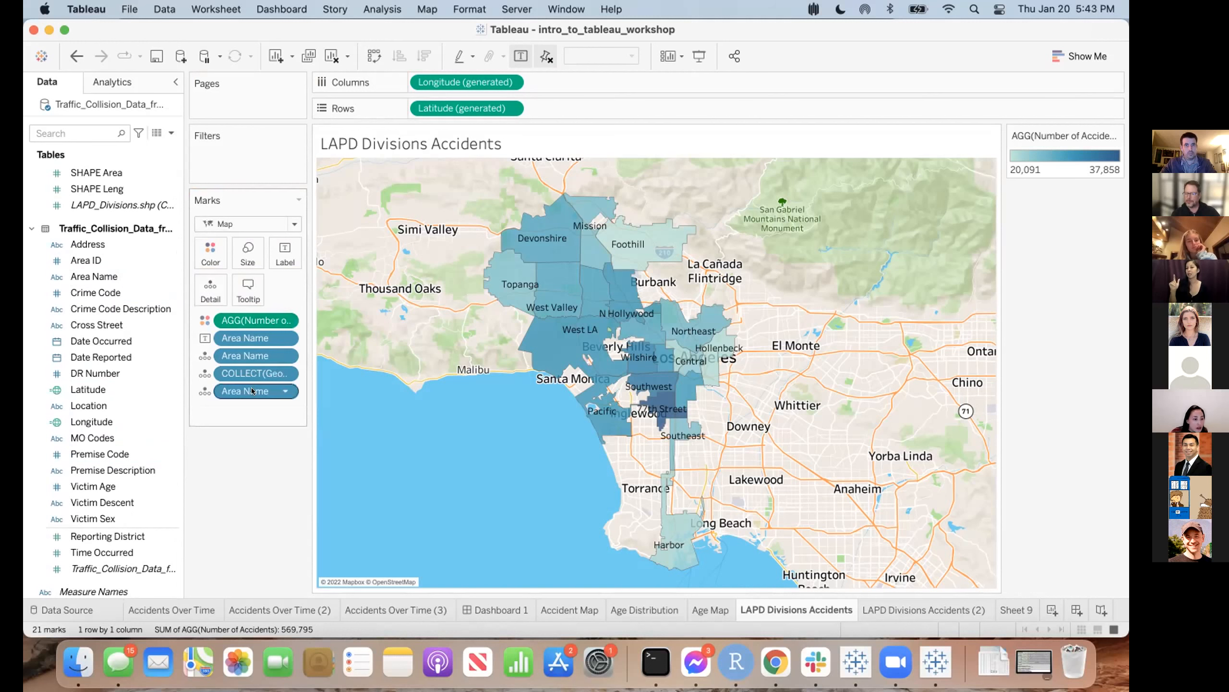
pyautogui.rightClick(252, 391)
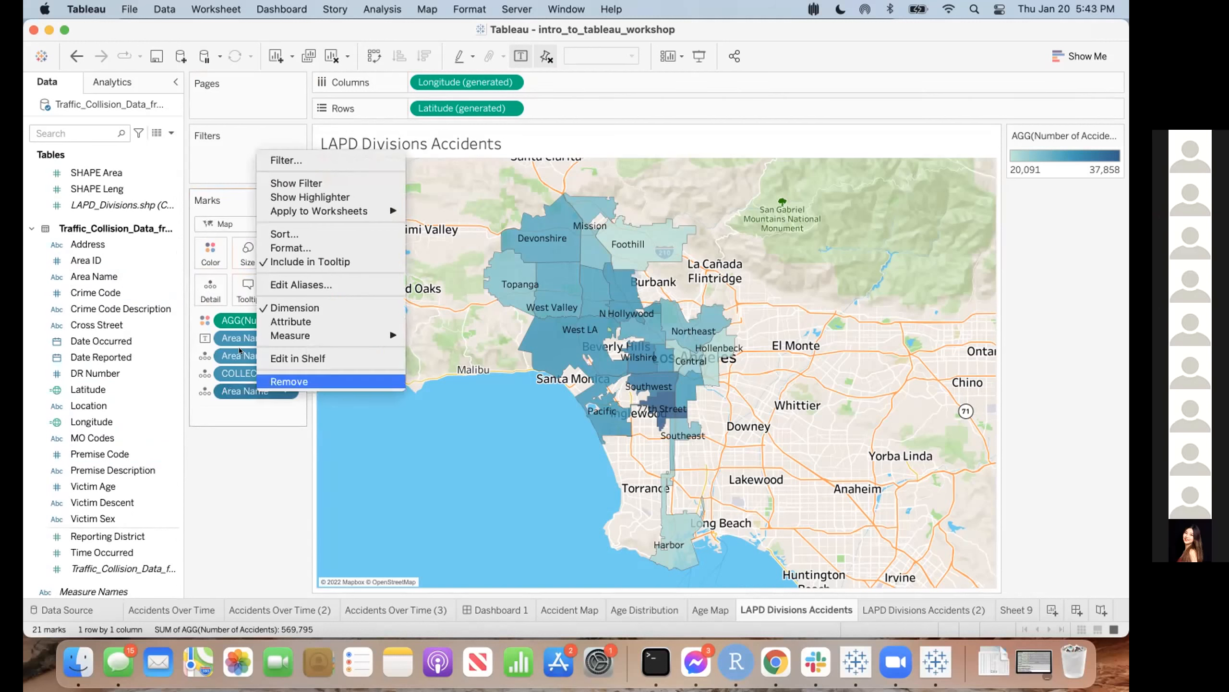
pyautogui.press('Return')
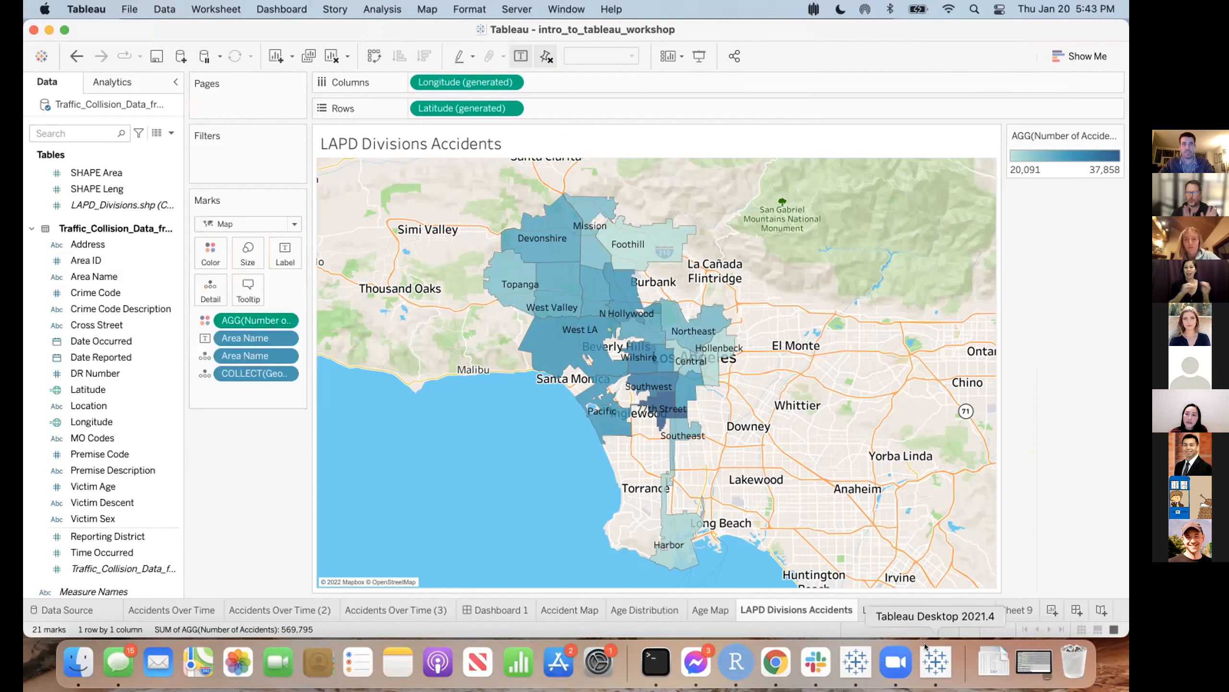
# - Duplicate the LAPD Divisions Accidents sheet and page the copy by year of Date Occurred
pyautogui.rightClick(801, 609)
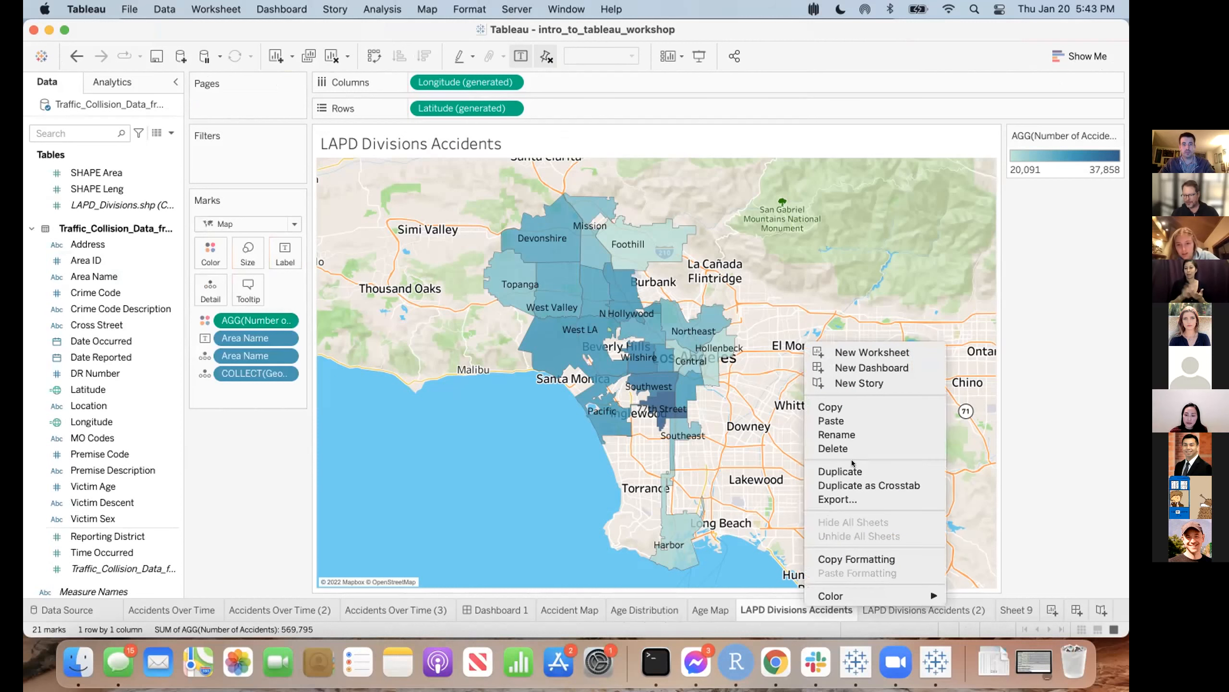
pyautogui.click(851, 464)
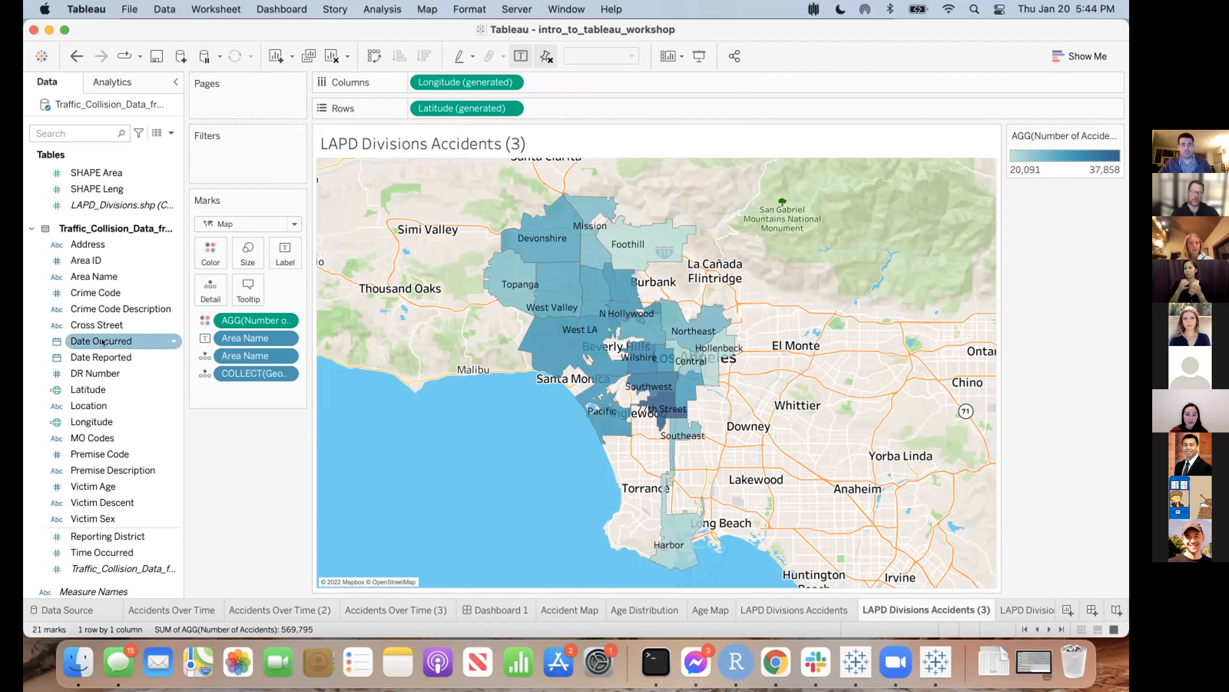
pyautogui.moveTo(103, 342); pyautogui.dragTo(225, 93)
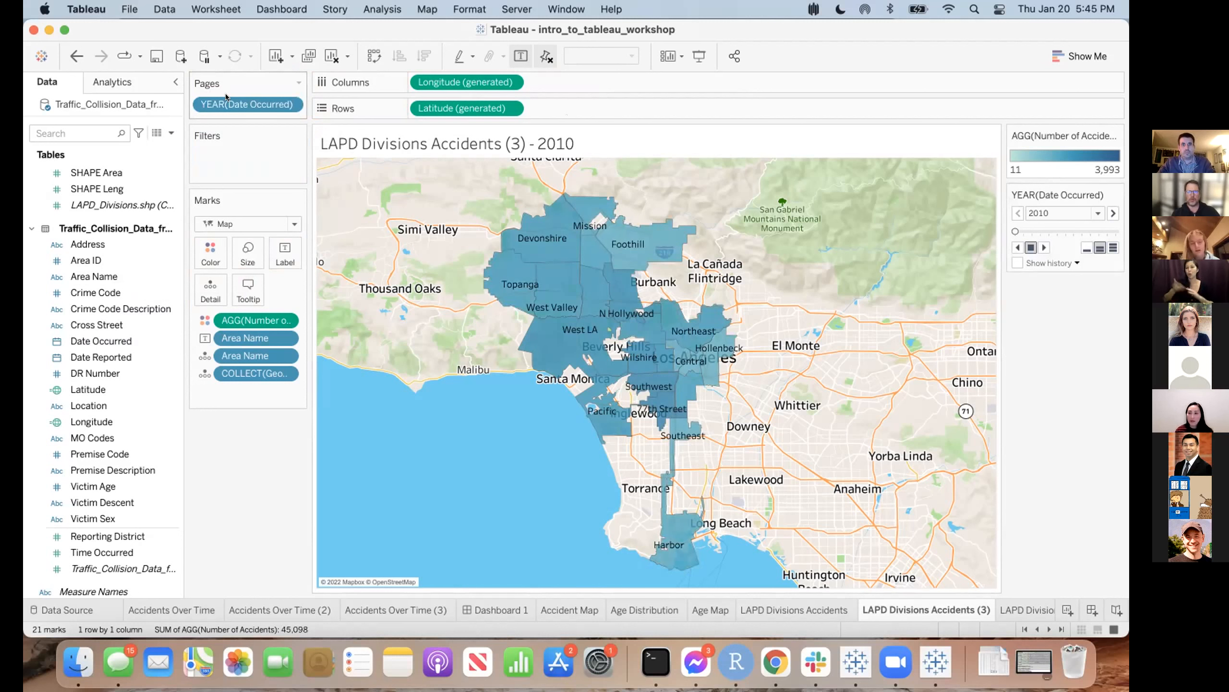
# - Make the Number of Accidents colour field a Running Total computed using Date Occurred, and check its table calculation settings
pyautogui.rightClick(266, 315)
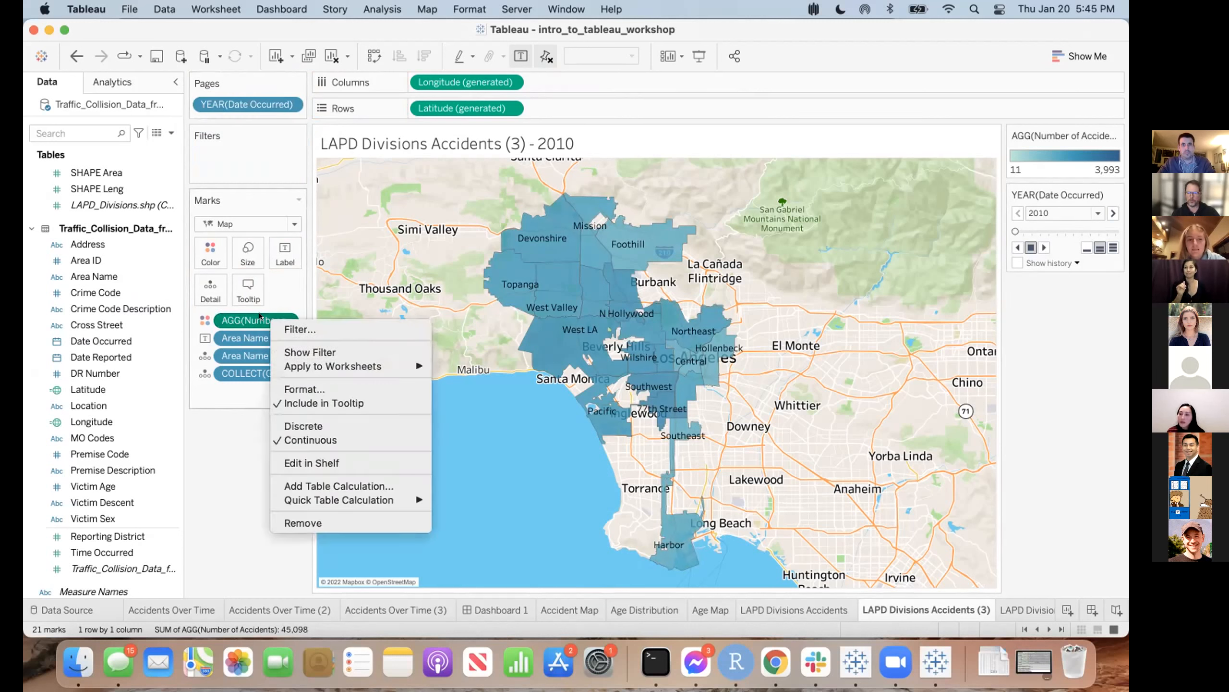
pyautogui.moveTo(322, 499)
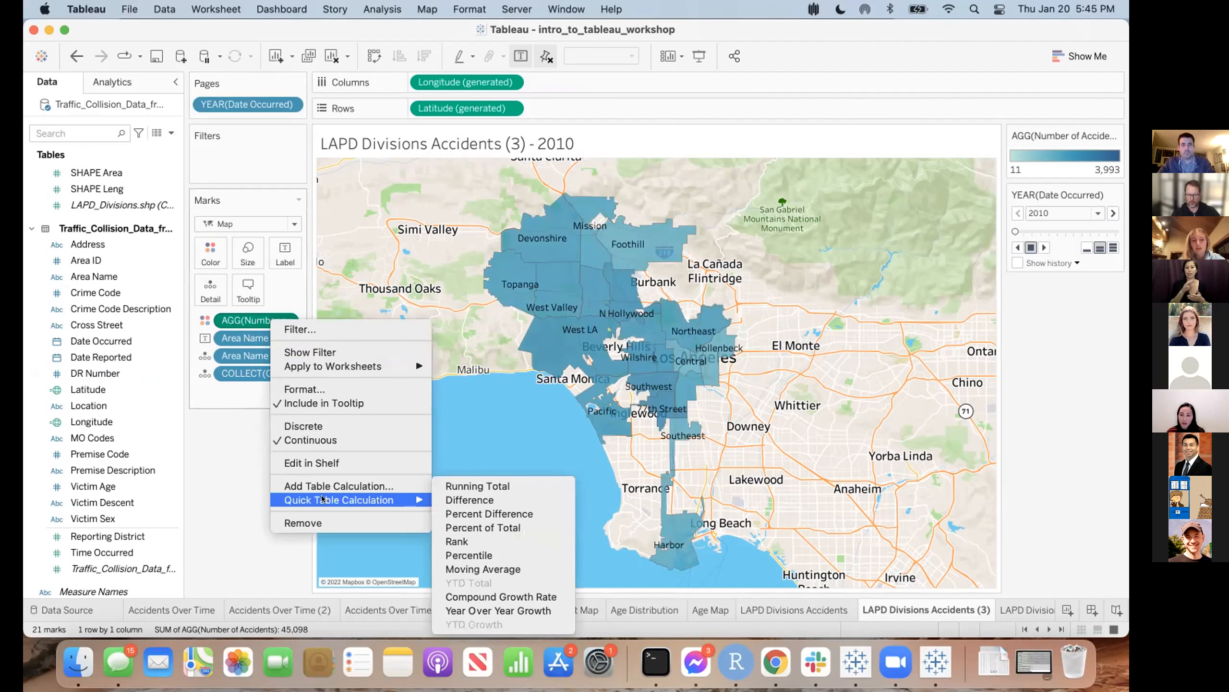
pyautogui.click(479, 485)
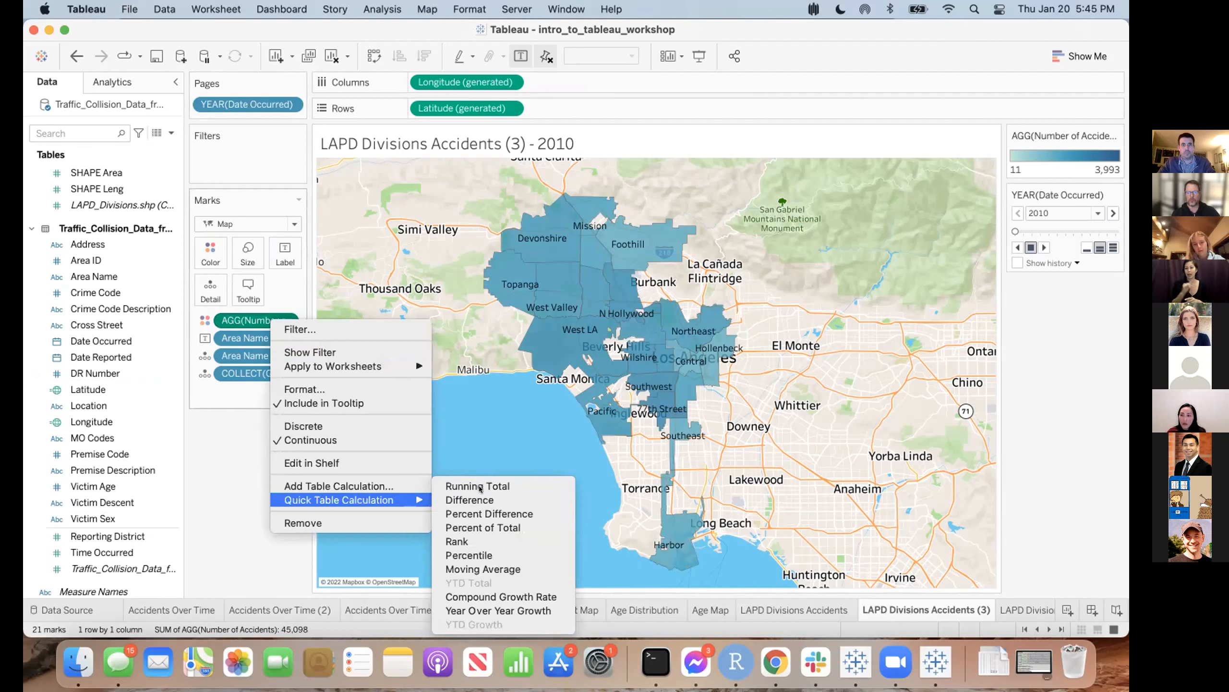
pyautogui.rightClick(270, 318)
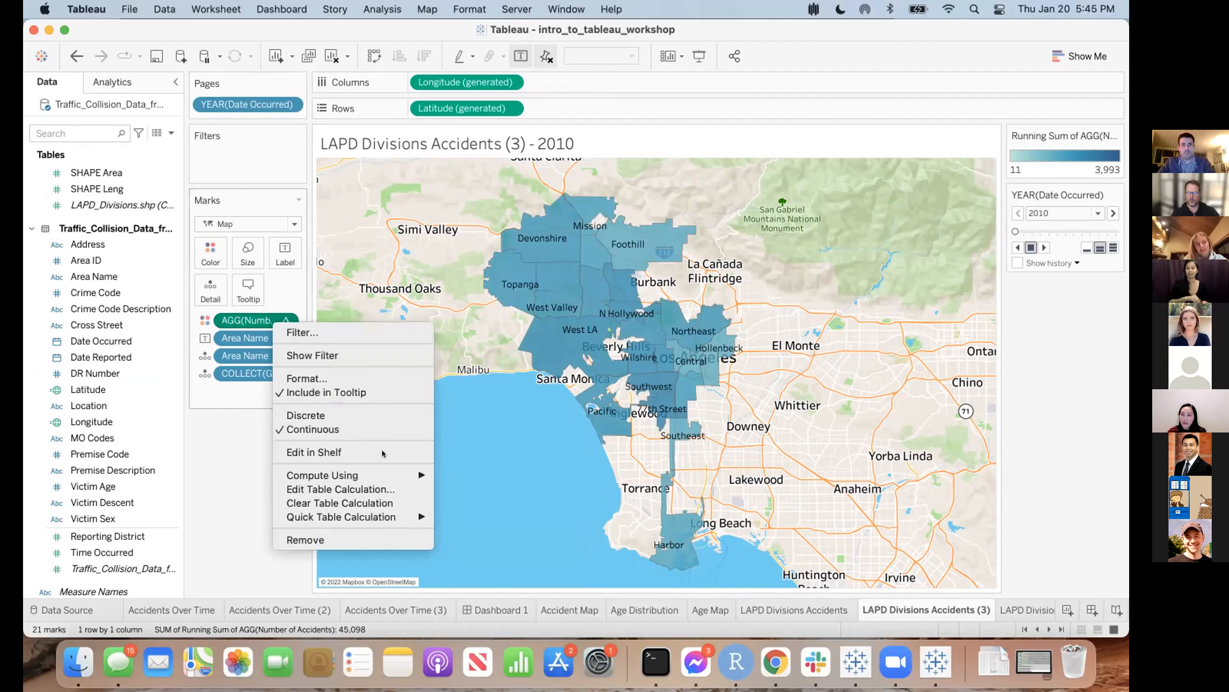
pyautogui.moveTo(375, 473)
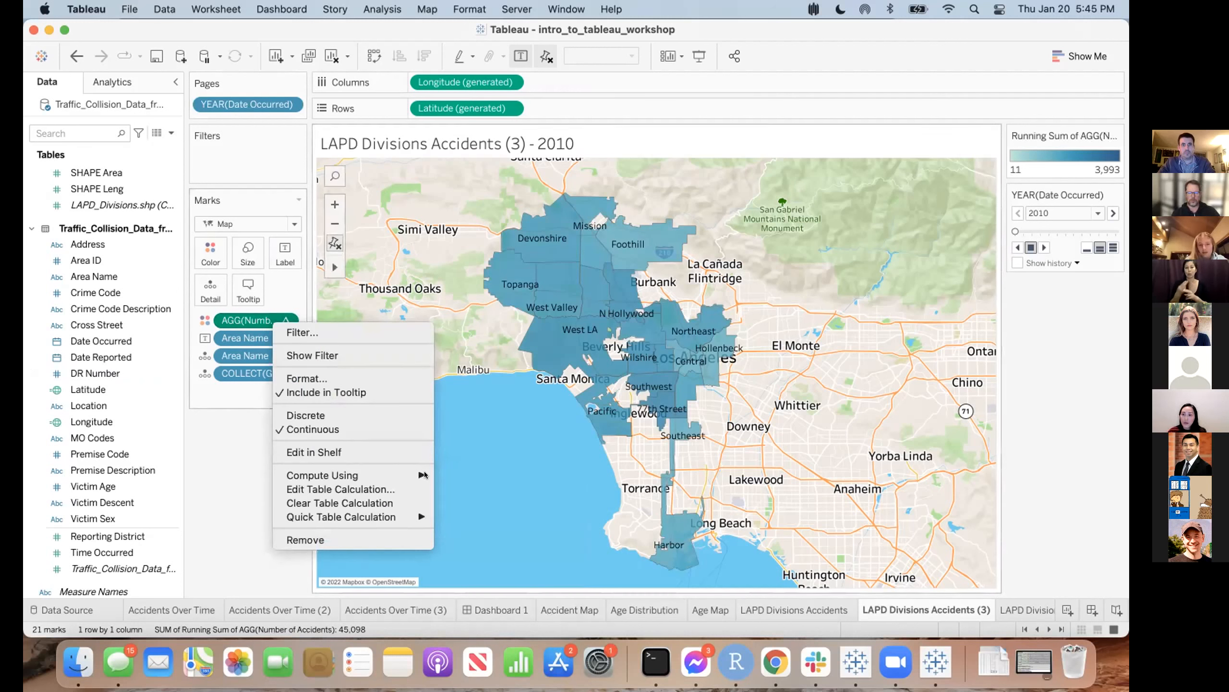
pyautogui.click(460, 519)
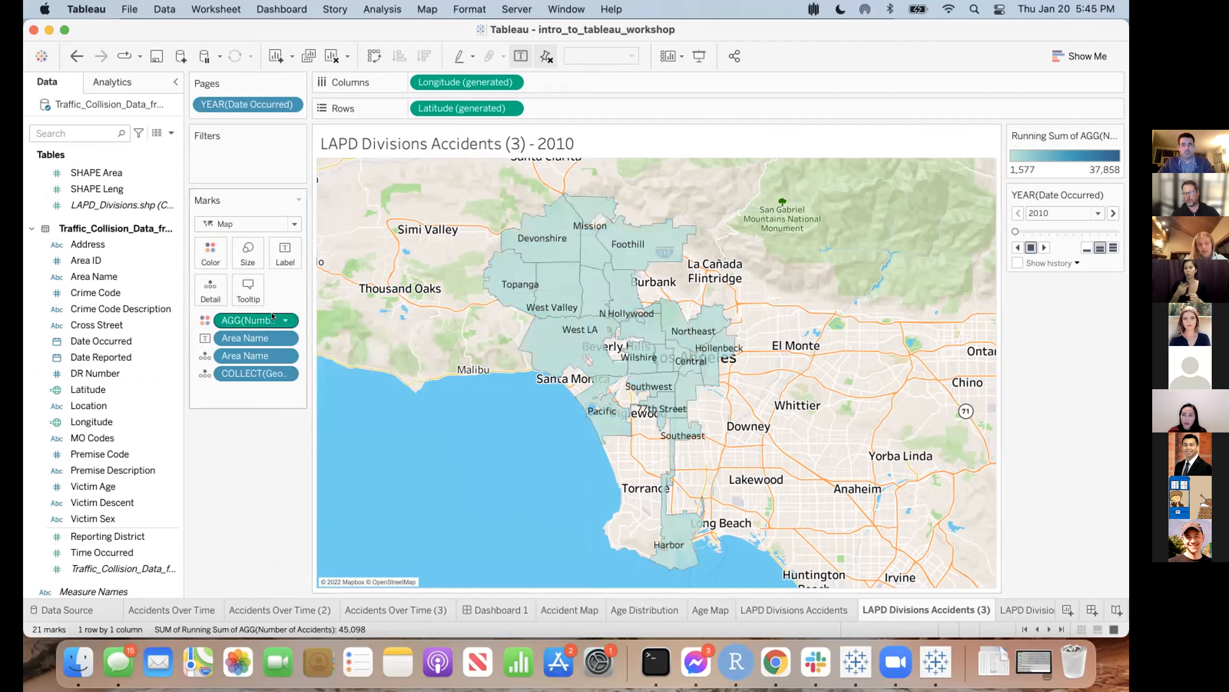
pyautogui.moveTo(272, 315)
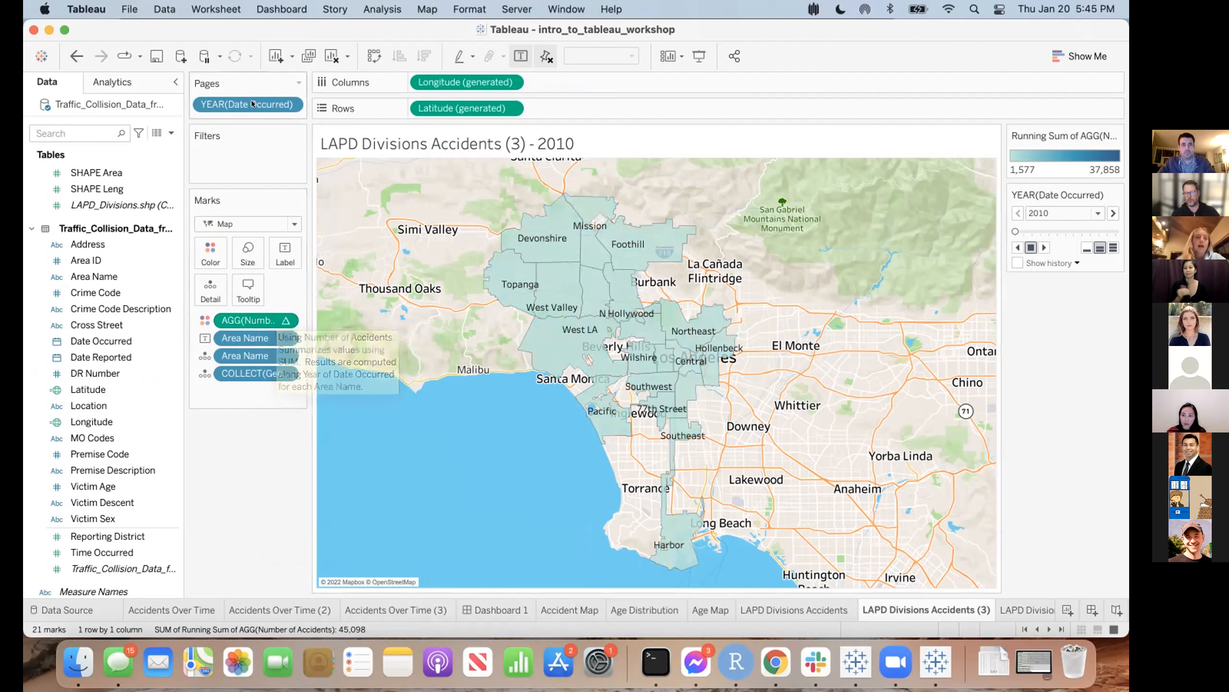
pyautogui.click(285, 320)
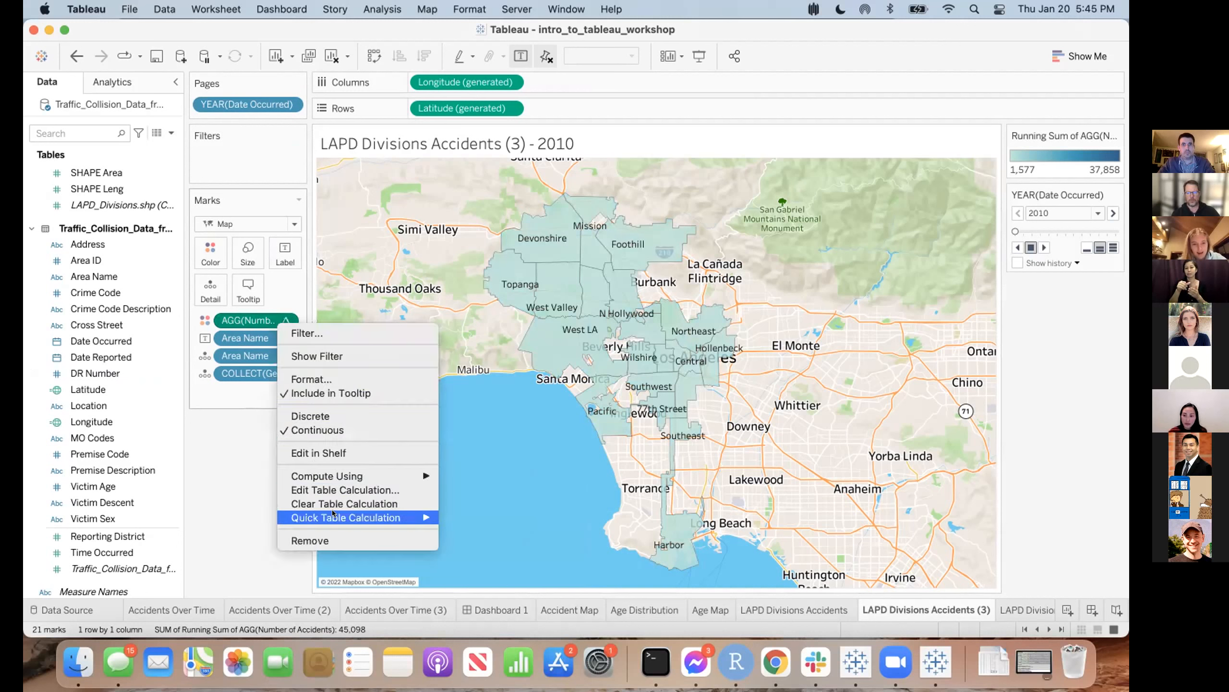
pyautogui.moveTo(397, 517)
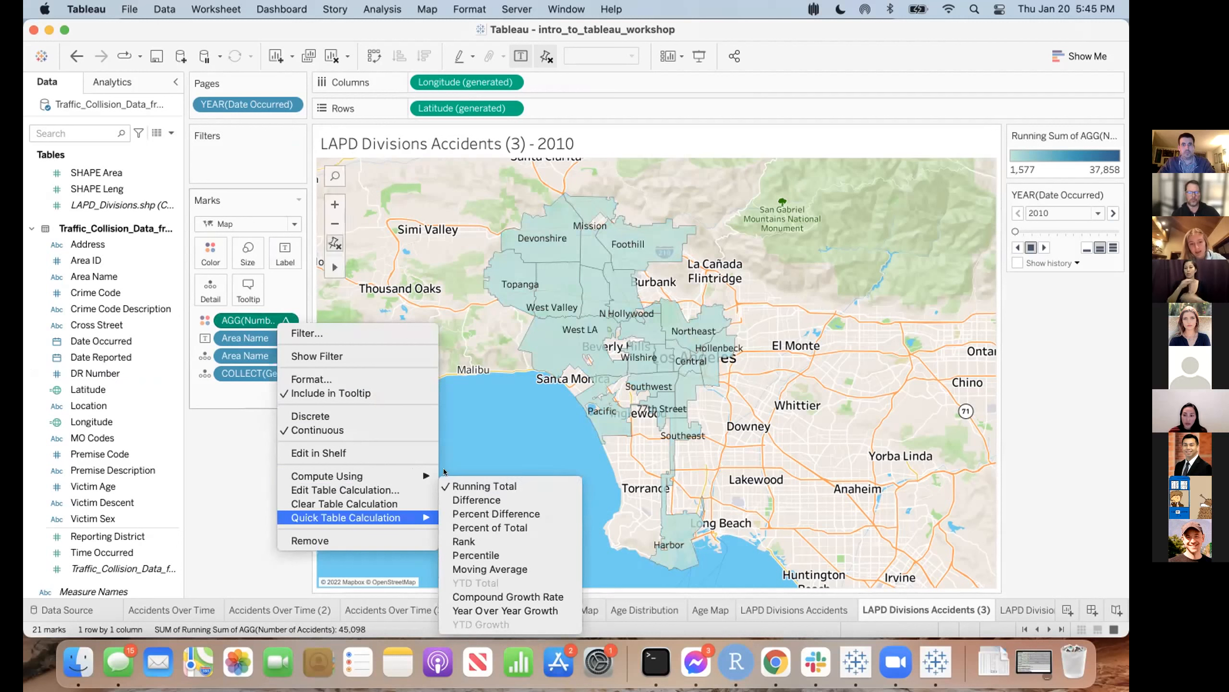
pyautogui.moveTo(414, 475)
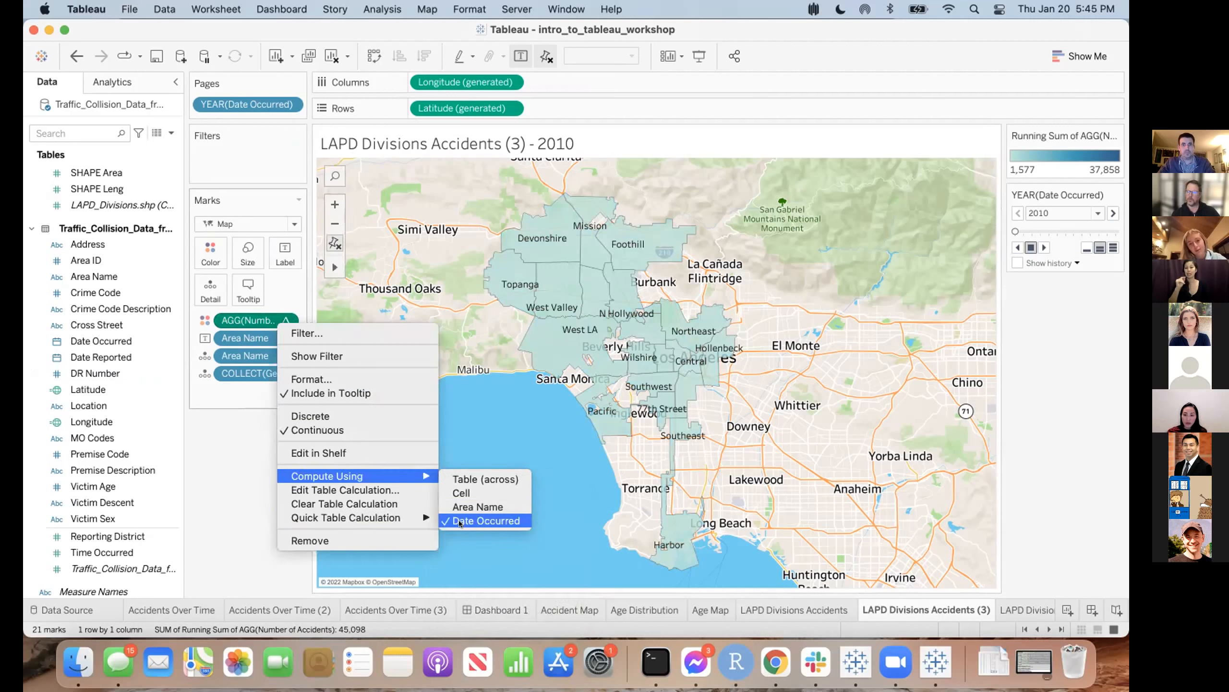
pyautogui.click(494, 439)
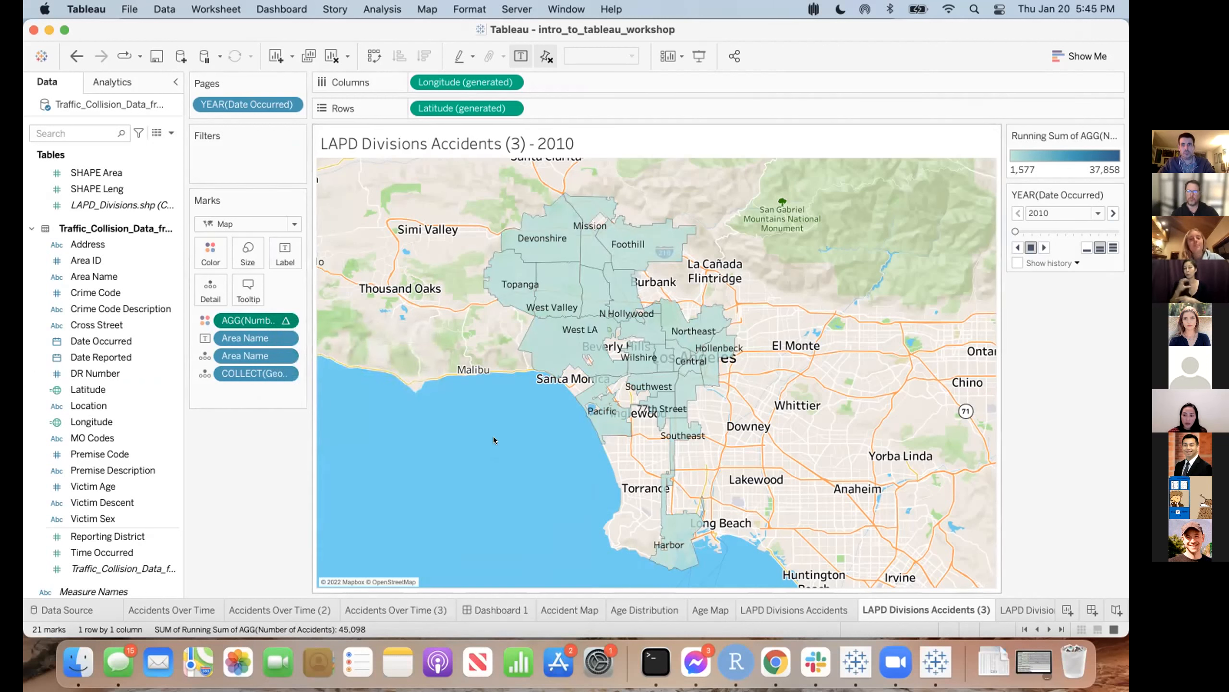
# - Apply the Red palette to the running total of accidents and play the map through the yearly pages
pyautogui.click(203, 253)
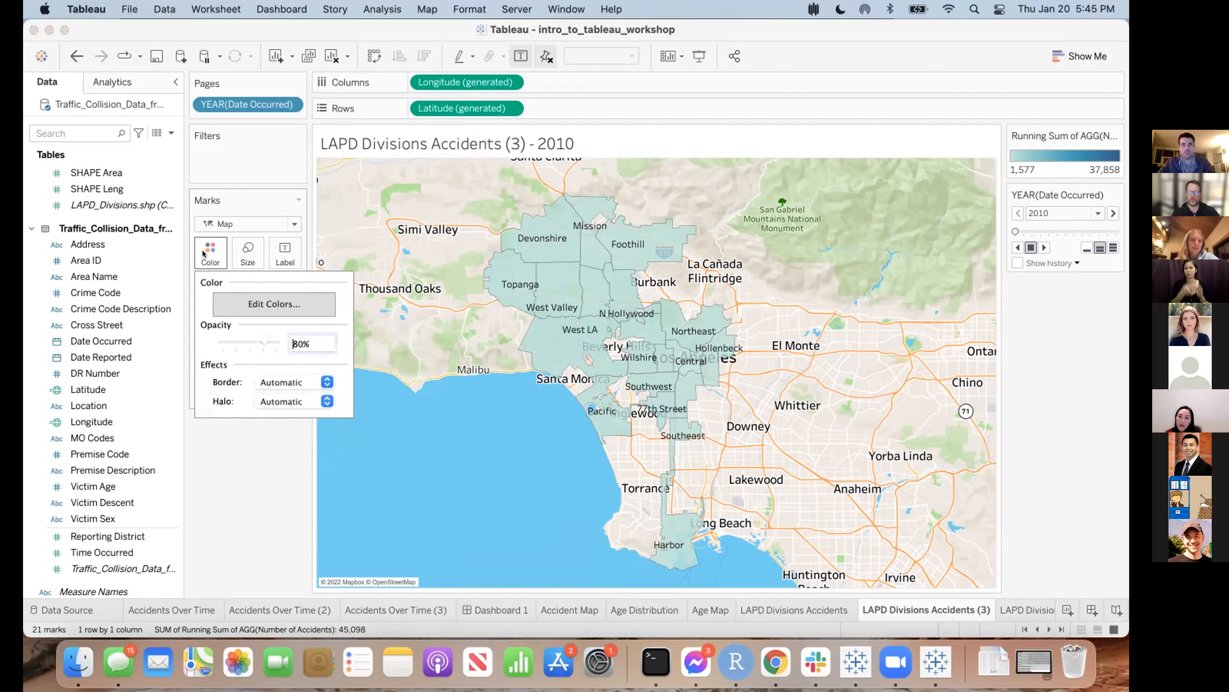
pyautogui.click(266, 304)
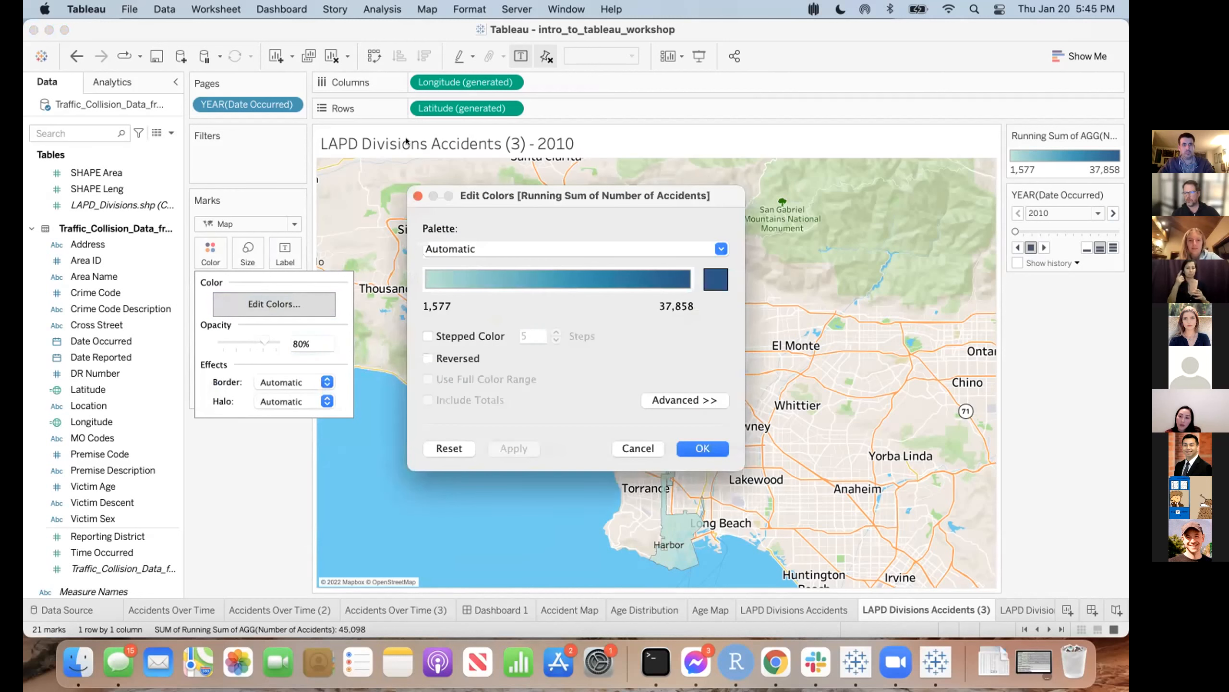
pyautogui.click(466, 249)
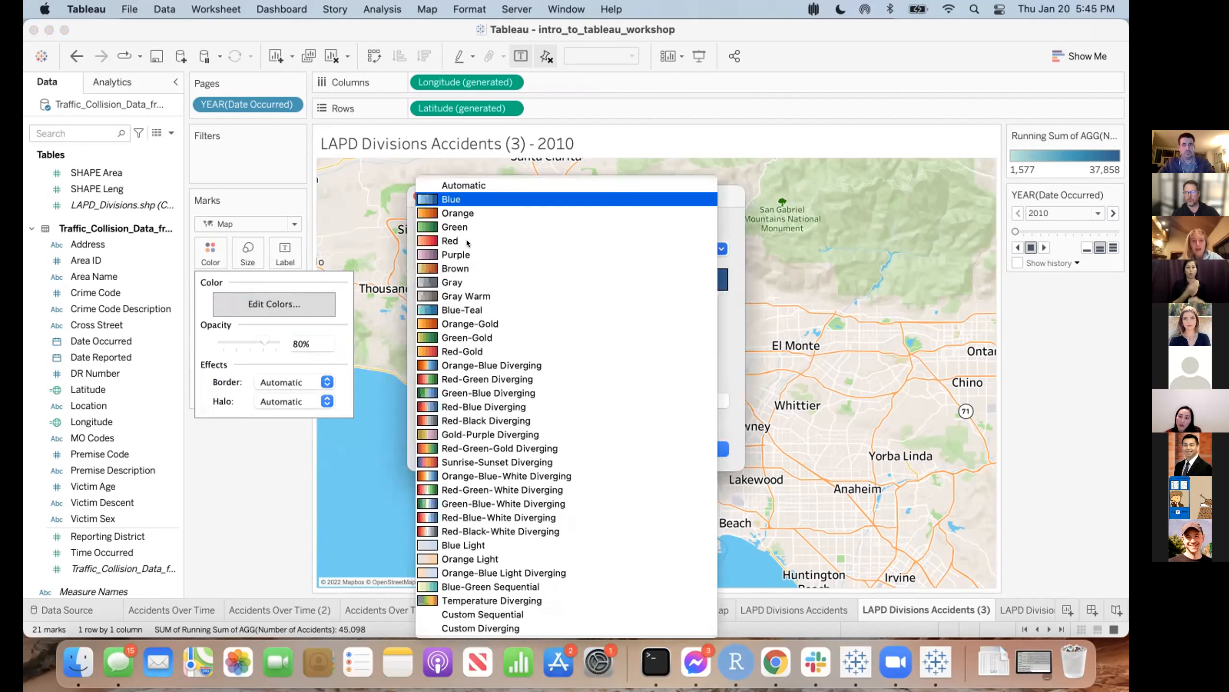
pyautogui.click(468, 242)
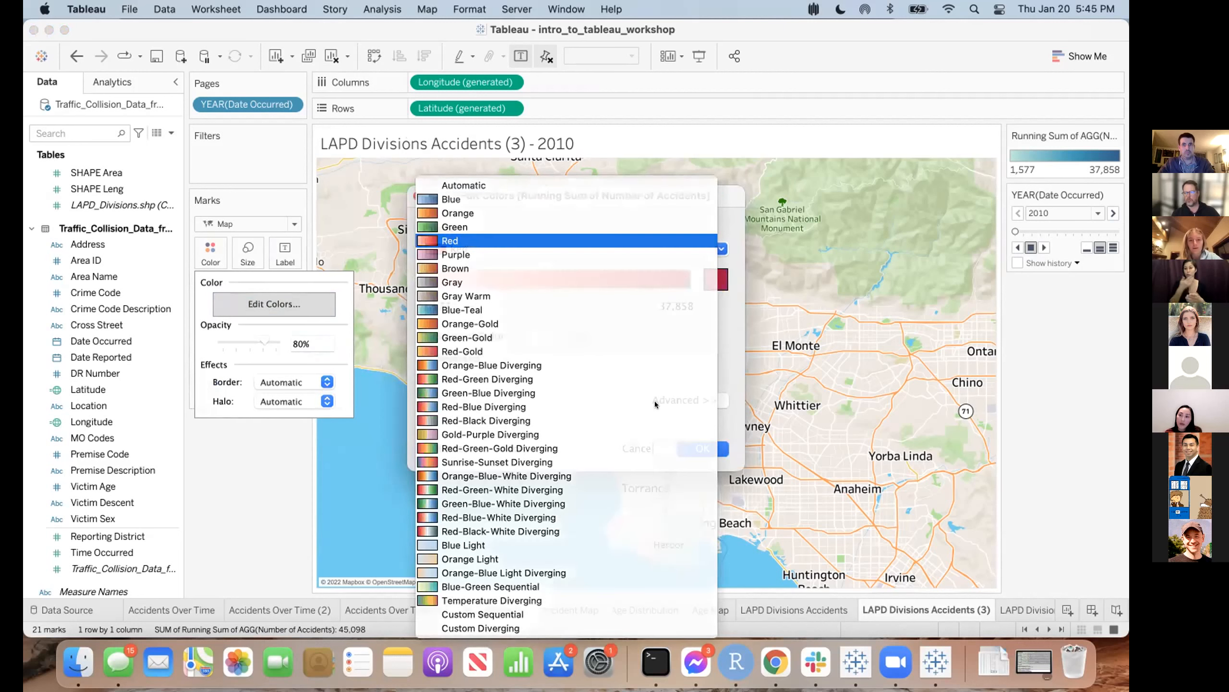
pyautogui.click(696, 447)
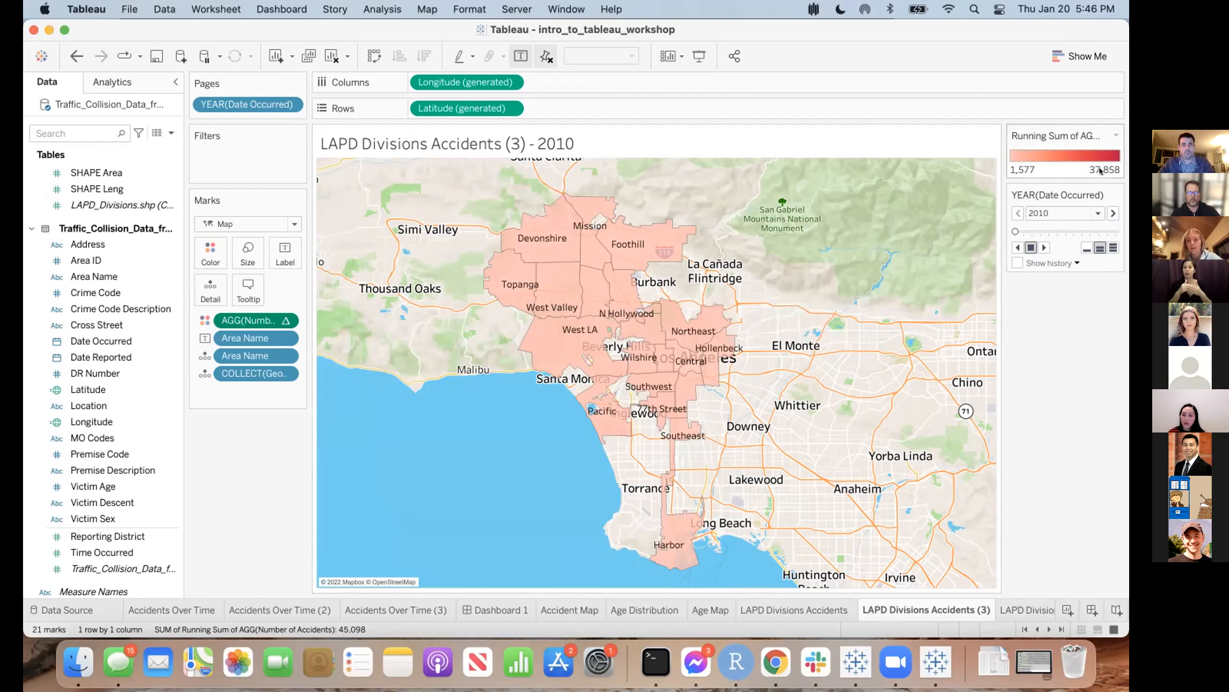
pyautogui.click(1038, 248)
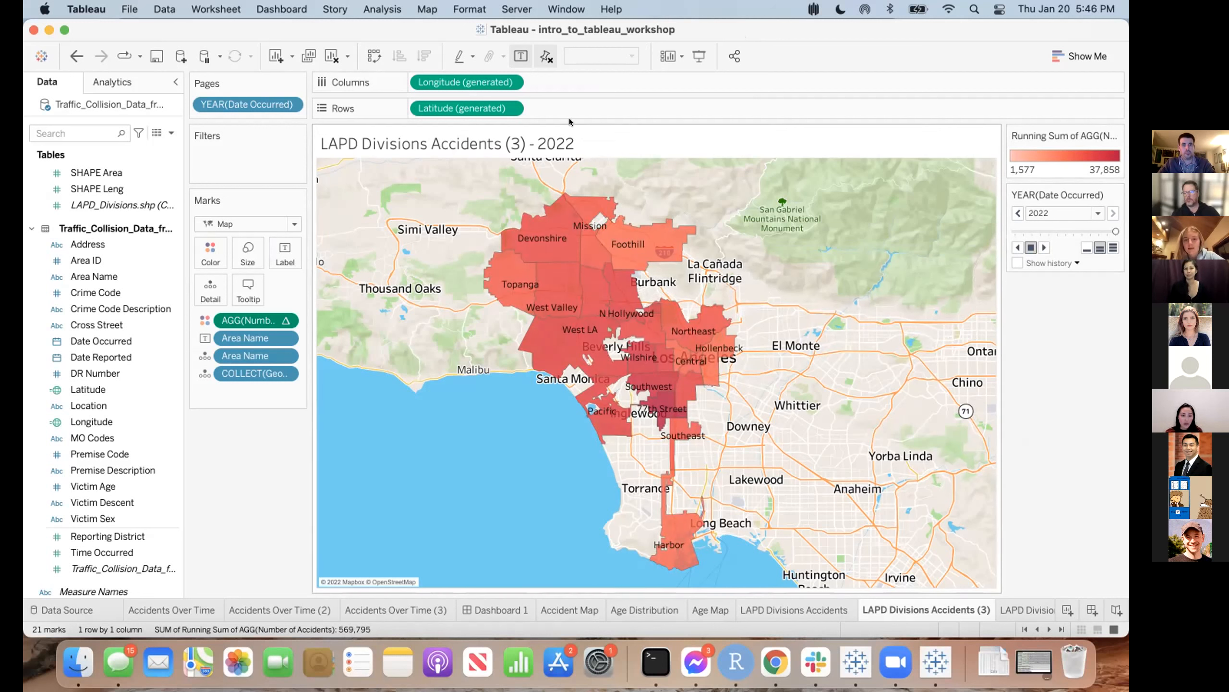
# - Return to the LAPD Divisions Accidents sheet and examine how its Geometry field, division details and table fields build the map
pyautogui.click(778, 609)
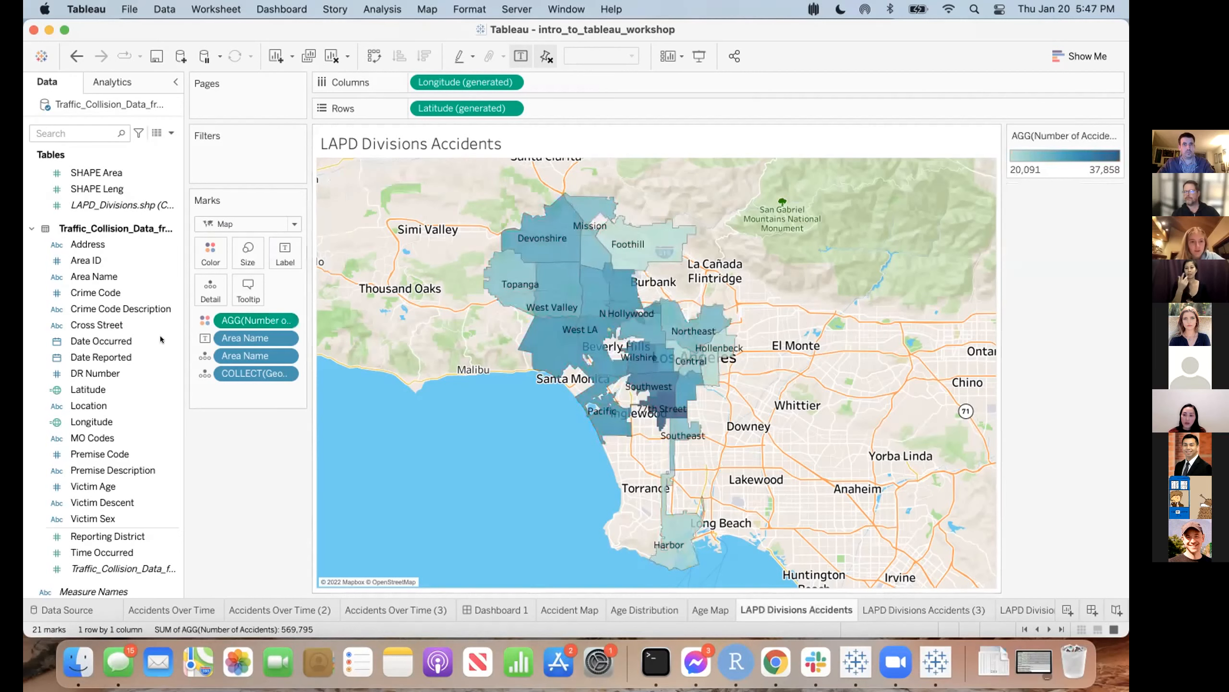
pyautogui.scroll(5, 89, 219)
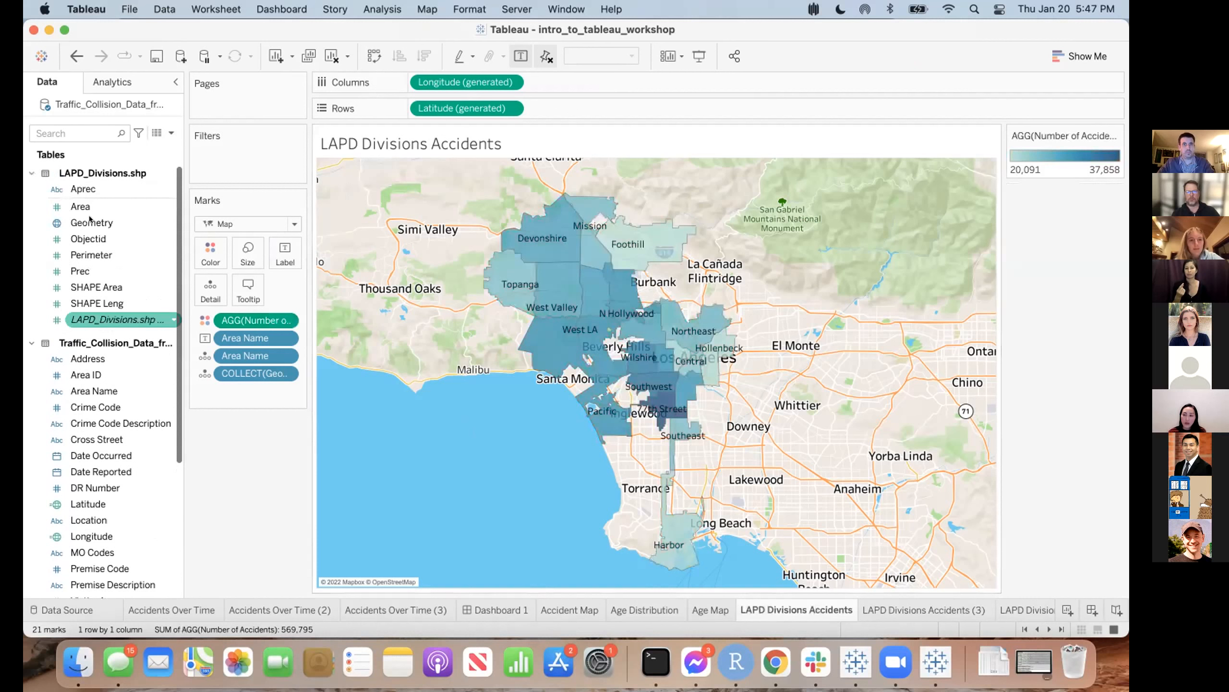
pyautogui.click(90, 221)
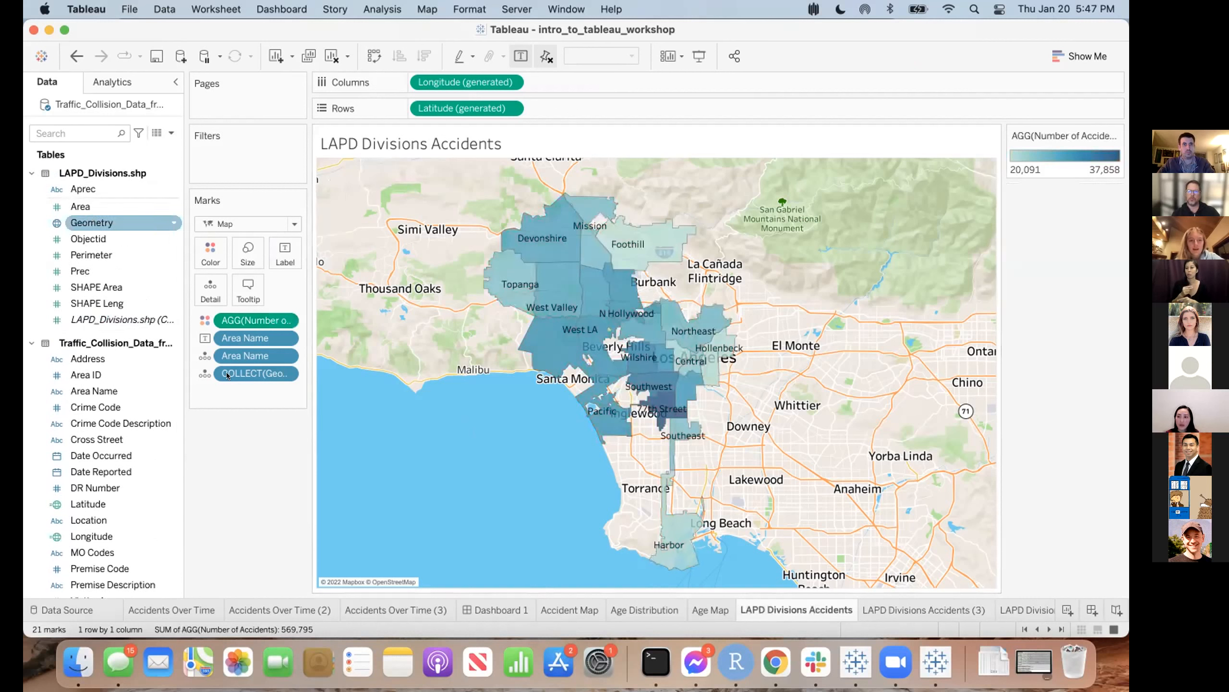
pyautogui.click(251, 376)
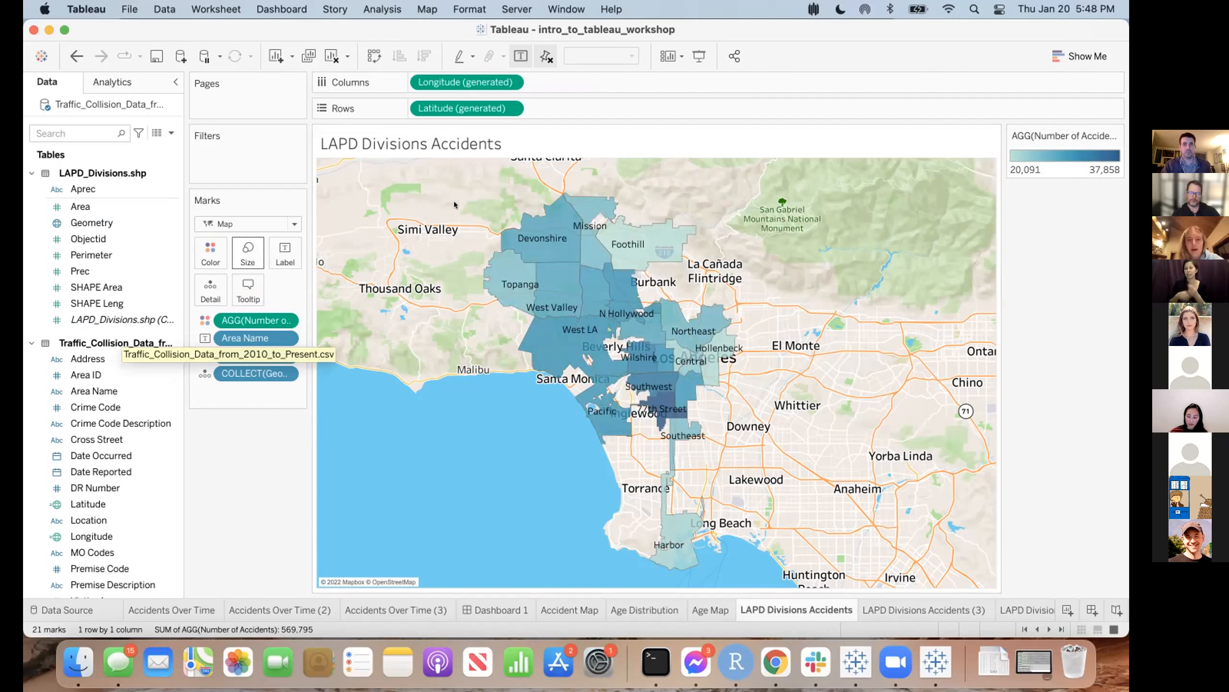
pyautogui.moveTo(568, 241)
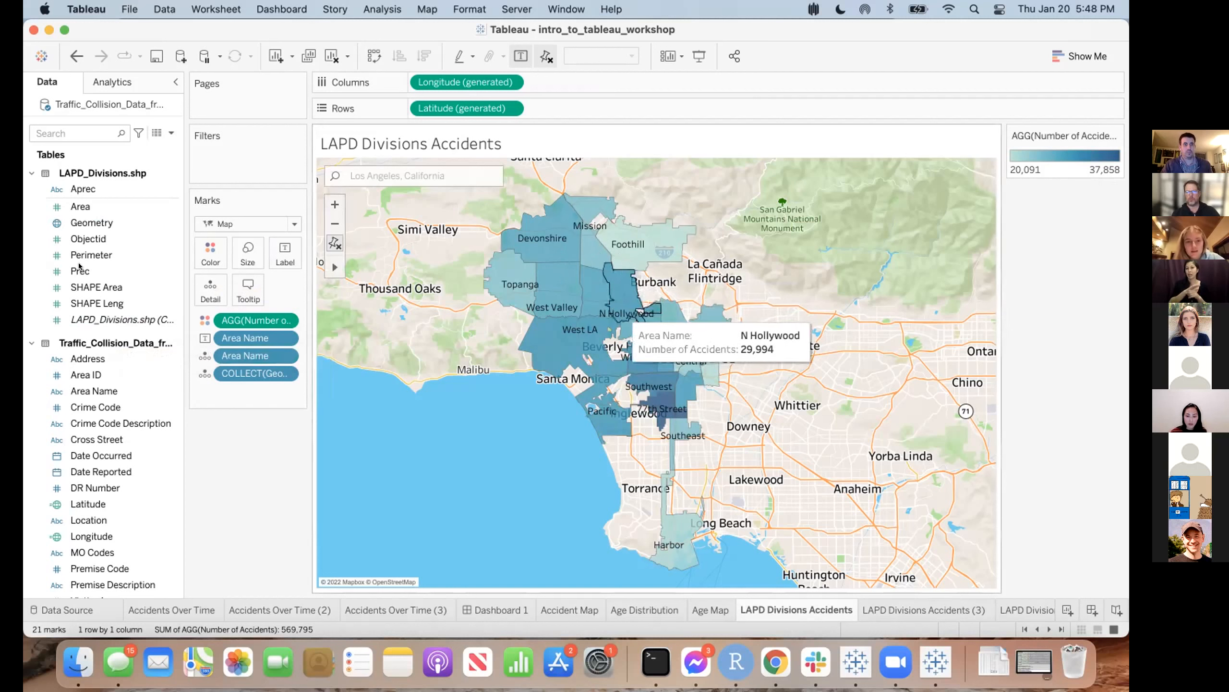
pyautogui.scroll(-3, 86, 416)
pyautogui.scroll(-1, 86, 417)
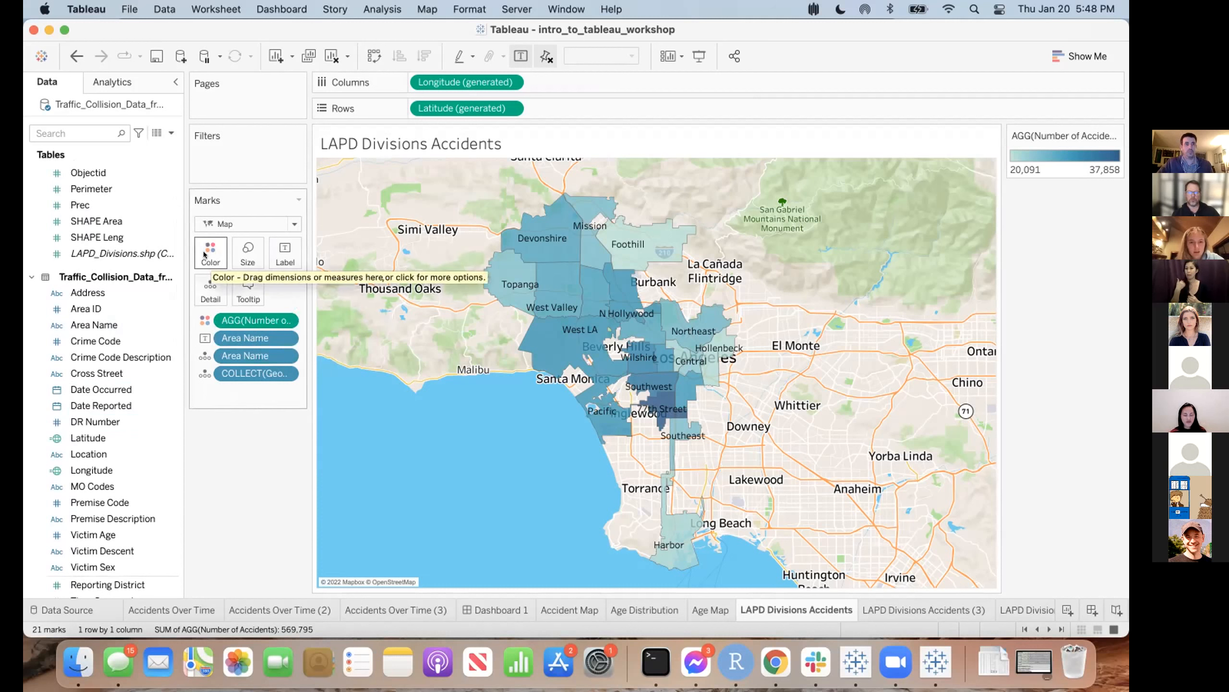
# - Review the traffic collision fields and the options available for the Number of Accidents colour field on the LAPD Divisions Accidents map
pyautogui.scroll(-3, 115, 472)
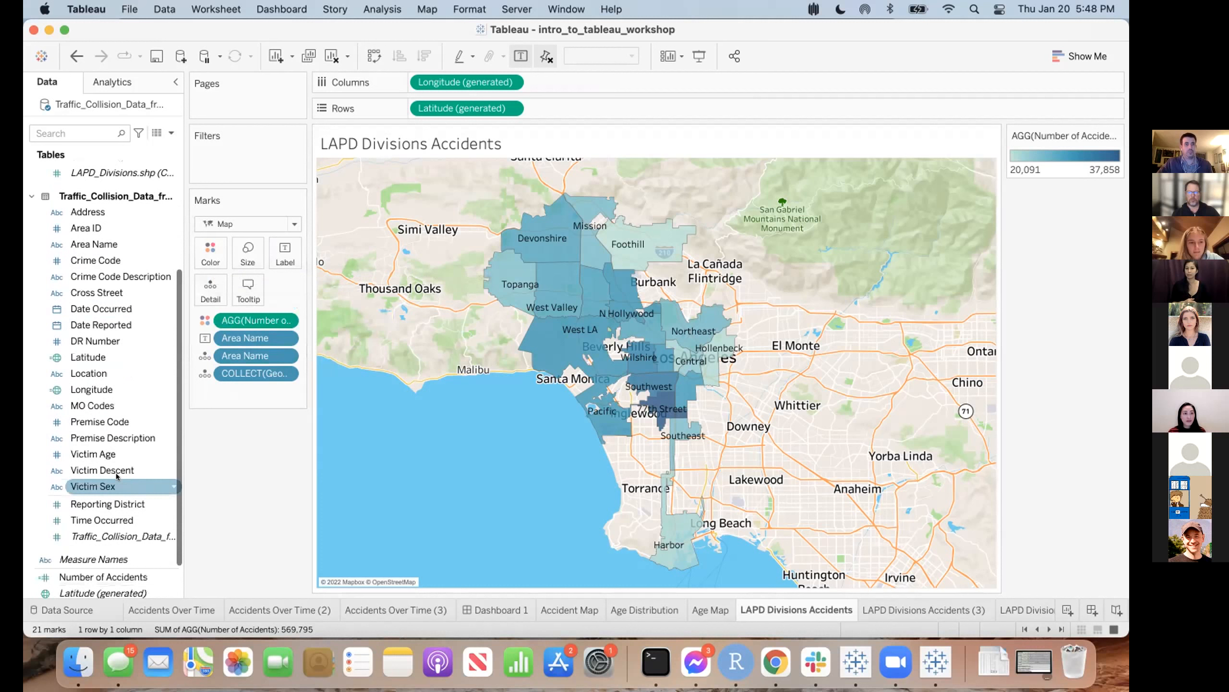
pyautogui.scroll(-2, 116, 472)
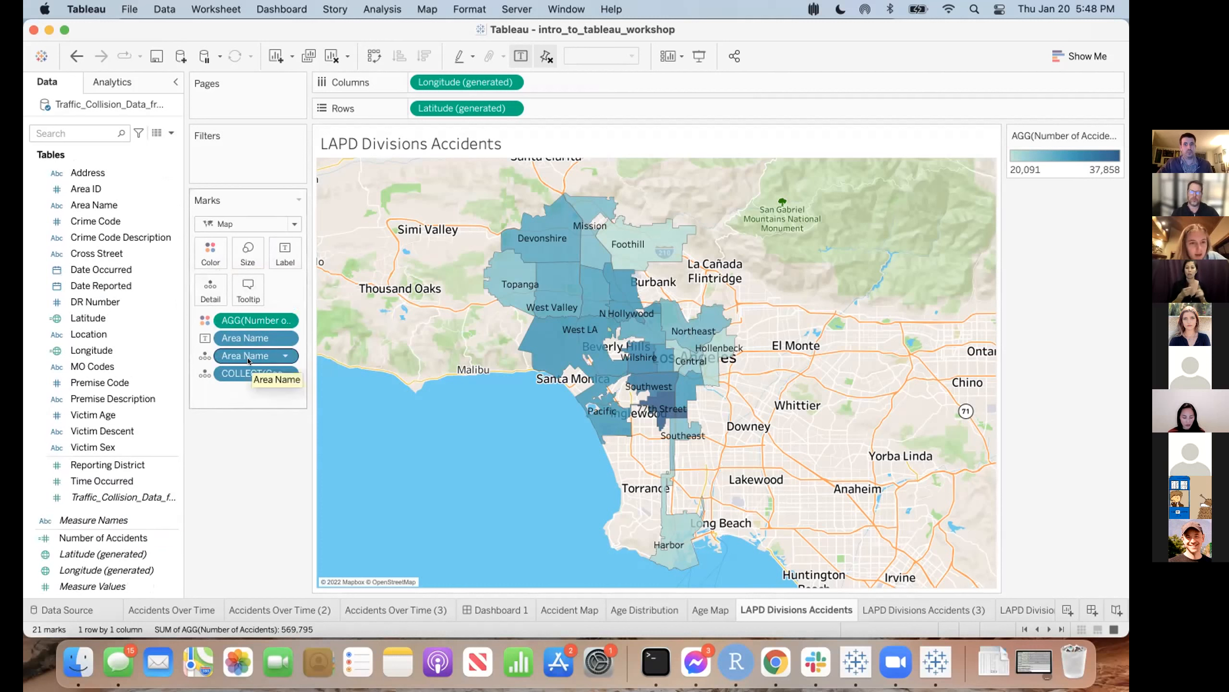
pyautogui.rightClick(265, 323)
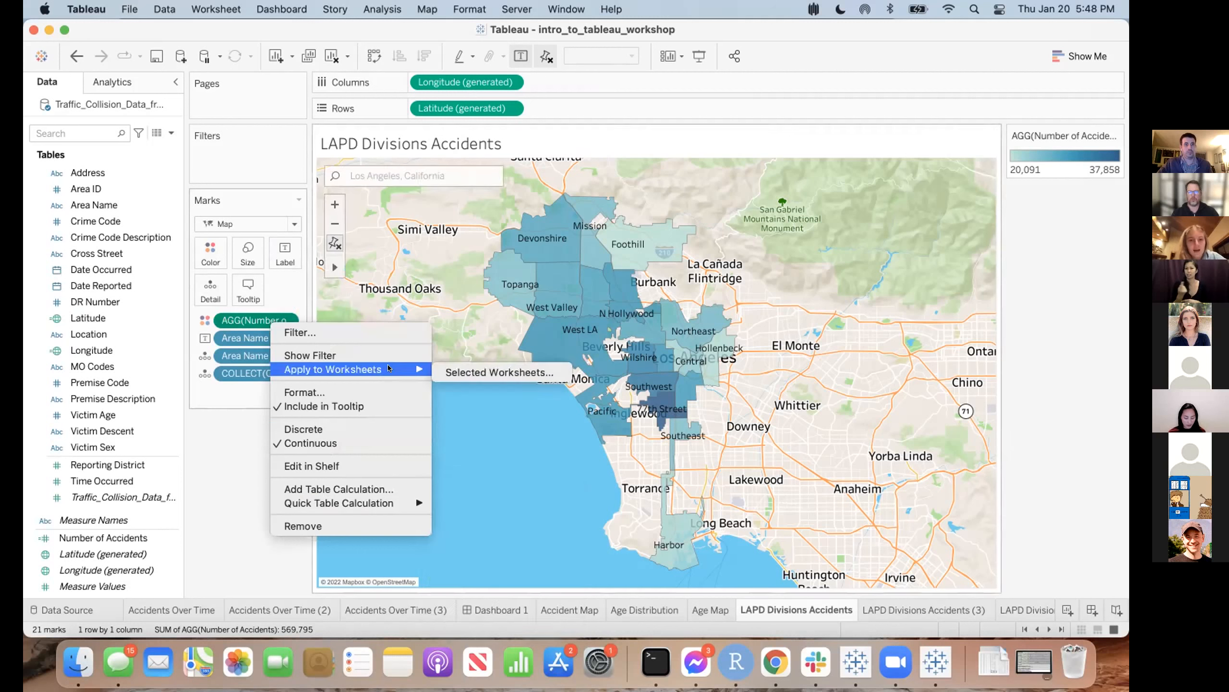
pyautogui.click(645, 495)
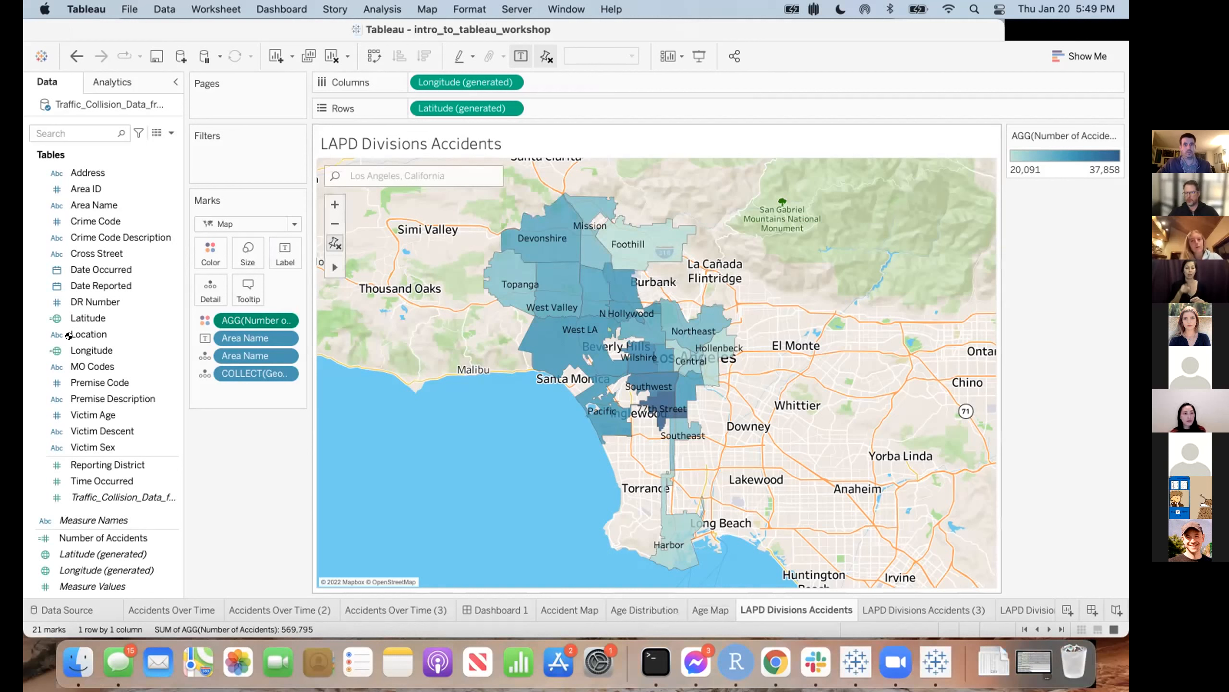
# - Switch to the Book3 workbook and start a calculated field from DR Number with the formula COUNT([DR Number])
pyautogui.hotkey('ctrl', 'Right')
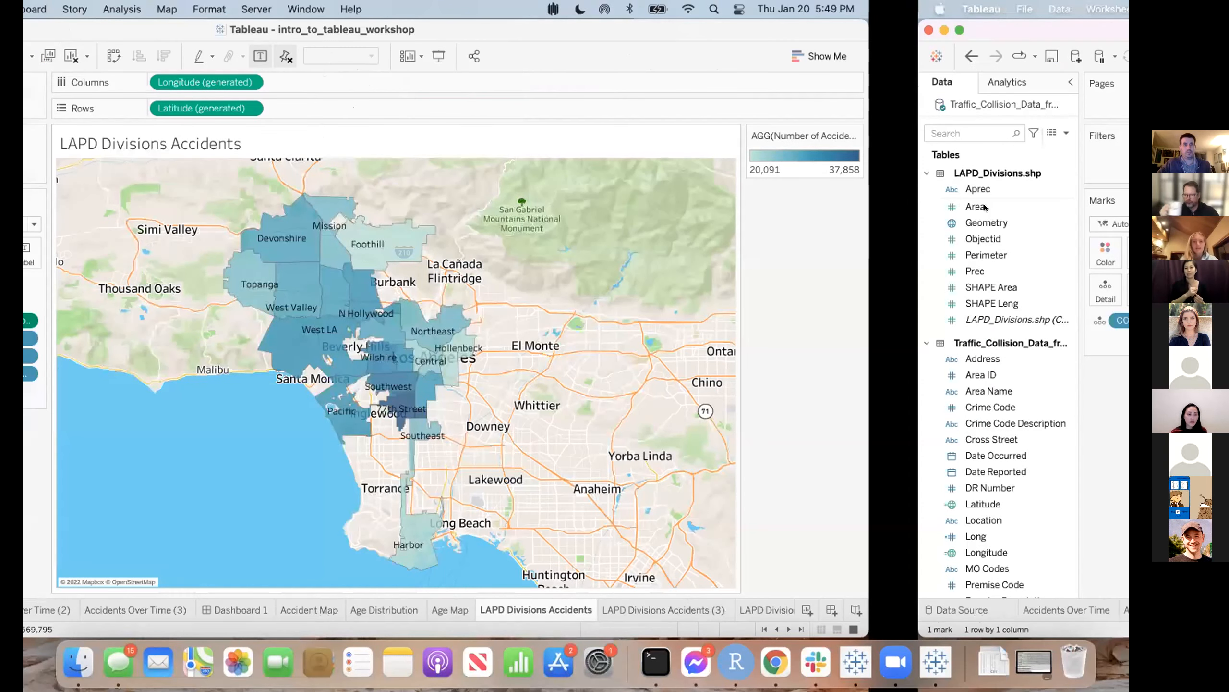
pyautogui.hotkey('ctrl', 'Right')
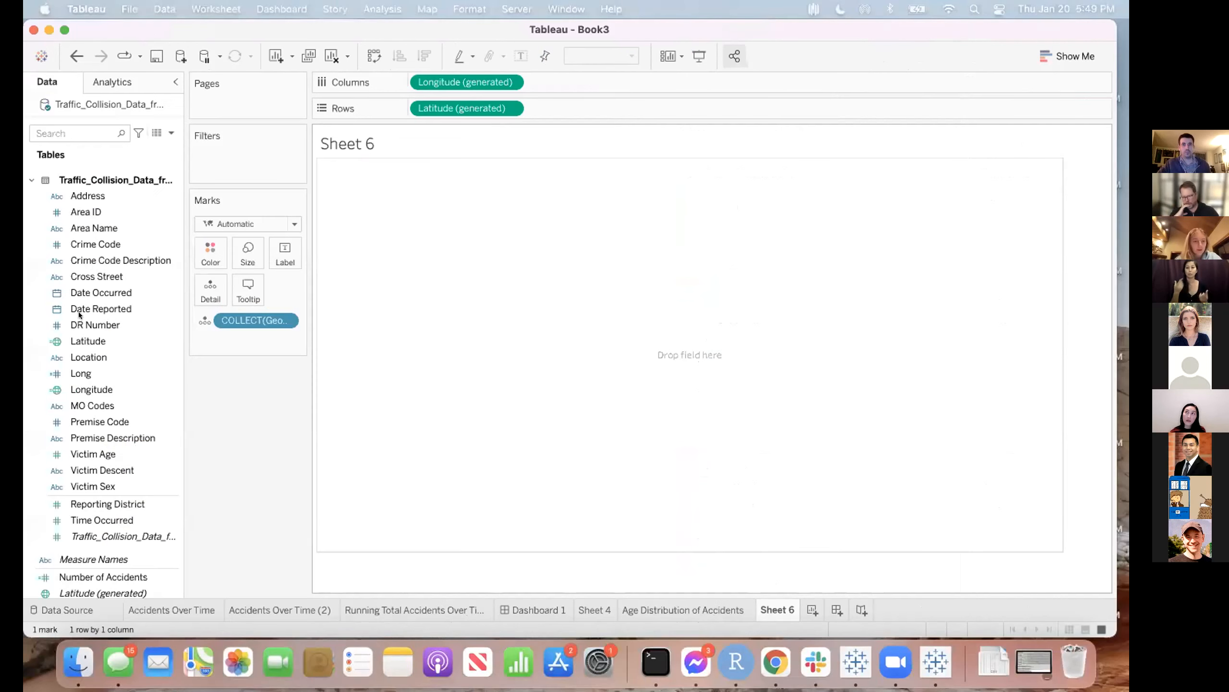
pyautogui.click(79, 326)
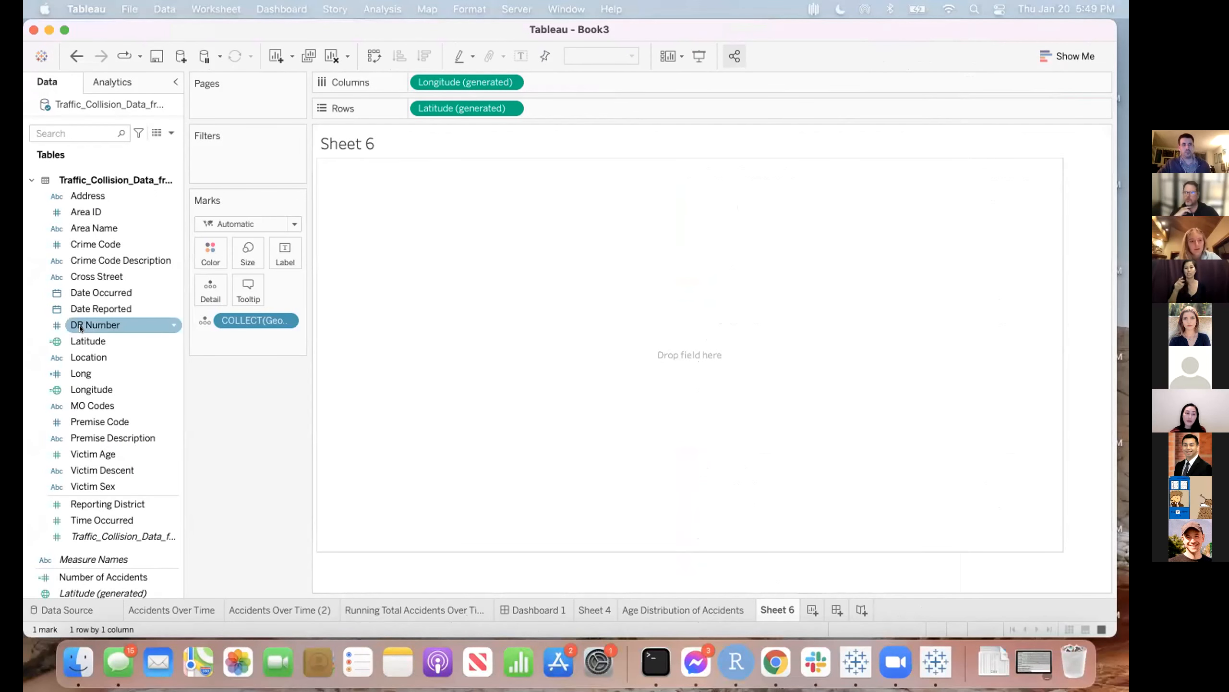
pyautogui.rightClick(80, 328)
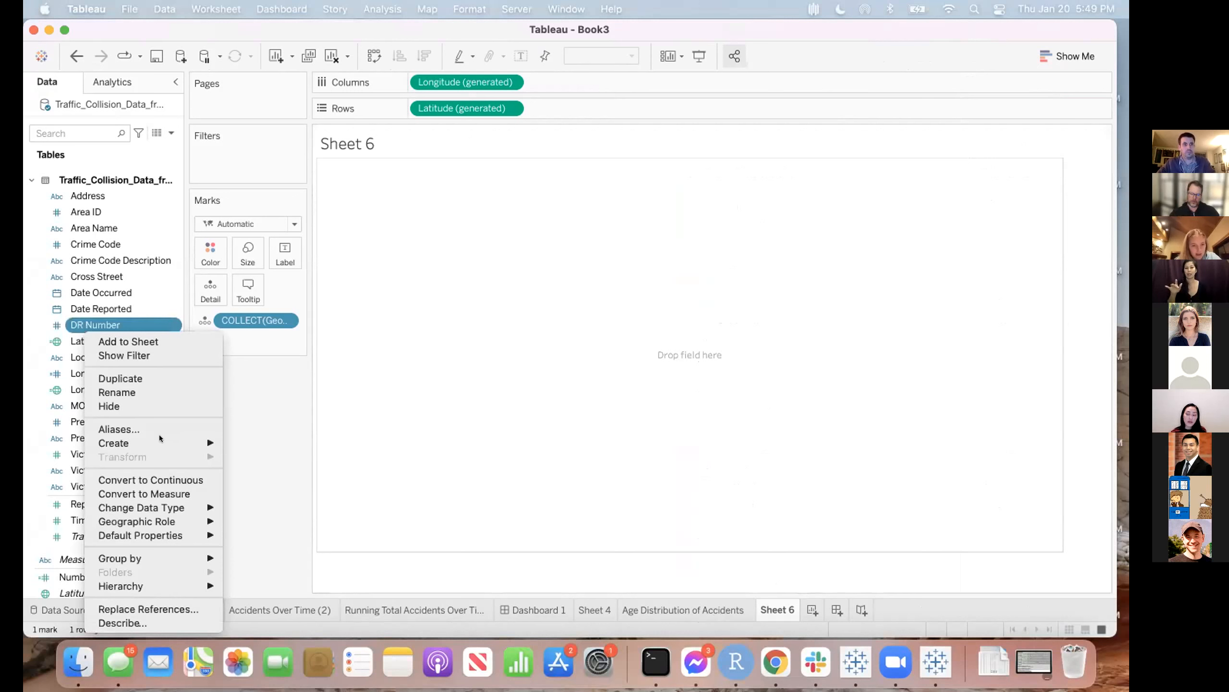
pyautogui.moveTo(160, 438)
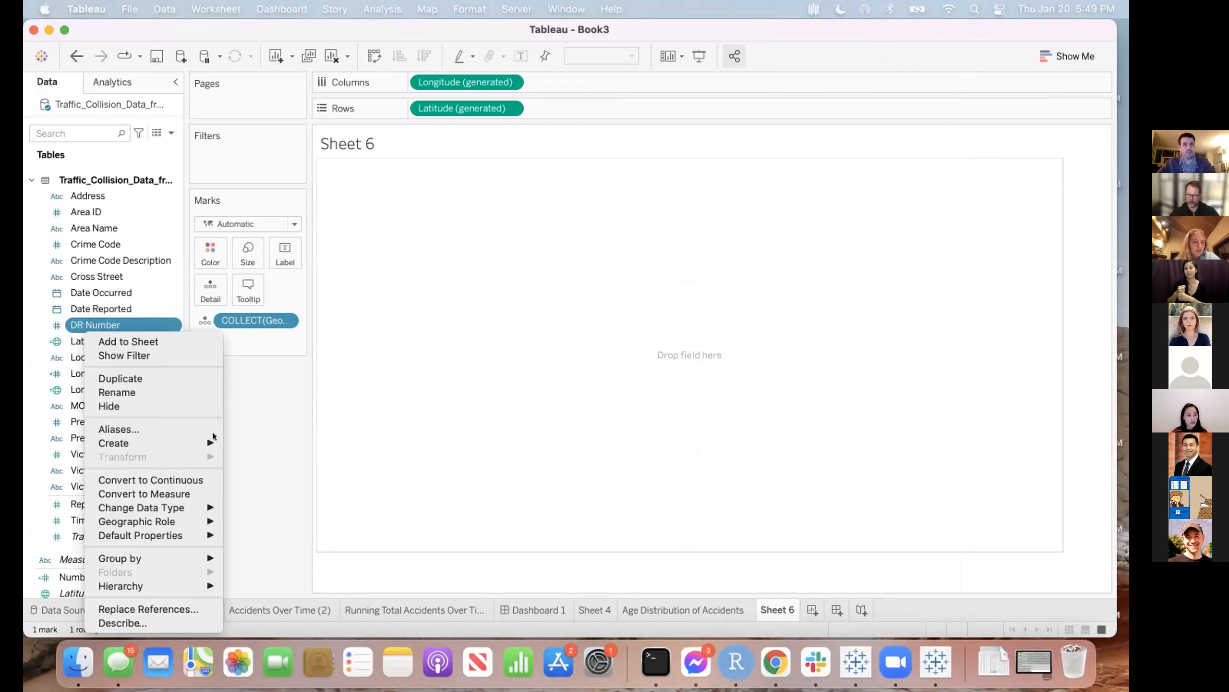
pyautogui.moveTo(215, 443)
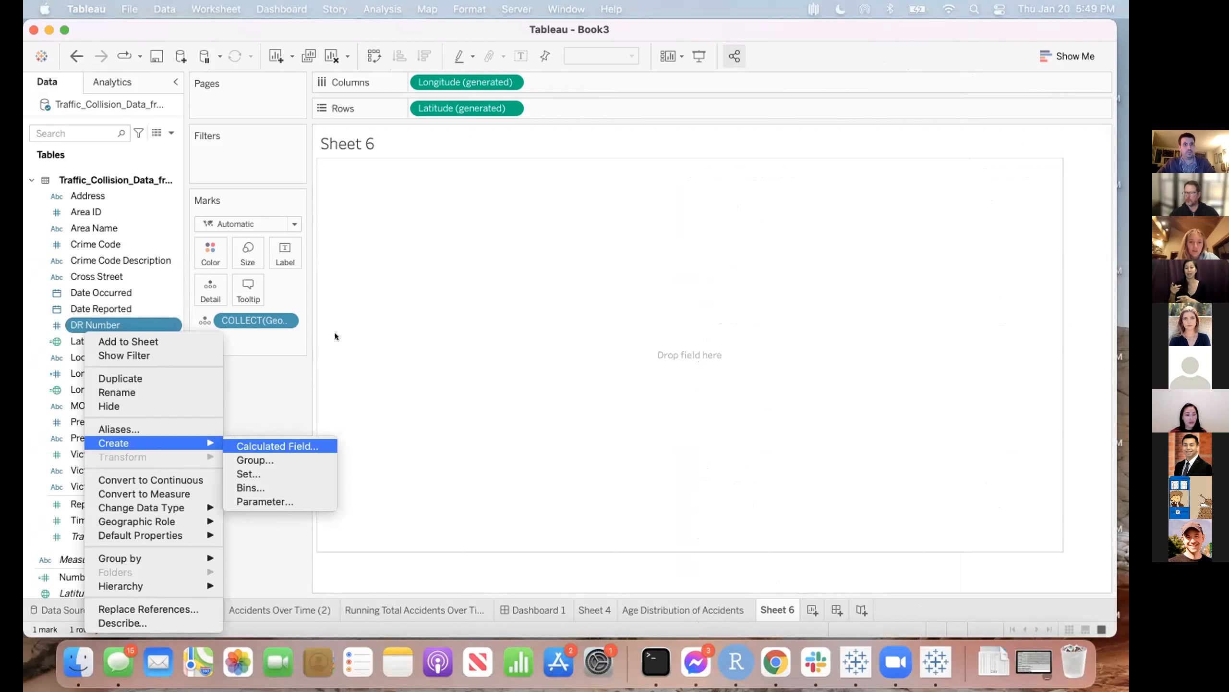
pyautogui.click(277, 446)
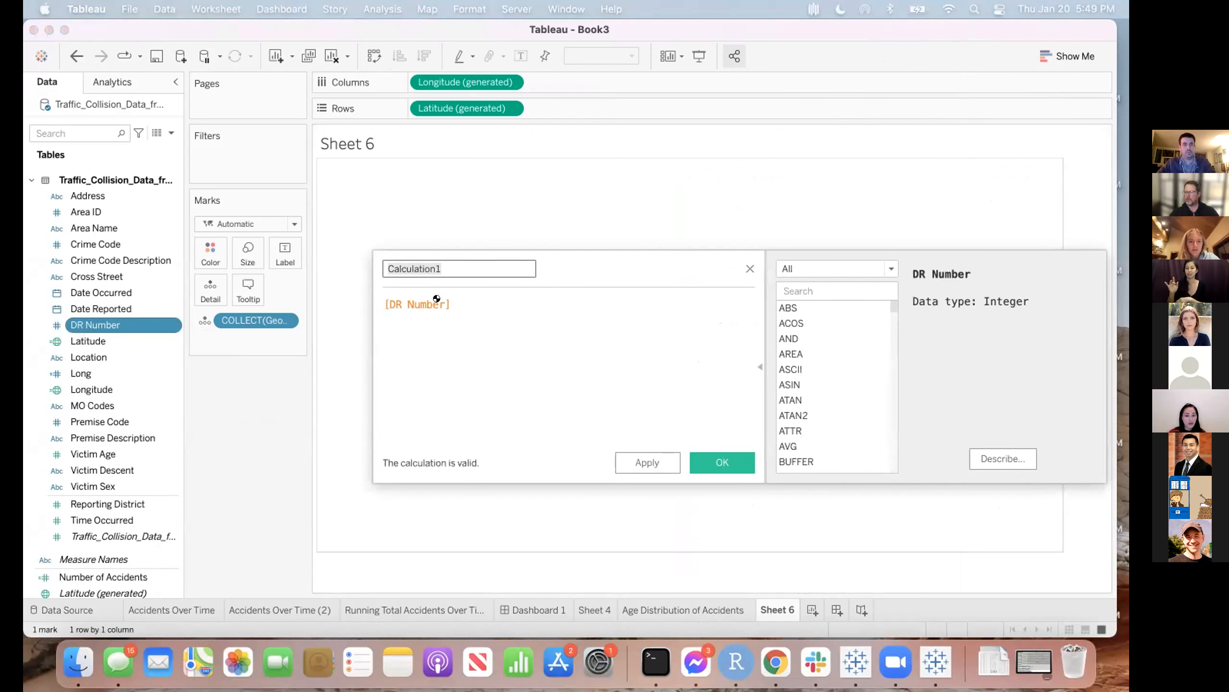
pyautogui.click(385, 304)
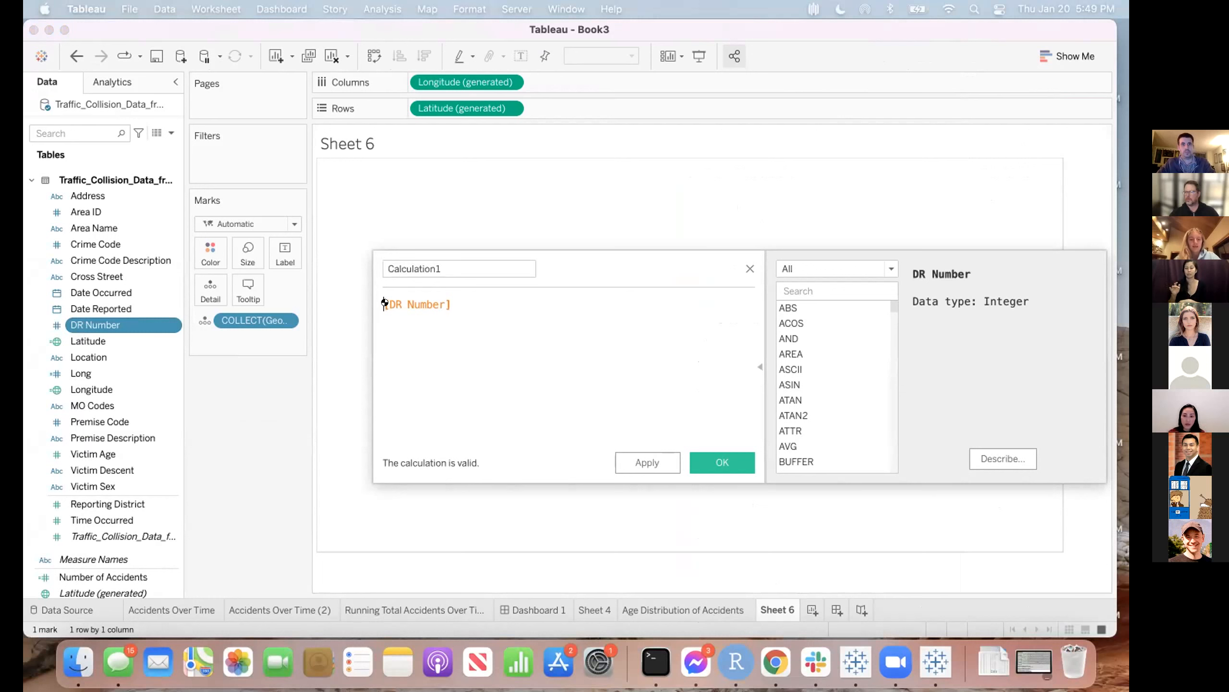
pyautogui.write('COUNT')
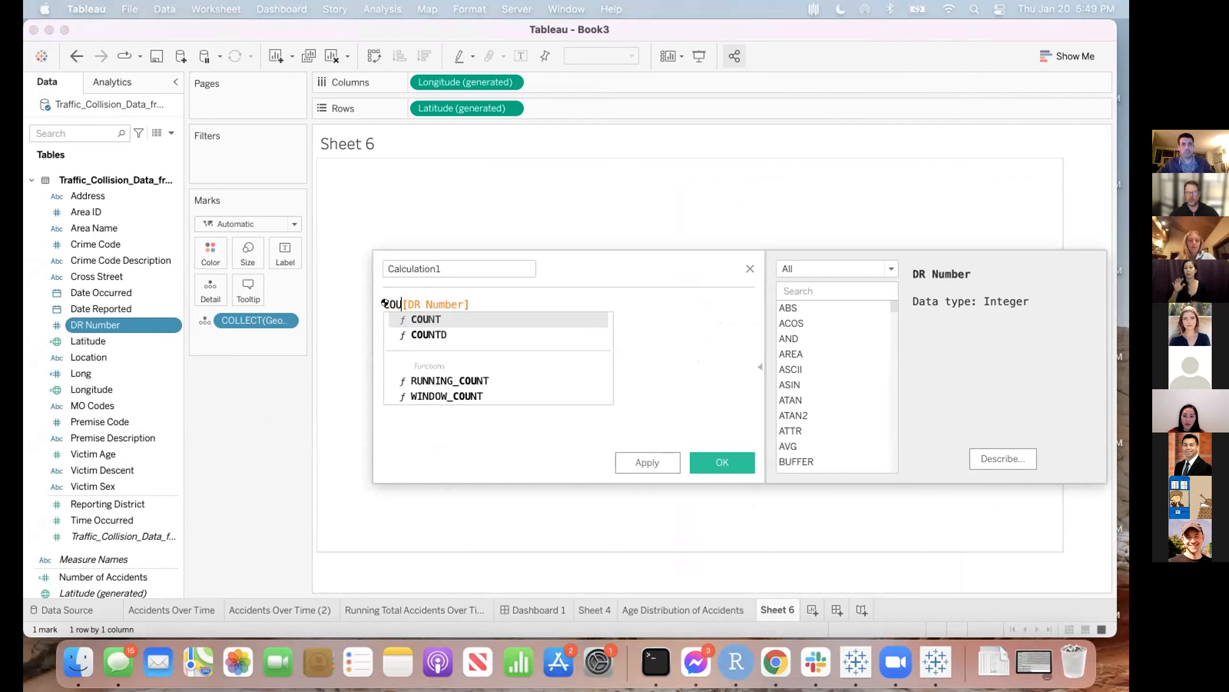
pyautogui.write('(')
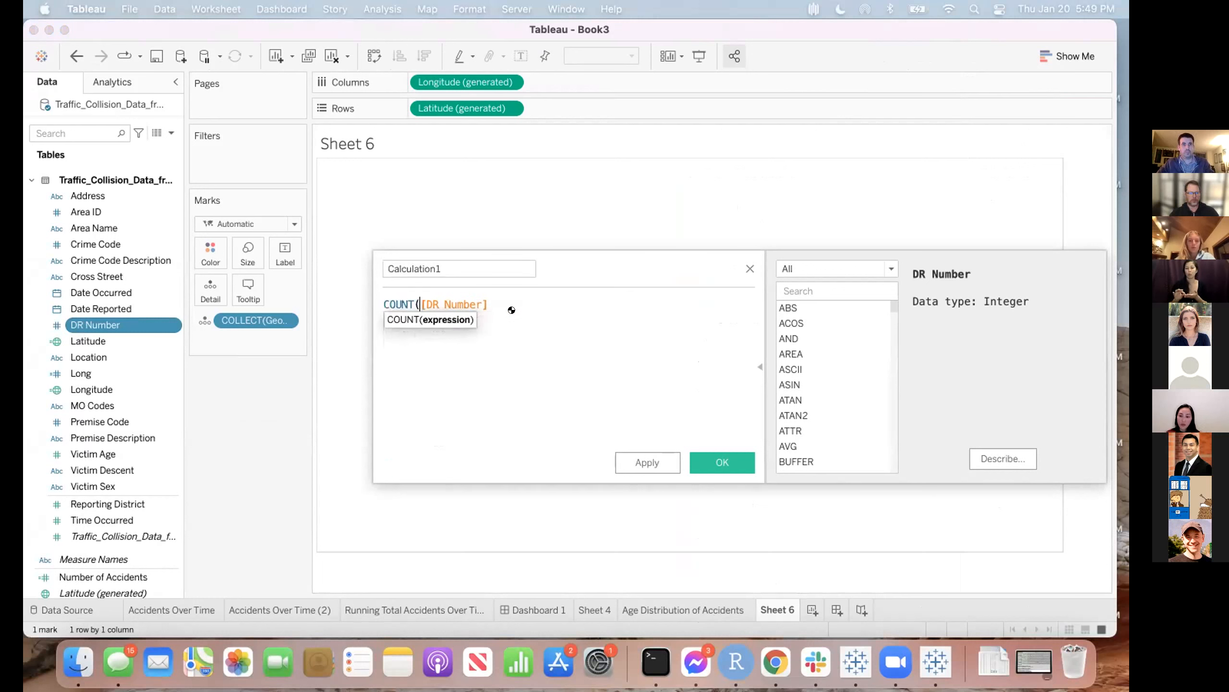
pyautogui.write(')')
# - Name the calculation Number of Accidents and close the calculation editor without saving
pyautogui.doubleClick(408, 266)
pyautogui.write('Number of ')
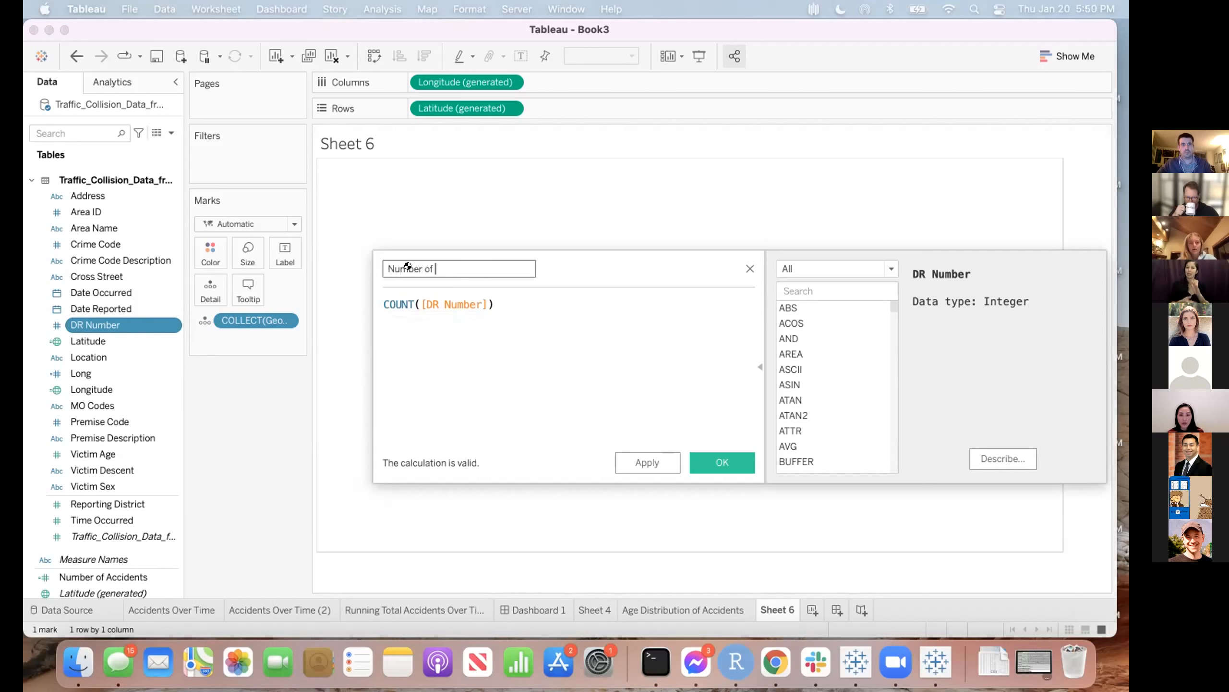
pyautogui.write('Accident')
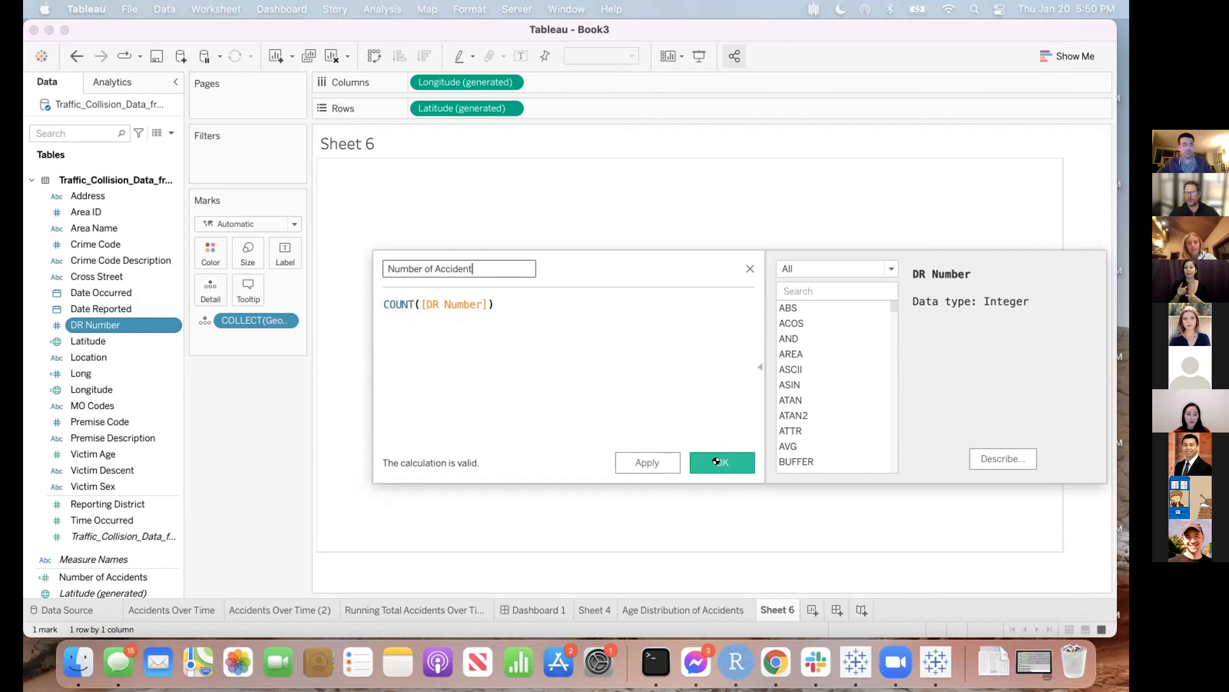
pyautogui.write('s')
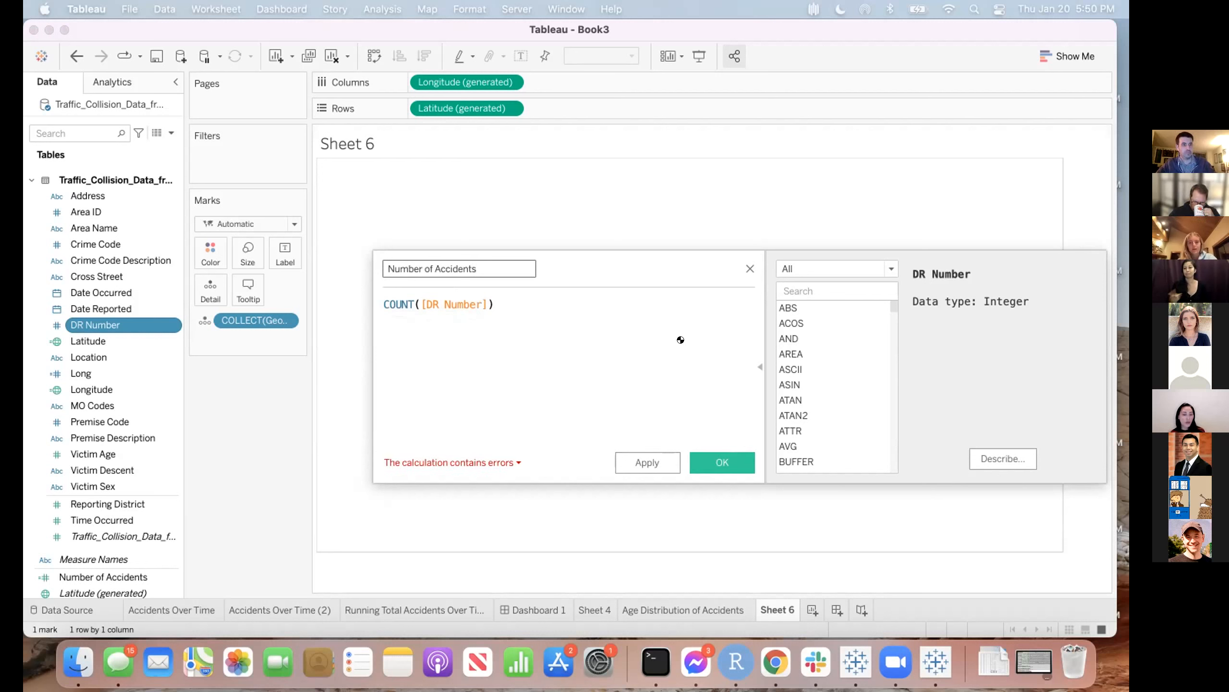
pyautogui.click(749, 269)
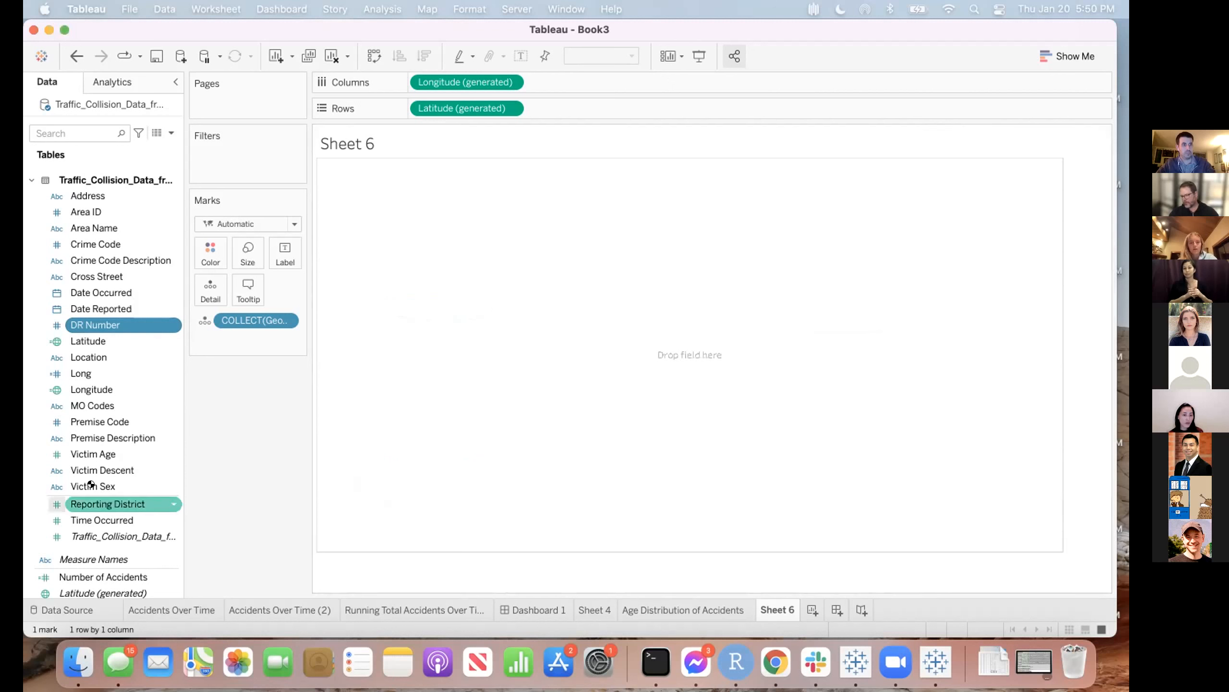
# - Locate the existing Number of Accidents field, view the Running Total Accidents Over Time sheet, and return to Sheet 6
pyautogui.scroll(-2, 97, 485)
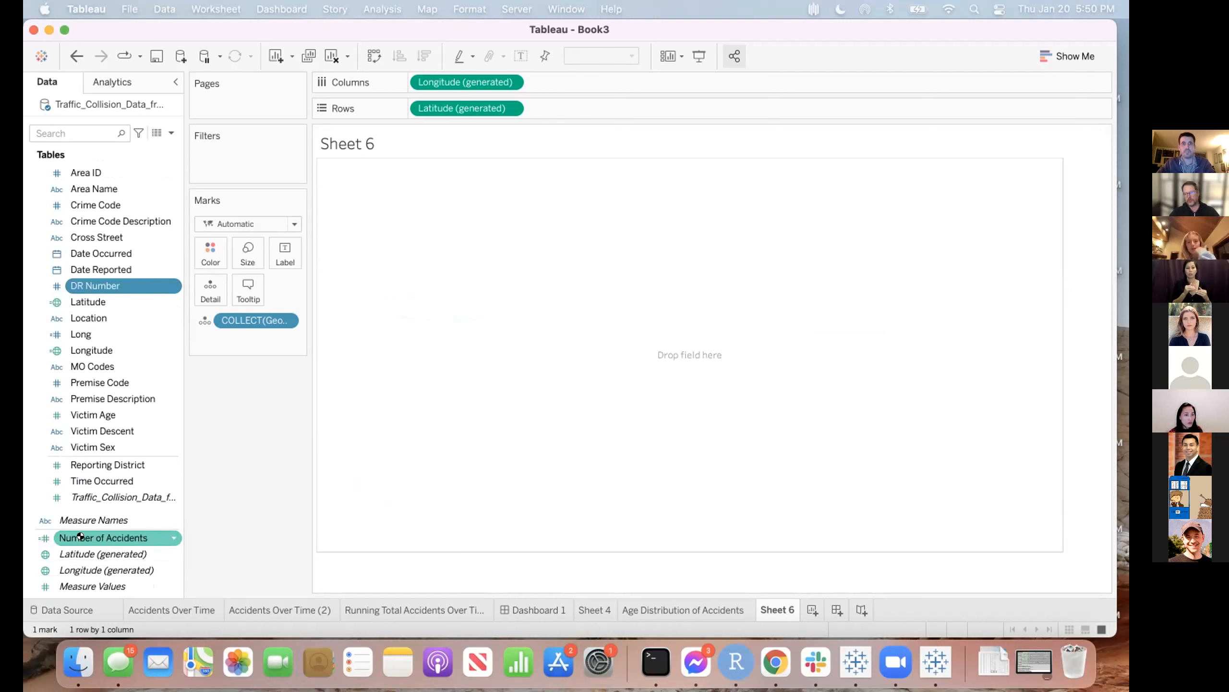
pyautogui.click(272, 609)
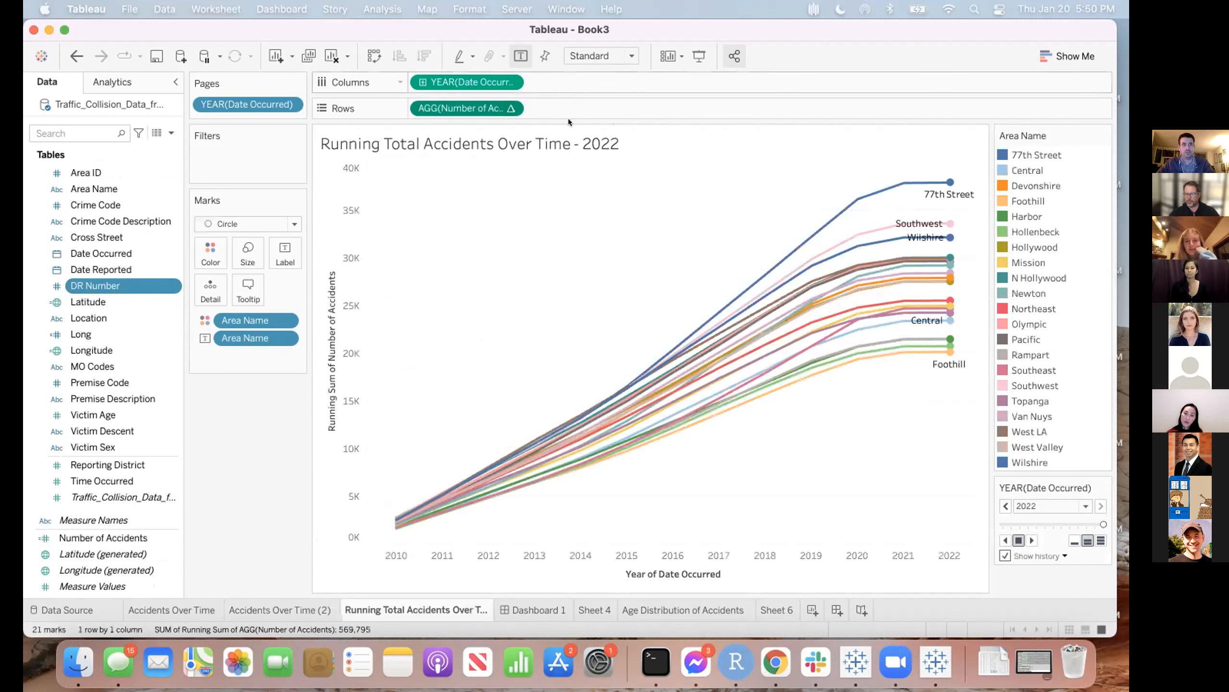
pyautogui.click(777, 610)
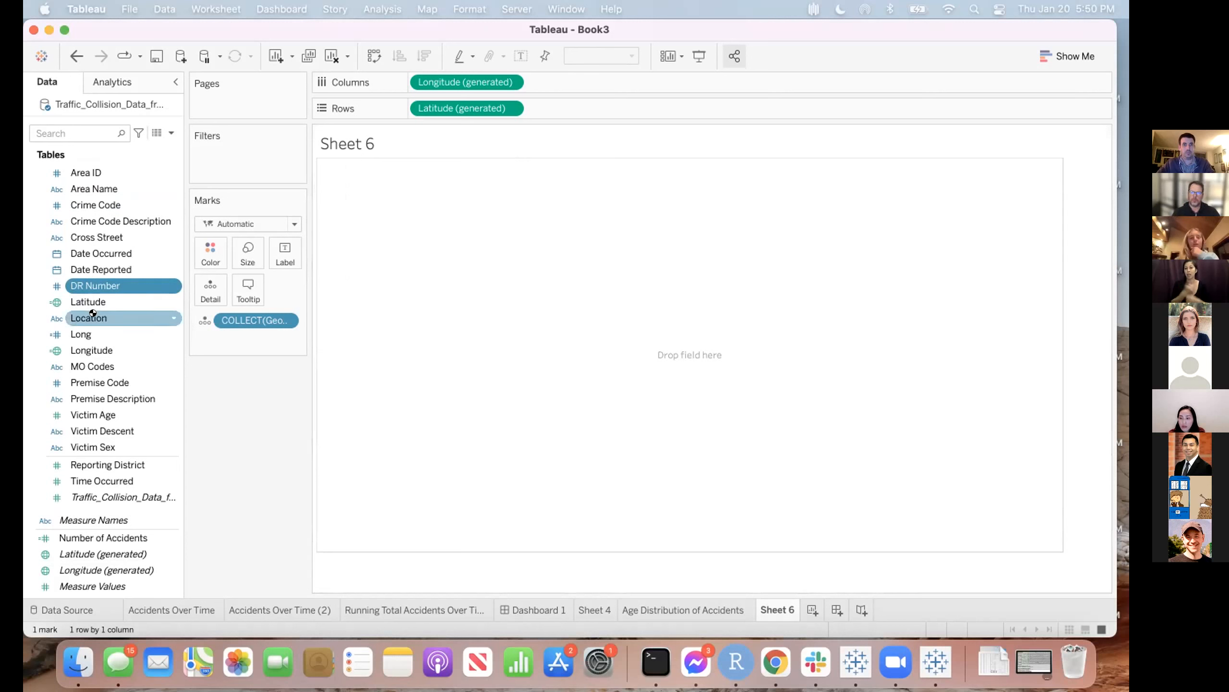
pyautogui.scroll(2, 116, 263)
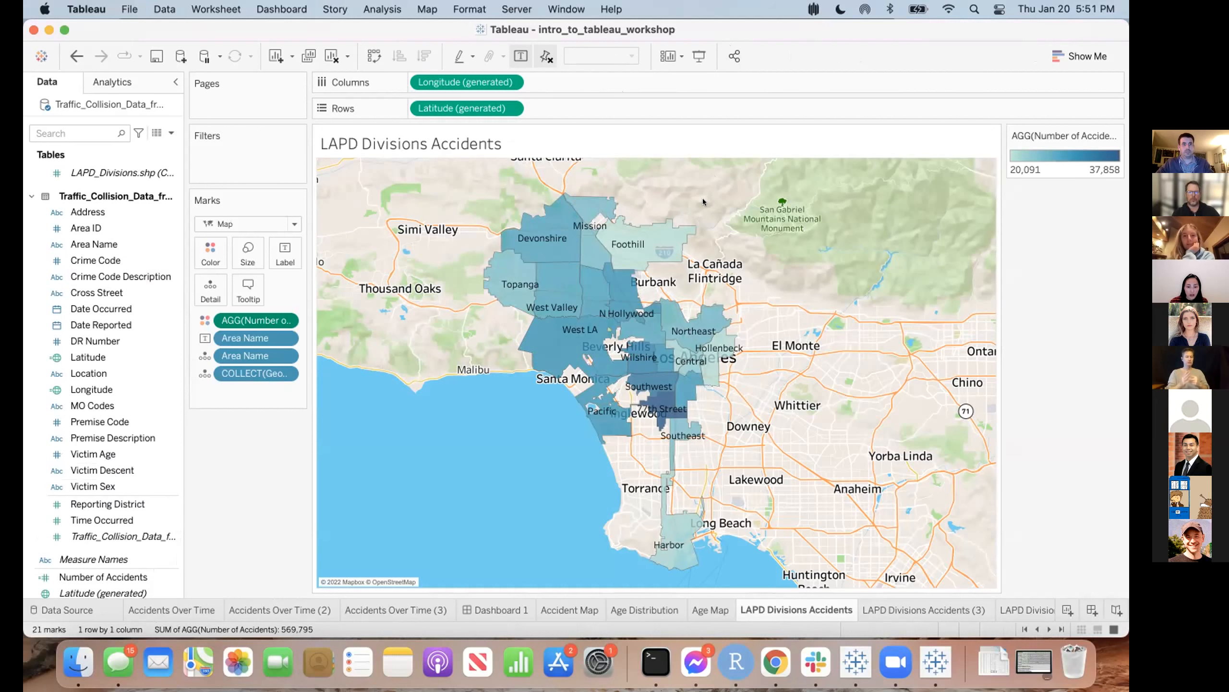
# - Narrow the bars on the Age Distribution sheet of intro_to_tableau_workshop by reducing the manual mark size
pyautogui.click(634, 609)
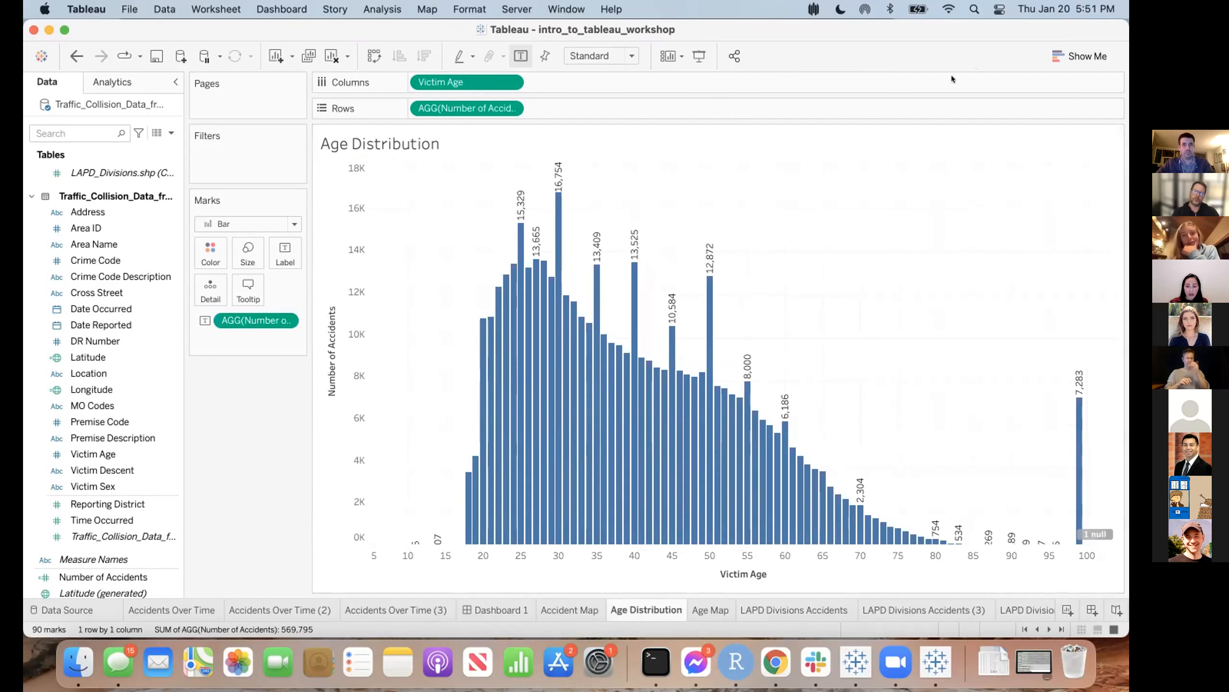
pyautogui.click(248, 253)
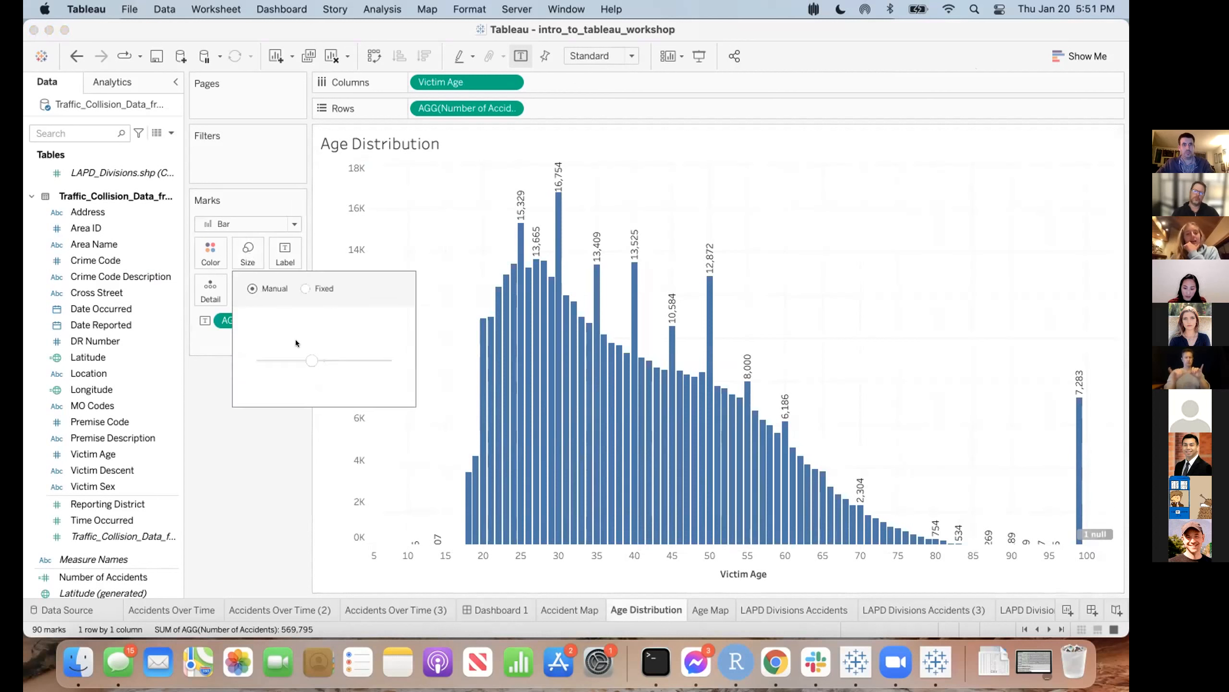
pyautogui.moveTo(308, 362); pyautogui.dragTo(289, 363)
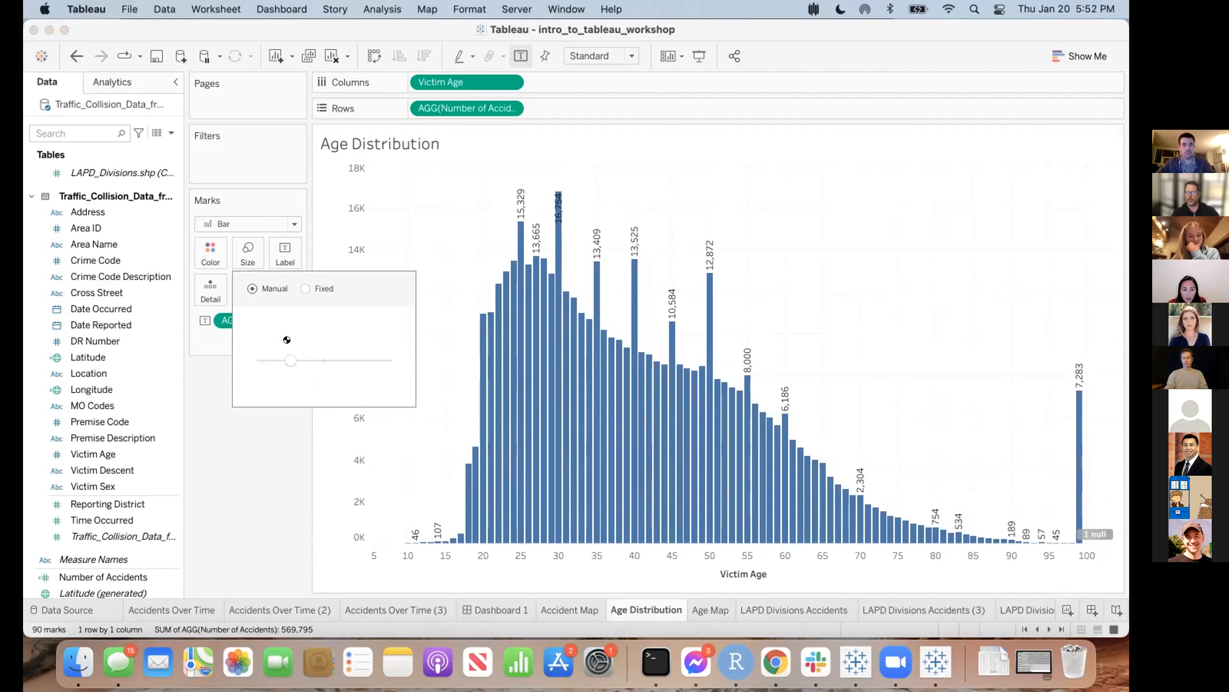
pyautogui.click(752, 36)
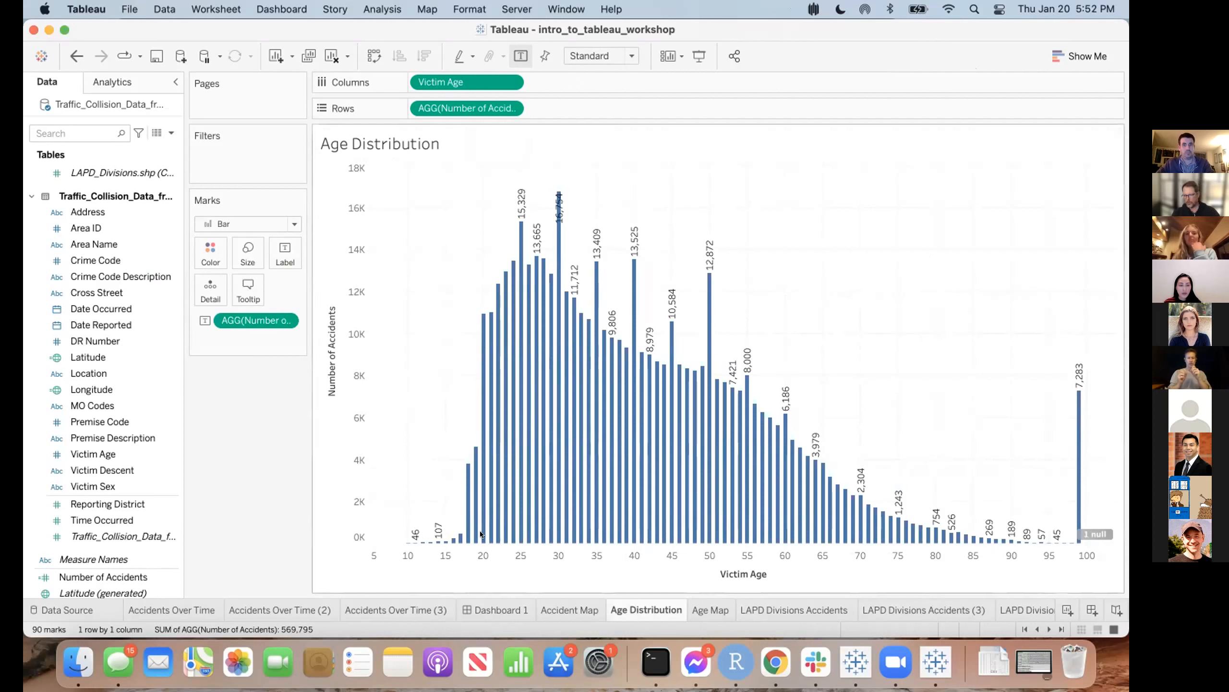
# - View the Accident Map sheet and return to the Age Distribution sheet
pyautogui.click(543, 607)
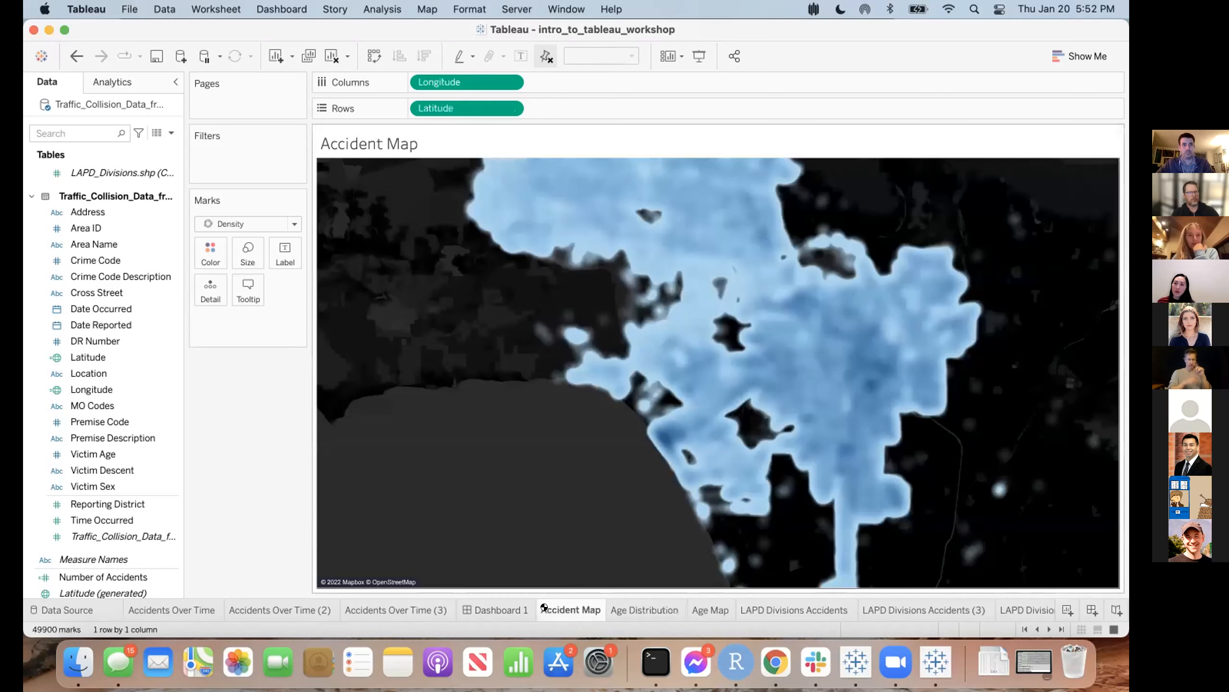
pyautogui.click(658, 609)
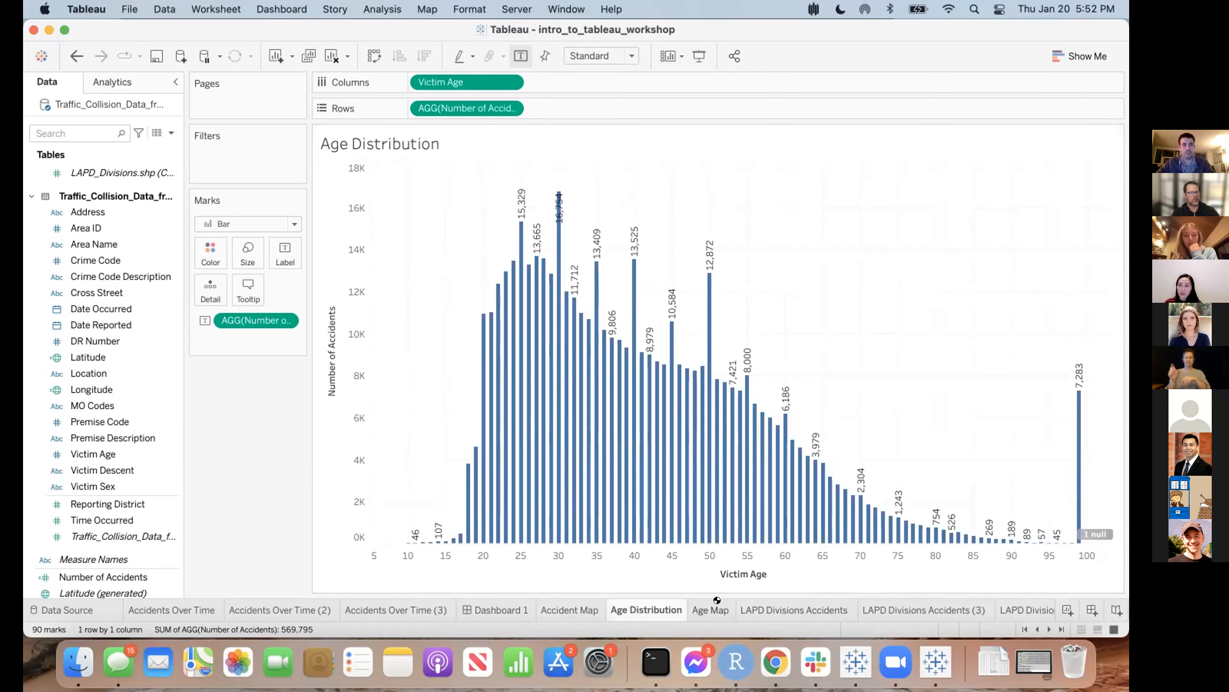
pyautogui.moveTo(716, 599)
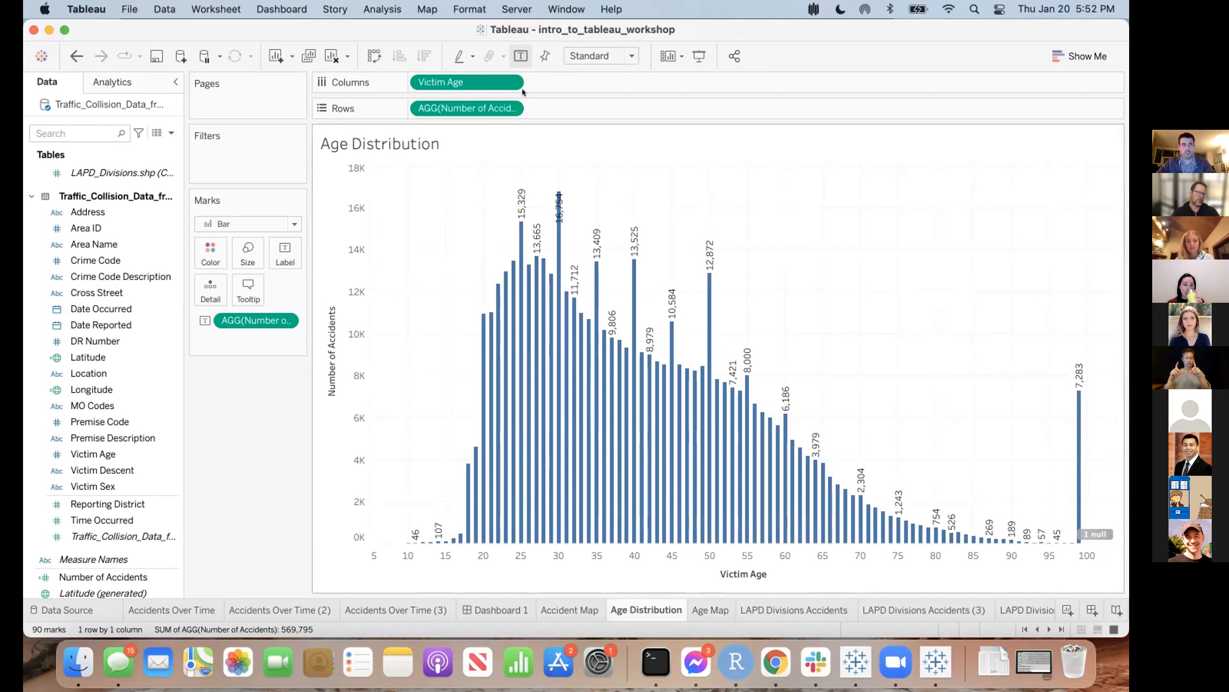
# - Frame the Age Distribution chart for a partial screen capture and cancel the capture
pyautogui.press('super+shift+5')
pyautogui.moveTo(102, 105); pyautogui.dragTo(327, 129)
pyautogui.moveTo(503, 219)
pyautogui.mouseDown()
pyautogui.moveTo(478, 210)
pyautogui.moveTo(504, 211)
pyautogui.mouseUp()
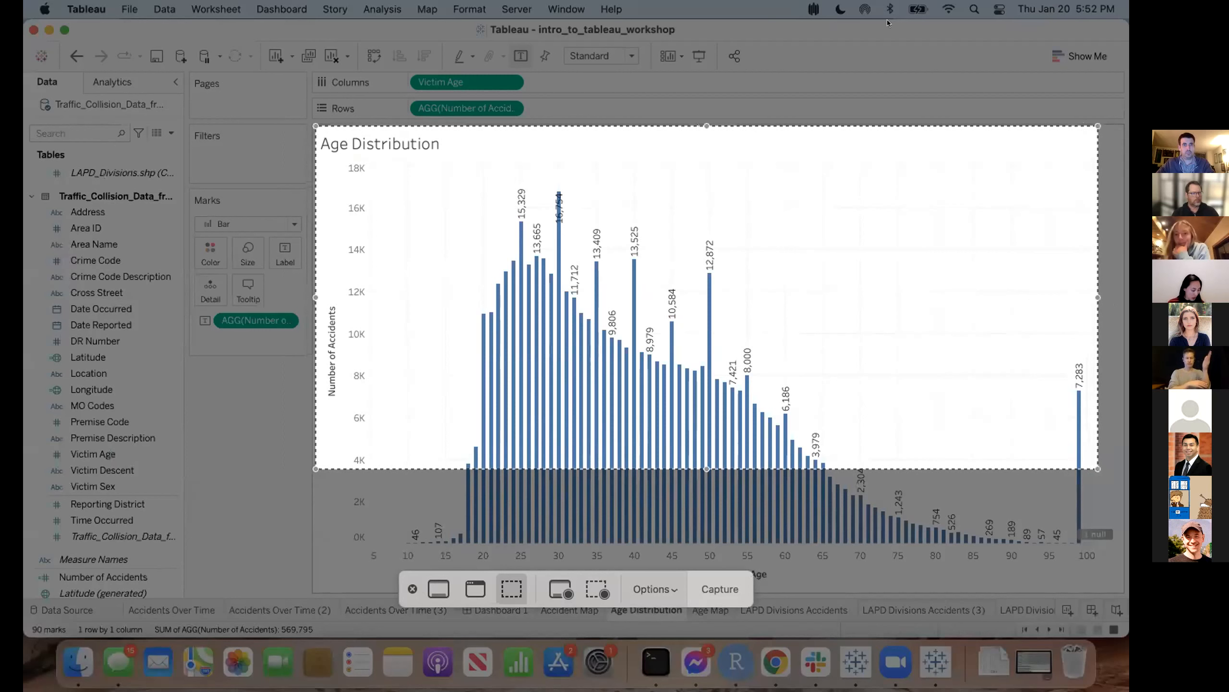
pyautogui.press('Escape')
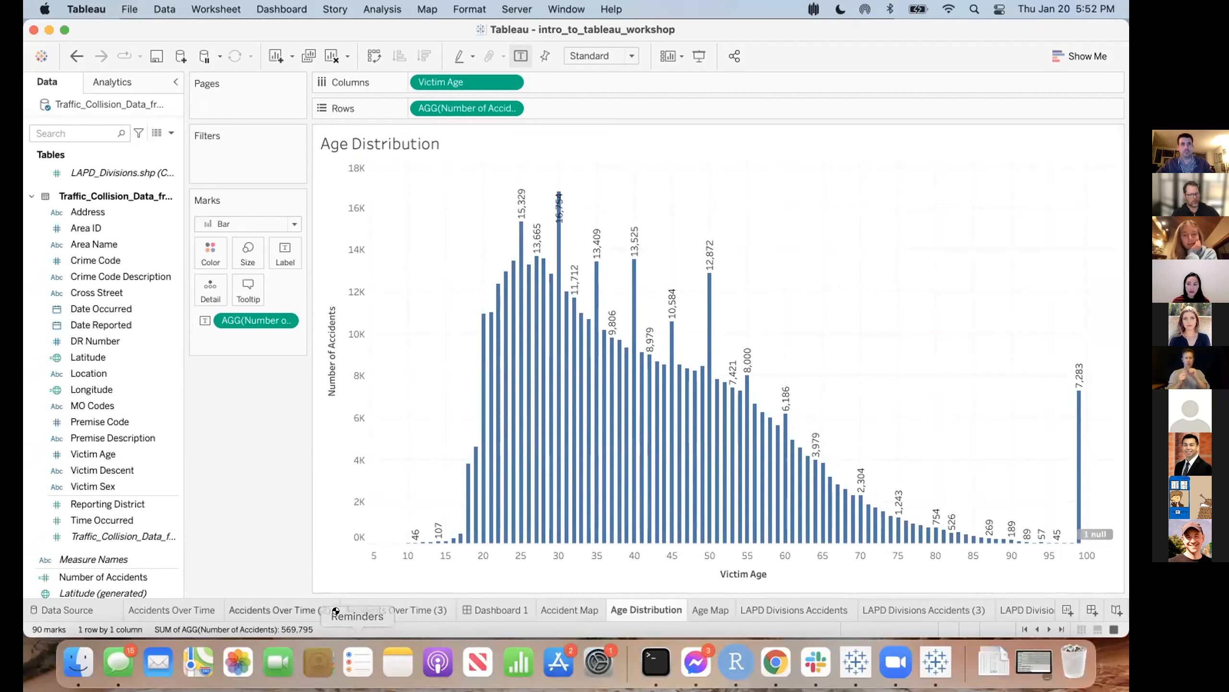
# - Compare the yearly accident lines on the Accidents Over Time (2) and Accidents Over Time (3) sheets
pyautogui.click(320, 610)
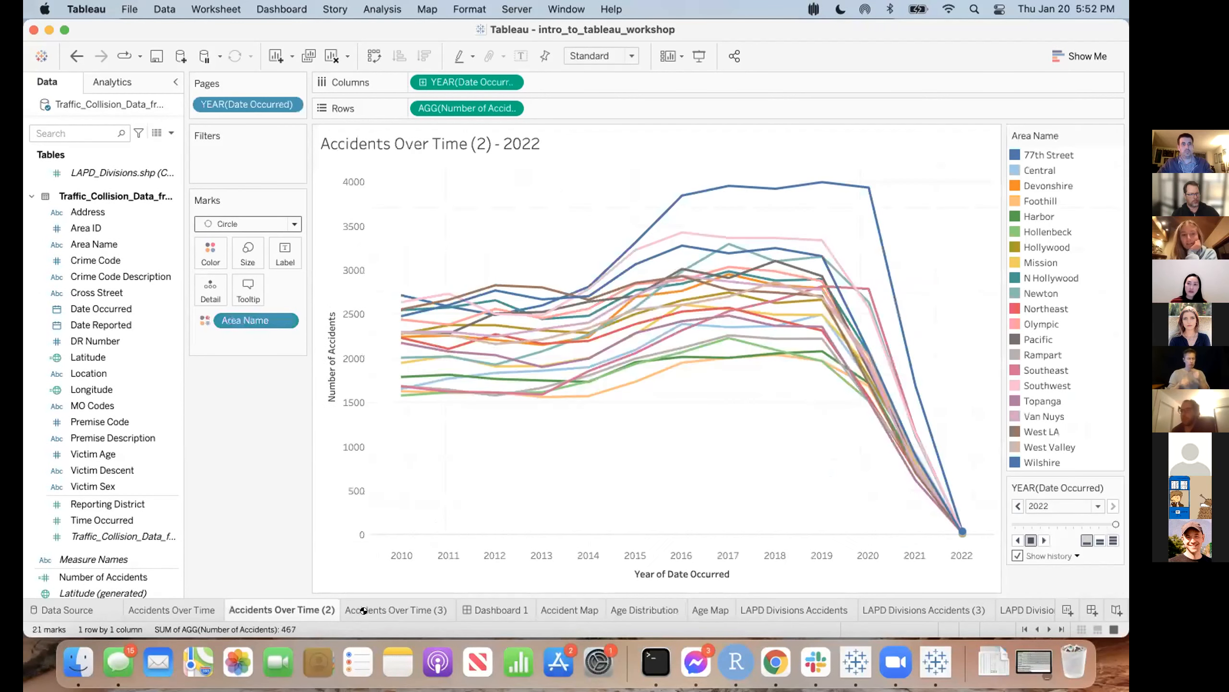
pyautogui.moveTo(364, 611)
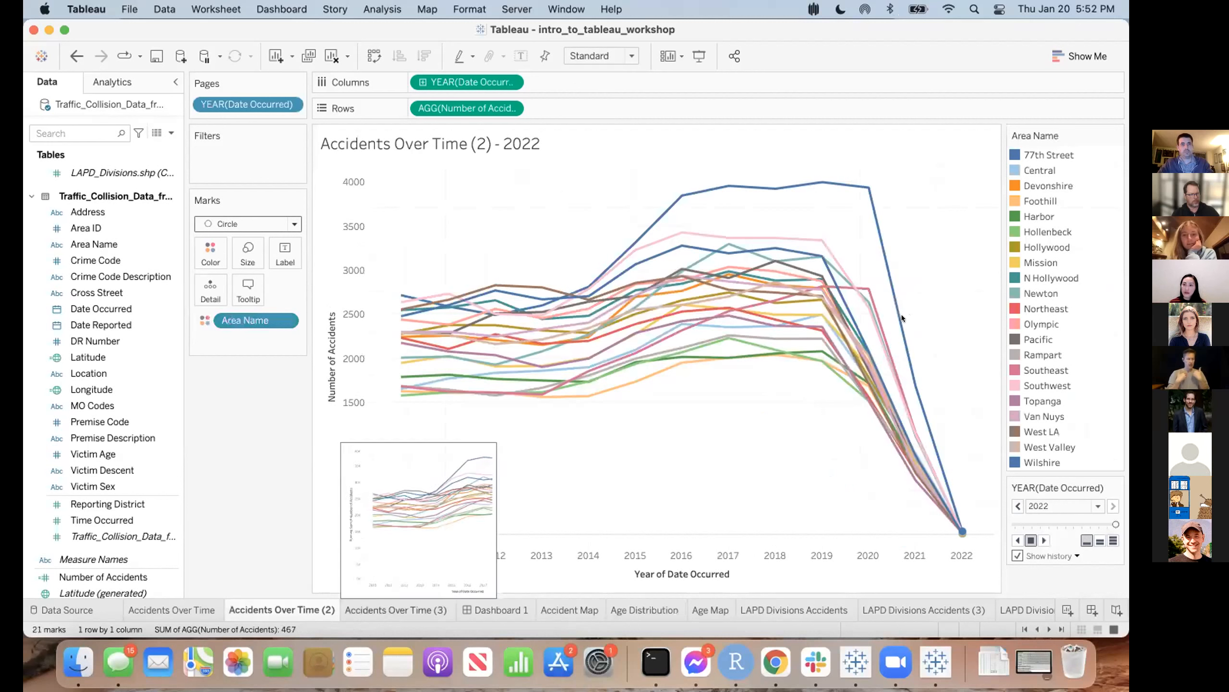
pyautogui.click(364, 611)
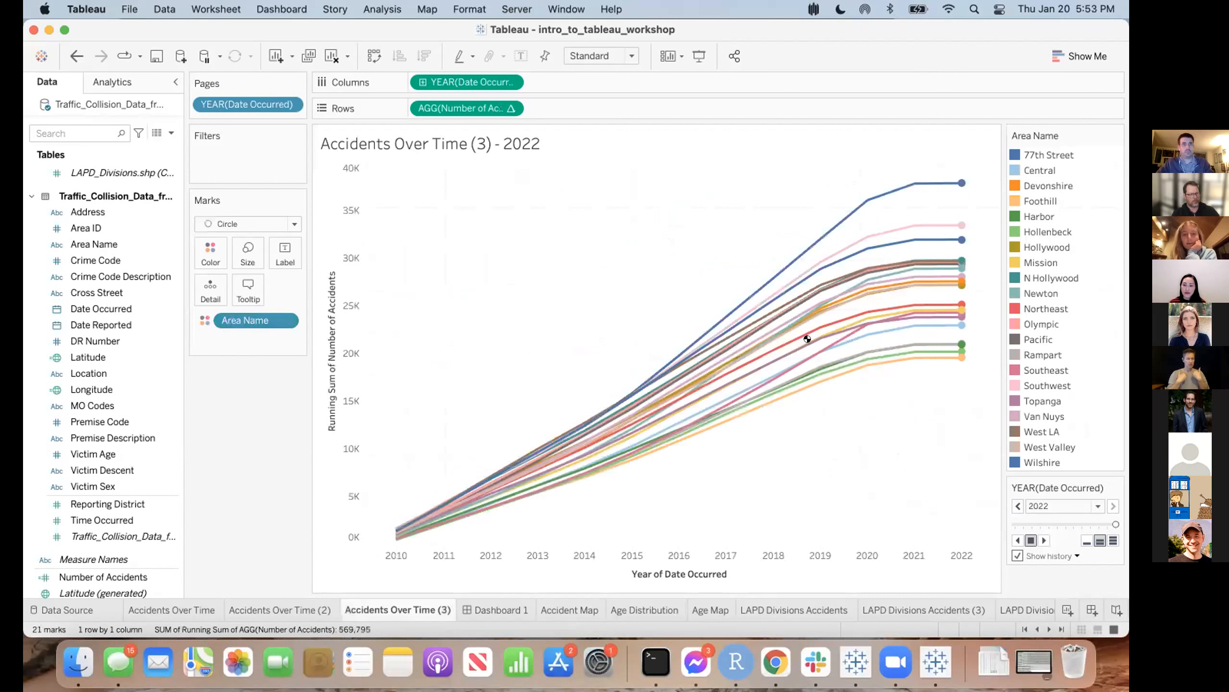
pyautogui.click(322, 612)
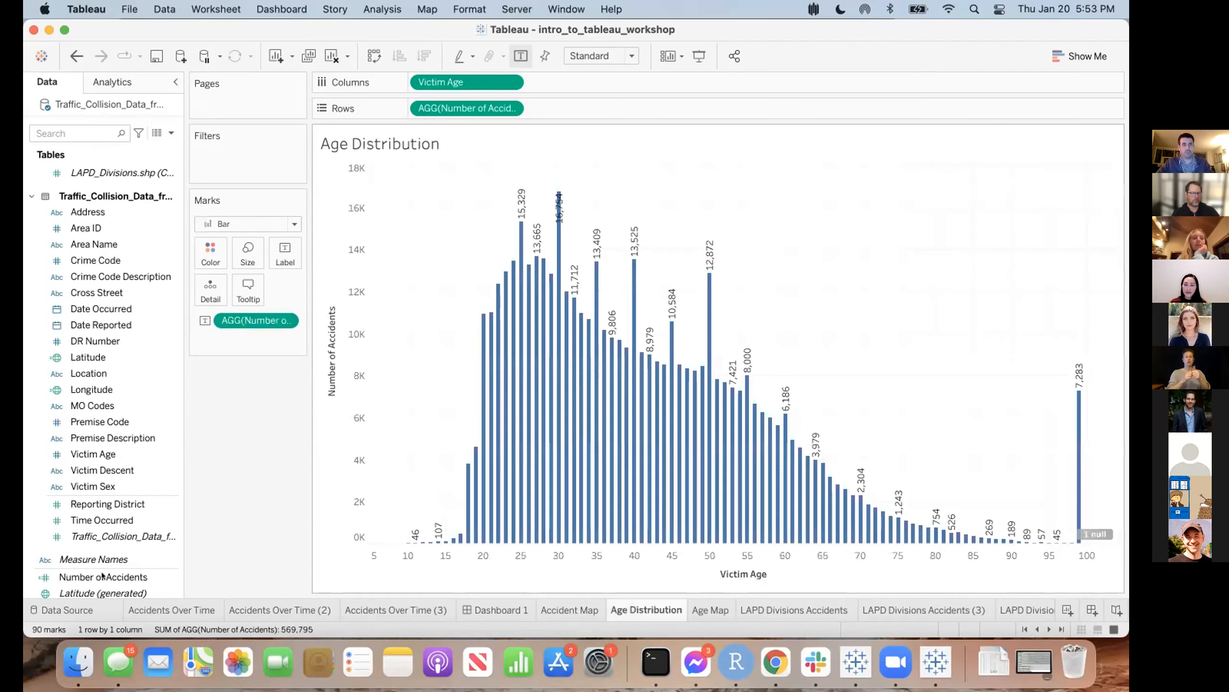
# - Label the Age Distribution bars with Number of Accidents and allow the labels to overlap other marks
pyautogui.moveTo(103, 577); pyautogui.dragTo(293, 251)
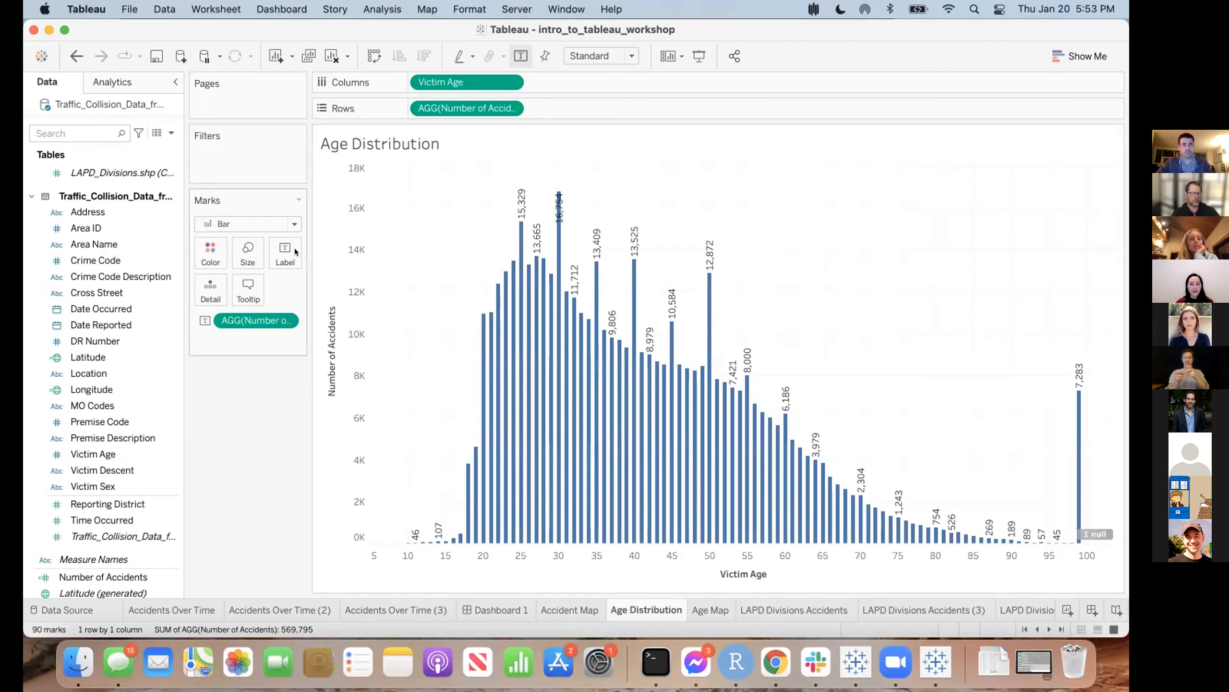
pyautogui.moveTo(257, 320); pyautogui.dragTo(278, 252)
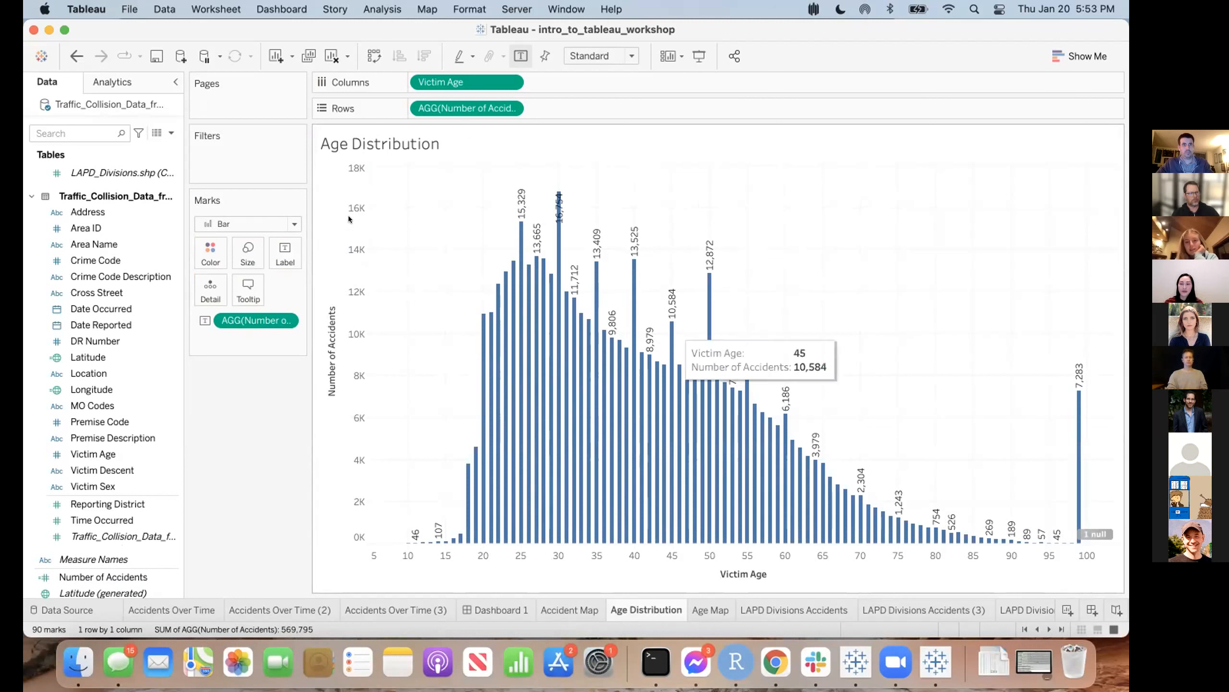
pyautogui.click(286, 256)
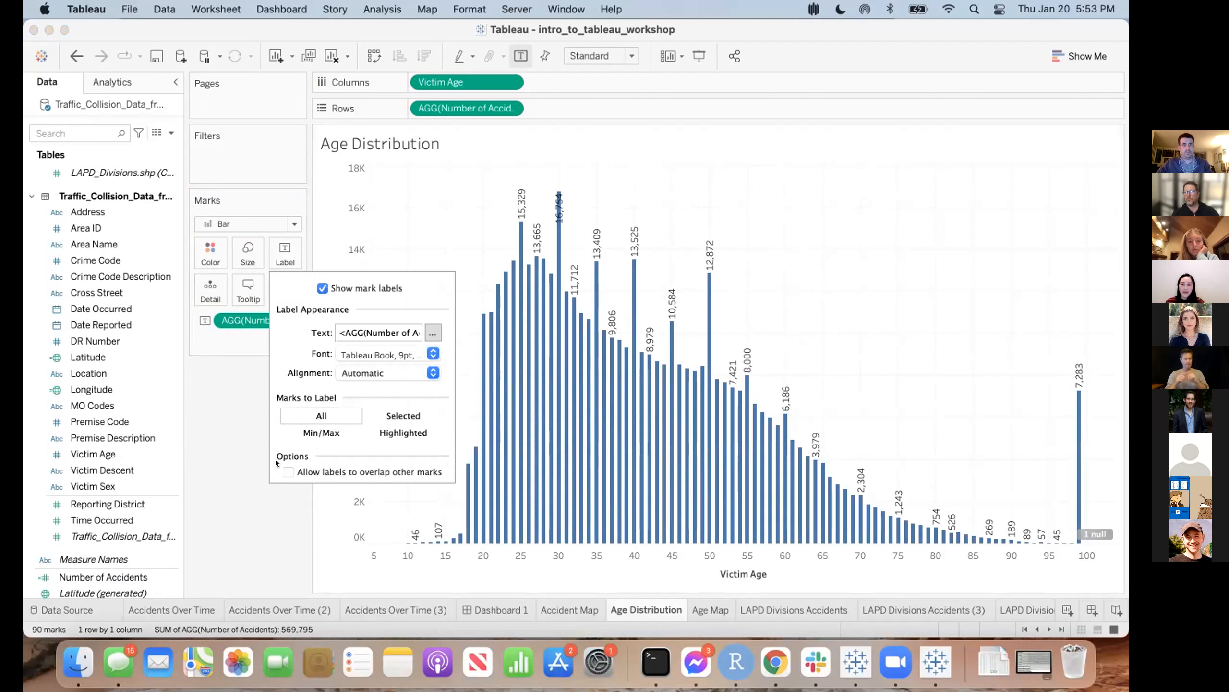
pyautogui.click(288, 471)
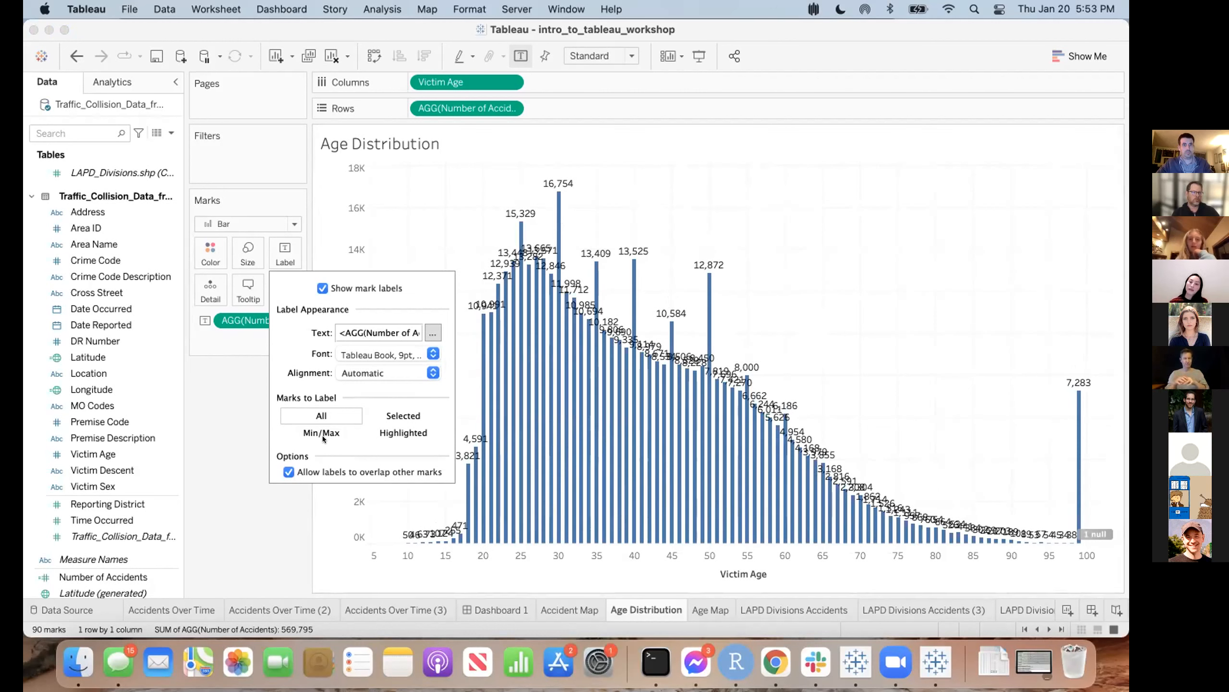
pyautogui.click(227, 423)
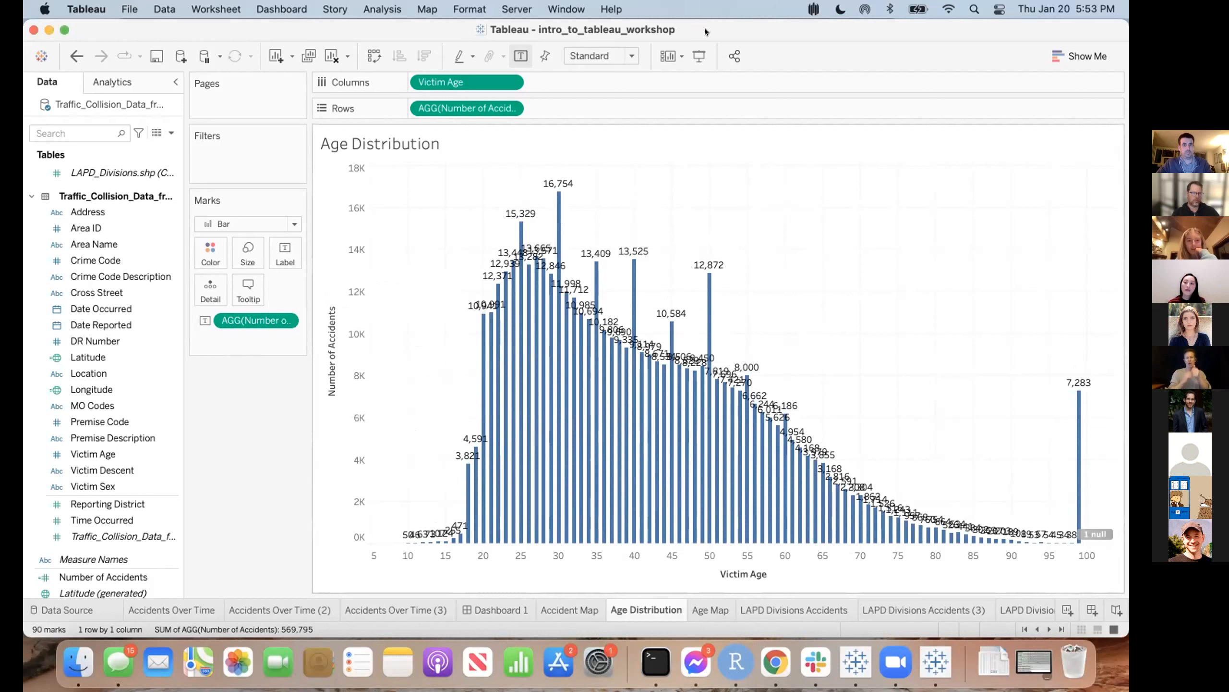